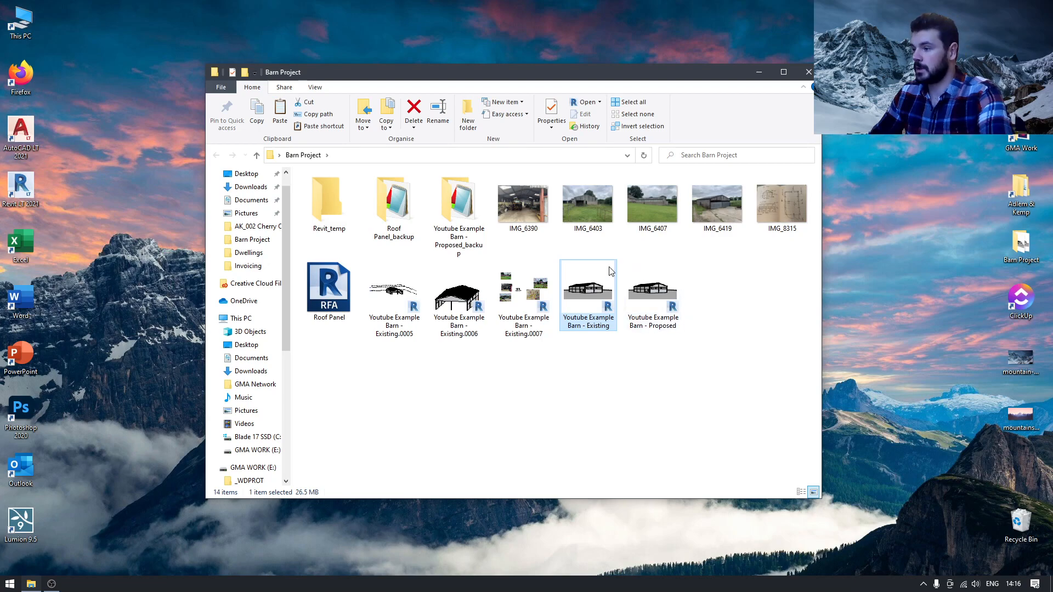
# Open the Youtube Example Barn - Proposed project in Revit and bring up its Ground Floor Plan
pyautogui.doubleClick(676, 300)
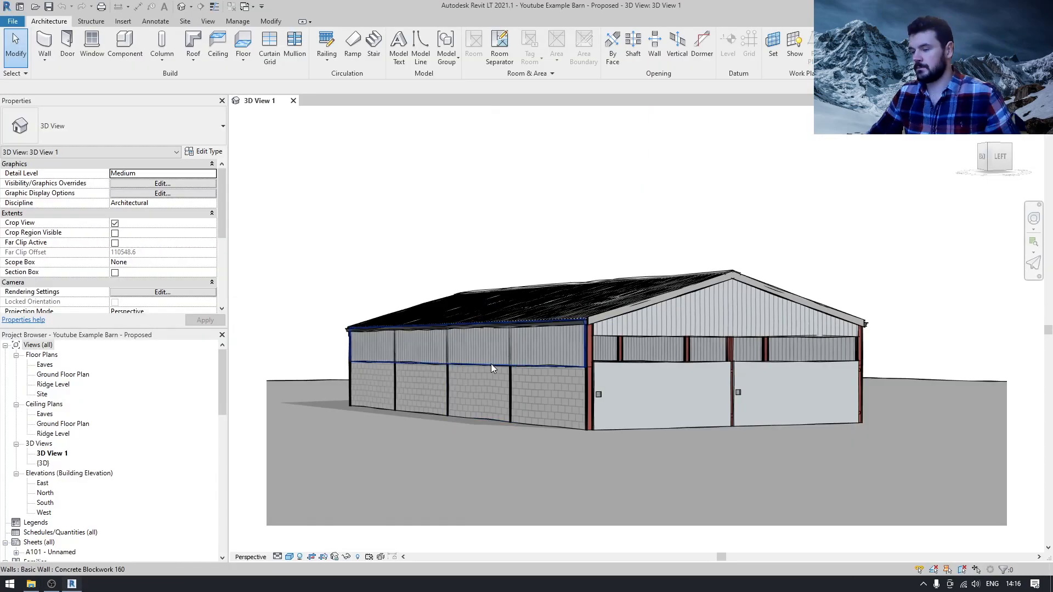
pyautogui.keyDown('shift'); pyautogui.moveTo(492, 364); pyautogui.dragTo(295, 354, button='middle'); pyautogui.keyUp('shift')
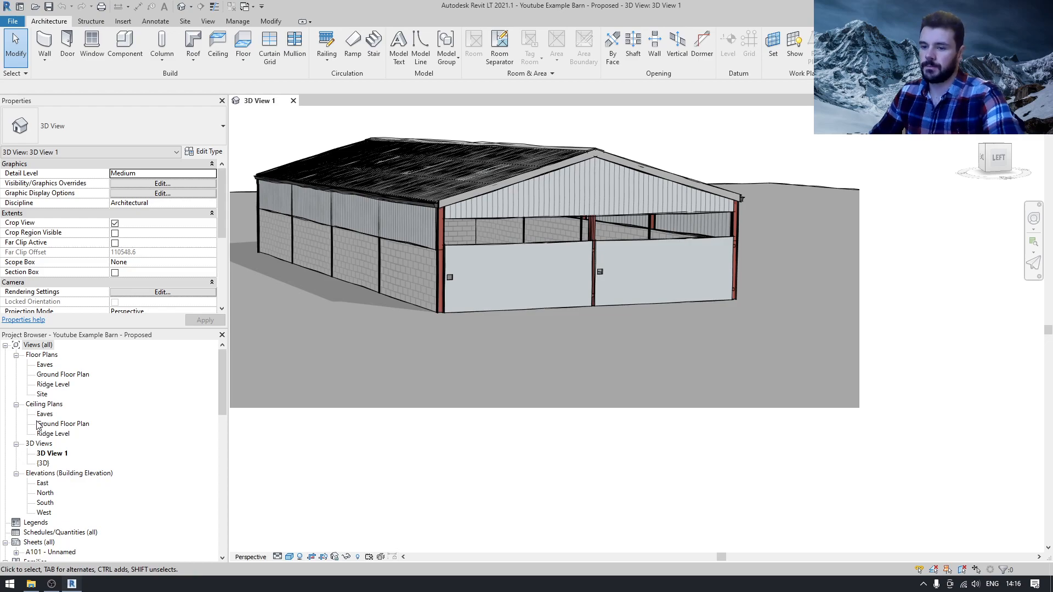
pyautogui.doubleClick(62, 375)
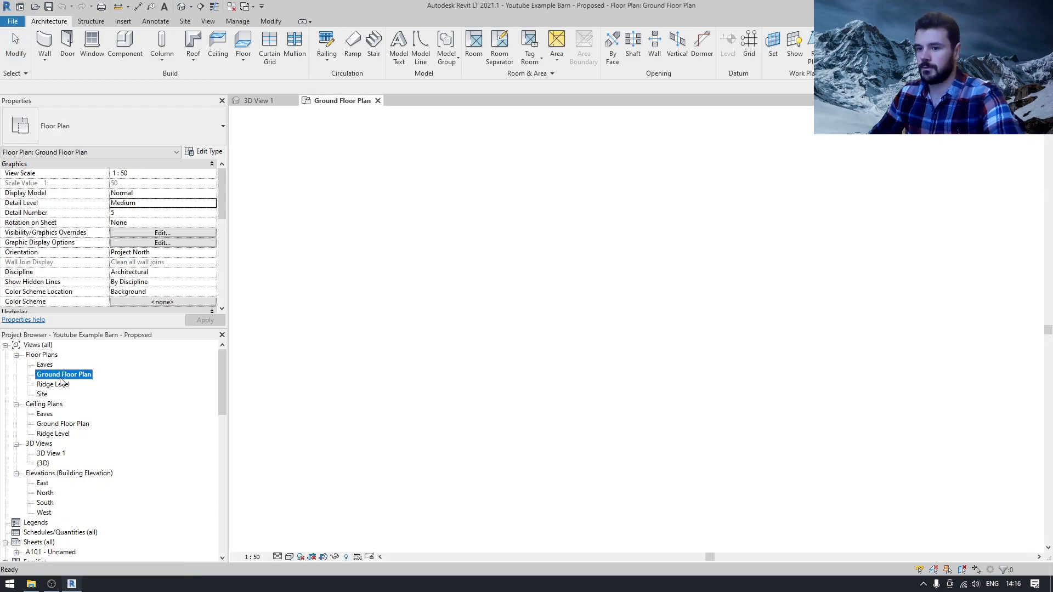
pyautogui.scroll(10, 626, 346)
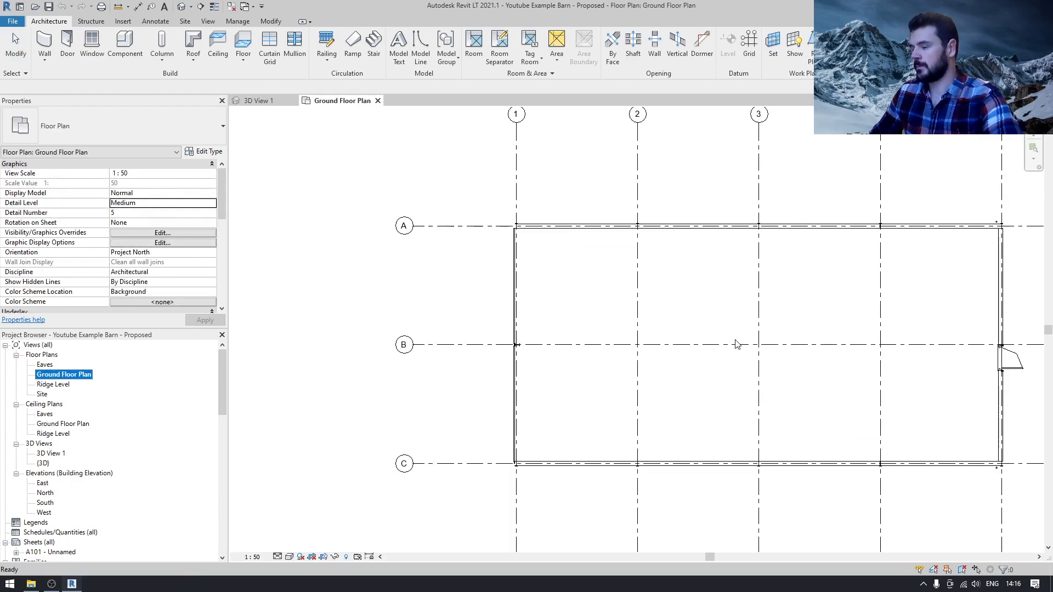
pyautogui.moveTo(681, 309); pyautogui.dragTo(404, 261, button='middle')
pyautogui.moveTo(390, 196); pyautogui.dragTo(474, 199, button='middle')
# Inspect the barn's exterior in the {3D} view and select the blockwork wall beside the gable door
pyautogui.doubleClick(43, 463)
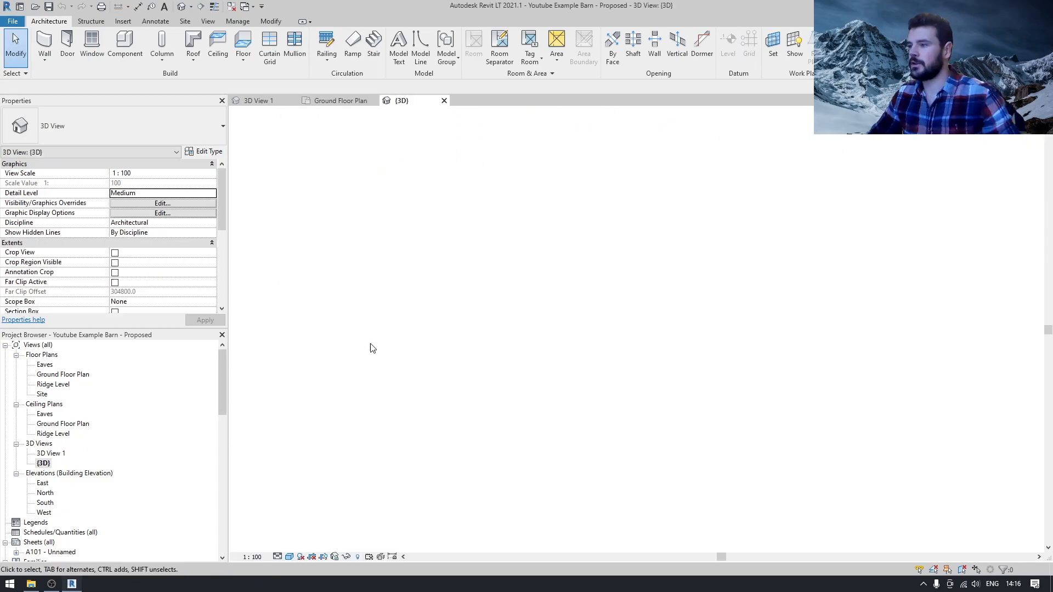
pyautogui.keyDown('shift'); pyautogui.moveTo(569, 313); pyautogui.dragTo(529, 201, button='middle'); pyautogui.keyUp('shift')
pyautogui.scroll(8, 657, 354)
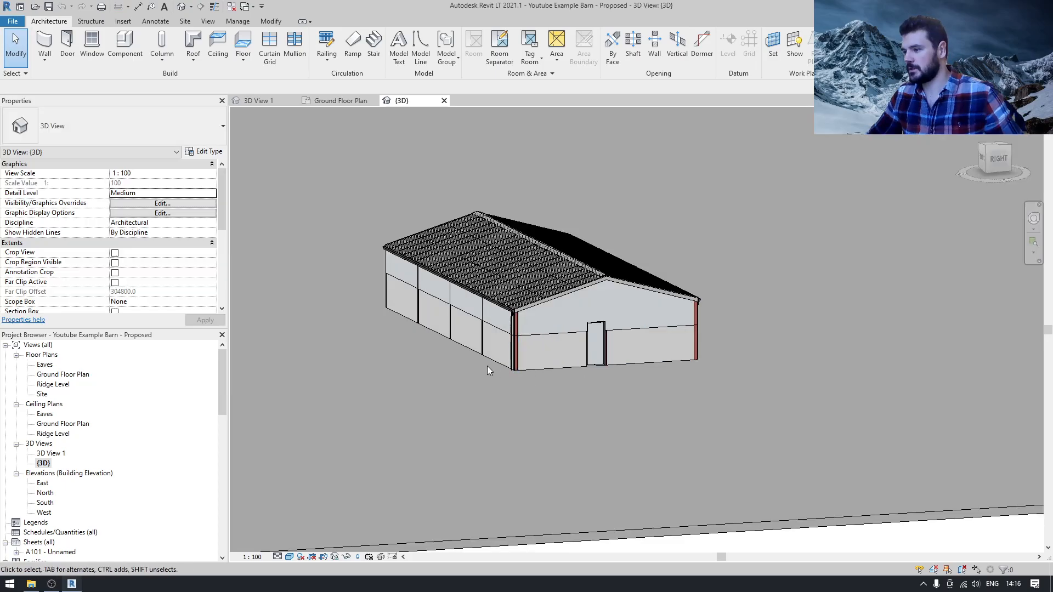
pyautogui.click(592, 337)
pyautogui.keyDown('shift'); pyautogui.moveTo(591, 337); pyautogui.dragTo(576, 299, button='middle'); pyautogui.keyUp('shift')
# Return to the Ground Floor Plan and examine the existing walls and steel columns along grid line A
pyautogui.doubleClick(55, 375)
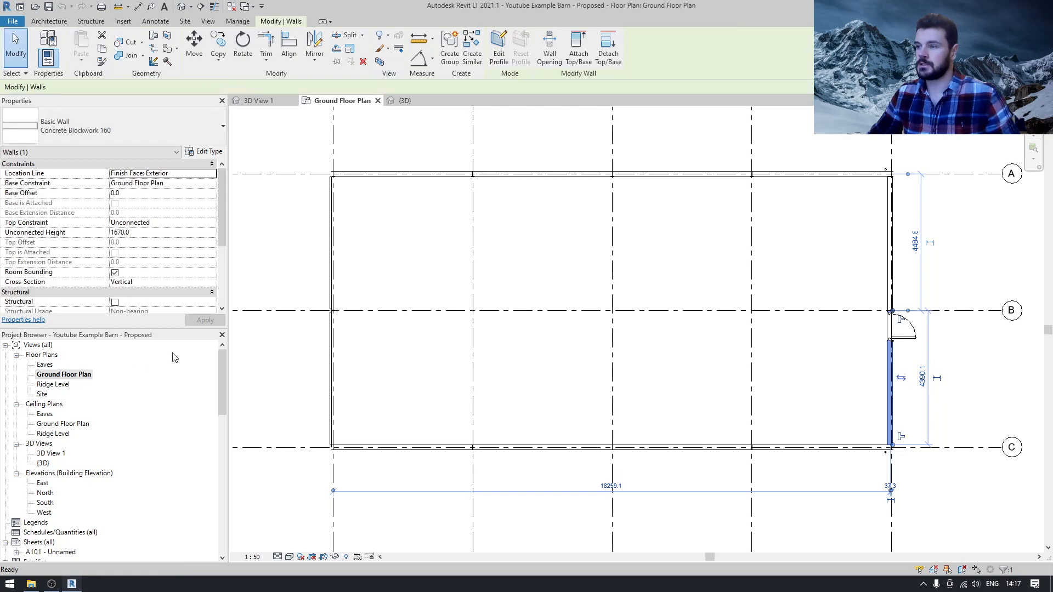
pyautogui.click(634, 280)
pyautogui.scroll(5, 307, 263)
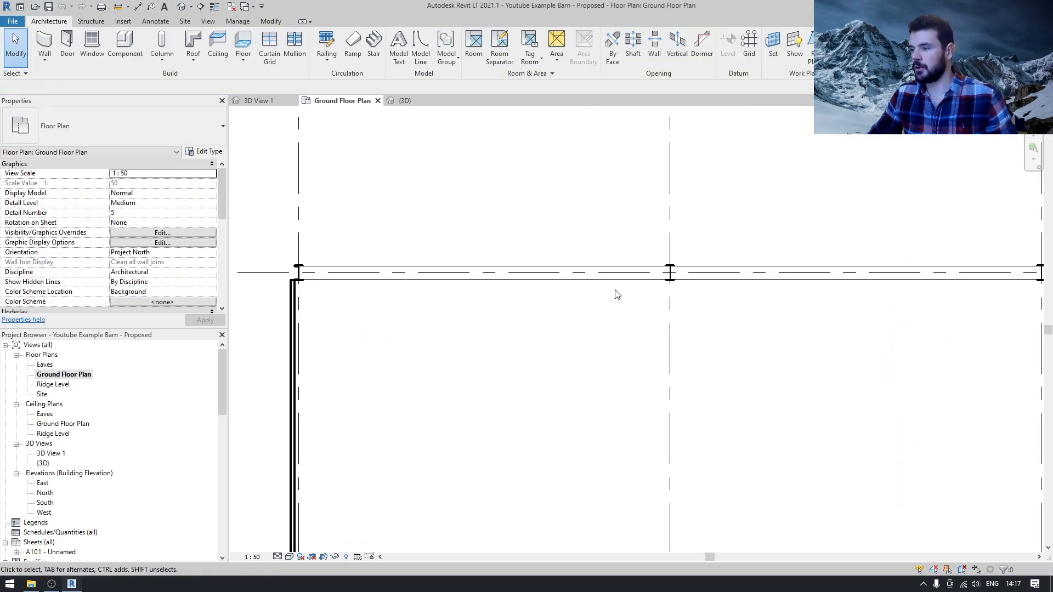
pyautogui.scroll(2, 491, 296)
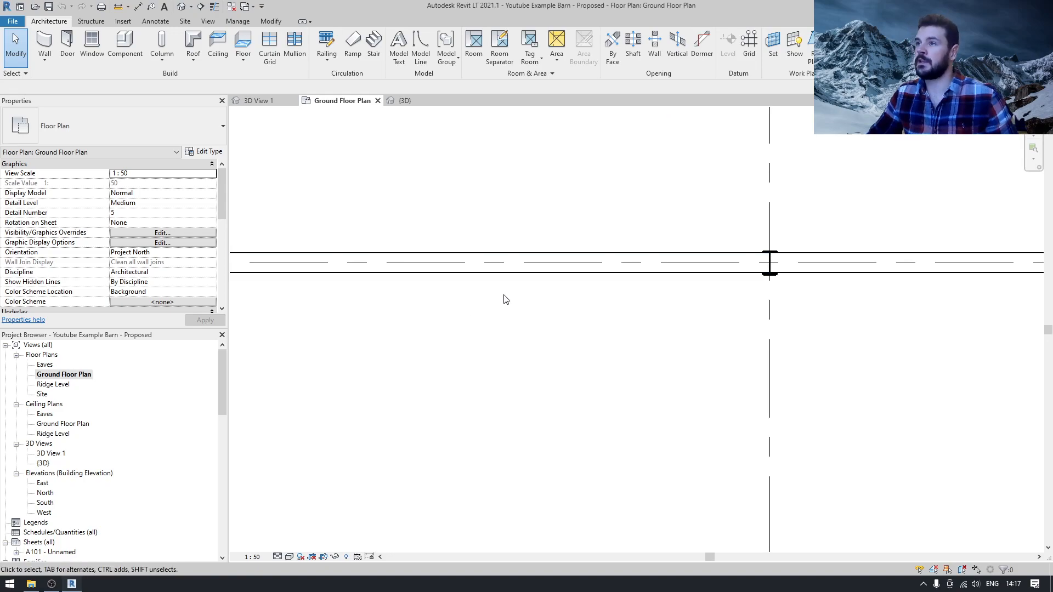
pyautogui.moveTo(506, 298); pyautogui.dragTo(473, 214, button='middle')
pyautogui.scroll(-1, 472, 214)
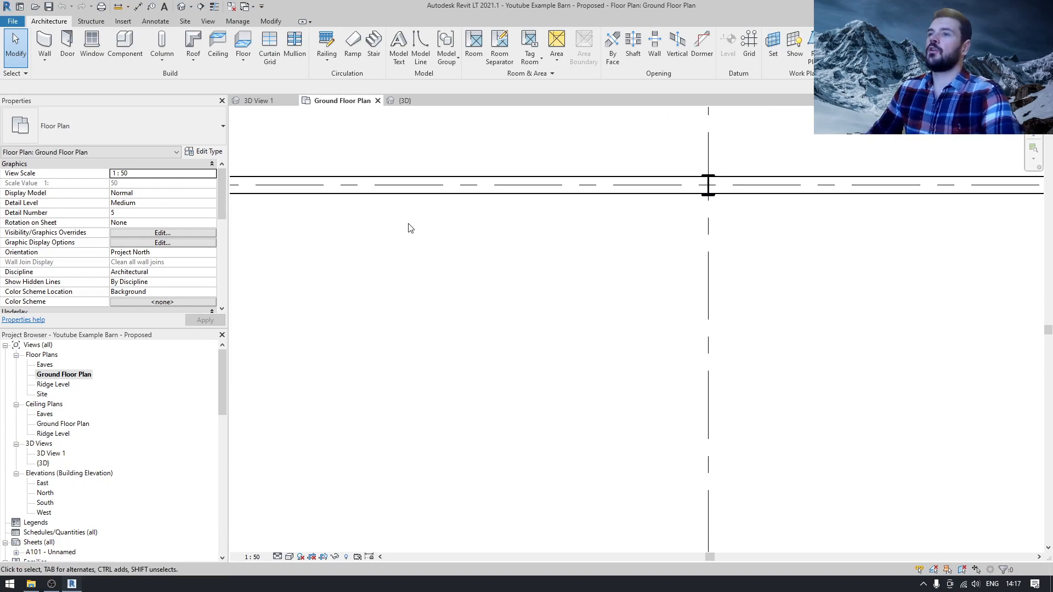
pyautogui.scroll(-4, 353, 191)
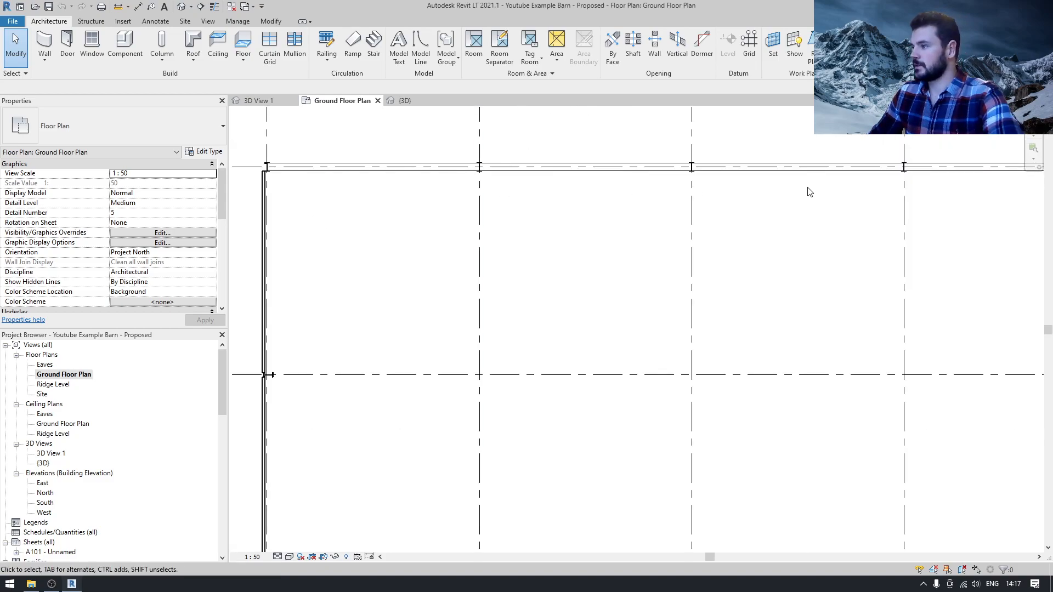
pyautogui.moveTo(810, 192); pyautogui.dragTo(608, 207, button='middle')
pyautogui.scroll(-1, 608, 206)
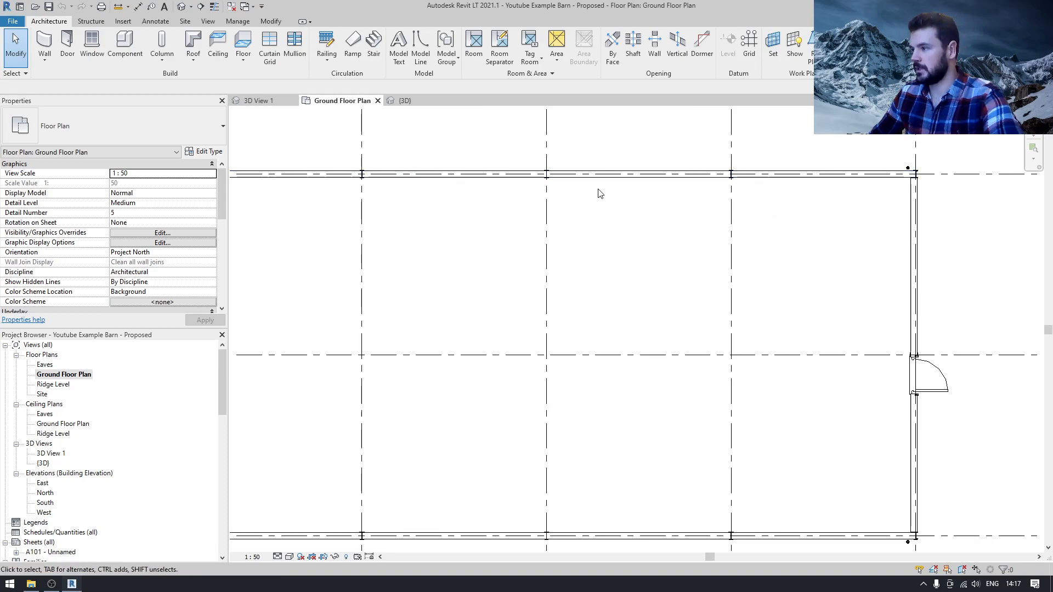
pyautogui.moveTo(610, 196); pyautogui.dragTo(627, 198, button='middle')
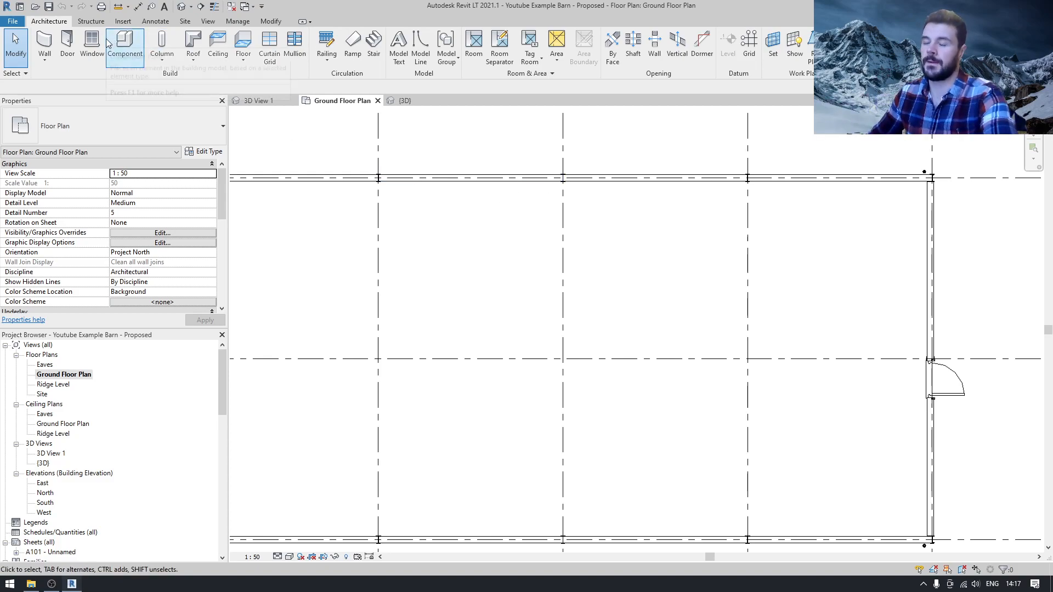
# Start the Wall tool in the Ground Floor Plan with the Exterior - Brick and Block on Mtl. Stud type
pyautogui.click(45, 44)
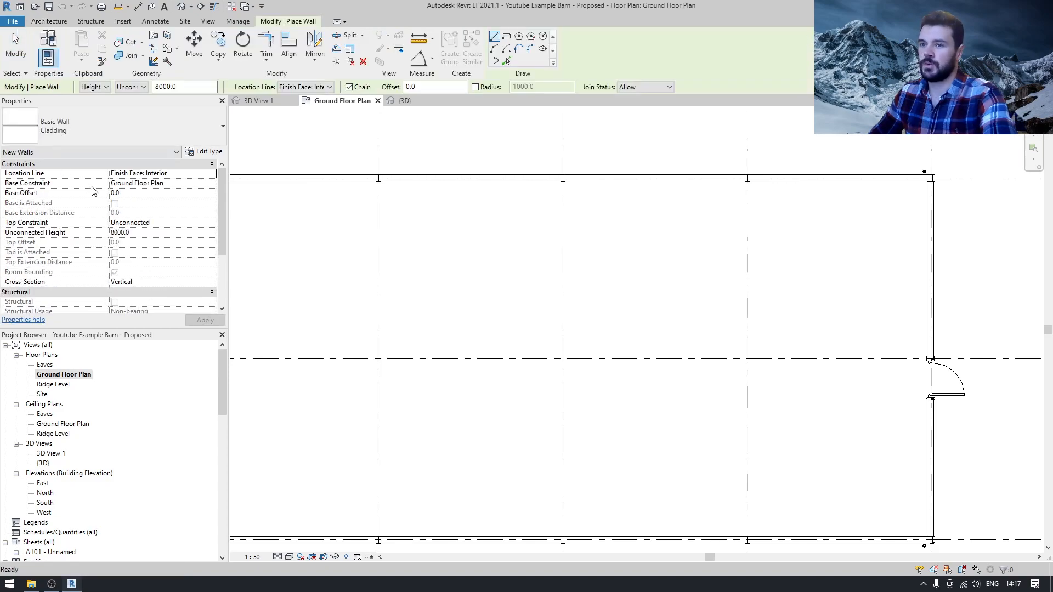
pyautogui.click(126, 126)
pyautogui.scroll(-3, 129, 241)
pyautogui.scroll(-6, 112, 291)
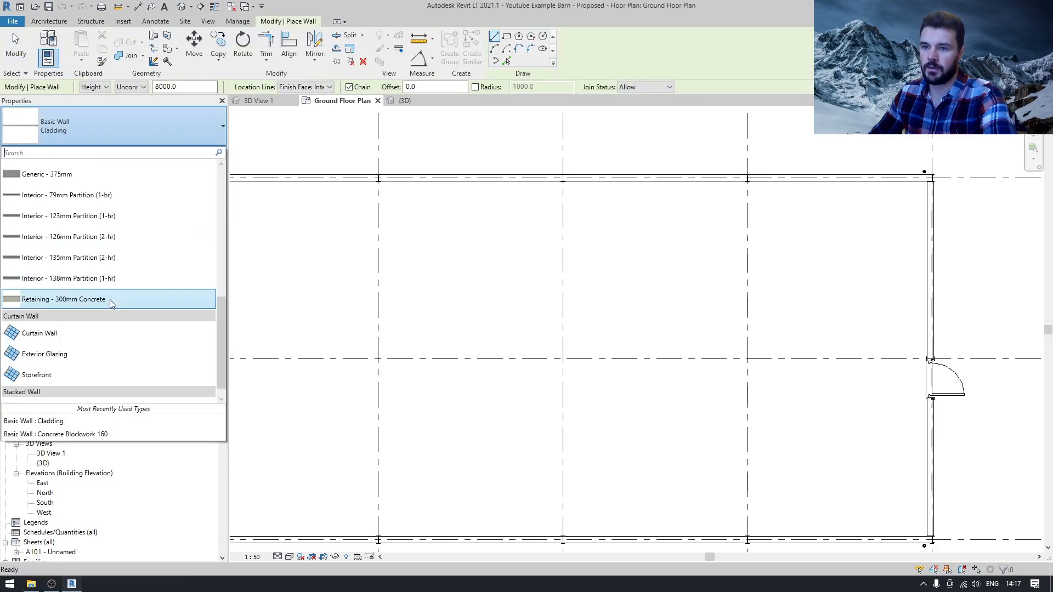
pyautogui.scroll(10, 116, 286)
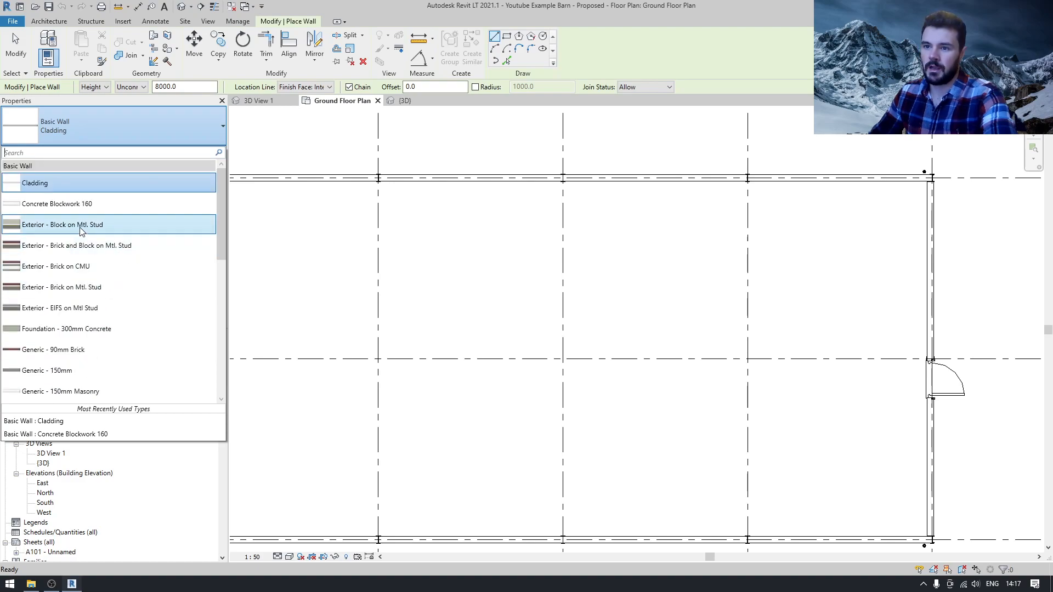
pyautogui.click(91, 245)
# Rename the brick and block wall type as Int-Inswall
pyautogui.click(204, 152)
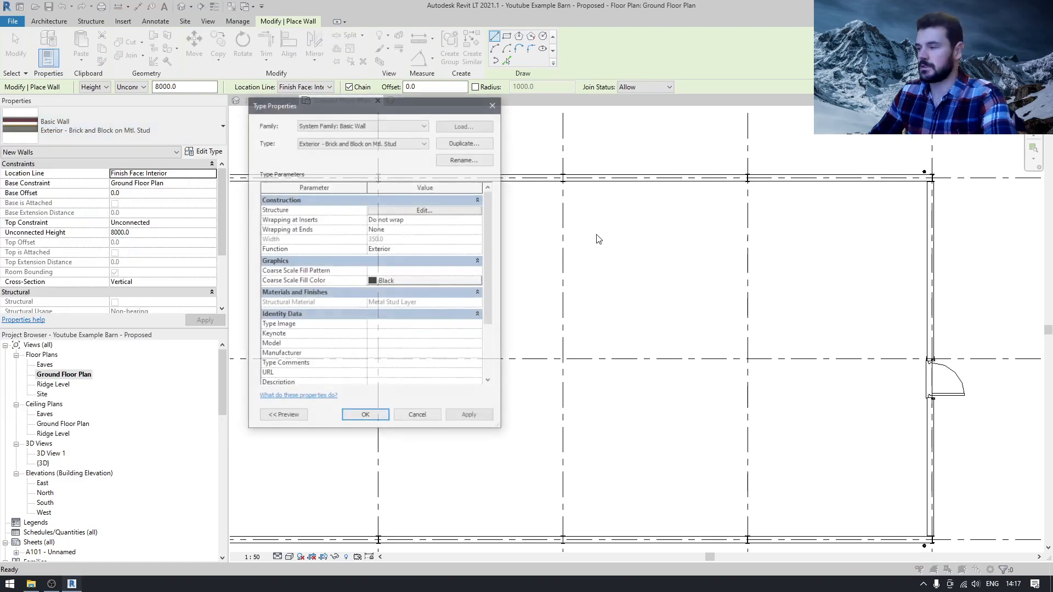
pyautogui.click(466, 160)
pyautogui.write('Int-Inswall')
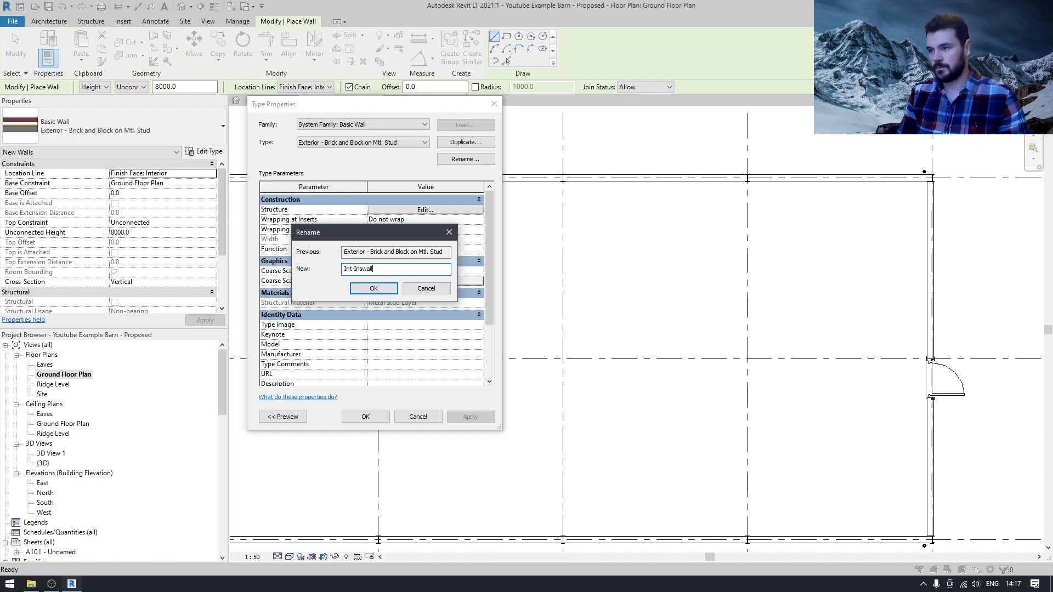
pyautogui.press('Return')
# Edit the wall type's structure and shift the Brick, Common layer one place towards the interior
pyautogui.click(438, 211)
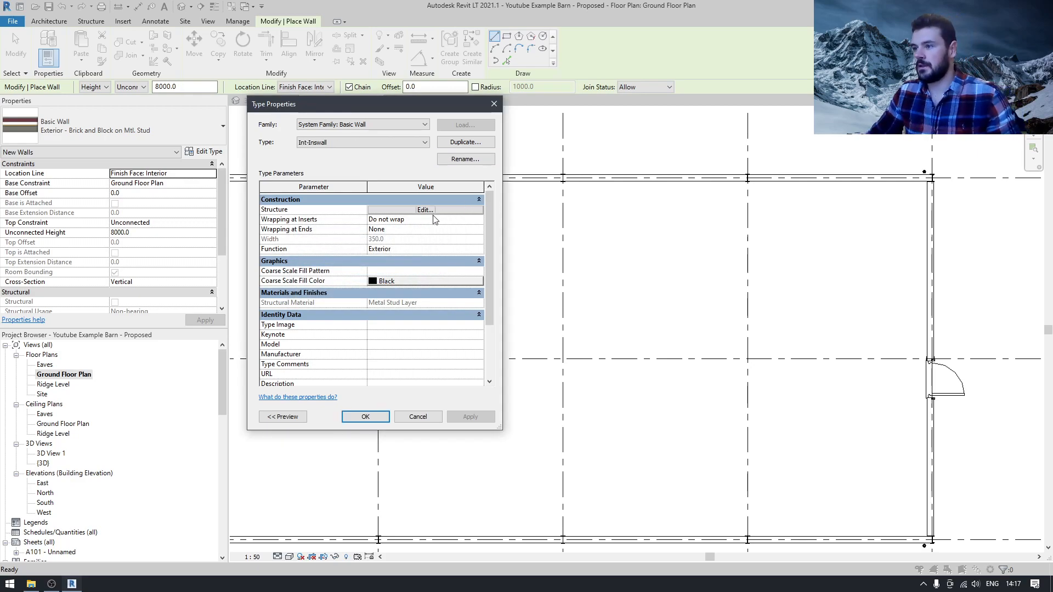
pyautogui.click(281, 178)
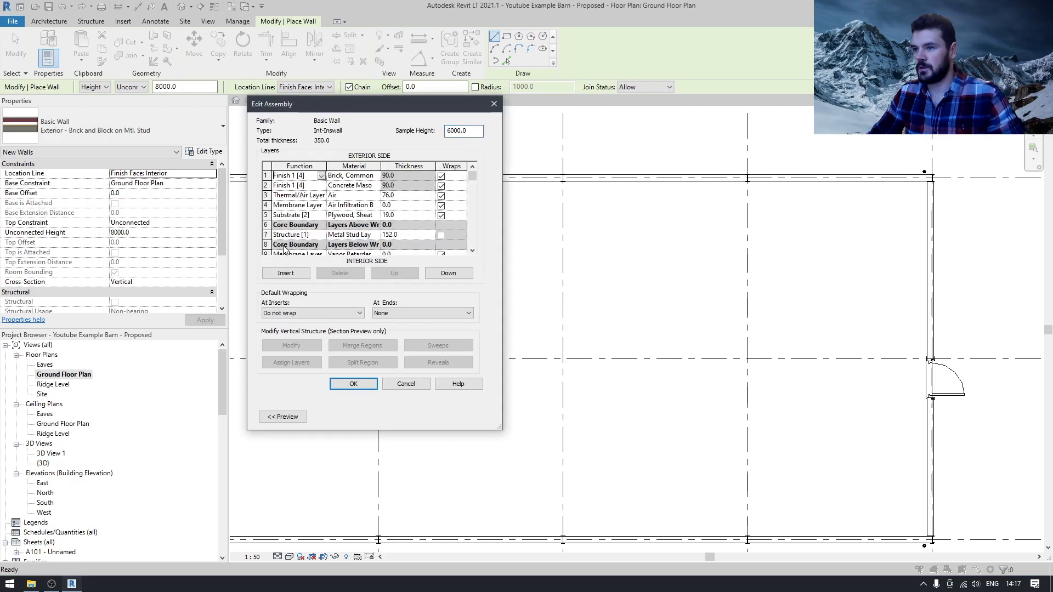
pyautogui.click(268, 175)
pyautogui.click(433, 275)
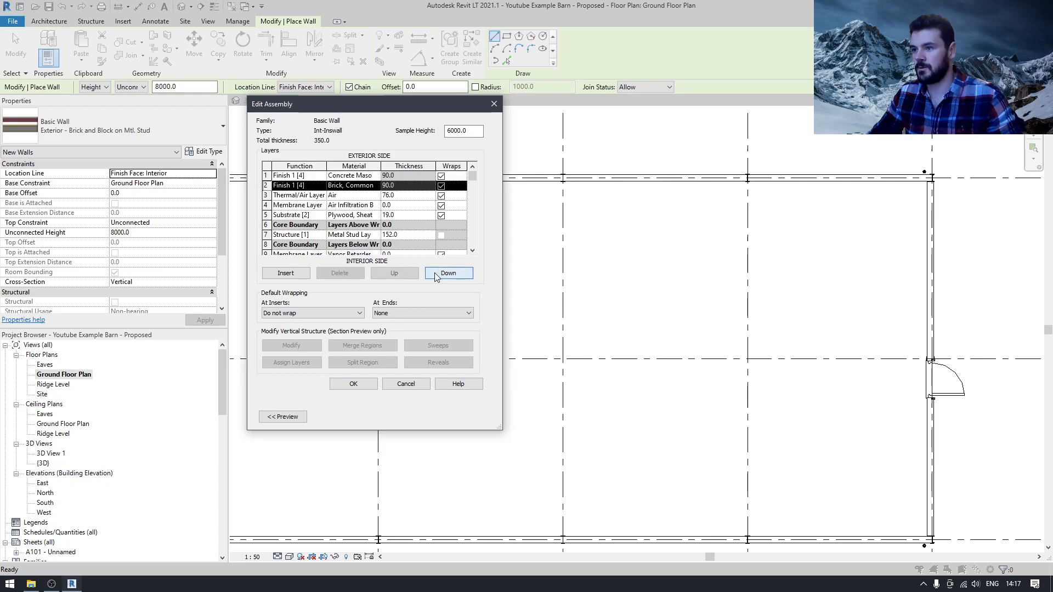
# Try assigning the Air material to the outermost layer, and discard the assembly edits
pyautogui.click(266, 175)
pyautogui.click(370, 175)
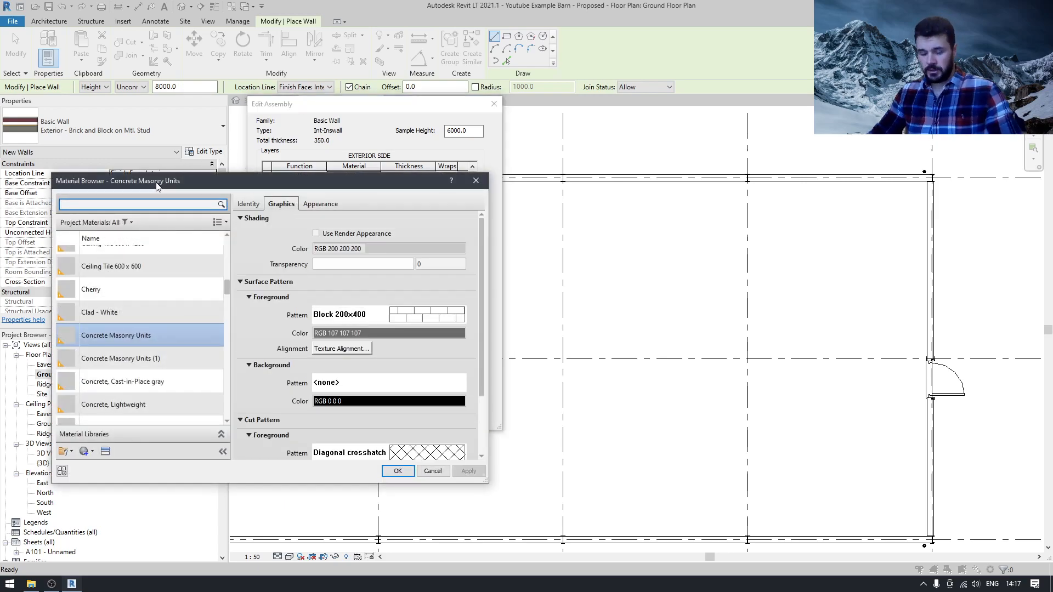
pyautogui.press('BackSpace')
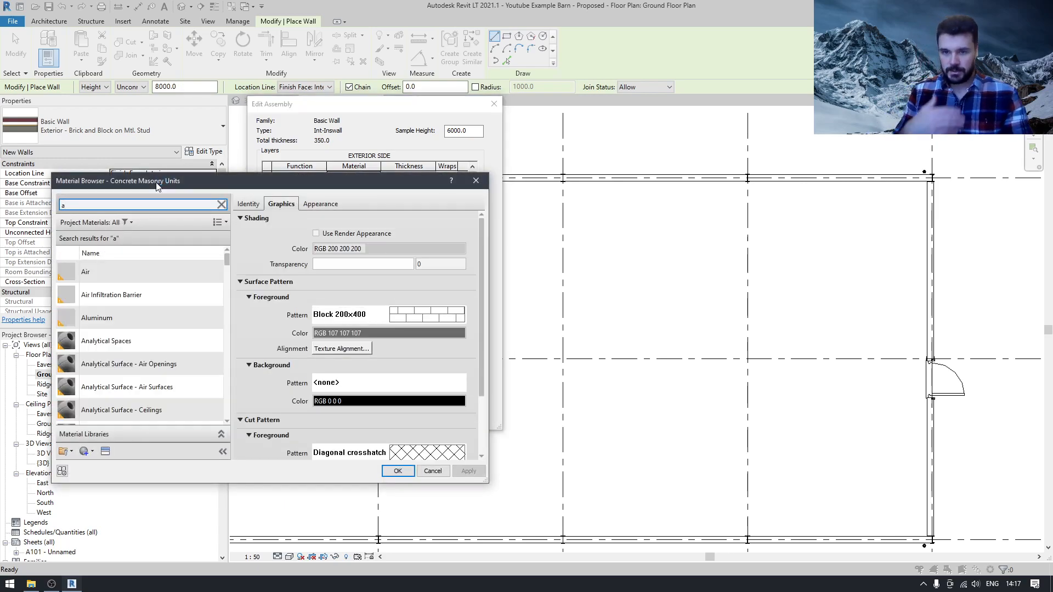
pyautogui.write('it')
pyautogui.press('BackSpace')
pyautogui.write('r')
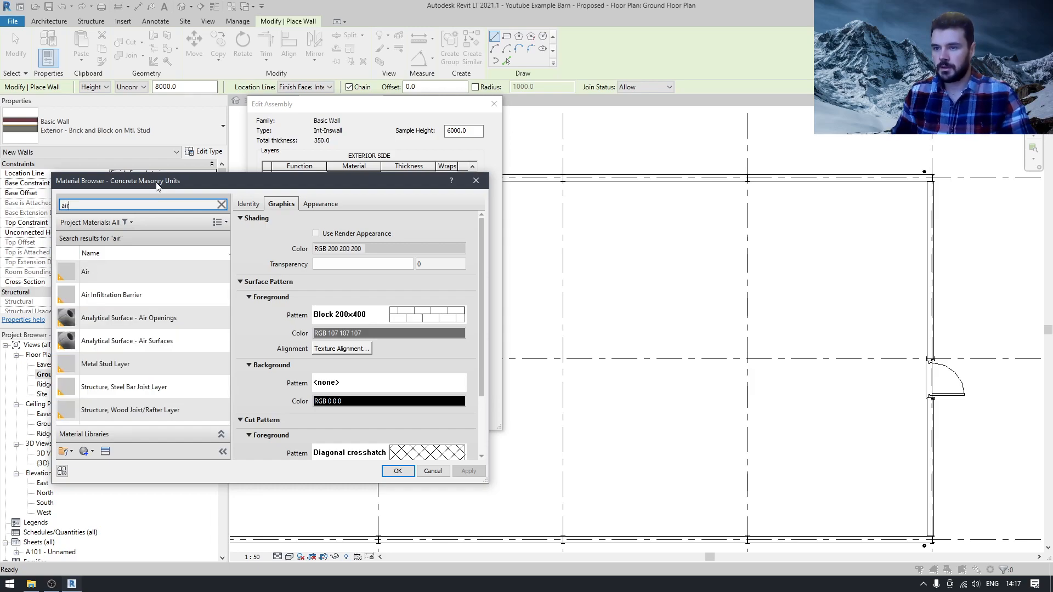
pyautogui.click(155, 273)
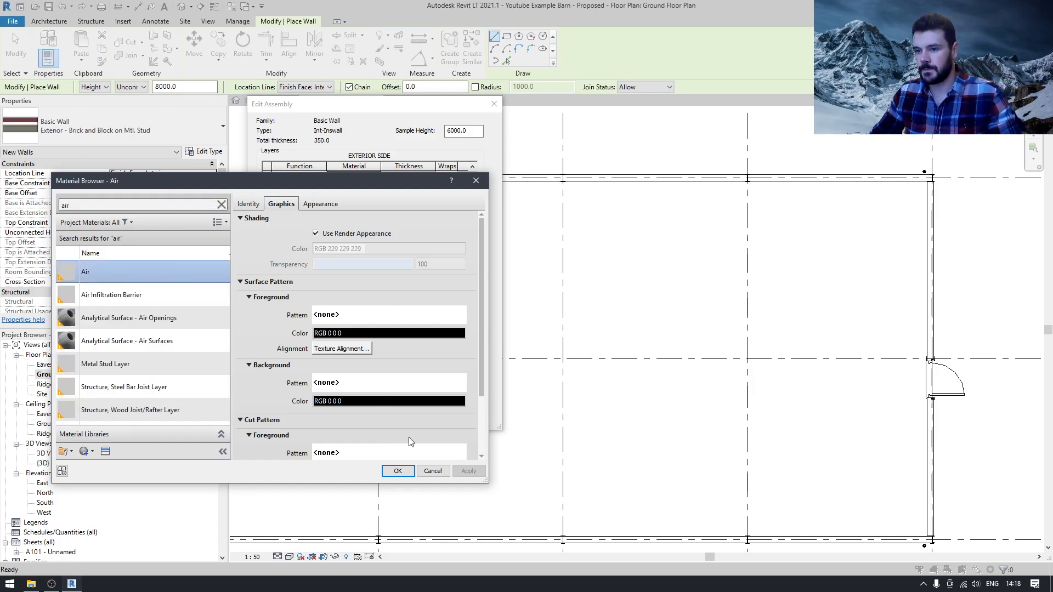
pyautogui.click(400, 470)
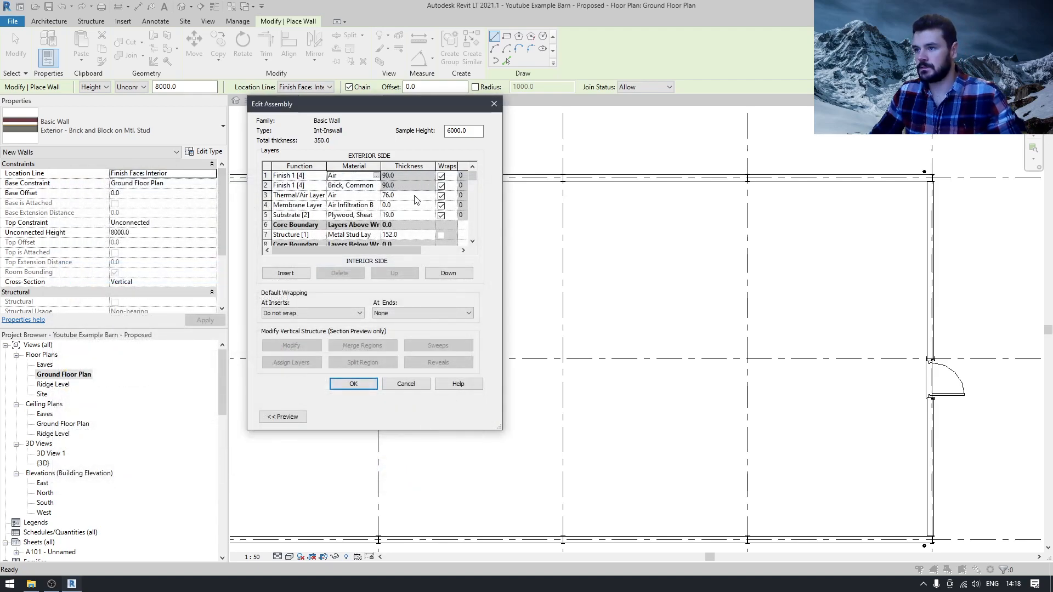
pyautogui.click(266, 176)
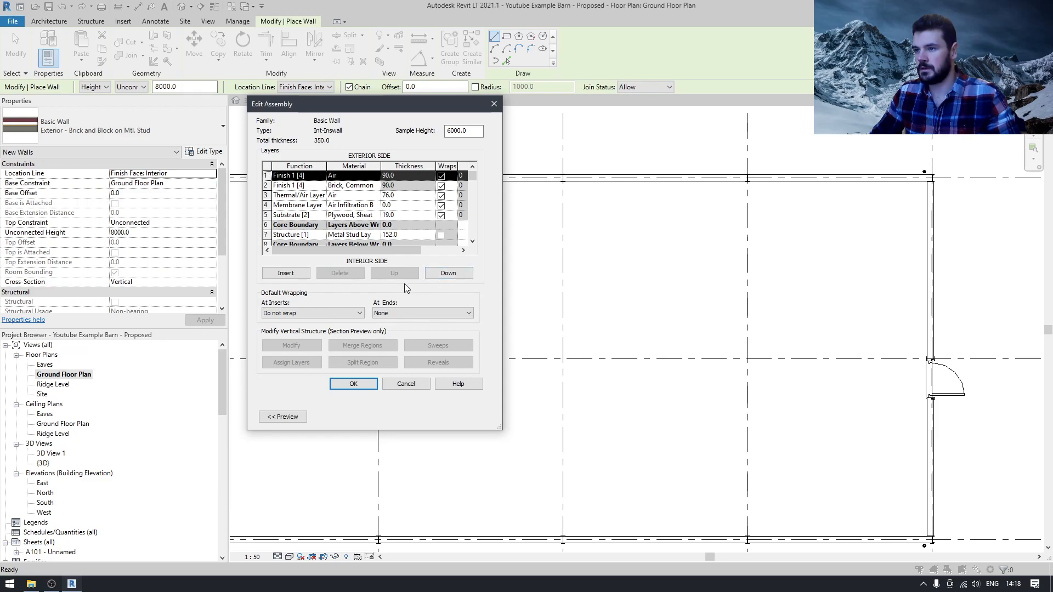
pyautogui.click(406, 384)
# Reopen the layer structure, try shifting the concrete masonry layer towards the interior, and cancel all changes to the wall type
pyautogui.click(409, 211)
pyautogui.click(265, 185)
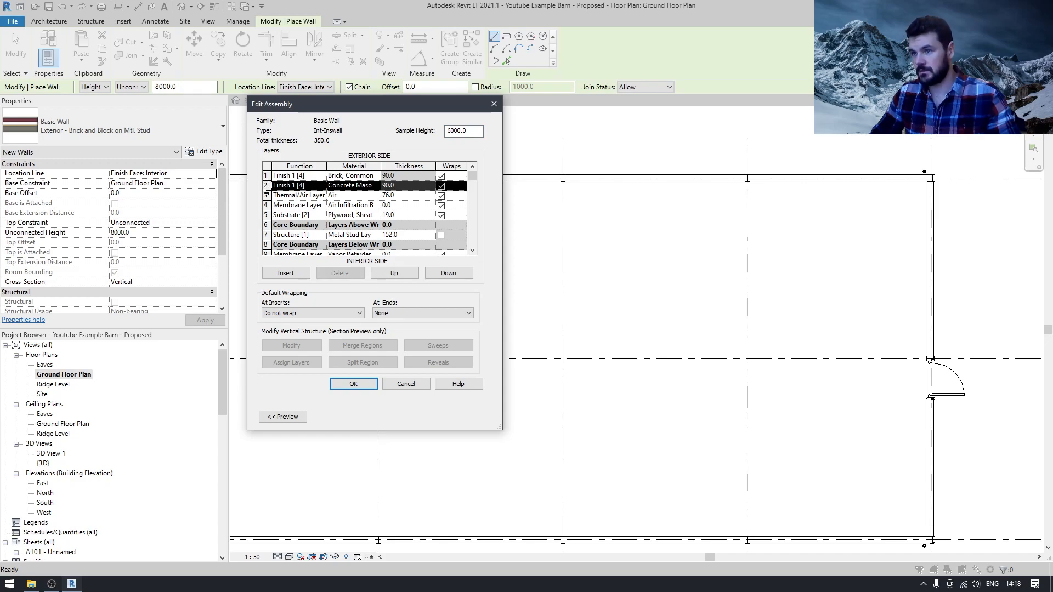
pyautogui.click(449, 274)
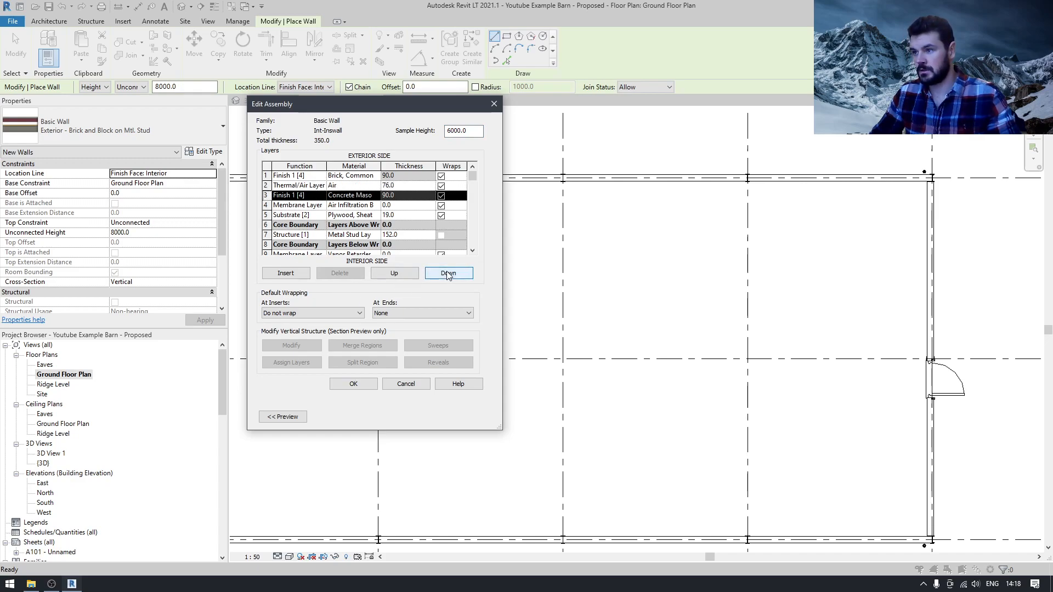
pyautogui.click(448, 275)
pyautogui.click(449, 276)
pyautogui.press('Escape')
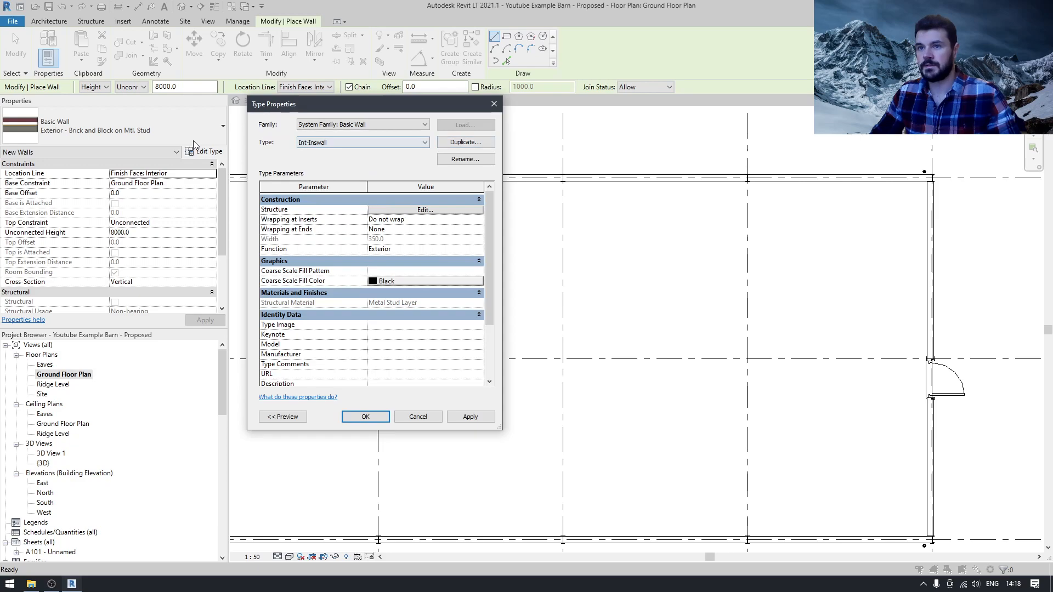
pyautogui.press('Escape')
# Switch the wall type to Exterior - Block on Mtl. Stud and review its layer structure without making changes
pyautogui.click(168, 125)
pyautogui.click(109, 245)
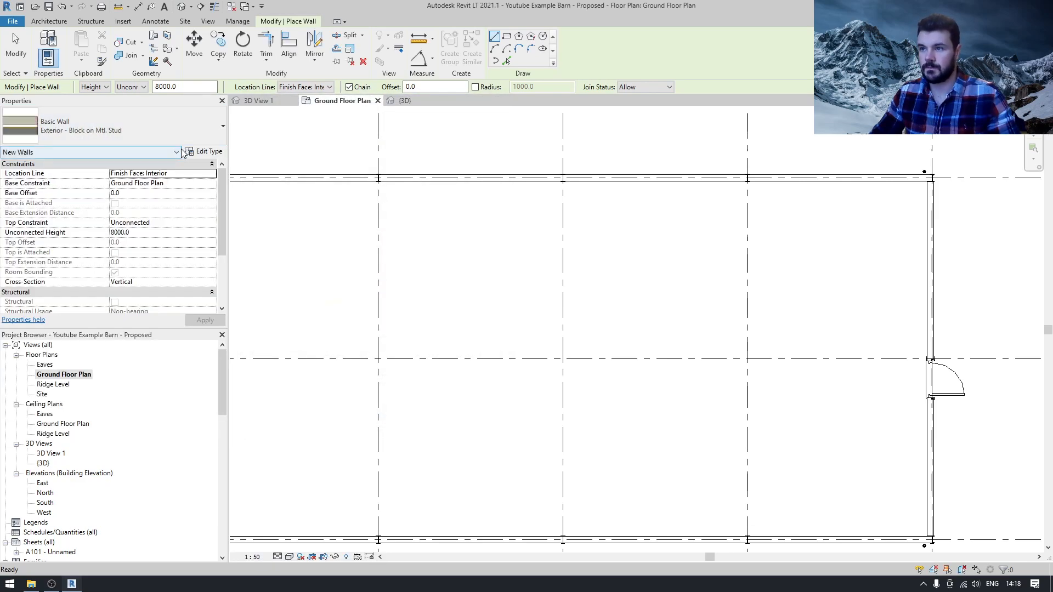
pyautogui.click(204, 151)
pyautogui.click(436, 210)
pyautogui.scroll(-2, 433, 214)
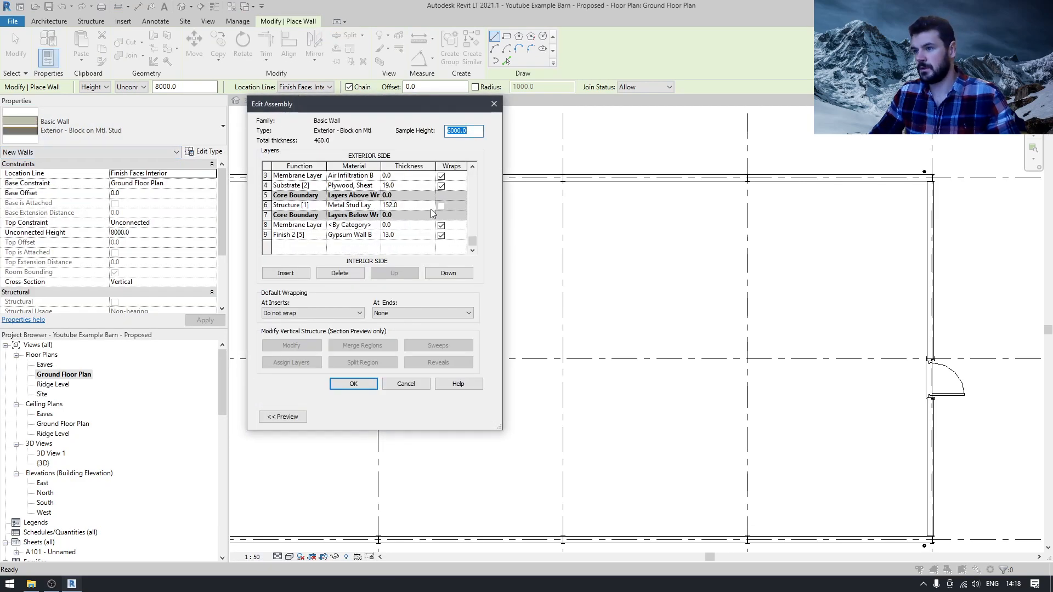
pyautogui.press('Escape')
pyautogui.press('Escape')
# Duplicate the Exterior - Block on Mtl. Stud wall type under the name Int-Inswall
pyautogui.click(153, 137)
pyautogui.click(154, 136)
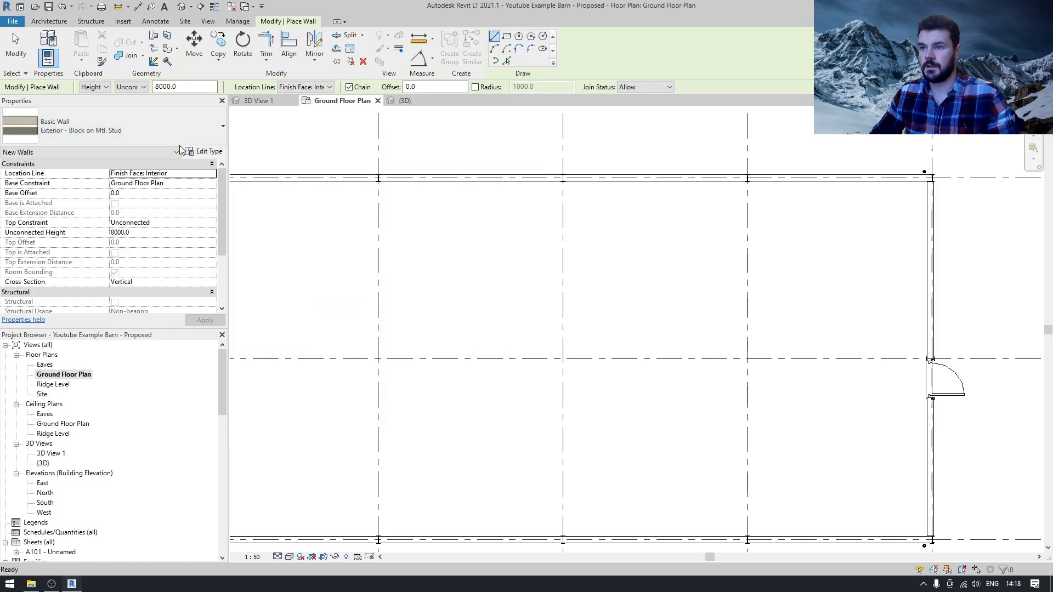
pyautogui.click(180, 126)
pyautogui.scroll(-4, 163, 250)
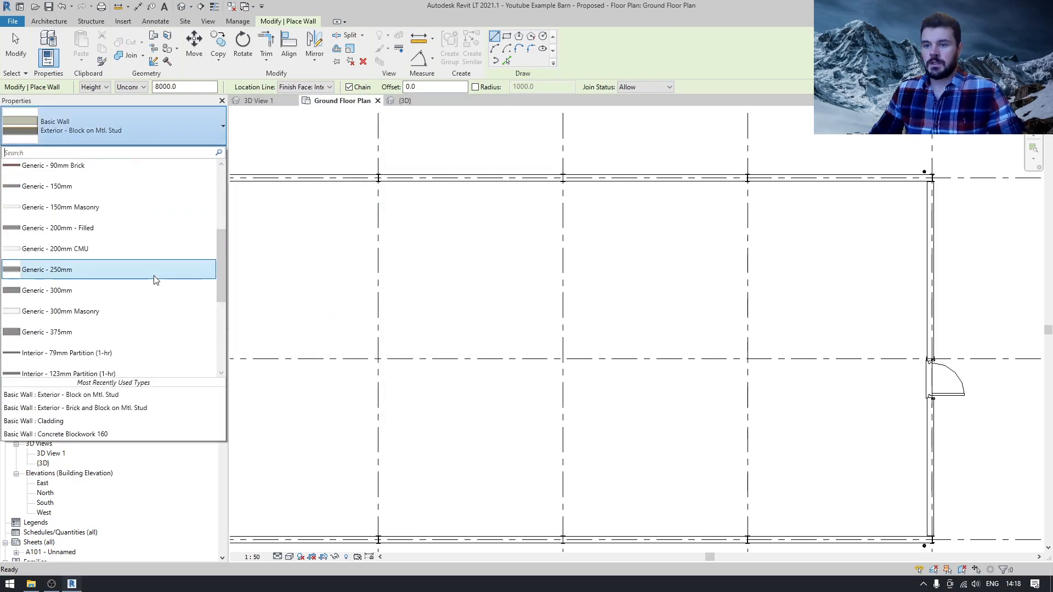
pyautogui.scroll(7, 140, 233)
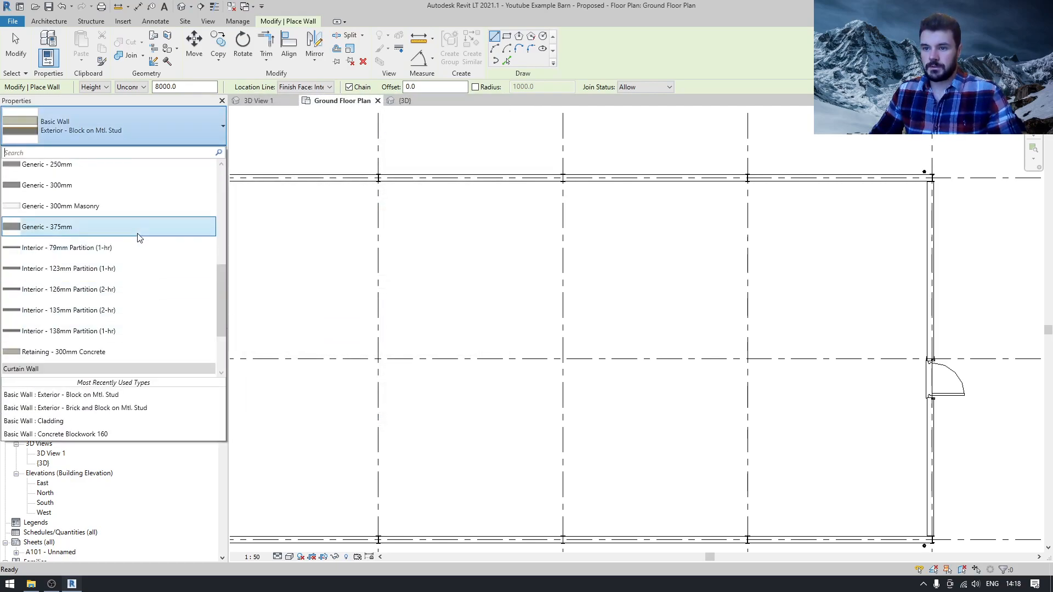
pyautogui.click(137, 136)
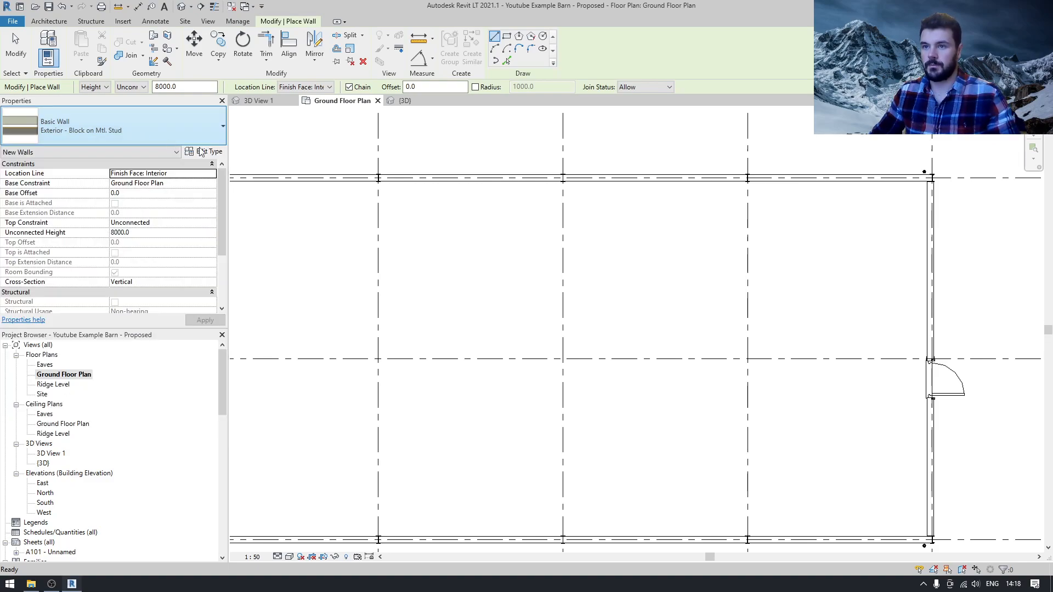
pyautogui.click(205, 152)
pyautogui.click(465, 159)
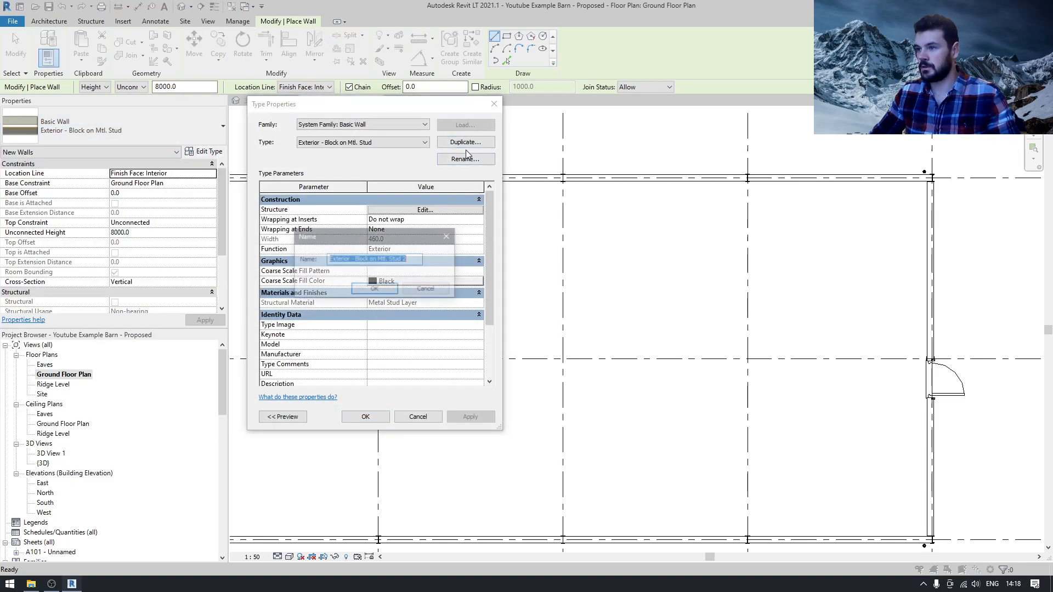
pyautogui.write('Int')
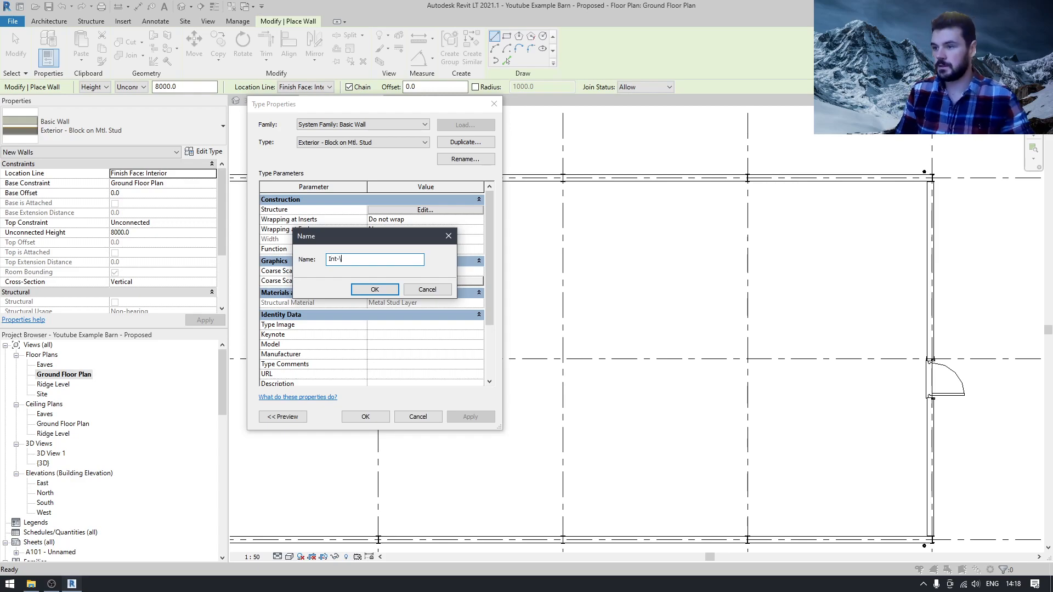
pyautogui.write('-Inswall')
pyautogui.press('Return')
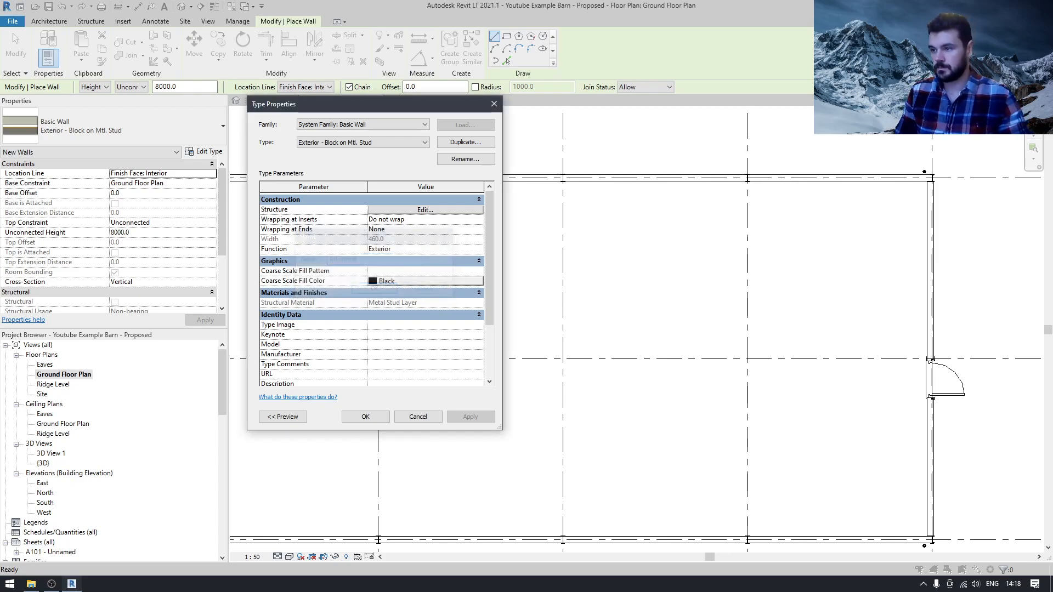
# Open the new wall type's layer structure and set the outermost layer's function to Thermal/Air Layer [3]
pyautogui.click(407, 212)
pyautogui.click(373, 175)
pyautogui.click(373, 175)
pyautogui.click(299, 176)
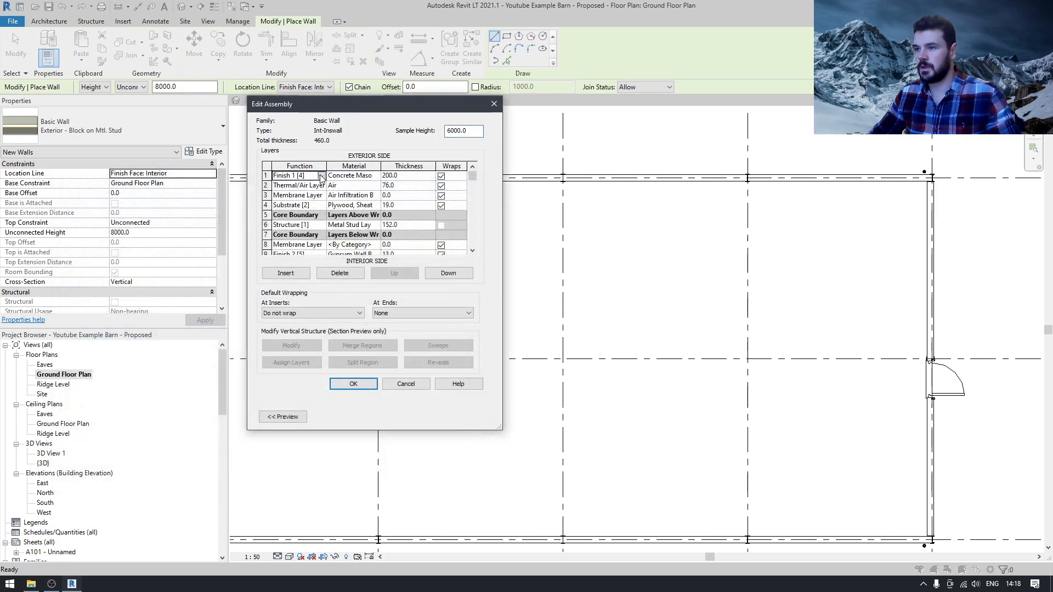
pyautogui.click(321, 176)
pyautogui.click(306, 185)
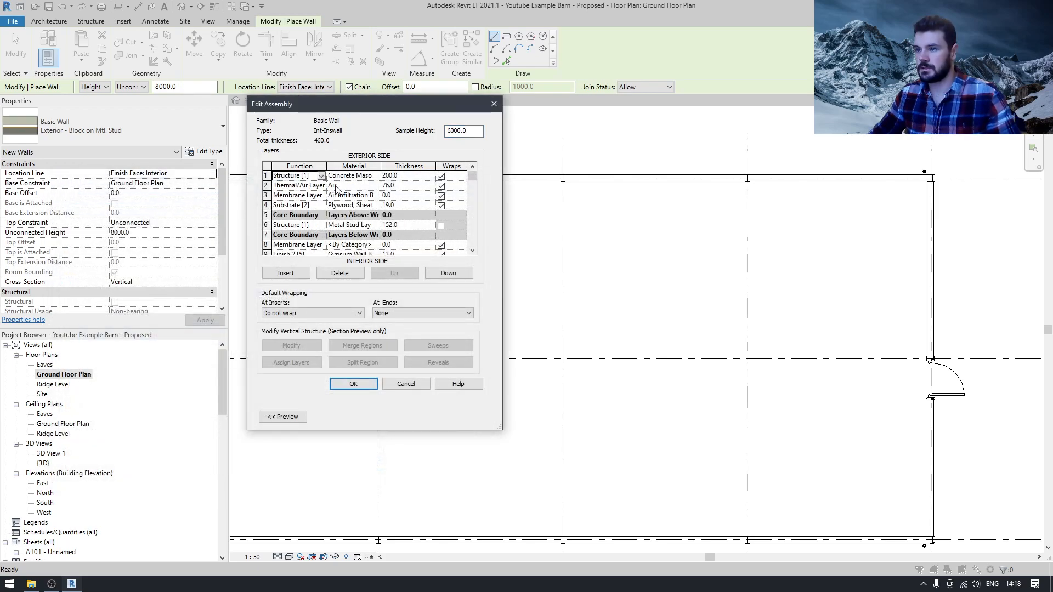
pyautogui.click(321, 177)
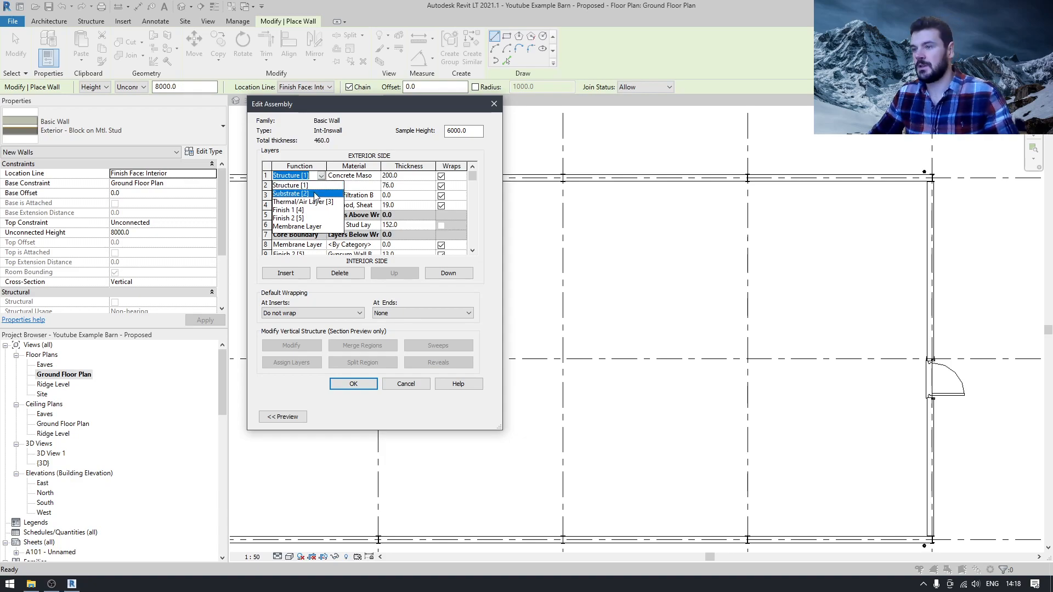
pyautogui.click(315, 196)
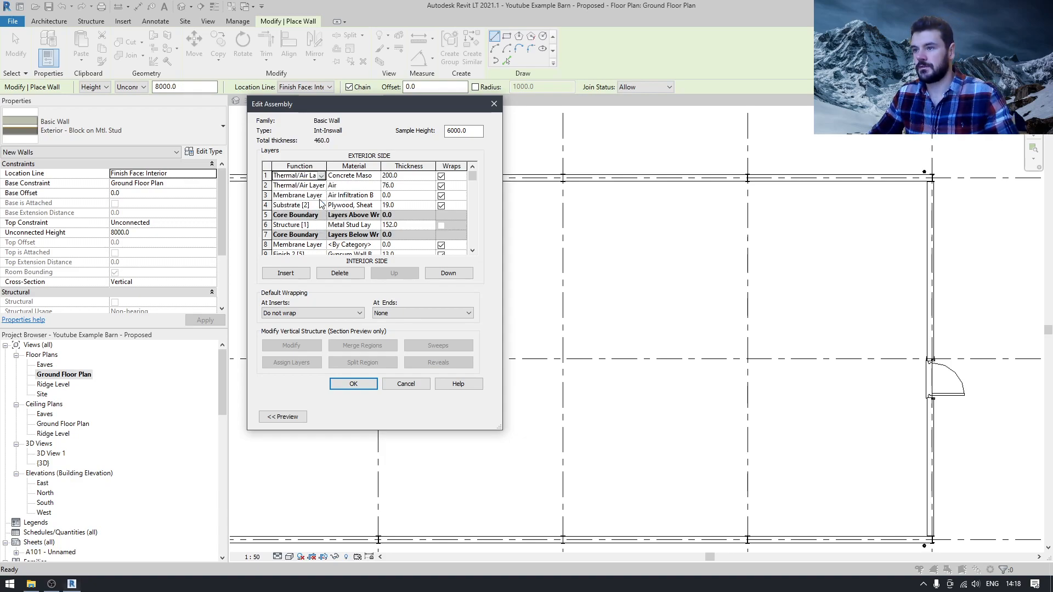
# Assign the Air material to the outermost layer and set its thickness to 50
pyautogui.click(373, 175)
pyautogui.click(378, 176)
pyautogui.scroll(5, 212, 294)
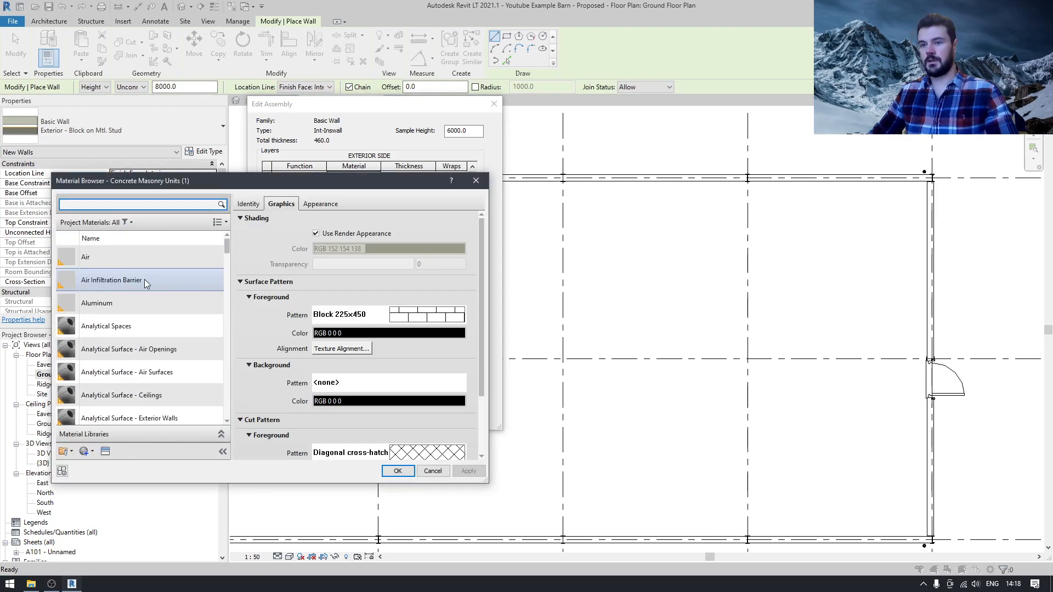
pyautogui.click(125, 259)
pyautogui.click(399, 471)
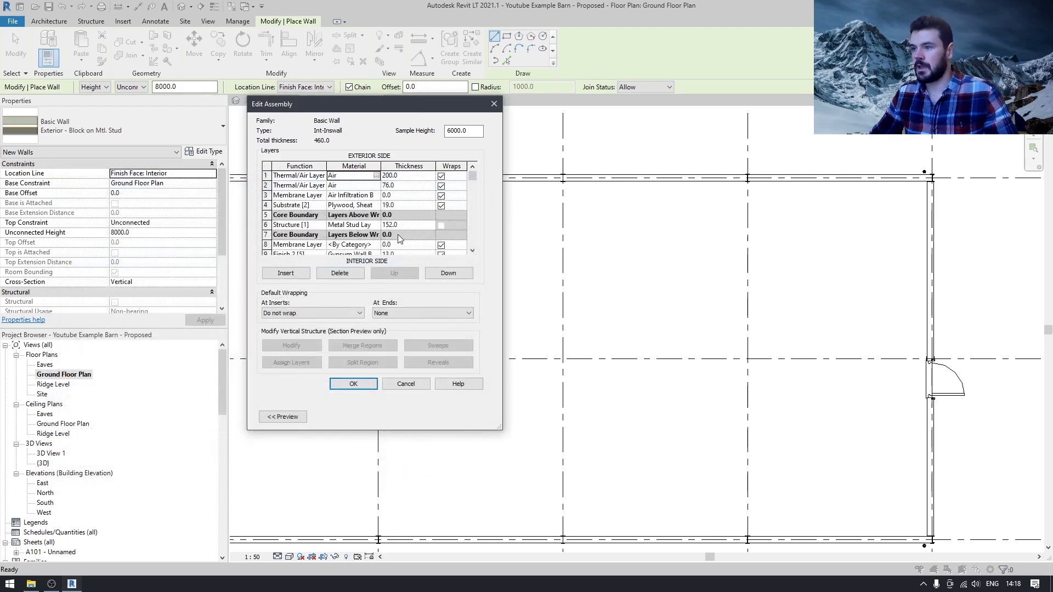
pyautogui.click(406, 176)
pyautogui.write('50')
pyautogui.press('Tab')
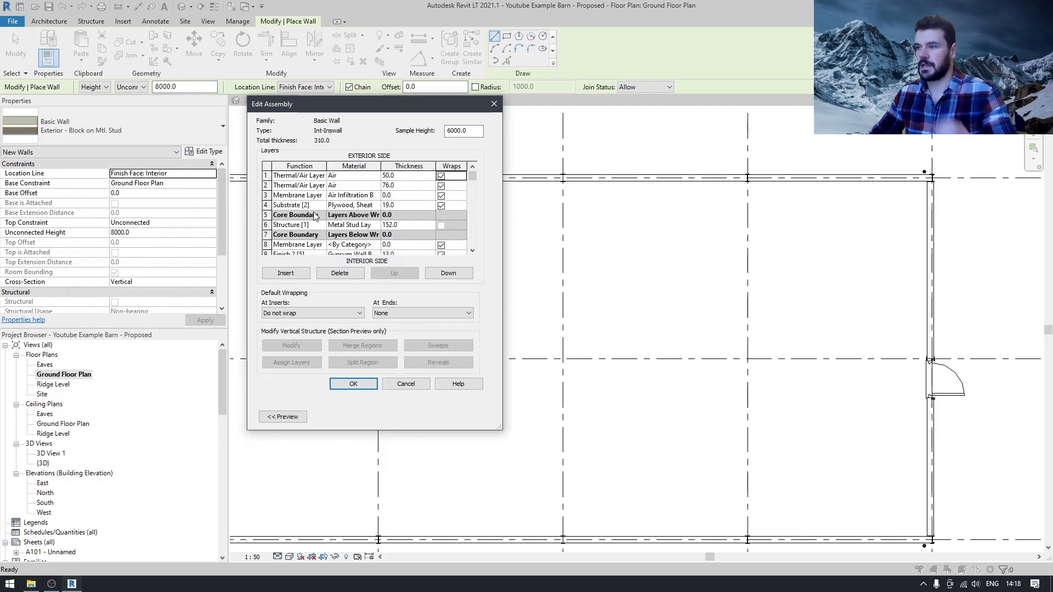
# Change the second layer's function to Structure [1] and set its thickness to 100
pyautogui.click(307, 185)
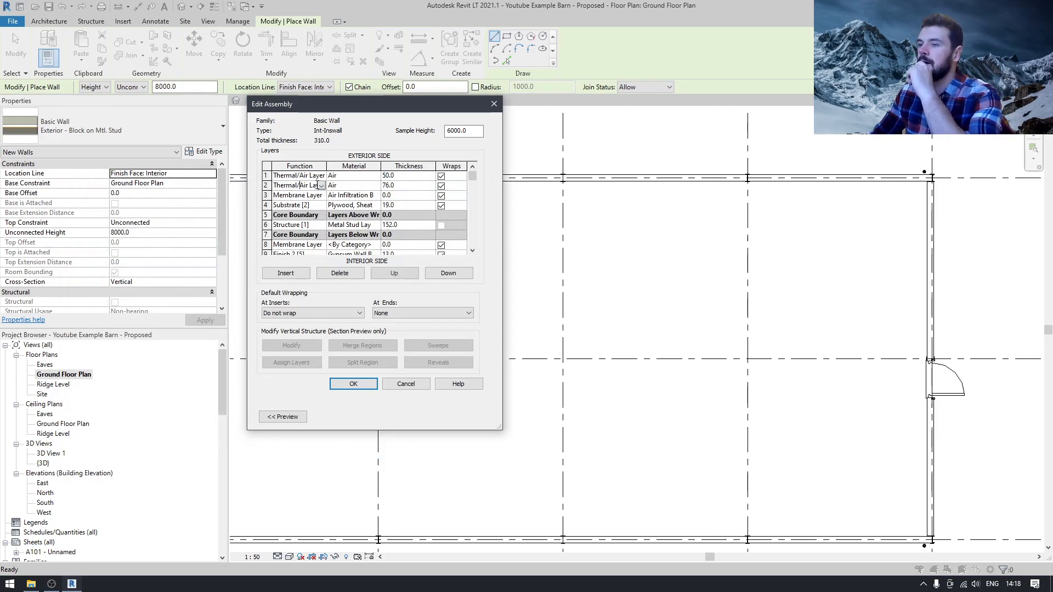
pyautogui.click(322, 186)
pyautogui.click(299, 196)
pyautogui.click(408, 186)
pyautogui.write('100')
# Search the project materials for wood and assign Softwood, Lumber to the second layer
pyautogui.click(357, 175)
pyautogui.click(375, 176)
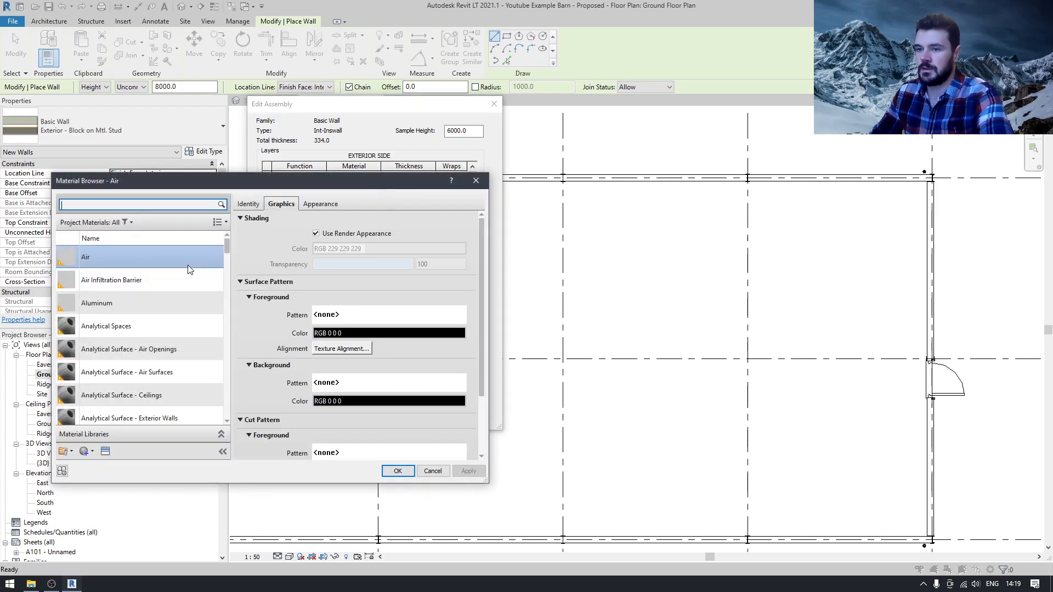
pyautogui.scroll(-5, 163, 334)
pyautogui.scroll(2, 163, 334)
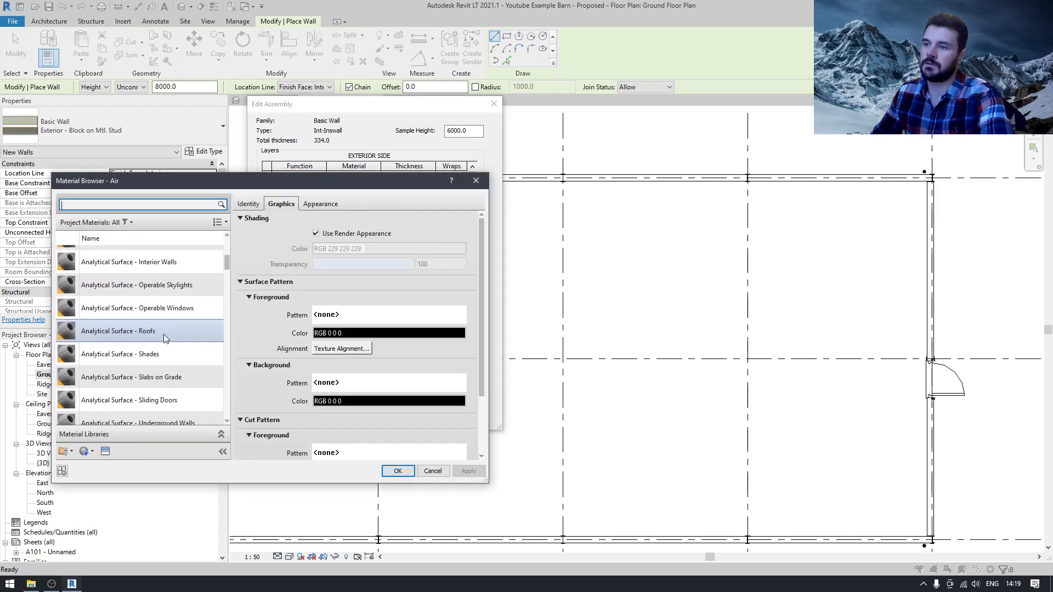
pyautogui.scroll(-3, 163, 294)
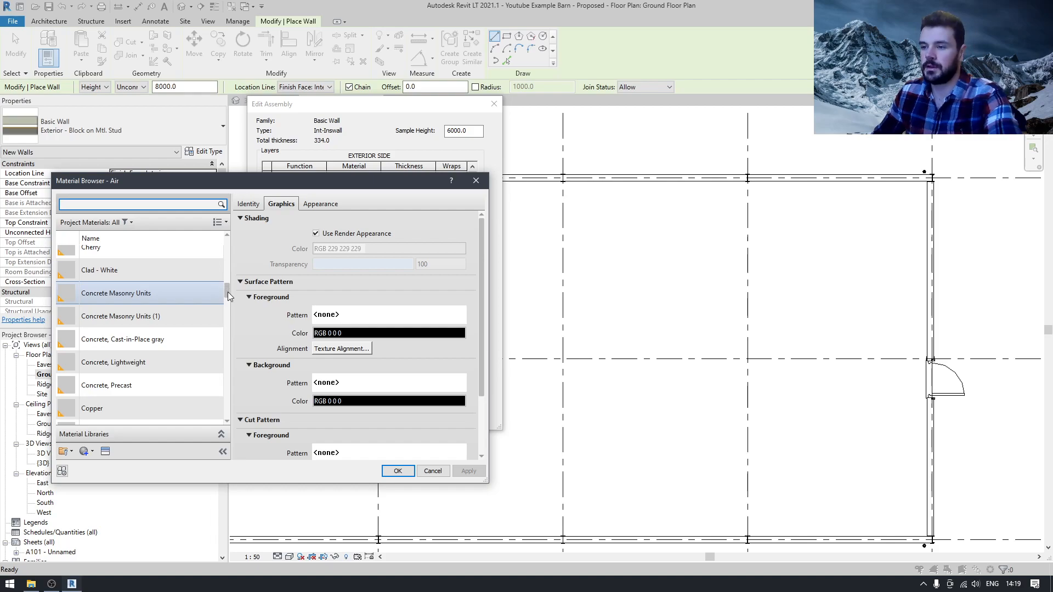
pyautogui.moveTo(228, 291); pyautogui.dragTo(183, 354)
pyautogui.scroll(10, 183, 351)
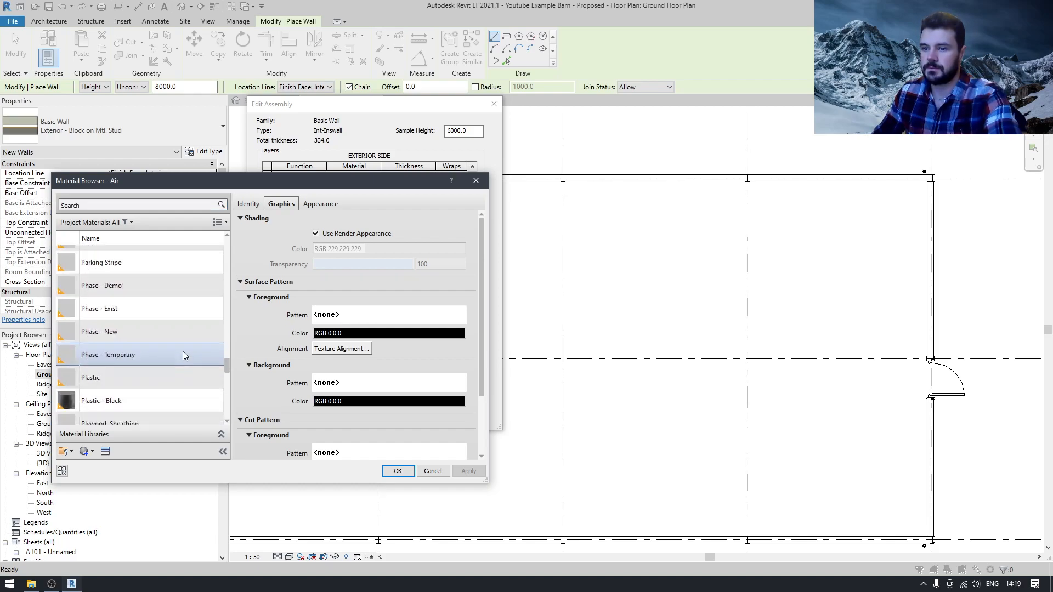
pyautogui.click(108, 205)
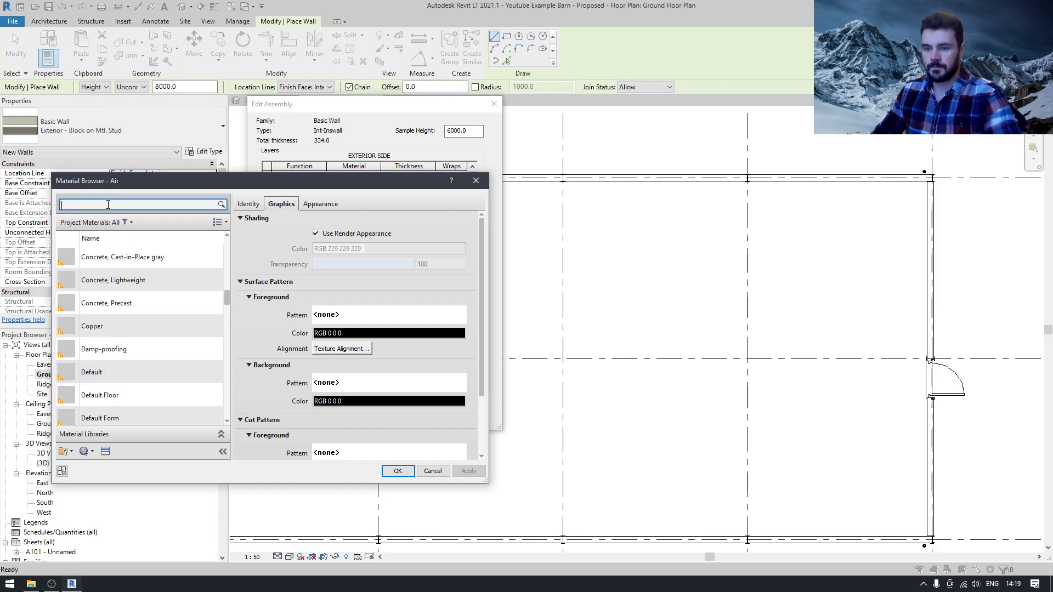
pyautogui.press('Return')
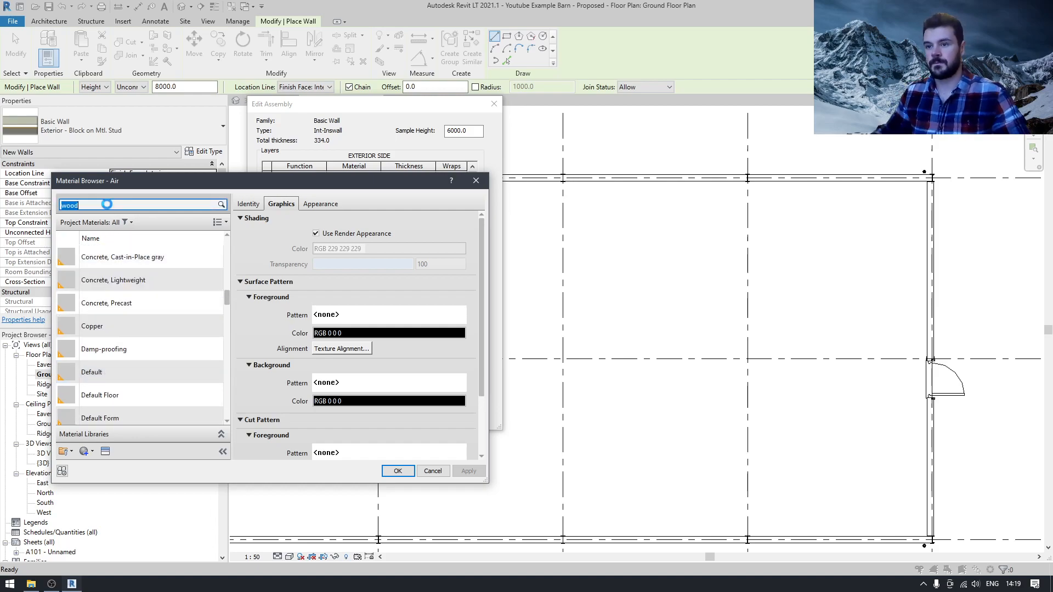
pyautogui.scroll(-2, 163, 300)
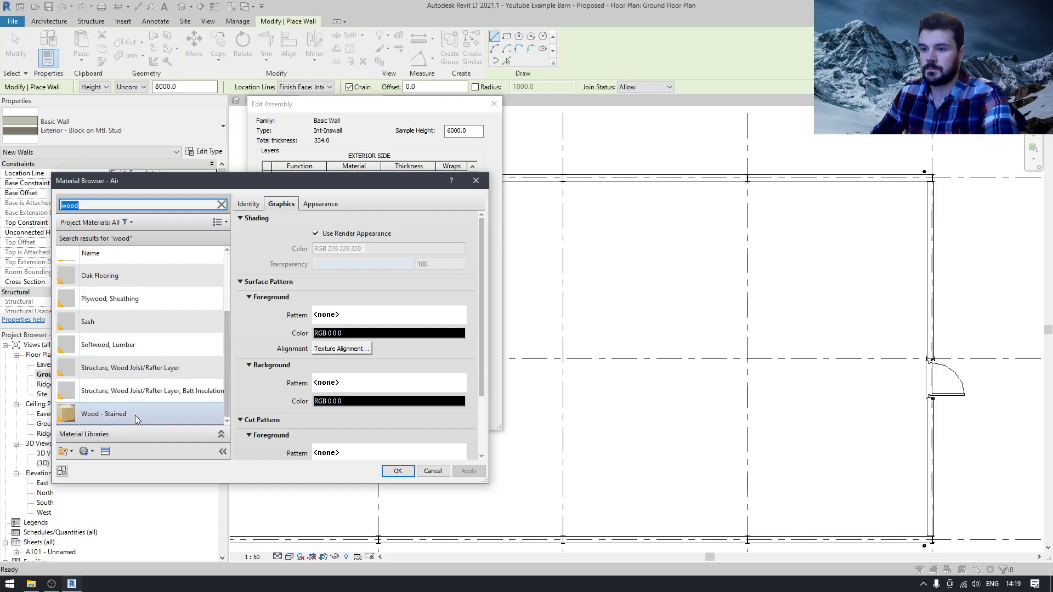
pyautogui.scroll(2, 135, 416)
pyautogui.scroll(-2, 148, 352)
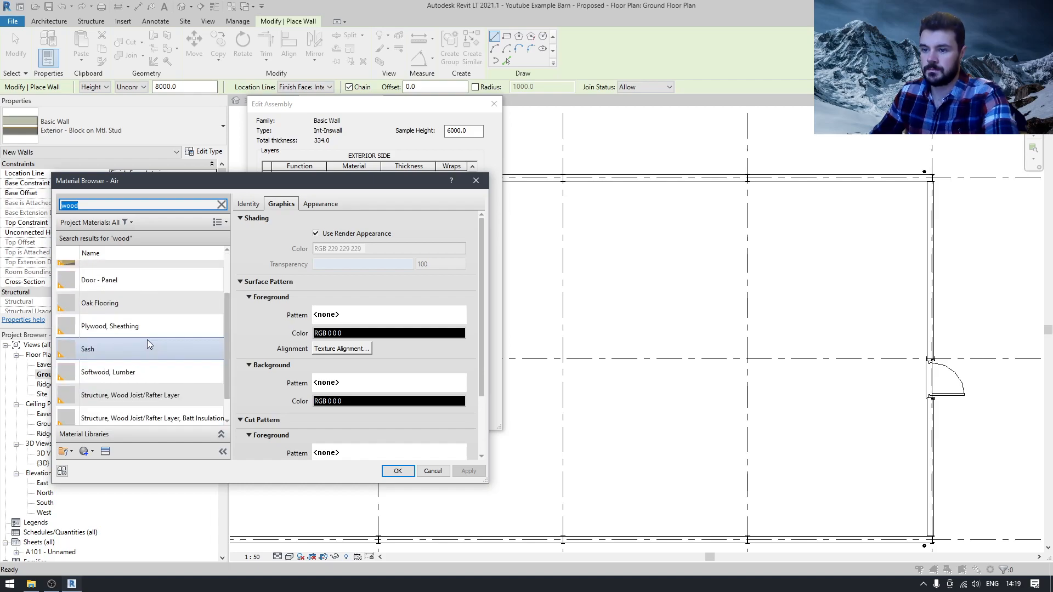
pyautogui.click(203, 343)
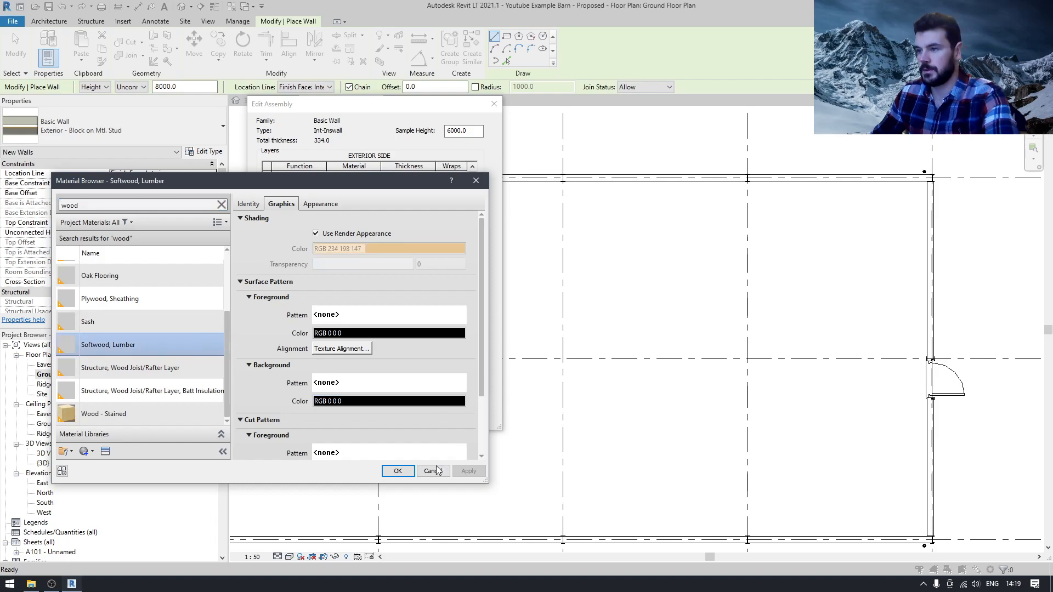
pyautogui.click(398, 471)
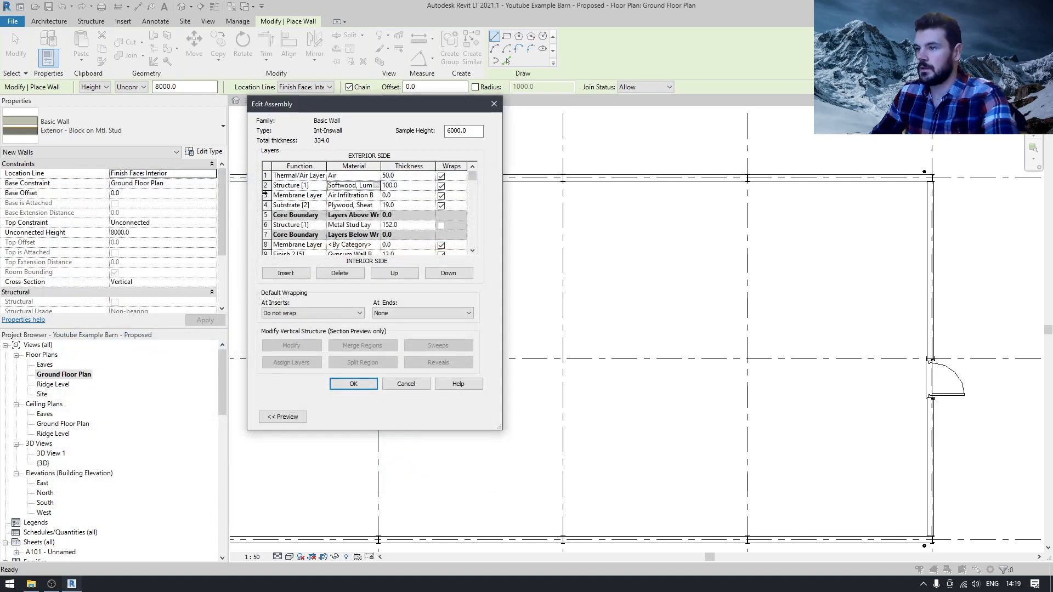
# Move the air infiltration membrane outward past the softwood structure layer, and insert a new layer between the two
pyautogui.click(266, 196)
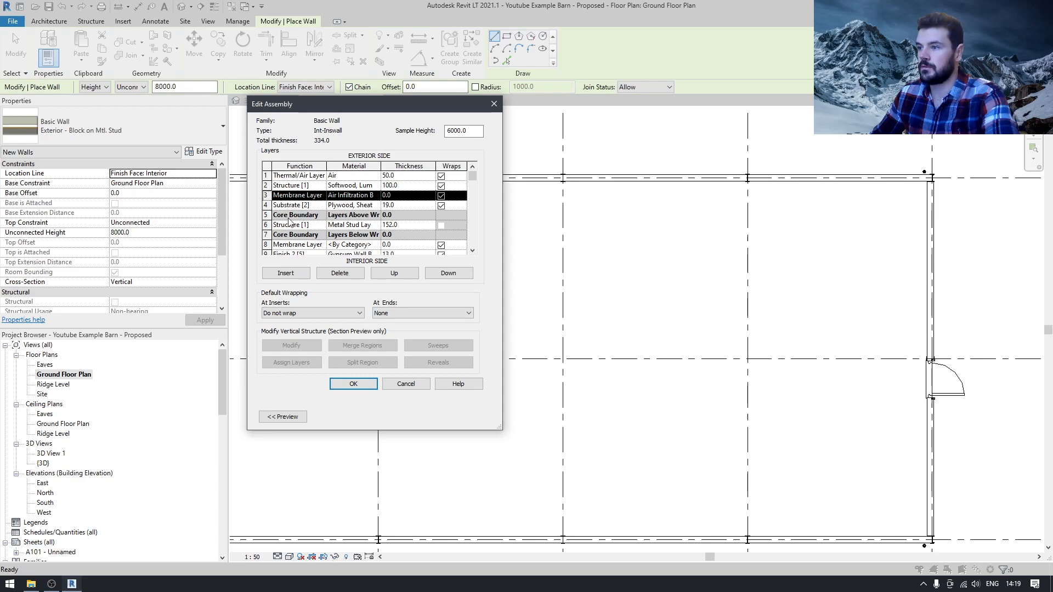
pyautogui.click(407, 275)
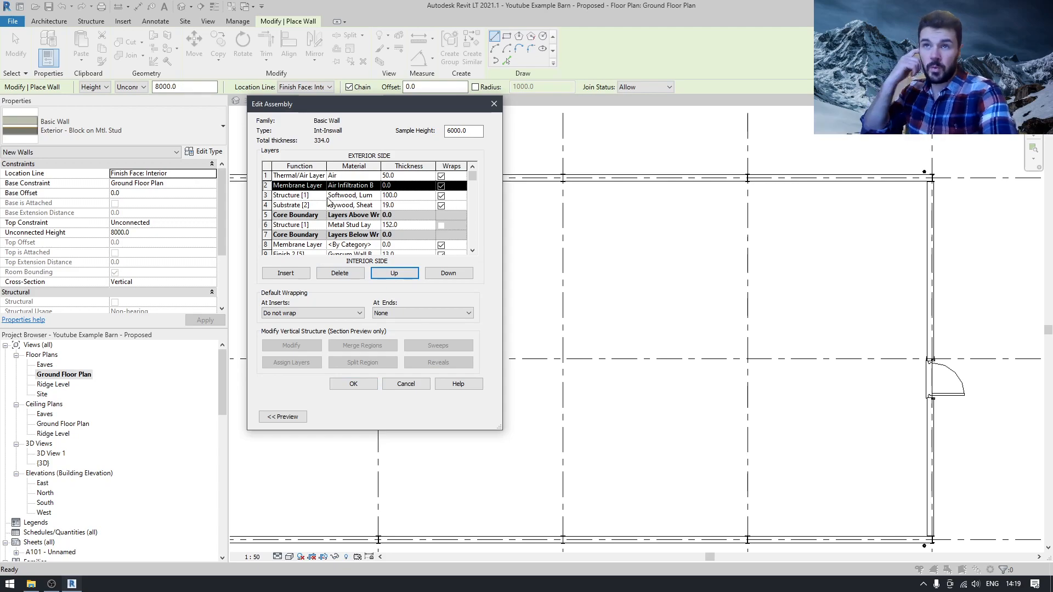
pyautogui.click(300, 275)
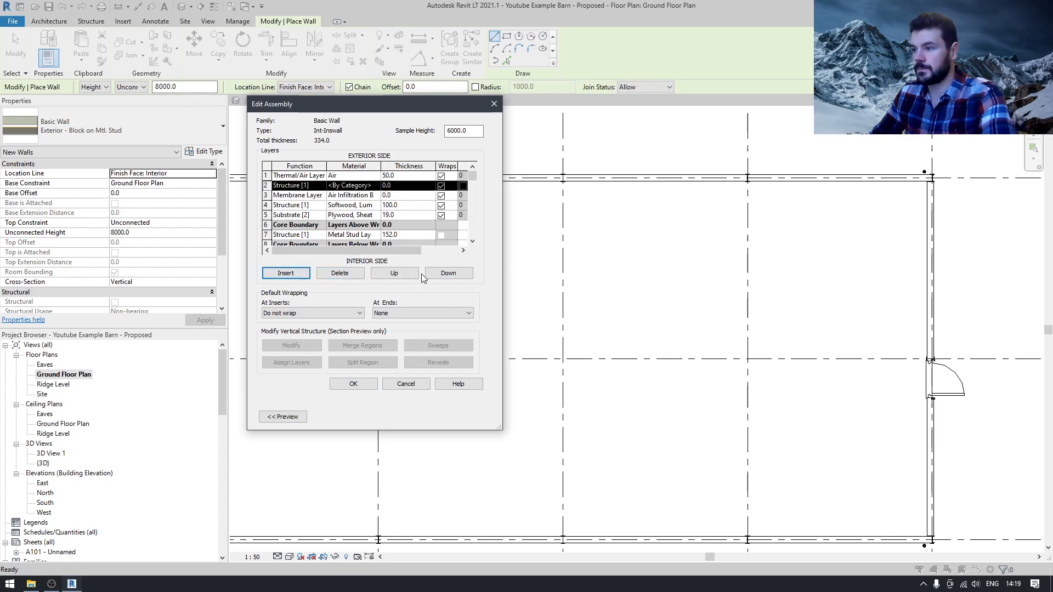
pyautogui.click(448, 274)
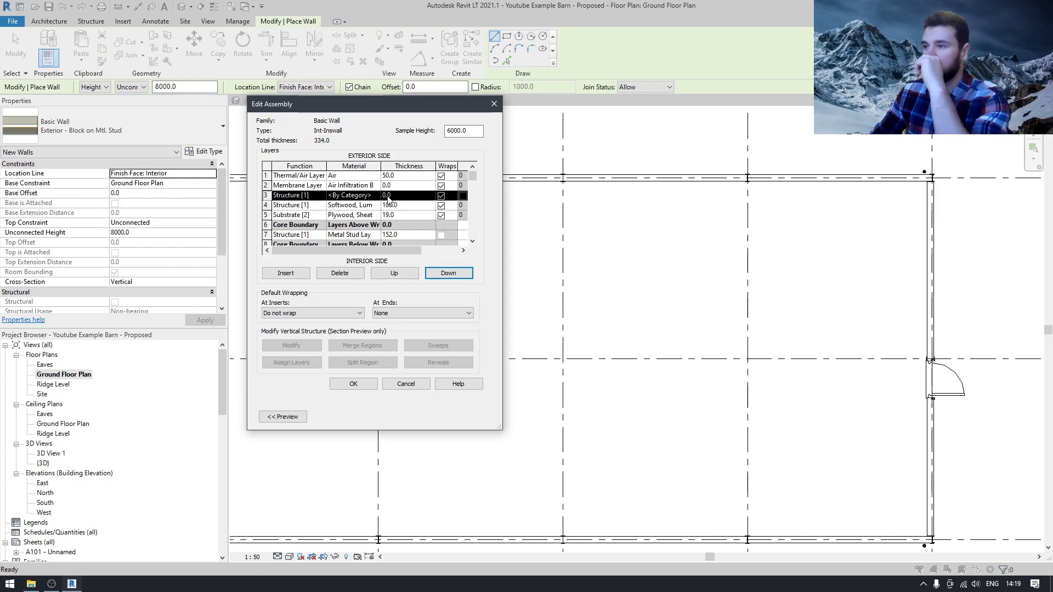
# Open the material choice for the third layer and duplicate the Softwood, Lumber material
pyautogui.click(364, 216)
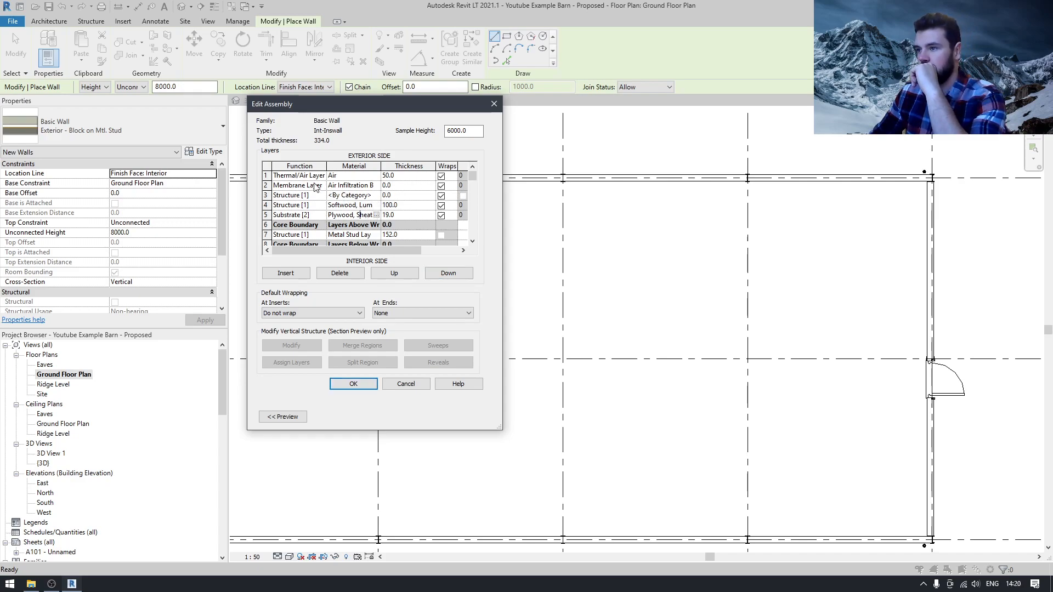
pyautogui.click(361, 193)
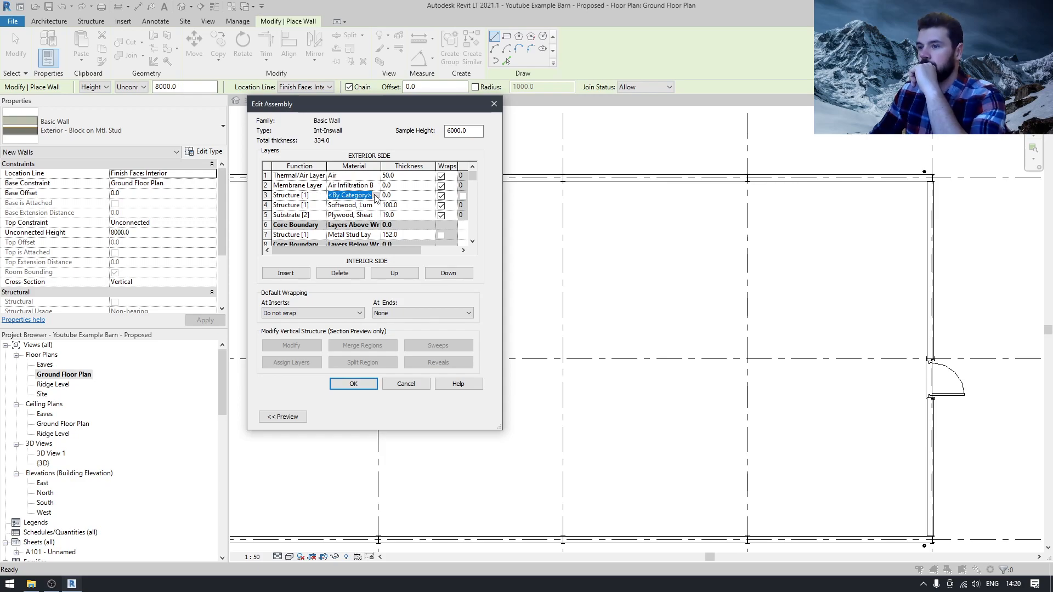
pyautogui.click(377, 195)
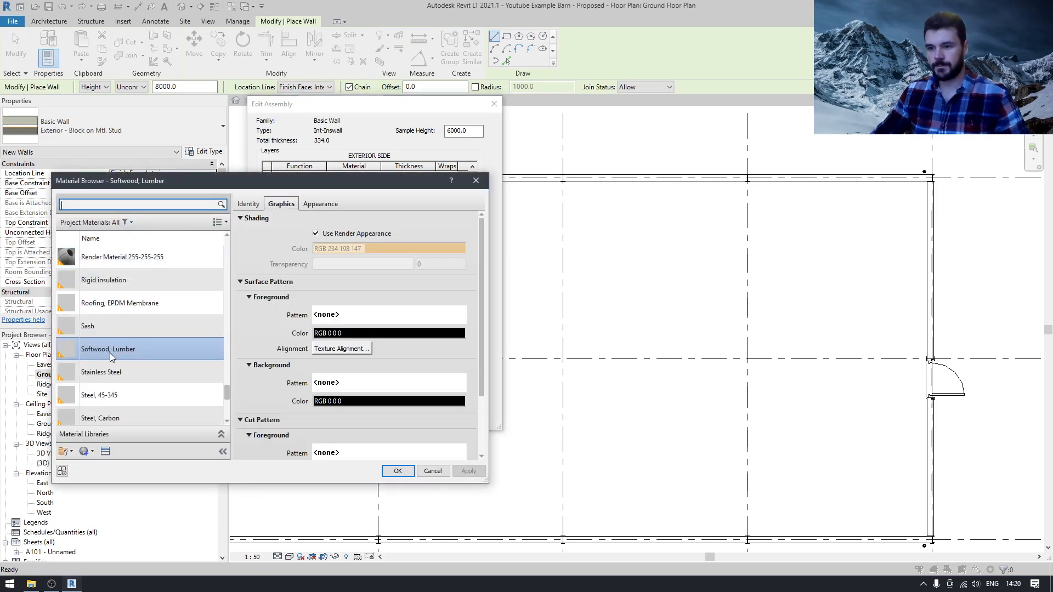
pyautogui.scroll(-4, 174, 351)
pyautogui.scroll(4, 173, 350)
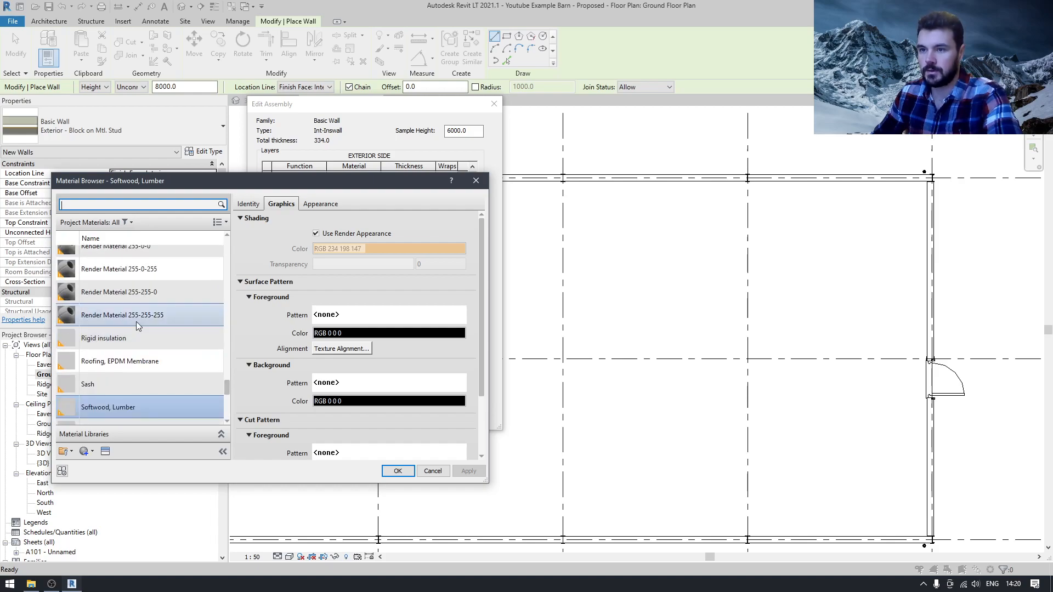
pyautogui.rightClick(125, 402)
pyautogui.click(150, 420)
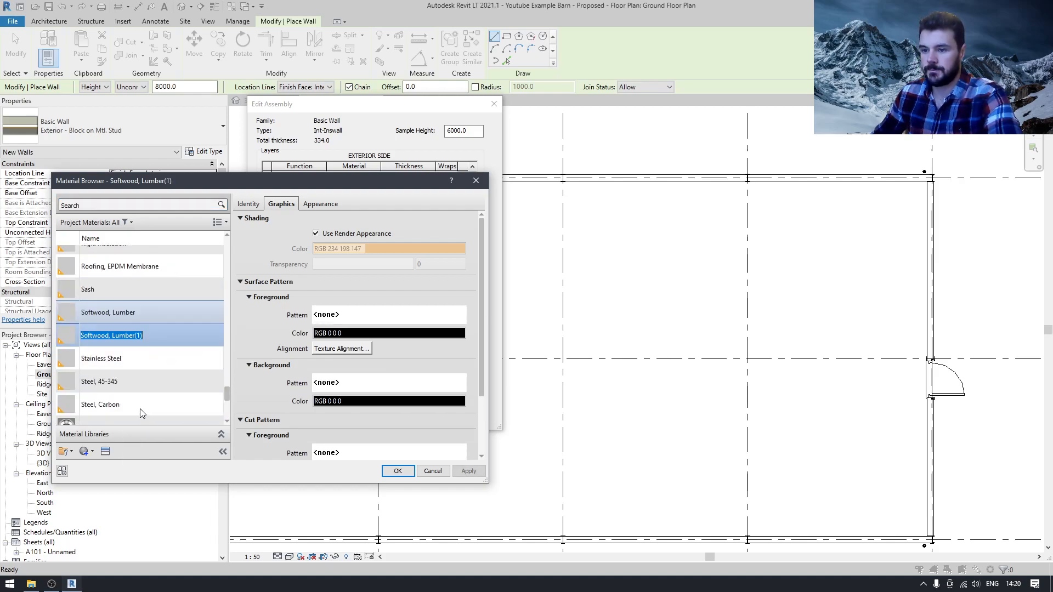
# Rename the duplicated material as Plywood and apply it to the third layer with a thickness of 12.5
pyautogui.rightClick(141, 335)
pyautogui.click(193, 357)
pyautogui.rightClick(173, 333)
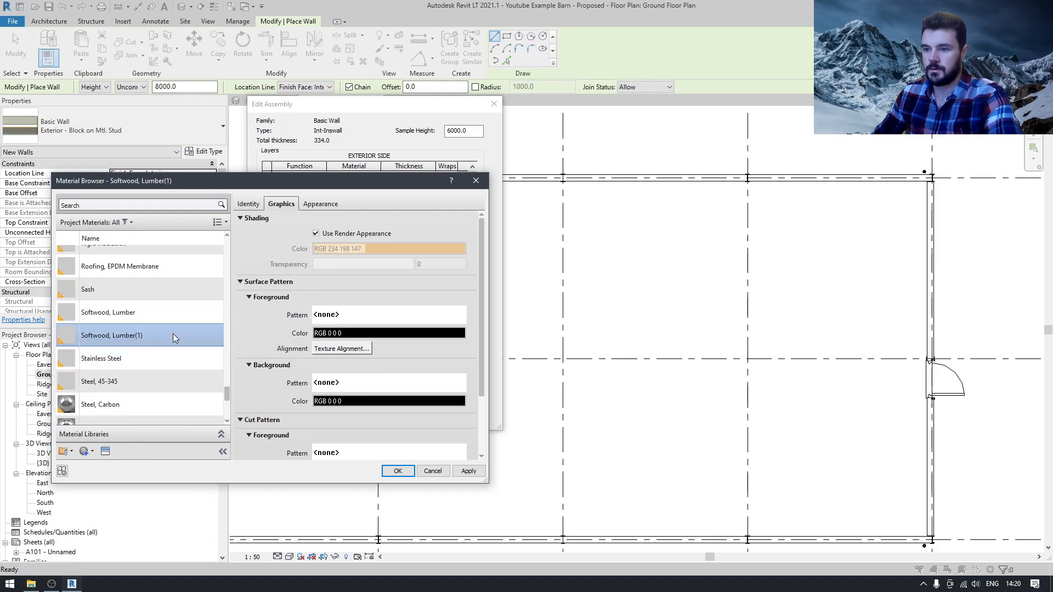
pyautogui.click(200, 364)
pyautogui.write('Plywood')
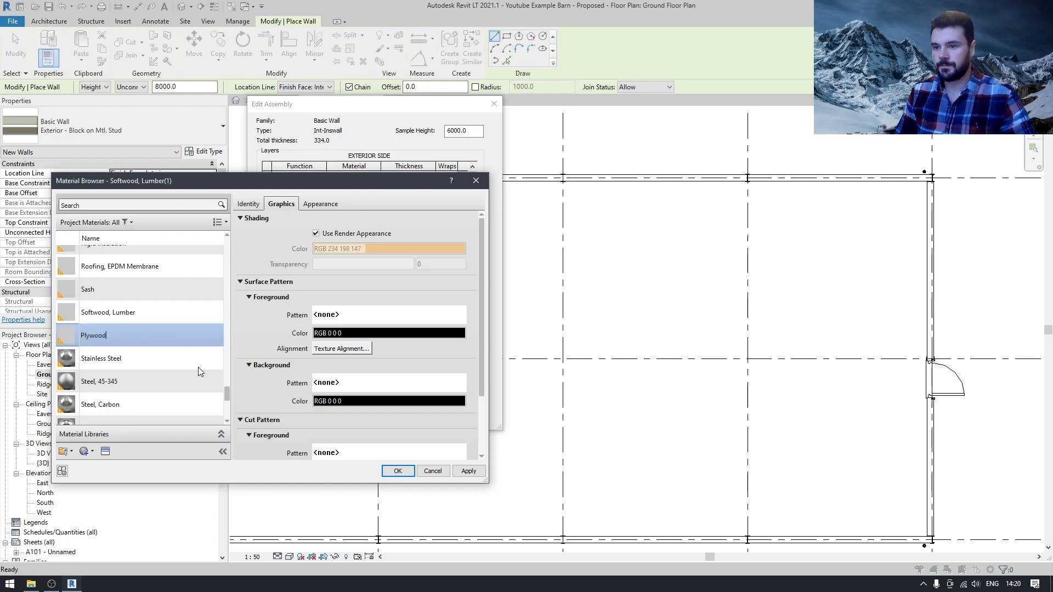
pyautogui.press('Return')
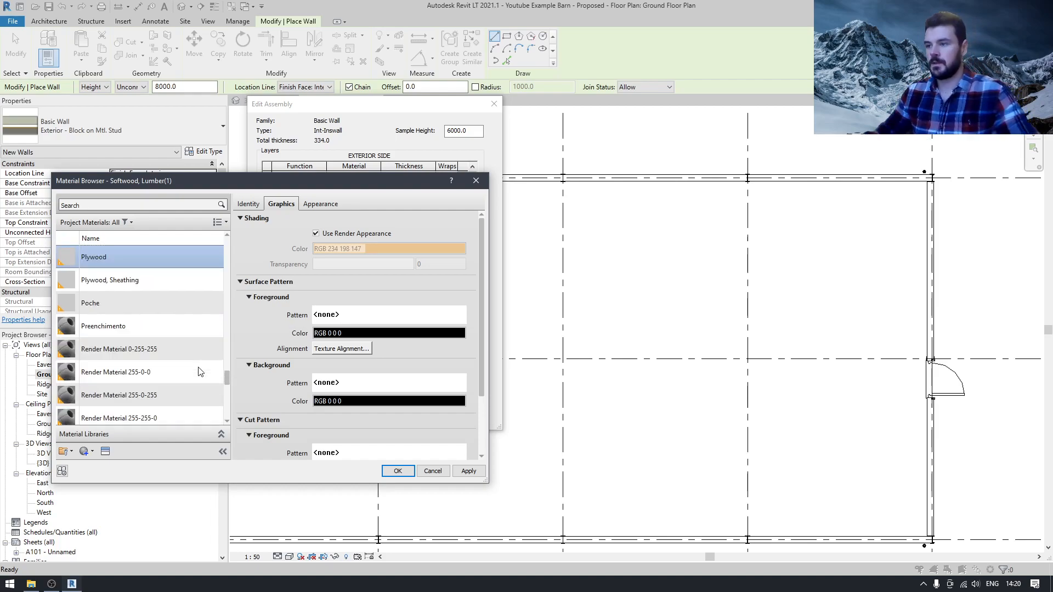
pyautogui.click(398, 471)
pyautogui.click(408, 196)
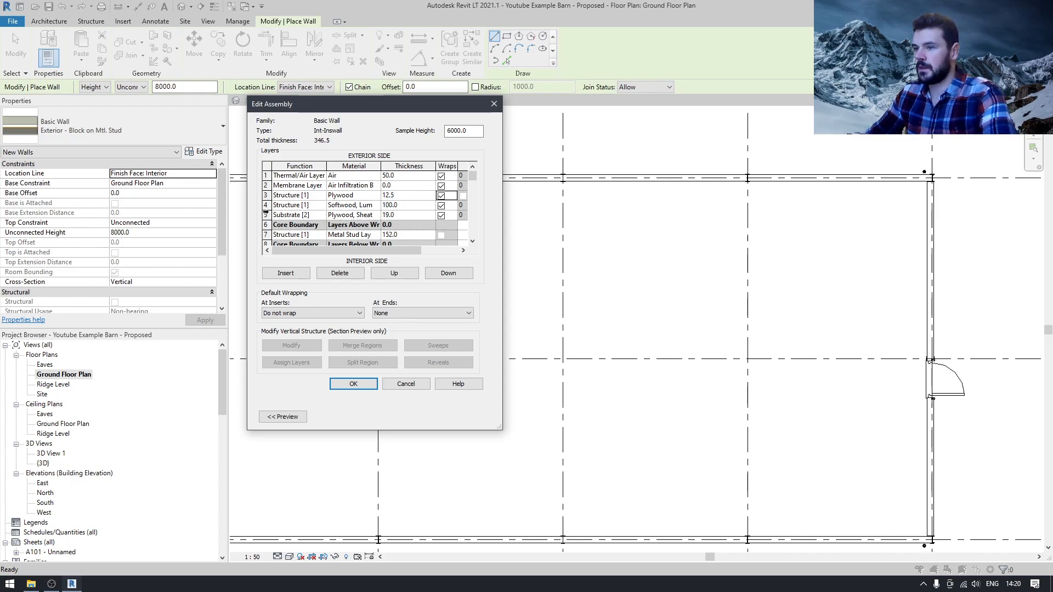
# Check the substrate layer's material and change the third layer's material to Plywood, Sheathing
pyautogui.click(300, 215)
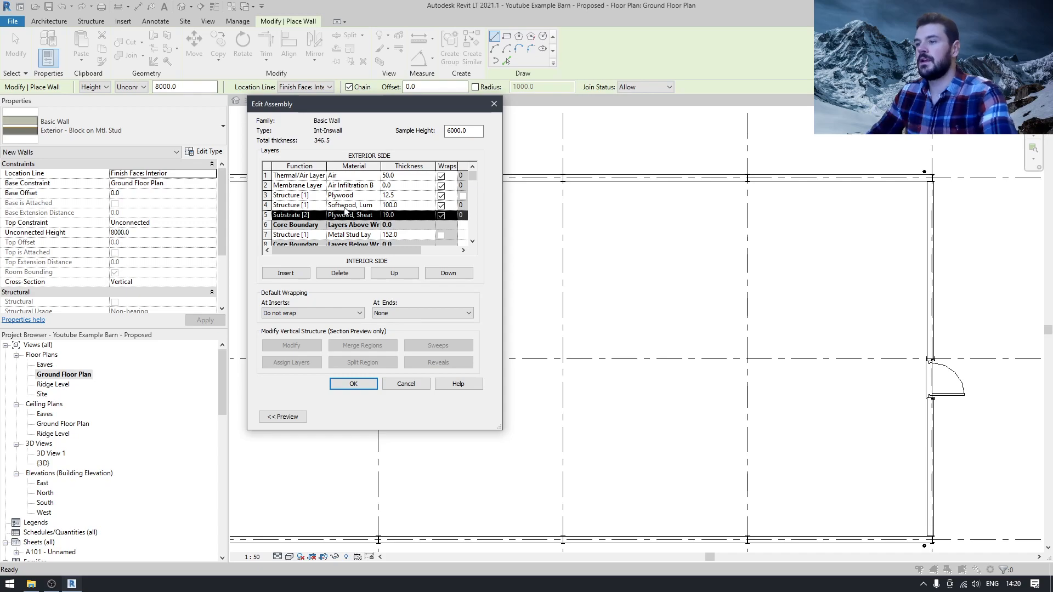
pyautogui.click(368, 214)
pyautogui.click(378, 220)
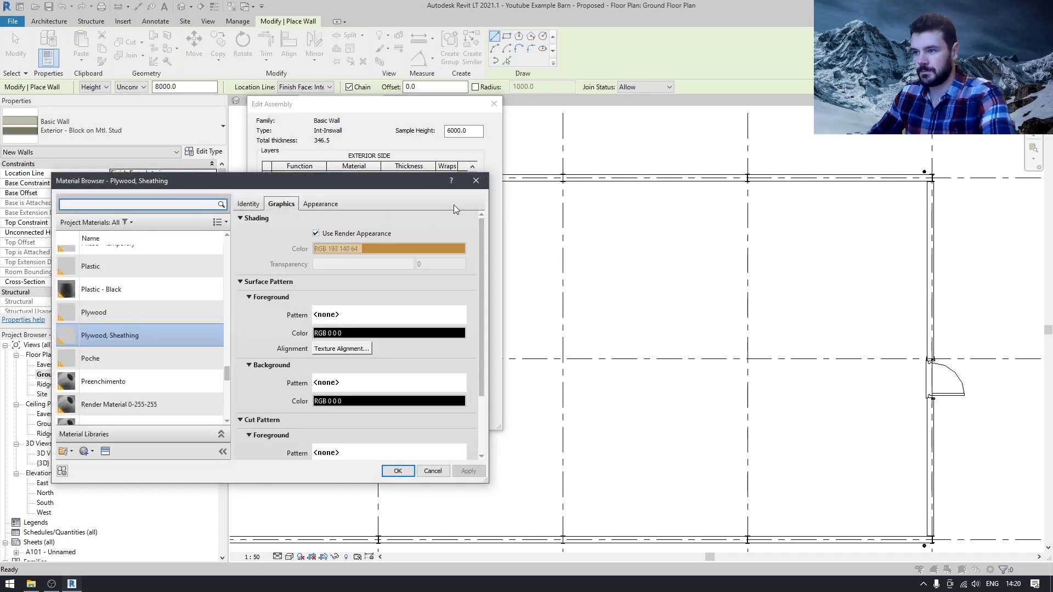
pyautogui.click(475, 181)
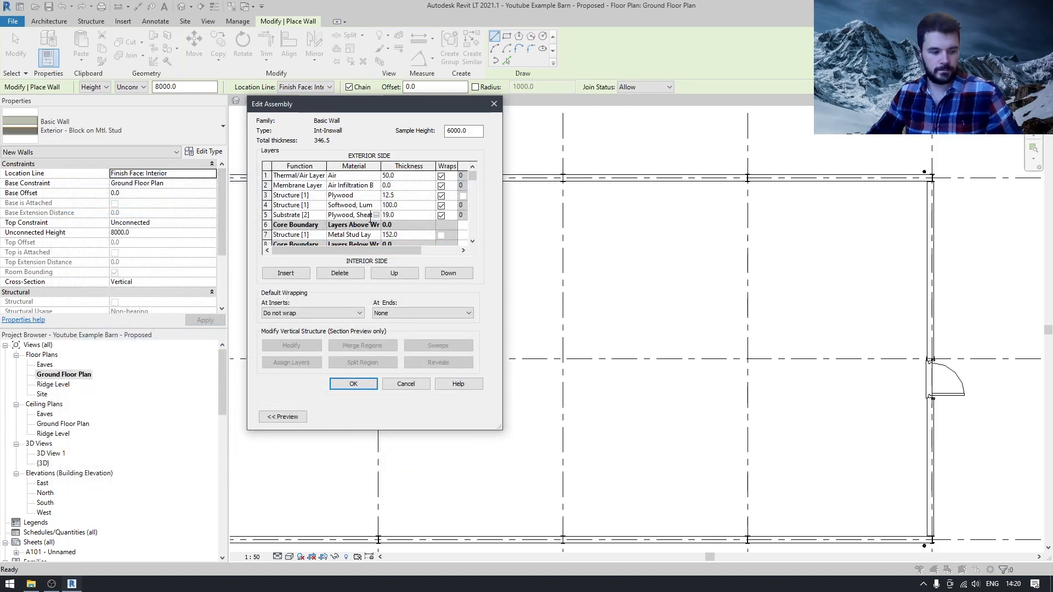
pyautogui.doubleClick(370, 197)
pyautogui.write('Plywood, Sheathing')
pyautogui.click(386, 206)
# Delete the Substrate [2] layer and the Softwood, Lumber layer on the exterior side of the core boundary
pyautogui.click(318, 218)
pyautogui.click(323, 215)
pyautogui.click(305, 215)
pyautogui.click(344, 274)
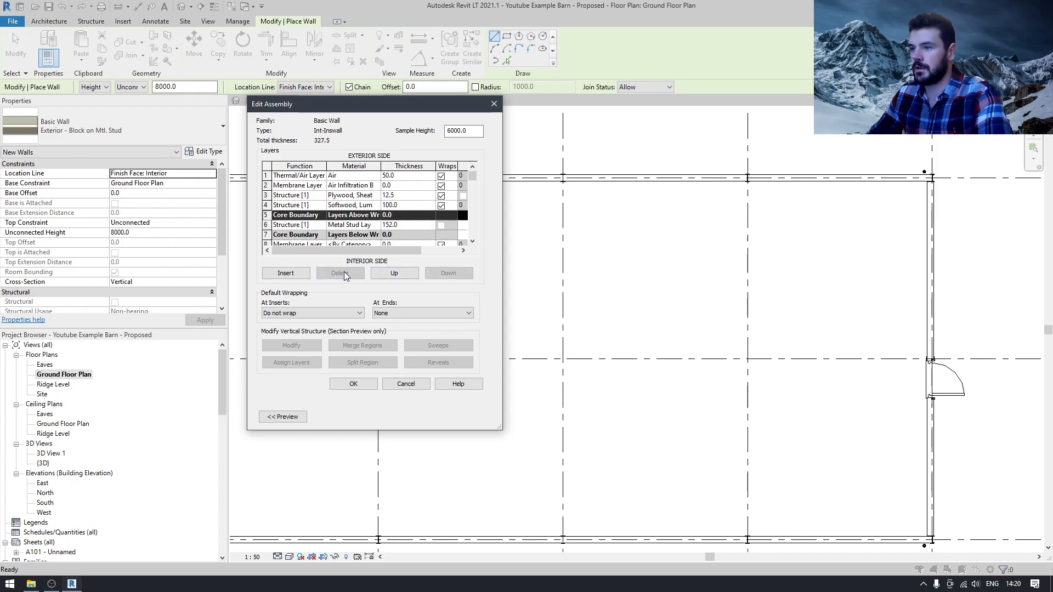
pyautogui.click(268, 205)
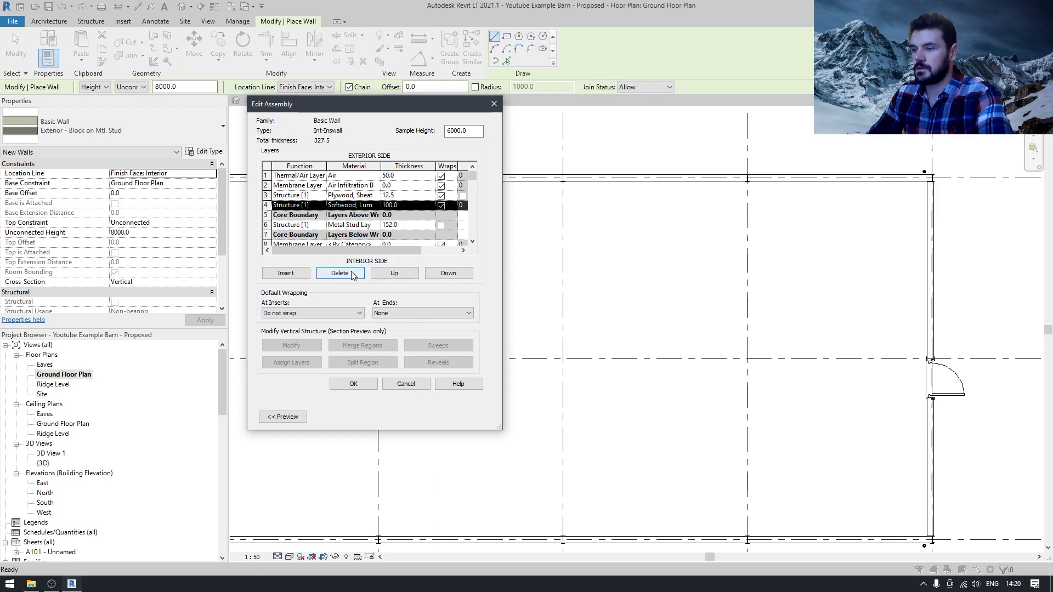
pyautogui.click(344, 273)
# Search the materials for wood, assign Softwood, Lumber to the core structure layer and set its thickness to 100
pyautogui.click(382, 215)
pyautogui.click(377, 218)
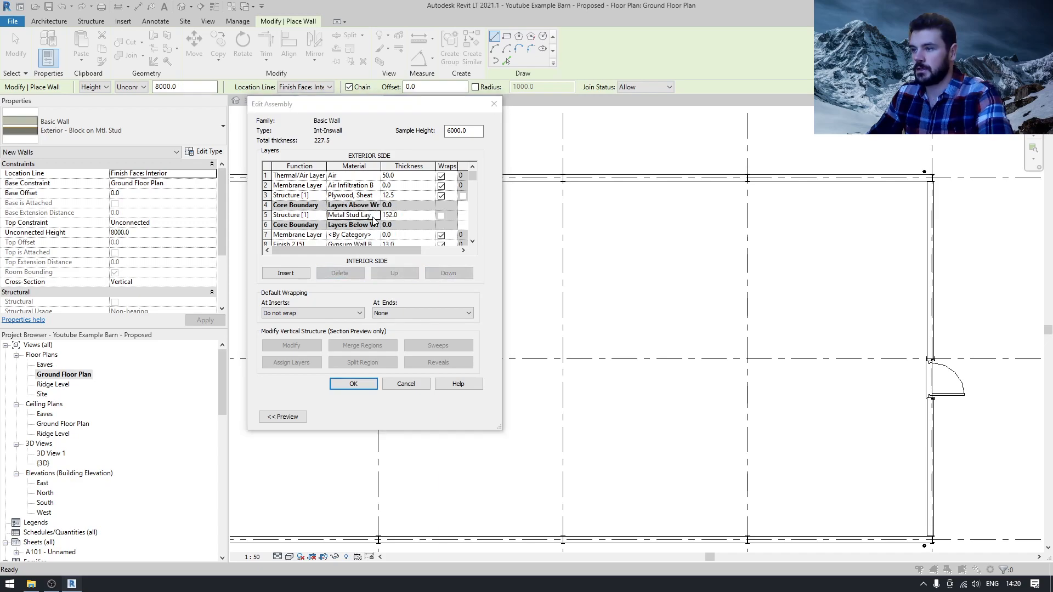
pyautogui.click(380, 218)
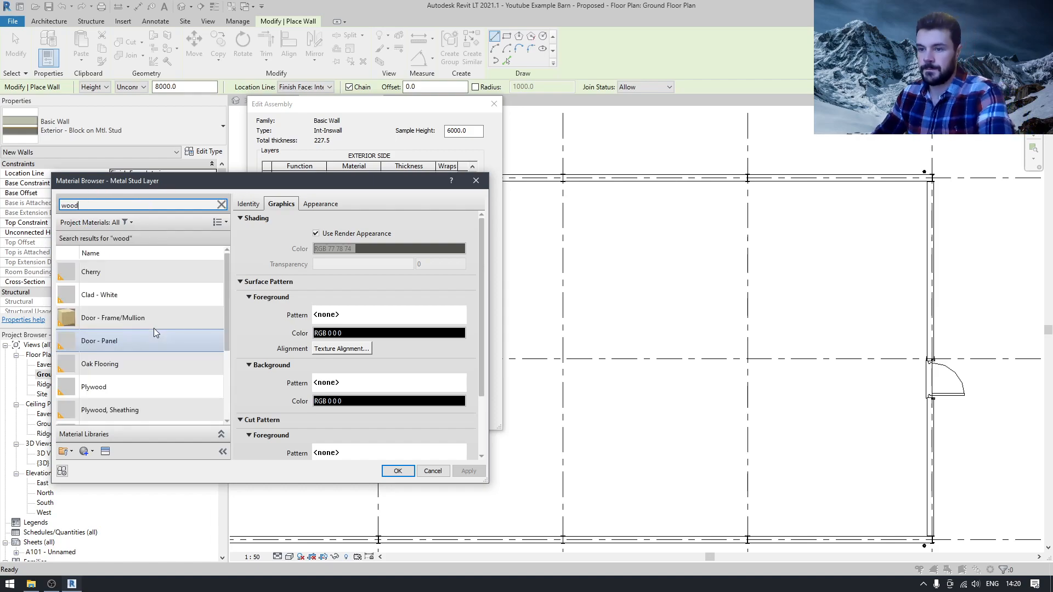
pyautogui.scroll(-4, 153, 328)
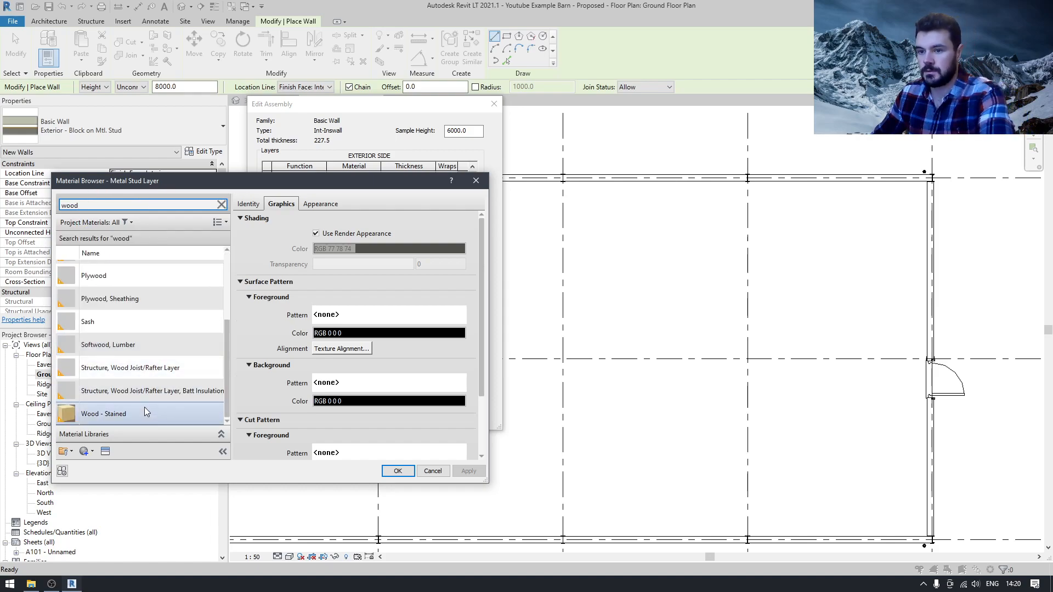
pyautogui.click(141, 345)
pyautogui.click(397, 471)
pyautogui.click(416, 214)
pyautogui.write('100')
pyautogui.press('Tab')
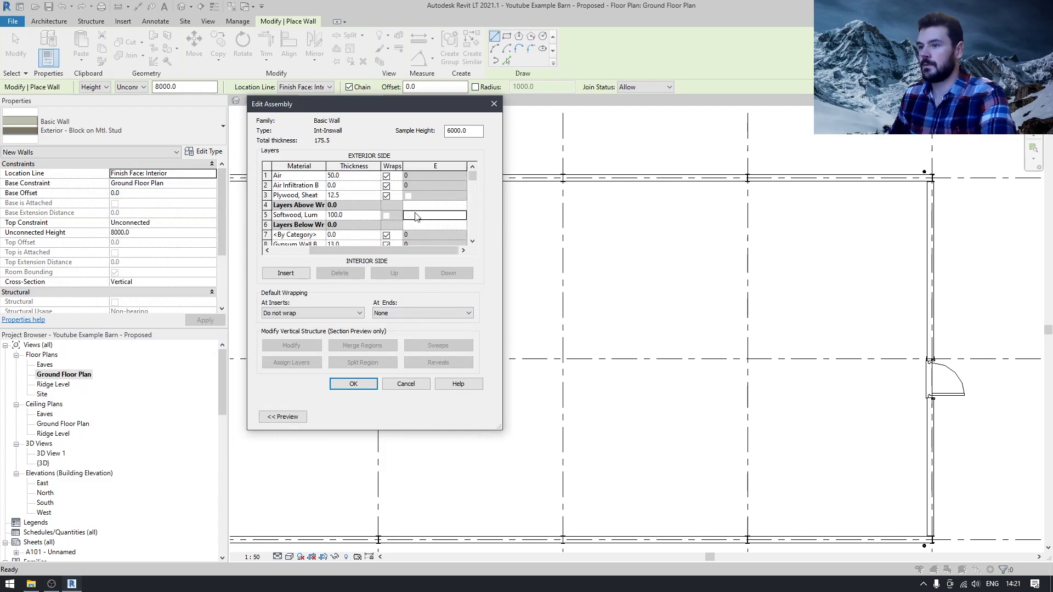
# Delete the By Category membrane layer on the interior side of the core
pyautogui.scroll(-1, 324, 206)
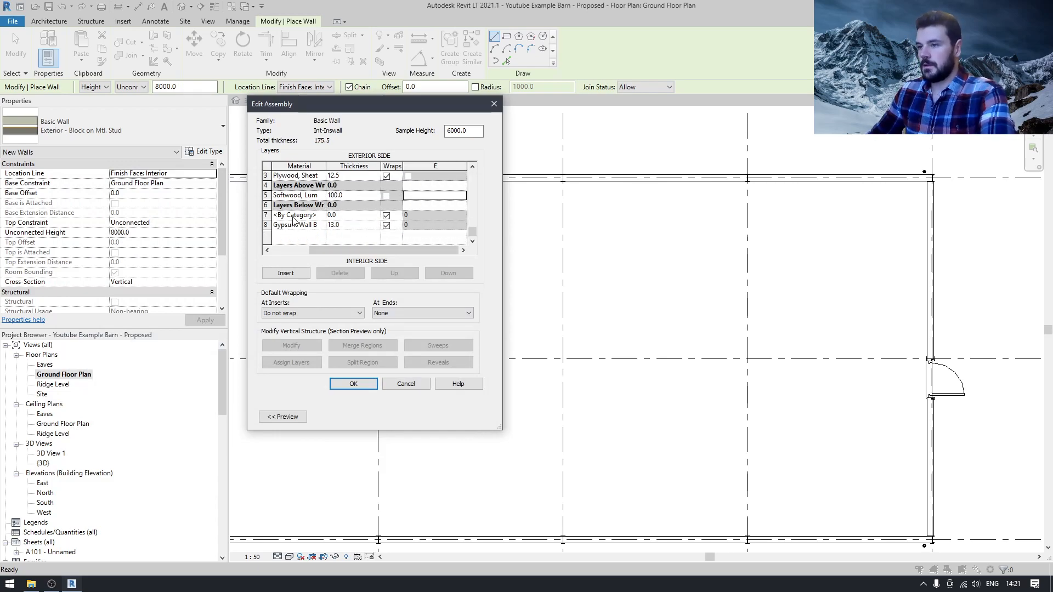
pyautogui.click(268, 215)
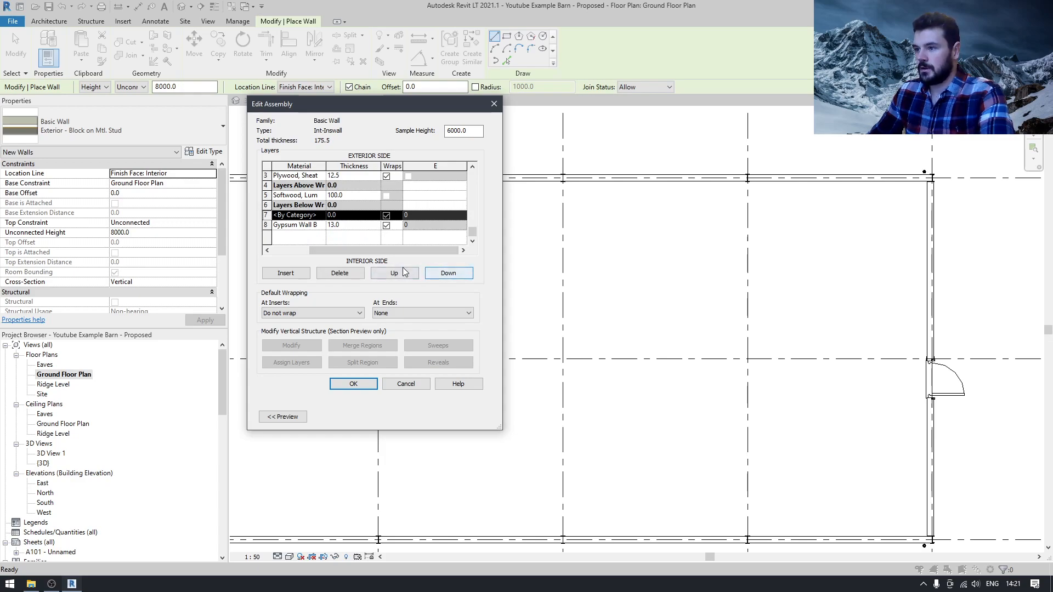
pyautogui.click(340, 273)
# Set the gypsum wall board layer's thickness to 12.5 and accept the assembly and the Int-Inswall type properties
pyautogui.click(351, 217)
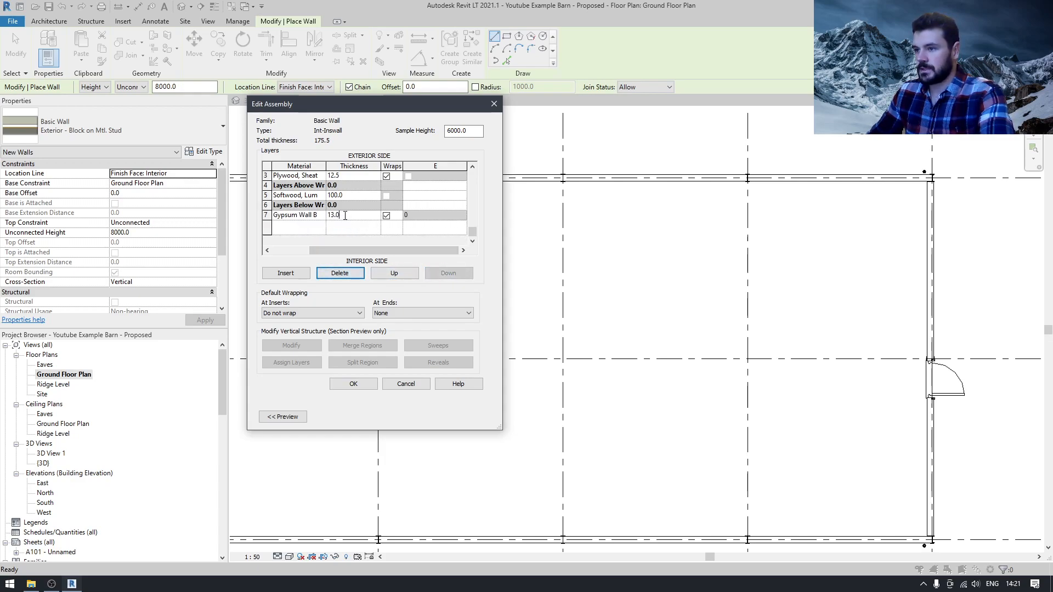
pyautogui.write('12.5')
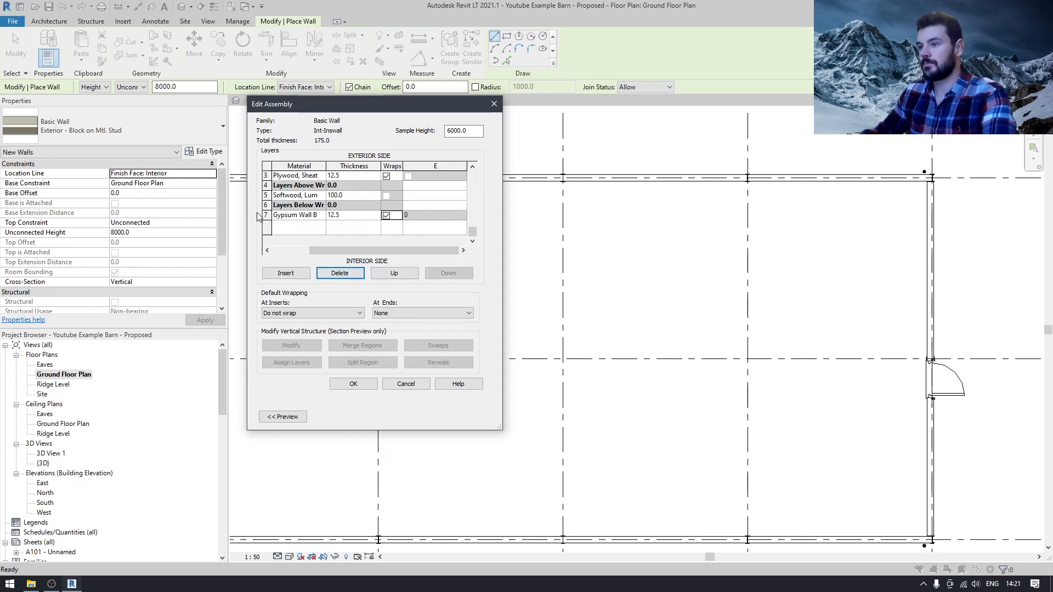
pyautogui.click(351, 213)
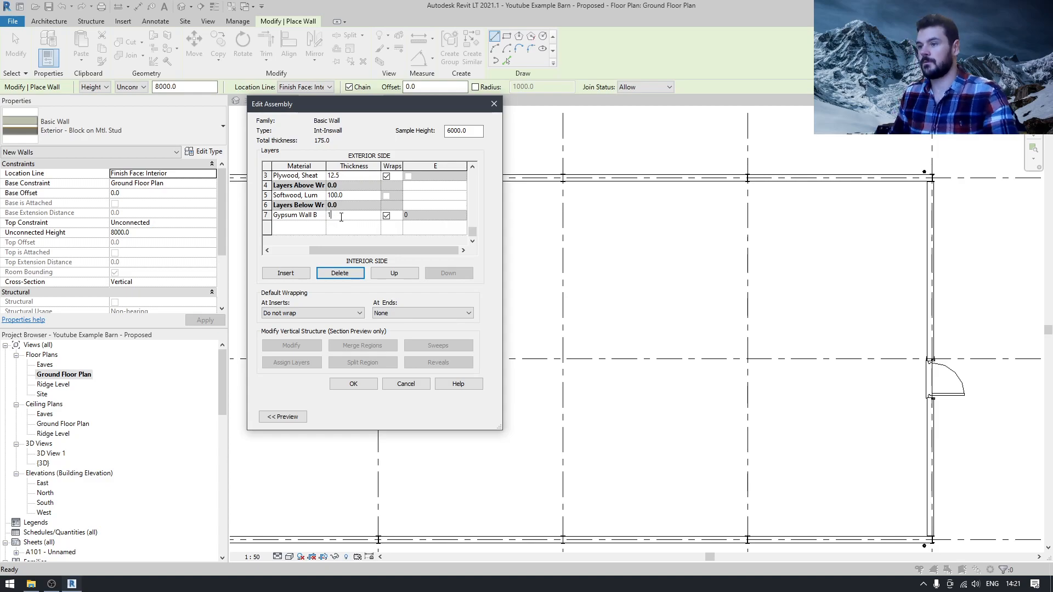
pyautogui.scroll(1, 346, 188)
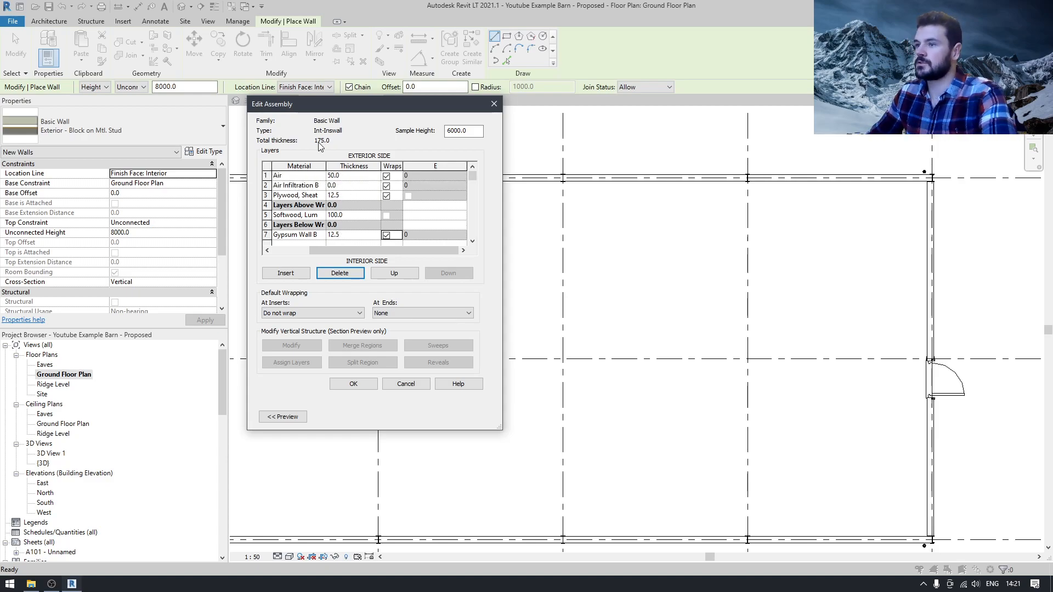
pyautogui.click(361, 385)
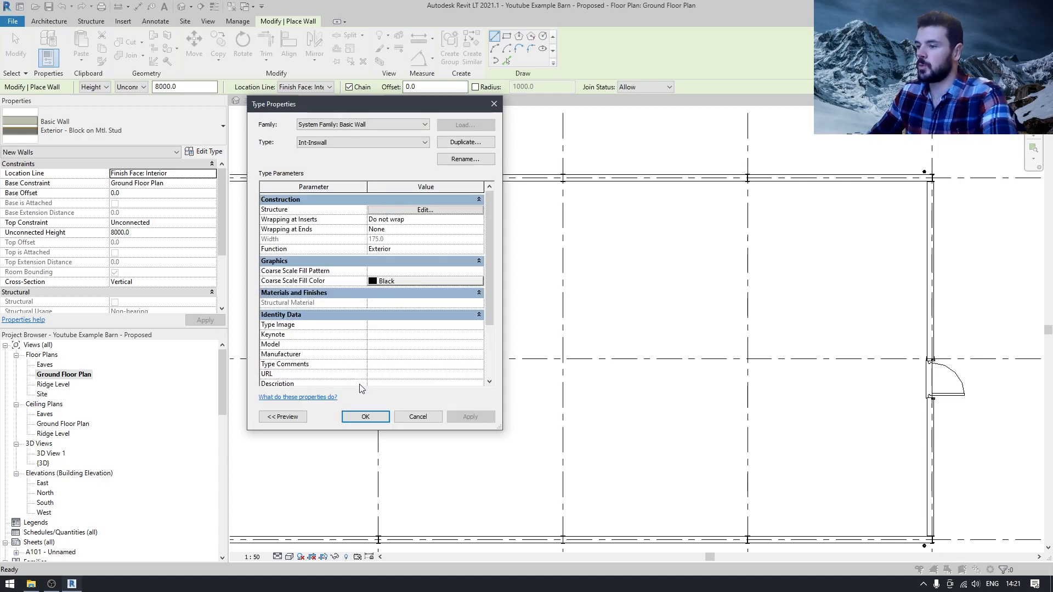
pyautogui.click(379, 419)
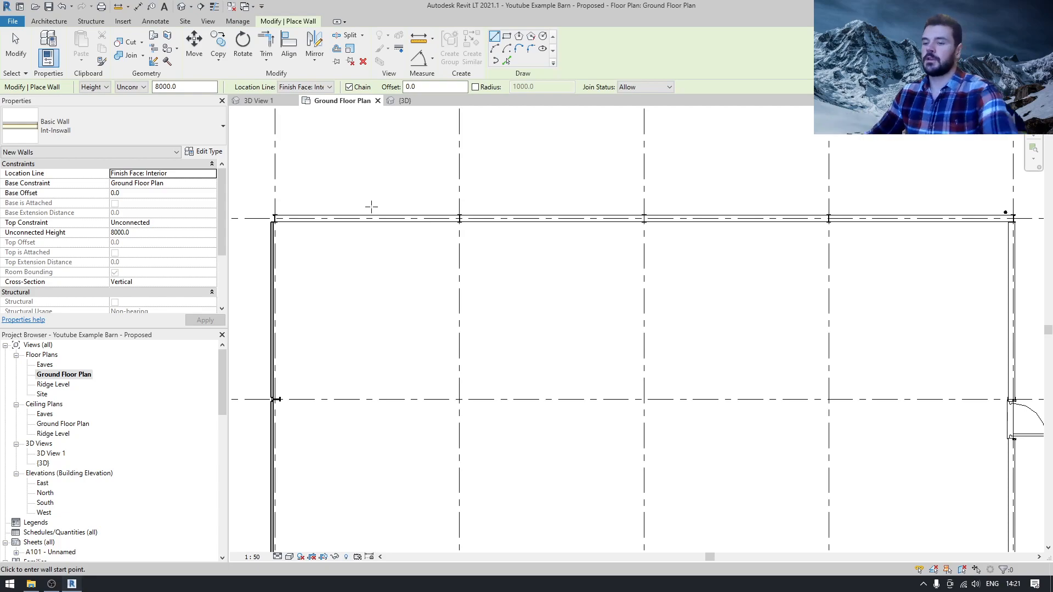
pyautogui.scroll(3, 391, 201)
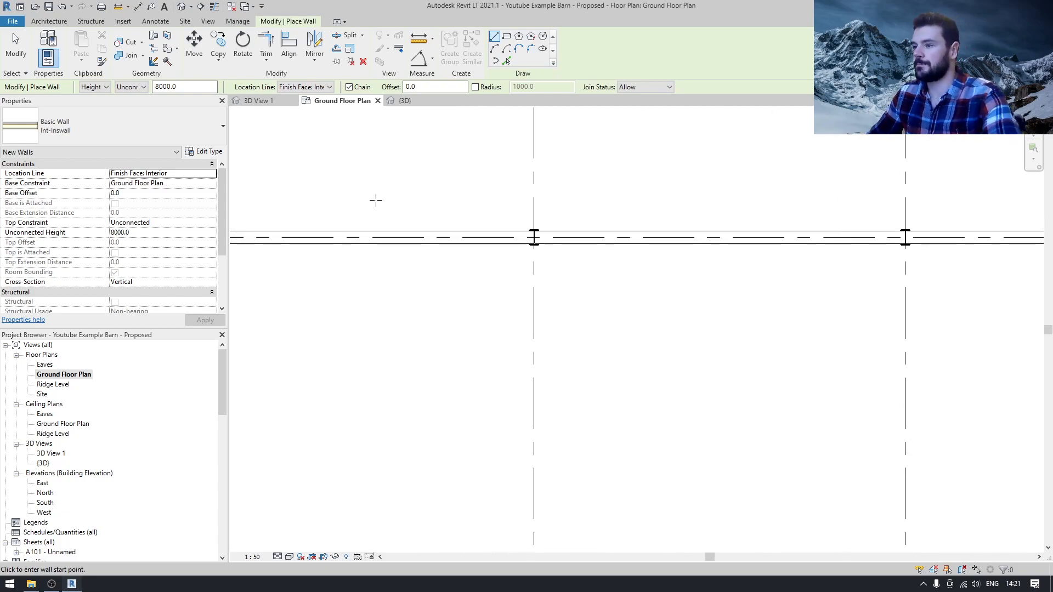
pyautogui.click(337, 245)
pyautogui.press('Escape')
# Draw a short Int-Inswall wall along the inner face of the upper blockwork wall, starting from its right-hand inside corner
pyautogui.scroll(-1, 600, 237)
pyautogui.moveTo(779, 286); pyautogui.dragTo(558, 243, button='middle')
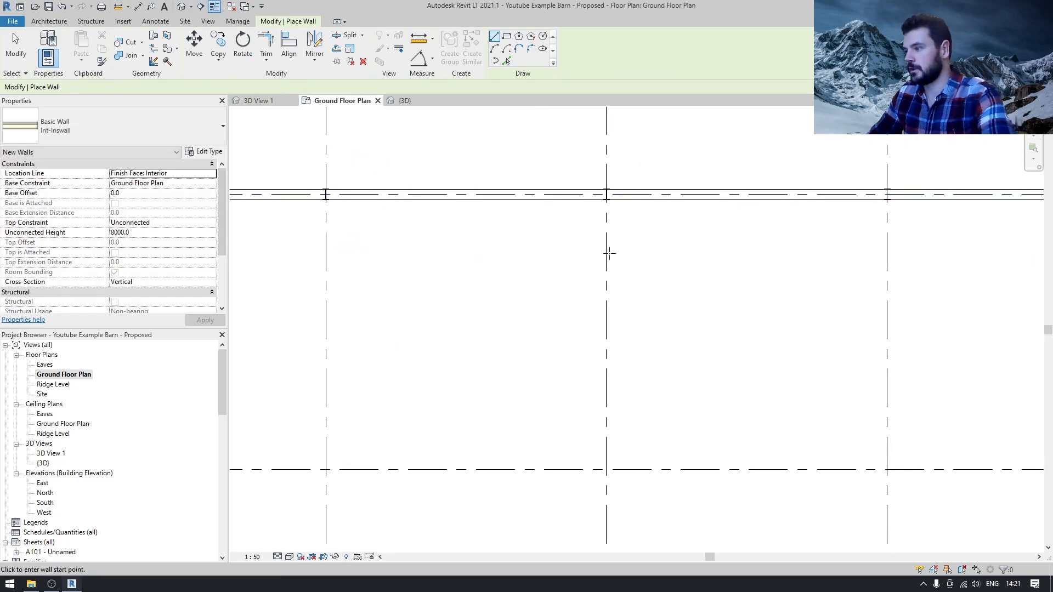
pyautogui.scroll(-2, 593, 274)
pyautogui.moveTo(604, 280); pyautogui.dragTo(462, 237, button='middle')
pyautogui.scroll(1, 713, 181)
pyautogui.scroll(6, 730, 186)
pyautogui.click(775, 223)
pyautogui.scroll(1, 752, 222)
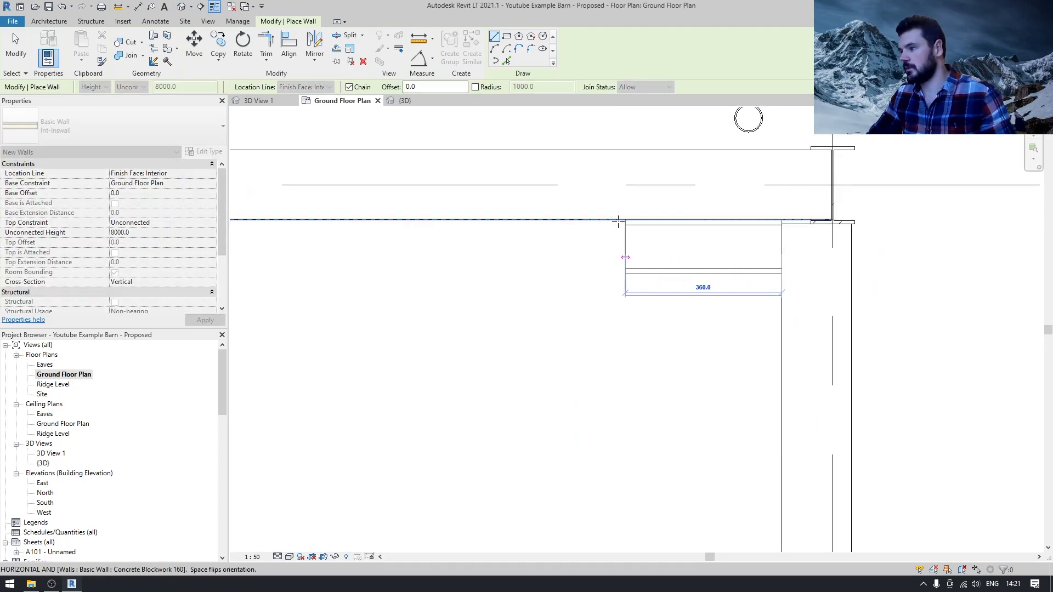
pyautogui.click(561, 220)
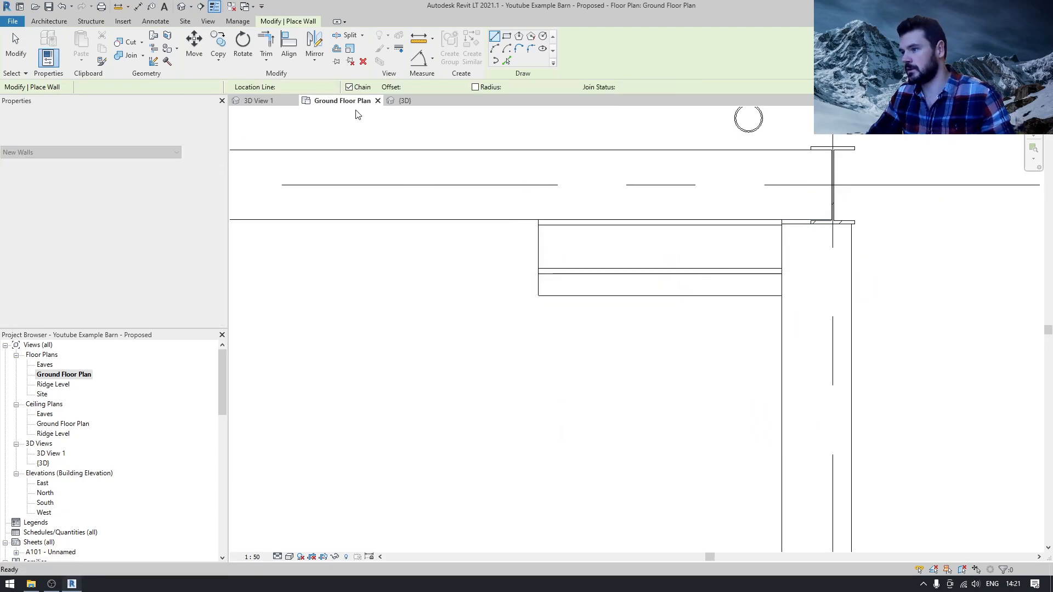
# Measure the thickness of the new wall's layer against the blockwork face
pyautogui.press('Escape')
pyautogui.press('Escape')
pyautogui.scroll(2, 555, 217)
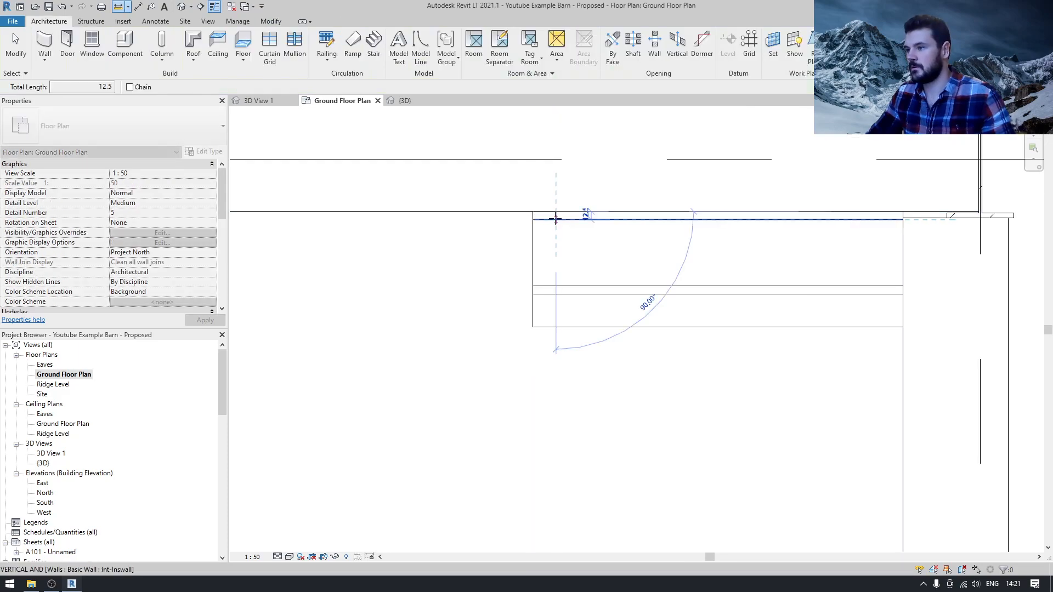
pyautogui.press('Escape')
# Try to flip the orientation of the short Int-Inswall wall
pyautogui.click(552, 289)
pyautogui.scroll(-2, 635, 286)
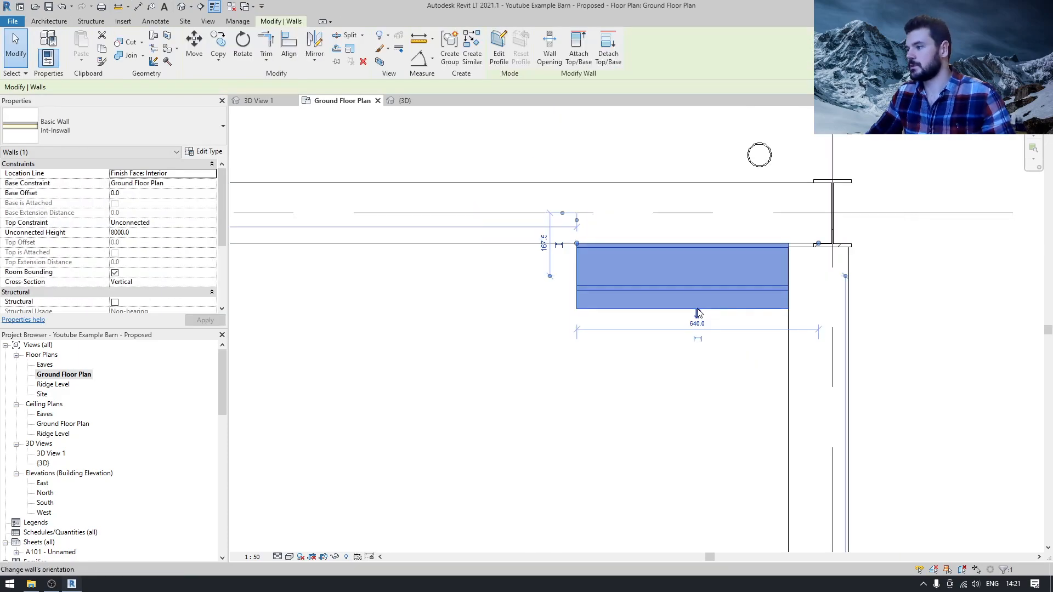
pyautogui.click(698, 311)
pyautogui.press('Escape')
pyautogui.press('Escape')
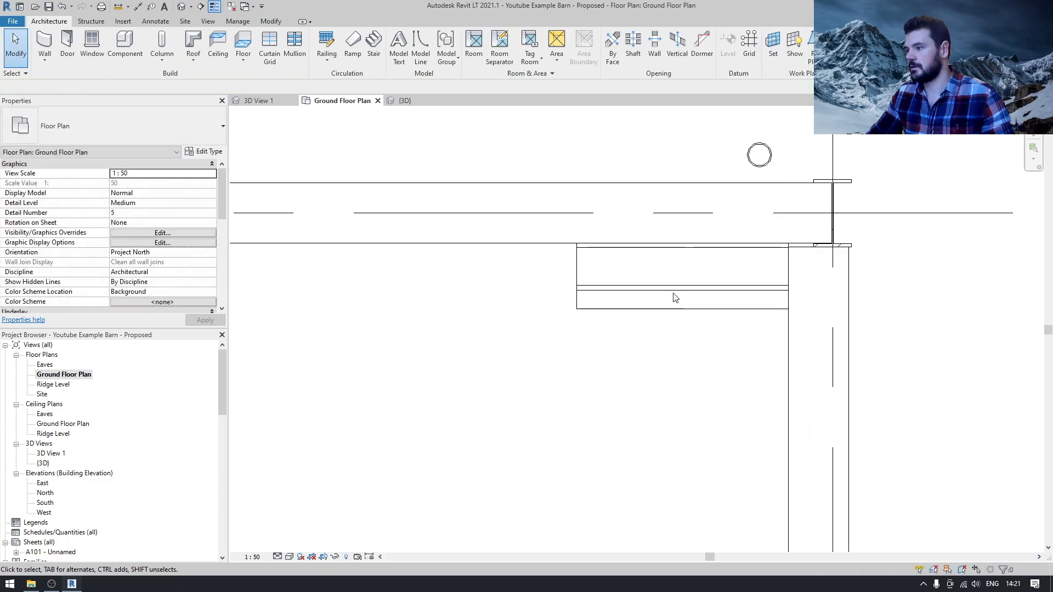
# Draw a short Int-Inswall wall along the upper blockwork wall's inner face to its right-hand inside corner, using the Finish Face: Exterior location line
pyautogui.click(45, 43)
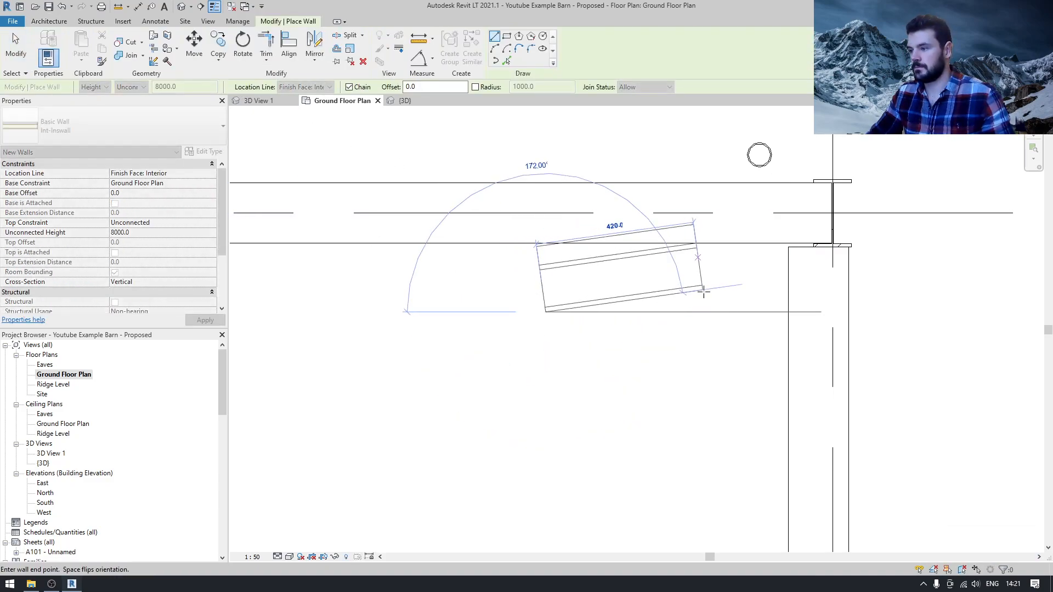
pyautogui.press('Escape')
pyautogui.click(329, 87)
pyautogui.click(307, 115)
pyautogui.click(357, 243)
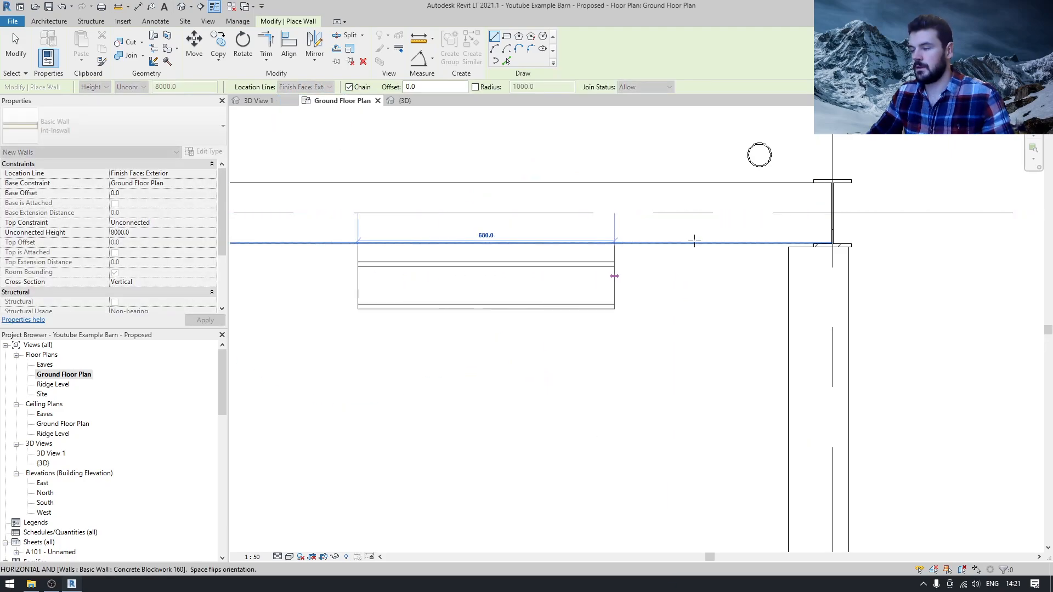
pyautogui.click(789, 243)
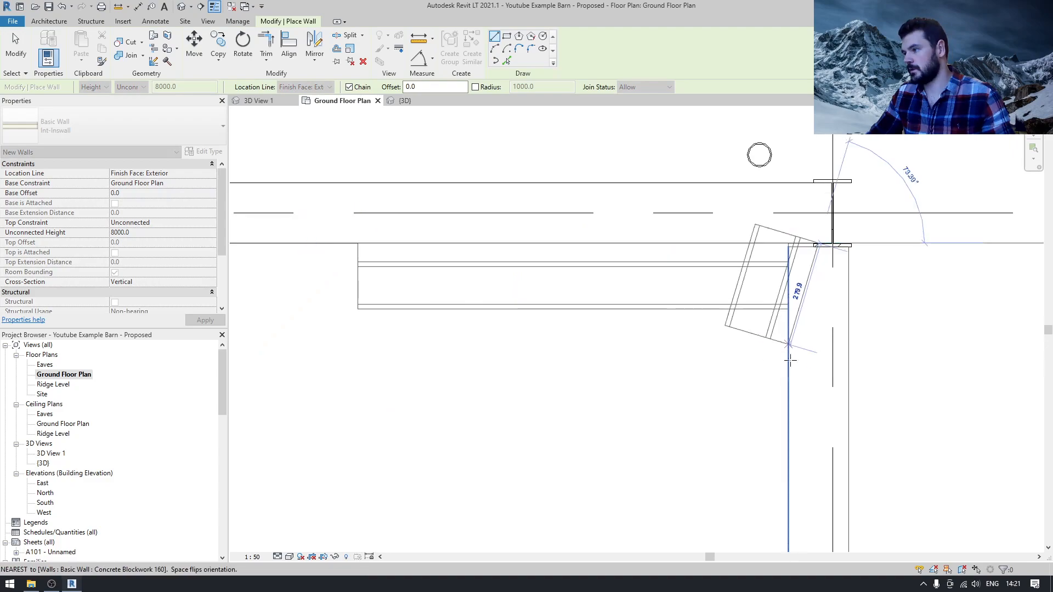
# Draw an Int-Inswall wall along the inner face of the right-hand blockwork wall, from its upper inside corner to the lower one
pyautogui.press('Escape')
pyautogui.press('Escape')
pyautogui.click(789, 243)
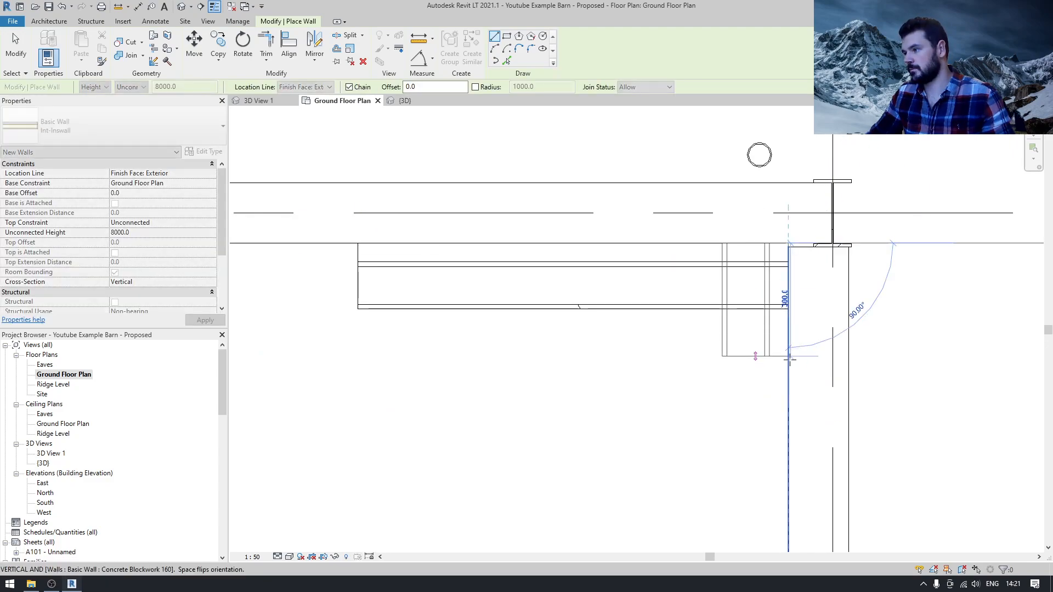
pyautogui.scroll(-5, 781, 363)
pyautogui.moveTo(764, 376); pyautogui.dragTo(752, 141, button='middle')
pyautogui.scroll(-4, 745, 264)
pyautogui.moveTo(735, 402); pyautogui.dragTo(737, 228, button='middle')
pyautogui.scroll(6, 752, 409)
pyautogui.click(741, 431)
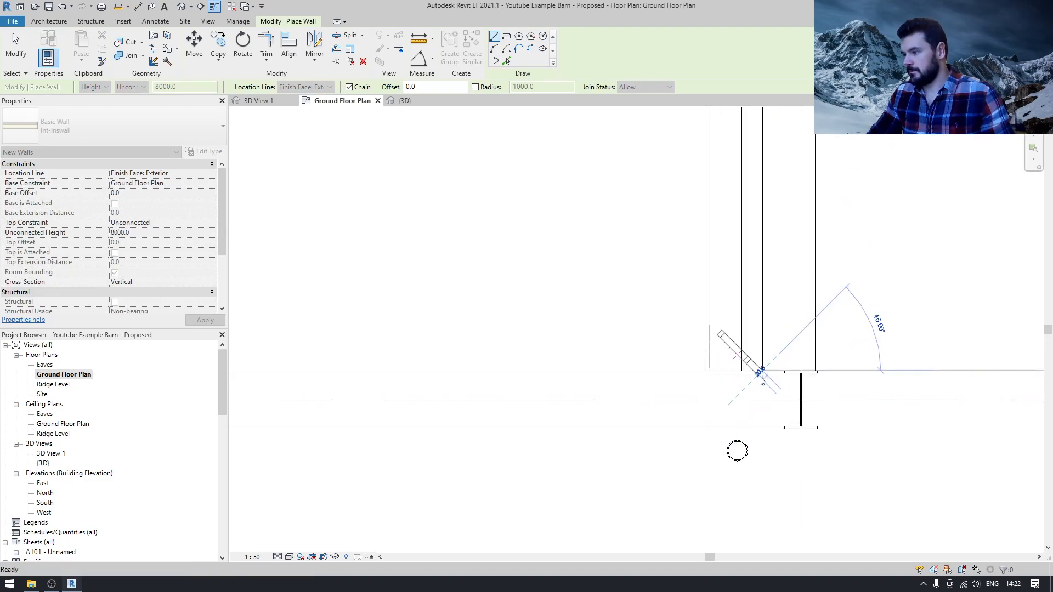
# Continue the Int-Inswall wall along the lower blockwork wall's inner face to the blockwork endpoint at the grid 1 column, and finish the wall command
pyautogui.scroll(2, 734, 464)
pyautogui.scroll(-3, 455, 365)
pyautogui.moveTo(351, 364); pyautogui.dragTo(1015, 356, button='middle')
pyautogui.scroll(-1, 988, 357)
pyautogui.moveTo(307, 351); pyautogui.dragTo(653, 347, button='middle')
pyautogui.moveTo(352, 357); pyautogui.dragTo(627, 346, button='middle')
pyautogui.scroll(2, 447, 328)
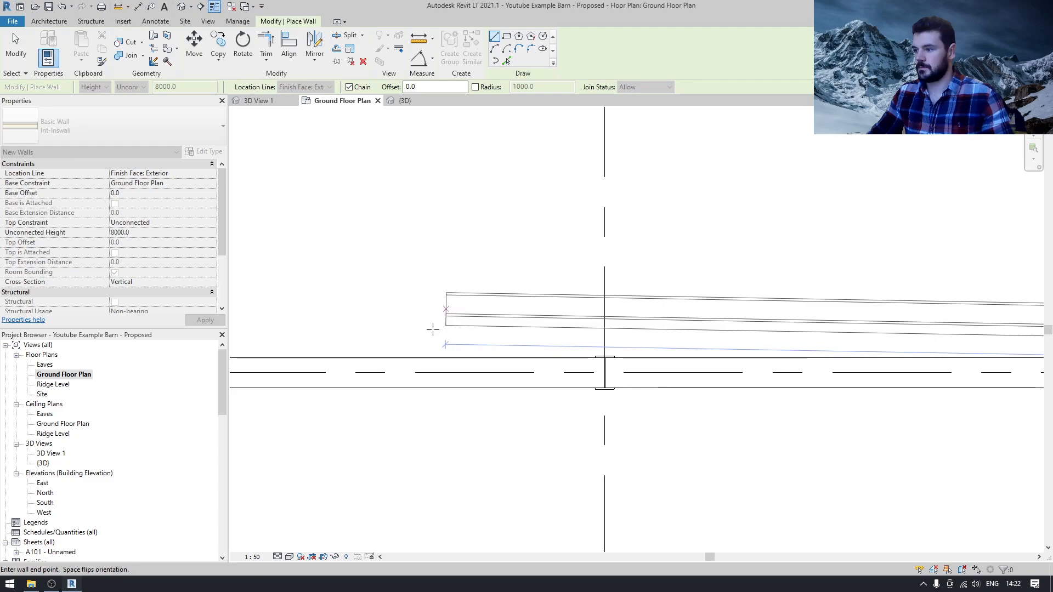
pyautogui.scroll(2, 525, 365)
pyautogui.moveTo(516, 362); pyautogui.dragTo(261, 324, button='middle')
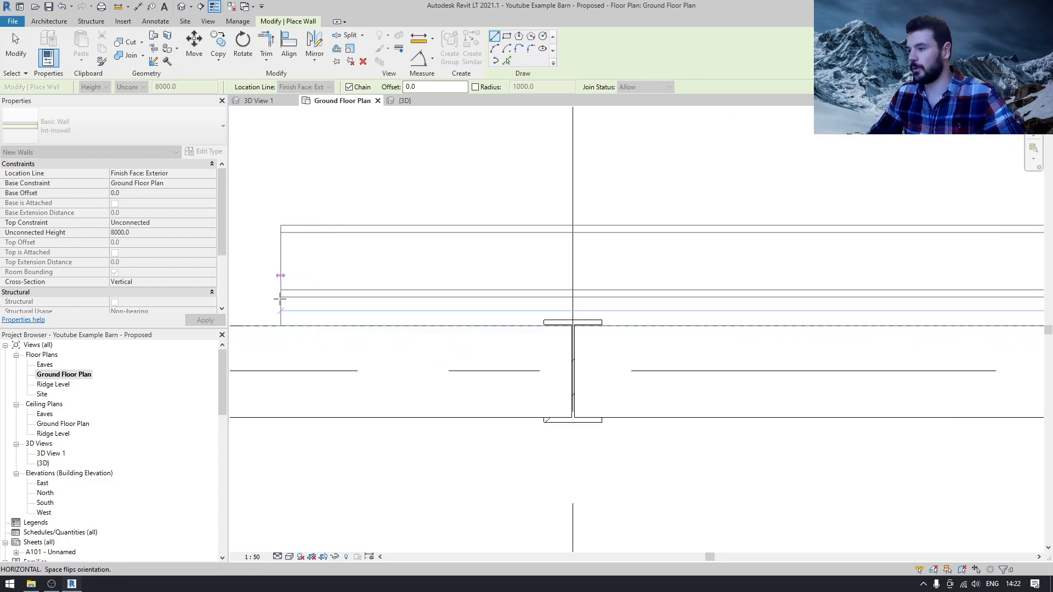
pyautogui.scroll(1, 280, 294)
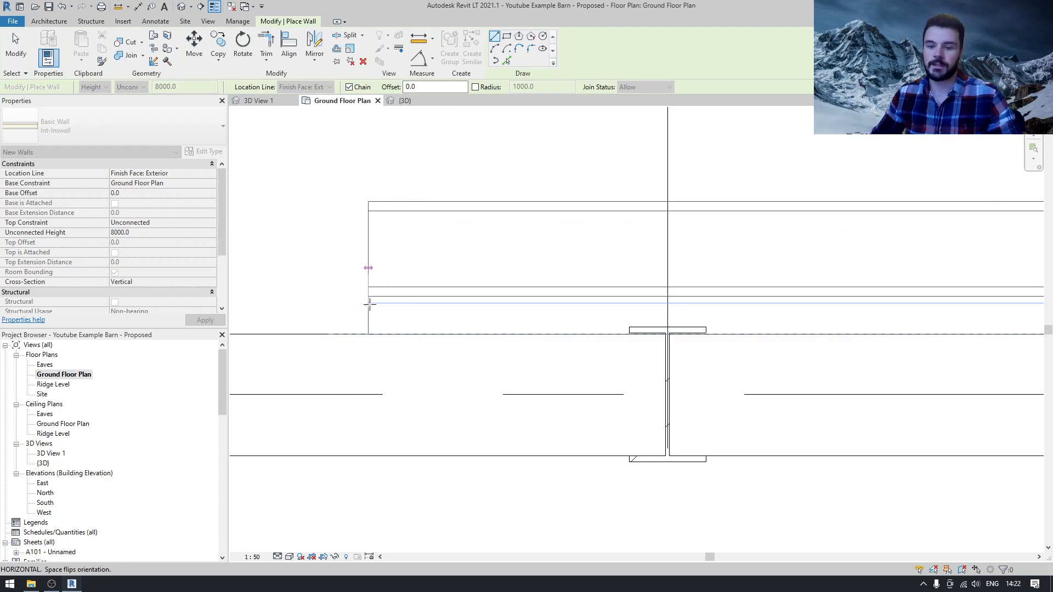
pyautogui.scroll(-5, 543, 310)
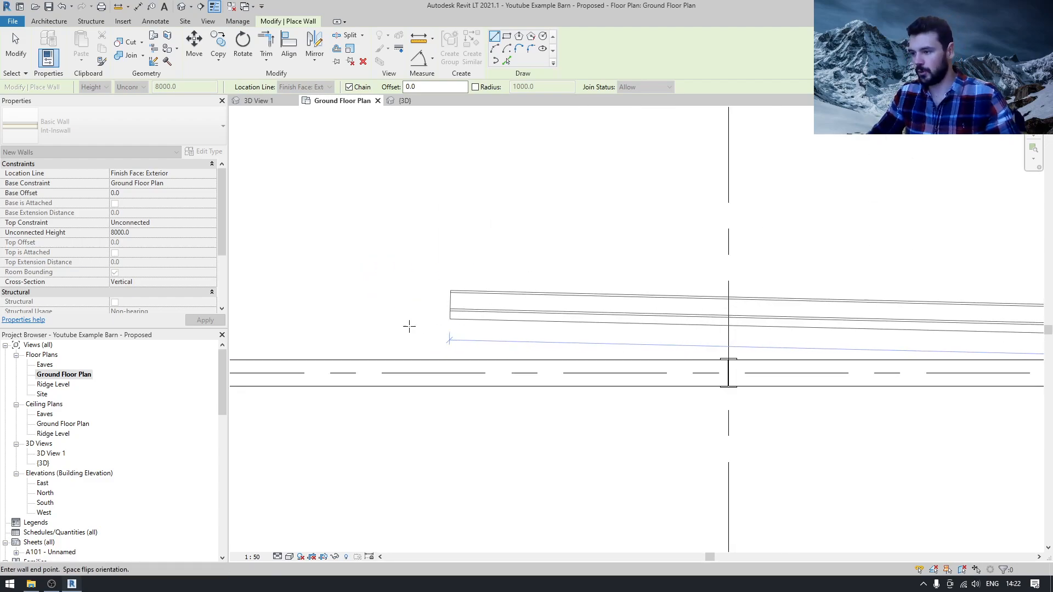
pyautogui.scroll(6, 655, 343)
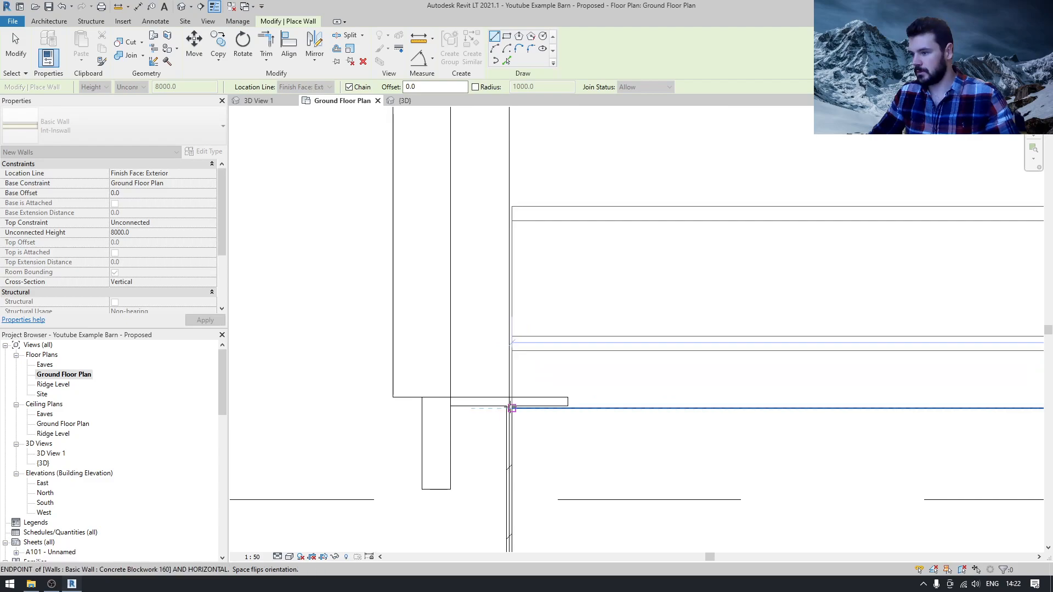
pyautogui.click(512, 408)
pyautogui.scroll(-6, 574, 351)
pyautogui.press('Escape')
pyautogui.press('Escape')
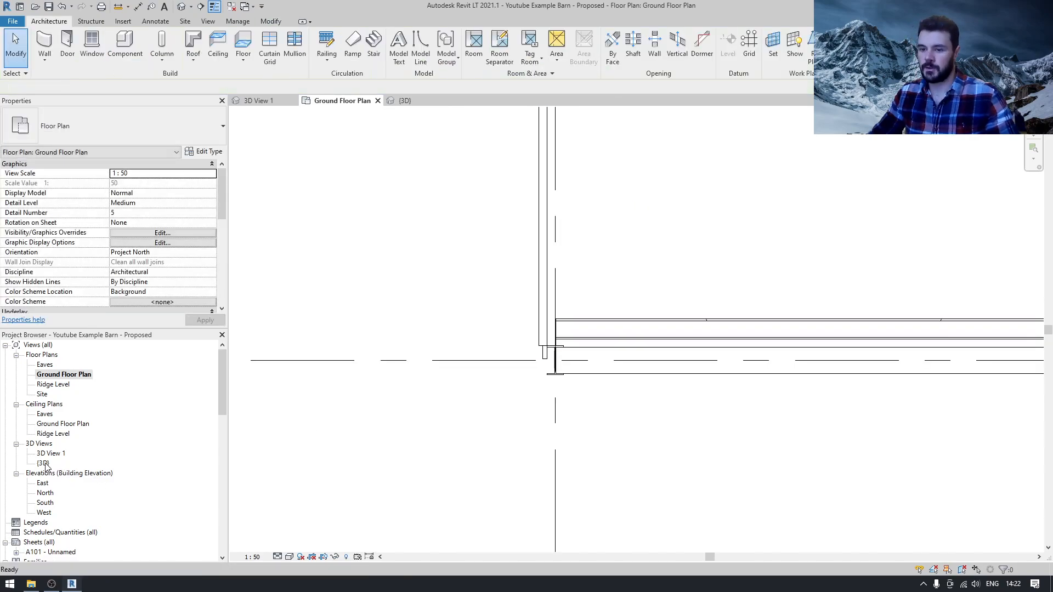
# In the {3D} view, delete the two wall panels between the columns at the barn's grid 1 gable end
pyautogui.doubleClick(44, 464)
pyautogui.keyDown('shift'); pyautogui.moveTo(351, 373); pyautogui.dragTo(757, 351, button='middle'); pyautogui.keyUp('shift')
pyautogui.moveTo(757, 384); pyautogui.dragTo(351, 443, button='middle')
pyautogui.keyDown('shift'); pyautogui.moveTo(582, 373); pyautogui.dragTo(241, 351, button='middle'); pyautogui.keyUp('shift')
pyautogui.click(456, 405)
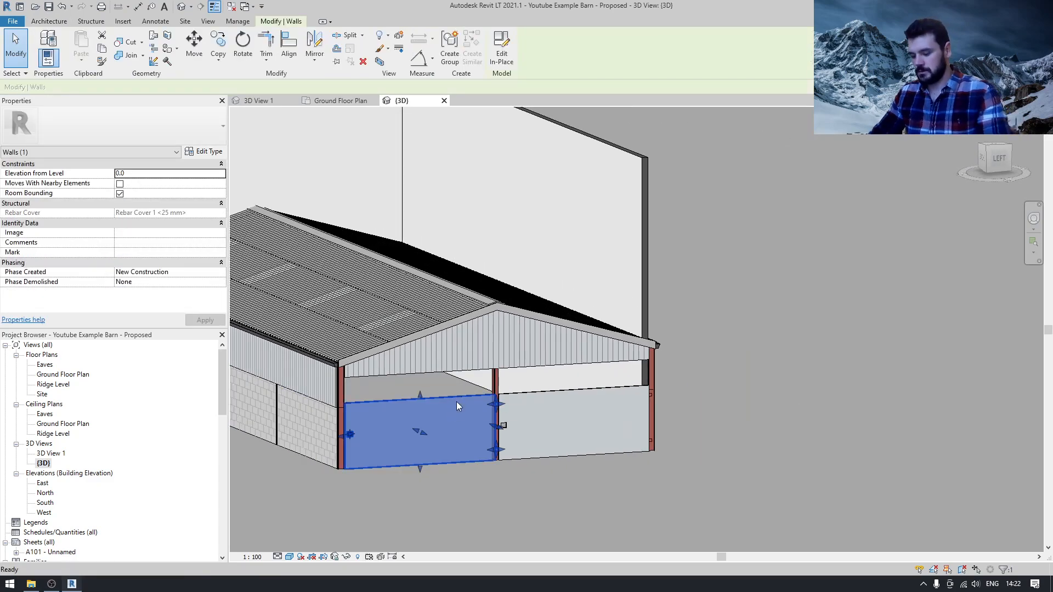
pyautogui.press('Delete')
pyautogui.click(530, 396)
pyautogui.press('Delete')
# Set the Unconnected Height of all three Int-Inswall walls to 2100.0
pyautogui.keyDown('shift'); pyautogui.moveTo(604, 331); pyautogui.dragTo(34, 423, button='middle'); pyautogui.keyUp('shift')
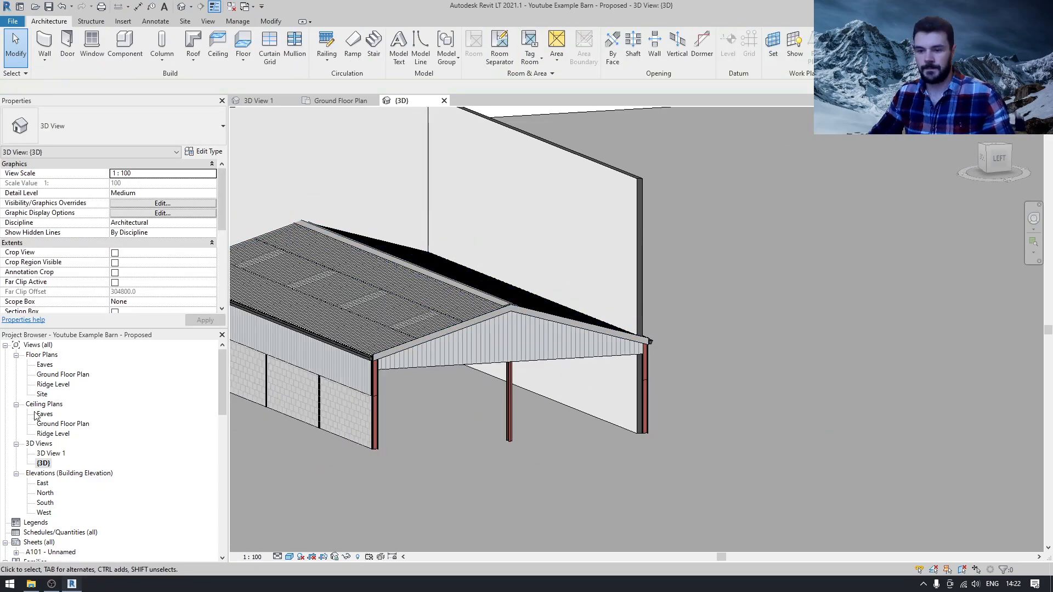
pyautogui.keyDown('shift'); pyautogui.moveTo(623, 308); pyautogui.dragTo(565, 235, button='middle'); pyautogui.keyUp('shift')
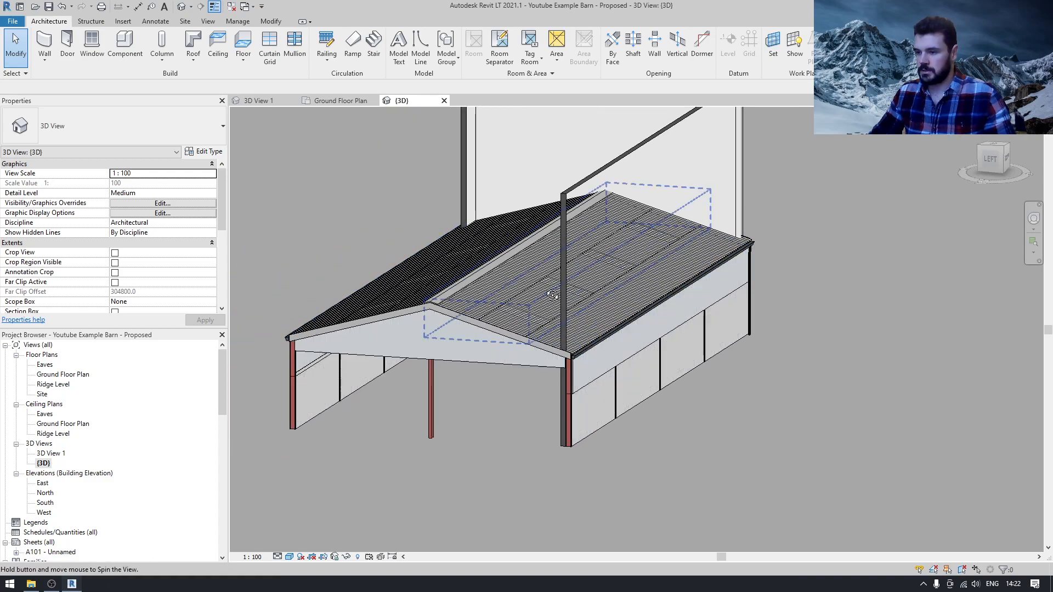
pyautogui.click(566, 234)
pyautogui.press('Escape')
pyautogui.click(574, 236)
pyautogui.moveTo(574, 235); pyautogui.dragTo(569, 295, button='middle')
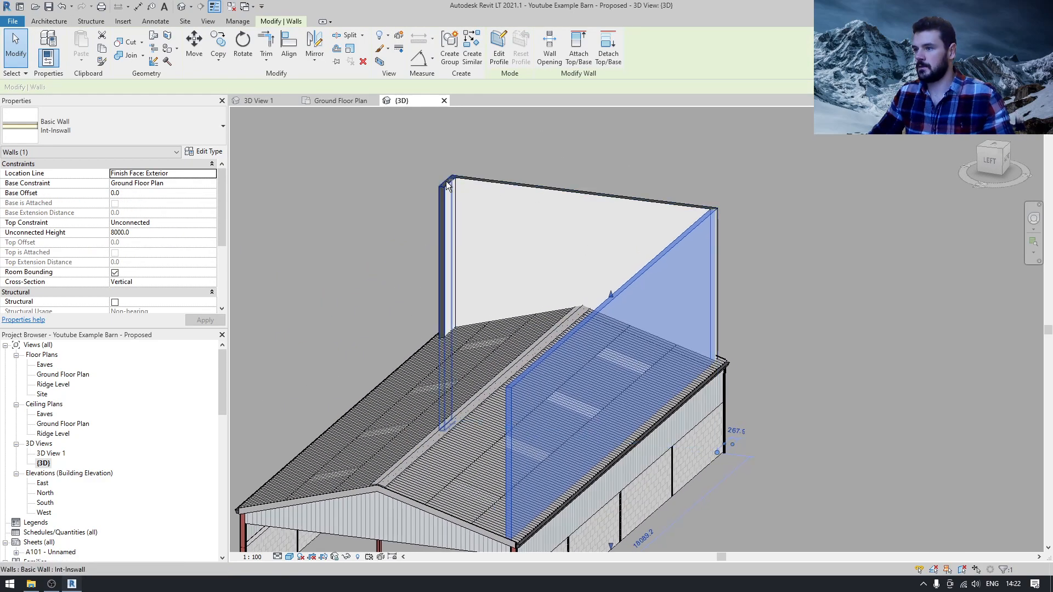
pyautogui.keyDown('ctrl'); pyautogui.click(508, 186); pyautogui.keyUp('ctrl')
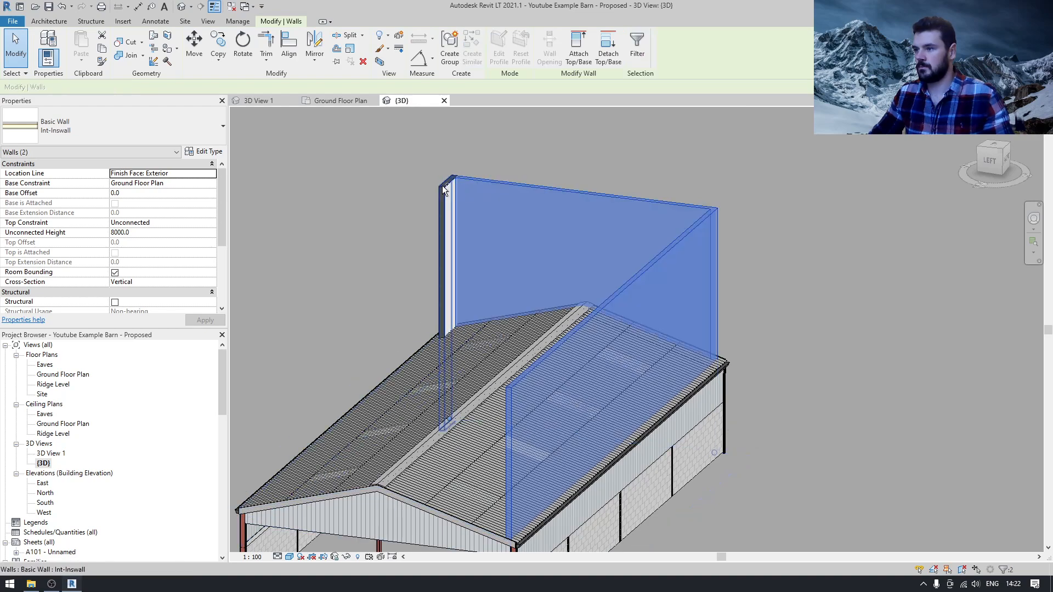
pyautogui.keyDown('ctrl'); pyautogui.click(442, 186); pyautogui.keyUp('ctrl')
pyautogui.click(142, 193)
pyautogui.write('2100.0')
pyautogui.click(205, 319)
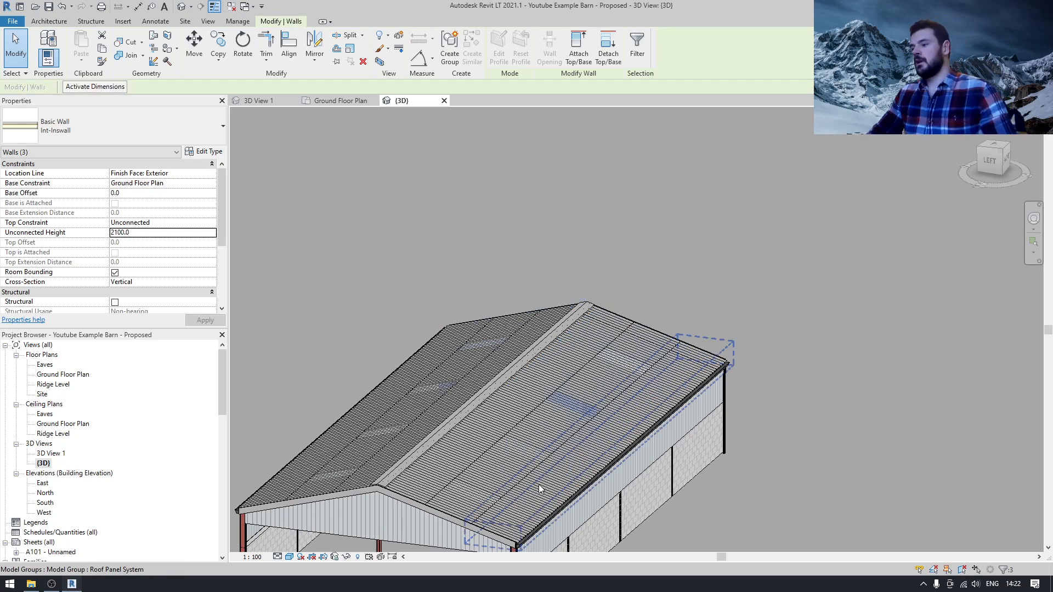
# On the Ground Floor Plan, stretch the short Int-Inswall wall beside grid A along the blockwork to near grid 1
pyautogui.press('Escape')
pyautogui.doubleClick(63, 375)
pyautogui.scroll(-4, 429, 311)
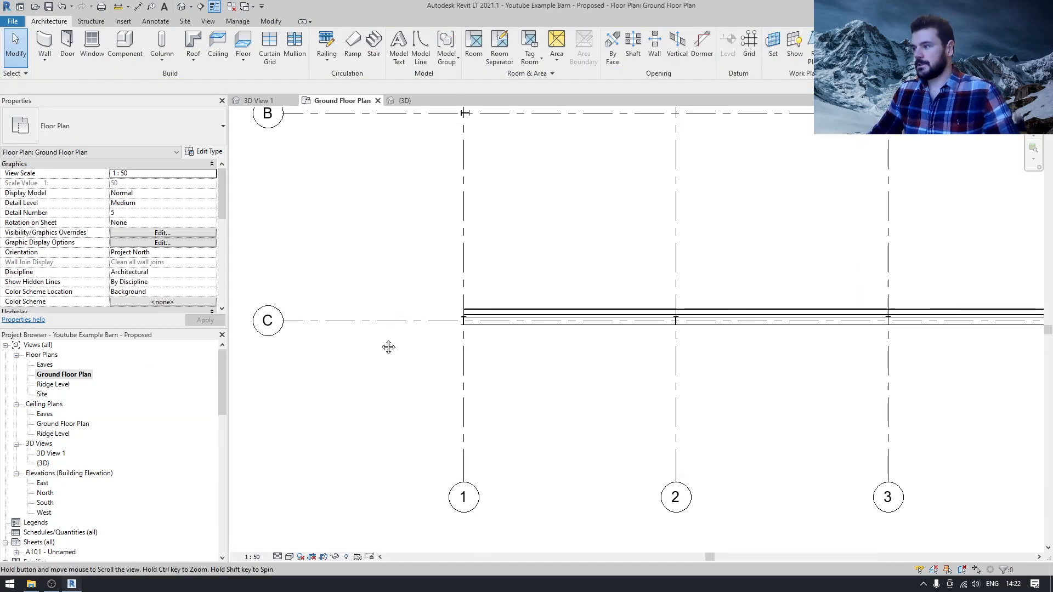
pyautogui.click(735, 181)
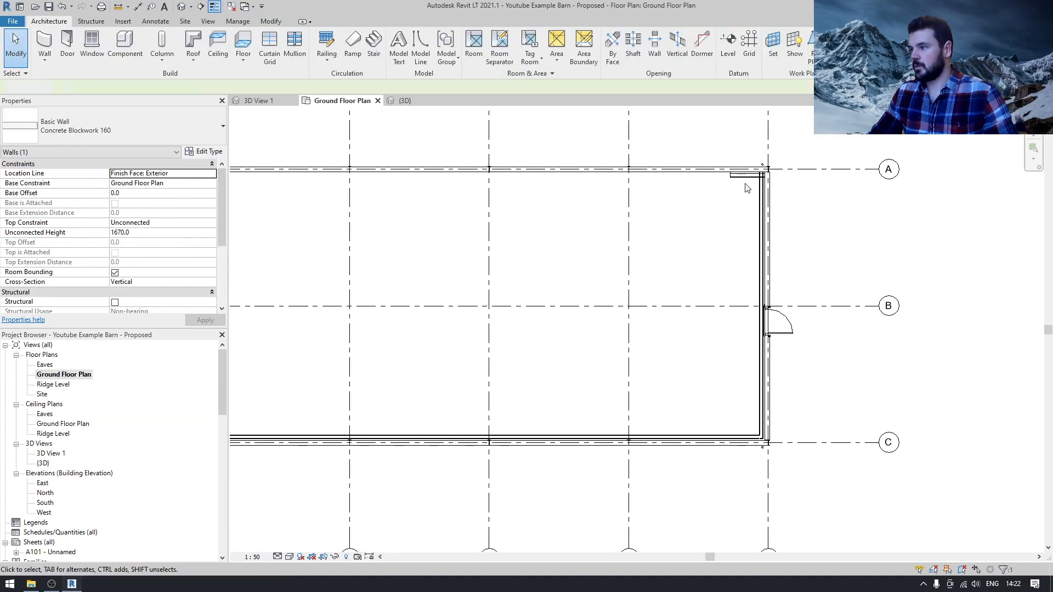
pyautogui.moveTo(725, 176); pyautogui.dragTo(1002, 203, button='middle')
pyautogui.moveTo(1006, 201); pyautogui.dragTo(494, 200)
pyautogui.press('Escape')
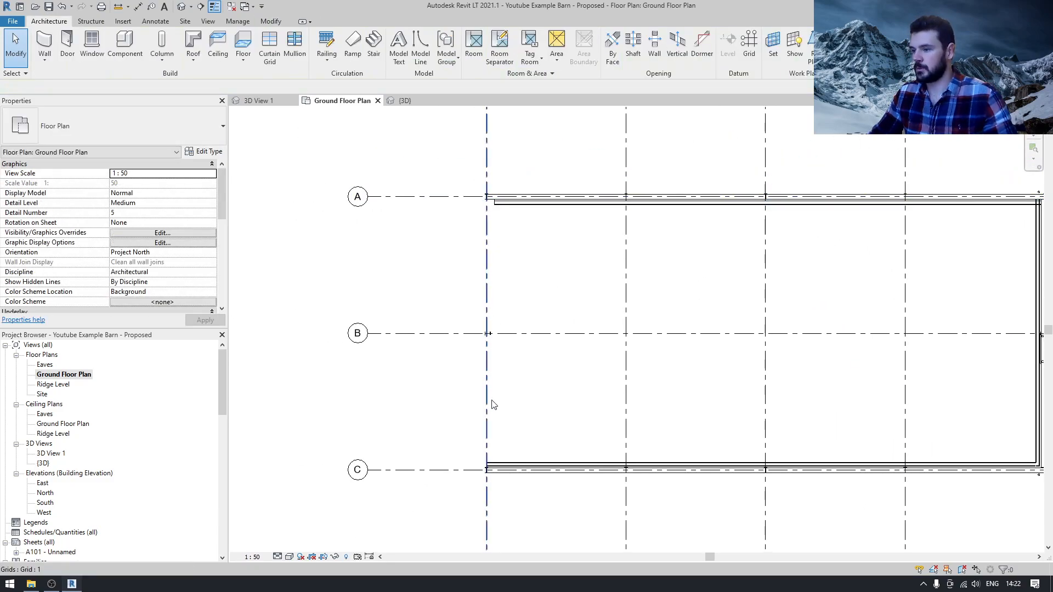
# Review the wall layout on the floor plan and examine the barn's open end and long blockwork side in the {3D} view
pyautogui.scroll(-2, 507, 329)
pyautogui.moveTo(508, 329); pyautogui.dragTo(294, 352, button='middle')
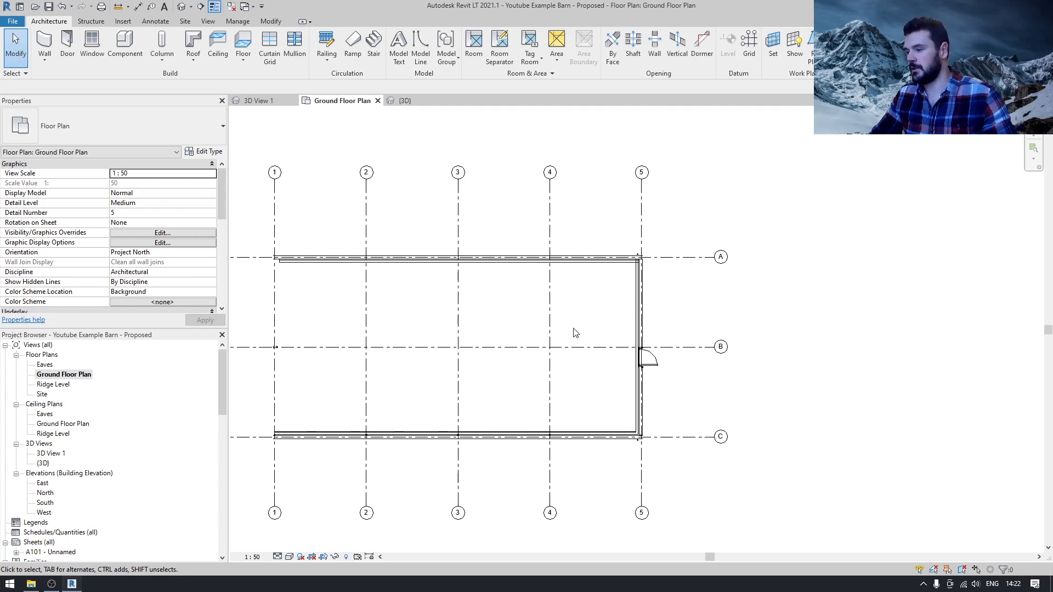
pyautogui.scroll(3, 625, 348)
pyautogui.click(43, 463)
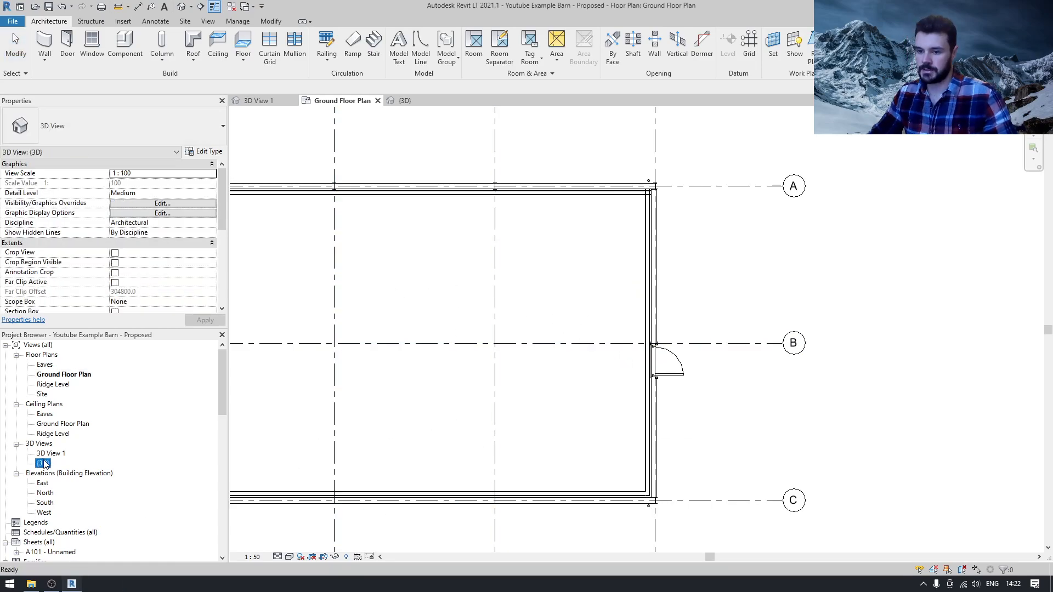
pyautogui.doubleClick(43, 463)
pyautogui.keyDown('shift'); pyautogui.moveTo(384, 285); pyautogui.dragTo(791, 314, button='middle'); pyautogui.keyUp('shift')
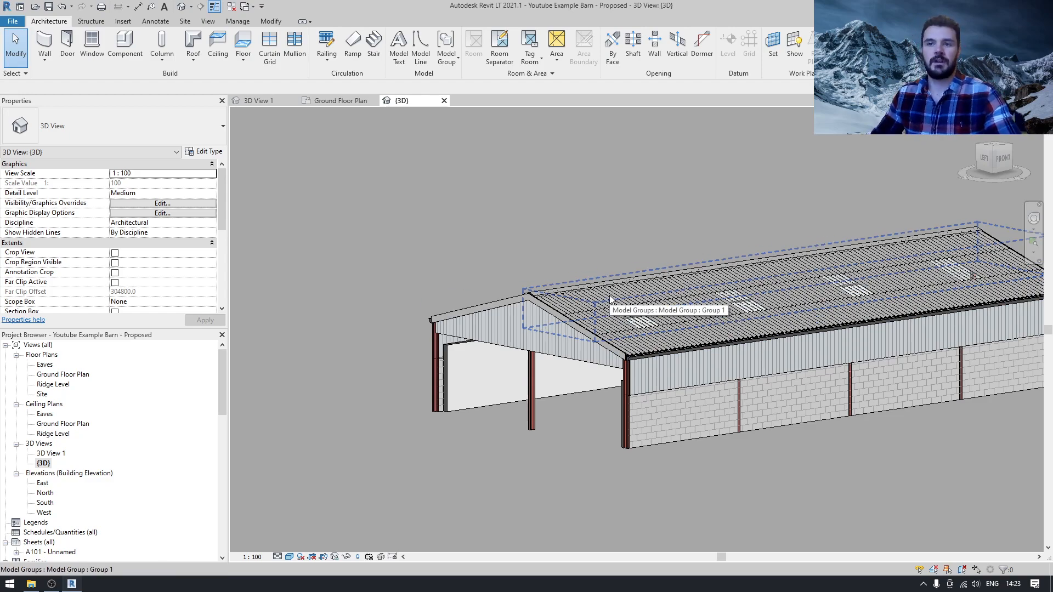
pyautogui.moveTo(602, 298); pyautogui.dragTo(479, 250, button='middle')
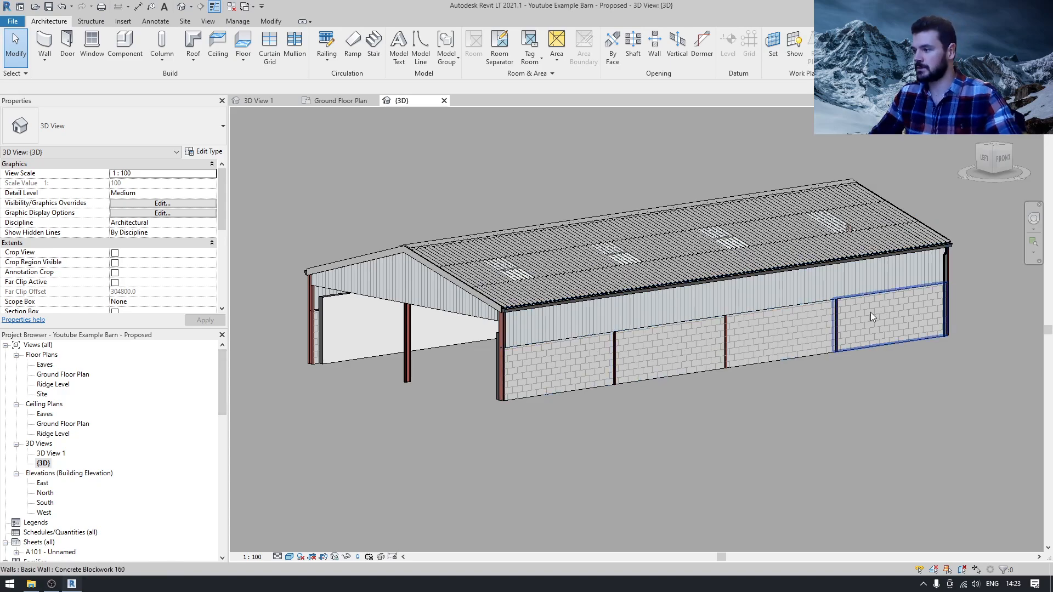
pyautogui.keyDown('shift'); pyautogui.moveTo(683, 353); pyautogui.dragTo(680, 296, button='middle'); pyautogui.keyUp('shift')
pyautogui.scroll(-4, 680, 293)
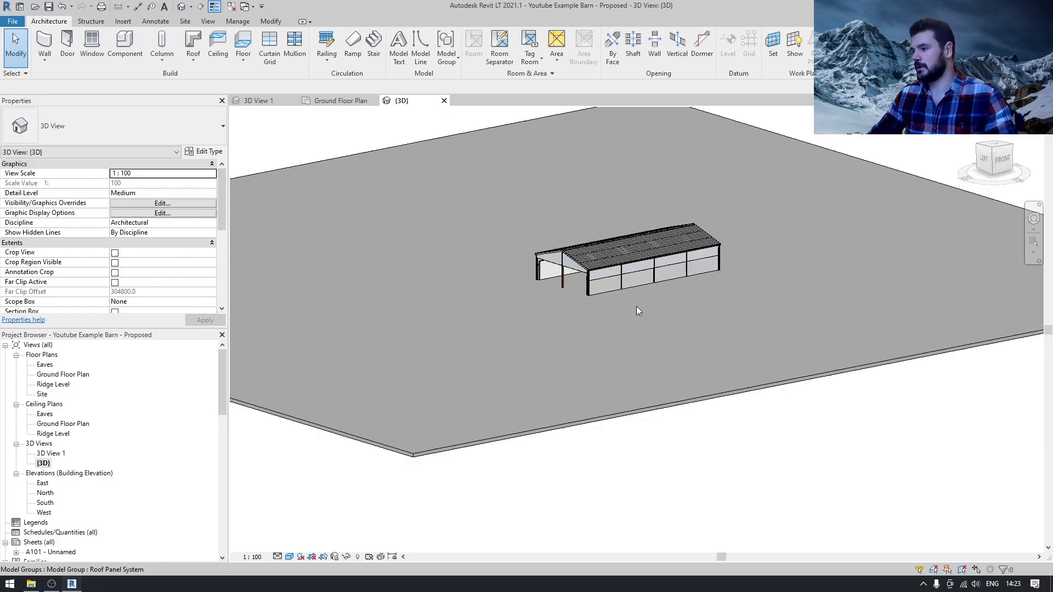
pyautogui.scroll(2, 726, 343)
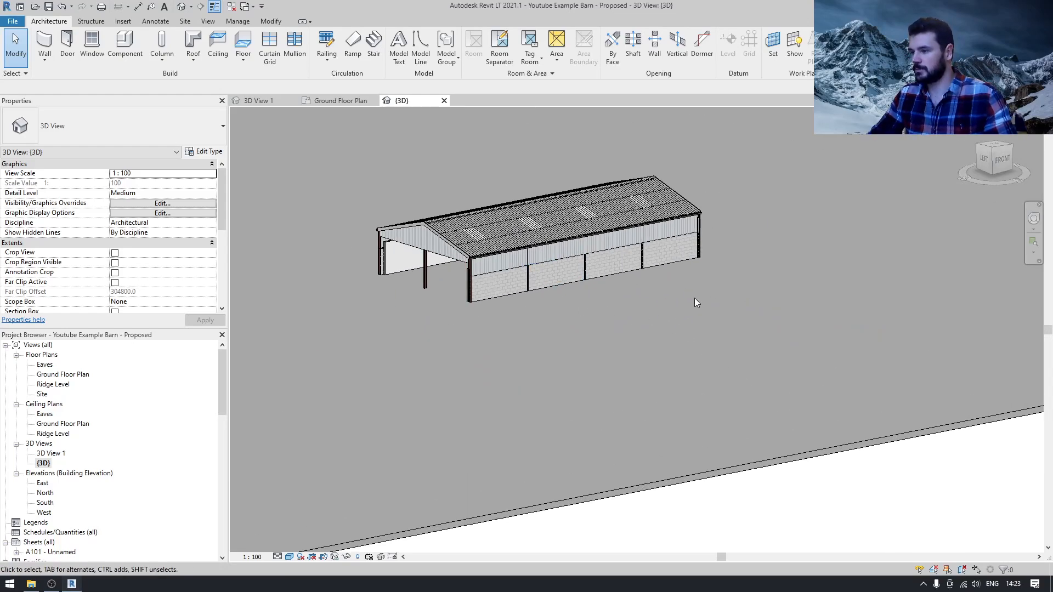
pyautogui.scroll(4, 558, 331)
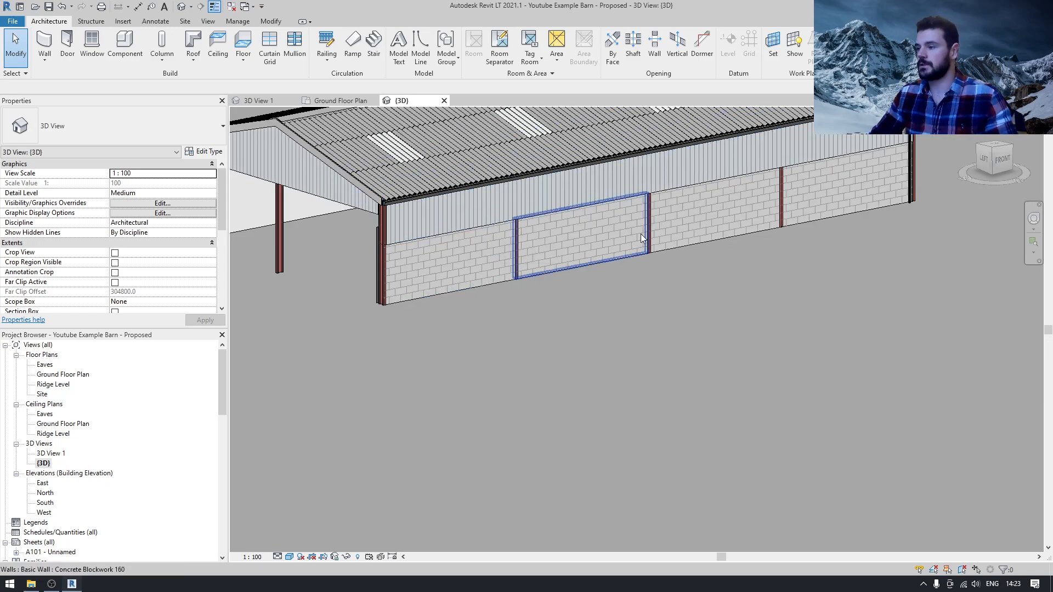
pyautogui.scroll(1, 836, 190)
pyautogui.keyDown('shift'); pyautogui.moveTo(836, 190); pyautogui.dragTo(782, 221, button='middle'); pyautogui.keyUp('shift')
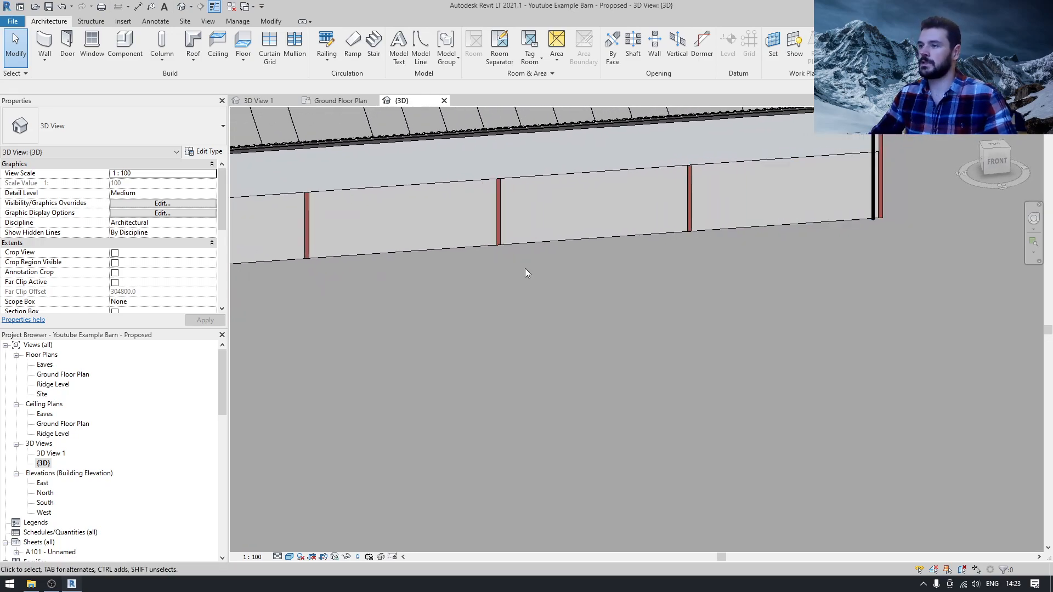
pyautogui.moveTo(507, 273); pyautogui.dragTo(701, 315, button='middle')
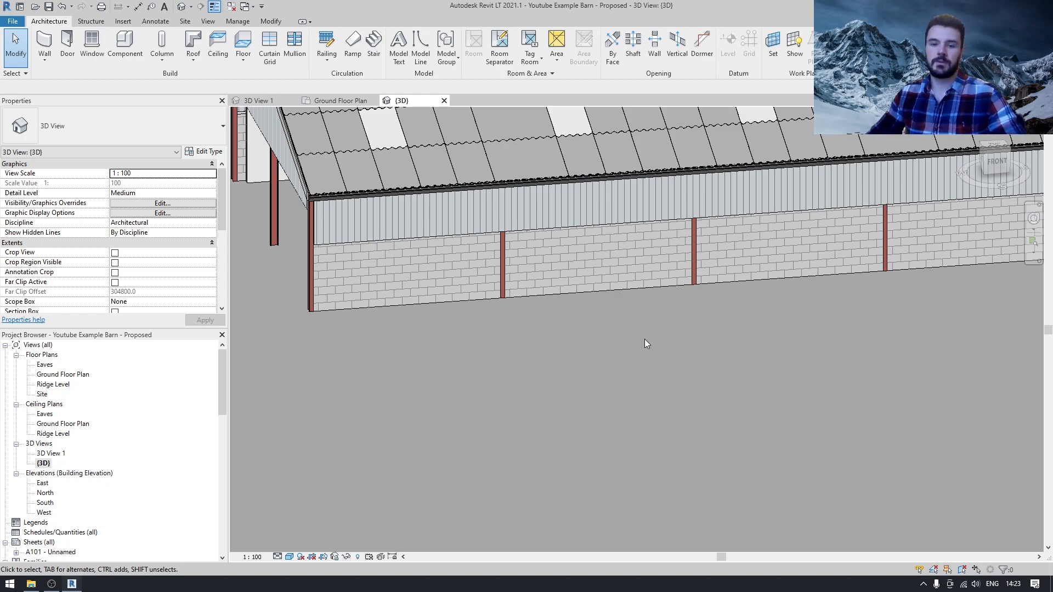
# Examine the Int-Inswall walls through the barn's open gable end and inspect the opposite gable end around the door
pyautogui.scroll(-3, 584, 296)
pyautogui.keyDown('shift'); pyautogui.moveTo(584, 292); pyautogui.dragTo(673, 373, button='middle'); pyautogui.keyUp('shift')
pyautogui.scroll(3, 641, 244)
pyautogui.scroll(2, 681, 240)
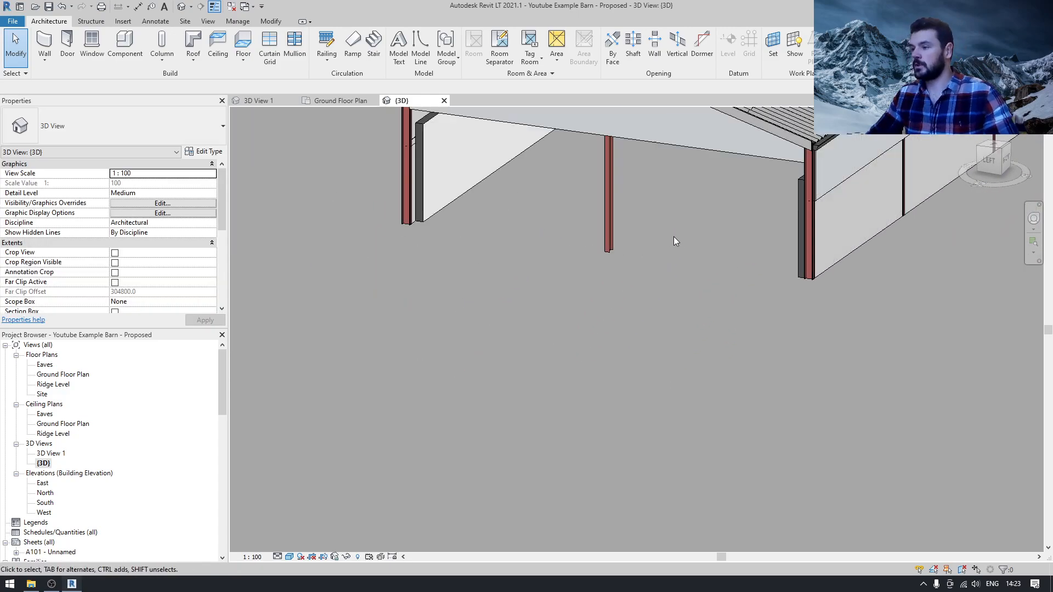
pyautogui.moveTo(582, 248); pyautogui.dragTo(558, 294, button='middle')
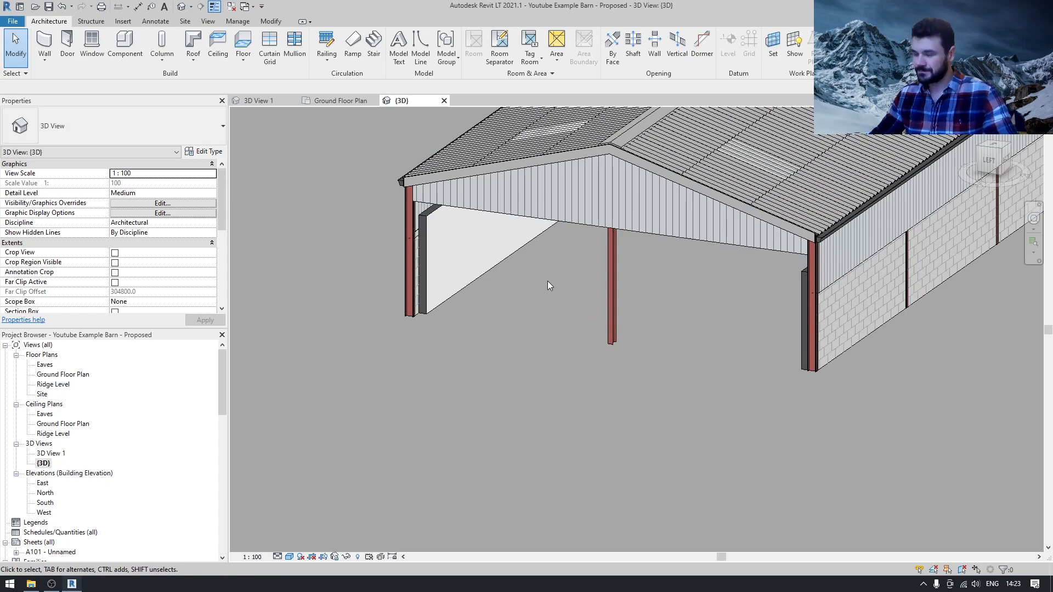
pyautogui.scroll(-3, 408, 243)
pyautogui.moveTo(408, 243); pyautogui.dragTo(612, 270, button='middle')
pyautogui.scroll(-2, 612, 270)
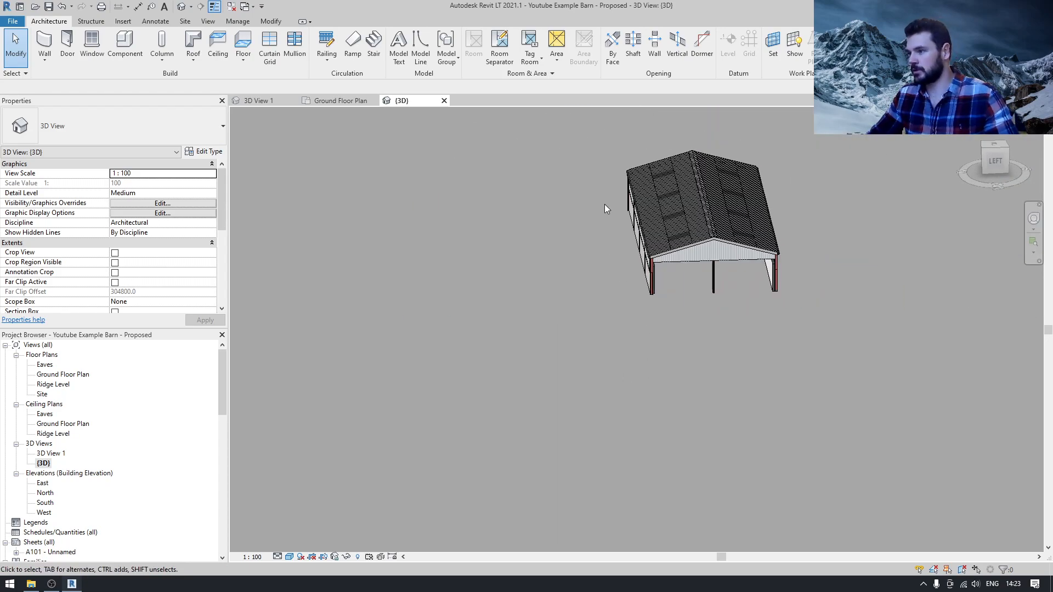
pyautogui.scroll(3, 713, 264)
pyautogui.keyDown('shift'); pyautogui.moveTo(763, 299); pyautogui.dragTo(708, 257, button='middle'); pyautogui.keyUp('shift')
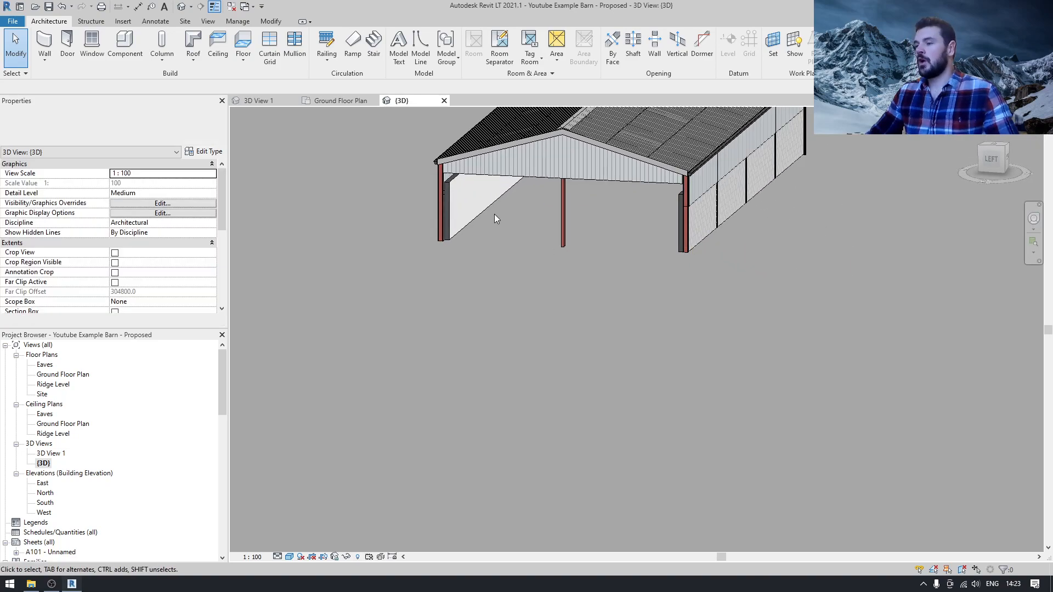
pyautogui.keyDown('shift'); pyautogui.moveTo(498, 225); pyautogui.dragTo(460, 221, button='middle'); pyautogui.keyUp('shift')
pyautogui.moveTo(459, 222); pyautogui.dragTo(461, 369, button='middle')
pyautogui.scroll(3, 473, 360)
pyautogui.moveTo(416, 324); pyautogui.dragTo(600, 315, button='middle')
pyautogui.scroll(-3, 750, 367)
pyautogui.keyDown('shift'); pyautogui.moveTo(750, 367); pyautogui.dragTo(594, 349, button='middle'); pyautogui.keyUp('shift')
pyautogui.keyDown('shift'); pyautogui.moveTo(548, 307); pyautogui.dragTo(347, 318, button='middle'); pyautogui.keyUp('shift')
pyautogui.scroll(4, 590, 275)
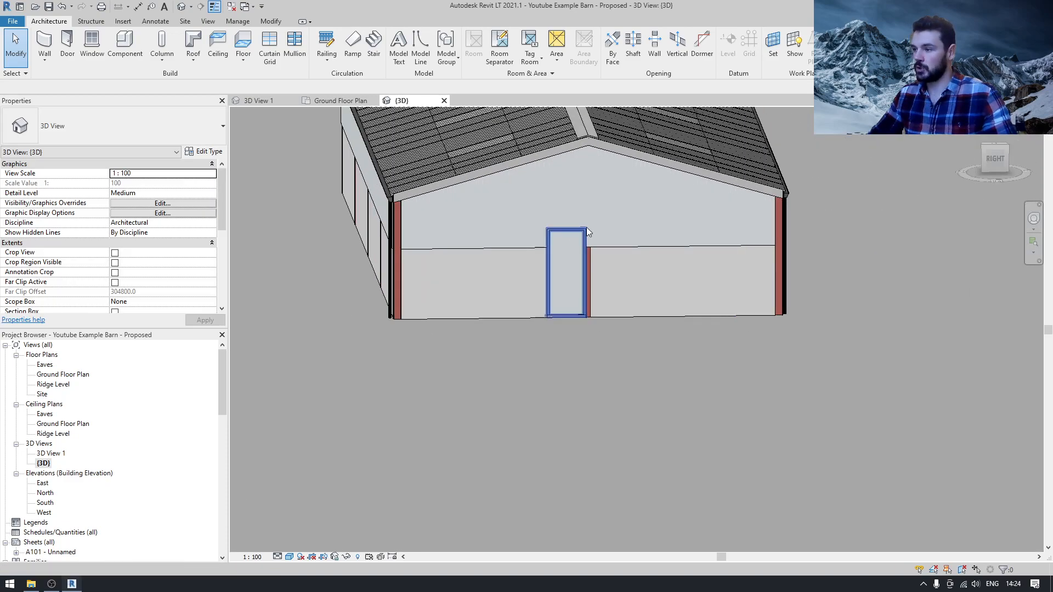
pyautogui.moveTo(559, 222); pyautogui.dragTo(672, 283, button='middle')
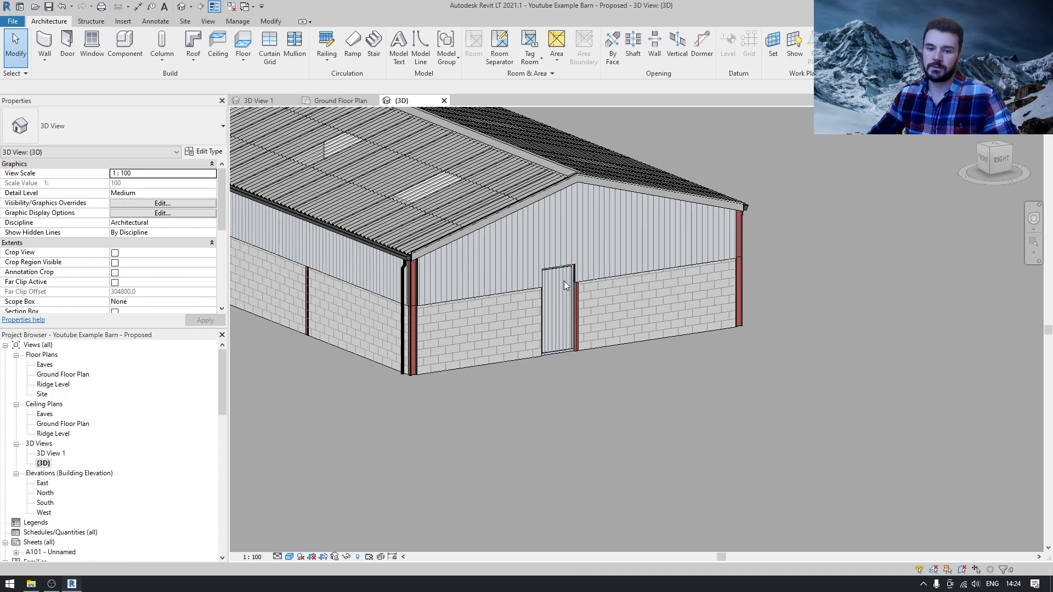
# Hide the corrugated roof sheet model groups on both roof slopes in the {3D} view
pyautogui.scroll(-3, 562, 276)
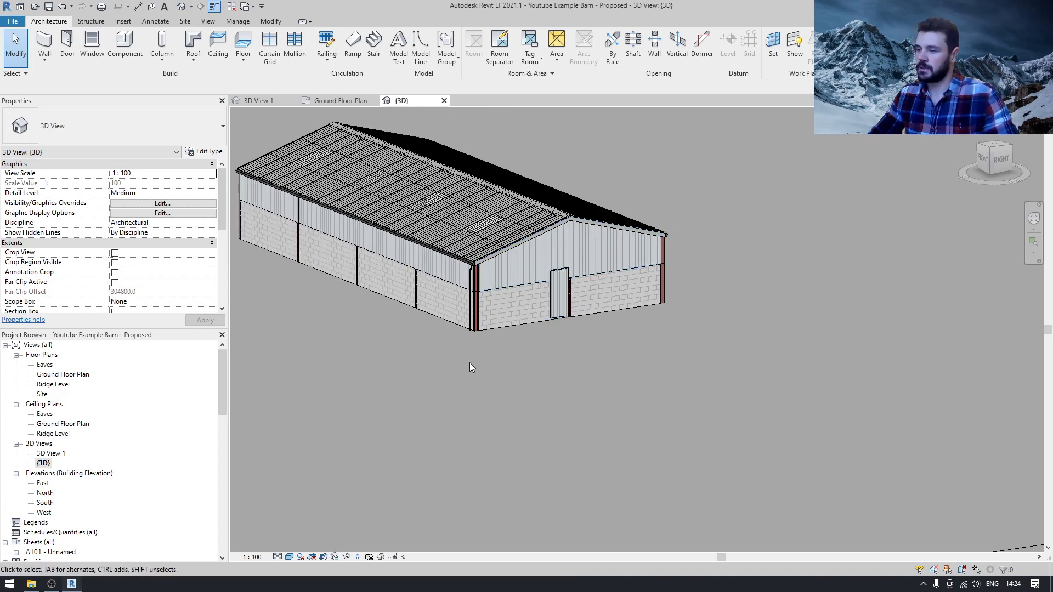
pyautogui.keyDown('shift'); pyautogui.moveTo(627, 283); pyautogui.dragTo(586, 303, button='middle'); pyautogui.keyUp('shift')
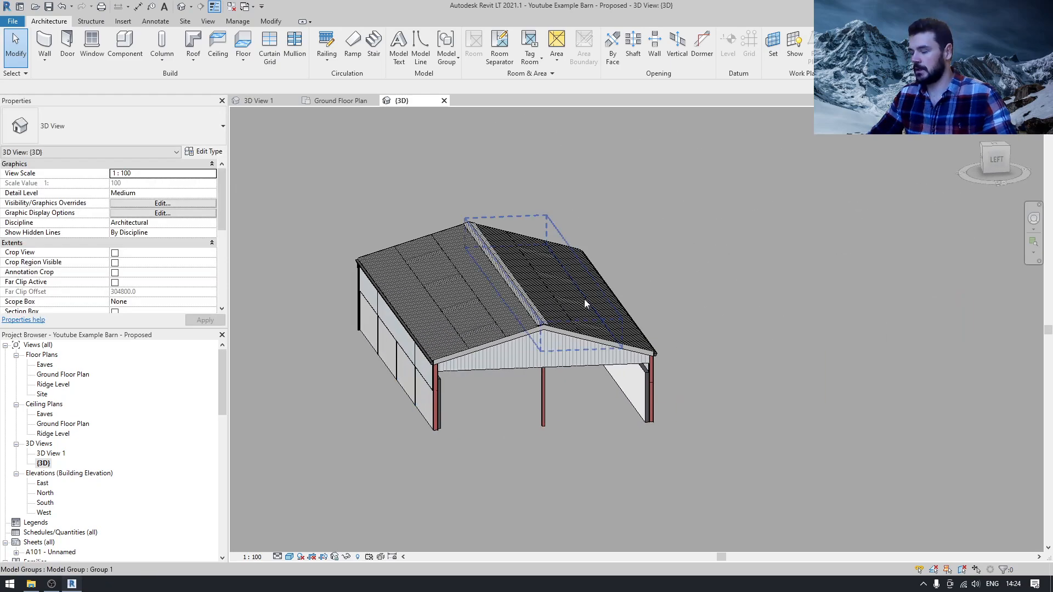
pyautogui.keyDown('shift'); pyautogui.moveTo(568, 415); pyautogui.dragTo(630, 165, button='middle'); pyautogui.keyUp('shift')
pyautogui.scroll(2, 453, 229)
pyautogui.click(453, 229)
pyautogui.keyDown('ctrl'); pyautogui.click(625, 192); pyautogui.keyUp('ctrl')
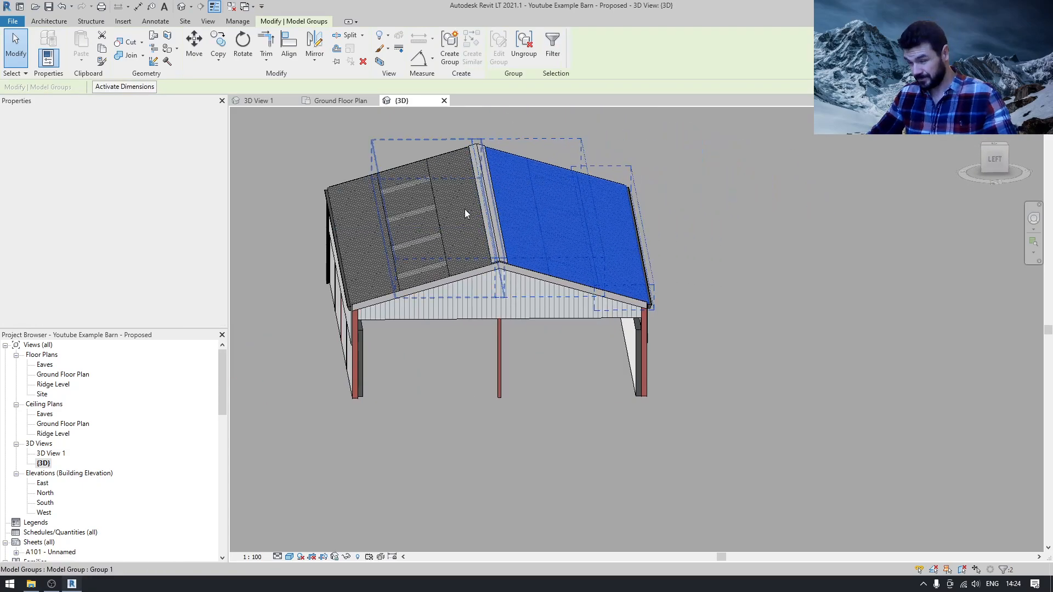
pyautogui.keyDown('ctrl'); pyautogui.click(381, 237); pyautogui.keyUp('ctrl')
pyautogui.press('e')
pyautogui.press('h')
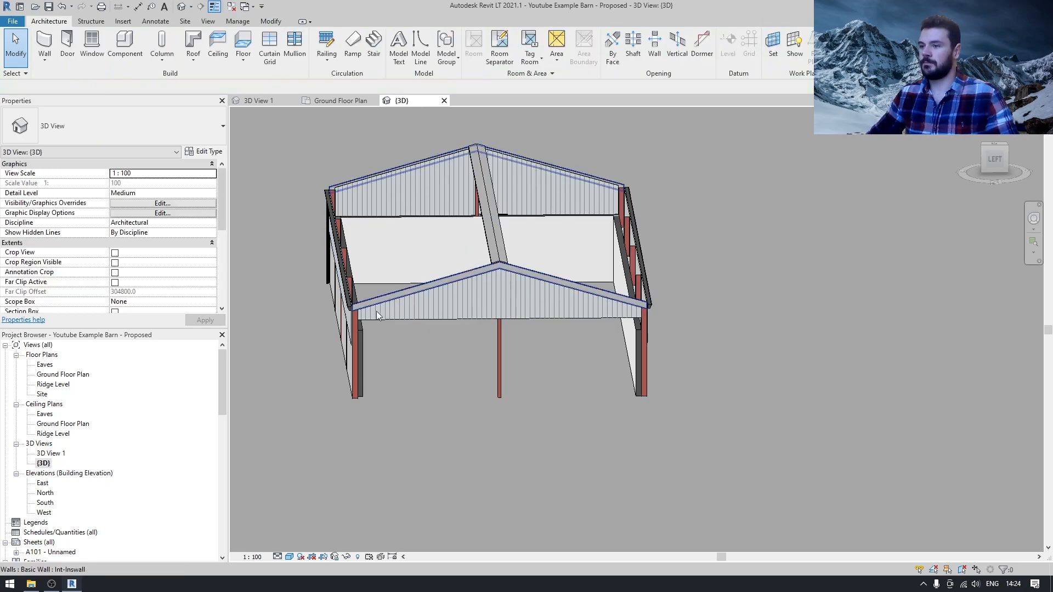
# Reveal the hidden elements in the {3D} view, unhide the Generic - 300mm roof and leave reveal mode
pyautogui.click(360, 557)
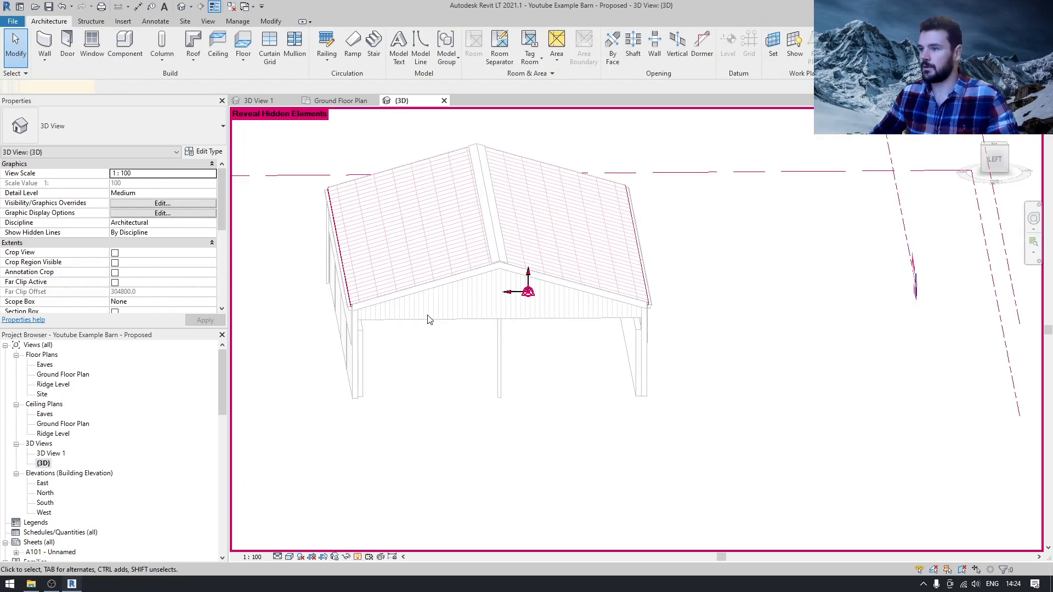
pyautogui.click(430, 224)
pyautogui.rightClick(430, 222)
pyautogui.click(613, 284)
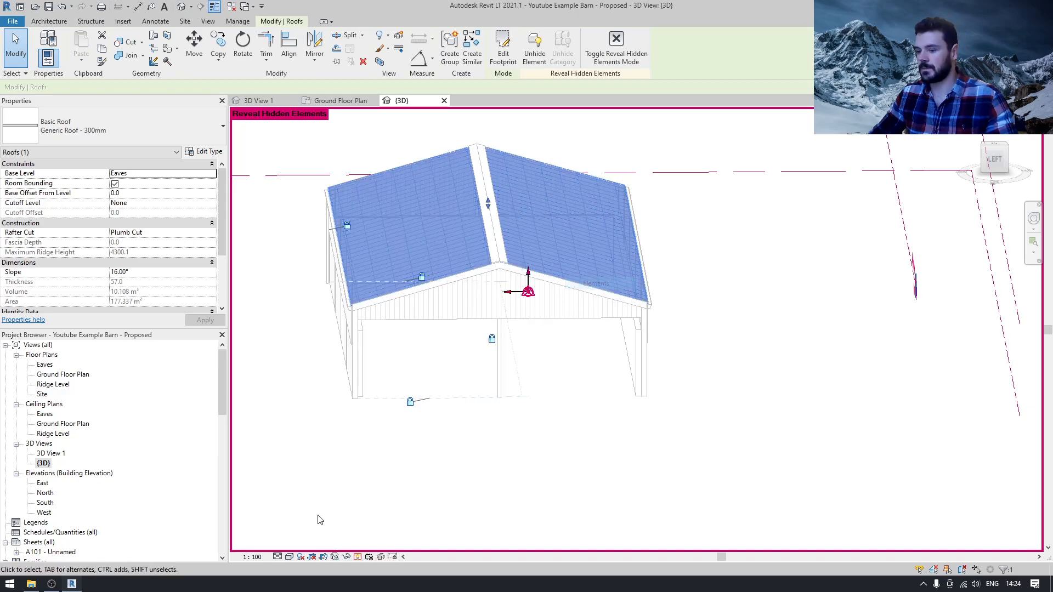
pyautogui.click(358, 557)
pyautogui.press('Escape')
# Examine the restored roof, barge boards, gable ends and long sides of the barn in the {3D} view
pyautogui.scroll(5, 522, 272)
pyautogui.keyDown('shift'); pyautogui.moveTo(522, 273); pyautogui.dragTo(807, 367, button='middle'); pyautogui.keyUp('shift')
pyautogui.scroll(-3, 552, 345)
pyautogui.click(674, 333)
pyautogui.press('Escape')
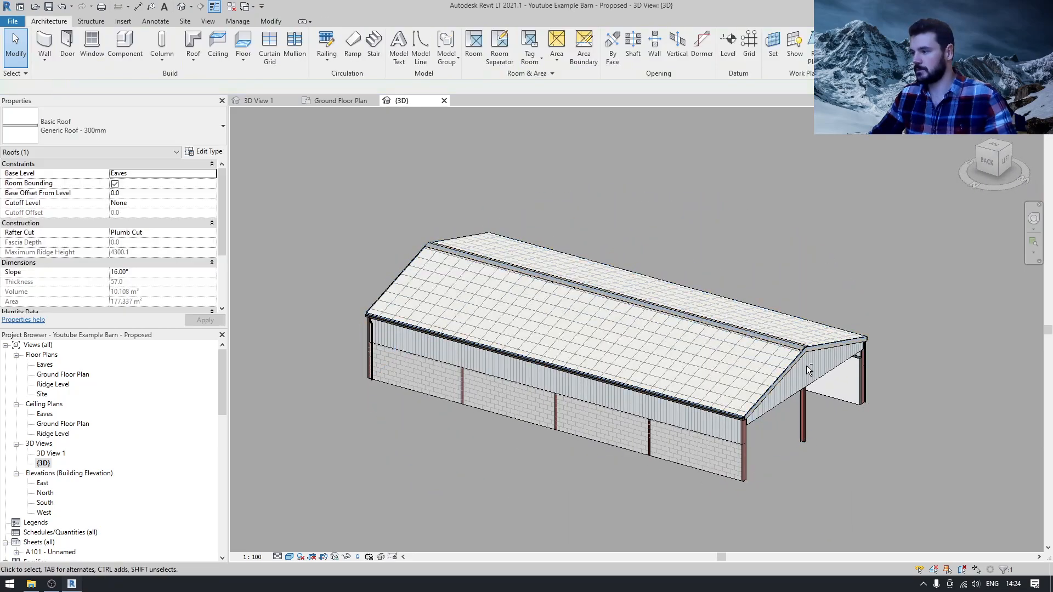
pyautogui.scroll(7, 809, 354)
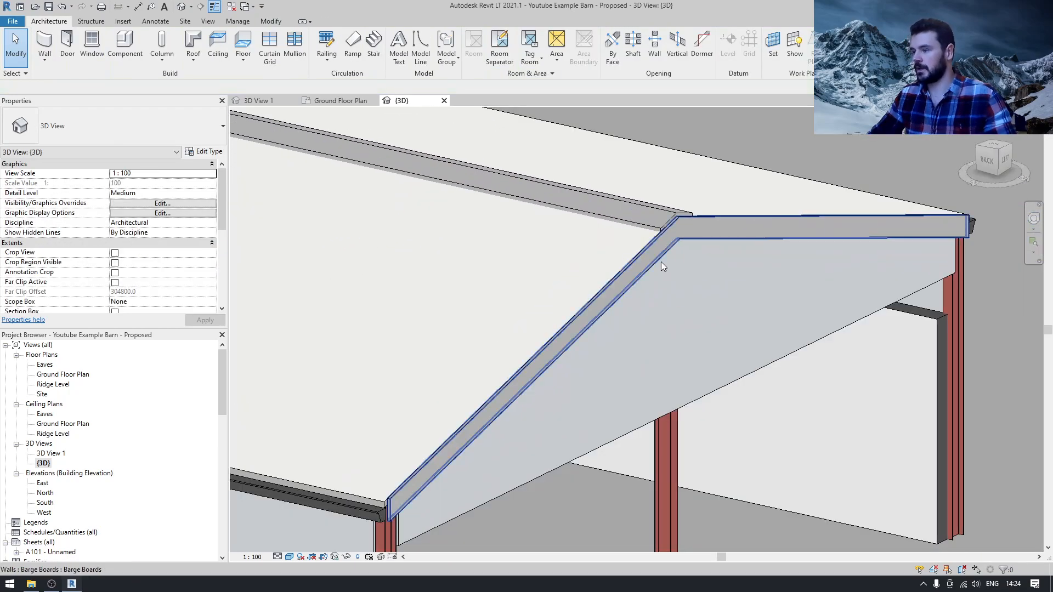
pyautogui.scroll(-5, 661, 262)
pyautogui.keyDown('shift'); pyautogui.moveTo(587, 302); pyautogui.dragTo(768, 318, button='middle'); pyautogui.keyUp('shift')
pyautogui.keyDown('shift'); pyautogui.moveTo(479, 307); pyautogui.dragTo(417, 356, button='middle'); pyautogui.keyUp('shift')
pyautogui.scroll(3, 405, 367)
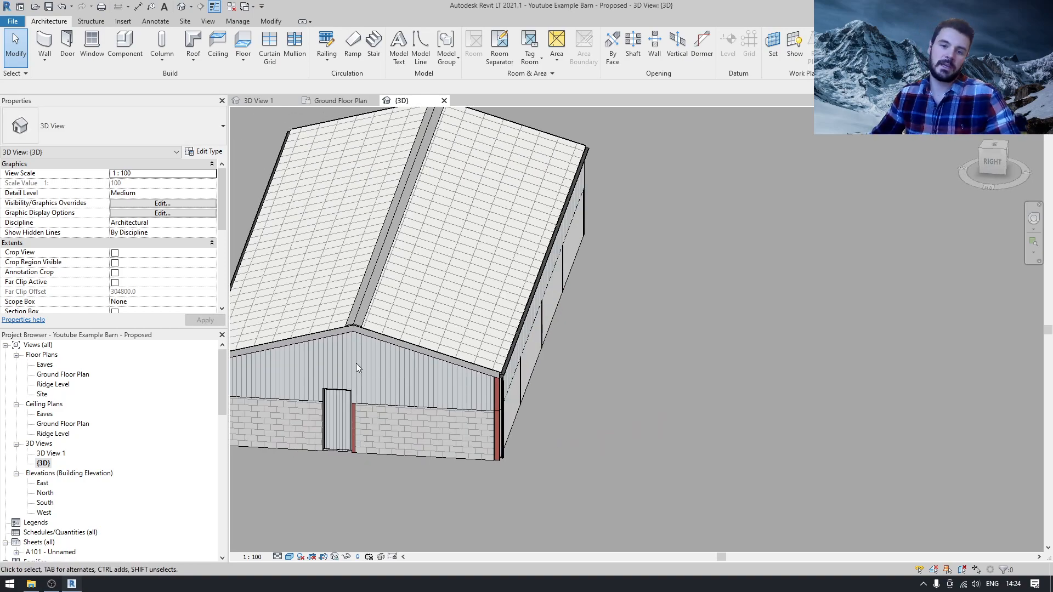
pyautogui.keyDown('shift'); pyautogui.moveTo(418, 361); pyautogui.dragTo(265, 332, button='middle'); pyautogui.keyUp('shift')
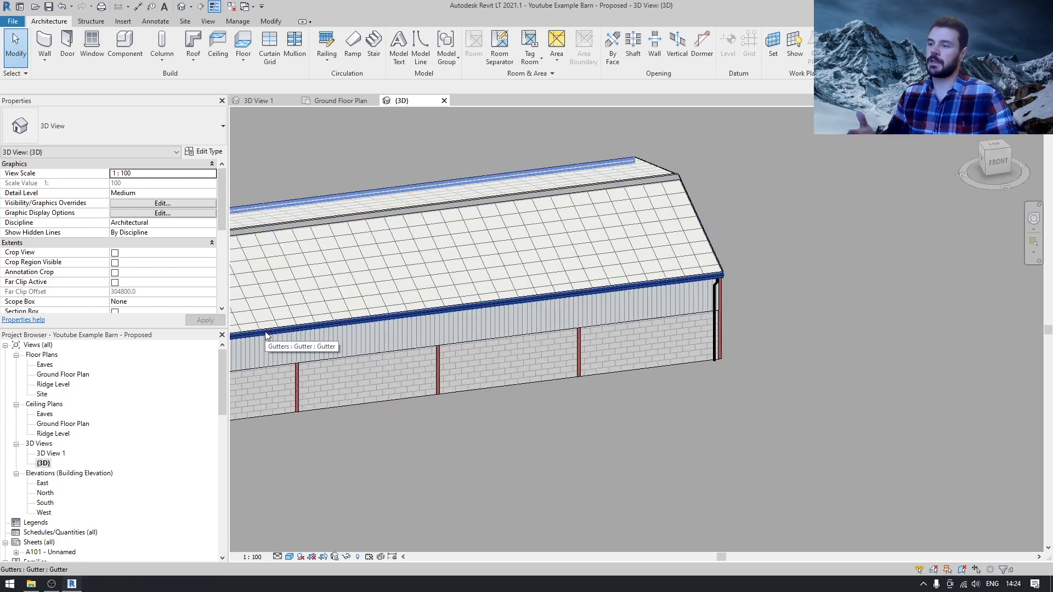
pyautogui.keyDown('shift'); pyautogui.moveTo(364, 279); pyautogui.dragTo(310, 296, button='middle'); pyautogui.keyUp('shift')
pyautogui.moveTo(310, 296); pyautogui.dragTo(545, 309, button='middle')
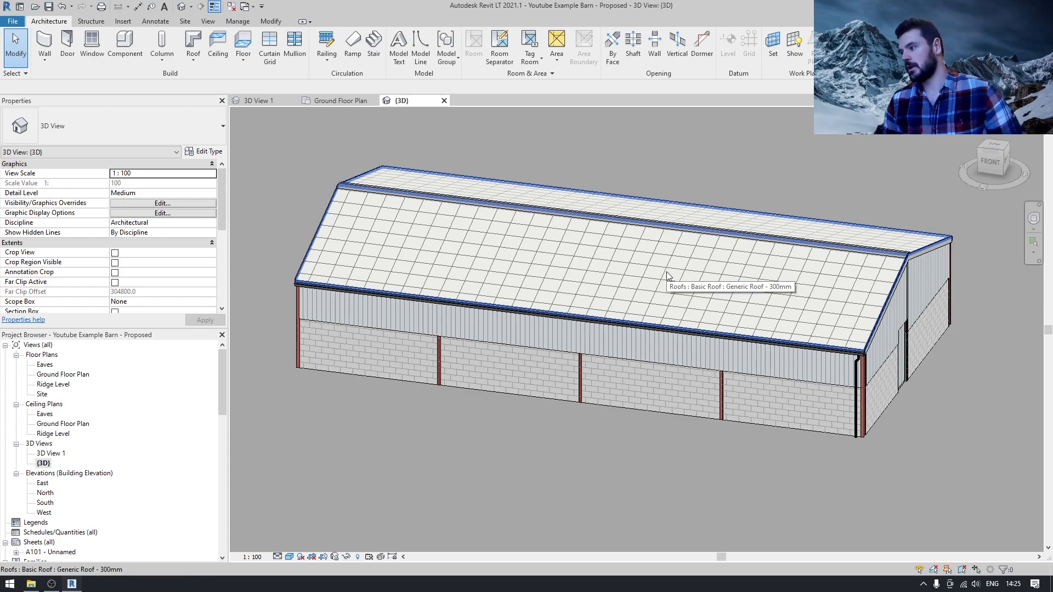
pyautogui.keyDown('shift'); pyautogui.moveTo(674, 306); pyautogui.dragTo(536, 302, button='middle'); pyautogui.keyUp('shift')
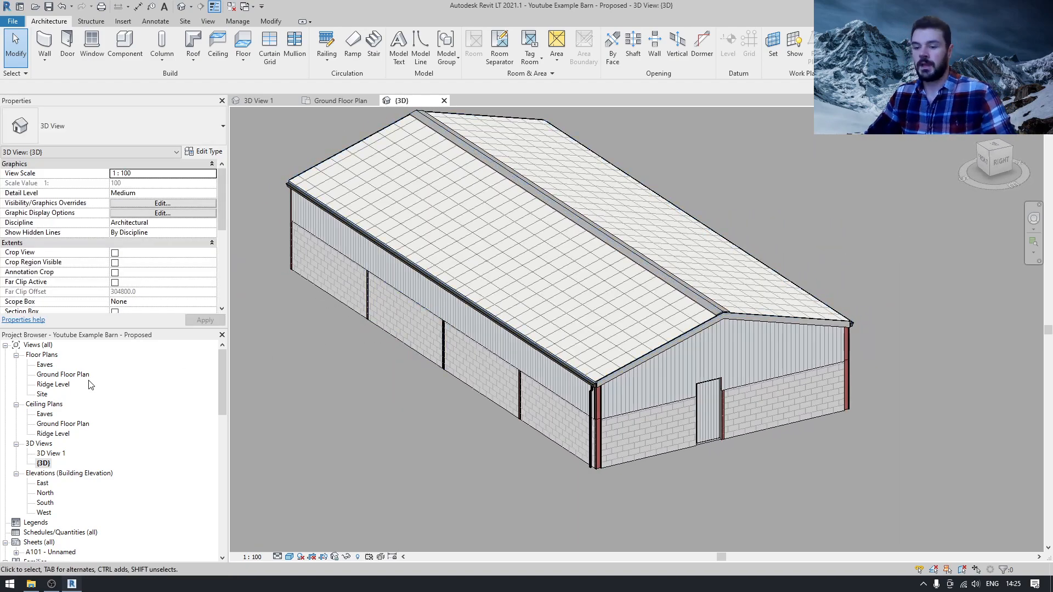
# Open the Ground Floor Plan and hide grids 1 to 5 and A to C in the view
pyautogui.doubleClick(70, 377)
pyautogui.scroll(-3, 358, 341)
pyautogui.moveTo(359, 342); pyautogui.dragTo(527, 300, button='middle')
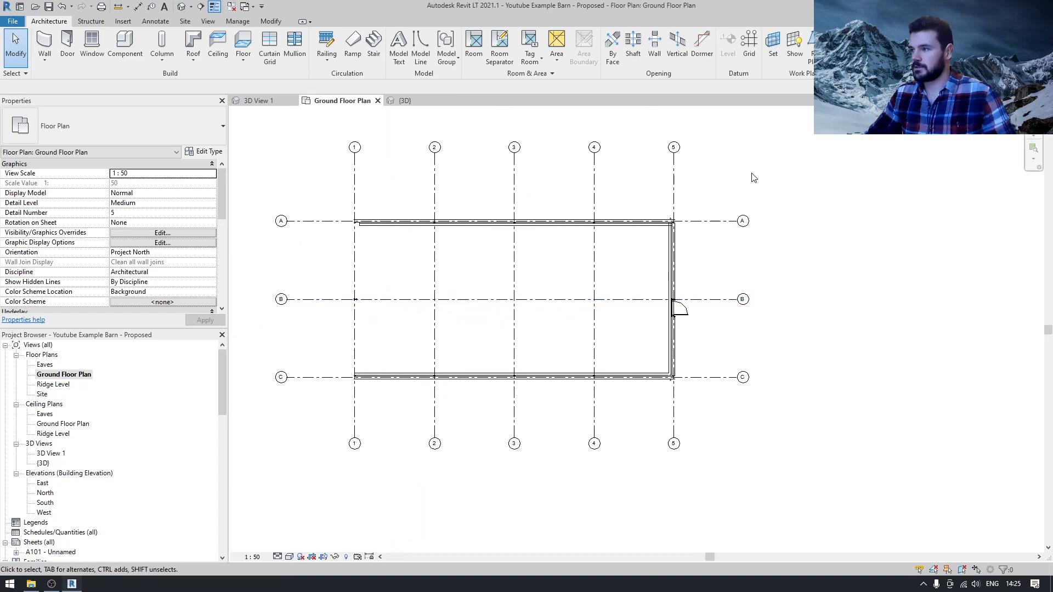
pyautogui.moveTo(743, 179); pyautogui.dragTo(271, 170)
pyautogui.keyDown('ctrl'); pyautogui.moveTo(292, 176); pyautogui.dragTo(294, 432); pyautogui.keyUp('ctrl')
pyautogui.rightClick(296, 432)
pyautogui.moveTo(361, 250)
pyautogui.click(430, 239)
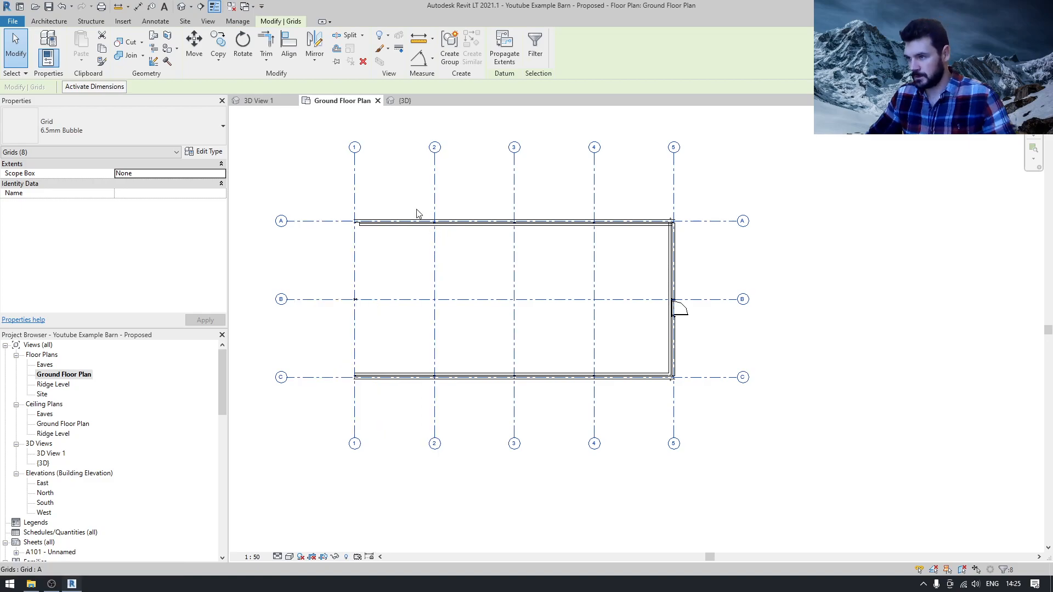
pyautogui.rightClick(309, 207)
pyautogui.click(459, 258)
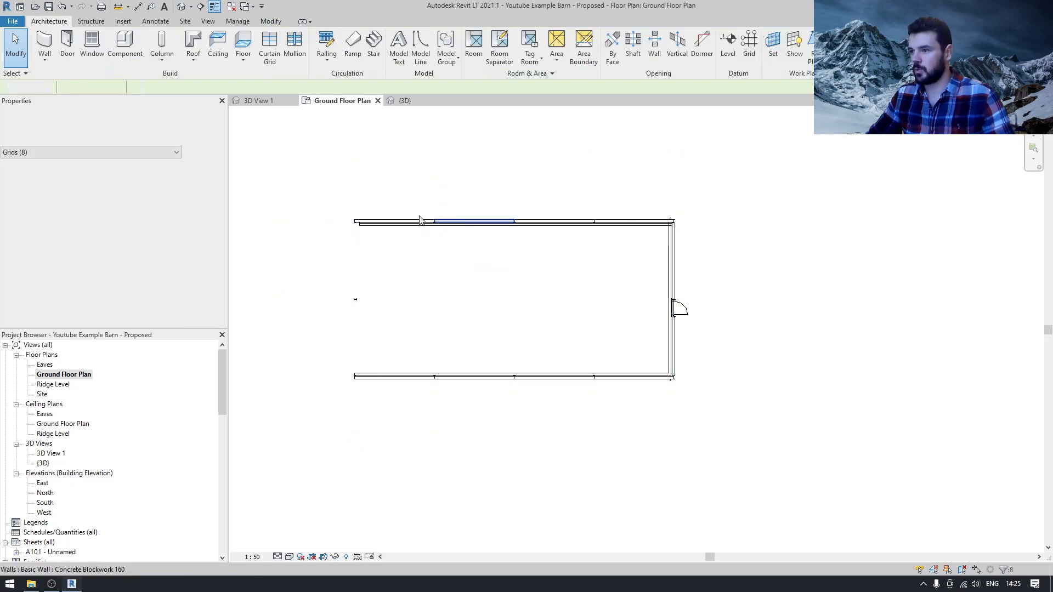
# Examine the end of the upper long Int-Inswall lining at the barn's open end on the plan
pyautogui.scroll(3, 378, 245)
pyautogui.scroll(3, 355, 214)
pyautogui.scroll(-4, 337, 252)
pyautogui.moveTo(354, 408); pyautogui.dragTo(345, 440, button='middle')
pyautogui.scroll(-3, 349, 359)
pyautogui.scroll(3, 338, 259)
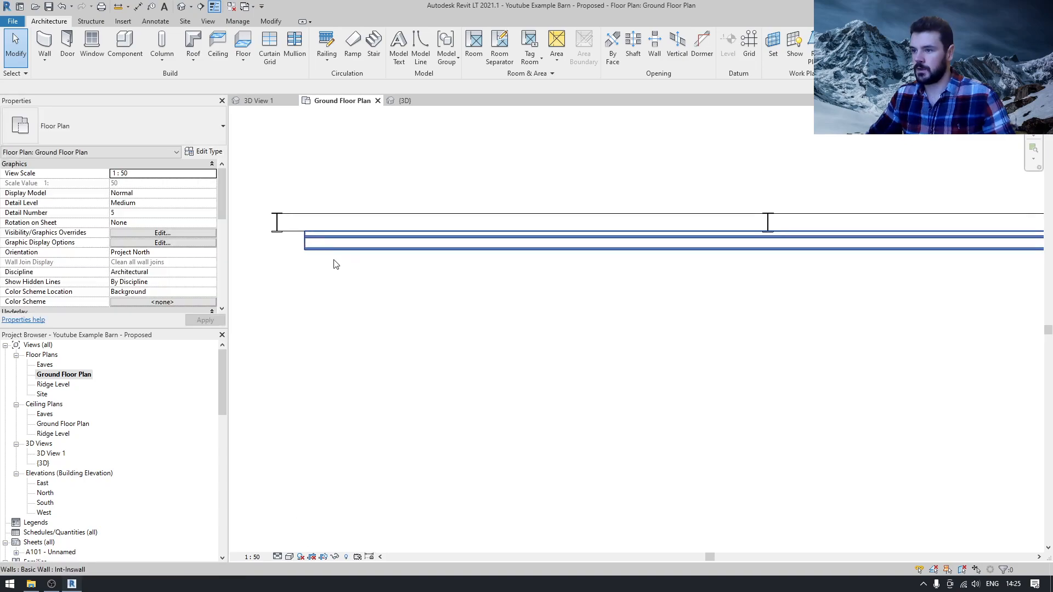
pyautogui.click(307, 232)
pyautogui.press('Escape')
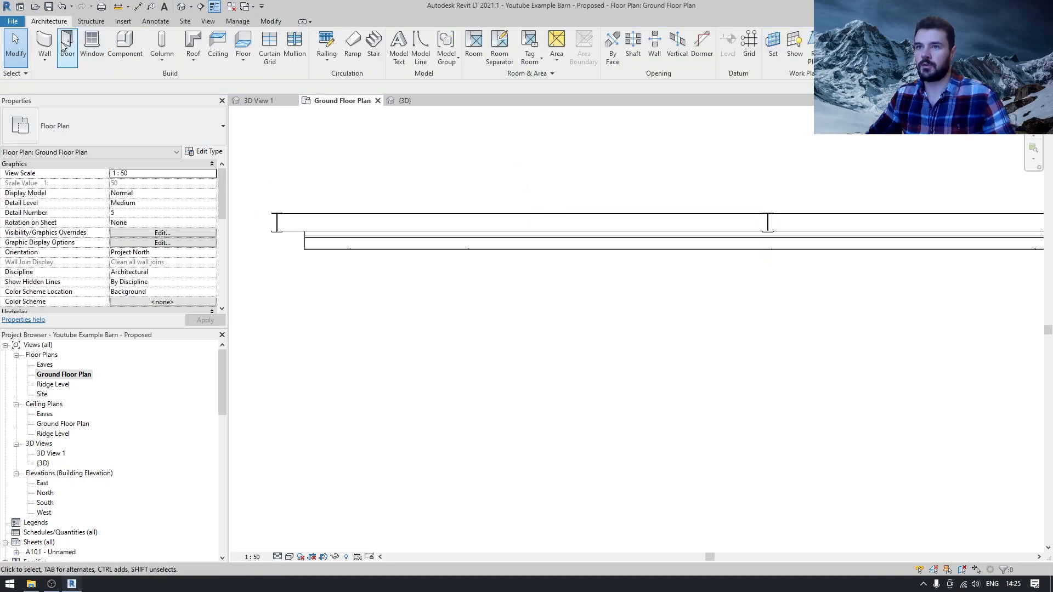
# Start the Wall command with the Concrete Blockwork 160 type
pyautogui.press('w')
pyautogui.press('a')
pyautogui.click(115, 127)
pyautogui.scroll(6, 155, 255)
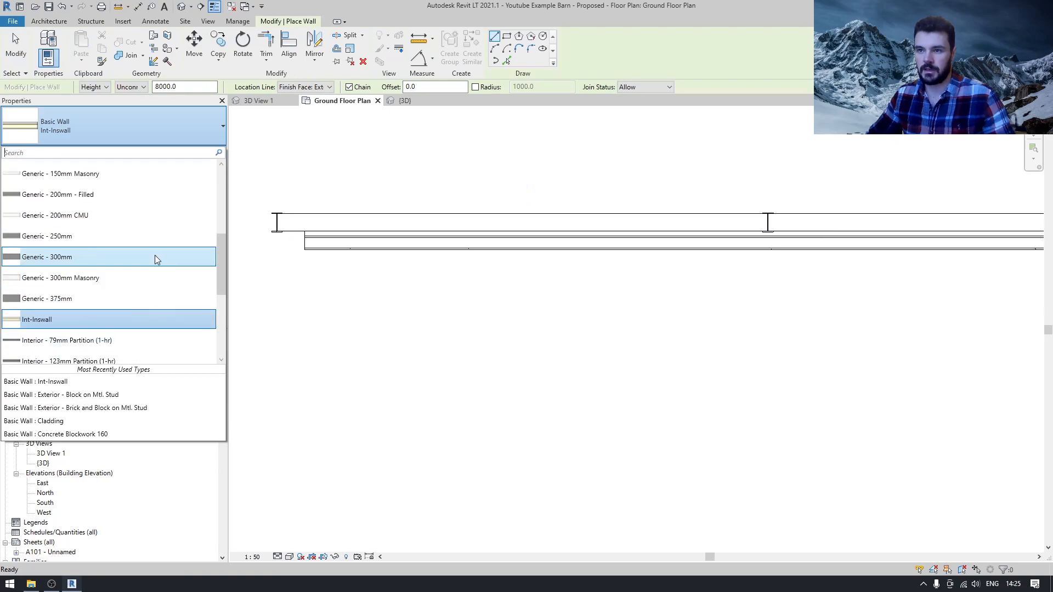
pyautogui.click(147, 206)
pyautogui.scroll(2, 303, 226)
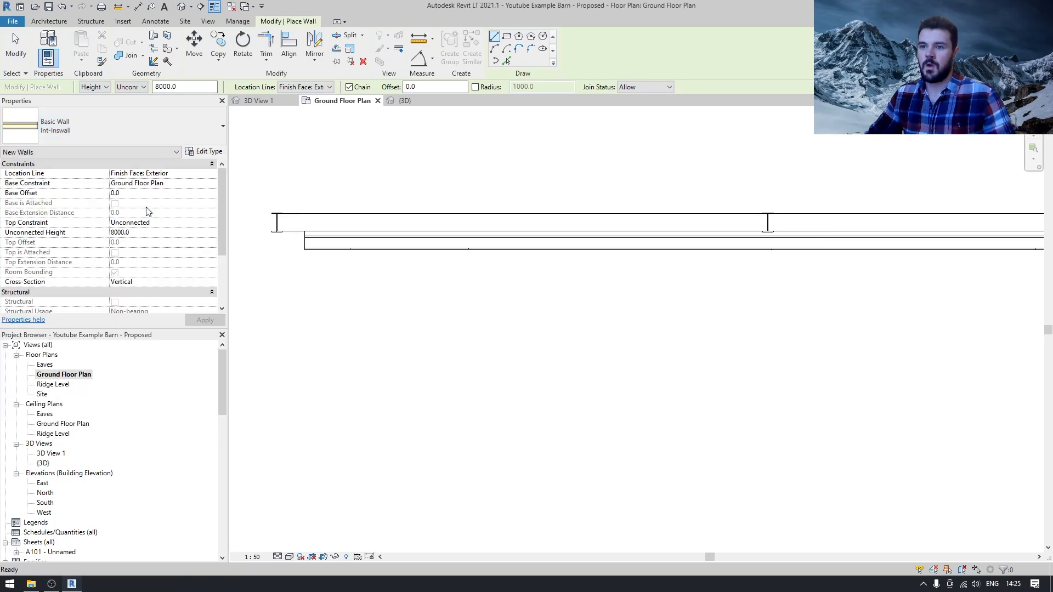
pyautogui.click(278, 236)
pyautogui.scroll(-2, 271, 446)
pyautogui.moveTo(271, 445); pyautogui.dragTo(329, 275, button='middle')
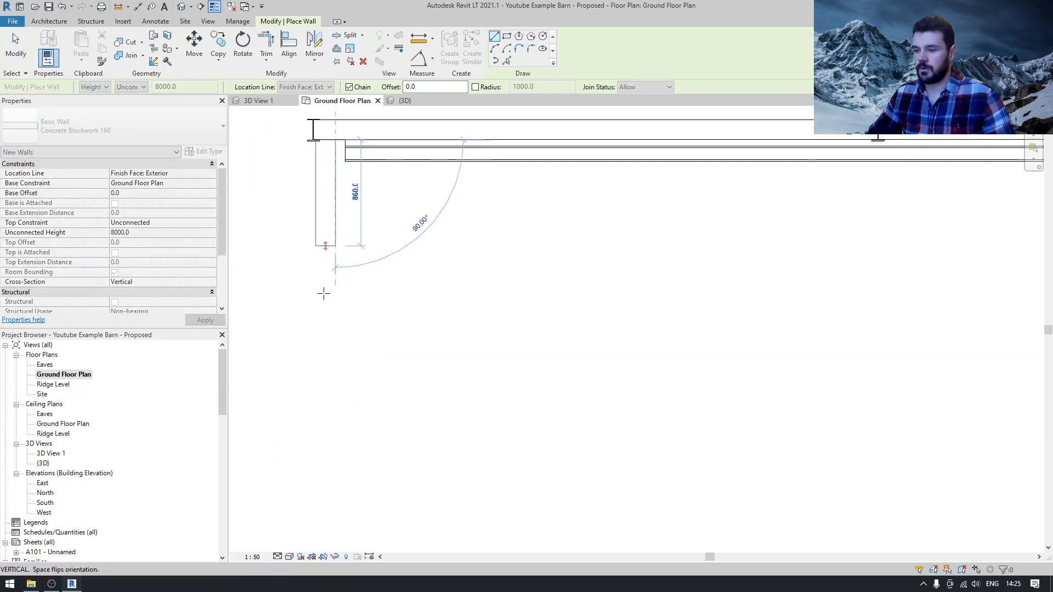
pyautogui.moveTo(345, 477); pyautogui.dragTo(348, 353, button='middle')
pyautogui.scroll(1, 360, 410)
pyautogui.moveTo(360, 443); pyautogui.dragTo(366, 307, button='middle')
pyautogui.scroll(1, 372, 439)
pyautogui.moveTo(373, 461); pyautogui.dragTo(373, 319, button='middle')
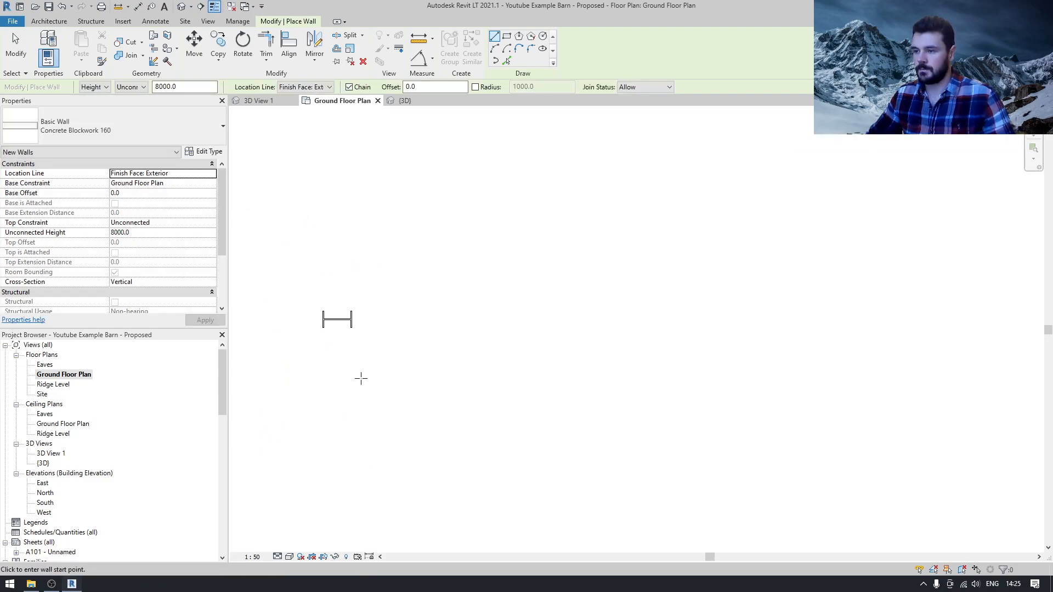
# Examine the wall corners at the door end of the plan, switching the detail level to Coarse and back to Medium
pyautogui.scroll(-3, 337, 270)
pyautogui.scroll(-1, 724, 392)
pyautogui.moveTo(724, 392); pyautogui.dragTo(270, 388, button='middle')
pyautogui.scroll(3, 582, 250)
pyautogui.scroll(1, 553, 204)
pyautogui.moveTo(552, 203); pyautogui.dragTo(536, 513, button='middle')
pyautogui.moveTo(543, 298); pyautogui.dragTo(561, 526, button='middle')
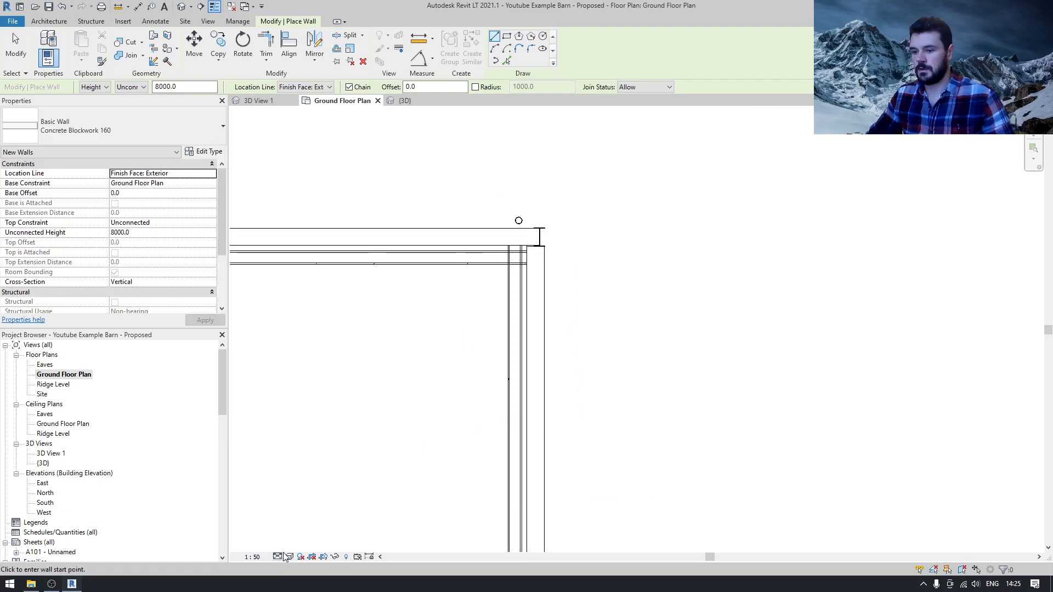
pyautogui.click(295, 522)
pyautogui.scroll(2, 536, 229)
pyautogui.scroll(2, 518, 250)
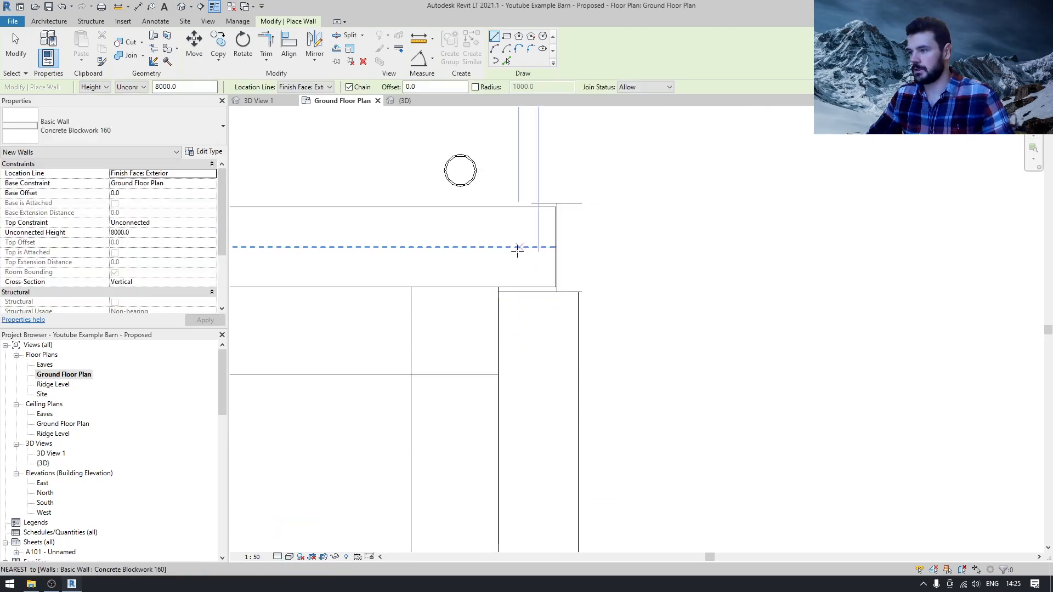
pyautogui.scroll(-2, 509, 289)
pyautogui.click(293, 544)
pyautogui.scroll(2, 515, 461)
pyautogui.moveTo(515, 470); pyautogui.dragTo(513, 167, button='middle')
pyautogui.scroll(-1, 513, 170)
pyautogui.scroll(2, 502, 360)
pyautogui.scroll(2, 495, 295)
pyautogui.scroll(-6, 495, 295)
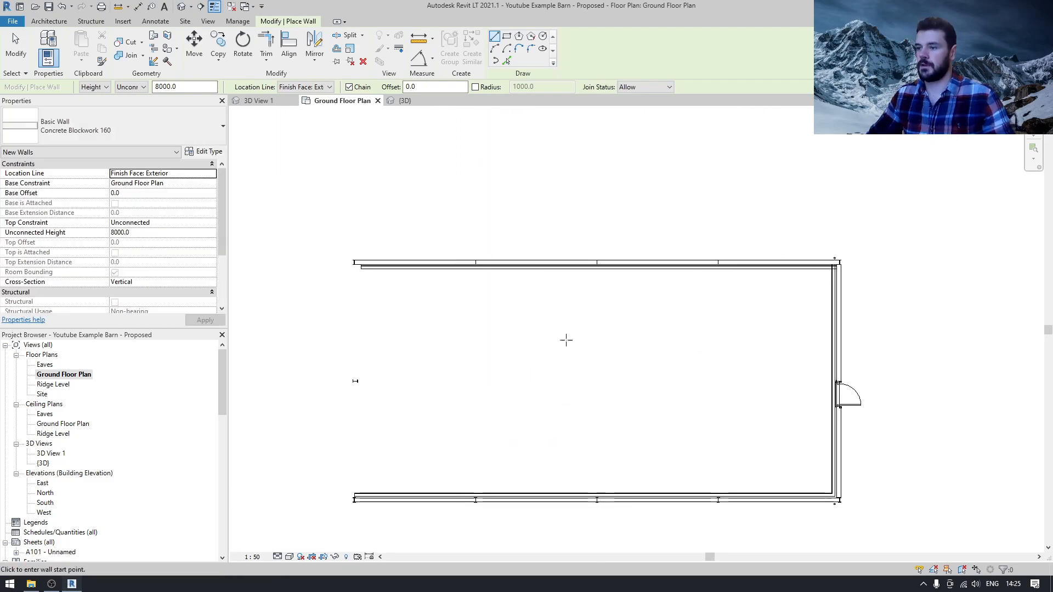
# Draw a Concrete Blockwork 160 wall across the open end from the upper corner column to the middle column
pyautogui.scroll(5, 405, 335)
pyautogui.click(322, 390)
pyautogui.scroll(-5, 353, 319)
pyautogui.moveTo(429, 406); pyautogui.dragTo(423, 160, button='middle')
pyautogui.scroll(3, 412, 131)
pyautogui.click(408, 133)
pyautogui.scroll(-3, 423, 290)
pyautogui.press('Escape')
pyautogui.moveTo(423, 289); pyautogui.dragTo(472, 297, button='middle')
# With the location line at Finish Face: Interior, draw a second Concrete Blockwork 160 wall from the middle column to the lower corner column
pyautogui.scroll(3, 450, 309)
pyautogui.moveTo(404, 379); pyautogui.dragTo(425, 287, button='middle')
pyautogui.scroll(-2, 425, 286)
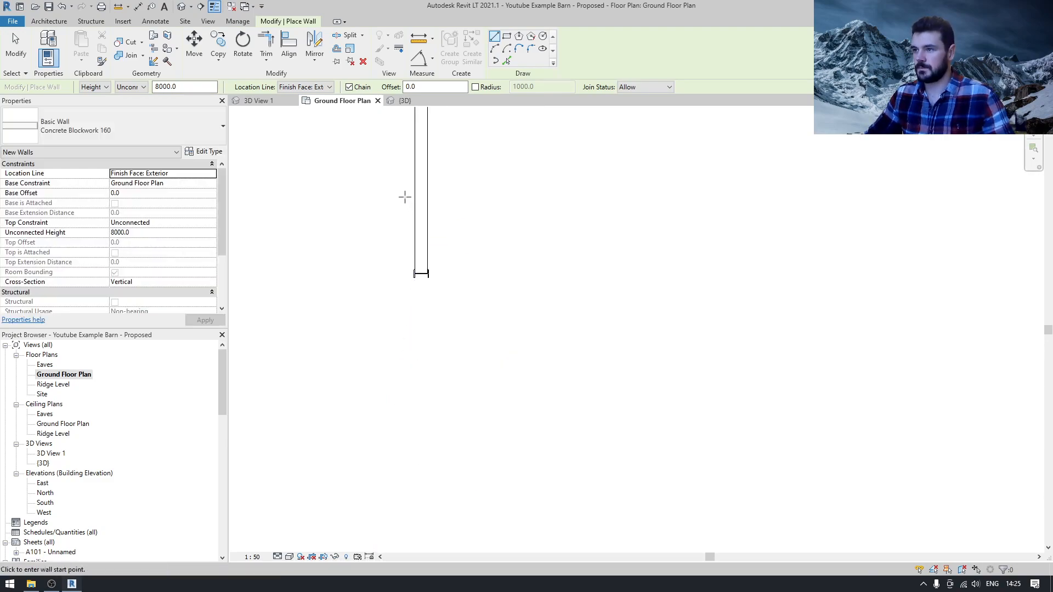
pyautogui.click(322, 123)
pyautogui.scroll(3, 439, 288)
pyautogui.click(333, 271)
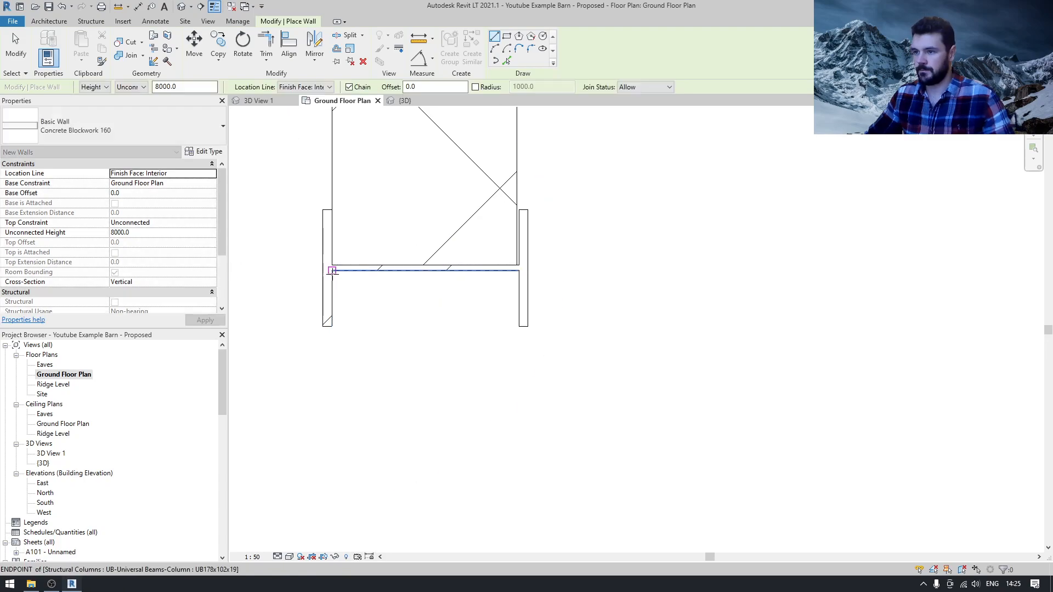
pyautogui.click(471, 259)
pyautogui.moveTo(471, 259); pyautogui.dragTo(383, 235, button='middle')
pyautogui.scroll(-2, 384, 236)
pyautogui.scroll(5, 306, 351)
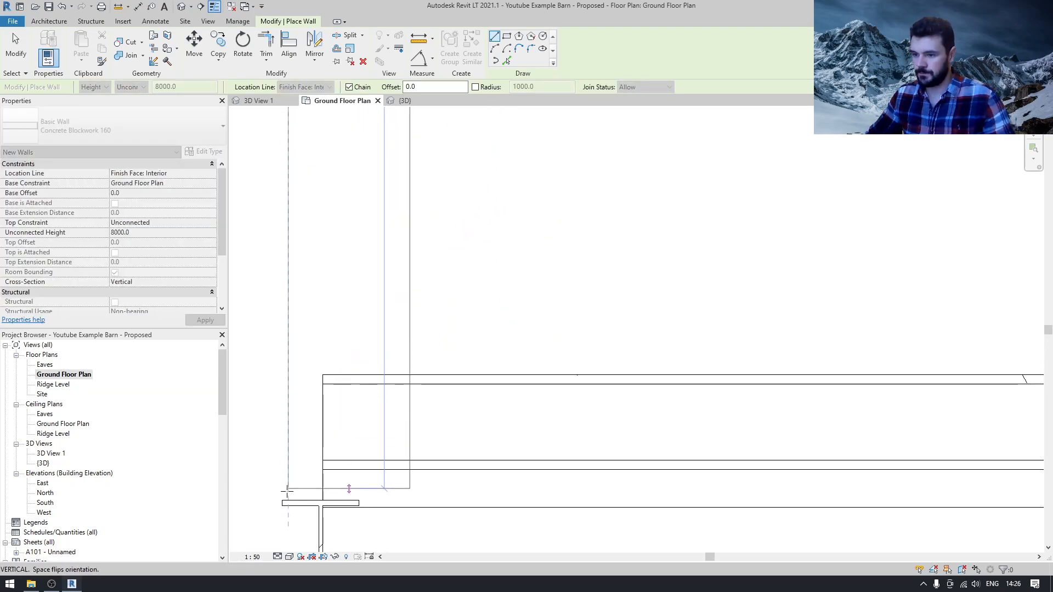
pyautogui.click(287, 501)
pyautogui.press('Escape')
pyautogui.press('Escape')
pyautogui.scroll(-2, 431, 409)
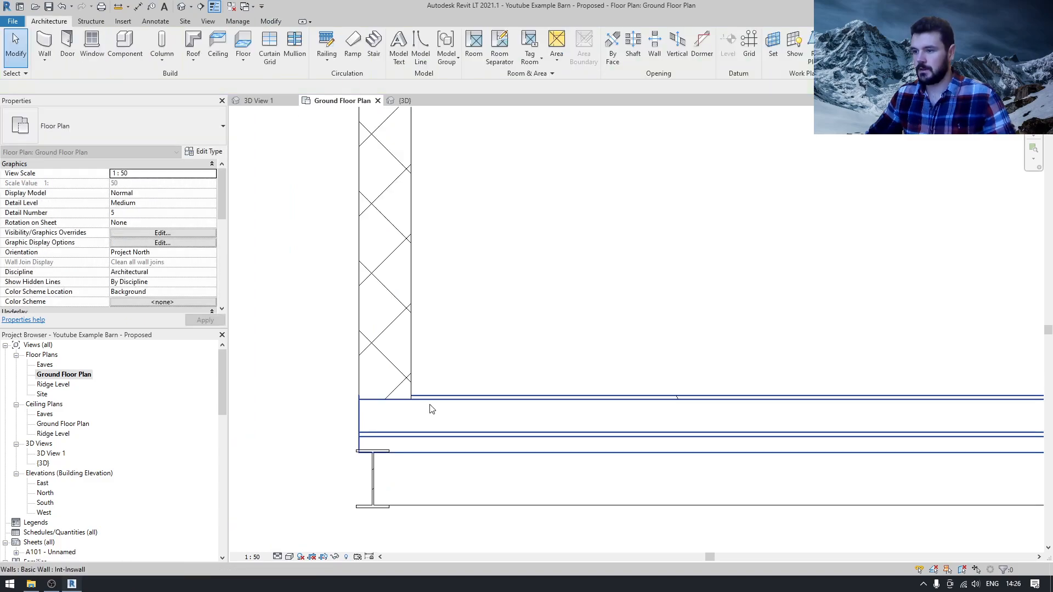
# Pull the lower Int-Inswall's end back from the new blockwork wall and stretch that blockwork to the corner column
pyautogui.click(350, 355)
pyautogui.moveTo(334, 401); pyautogui.dragTo(424, 400)
pyautogui.click(353, 376)
pyautogui.click(332, 346)
pyautogui.moveTo(308, 367); pyautogui.dragTo(308, 395)
pyautogui.press('Escape')
pyautogui.scroll(-1, 337, 548)
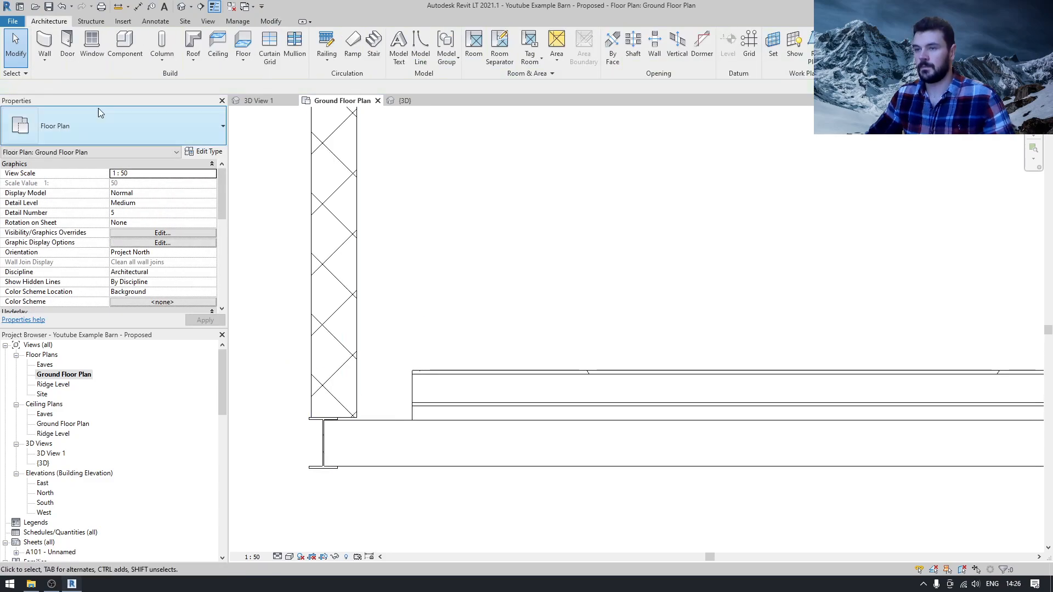
# Choose the Int-Inswall type for a new wall lining the open end's blockwork
pyautogui.click(45, 43)
pyautogui.click(80, 117)
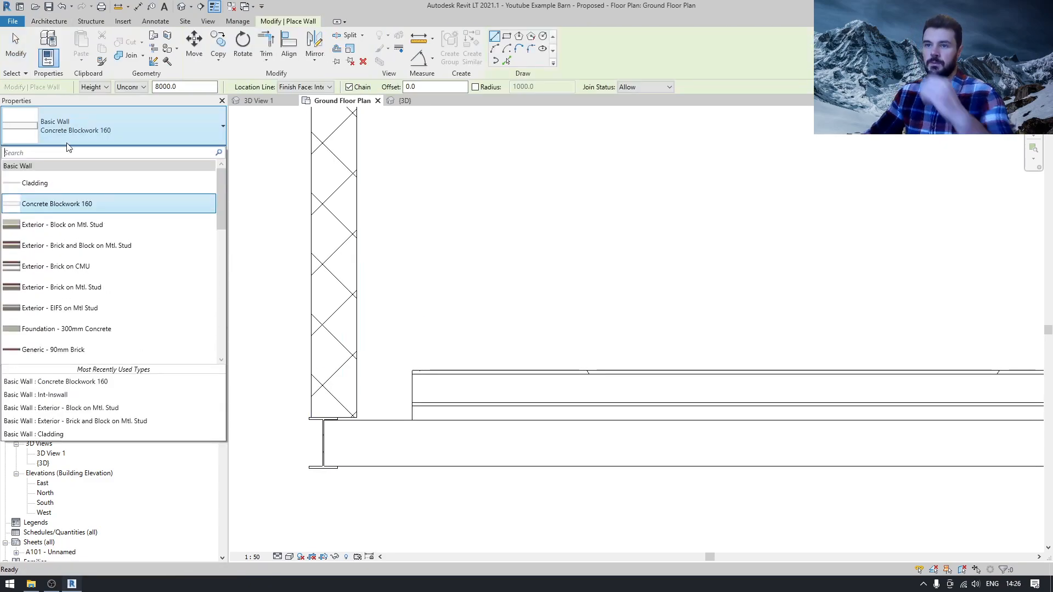
pyautogui.scroll(-8, 162, 241)
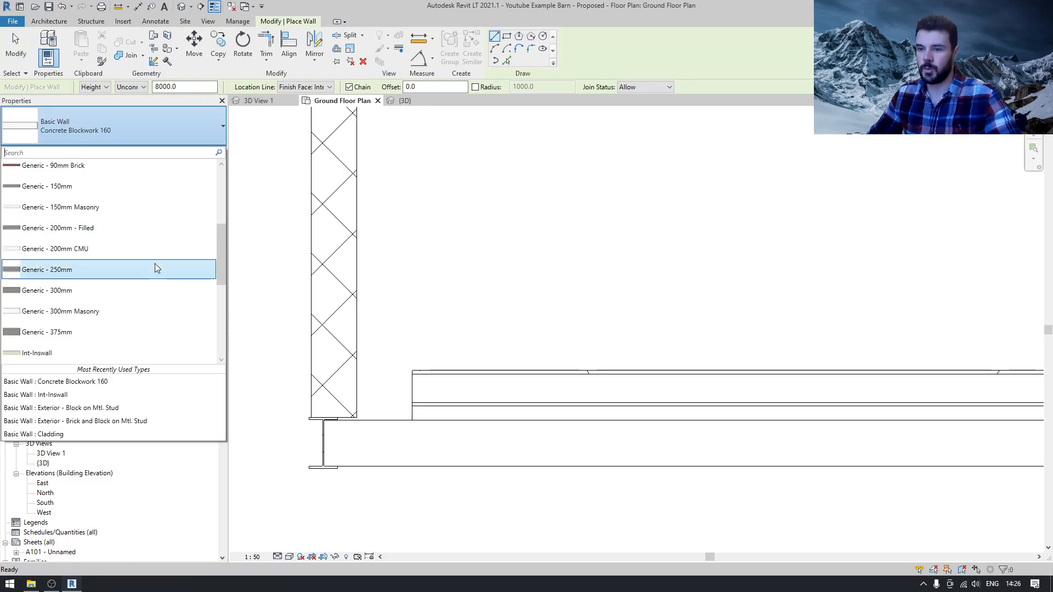
pyautogui.scroll(3, 159, 269)
pyautogui.scroll(4, 160, 266)
pyautogui.scroll(-5, 161, 258)
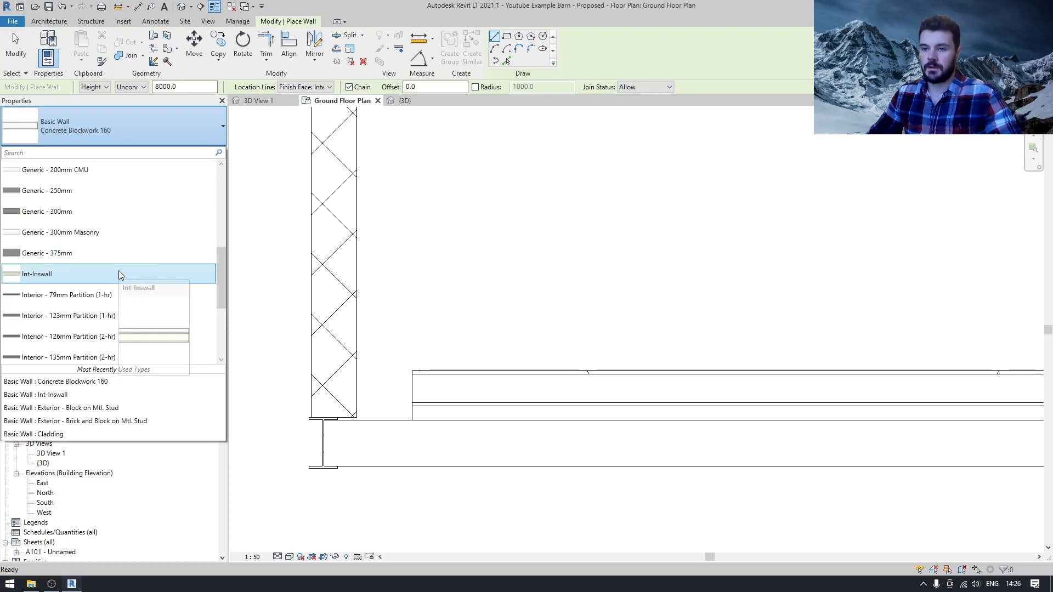
pyautogui.press('Escape')
pyautogui.scroll(4, 351, 414)
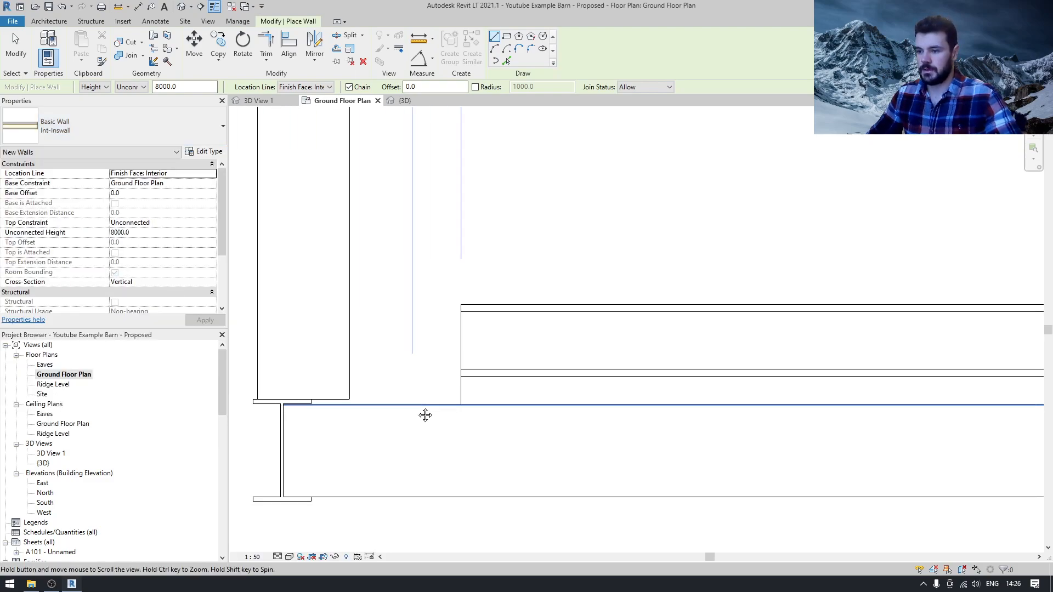
pyautogui.click(354, 291)
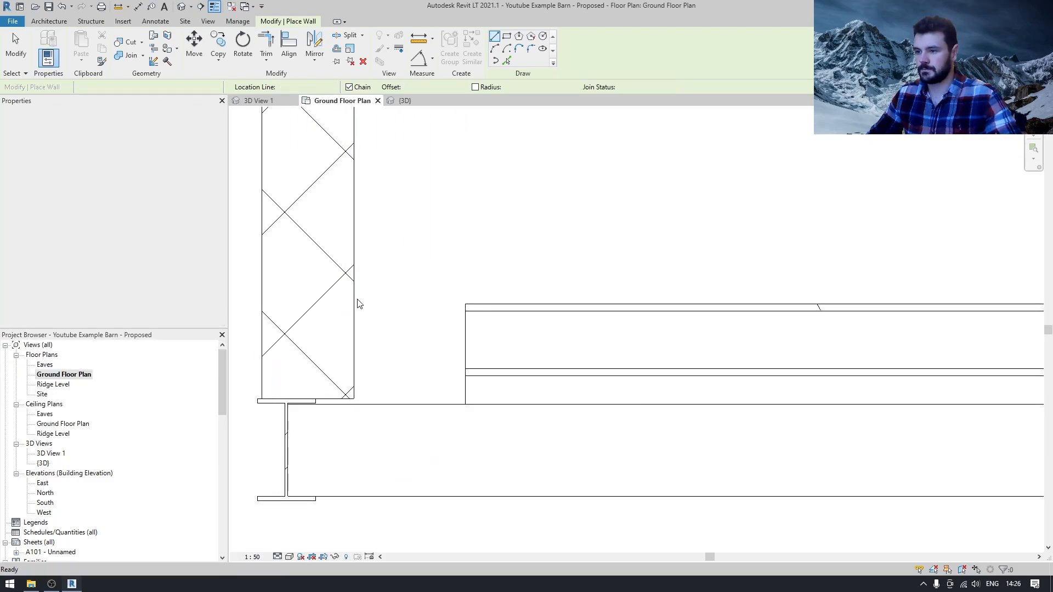
pyautogui.press('Escape')
pyautogui.press('Escape')
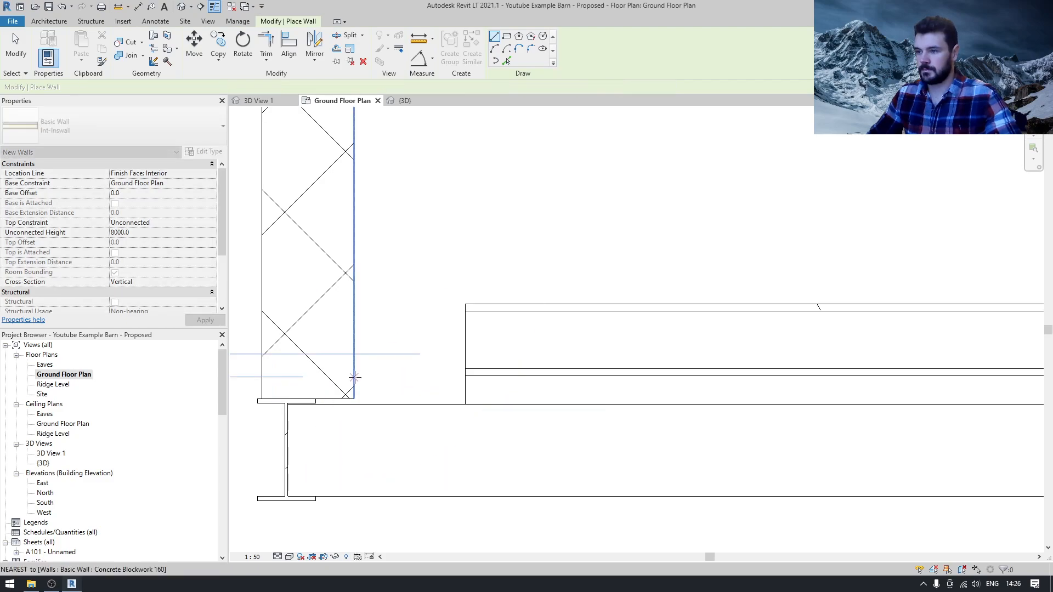
# With the location line at Finish Face: Exterior, draw the Int-Inswall along the end blockwork's inner face from the lower to the upper corner
pyautogui.click(295, 87)
pyautogui.click(301, 114)
pyautogui.click(357, 321)
pyautogui.scroll(-4, 357, 322)
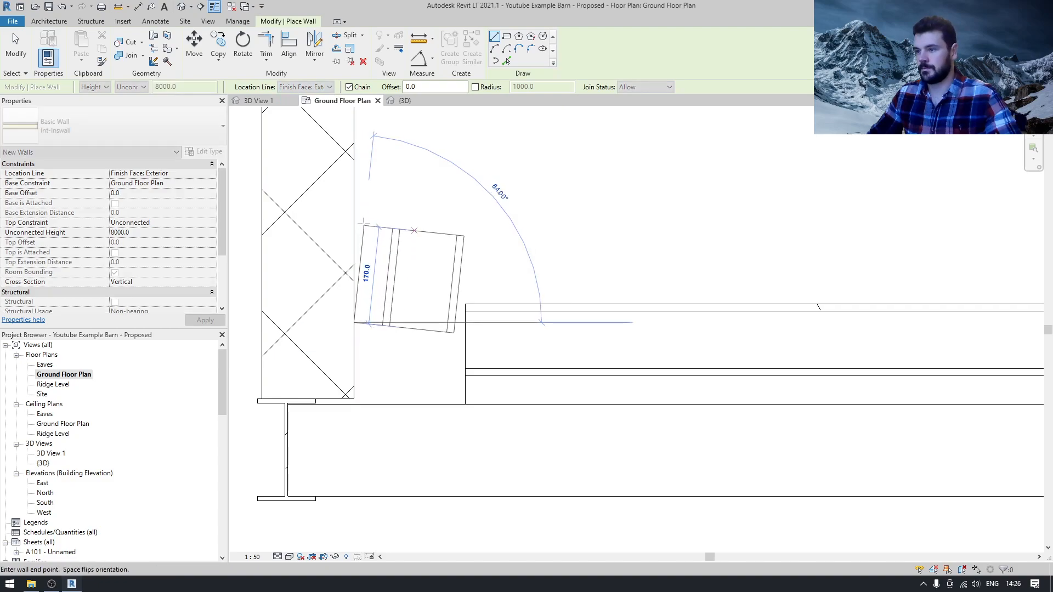
pyautogui.moveTo(384, 390); pyautogui.dragTo(364, 435, button='middle')
pyautogui.click(341, 235)
pyautogui.moveTo(341, 236); pyautogui.dragTo(391, 394, button='middle')
pyautogui.press('Escape')
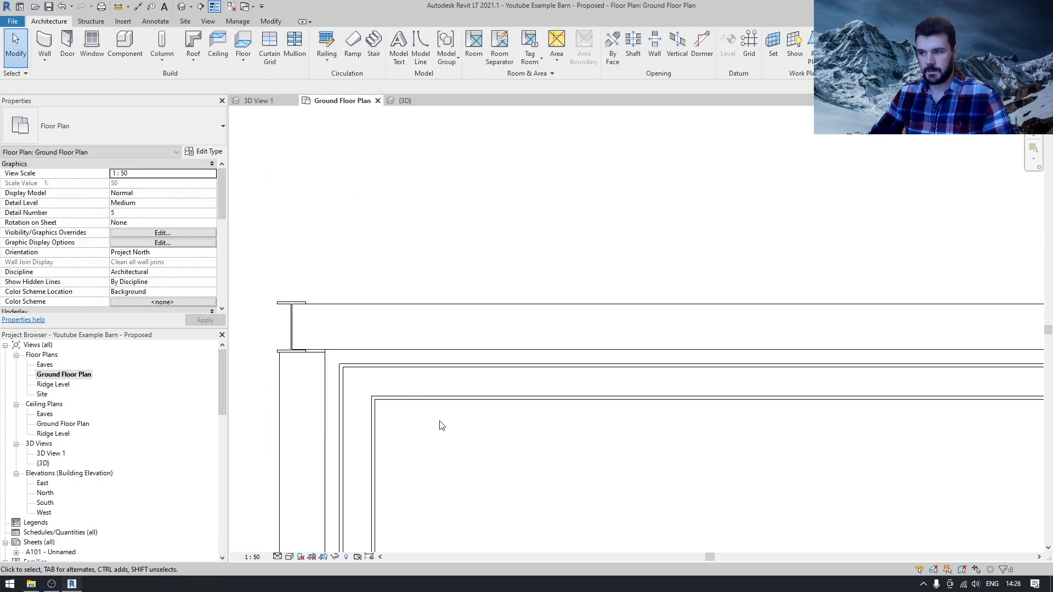
# Trim the Int-Inswall lining walls so they meet in corners, including the upper corner at the door end
pyautogui.press('t')
pyautogui.press('r')
pyautogui.moveTo(382, 174); pyautogui.dragTo(364, 332, button='middle')
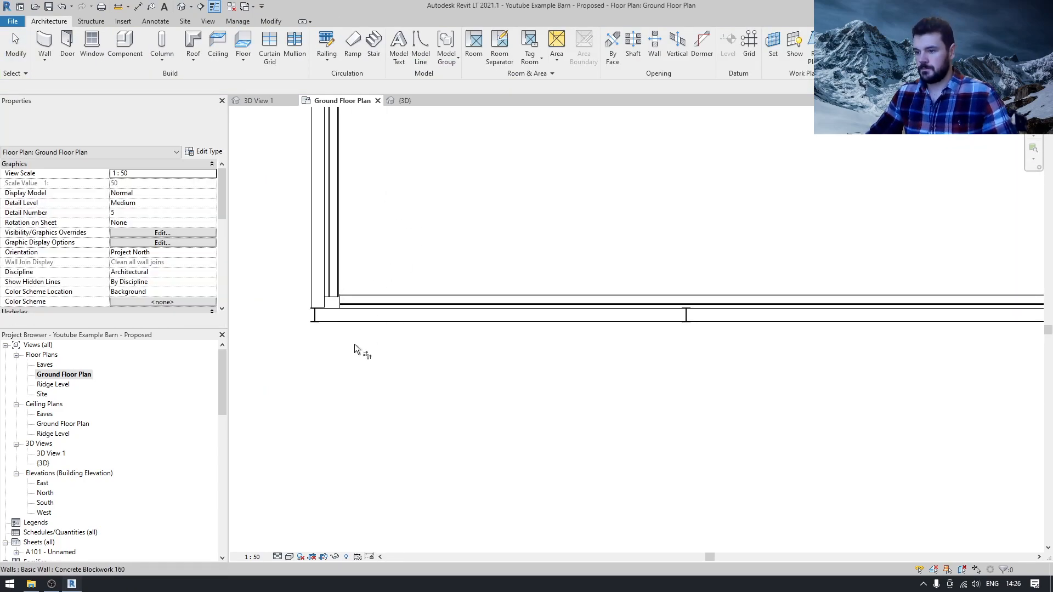
pyautogui.press('Escape')
pyautogui.moveTo(354, 286); pyautogui.dragTo(204, 418, button='middle')
pyautogui.scroll(1, 615, 396)
pyautogui.press('t')
pyautogui.press('r')
pyautogui.scroll(3, 657, 424)
pyautogui.moveTo(530, 236); pyautogui.dragTo(508, 589, button='middle')
pyautogui.scroll(3, 552, 331)
pyautogui.click(542, 375)
pyautogui.click(518, 357)
pyautogui.press('Escape')
pyautogui.press('Escape')
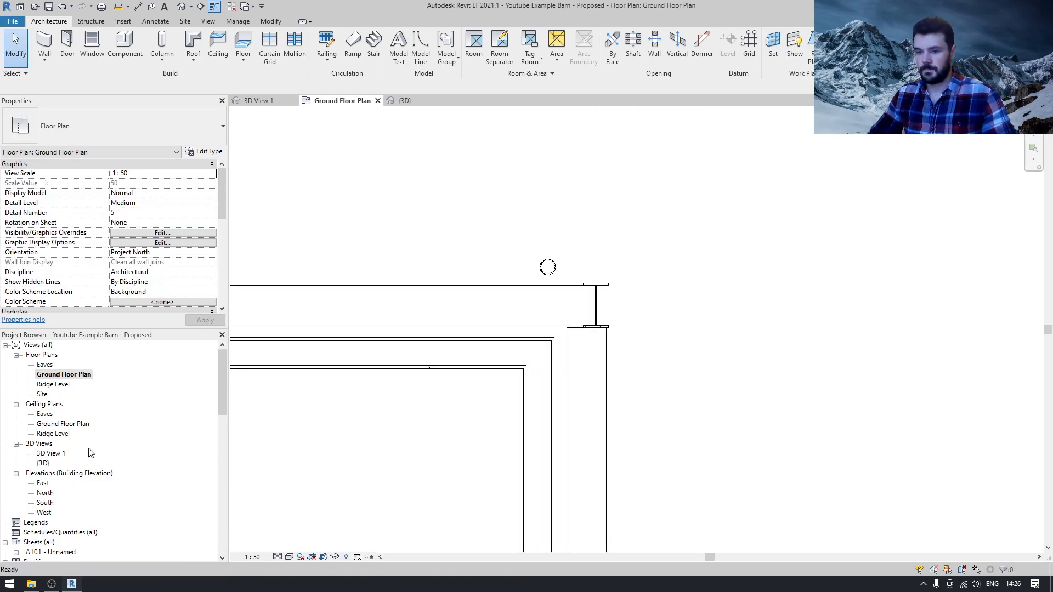
# In the {3D} view, set the unconnected height of the tall walls at the open end to 2100 mm
pyautogui.doubleClick(44, 463)
pyautogui.keyDown('shift'); pyautogui.moveTo(351, 378); pyautogui.dragTo(285, 385, button='middle'); pyautogui.keyUp('shift')
pyautogui.moveTo(316, 267); pyautogui.dragTo(402, 421, button='middle')
pyautogui.click(469, 199)
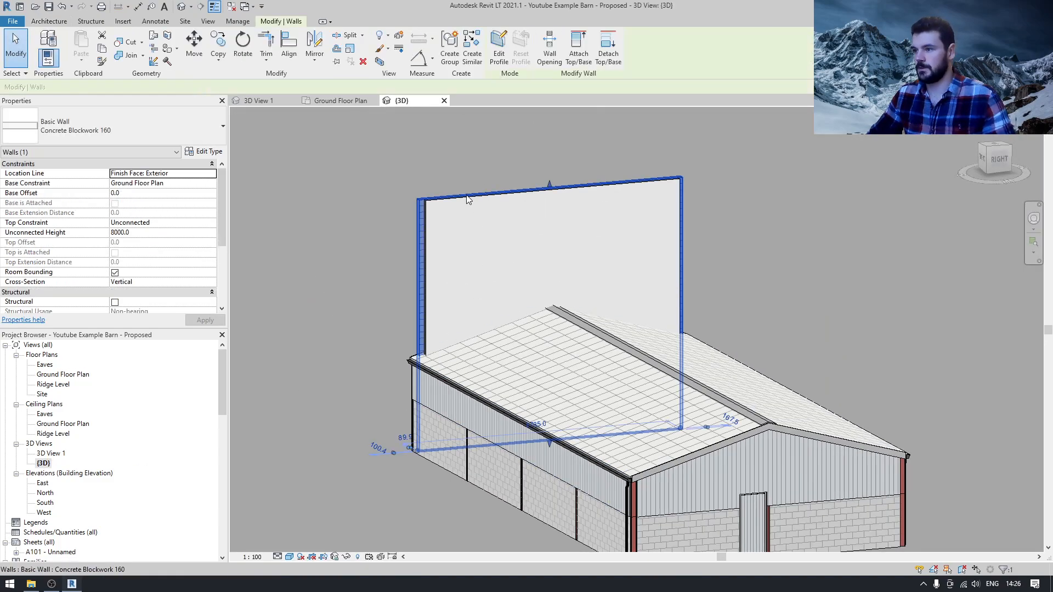
pyautogui.keyDown('ctrl'); pyautogui.click(430, 208); pyautogui.keyUp('ctrl')
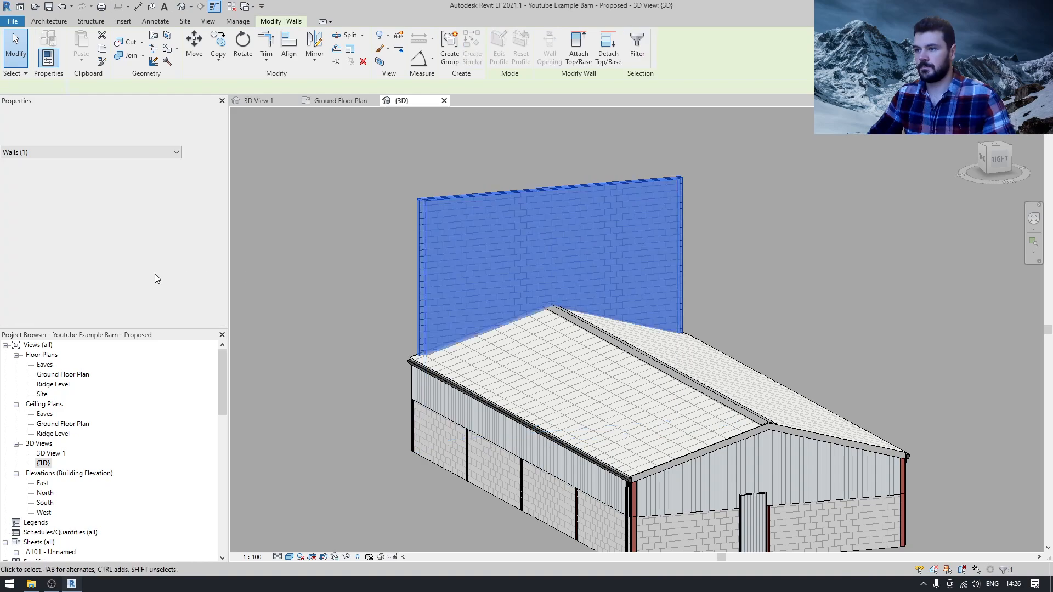
pyautogui.click(149, 233)
pyautogui.write('2100')
pyautogui.press('Return')
pyautogui.click(362, 299)
# Stretch the bottom of the open end's gable Cladding wall down over the gap above the blockwork
pyautogui.keyDown('shift'); pyautogui.moveTo(476, 339); pyautogui.dragTo(731, 344, button='middle'); pyautogui.keyUp('shift')
pyautogui.moveTo(587, 459); pyautogui.dragTo(526, 227, button='middle')
pyautogui.scroll(3, 467, 217)
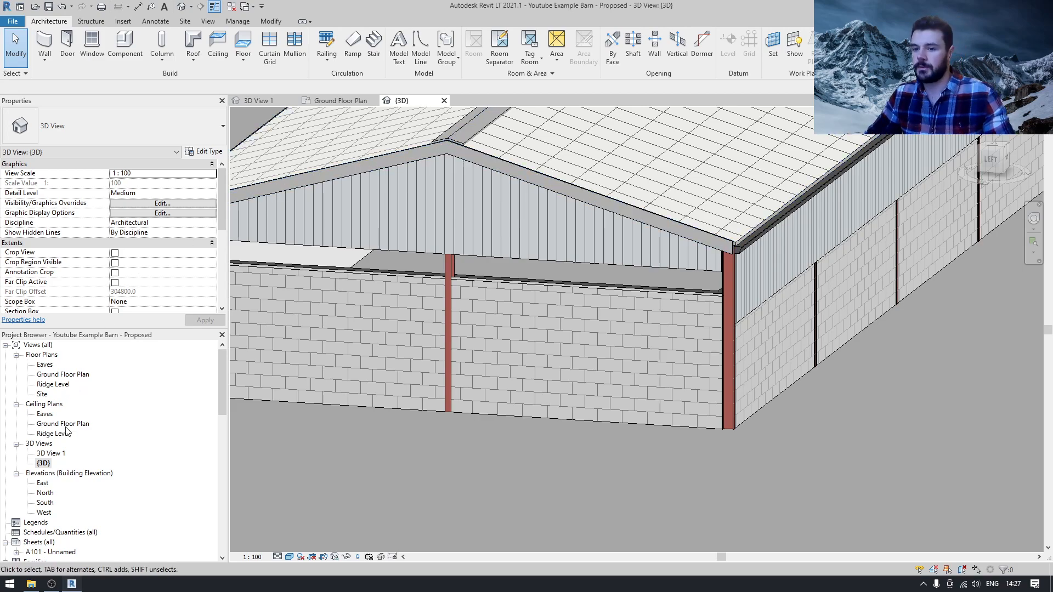
pyautogui.keyDown('shift'); pyautogui.moveTo(521, 323); pyautogui.dragTo(379, 305, button='middle'); pyautogui.keyUp('shift')
pyautogui.moveTo(406, 303); pyautogui.dragTo(658, 292, button='middle')
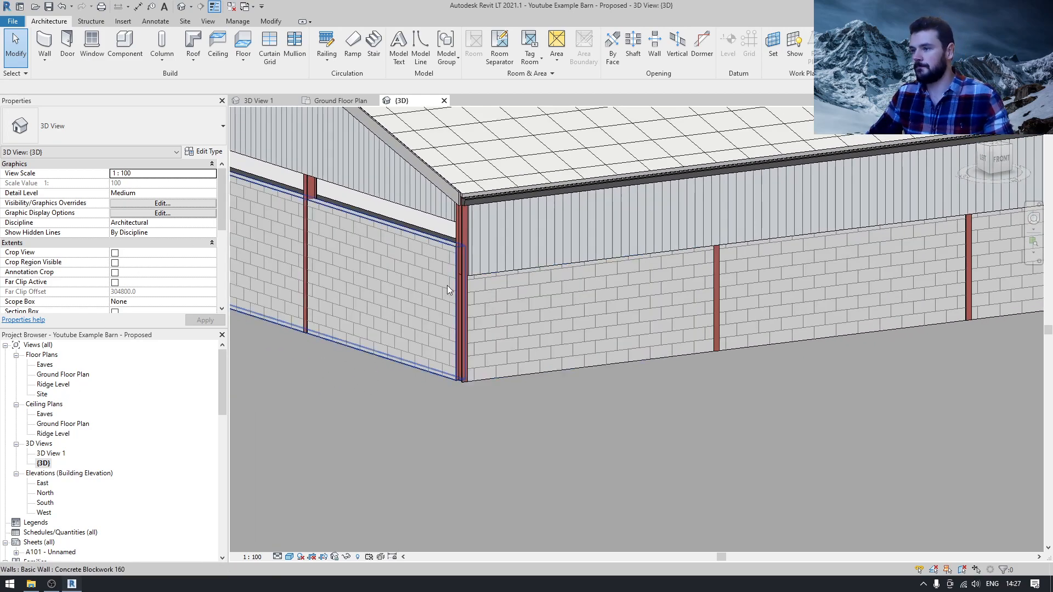
pyautogui.keyDown('shift'); pyautogui.moveTo(439, 281); pyautogui.dragTo(525, 329, button='middle'); pyautogui.keyUp('shift')
pyautogui.click(565, 284)
pyautogui.keyDown('shift'); pyautogui.moveTo(565, 287); pyautogui.dragTo(596, 268, button='middle'); pyautogui.keyUp('shift')
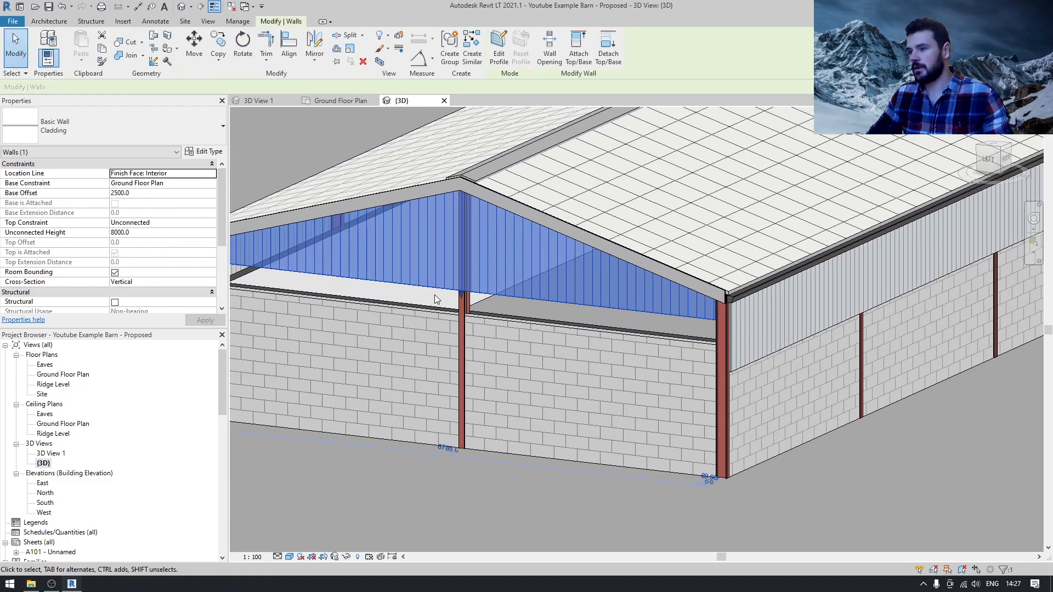
pyautogui.moveTo(461, 296); pyautogui.dragTo(455, 363)
# Align the gable cladding's bottom edge with the bottom edge of the adjoining side cladding
pyautogui.click(289, 47)
pyautogui.scroll(4, 805, 393)
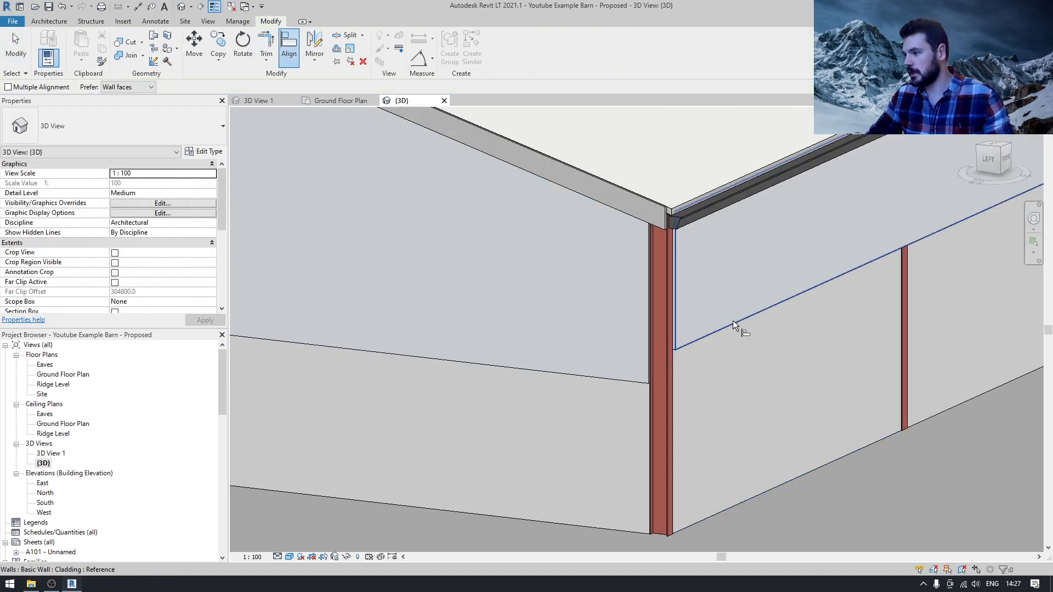
pyautogui.click(734, 323)
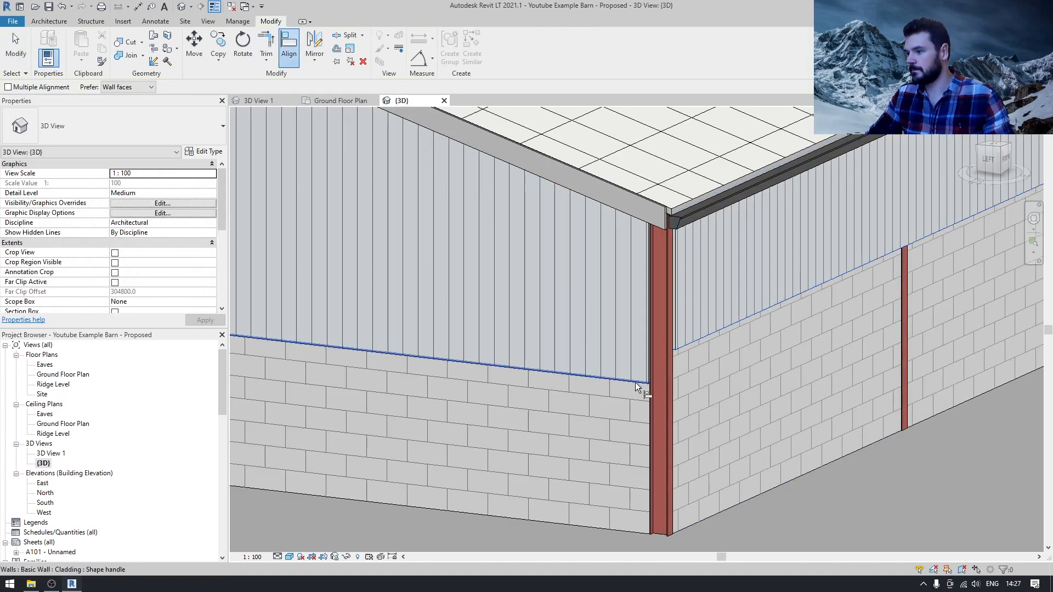
pyautogui.click(603, 364)
pyautogui.press('Escape')
pyautogui.press('Escape')
# Examine the side cladding, the corners and the long sides of the barn from around the 3D model
pyautogui.scroll(-6, 637, 362)
pyautogui.keyDown('shift'); pyautogui.moveTo(646, 357); pyautogui.dragTo(717, 282, button='middle'); pyautogui.keyUp('shift')
pyautogui.scroll(5, 646, 347)
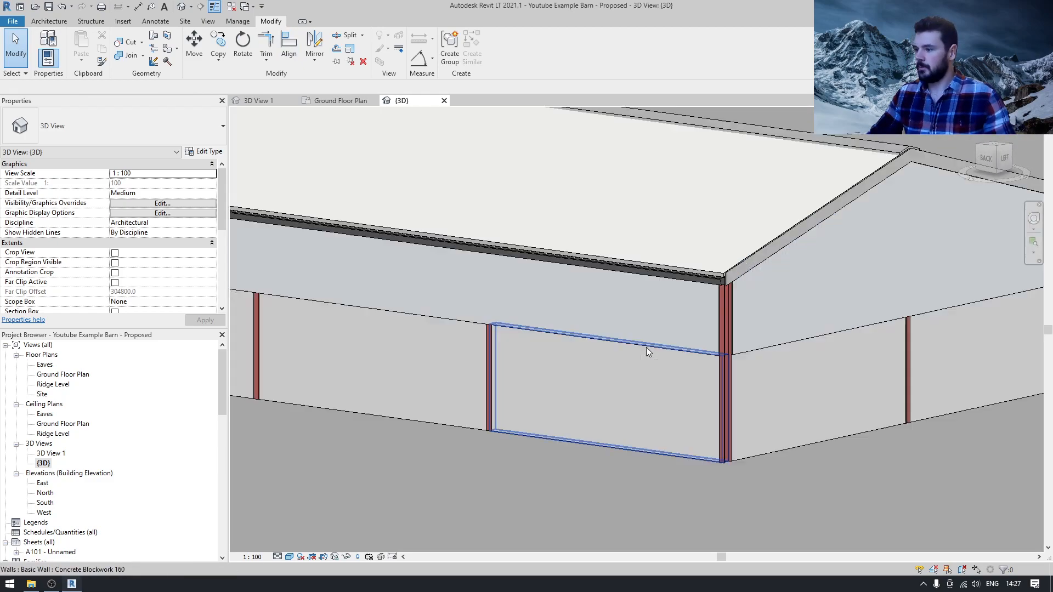
pyautogui.click(614, 338)
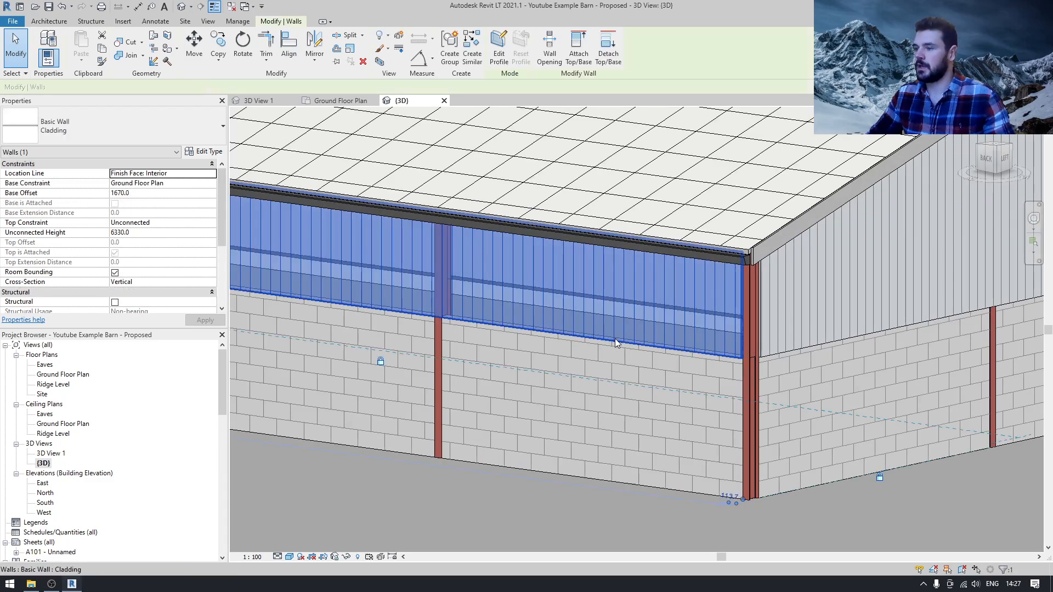
pyautogui.keyDown('shift'); pyautogui.moveTo(614, 338); pyautogui.dragTo(497, 351, button='middle'); pyautogui.keyUp('shift')
pyautogui.scroll(-2, 582, 353)
pyautogui.press('Escape')
pyautogui.scroll(-3, 711, 348)
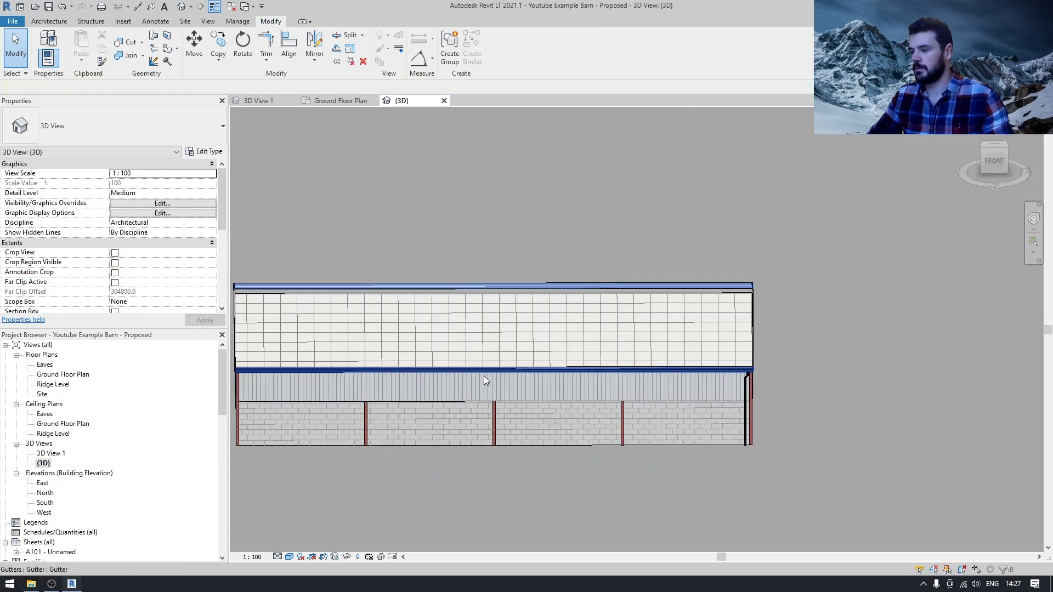
pyautogui.scroll(3, 624, 368)
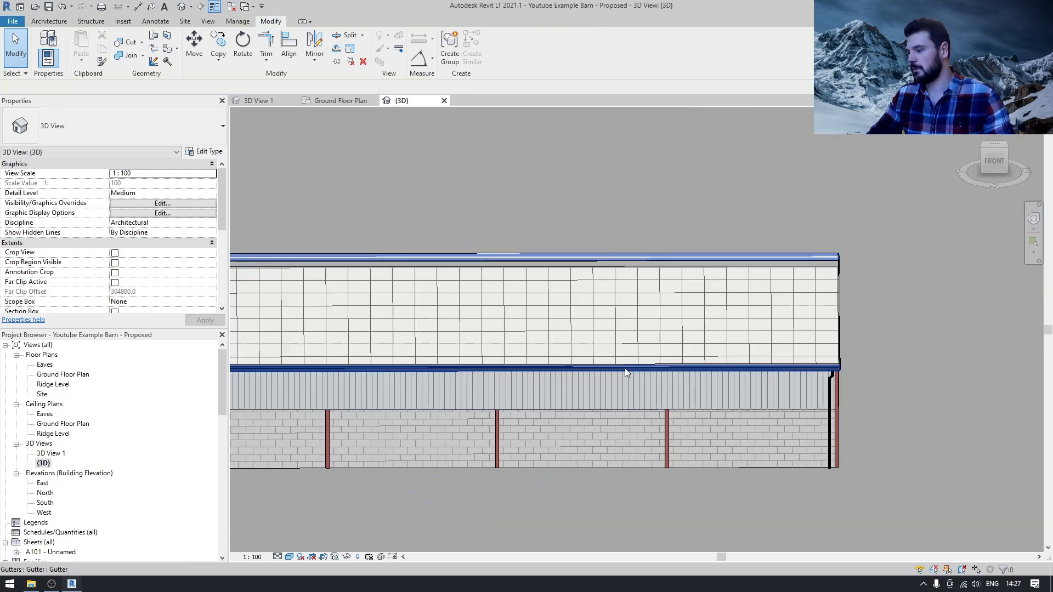
pyautogui.keyDown('shift'); pyautogui.moveTo(624, 368); pyautogui.dragTo(540, 340, button='middle'); pyautogui.keyUp('shift')
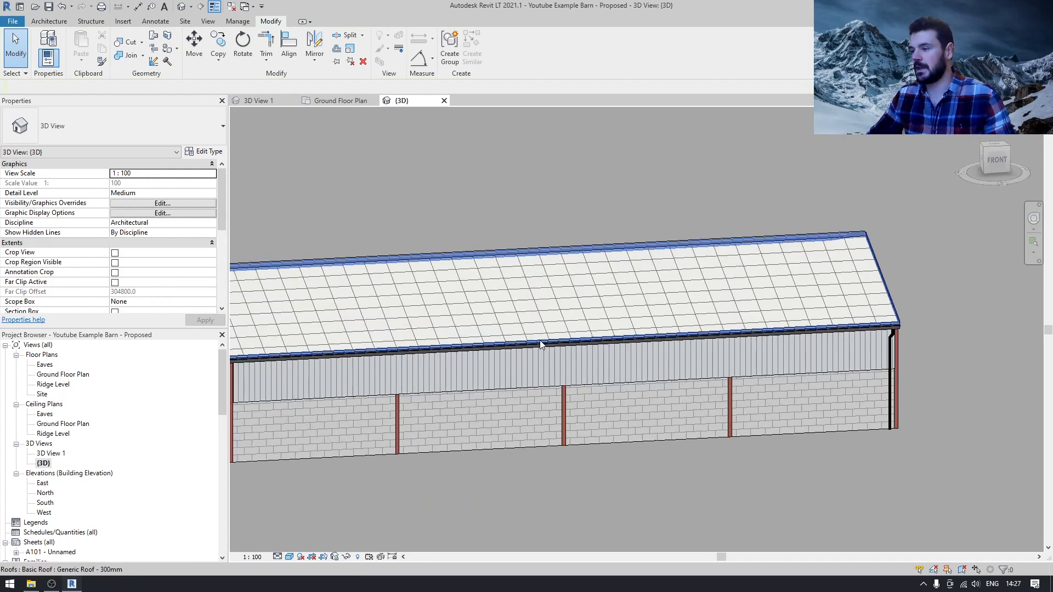
pyautogui.keyDown('shift'); pyautogui.moveTo(482, 363); pyautogui.dragTo(482, 306, button='middle'); pyautogui.keyUp('shift')
pyautogui.scroll(-1, 551, 392)
# In the Ground Floor Plan, join the Int-Inswall lining to the blockwork wall at the door
pyautogui.doubleClick(63, 374)
pyautogui.scroll(-3, 540, 258)
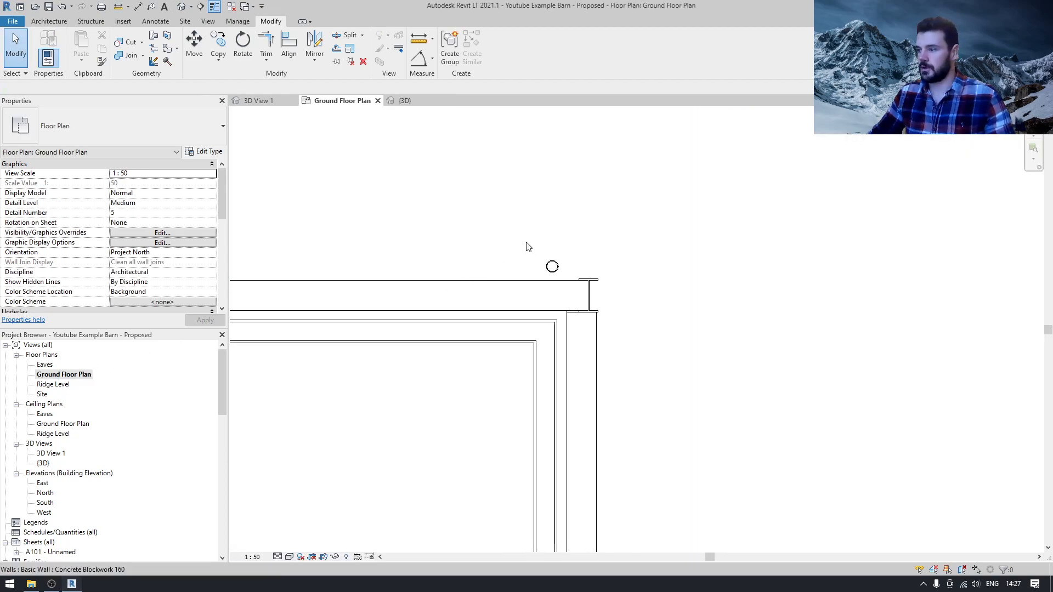
pyautogui.scroll(-3, 607, 313)
pyautogui.scroll(6, 768, 352)
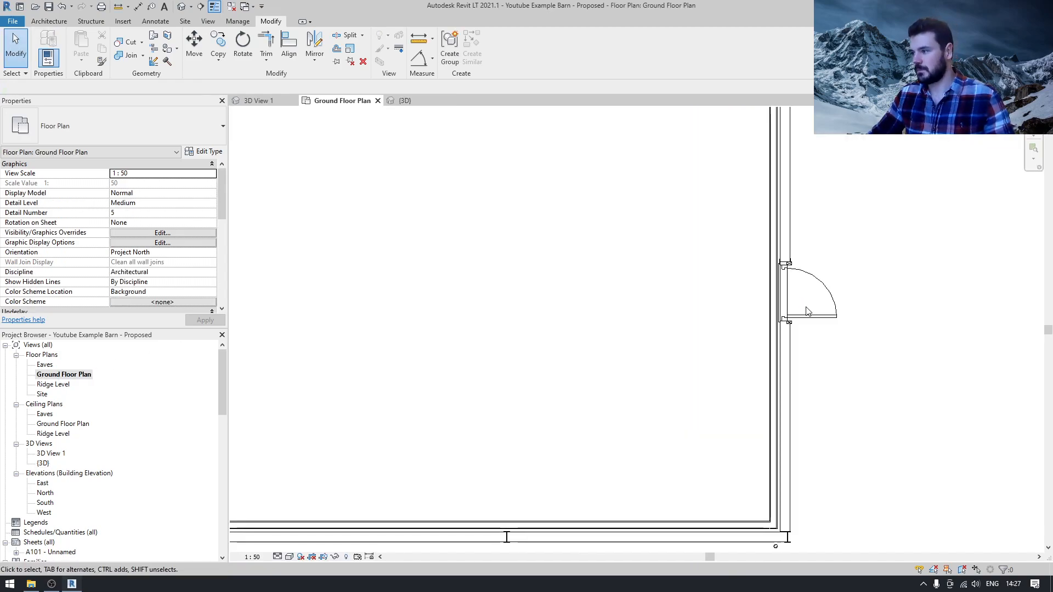
pyautogui.click(115, 60)
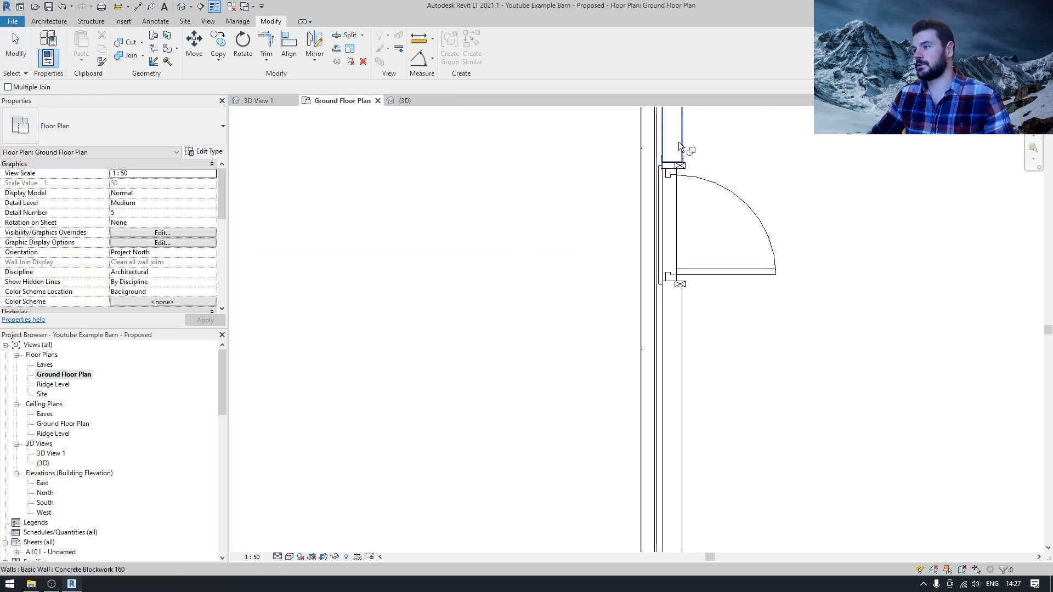
pyautogui.click(656, 231)
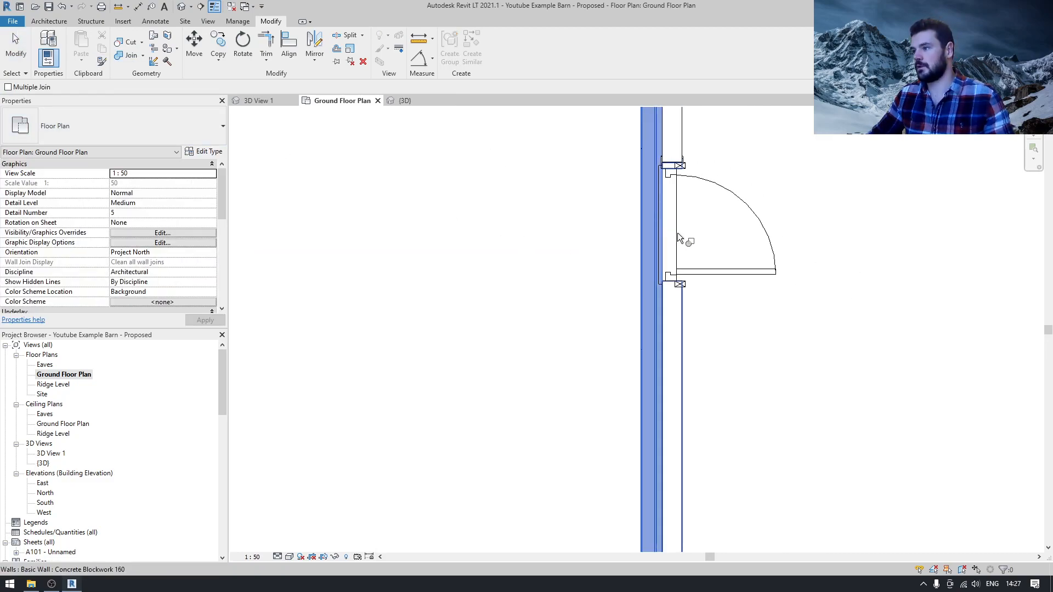
pyautogui.click(677, 233)
pyautogui.press('Escape')
pyautogui.click(670, 251)
pyautogui.press('Escape')
# Set the floor plan's detail level to Coarse and check the walls along the plan
pyautogui.click(277, 557)
pyautogui.click(284, 521)
pyautogui.scroll(-5, 442, 395)
pyautogui.moveTo(418, 338); pyautogui.dragTo(678, 308, button='middle')
pyautogui.scroll(5, 637, 154)
pyautogui.scroll(3, 571, 169)
pyautogui.scroll(-8, 566, 189)
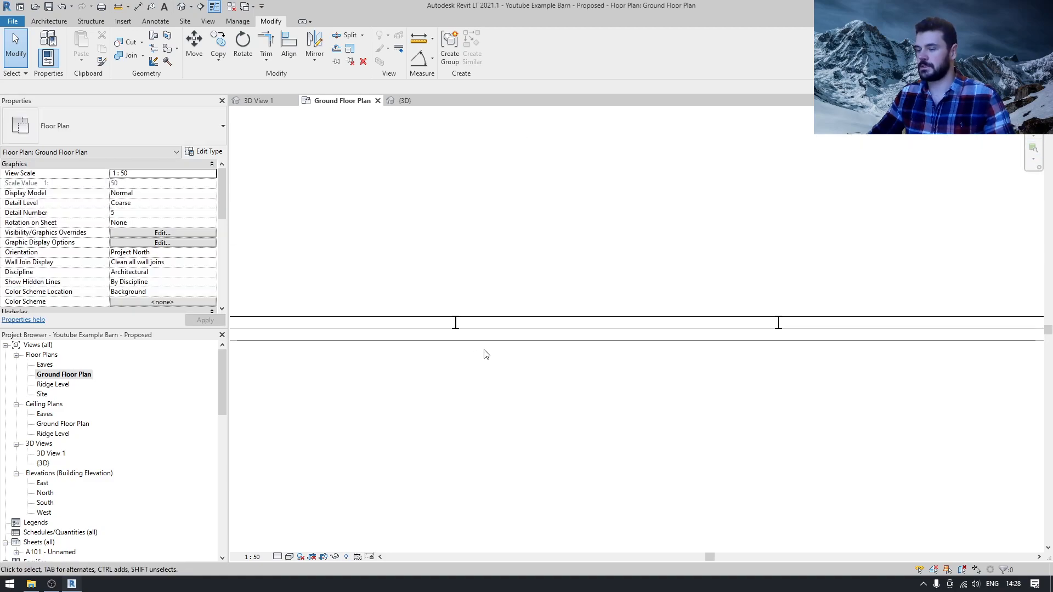
pyautogui.scroll(5, 459, 395)
pyautogui.moveTo(466, 378); pyautogui.dragTo(479, 466, button='middle')
pyautogui.scroll(-2, 494, 236)
pyautogui.moveTo(494, 236); pyautogui.dragTo(450, 417, button='middle')
pyautogui.moveTo(332, 148); pyautogui.dragTo(331, 344, button='middle')
# Start a new wall with the Interior - 123mm Partition (1-hr) type
pyautogui.click(48, 21)
pyautogui.click(38, 44)
pyautogui.click(118, 129)
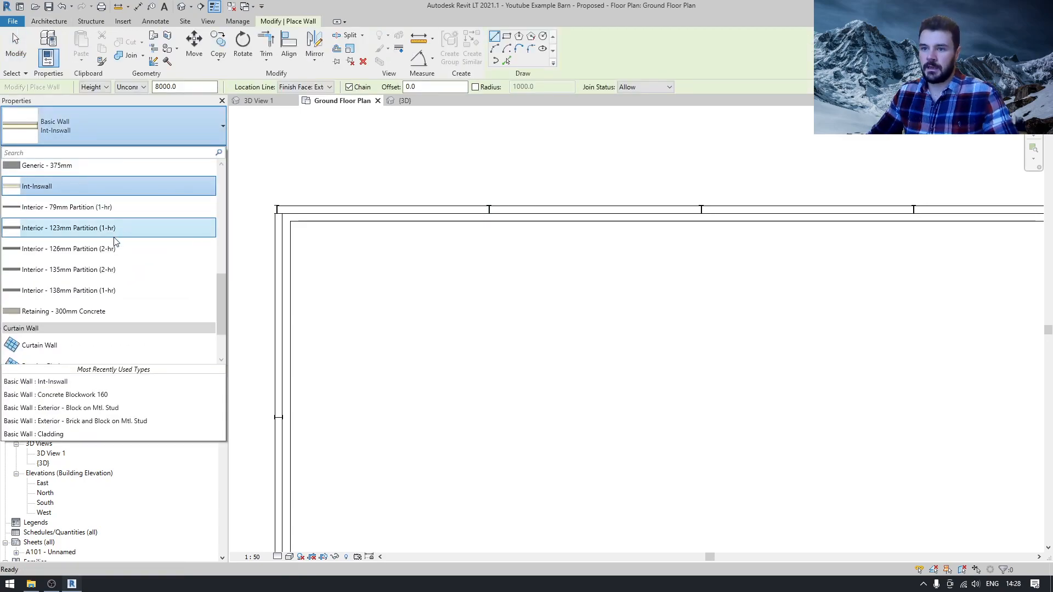
pyautogui.scroll(3, 139, 220)
pyautogui.scroll(3, 115, 311)
pyautogui.scroll(-6, 120, 311)
pyautogui.click(147, 263)
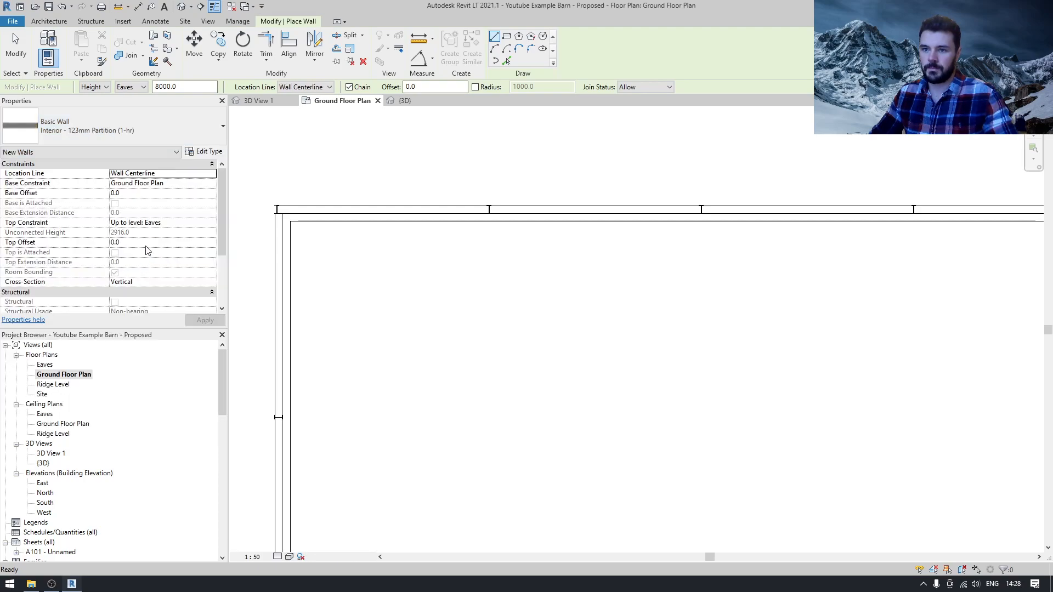
# Duplicate the partition wall type under the name Studwall
pyautogui.click(204, 151)
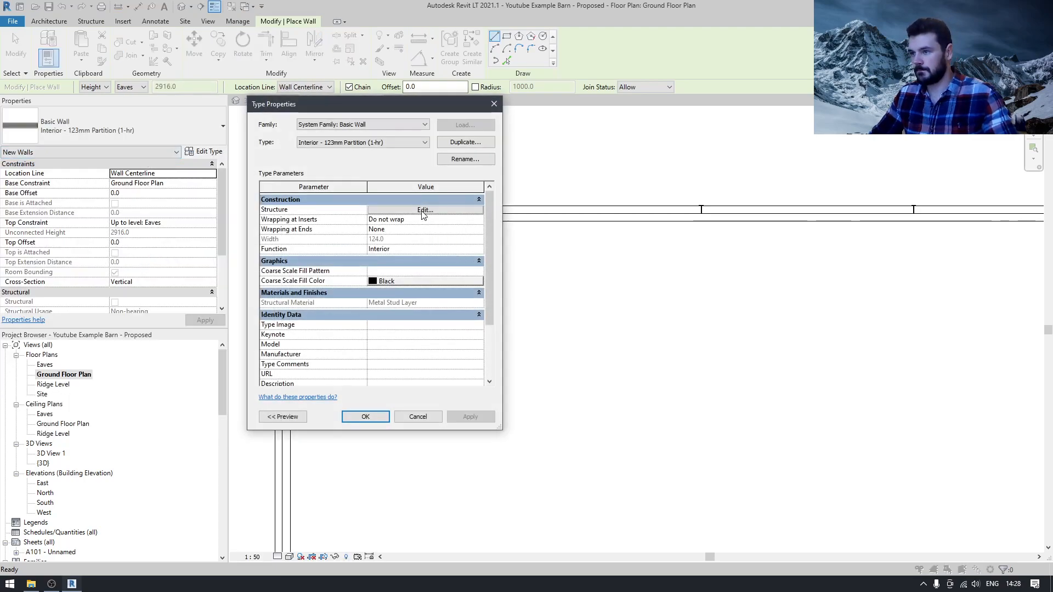
pyautogui.click(466, 145)
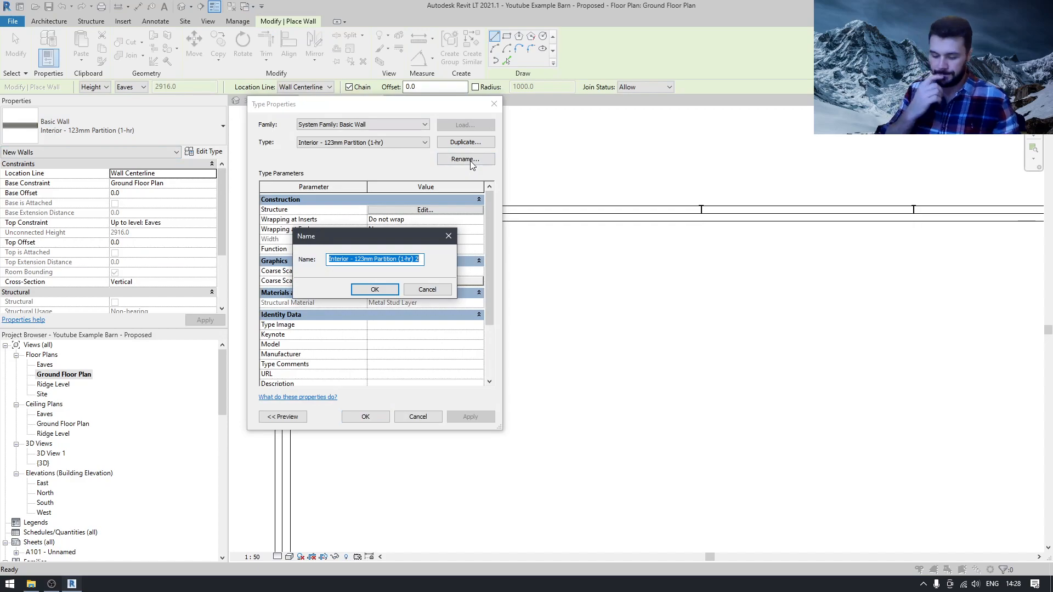
pyautogui.press('BackSpace')
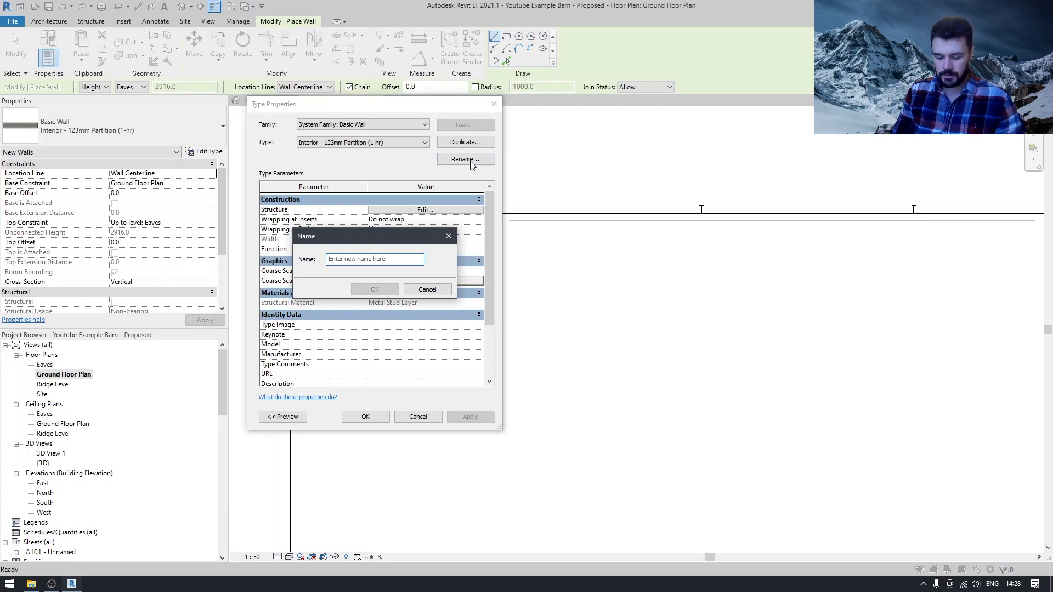
pyautogui.write('Studw')
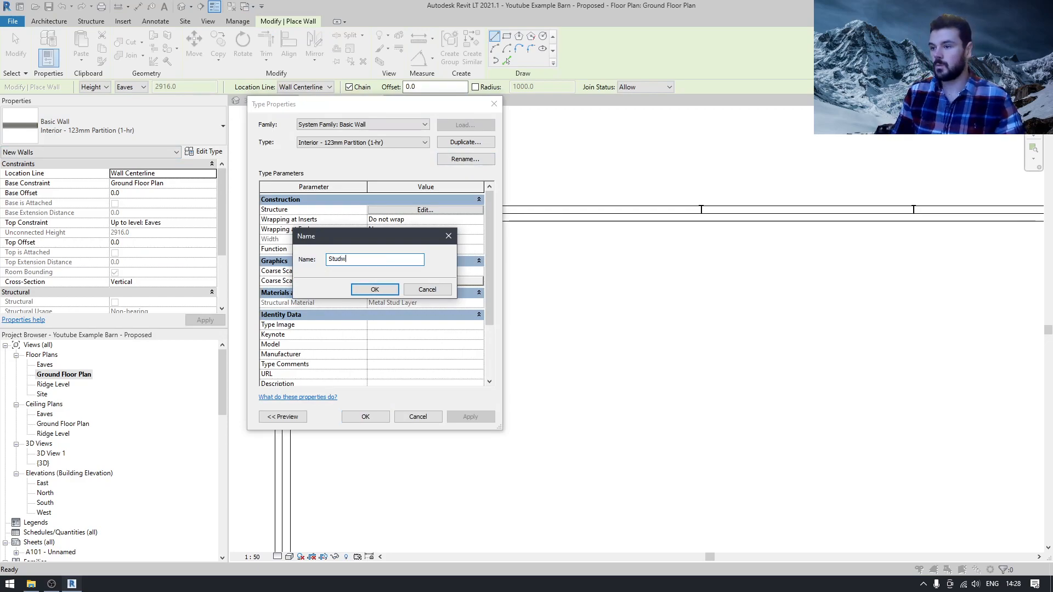
pyautogui.press('Return')
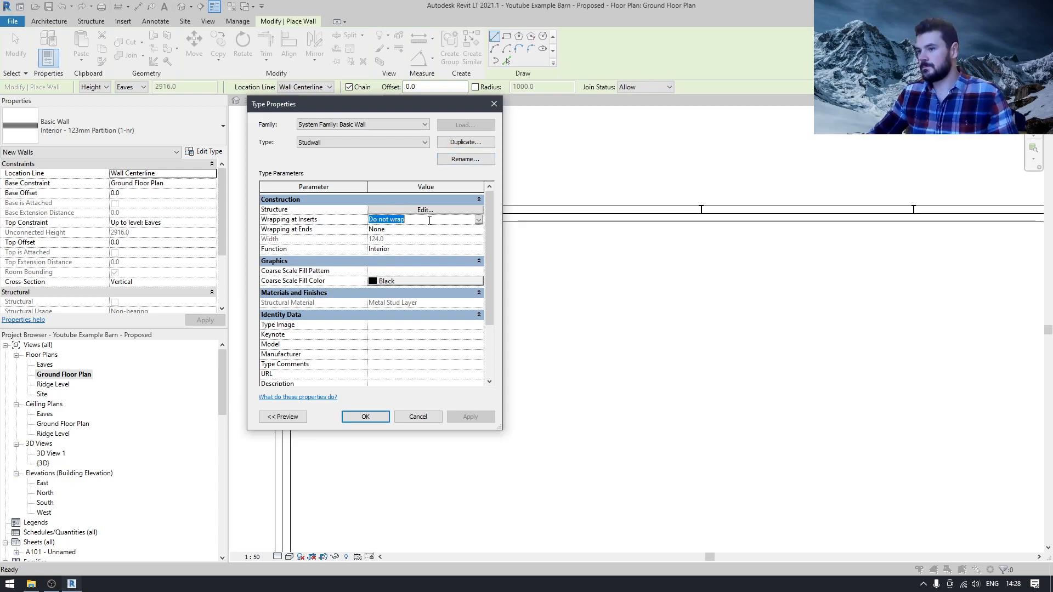
# In the Studwall type's structure, set the Structure [1] layer's material to Softwood, Lumber
pyautogui.click(425, 210)
pyautogui.click(410, 196)
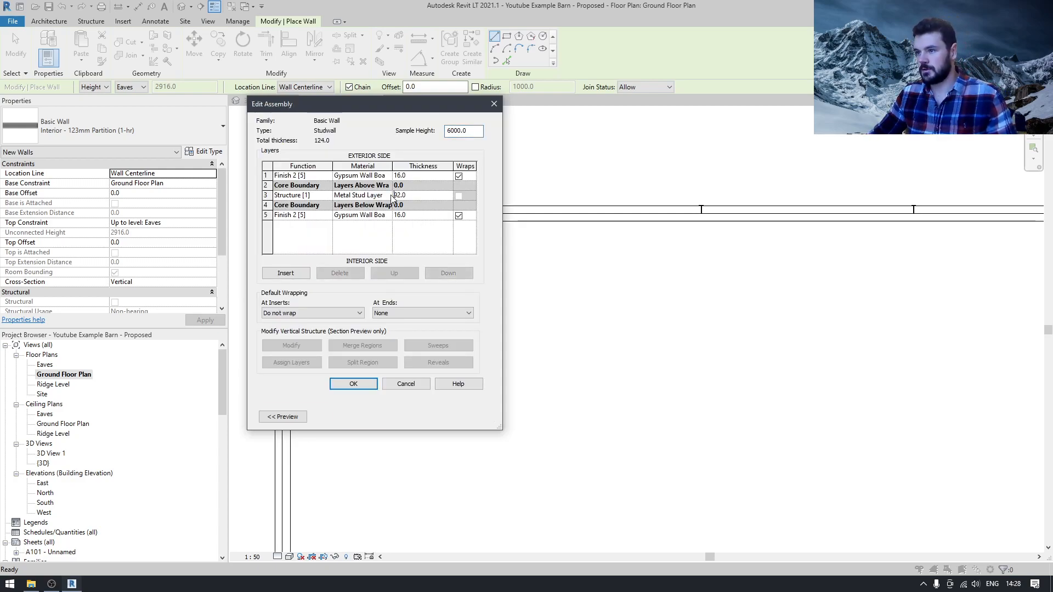
pyautogui.click(387, 195)
pyautogui.click(389, 195)
pyautogui.scroll(-8, 145, 311)
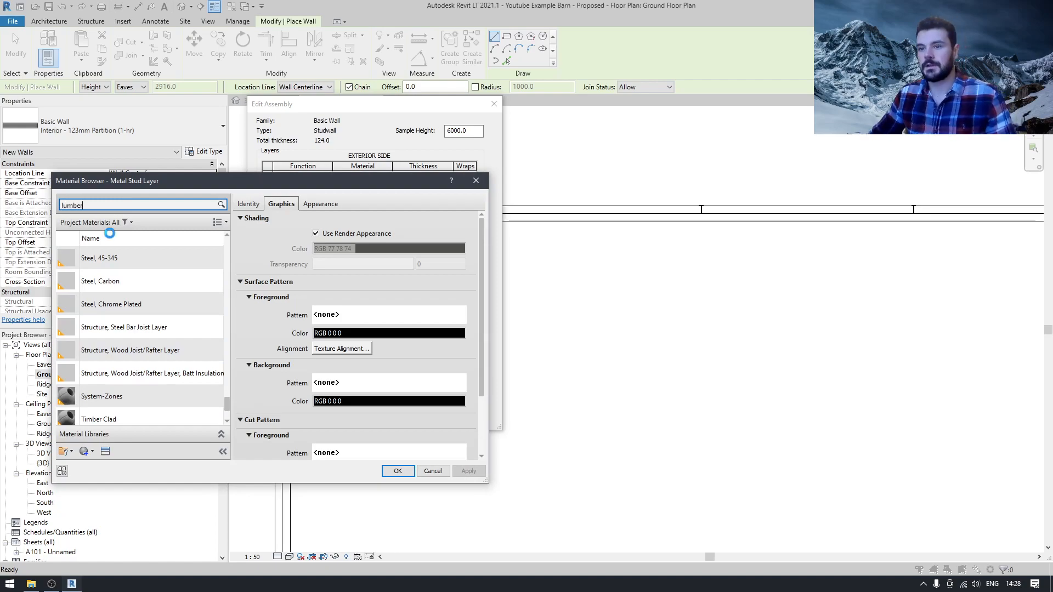
pyautogui.click(127, 273)
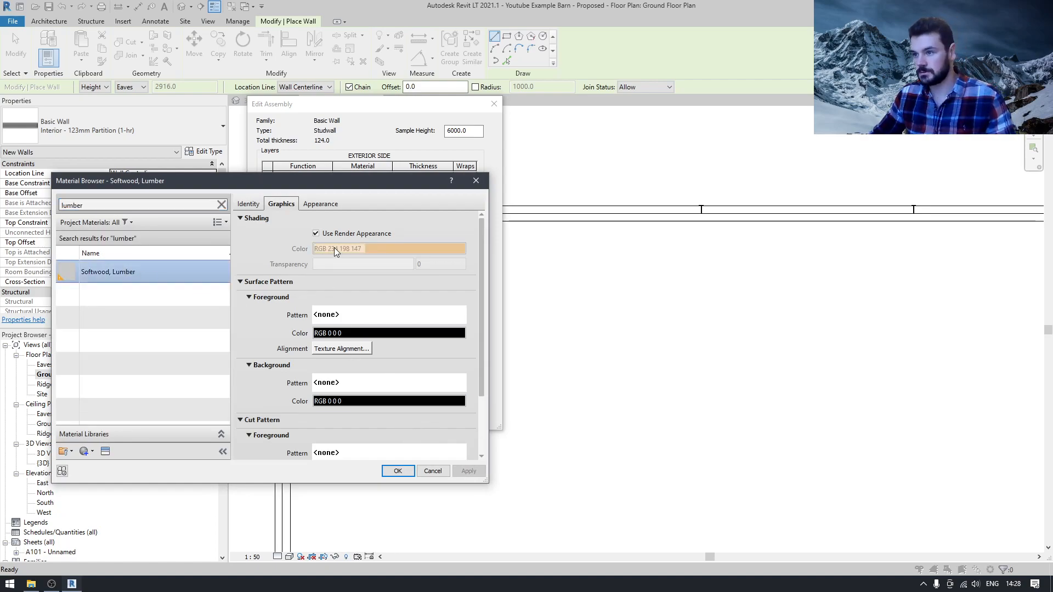
pyautogui.click(399, 469)
# Set the Studwall's structure layer to 100 mm and both gypsum finish layers to 12.5 mm thick, and accept the type
pyautogui.click(427, 196)
pyautogui.write('100')
pyautogui.click(428, 175)
pyautogui.write('12.5')
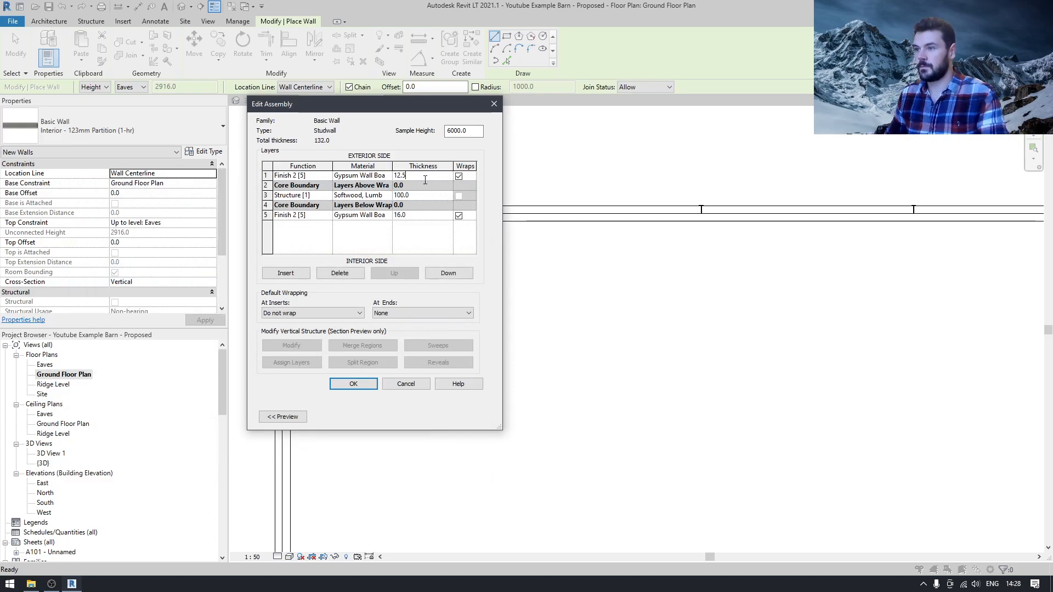
pyautogui.press('Tab')
pyautogui.press('Tab')
pyautogui.press('Tab')
pyautogui.press('Tab')
pyautogui.press('Tab')
pyautogui.press('Tab')
pyautogui.write('12.5')
pyautogui.press('Tab')
pyautogui.click(368, 387)
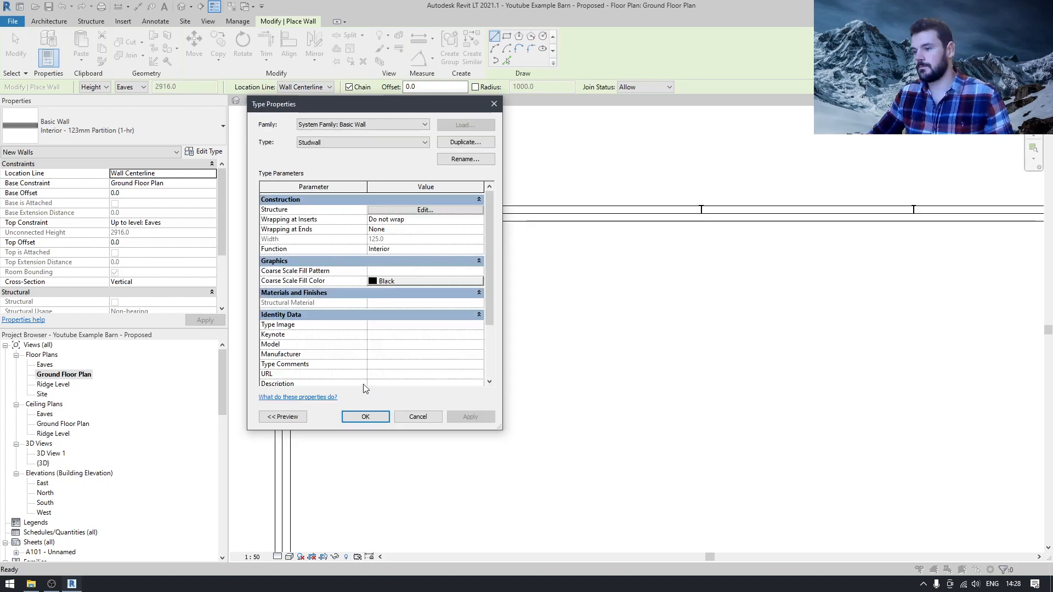
pyautogui.click(365, 417)
# Examine the Ground Floor Plan along the barn's walls and around the entrance door
pyautogui.scroll(-2, 477, 318)
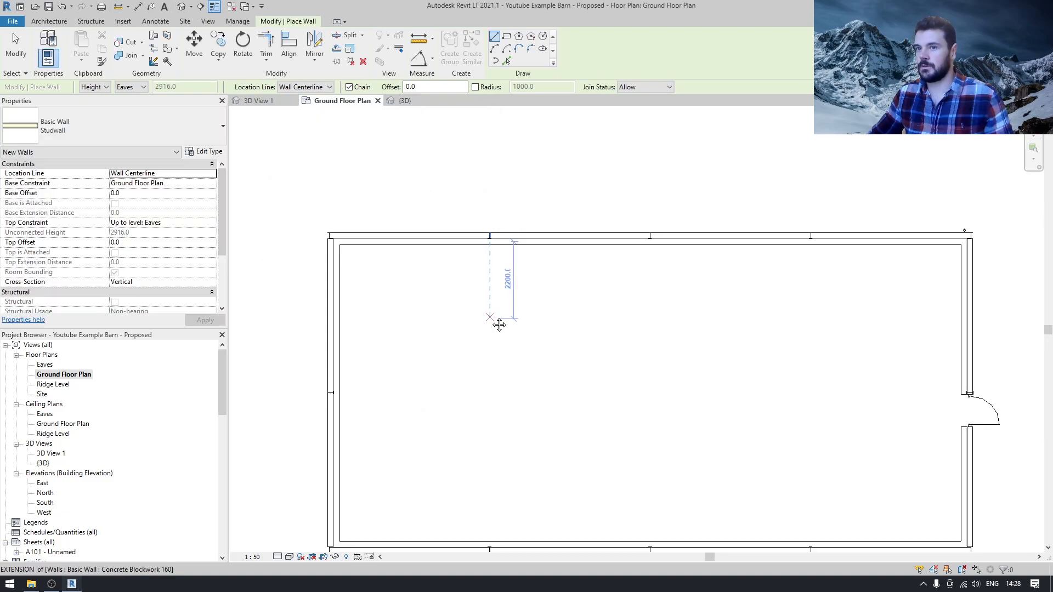
pyautogui.moveTo(613, 278); pyautogui.dragTo(412, 275, button='middle')
pyautogui.scroll(-1, 466, 307)
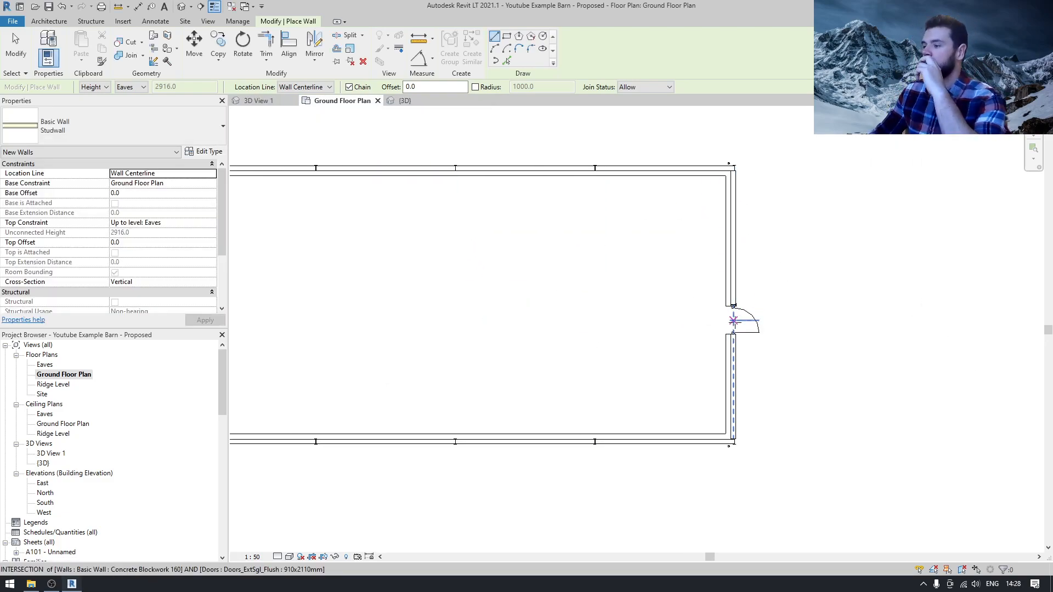
pyautogui.scroll(2, 752, 316)
pyautogui.scroll(-2, 605, 334)
pyautogui.moveTo(652, 334); pyautogui.dragTo(820, 318, button='middle')
pyautogui.scroll(2, 711, 306)
pyautogui.scroll(-2, 756, 301)
pyautogui.scroll(-3, 880, 466)
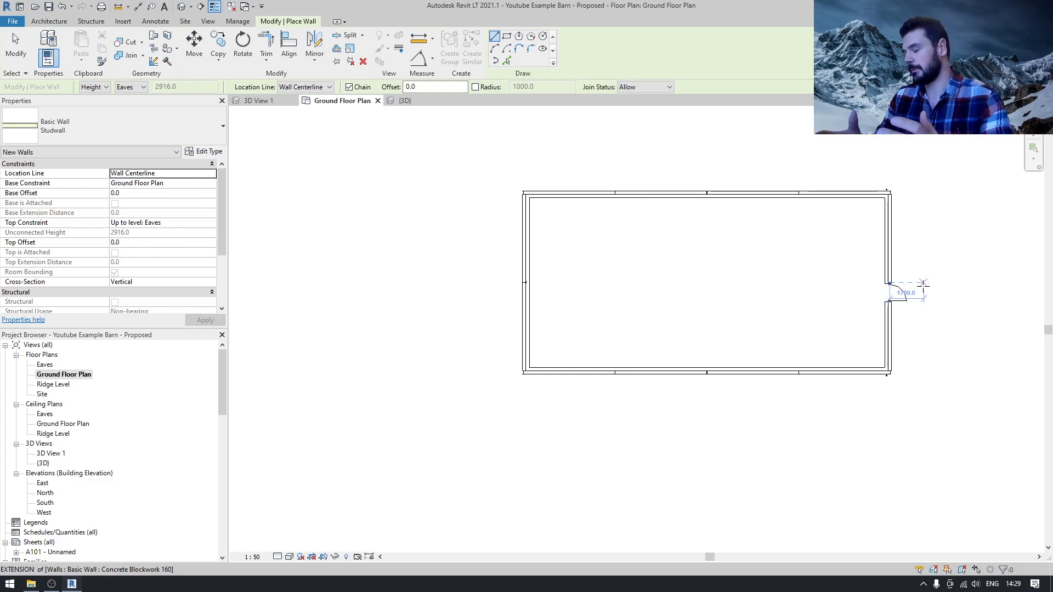
pyautogui.moveTo(931, 295); pyautogui.dragTo(735, 299, button='middle')
pyautogui.scroll(1, 779, 260)
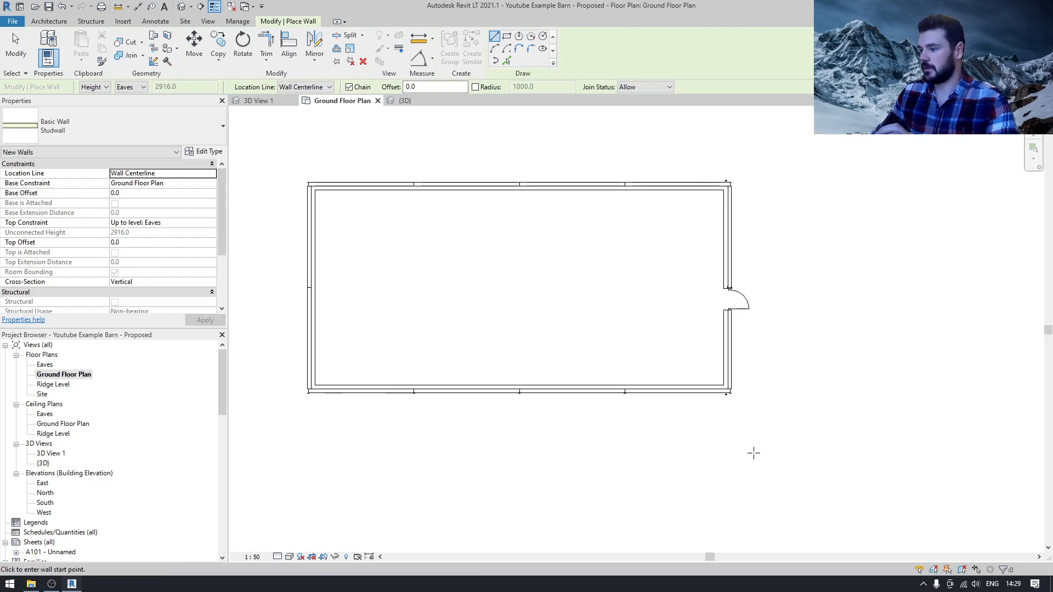
# Outline an outdoor area along the barn's lower and door sides with Wide Lines detail lines, extending about 4000 mm below the lower wall
pyautogui.click(156, 21)
pyautogui.click(280, 47)
pyautogui.scroll(-3, 329, 212)
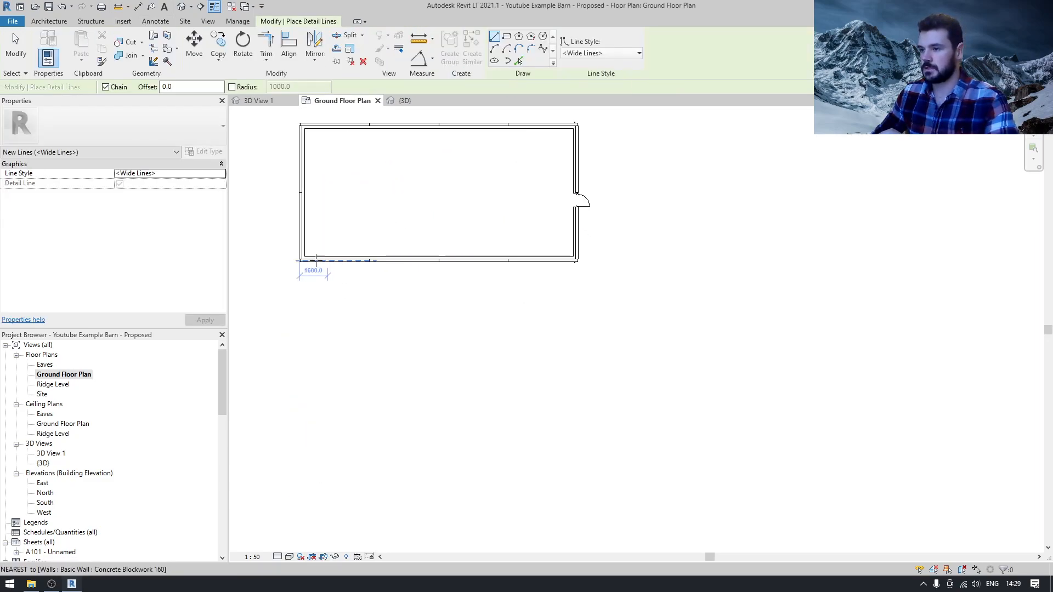
pyautogui.scroll(2, 291, 259)
pyautogui.click(294, 261)
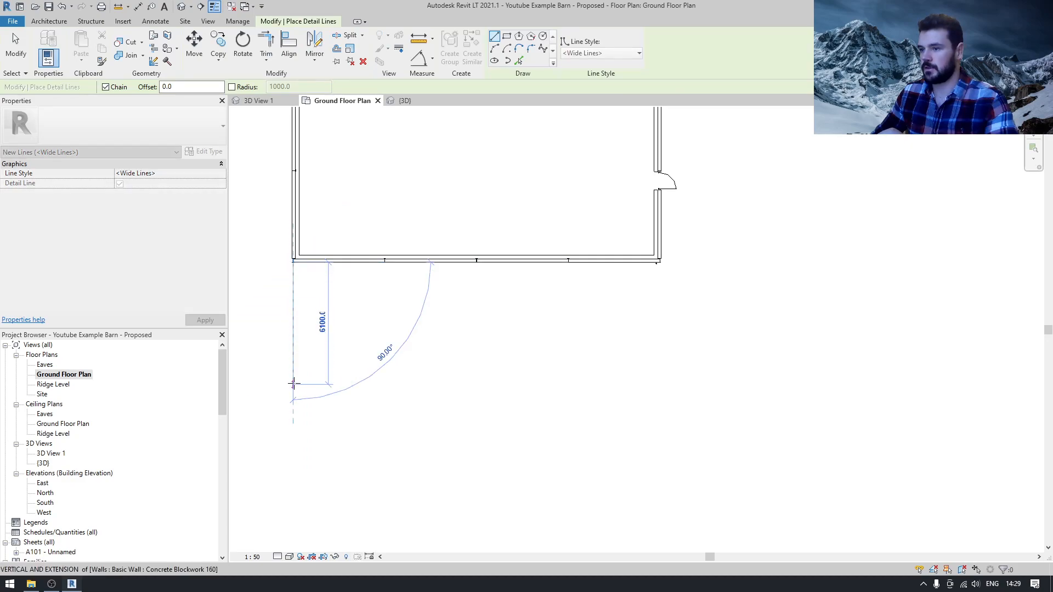
pyautogui.click(293, 343)
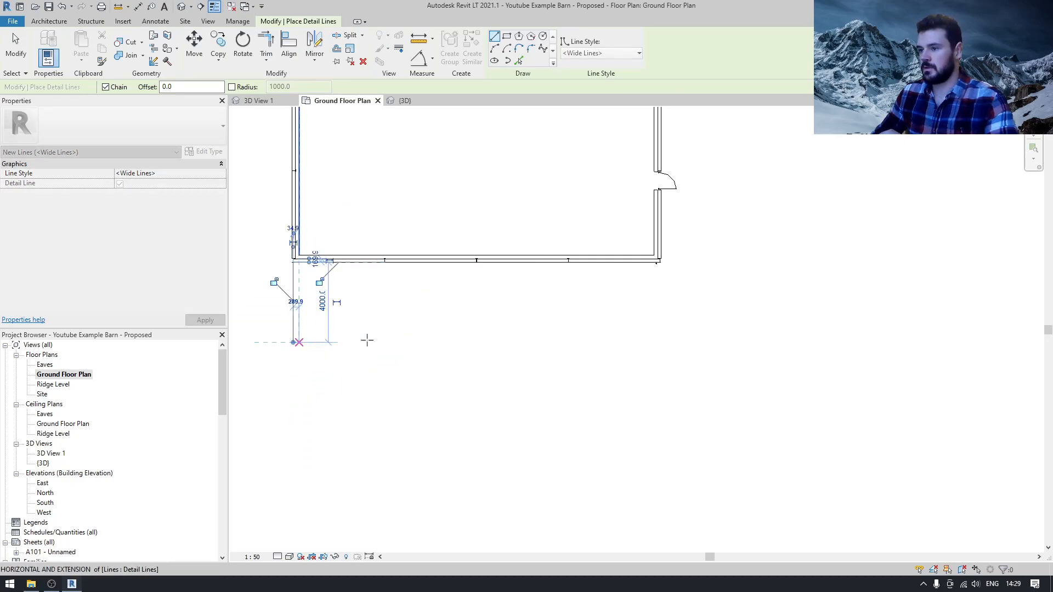
pyautogui.click(751, 343)
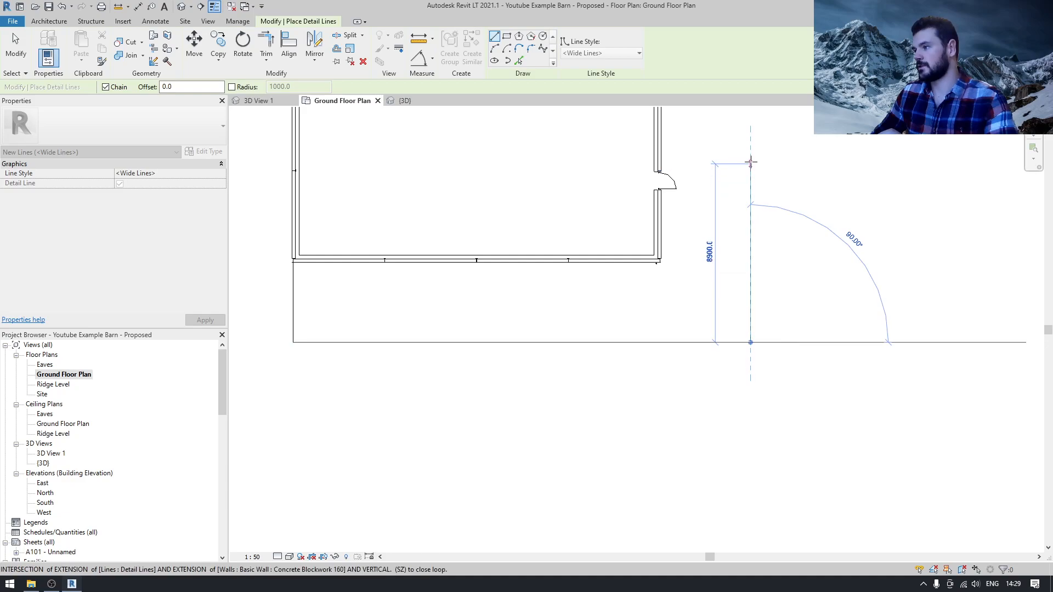
pyautogui.moveTo(753, 164); pyautogui.dragTo(744, 212, button='middle')
pyautogui.click(740, 214)
pyautogui.click(651, 213)
pyautogui.press('Escape')
pyautogui.press('Escape')
# Move the outdoor area's far vertical line closer to the barn's door end
pyautogui.click(740, 307)
pyautogui.moveTo(740, 308); pyautogui.dragTo(710, 307)
pyautogui.click(345, 270)
pyautogui.moveTo(458, 269); pyautogui.dragTo(549, 279, button='middle')
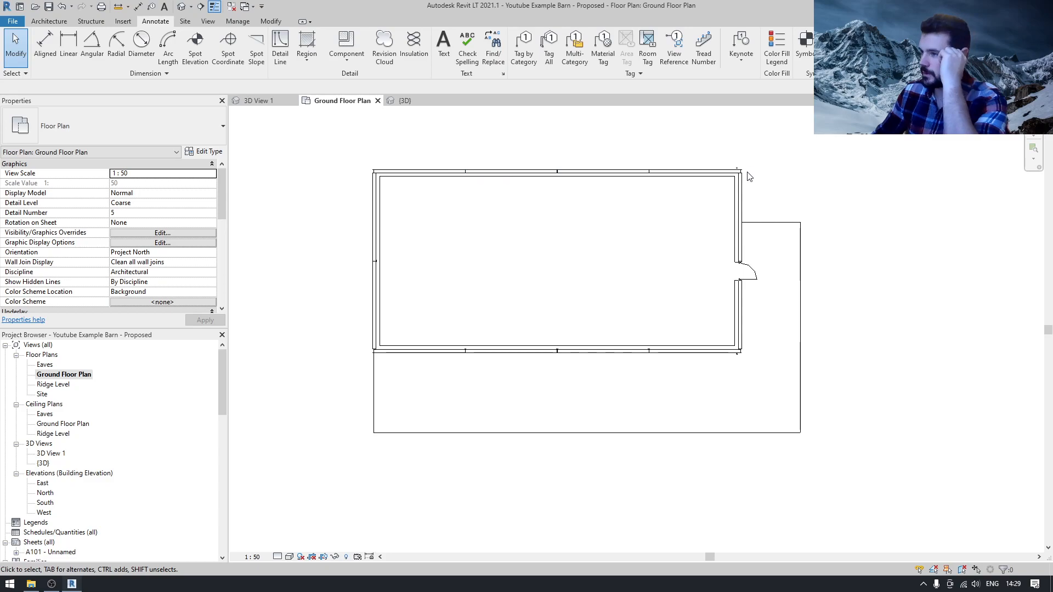
# Draw a Studwall partition across the barn between the two long walls, about 3700 mm from the door end
pyautogui.scroll(3, 476, 321)
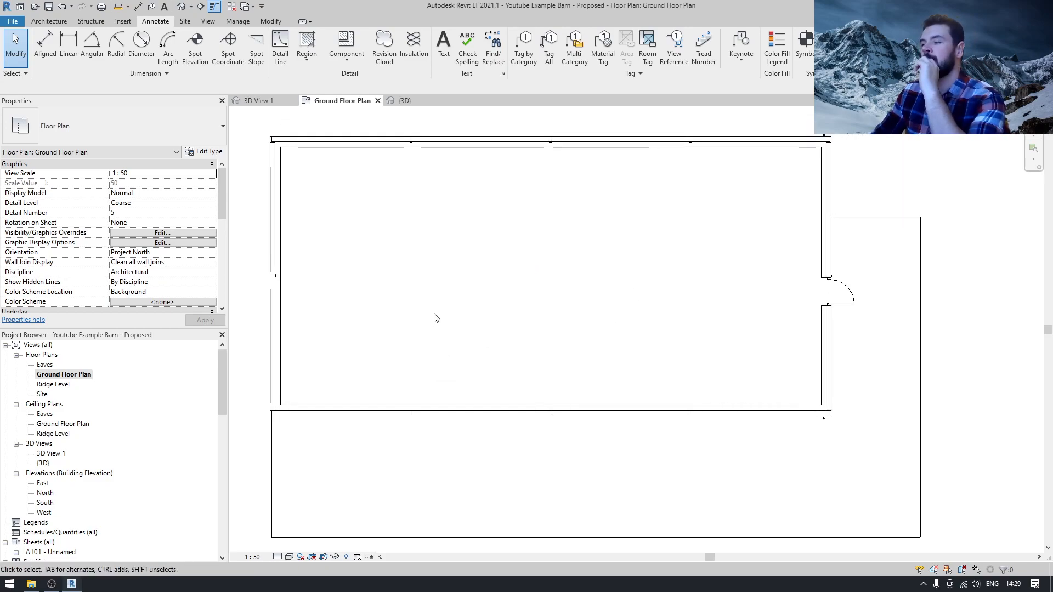
pyautogui.click(48, 21)
pyautogui.click(44, 44)
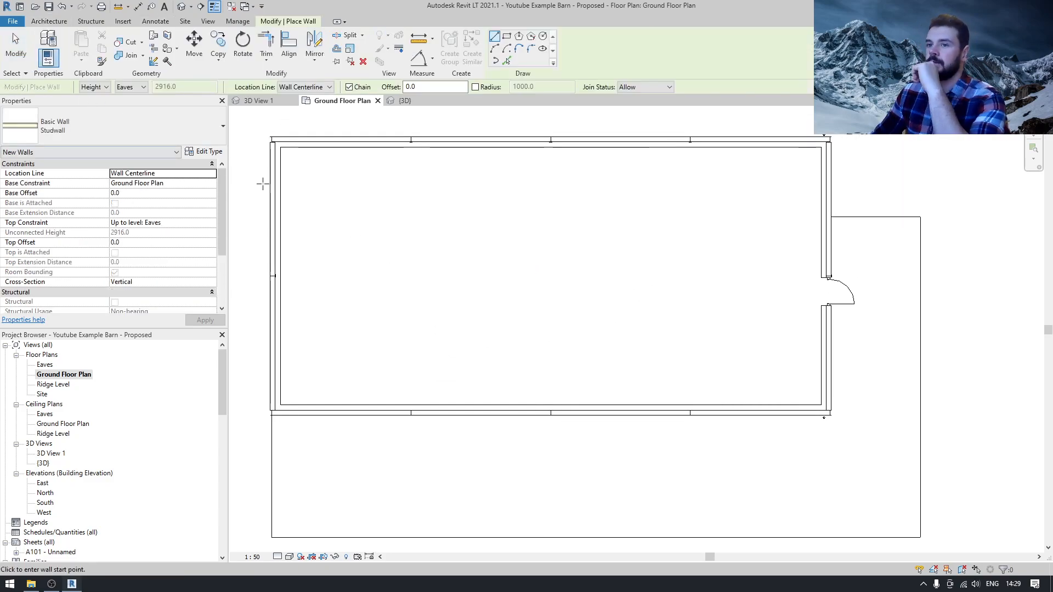
pyautogui.scroll(2, 686, 166)
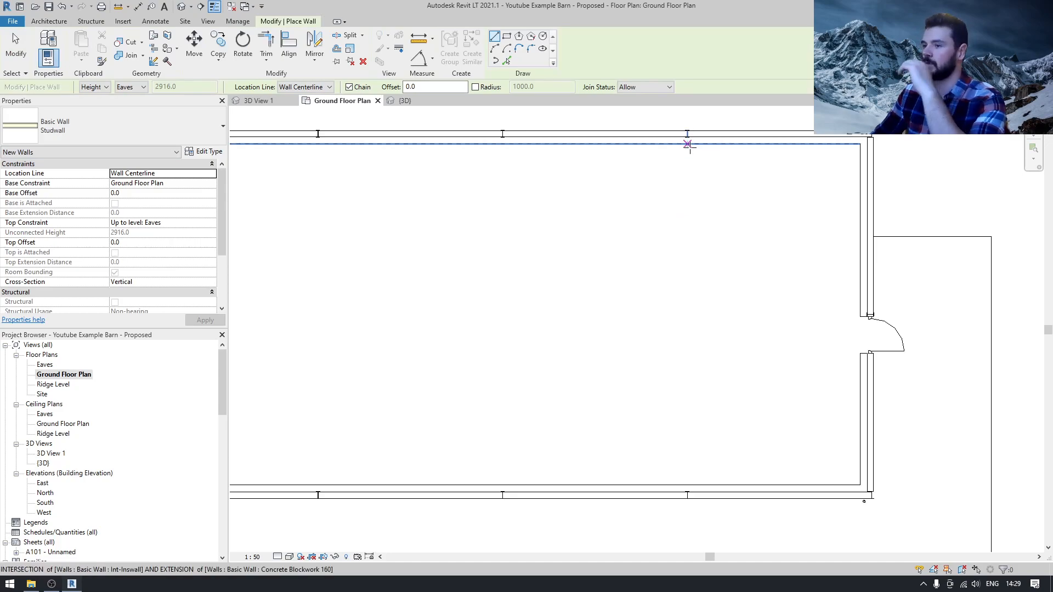
pyautogui.click(715, 142)
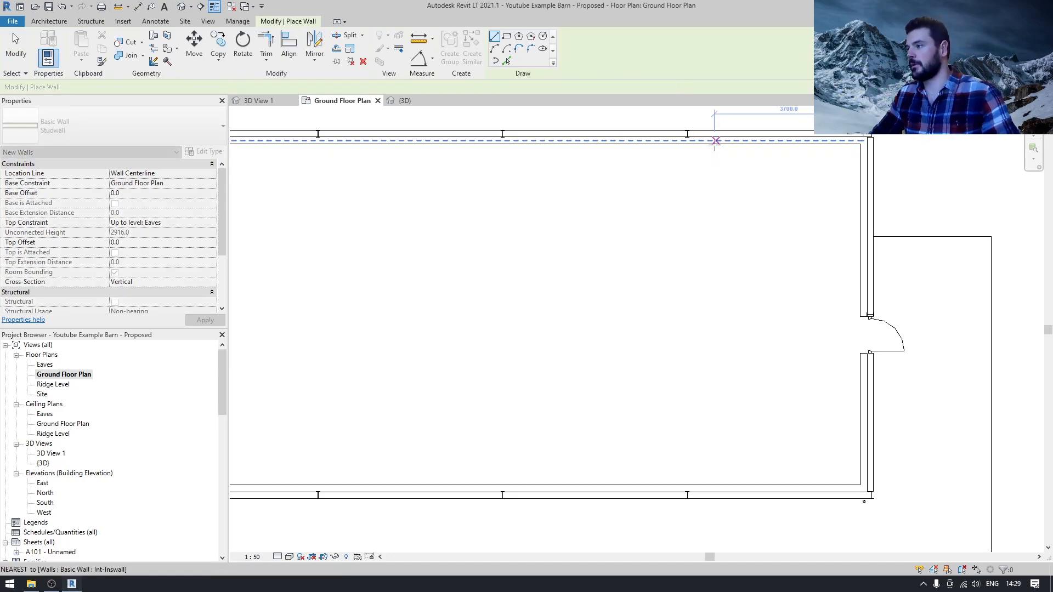
pyautogui.click(712, 470)
pyautogui.scroll(-2, 719, 373)
pyautogui.press('Escape')
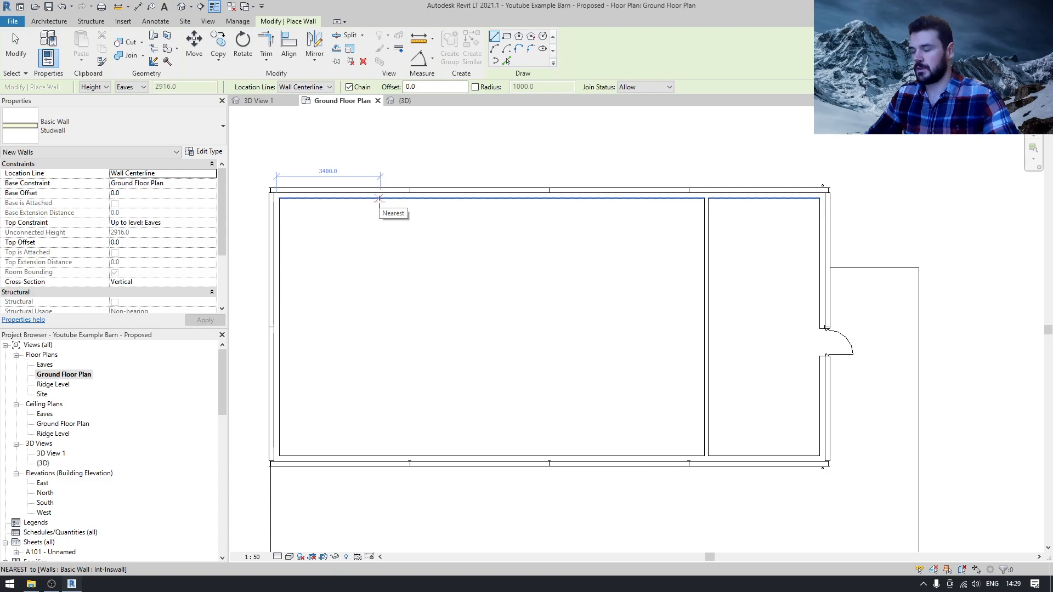
# Draw an L-shaped Studwall partition about 1600 mm deep to enclose a room in the barn's upper-left corner
pyautogui.click(475, 199)
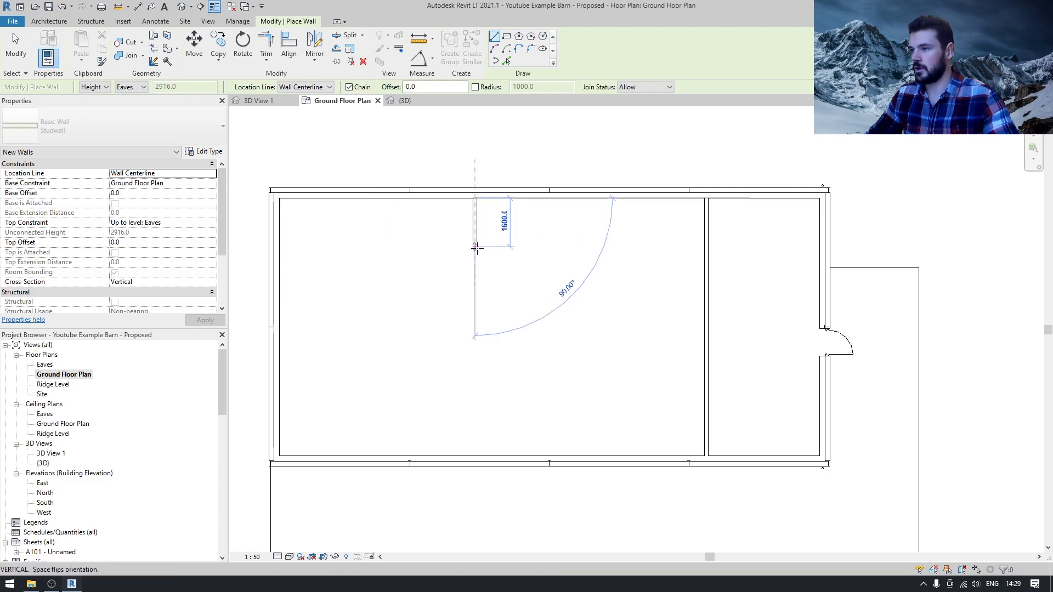
pyautogui.click(345, 257)
pyautogui.click(280, 250)
pyautogui.press('Escape')
# Draw a second L-shaped Studwall from the upper wall, about 1800 mm deep, running across to the full-width partition
pyautogui.click(549, 200)
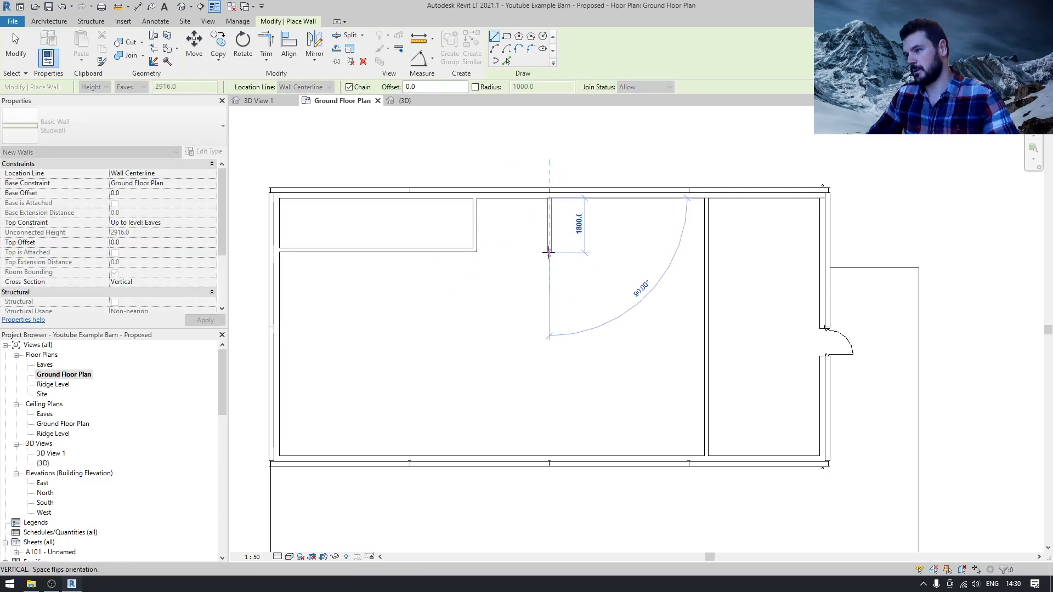
pyautogui.click(549, 253)
pyautogui.press('Escape')
pyautogui.press('Escape')
# Move the lower walls of both small upper rooms further down so that they line up with each other
pyautogui.moveTo(428, 249)
pyautogui.mouseDown()
pyautogui.moveTo(429, 264)
pyautogui.moveTo(430, 252)
pyautogui.moveTo(440, 265)
pyautogui.mouseUp()
pyautogui.click(601, 253)
pyautogui.press('Escape')
pyautogui.click(437, 253)
pyautogui.click(605, 265)
pyautogui.press('Escape')
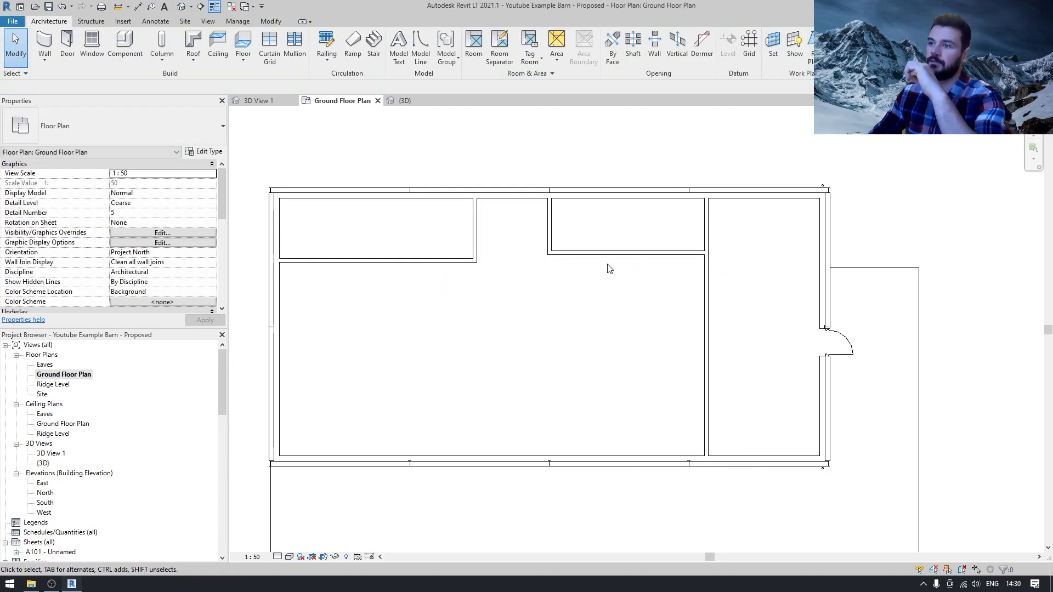
pyautogui.click(630, 263)
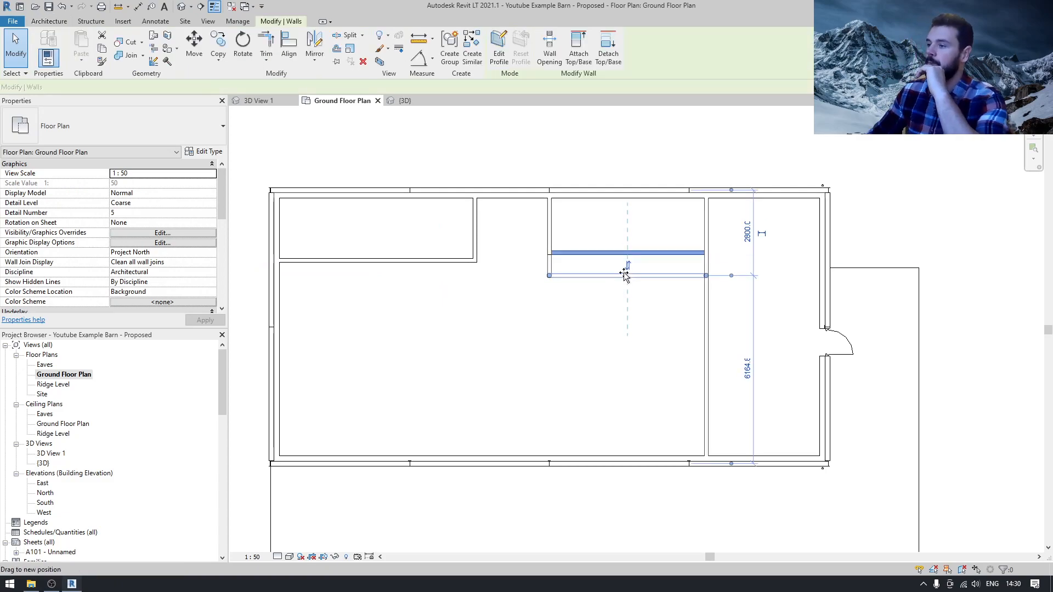
pyautogui.moveTo(626, 265); pyautogui.dragTo(627, 272)
pyautogui.press('Escape')
# Move the full-width partition further left in two shifts to enlarge the room at the door end
pyautogui.moveTo(707, 275); pyautogui.dragTo(675, 323)
pyautogui.press('Escape')
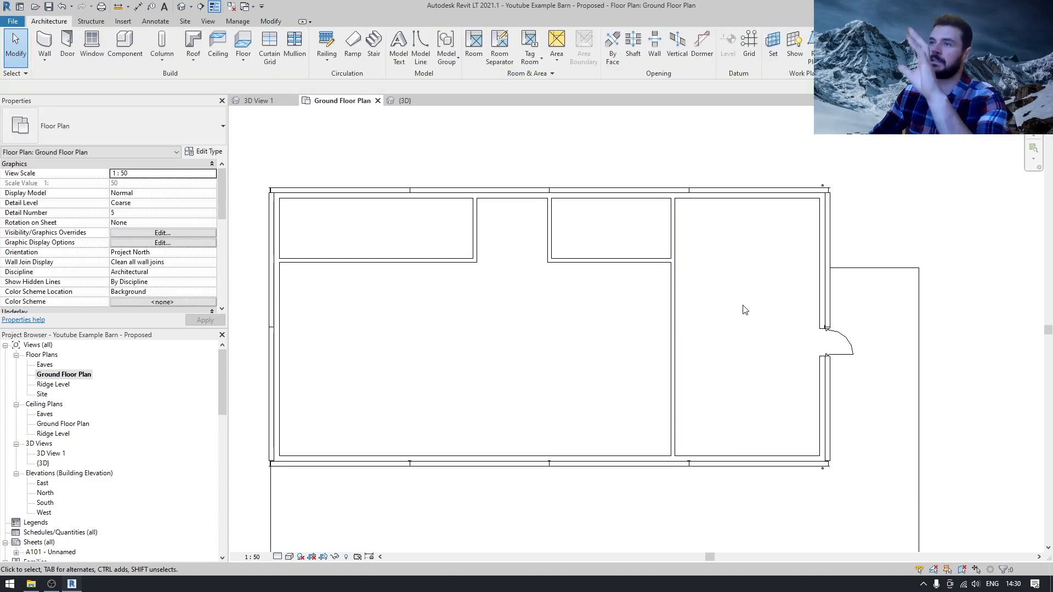
pyautogui.scroll(-1, 674, 307)
pyautogui.moveTo(674, 307); pyautogui.dragTo(651, 226, button='middle')
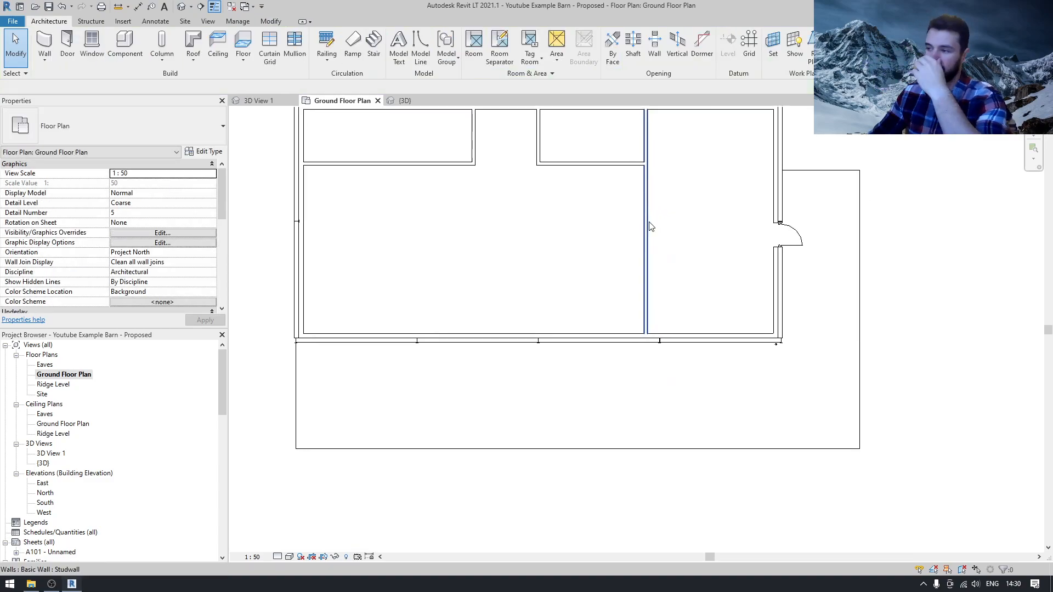
pyautogui.scroll(-1, 672, 274)
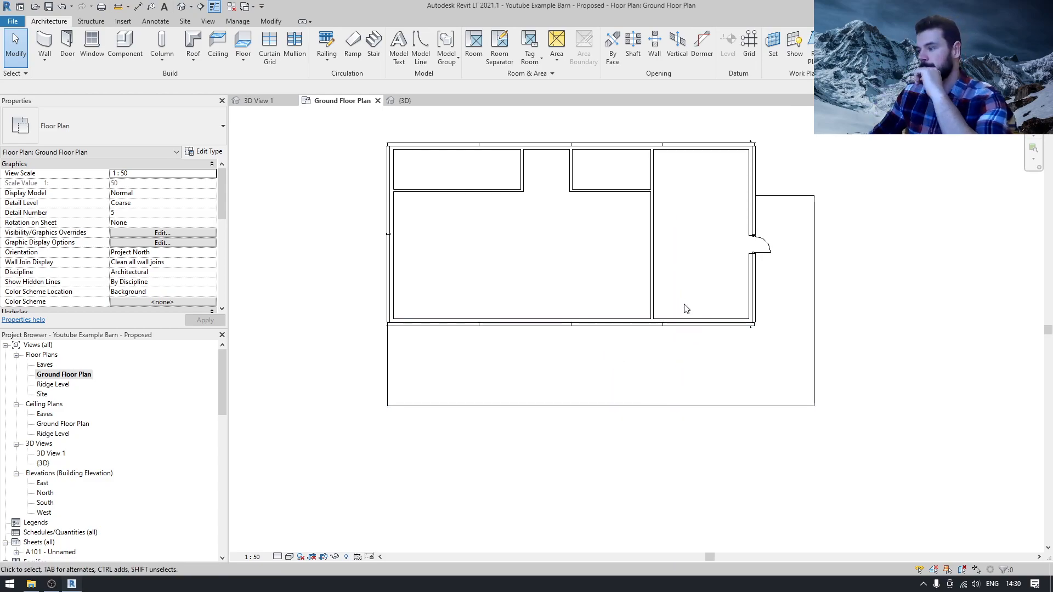
pyautogui.click(661, 268)
pyautogui.moveTo(653, 261); pyautogui.dragTo(635, 245)
pyautogui.click(652, 245)
pyautogui.click(669, 248)
pyautogui.scroll(3, 629, 300)
pyautogui.scroll(-1, 584, 249)
pyautogui.moveTo(584, 249); pyautogui.dragTo(645, 367, button='middle')
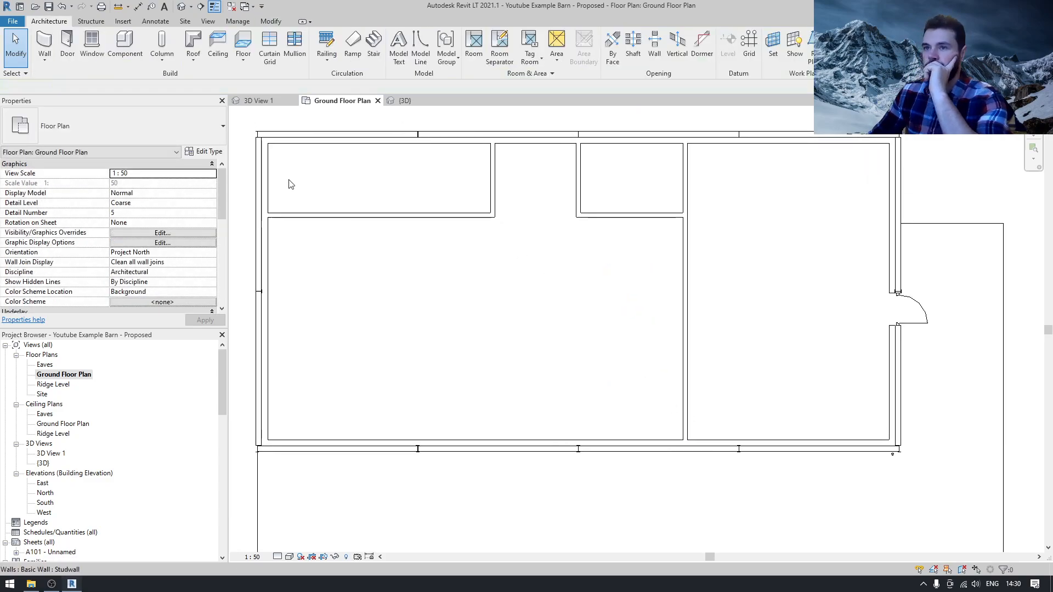
pyautogui.click(125, 44)
pyautogui.click(104, 127)
pyautogui.scroll(10, 107, 241)
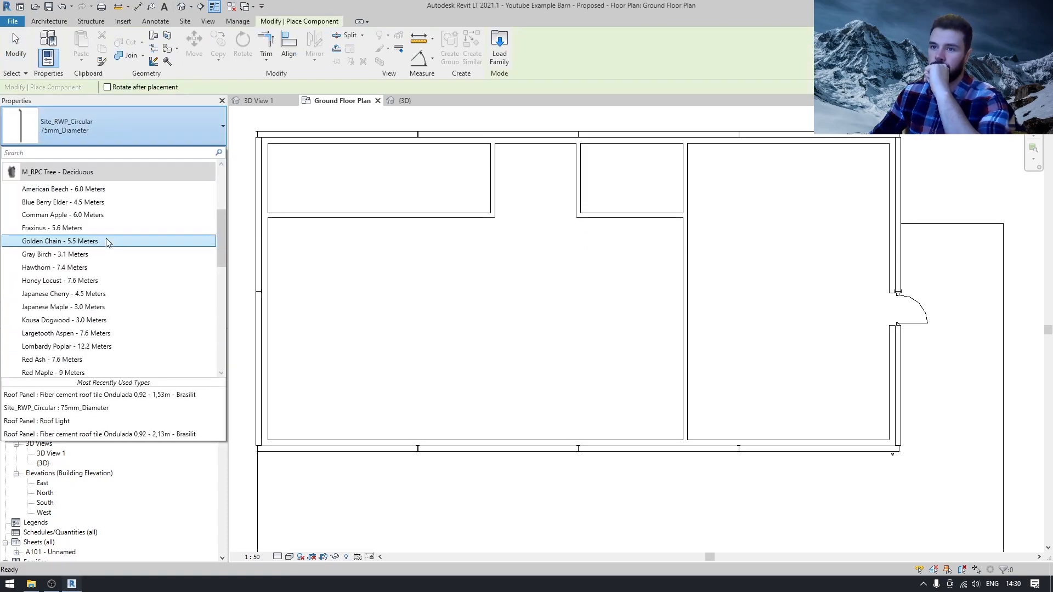
pyautogui.scroll(-10, 107, 240)
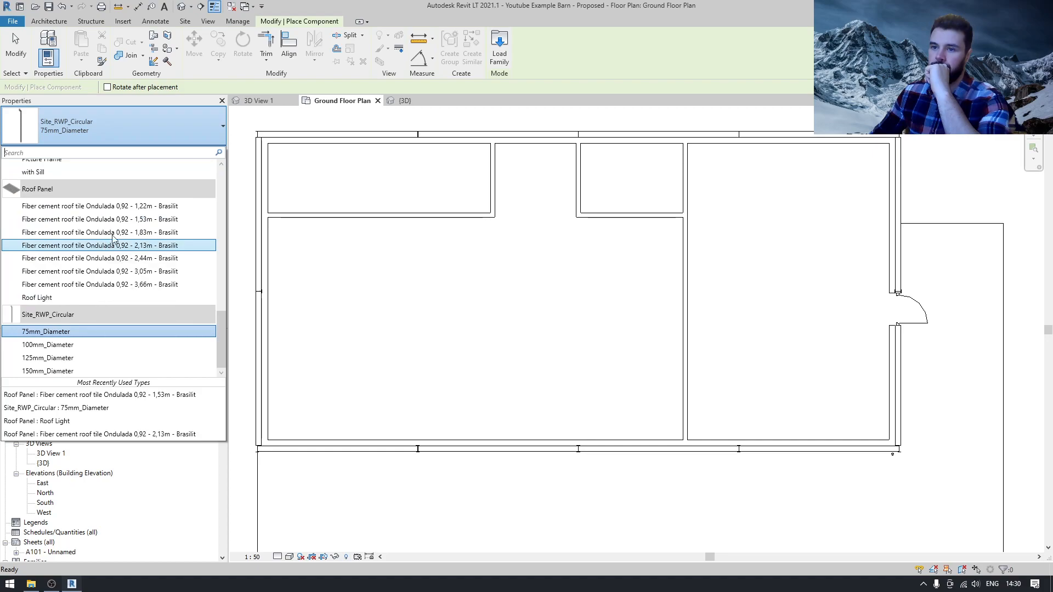
# Load a bed family from the UK library's Furniture > Beds folder into the project
pyautogui.click(123, 21)
pyautogui.click(315, 52)
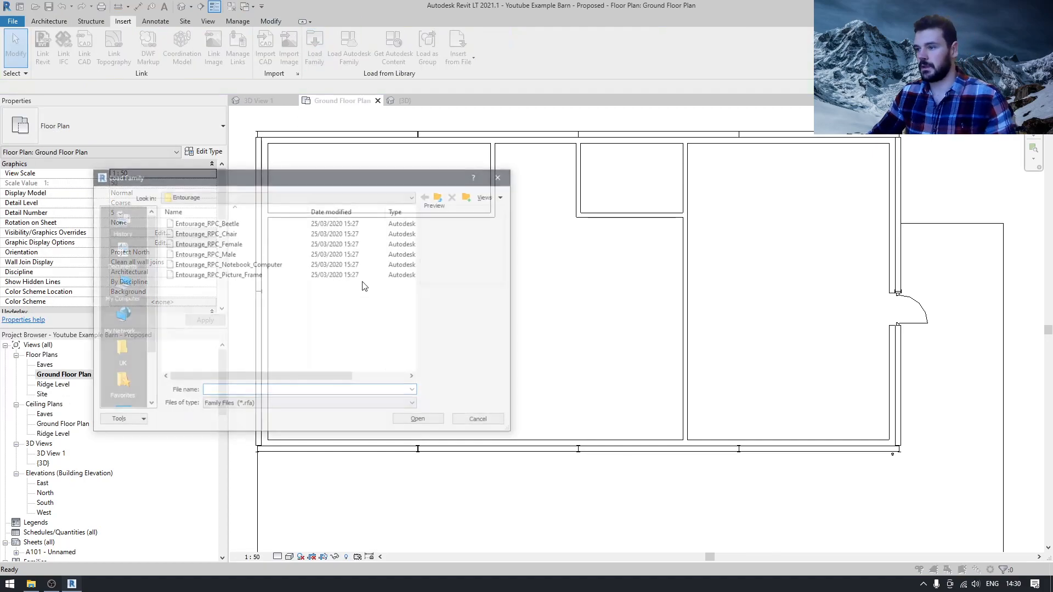
pyautogui.click(442, 197)
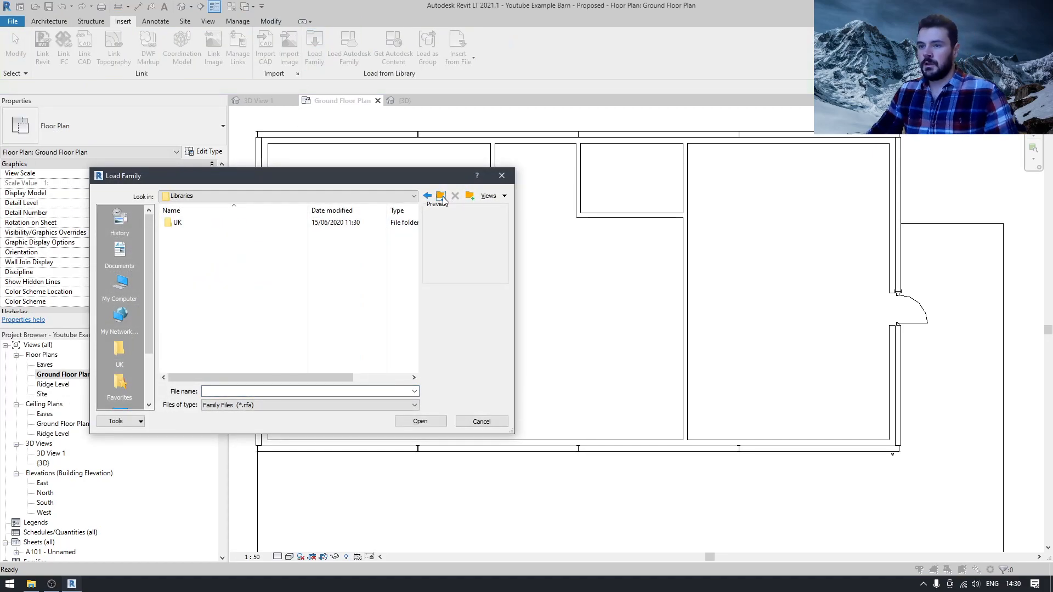
pyautogui.doubleClick(235, 223)
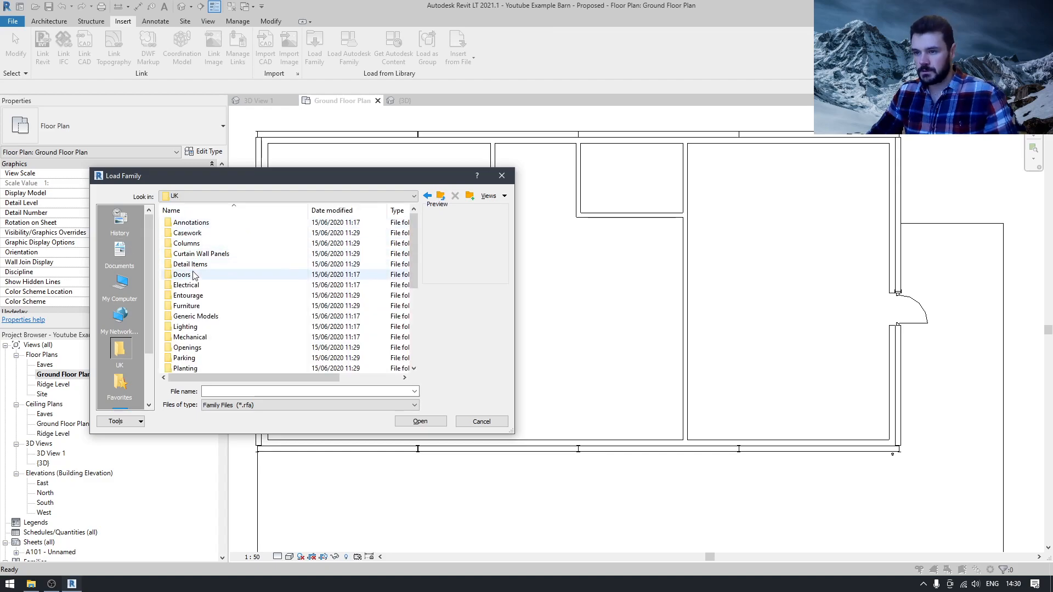
pyautogui.doubleClick(187, 305)
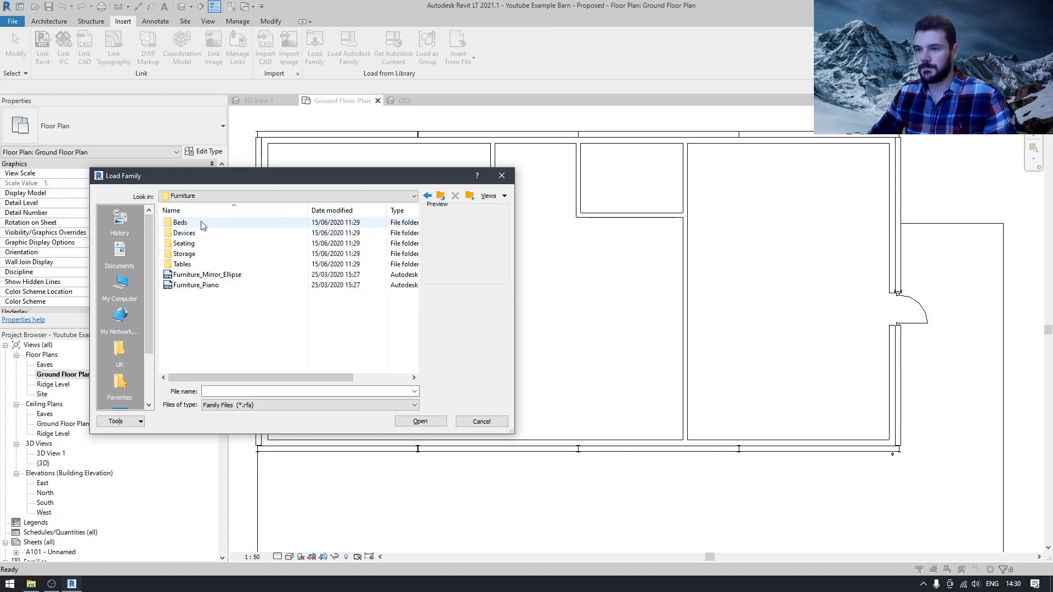
pyautogui.doubleClick(198, 223)
pyautogui.click(202, 224)
pyautogui.click(202, 233)
pyautogui.click(202, 224)
pyautogui.click(420, 421)
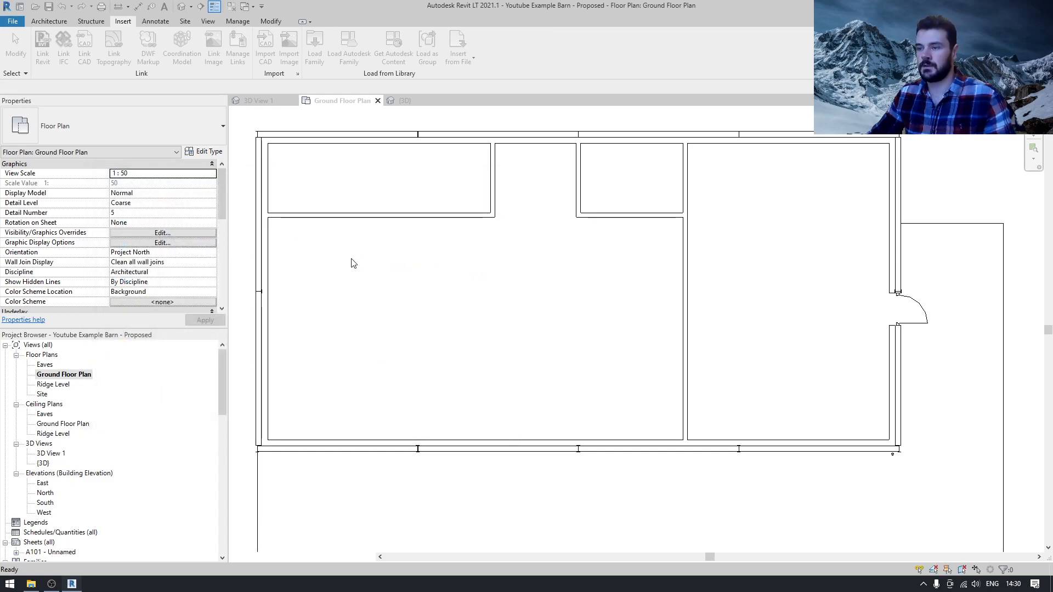
# Place the loaded double bed in the large open room and move it closer to the left outer wall
pyautogui.click(53, 21)
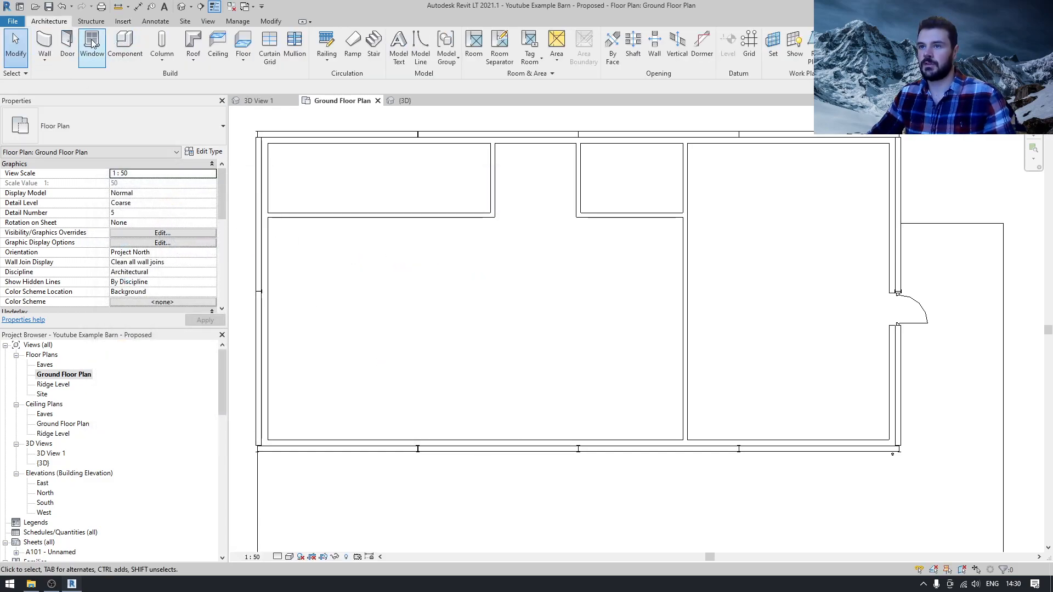
pyautogui.click(116, 39)
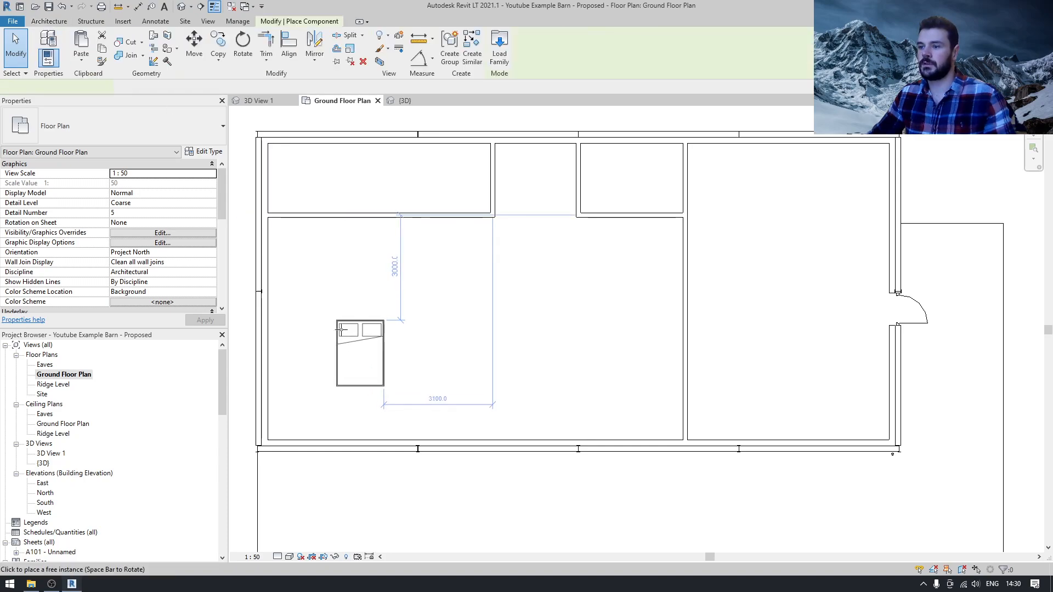
pyautogui.click(339, 343)
pyautogui.press('Escape')
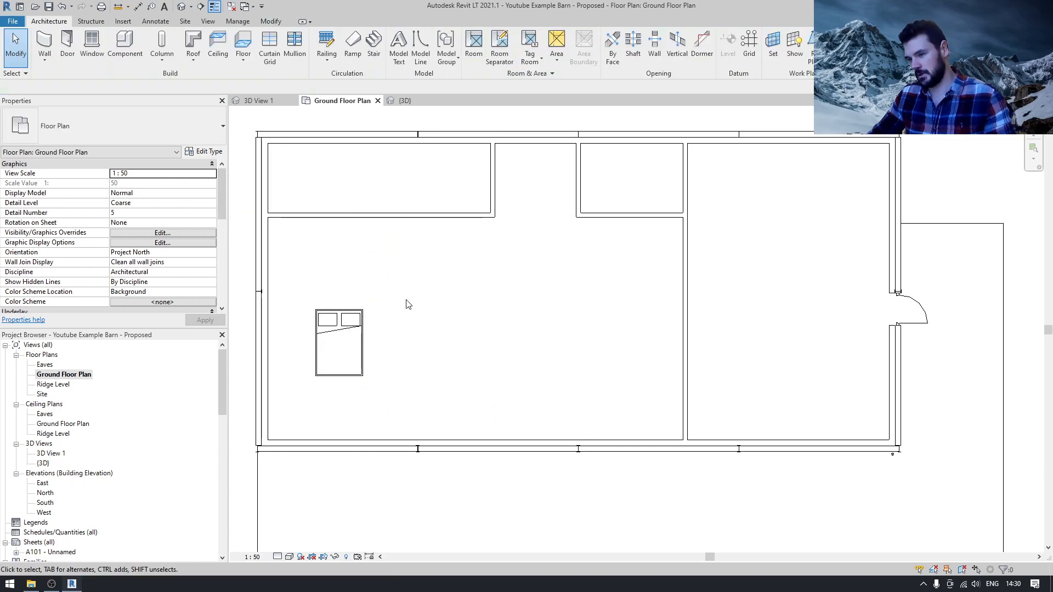
pyautogui.click(347, 353)
pyautogui.moveTo(348, 353); pyautogui.dragTo(320, 354)
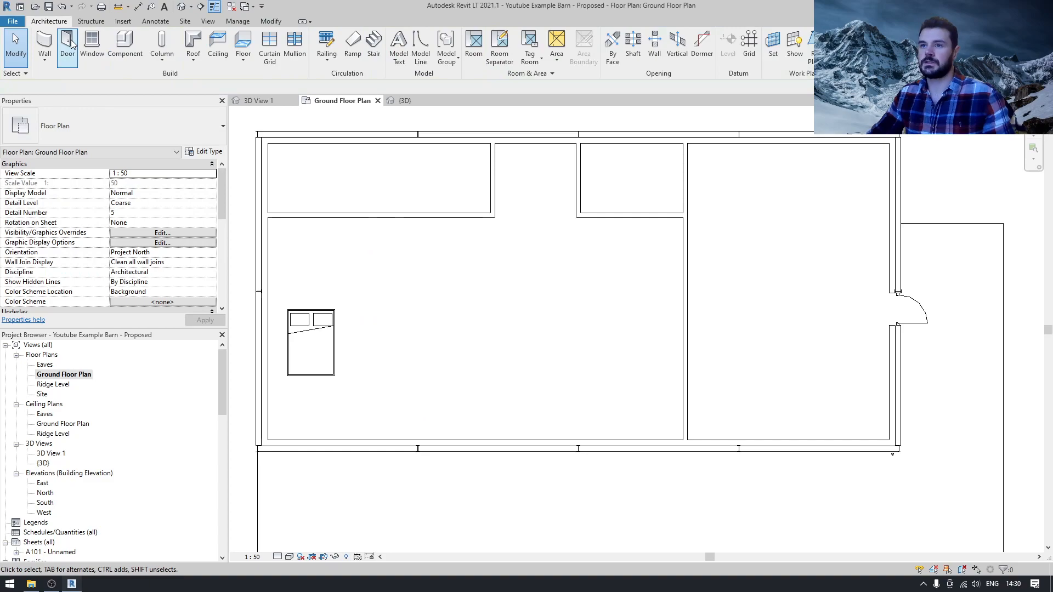
# Draw an L-shaped Studwall around the bed, about 4370 mm from the left outer wall and down to the lower outer wall
pyautogui.moveTo(323, 361); pyautogui.dragTo(335, 251, button='middle')
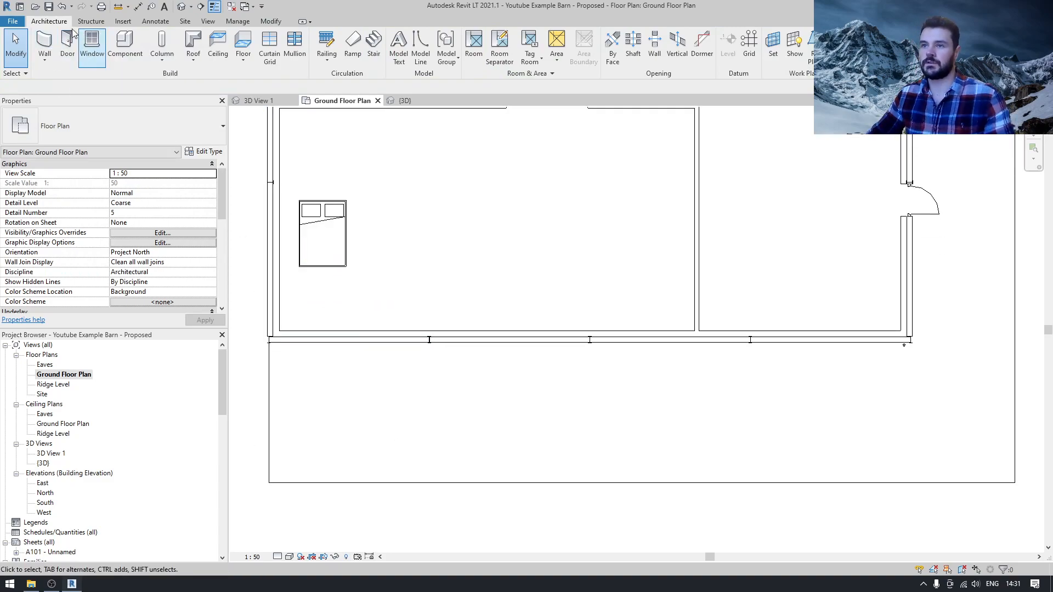
pyautogui.click(44, 40)
pyautogui.scroll(-1, 358, 252)
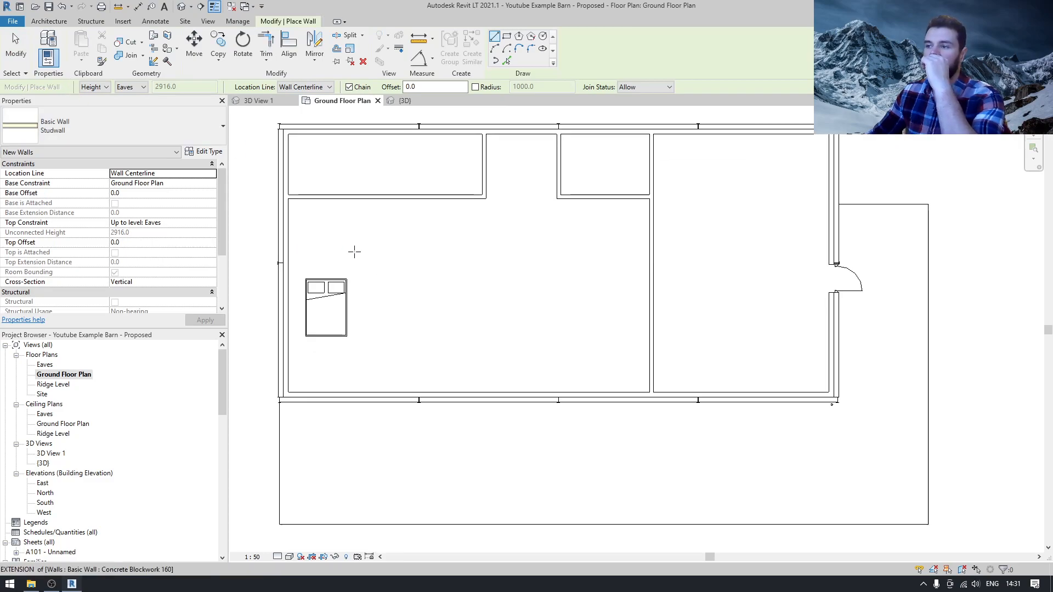
pyautogui.scroll(2, 303, 238)
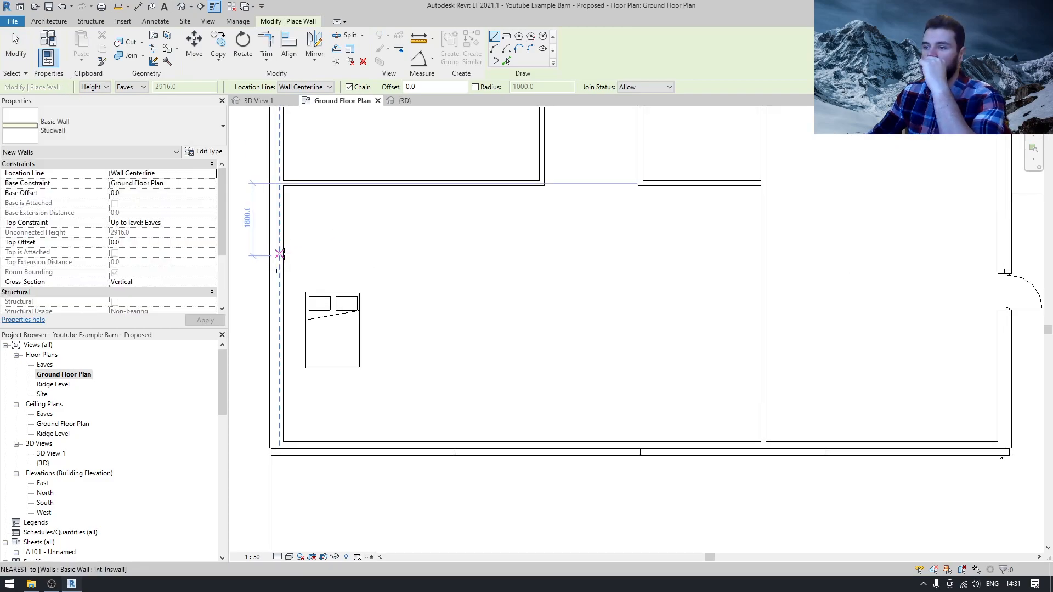
pyautogui.click(283, 256)
pyautogui.click(455, 256)
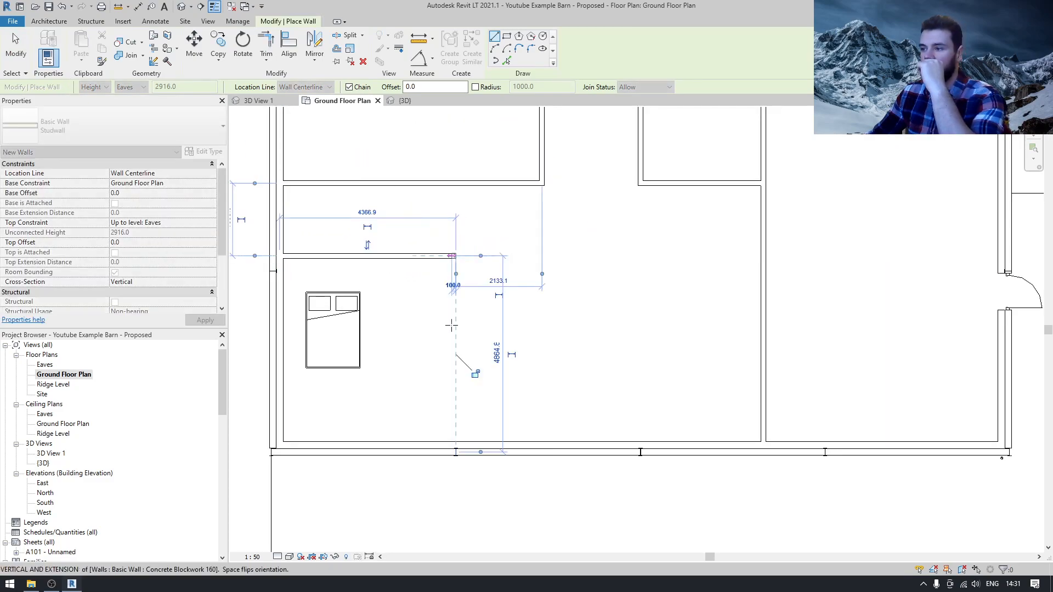
pyautogui.click(456, 444)
pyautogui.scroll(2, 458, 406)
pyautogui.press('Escape')
pyautogui.press('Escape')
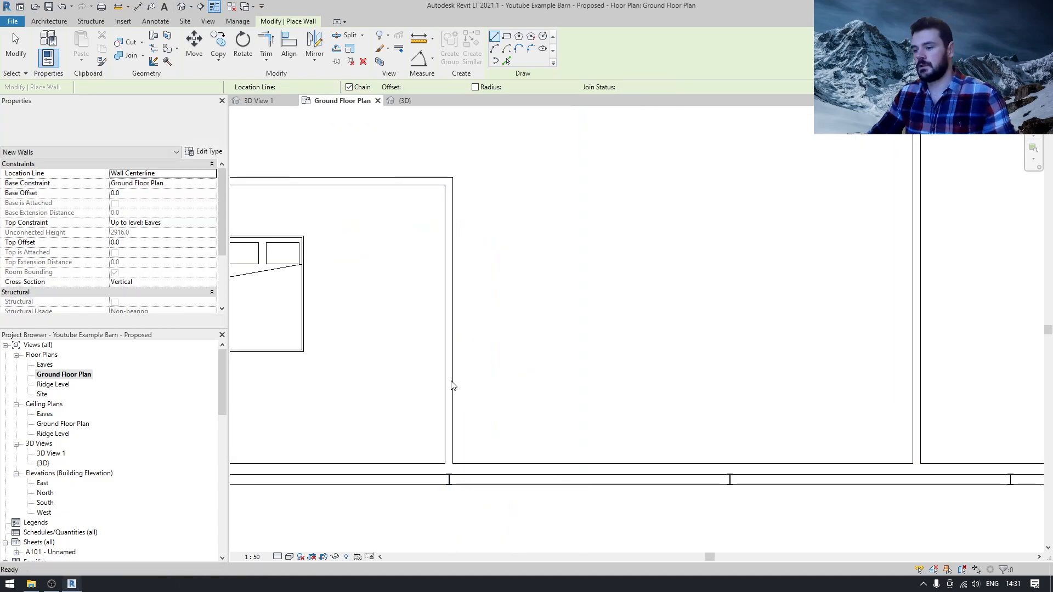
# Move the bedroom's vertical Studwall closer to the bed to make the room narrower
pyautogui.click(455, 381)
pyautogui.moveTo(456, 381); pyautogui.dragTo(431, 382)
pyautogui.press('Escape')
pyautogui.scroll(-2, 410, 371)
pyautogui.moveTo(410, 371); pyautogui.dragTo(390, 380, button='middle')
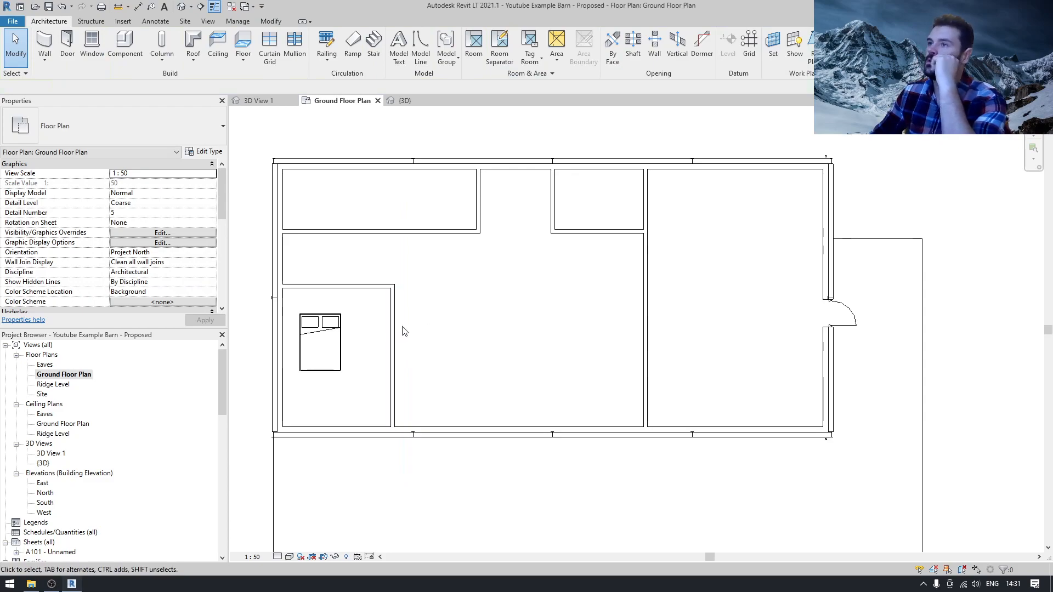
# Move the vertical end wall of the upper-left room further left to widen the gap between the two upper rooms
pyautogui.scroll(-1, 415, 300)
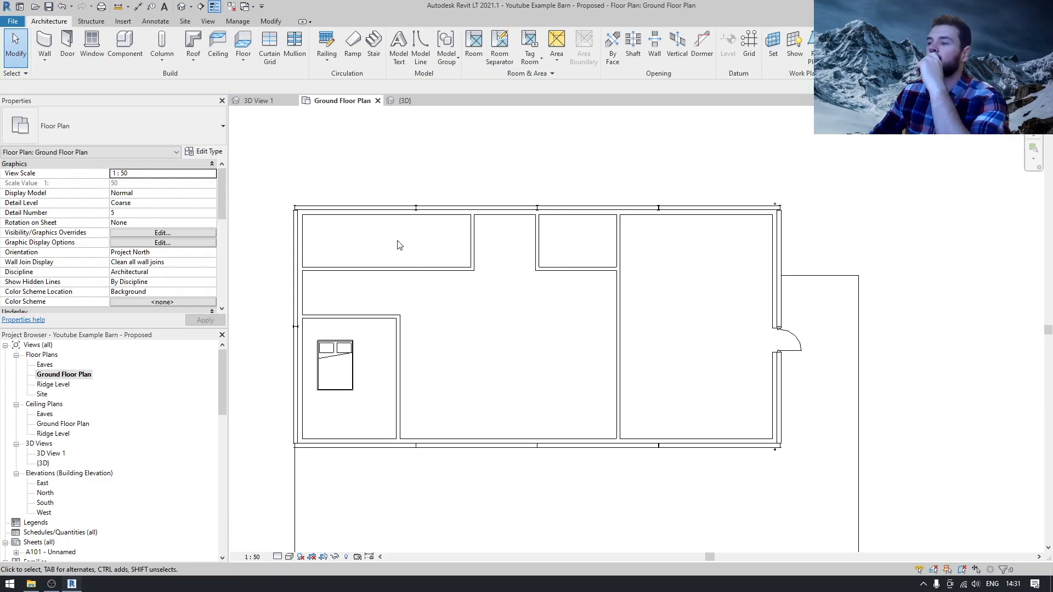
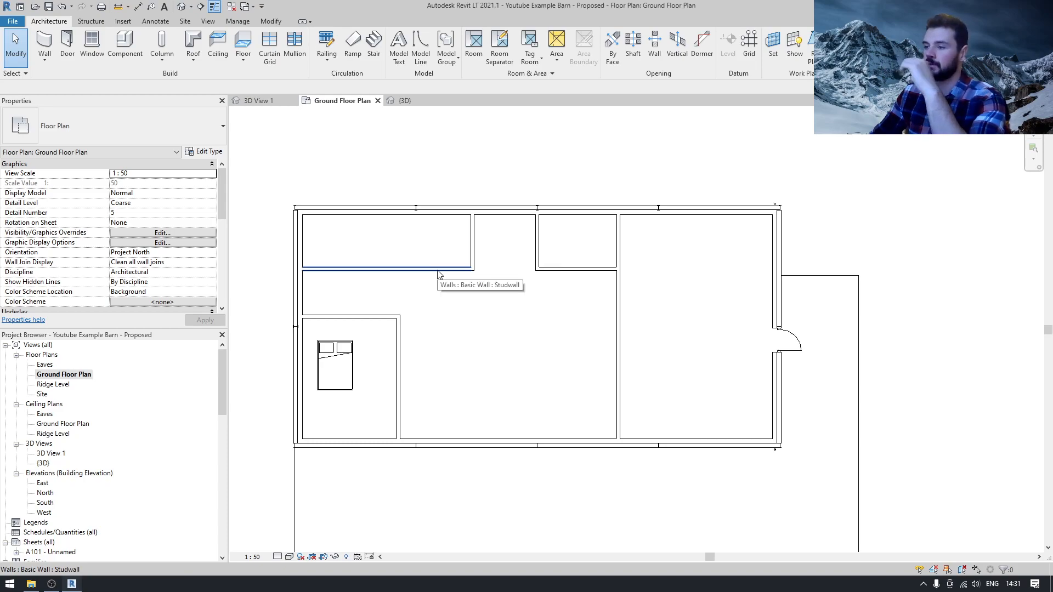
pyautogui.scroll(2, 353, 277)
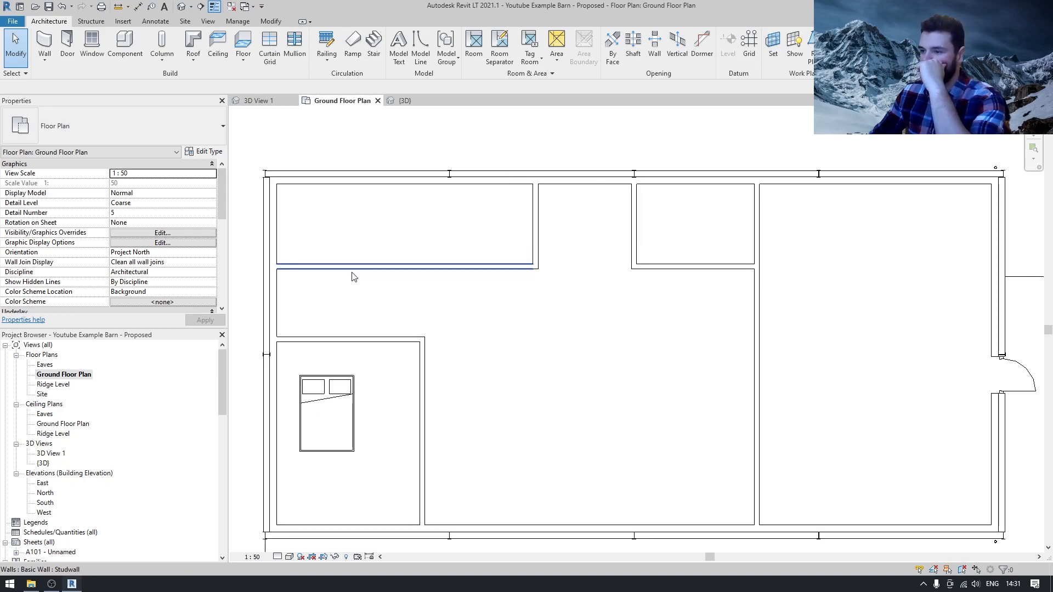
pyautogui.scroll(-2, 516, 304)
pyautogui.moveTo(528, 308); pyautogui.dragTo(407, 288, button='middle')
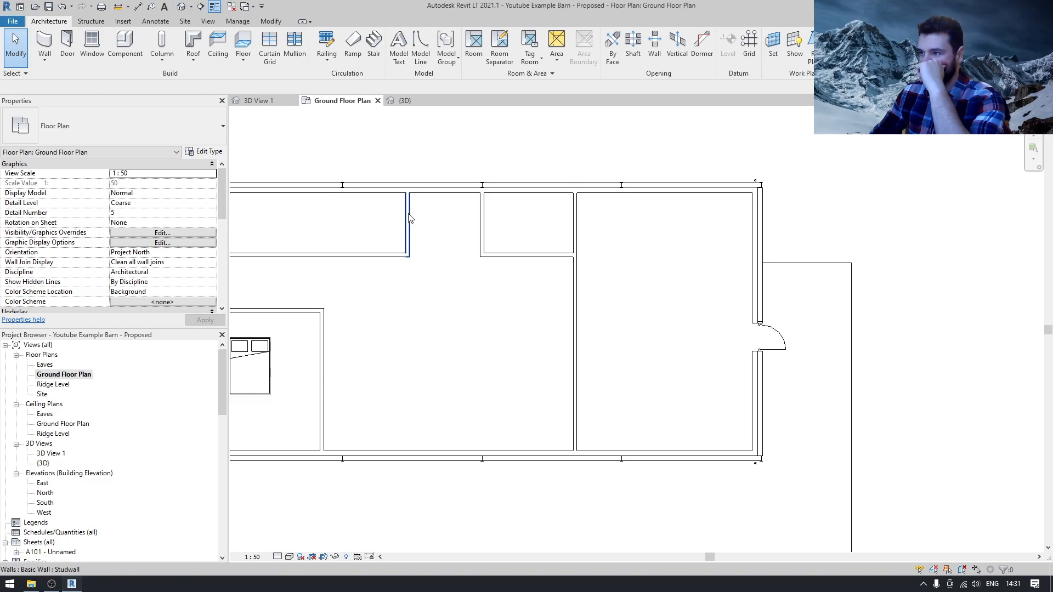
pyautogui.moveTo(408, 214); pyautogui.dragTo(379, 215)
# Start placing a door and browse the family library to the External Doors folder
pyautogui.click(58, 22)
pyautogui.click(67, 44)
pyautogui.click(76, 128)
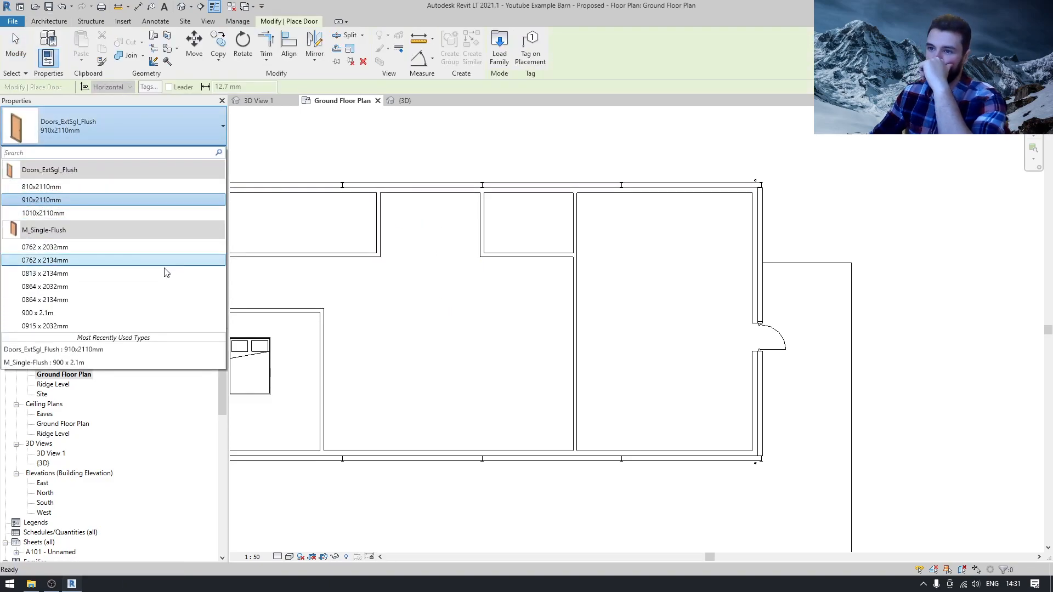
pyautogui.click(124, 22)
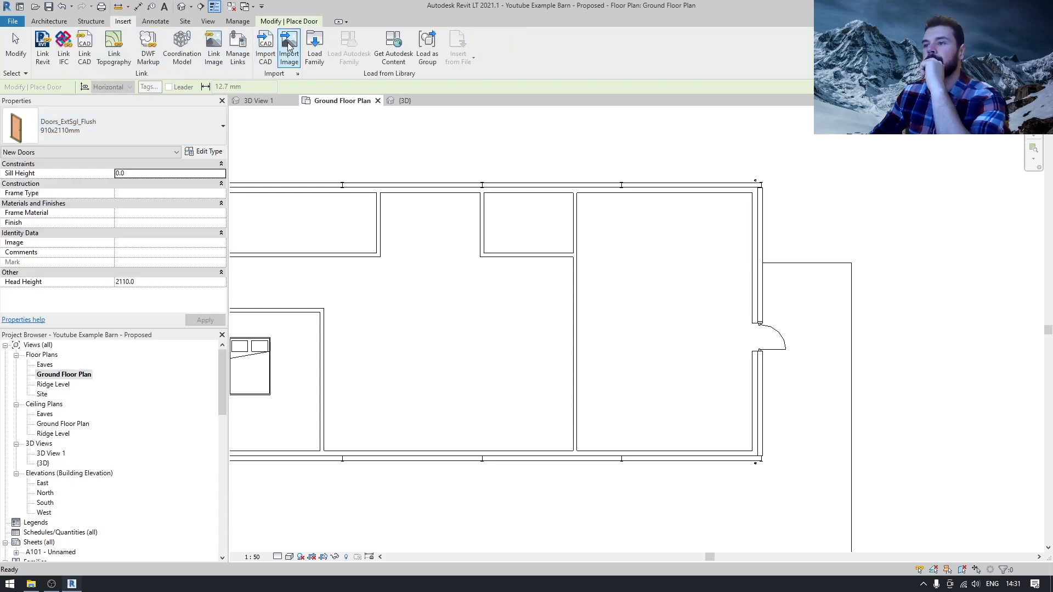
pyautogui.click(314, 44)
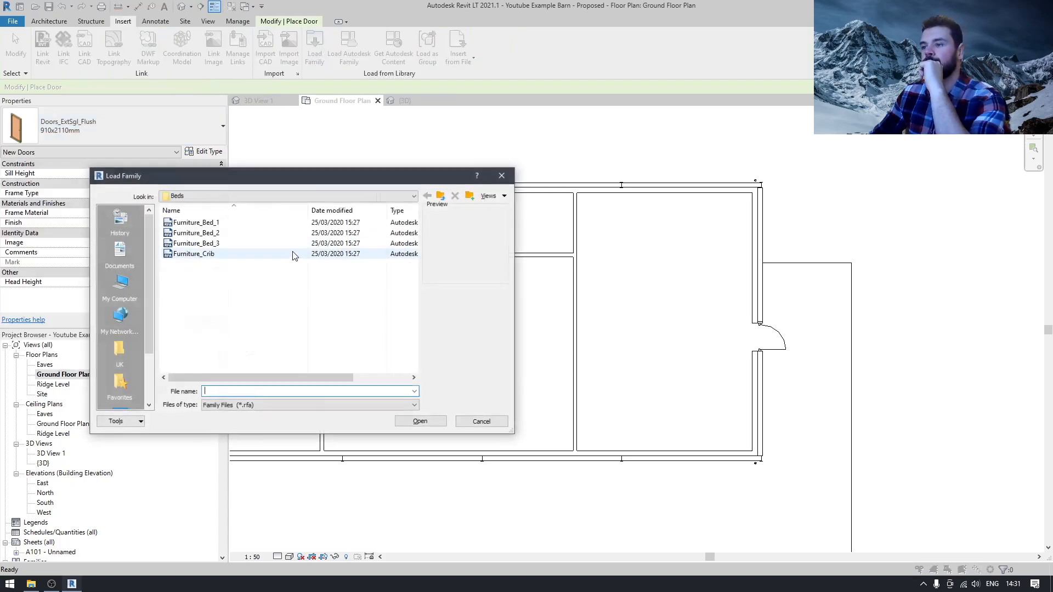
pyautogui.click(441, 196)
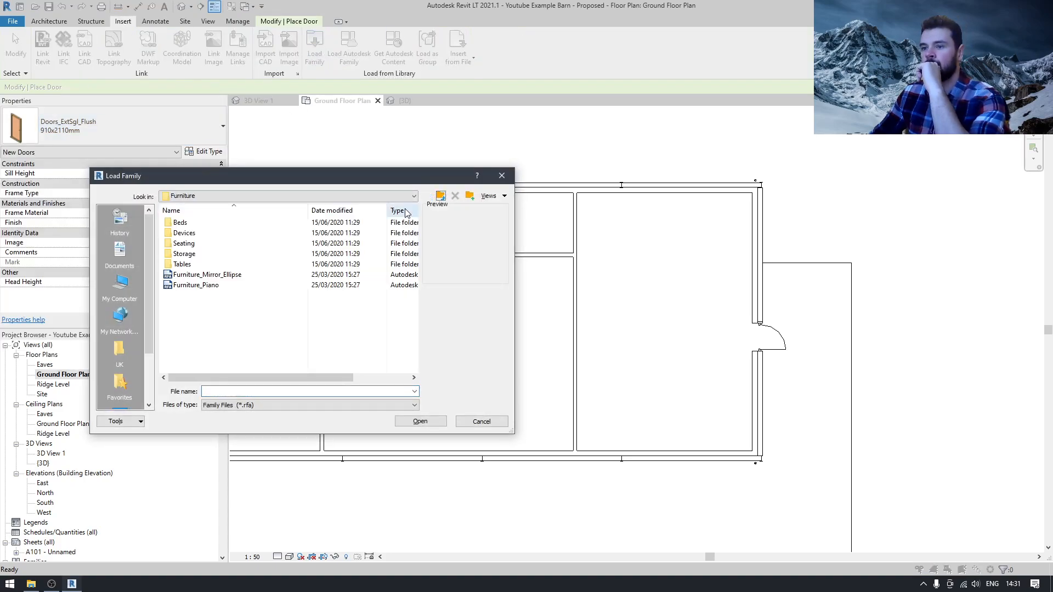
pyautogui.click(441, 196)
pyautogui.doubleClick(214, 275)
pyautogui.doubleClick(208, 233)
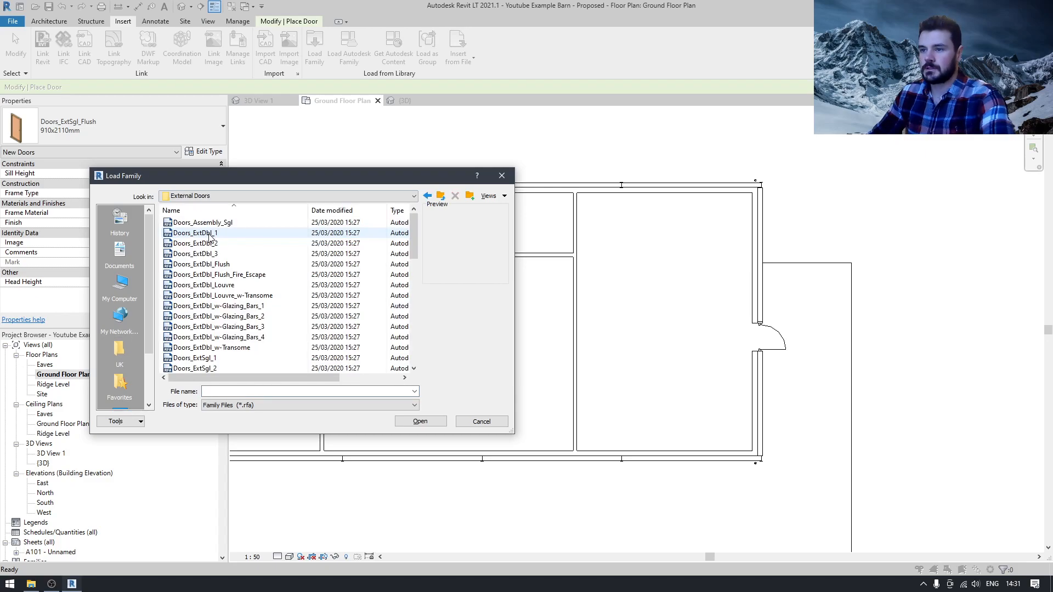
# Compare the previews of the external door families and load Doors_ExtSgl_13 into the project
pyautogui.click(209, 234)
pyautogui.scroll(-4, 208, 250)
pyautogui.click(212, 265)
pyautogui.scroll(4, 213, 267)
pyautogui.scroll(-5, 215, 267)
pyautogui.scroll(2, 218, 298)
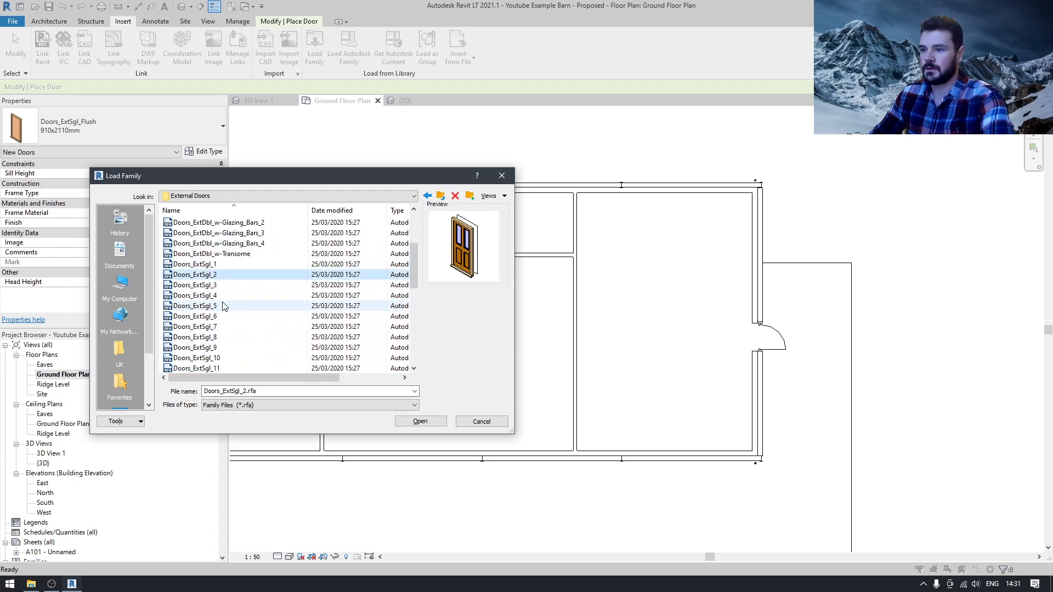
pyautogui.click(211, 286)
pyautogui.click(210, 296)
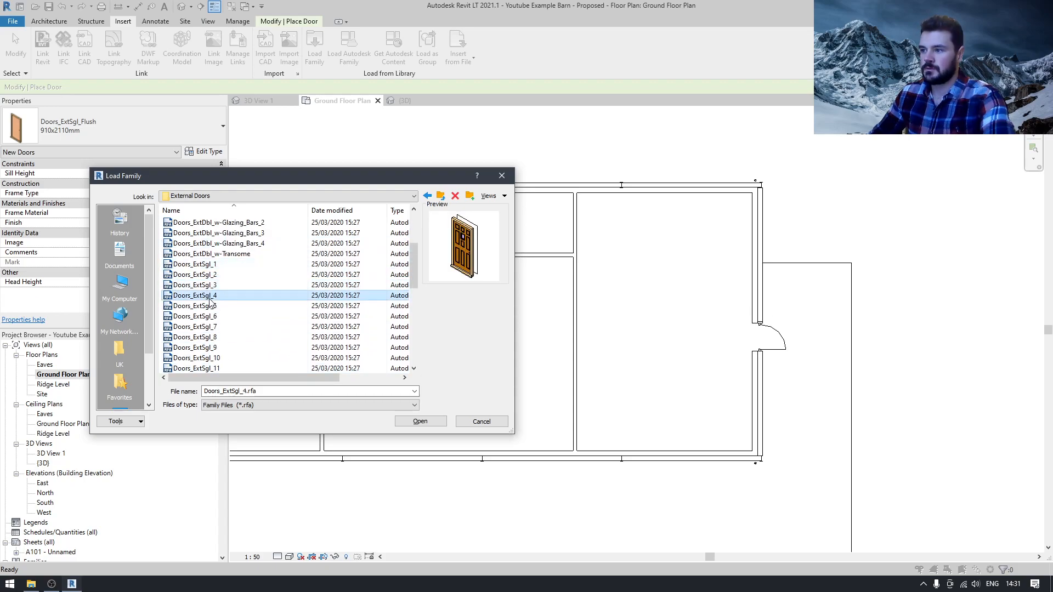
pyautogui.click(209, 307)
pyautogui.click(209, 316)
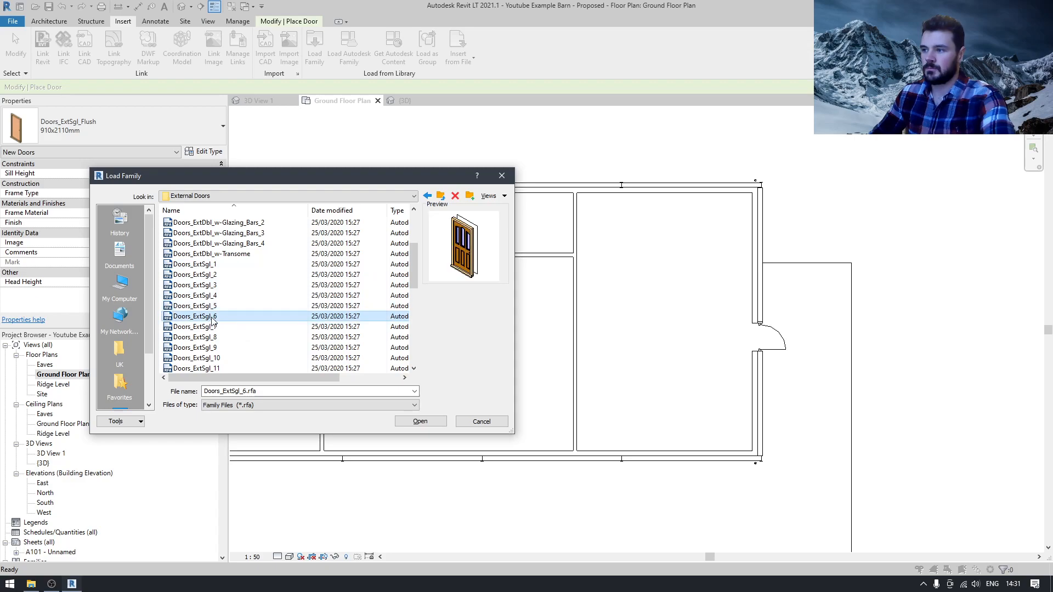
pyautogui.scroll(-2, 210, 307)
pyautogui.click(211, 265)
pyautogui.click(211, 276)
pyautogui.click(211, 286)
pyautogui.click(211, 296)
pyautogui.click(212, 306)
pyautogui.click(211, 317)
pyautogui.click(213, 327)
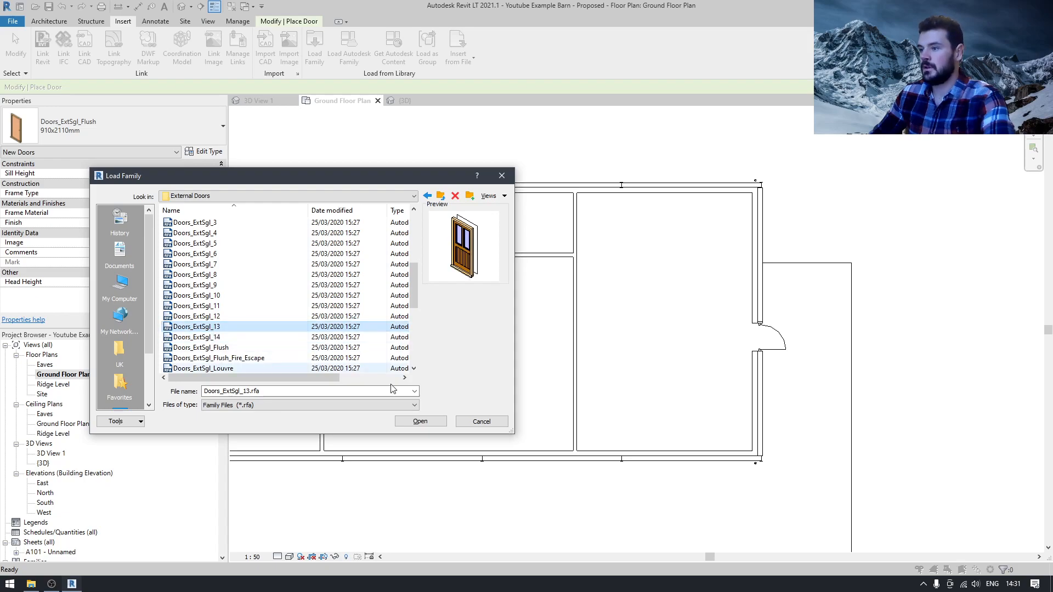
pyautogui.click(420, 421)
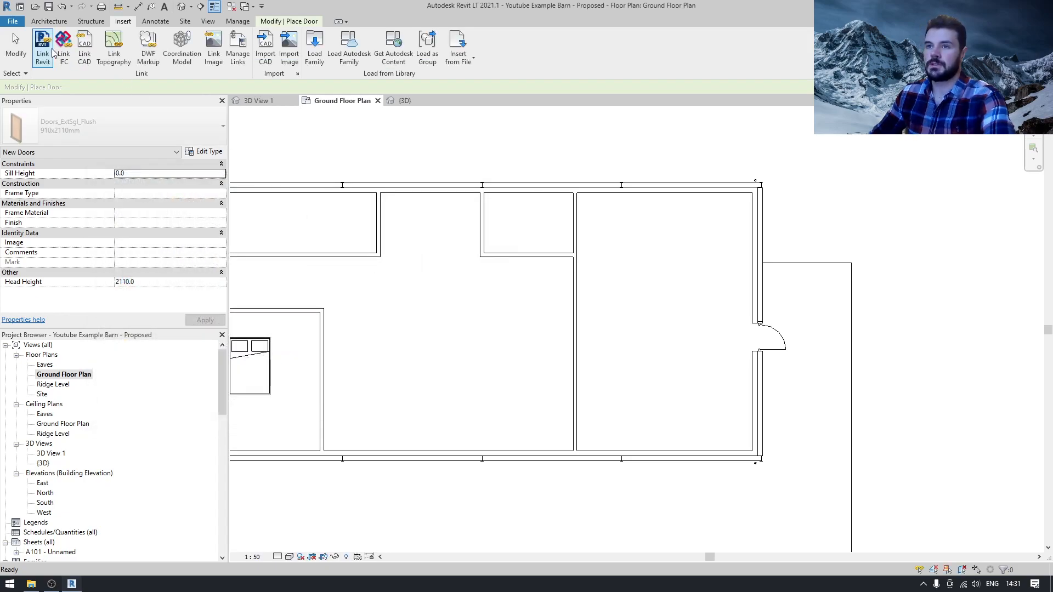
# Place a Doors_ExtSgl_13 door in the upper outer wall, in the gap between the two upper rooms
pyautogui.scroll(3, 378, 195)
pyautogui.moveTo(482, 186); pyautogui.dragTo(480, 267, button='middle')
pyautogui.scroll(1, 470, 258)
pyautogui.click(471, 257)
pyautogui.press('Escape')
pyautogui.press('Escape')
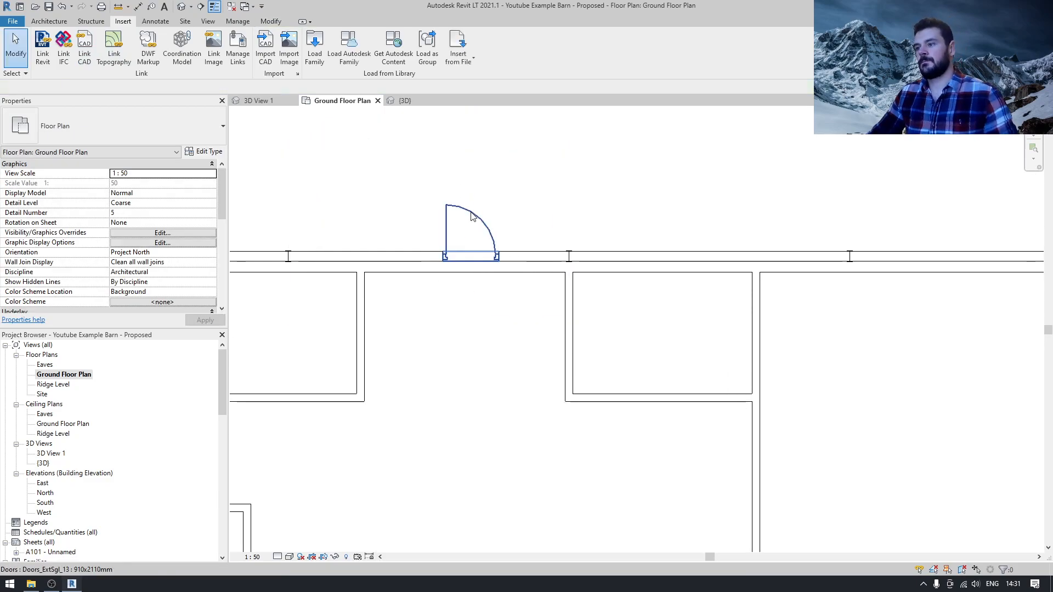
# Rename the new door's type to 960 x 2100
pyautogui.click(471, 241)
pyautogui.click(204, 151)
pyautogui.scroll(-3, 476, 293)
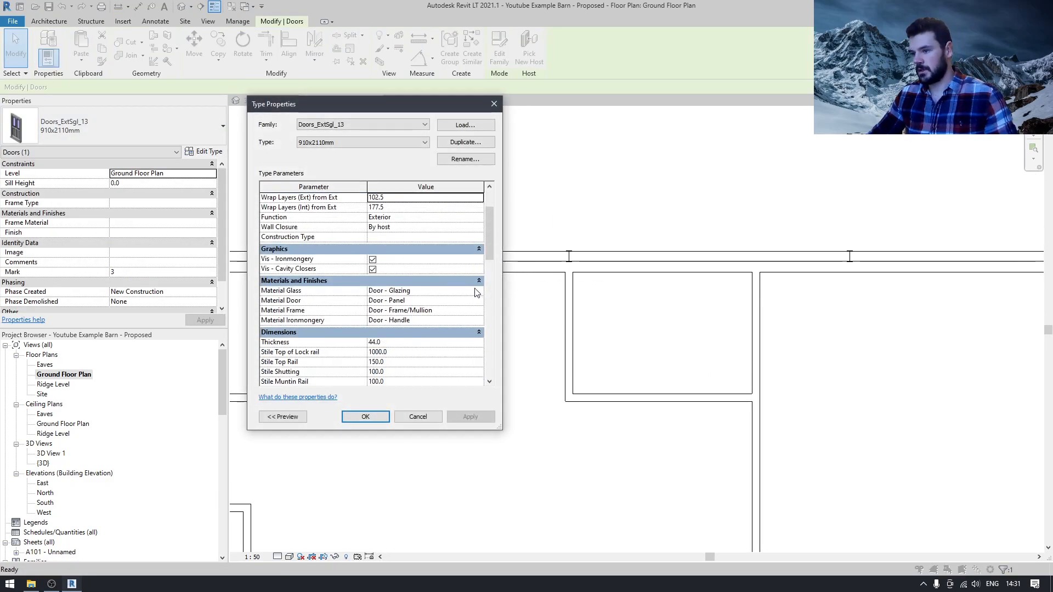
pyautogui.click(464, 163)
pyautogui.write('960 x 2100')
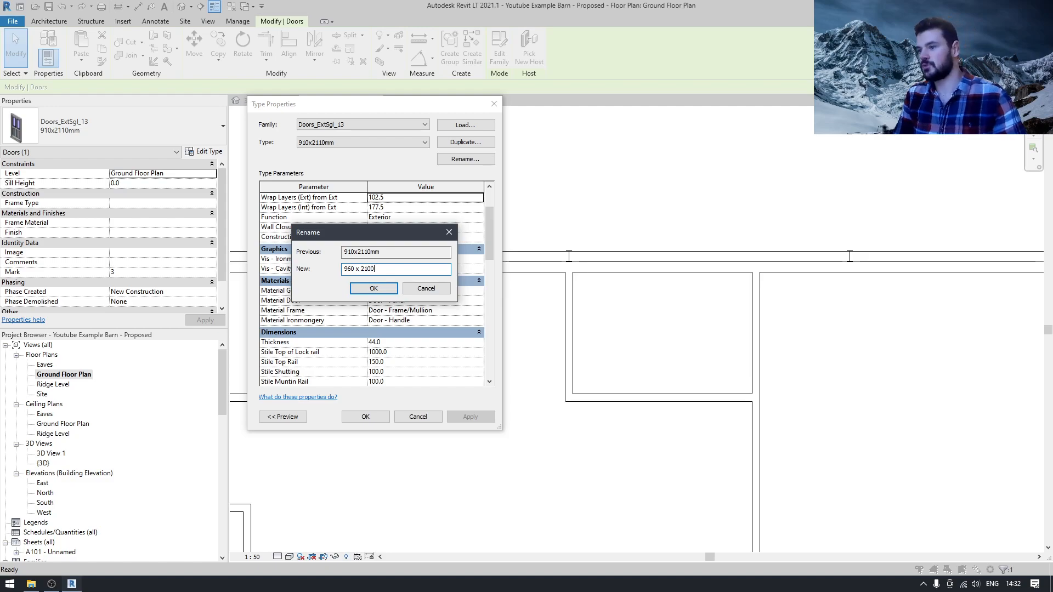
pyautogui.press('Return')
# Set the door type's Rough Width to 960 and Rough Height to 2100
pyautogui.scroll(-1, 433, 338)
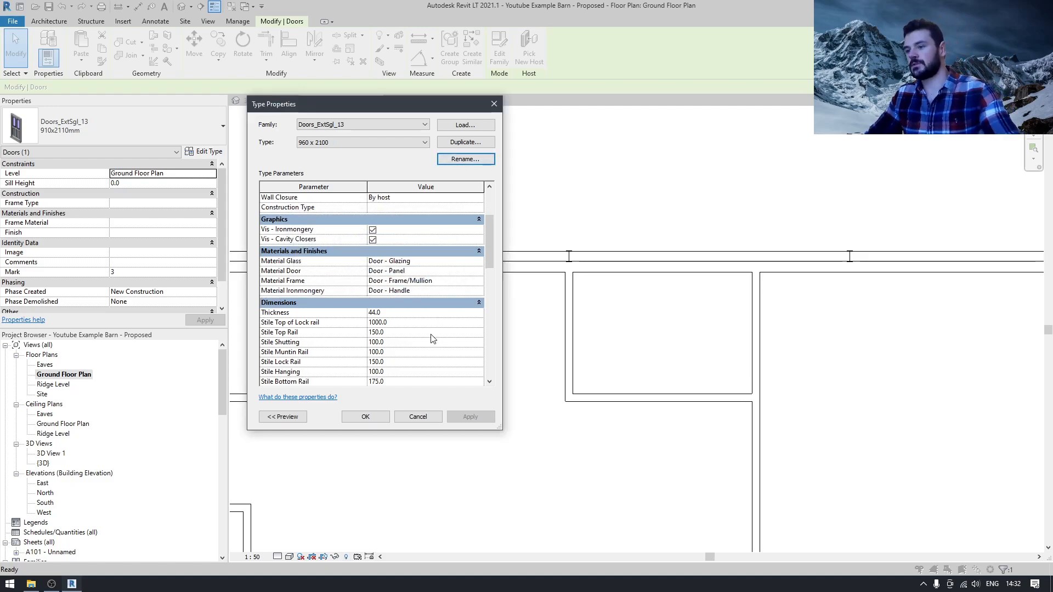
pyautogui.scroll(-2, 433, 336)
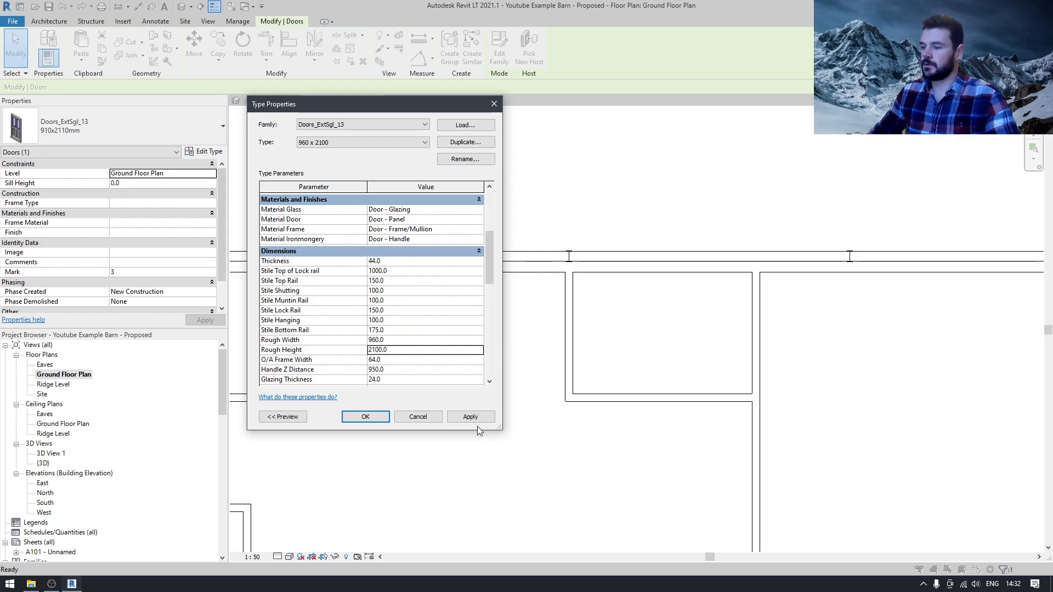
pyautogui.click(383, 416)
pyautogui.click(478, 334)
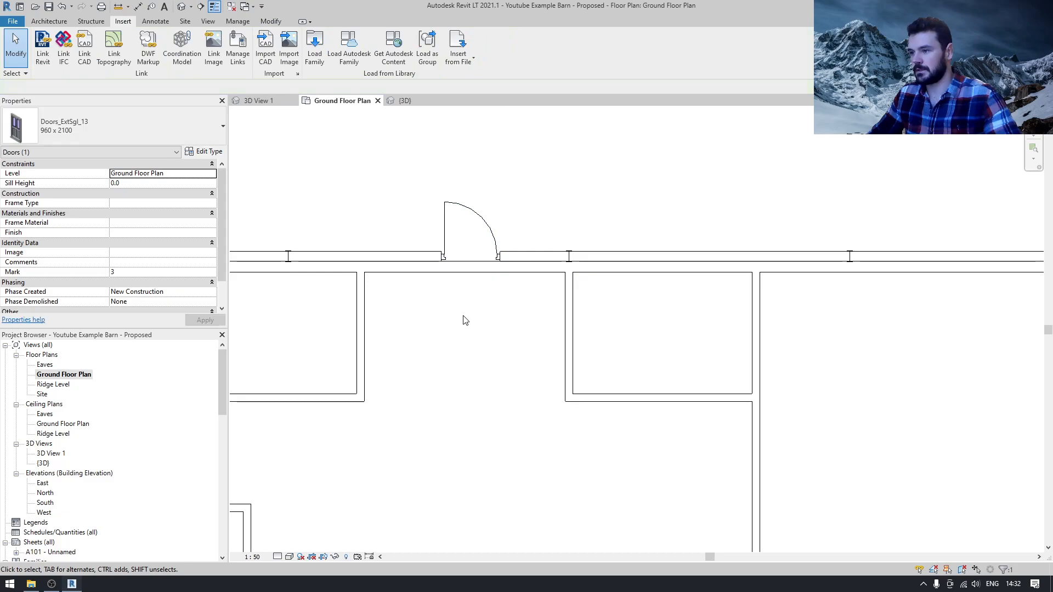
# Join the upper outer wall with its inner wall at the new door so that the opening cuts through both
pyautogui.click(271, 21)
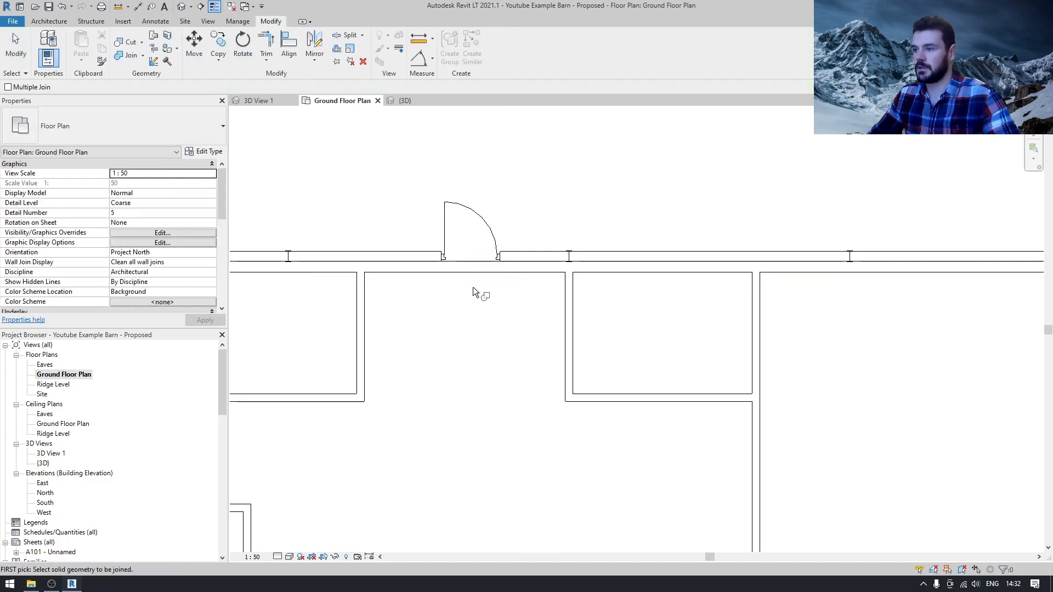
pyautogui.moveTo(464, 281); pyautogui.dragTo(506, 282)
pyautogui.scroll(-1, 562, 301)
pyautogui.moveTo(525, 241); pyautogui.dragTo(486, 236)
pyautogui.click(483, 267)
pyautogui.press('Escape')
# Position the new door midway between the two upper rooms, opening into the building
pyautogui.moveTo(502, 301)
pyautogui.mouseDown()
pyautogui.moveTo(467, 298)
pyautogui.moveTo(488, 299)
pyautogui.mouseUp()
pyautogui.scroll(-1, 517, 316)
pyautogui.moveTo(517, 316); pyautogui.dragTo(442, 215, button='middle')
pyautogui.scroll(-1, 441, 214)
pyautogui.moveTo(428, 209)
pyautogui.mouseDown()
pyautogui.moveTo(456, 209)
pyautogui.moveTo(437, 211)
pyautogui.mouseUp()
pyautogui.click(434, 238)
pyautogui.moveTo(434, 238); pyautogui.dragTo(445, 248, button='middle')
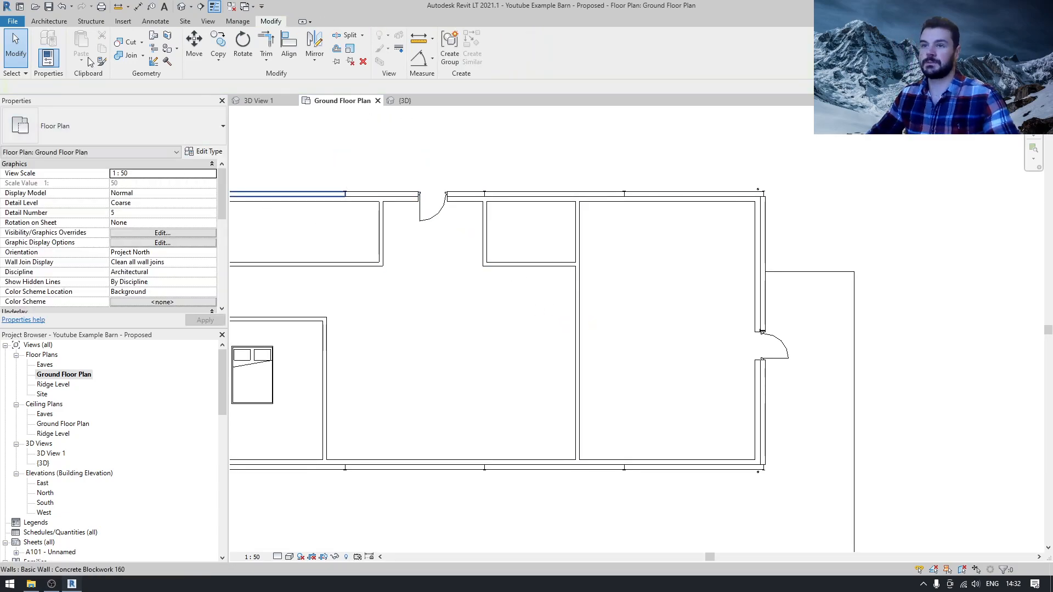
# Load the Doors_IntDbl_1 family from the Internal Doors library folder for door placement
pyautogui.click(55, 23)
pyautogui.click(67, 44)
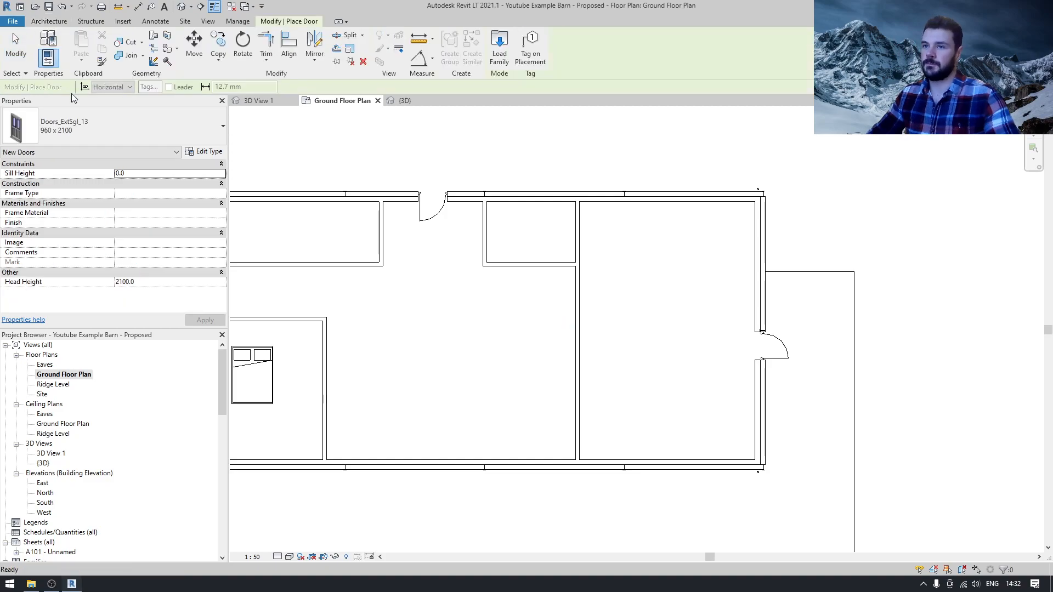
pyautogui.click(88, 126)
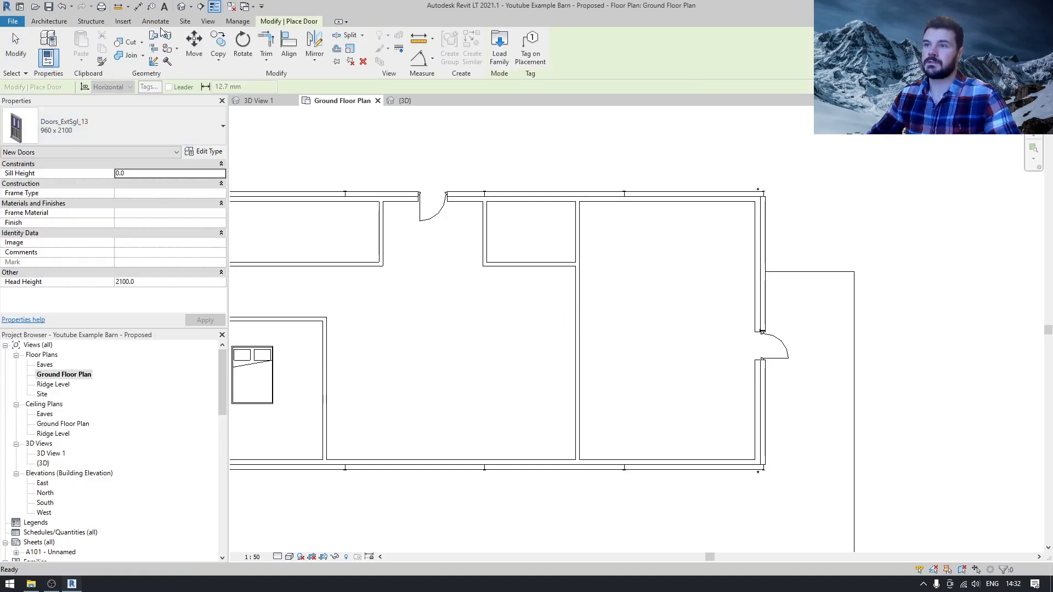
pyautogui.click(124, 22)
pyautogui.click(315, 45)
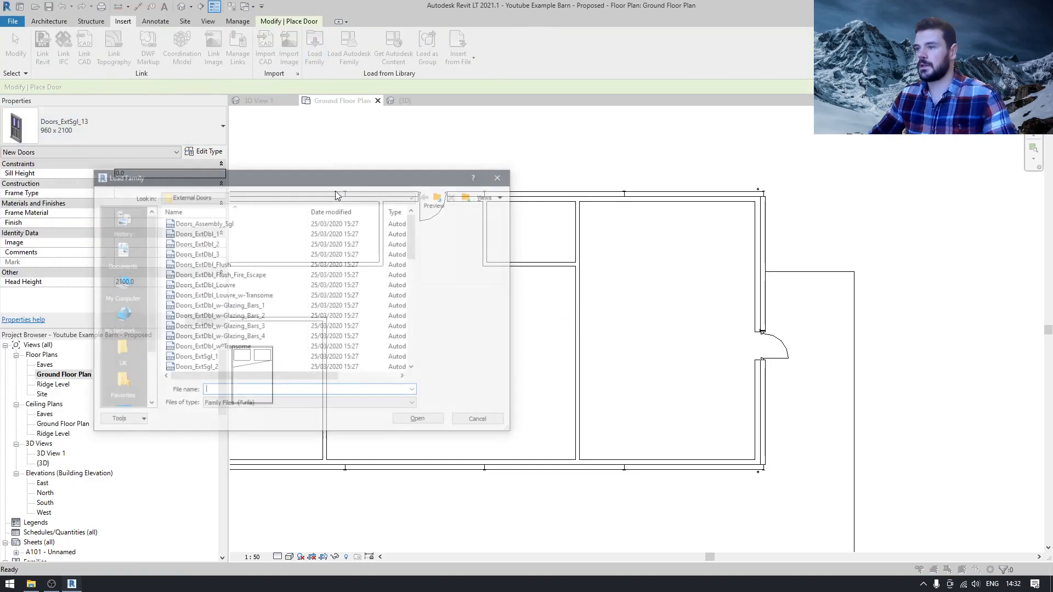
pyautogui.scroll(10, 269, 295)
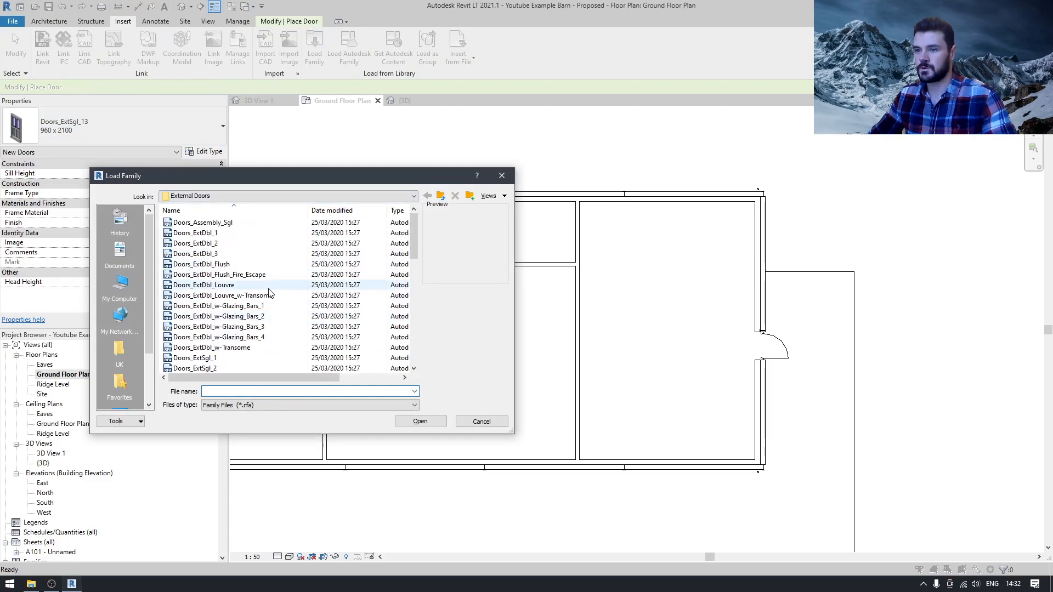
pyautogui.click(441, 195)
pyautogui.doubleClick(189, 243)
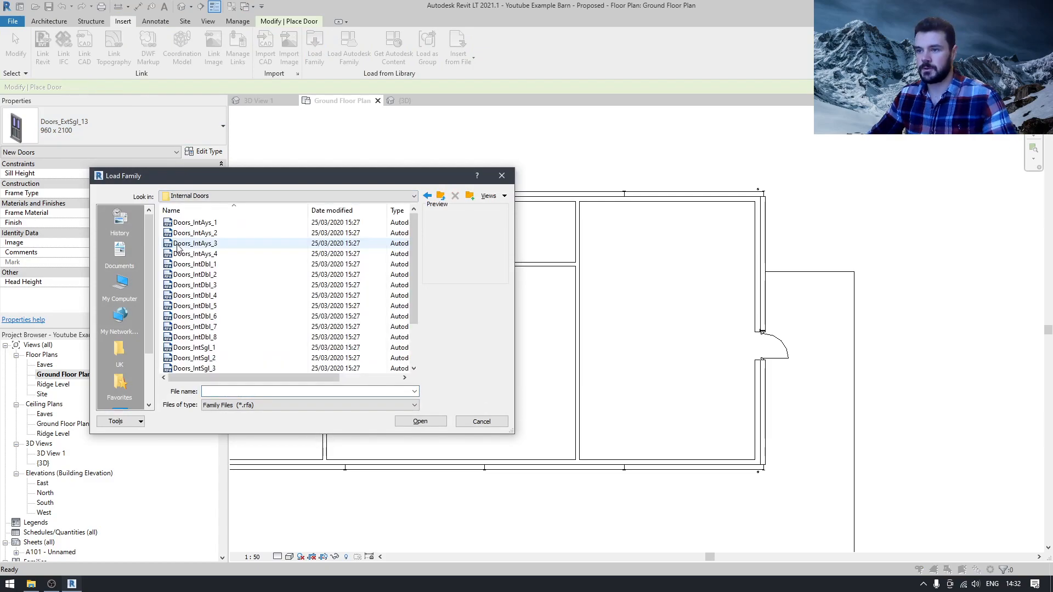
pyautogui.click(207, 245)
pyautogui.click(195, 264)
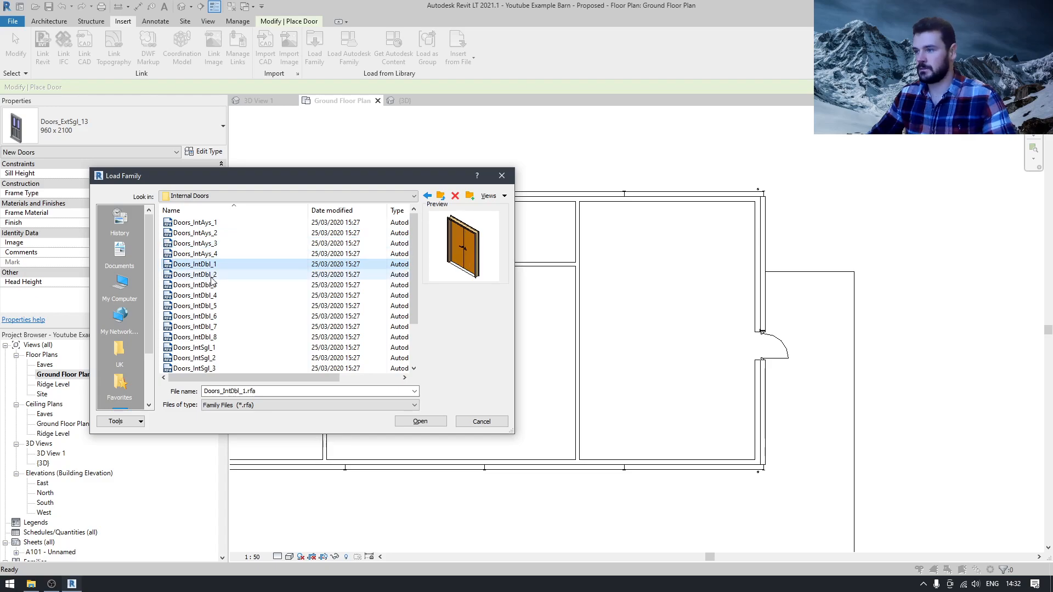
pyautogui.click(432, 422)
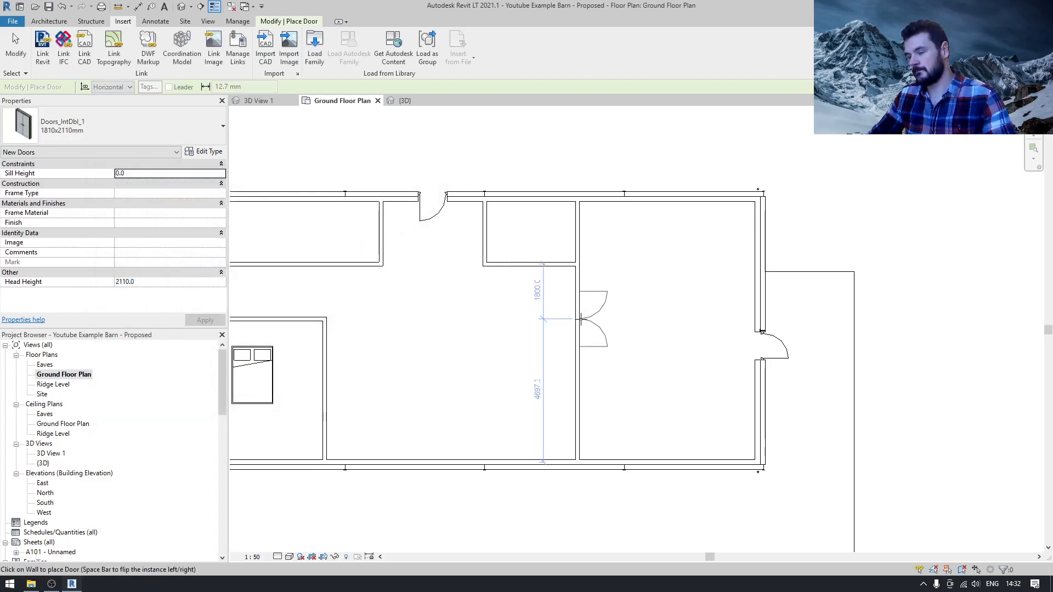
# Place the 1810x2110mm internal double door in the long cross partition, just below the small upper room, opening into the end room
pyautogui.click(581, 317)
pyautogui.press('Escape')
pyautogui.press('Escape')
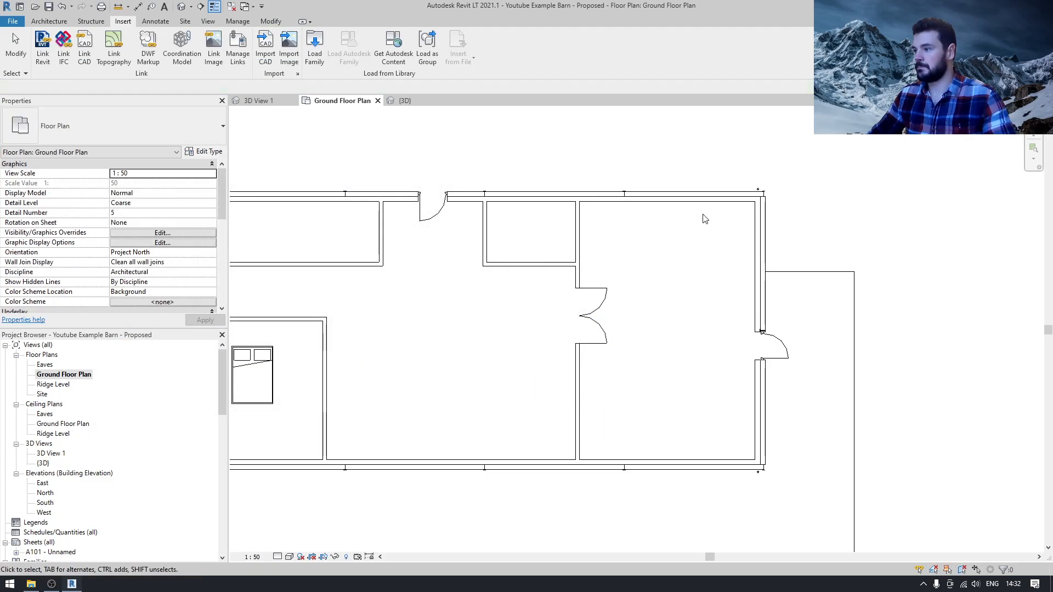
pyautogui.click(586, 252)
pyautogui.press('Escape')
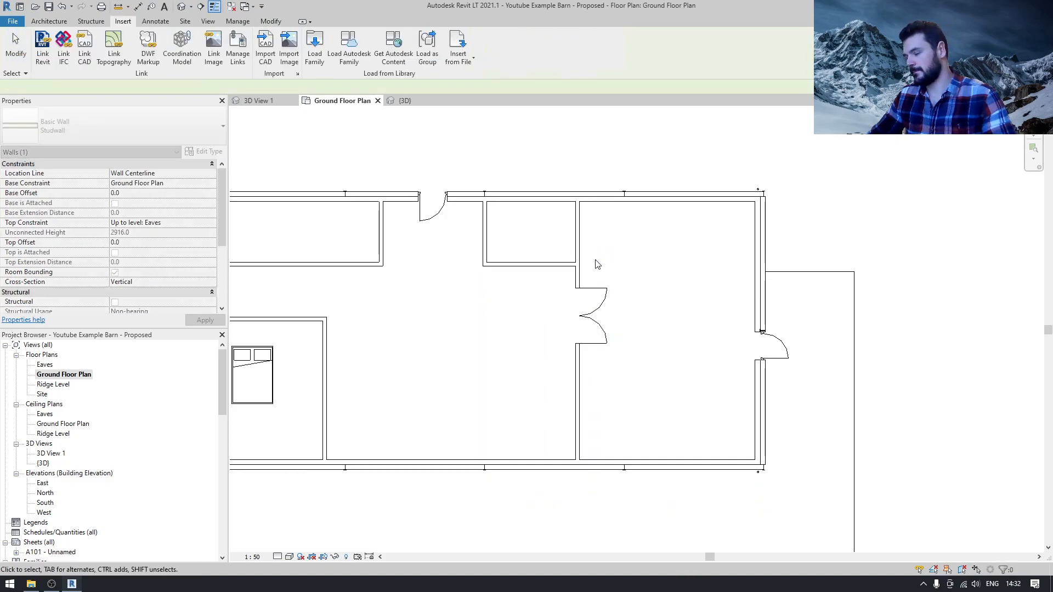
# Shorten the cross partition to 6000 mm so that it ends just below the double door
pyautogui.click(582, 403)
pyautogui.moveTo(578, 461); pyautogui.dragTo(576, 383)
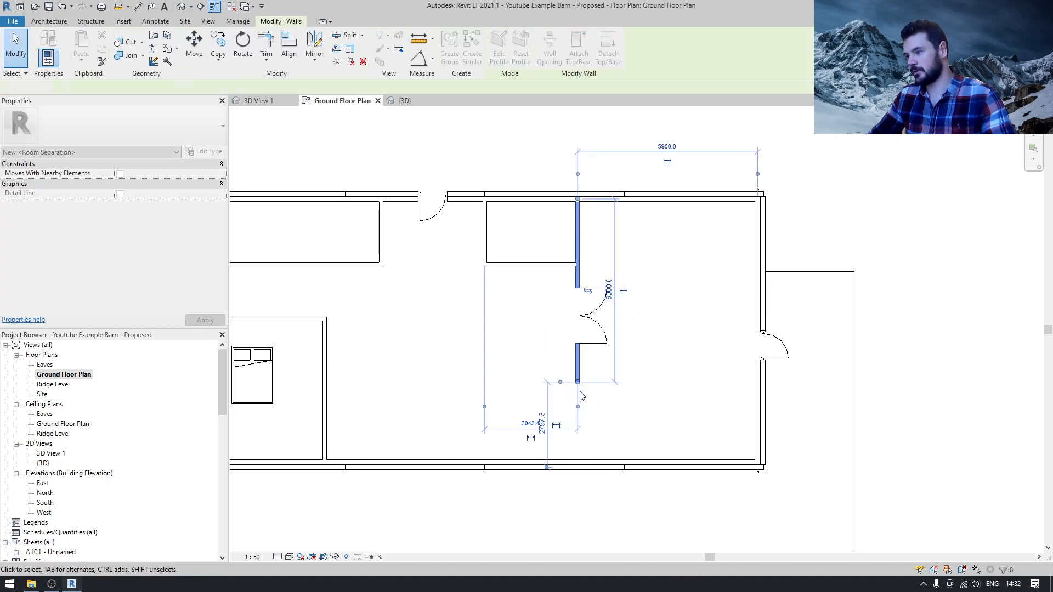
pyautogui.press('Escape')
# Draw Studwall partitions from the shortened wall's end, about 3046 mm left and down to the lower outer wall
pyautogui.click(49, 22)
pyautogui.press('w')
pyautogui.press('a')
pyautogui.click(577, 382)
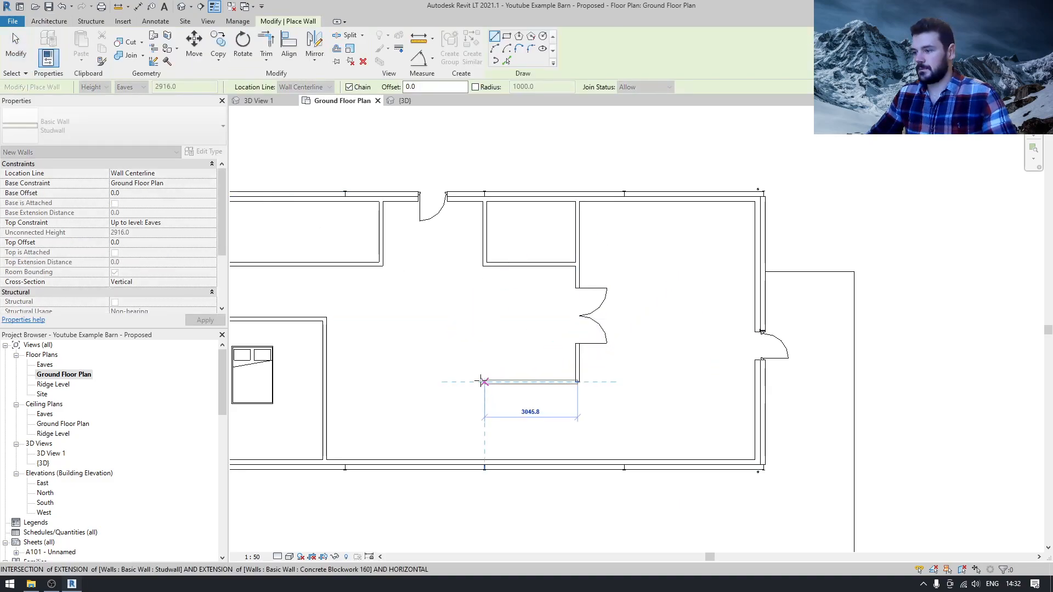
pyautogui.click(484, 382)
pyautogui.click(484, 461)
pyautogui.press('Escape')
pyautogui.press('Escape')
# Move the new horizontal partition up close to the double door and nudge the door slightly up its wall
pyautogui.click(551, 379)
pyautogui.click(598, 299)
pyautogui.click(620, 302)
pyautogui.click(531, 265)
pyautogui.click(649, 258)
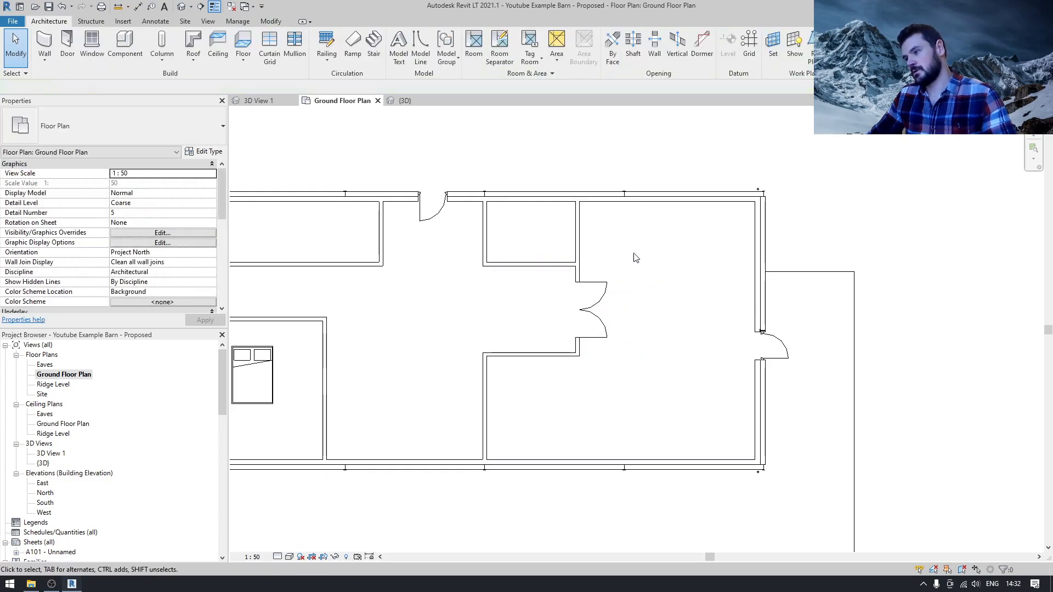
# Shift the double-door partition to the right, and move the lower vertical partition right to 3200 mm from it
pyautogui.click(587, 254)
pyautogui.moveTo(586, 255); pyautogui.dragTo(616, 252)
pyautogui.click(677, 251)
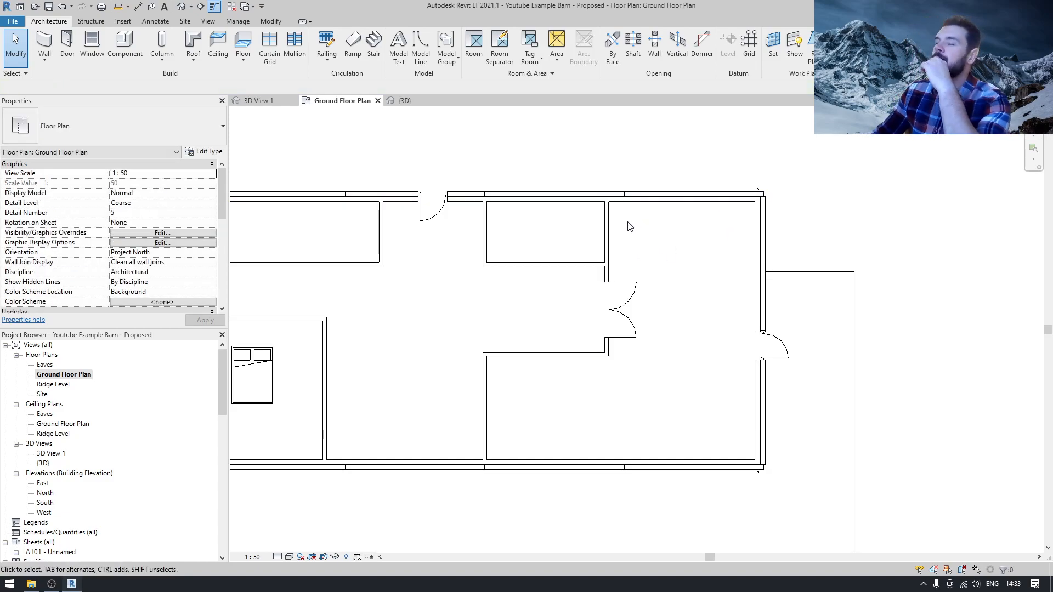
pyautogui.scroll(-2, 598, 234)
pyautogui.scroll(1, 625, 346)
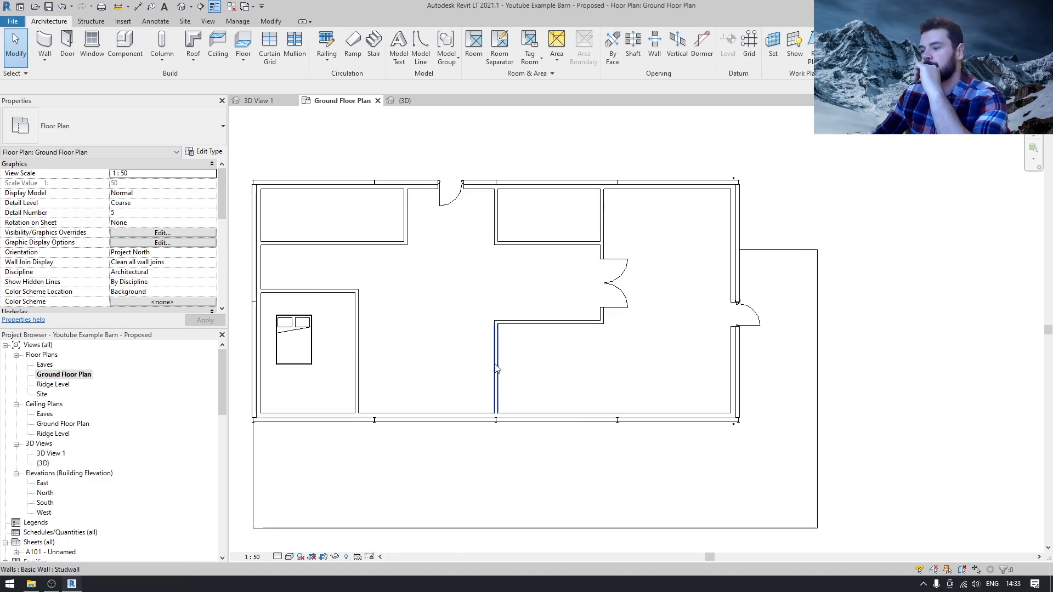
pyautogui.moveTo(496, 369); pyautogui.dragTo(517, 368)
# Load the Casework_Counter_Top_Corner family from the UK library's Casework folder
pyautogui.click(123, 21)
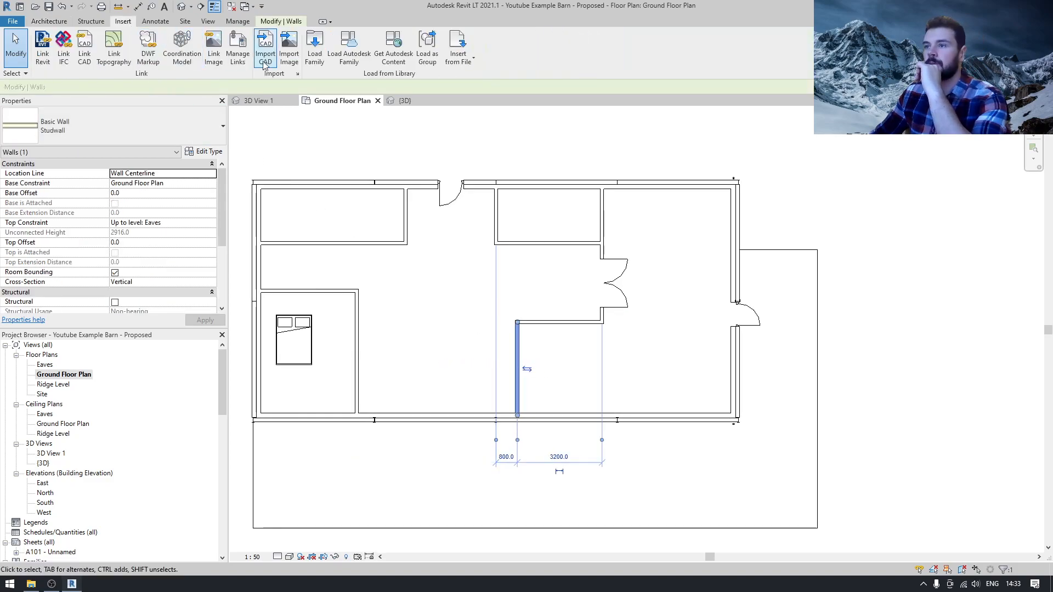
pyautogui.click(314, 47)
pyautogui.click(441, 196)
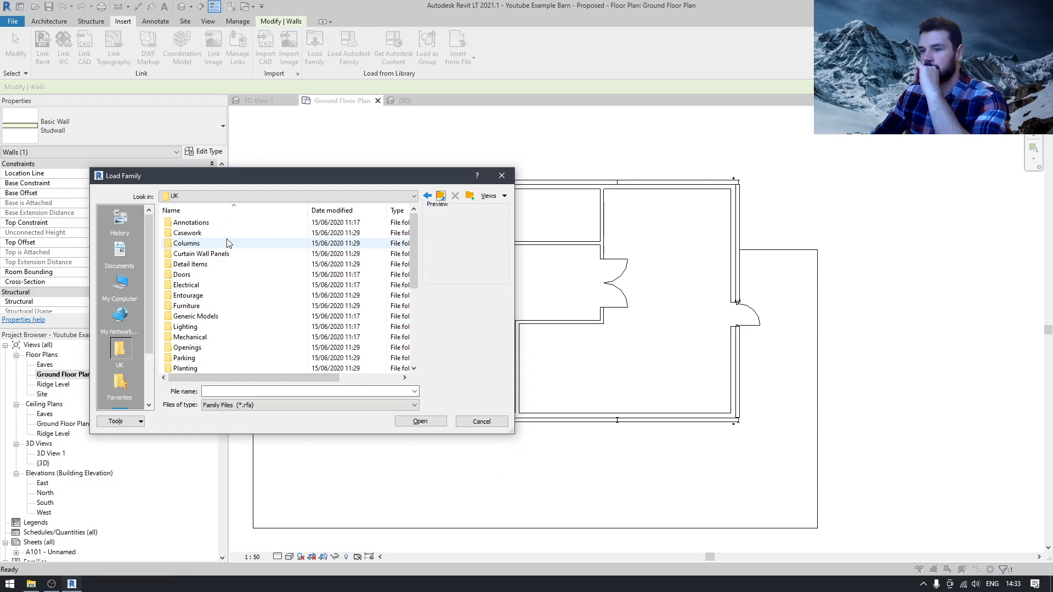
pyautogui.doubleClick(217, 233)
pyautogui.doubleClick(214, 235)
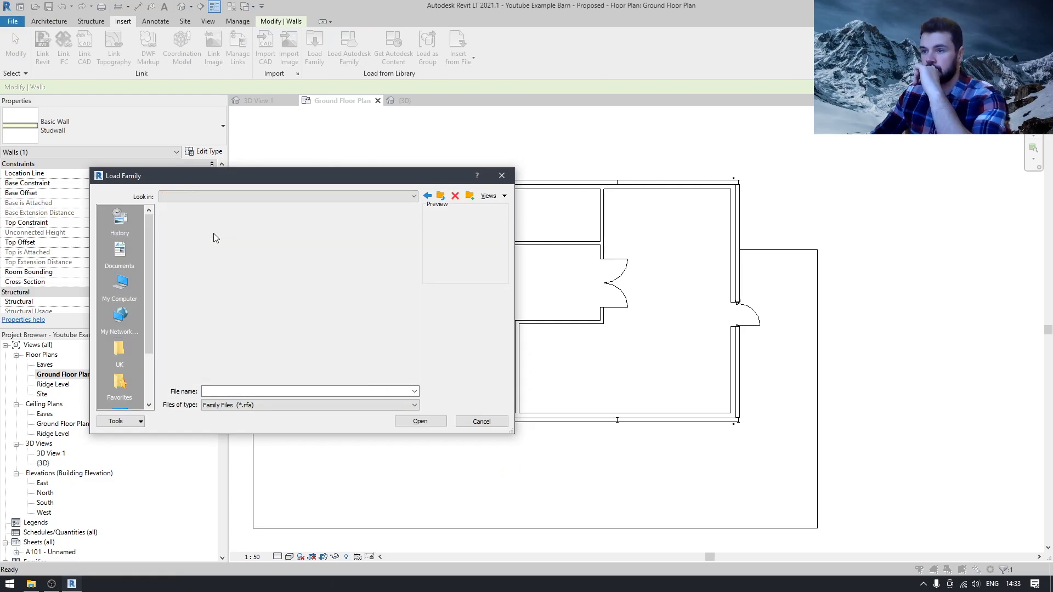
pyautogui.click(197, 223)
pyautogui.click(198, 232)
pyautogui.click(421, 421)
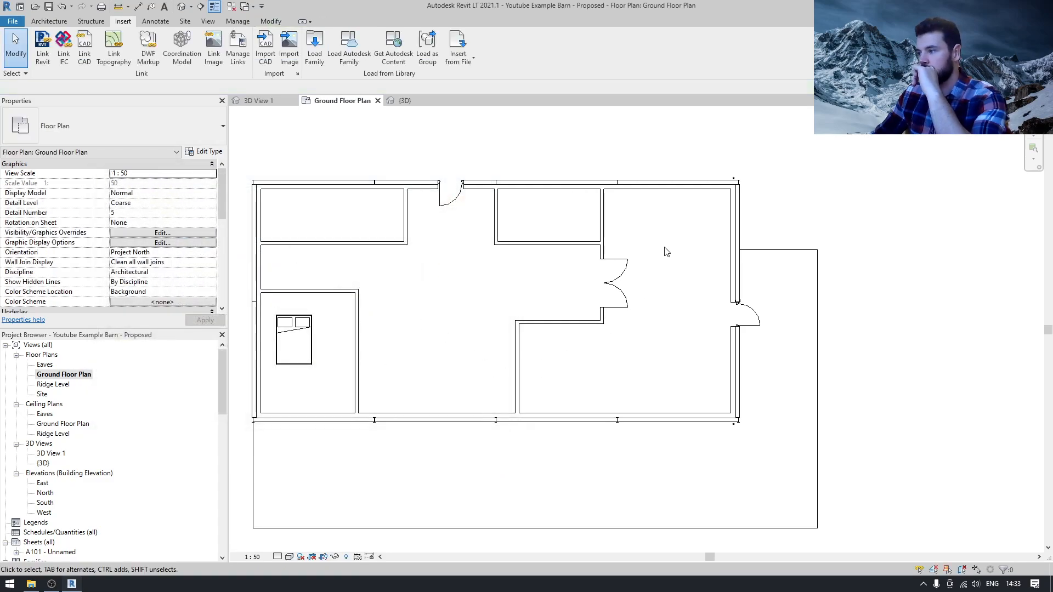
# Place the 625mm_Depth corner counter top in the upper part of the end room
pyautogui.click(62, 22)
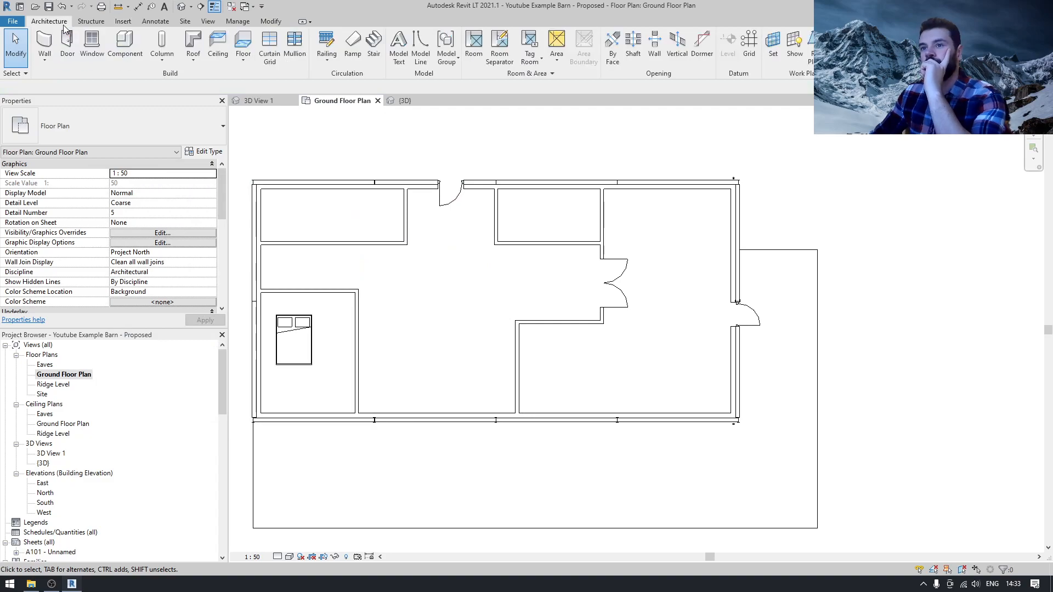
pyautogui.click(124, 46)
pyautogui.scroll(3, 685, 247)
pyautogui.click(672, 192)
pyautogui.press('Escape')
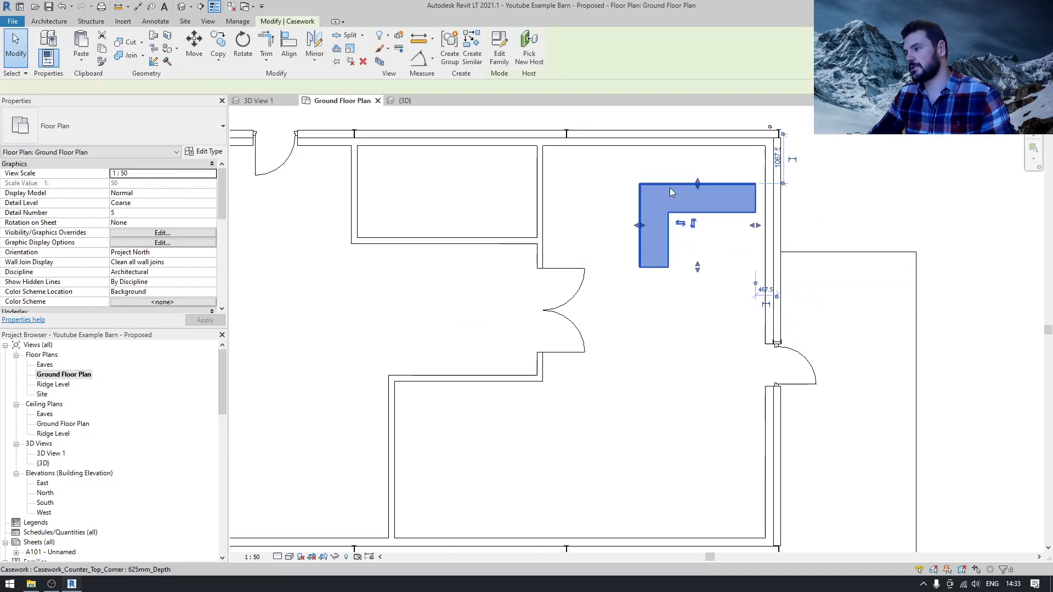
# Reorient the corner counter top so its corner is at the upper right, and bring it beside the double door
pyautogui.click(693, 223)
pyautogui.moveTo(685, 164); pyautogui.dragTo(631, 245)
pyautogui.click(627, 234)
pyautogui.click(627, 237)
pyautogui.click(570, 247)
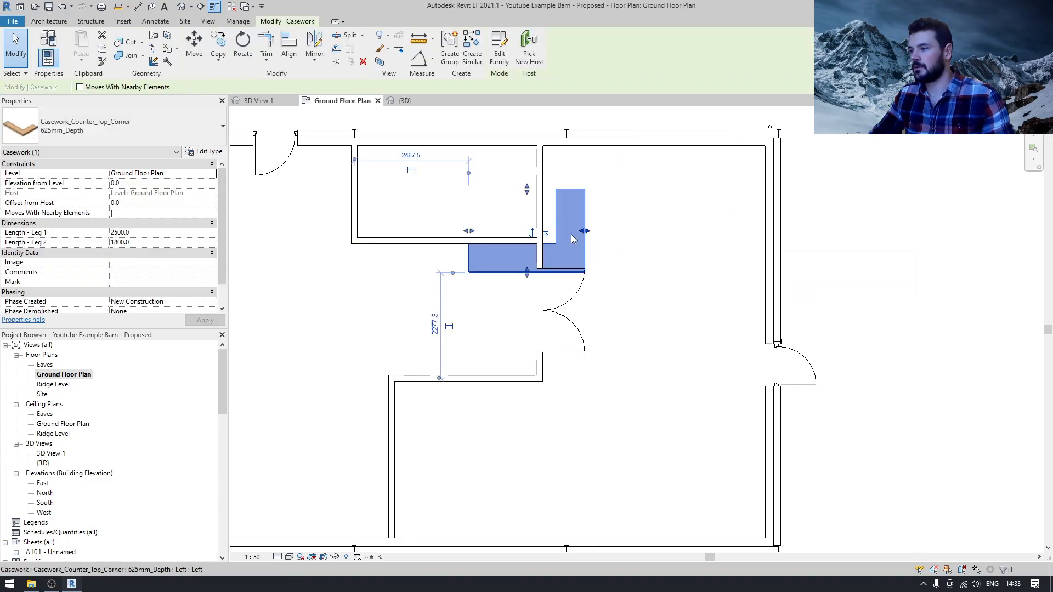
pyautogui.click(532, 232)
pyautogui.click(589, 275)
pyautogui.click(746, 203)
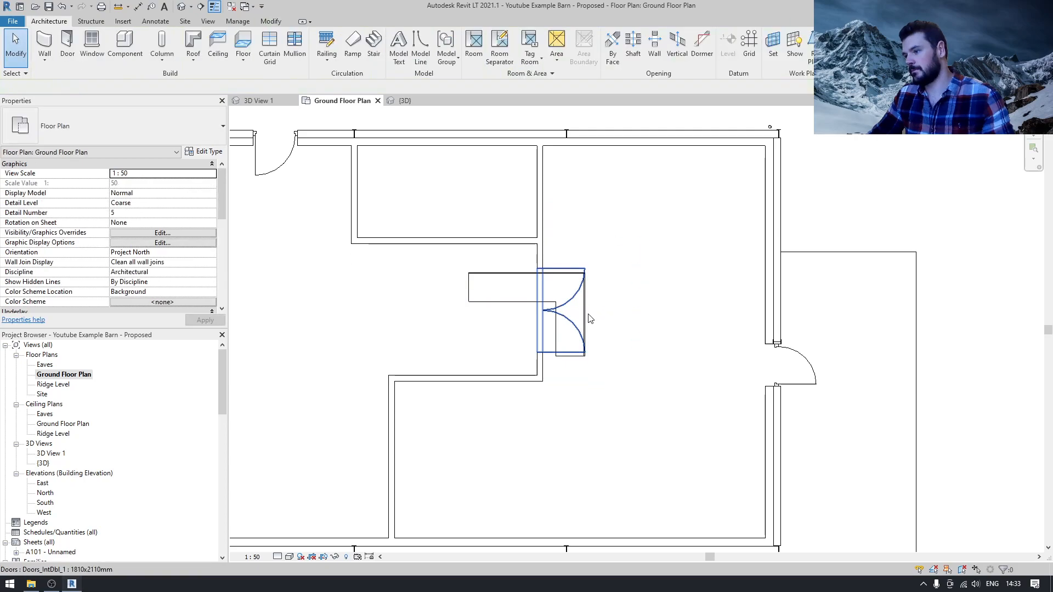
# Fit the counter top along the end room's upper and right walls, stretching its legs to about 4793 mm and 3062 mm
pyautogui.click(505, 295)
pyautogui.moveTo(505, 296); pyautogui.dragTo(543, 187)
pyautogui.click(658, 241)
pyautogui.click(736, 229)
pyautogui.moveTo(655, 235); pyautogui.dragTo(666, 289)
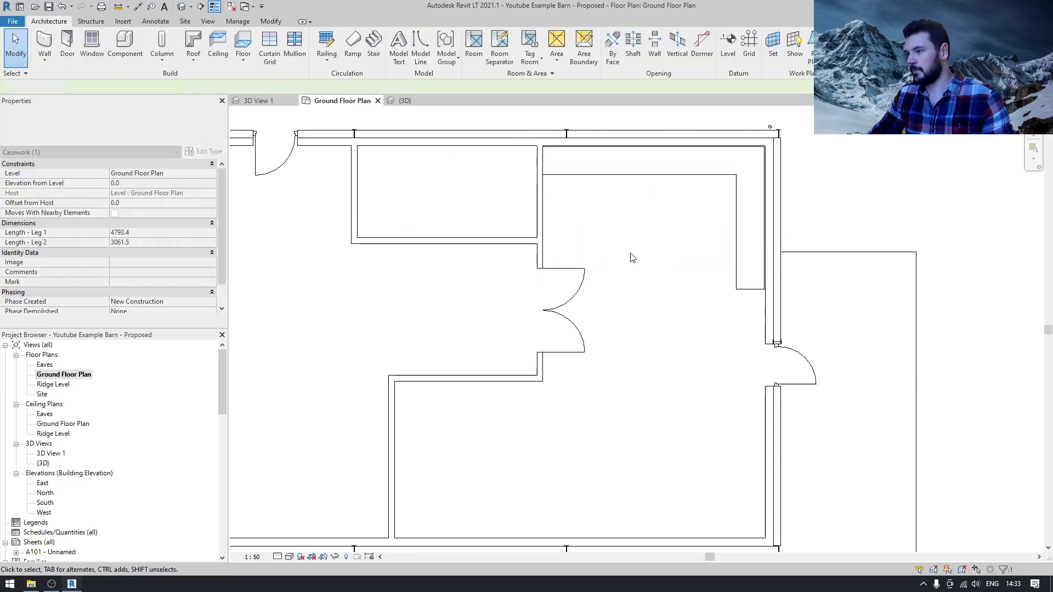
# Slide the double door down its partition and move the small upper room's lower wall down towards it
pyautogui.click(621, 257)
pyautogui.click(593, 295)
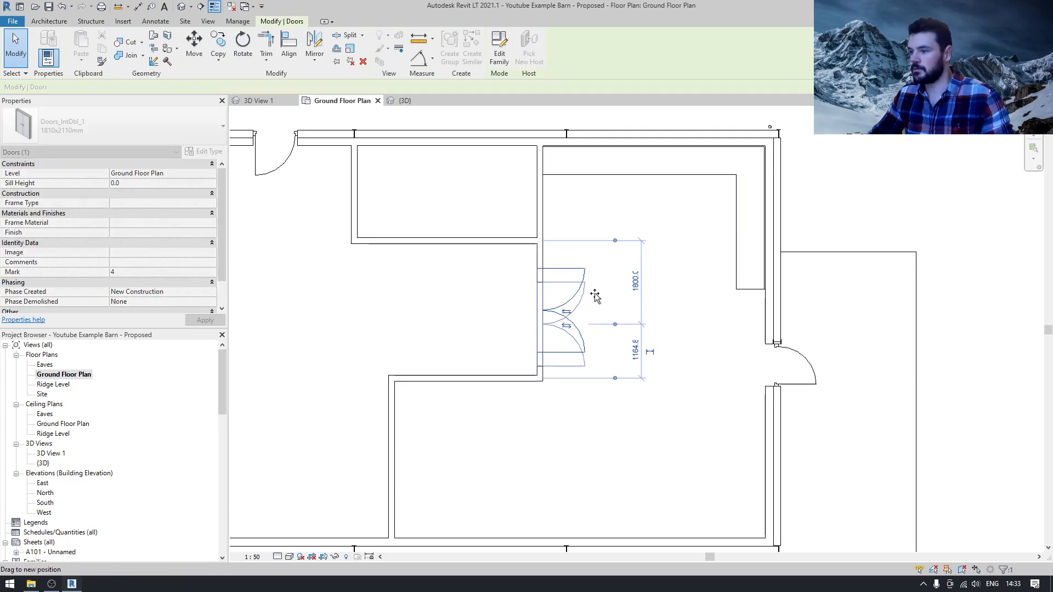
pyautogui.click(480, 233)
pyautogui.click(479, 240)
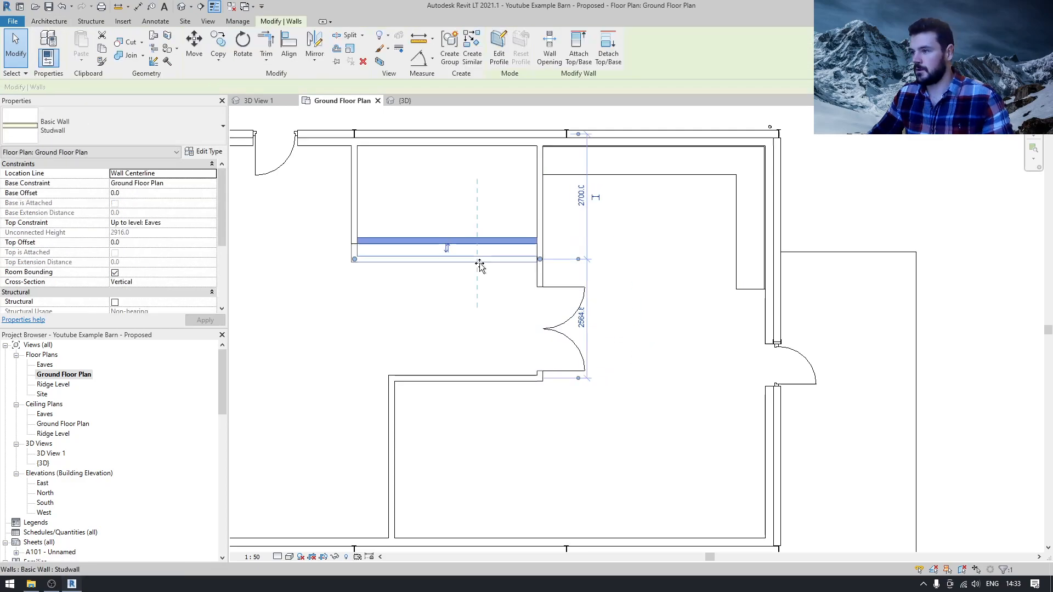
pyautogui.press('Escape')
# Widen the small upper room by moving its left partition closer to the entrance door
pyautogui.scroll(-2, 574, 294)
pyautogui.scroll(3, 554, 307)
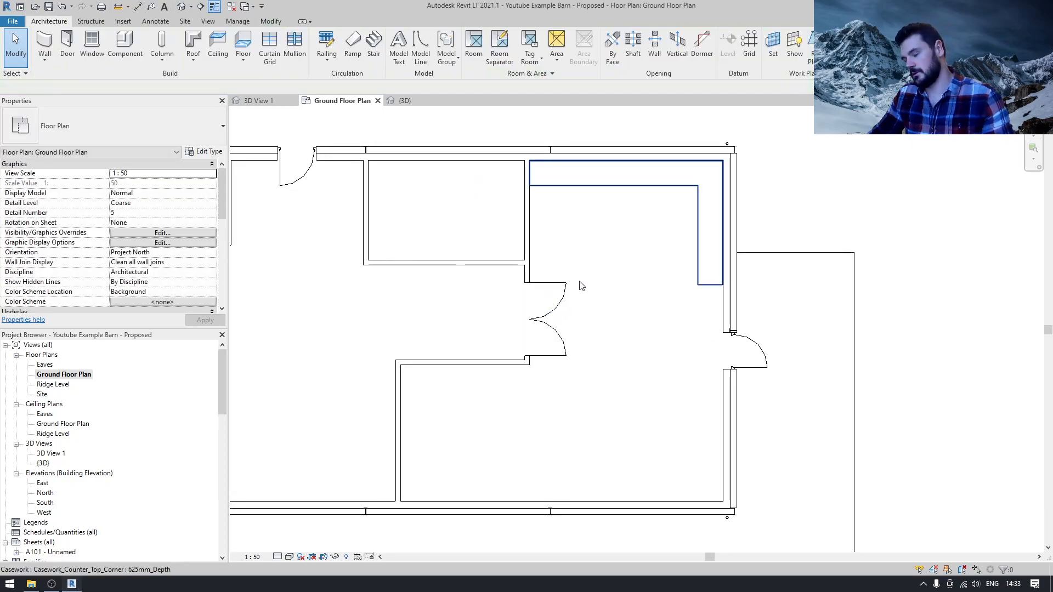
pyautogui.moveTo(733, 226); pyautogui.dragTo(585, 306, button='middle')
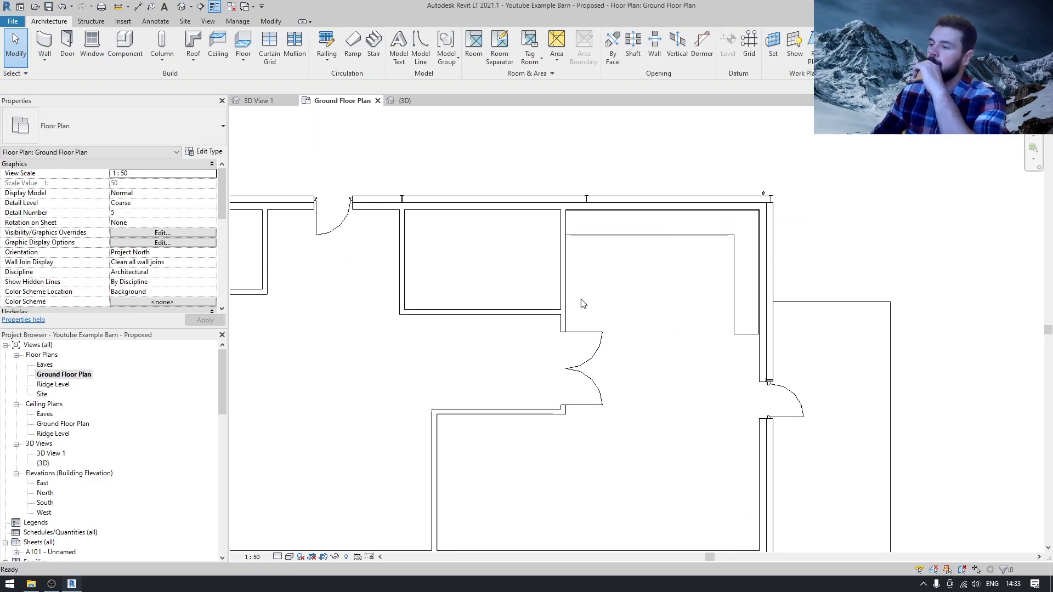
pyautogui.moveTo(404, 245); pyautogui.dragTo(412, 246)
pyautogui.click(378, 262)
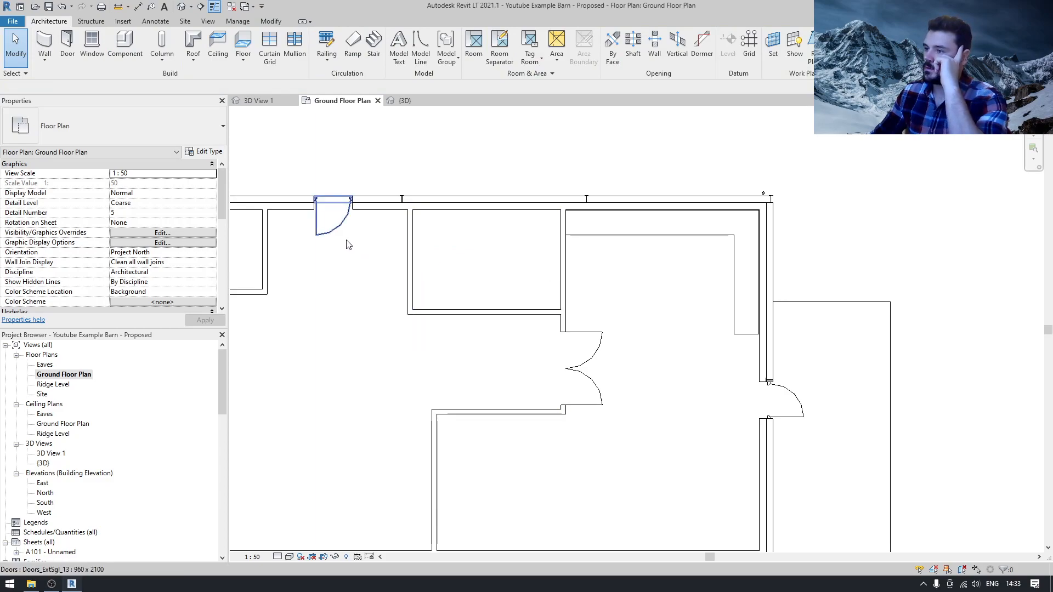
pyautogui.scroll(-2, 346, 244)
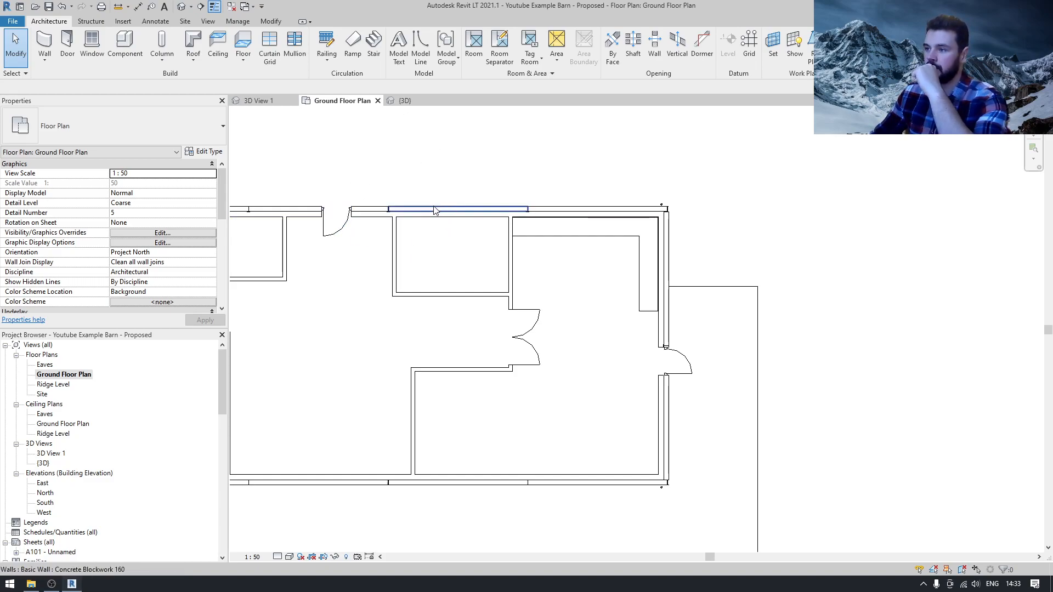
pyautogui.moveTo(395, 241); pyautogui.dragTo(371, 241)
pyautogui.click(456, 265)
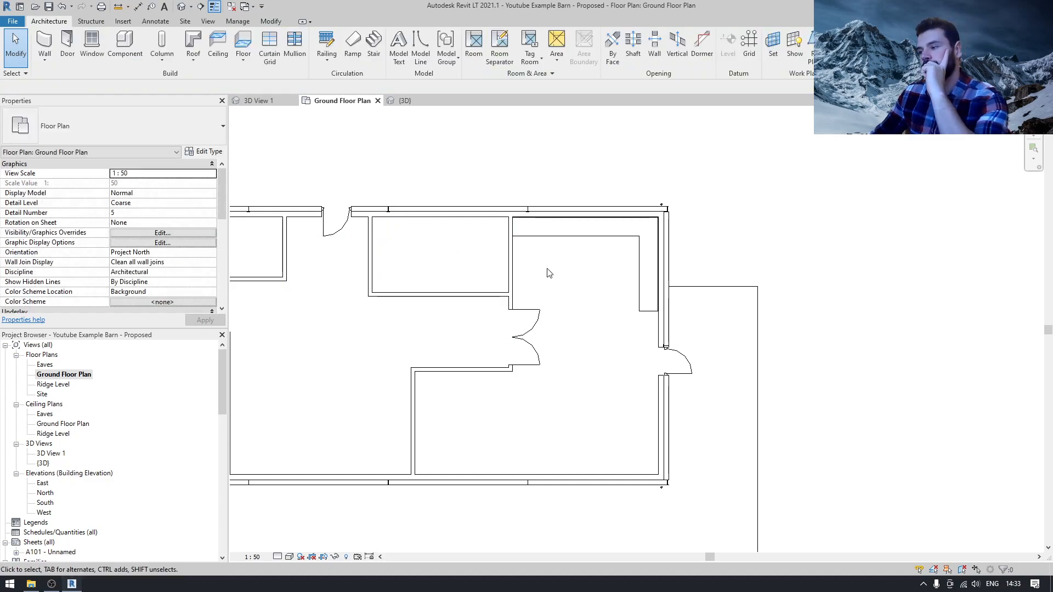
# Move the horizontal partition below the double door slightly down to leave clearance beside the opening
pyautogui.moveTo(501, 324); pyautogui.dragTo(491, 259, button='middle')
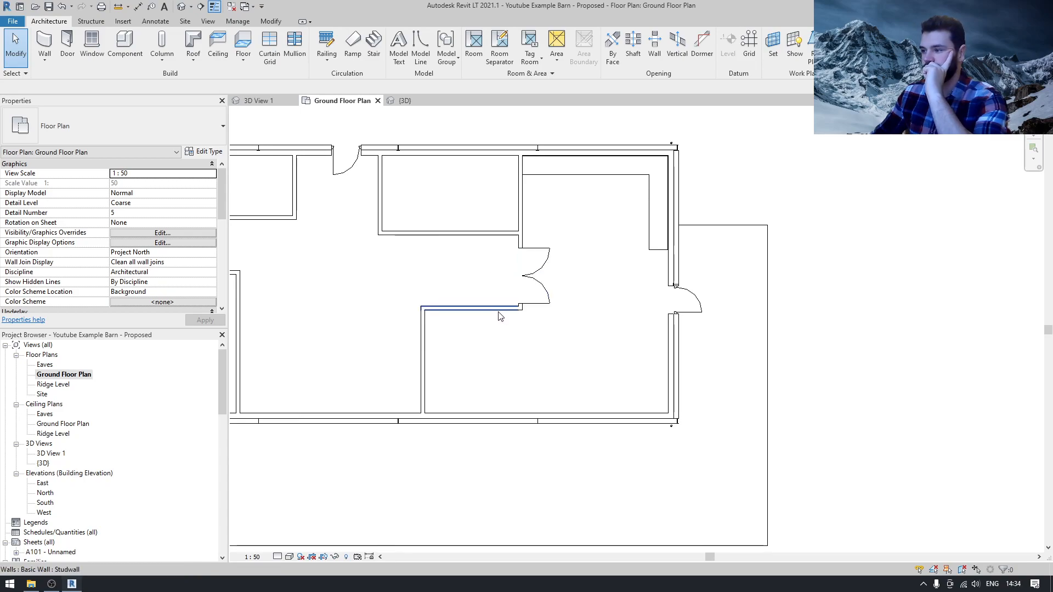
pyautogui.moveTo(497, 312); pyautogui.dragTo(508, 328)
pyautogui.click(436, 310)
# Open the Seating folder of the UK Furniture library for loading a family and preview Furniture_Stool_1
pyautogui.click(125, 22)
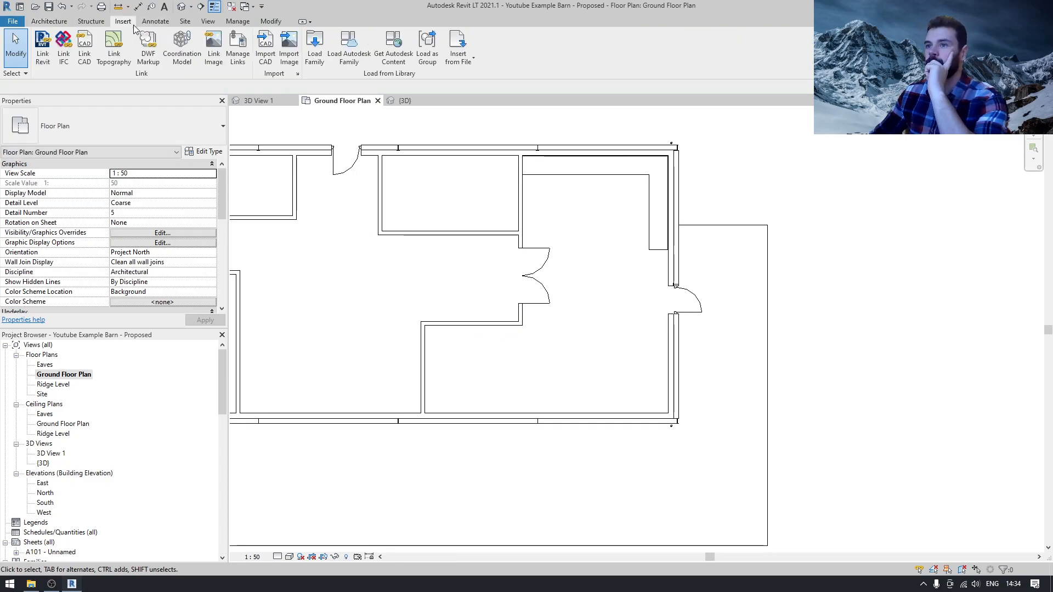
pyautogui.click(311, 52)
pyautogui.click(441, 195)
pyautogui.click(440, 196)
pyautogui.scroll(-2, 263, 296)
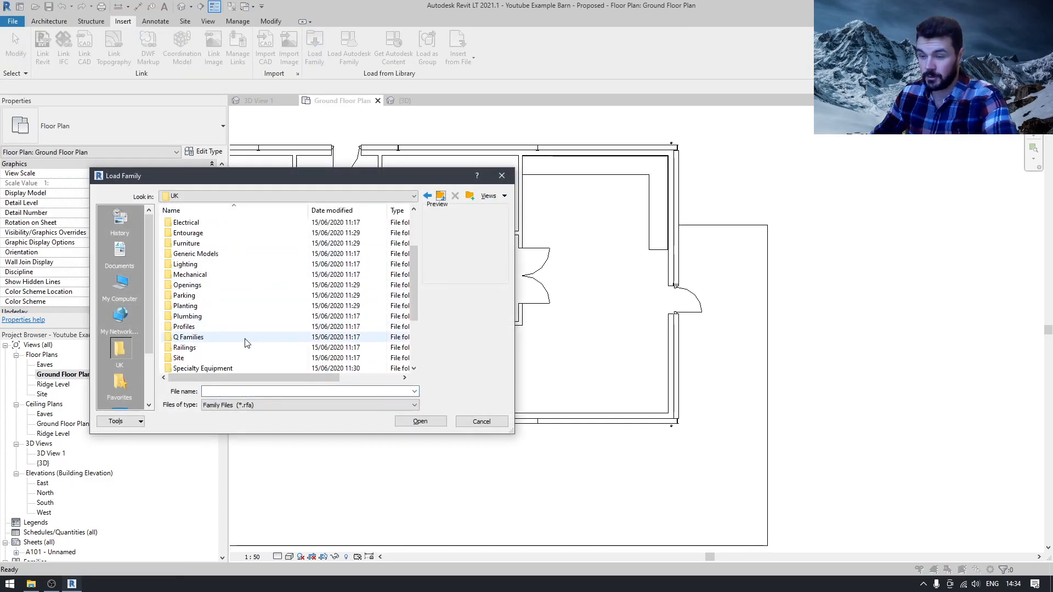
pyautogui.scroll(-3, 213, 275)
pyautogui.scroll(1, 209, 285)
pyautogui.scroll(2, 209, 282)
pyautogui.doubleClick(196, 256)
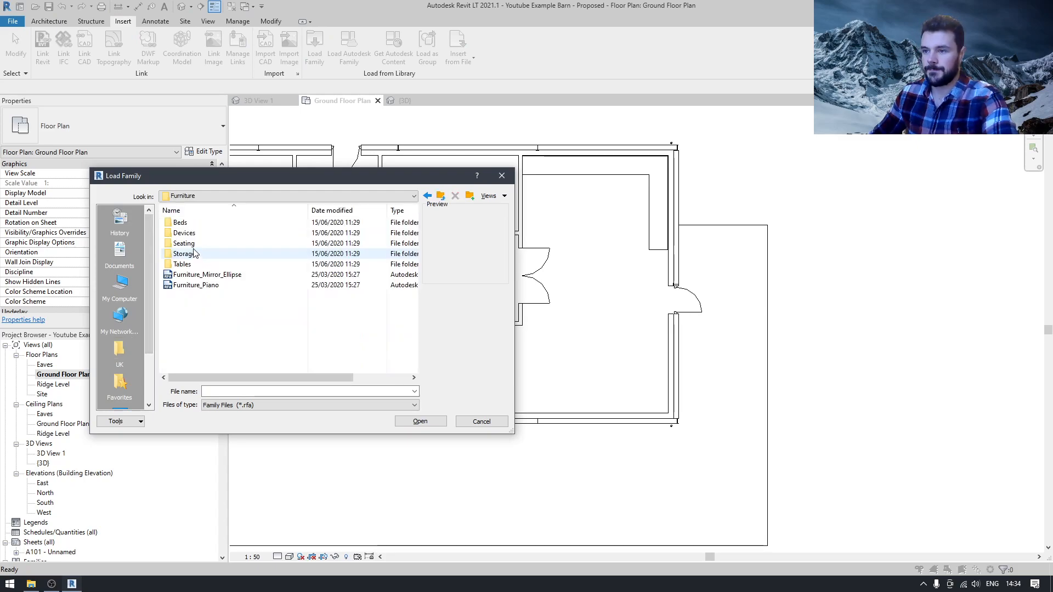
pyautogui.doubleClick(184, 243)
pyautogui.scroll(-3, 230, 297)
pyautogui.click(198, 316)
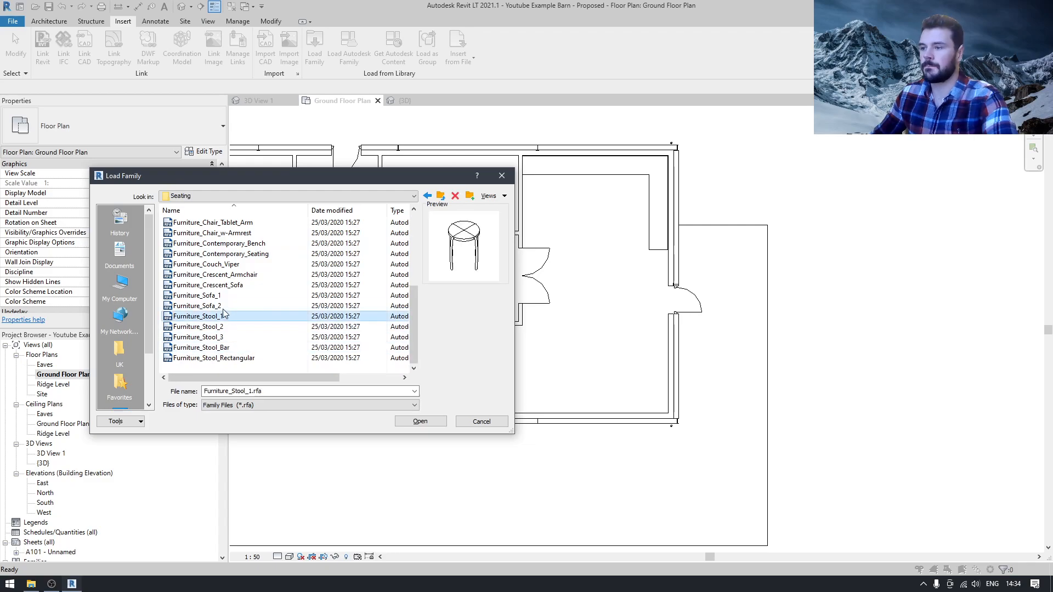
# Browse the seating previews and load the Furniture_Couch_Viper family
pyautogui.press('Up')
pyautogui.press('Up')
pyautogui.press('Up')
pyautogui.press('Up')
pyautogui.press('Down')
pyautogui.press('Down')
pyautogui.press('Up')
pyautogui.press('Up')
pyautogui.press('Up')
pyautogui.press('Up')
pyautogui.press('Down')
pyautogui.press('Up')
pyautogui.press('Up')
pyautogui.press('Up')
pyautogui.press('Up')
pyautogui.press('Down')
pyautogui.press('Down')
pyautogui.press('Down')
pyautogui.press('Down')
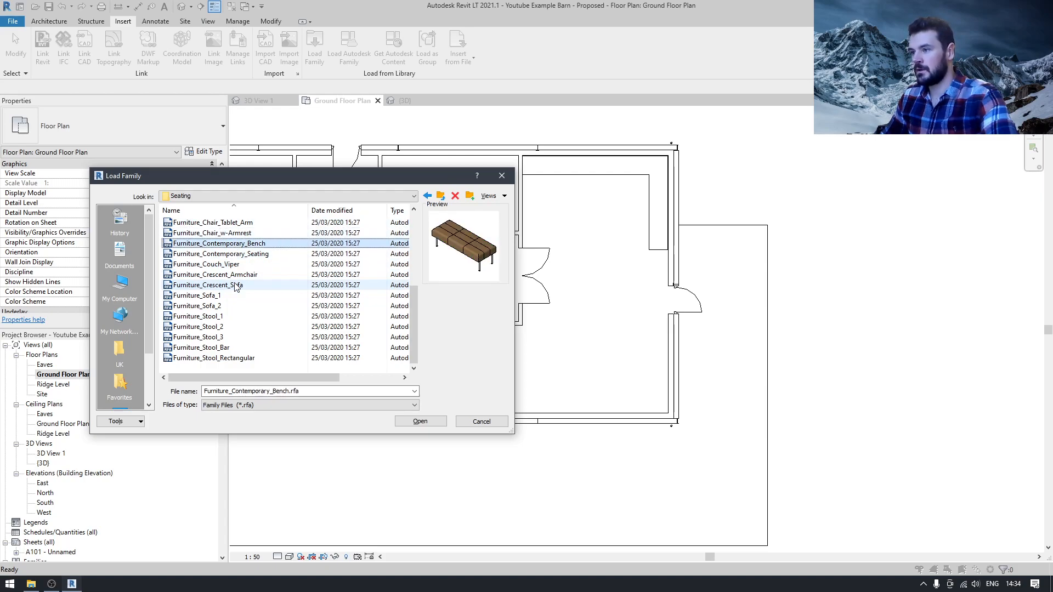
pyautogui.press('Down')
pyautogui.press('Up')
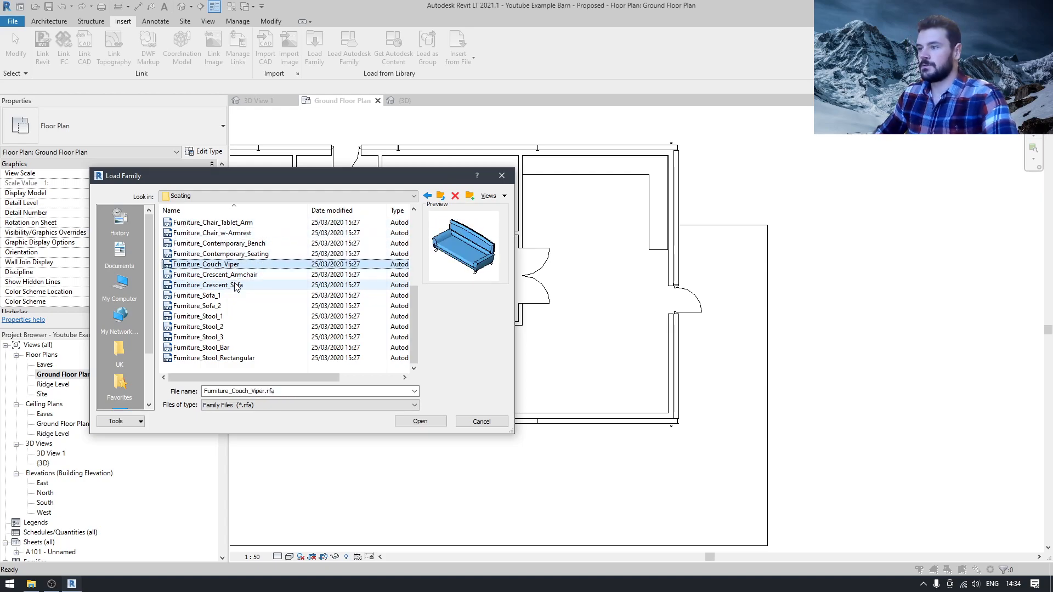
pyautogui.press('Return')
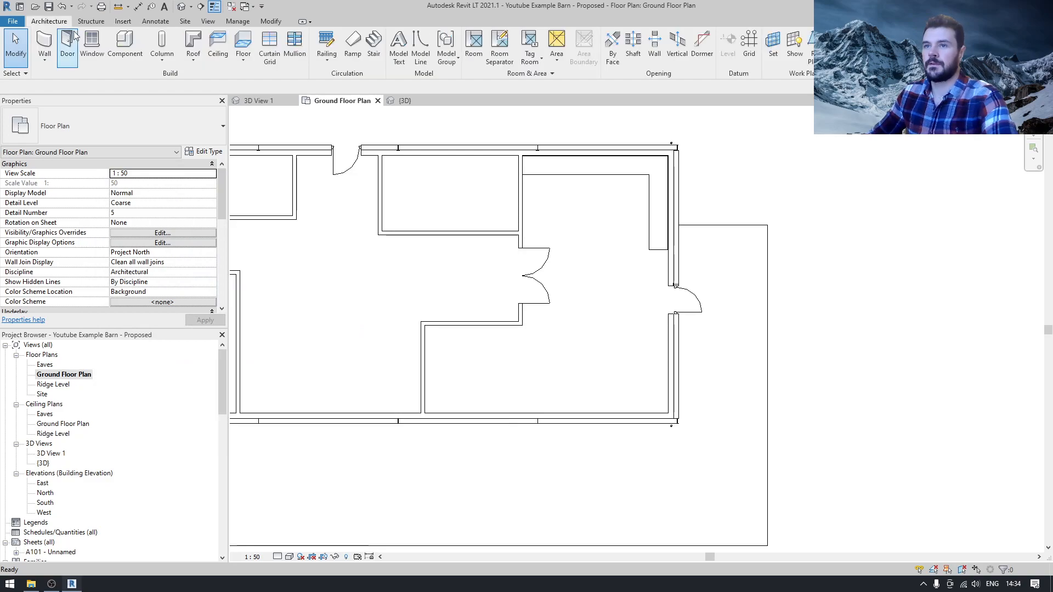
# Place a 2290x950x340mm Furniture_Couch_Viper in the living area, just below the horizontal partition
pyautogui.scroll(1, 598, 334)
pyautogui.click(438, 334)
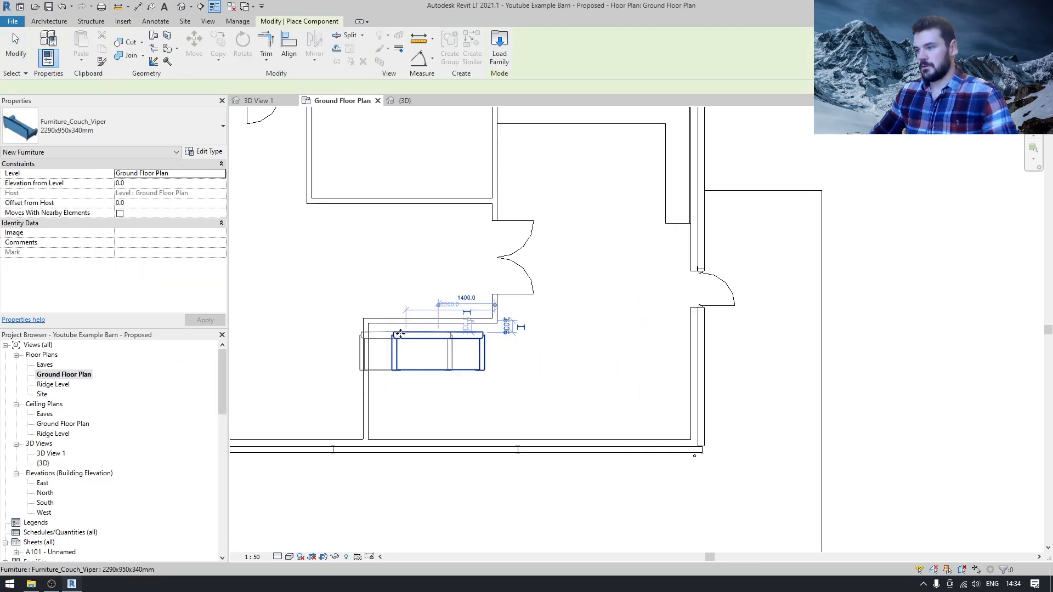
pyautogui.scroll(-2, 409, 330)
pyautogui.moveTo(410, 331); pyautogui.dragTo(480, 347, button='middle')
pyautogui.press('Escape')
# Move the horizontal partition above the couch slightly up towards the double door
pyautogui.scroll(1, 511, 343)
pyautogui.click(497, 344)
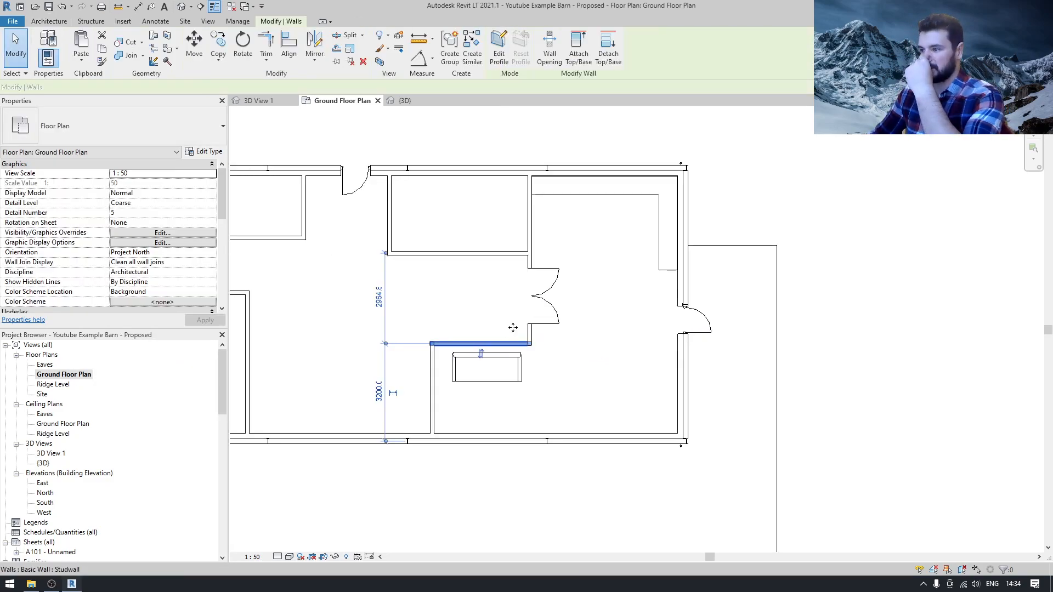
pyautogui.moveTo(516, 307); pyautogui.dragTo(506, 331)
pyautogui.click(646, 322)
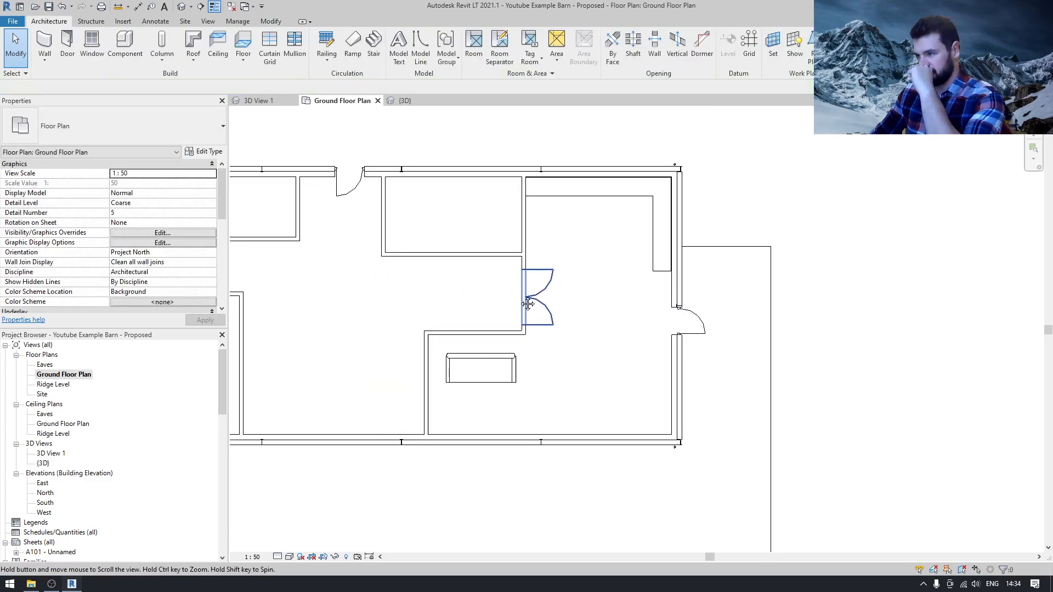
# Shorten the counter top's upper leg and move the double-door partition towards the end wall, enlarging the small upper room
pyautogui.moveTo(534, 301); pyautogui.dragTo(470, 295, button='middle')
pyautogui.click(480, 185)
pyautogui.moveTo(472, 215); pyautogui.dragTo(500, 241)
pyautogui.click(476, 226)
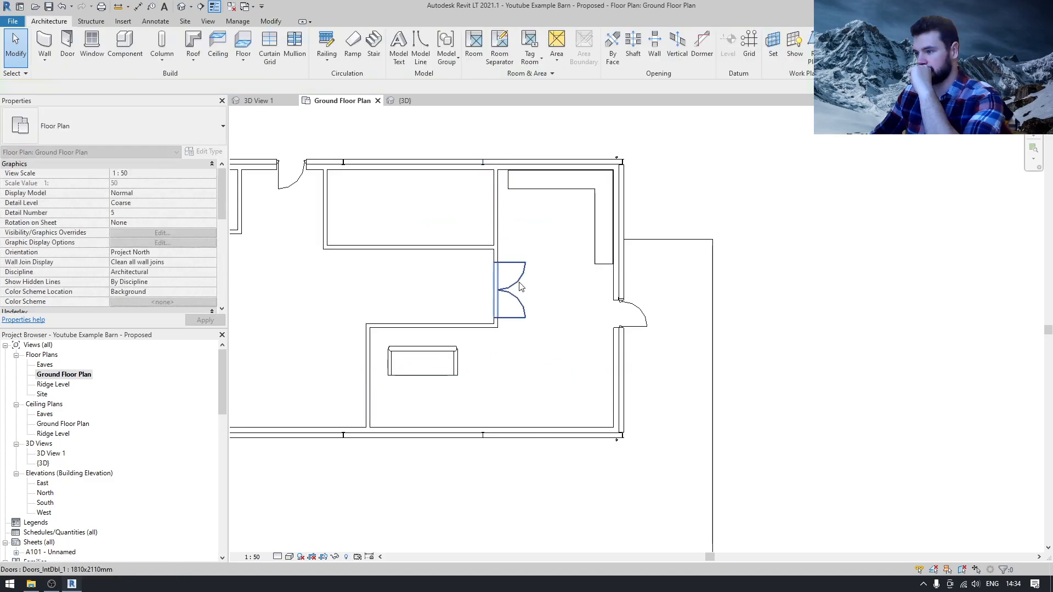
# Widen the bedroom at the opposite end by moving its vertical partition outwards into the hall
pyautogui.moveTo(465, 324); pyautogui.dragTo(525, 317, button='middle')
pyautogui.scroll(-3, 412, 300)
pyautogui.moveTo(420, 303); pyautogui.dragTo(487, 288, button='middle')
pyautogui.moveTo(357, 285); pyautogui.dragTo(411, 303, button='middle')
pyautogui.scroll(3, 400, 302)
pyautogui.moveTo(398, 290); pyautogui.dragTo(451, 332)
pyautogui.click(420, 319)
pyautogui.click(430, 328)
pyautogui.click(467, 320)
pyautogui.click(400, 299)
pyautogui.click(470, 315)
# Reposition the double bed along the bedroom's upper partition, keeping its headboard against the wall
pyautogui.click(377, 341)
pyautogui.moveTo(377, 333); pyautogui.dragTo(404, 326)
pyautogui.click(427, 315)
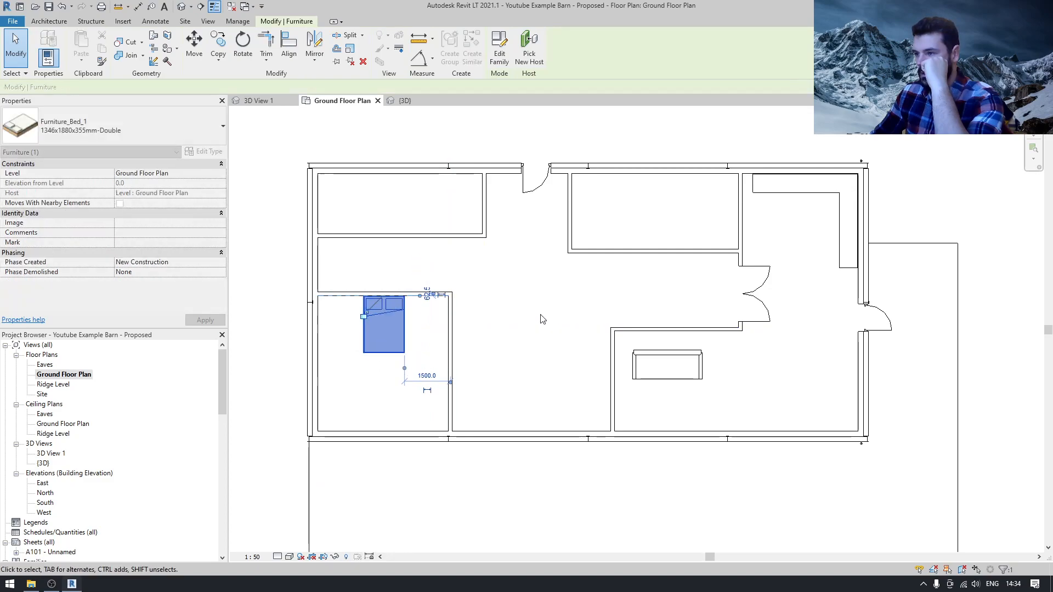
# Widen the bedroom further by moving its vertical partition a little more into the hall
pyautogui.click(540, 317)
pyautogui.click(444, 238)
pyautogui.click(464, 247)
pyautogui.moveTo(485, 222); pyautogui.dragTo(470, 307)
# Delete the room above's horizontal partition, then shift its vertical partition inwards and extend it down to the bedroom's upper wall
pyautogui.click(394, 251)
pyautogui.click(387, 238)
pyautogui.press('Delete')
pyautogui.click(423, 231)
pyautogui.click(462, 304)
pyautogui.click(462, 237)
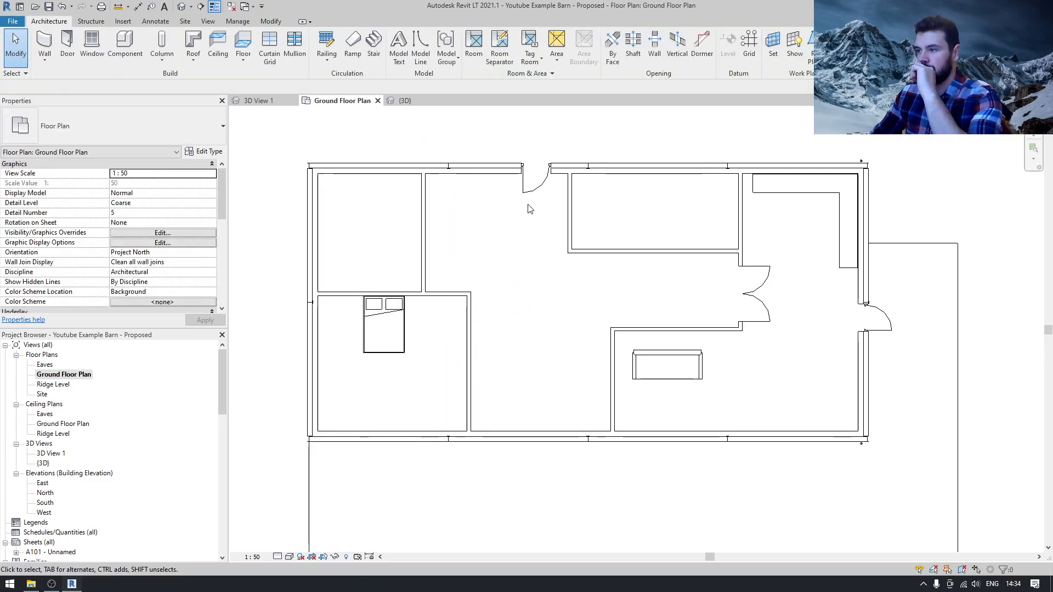
pyautogui.click(60, 43)
pyautogui.click(110, 126)
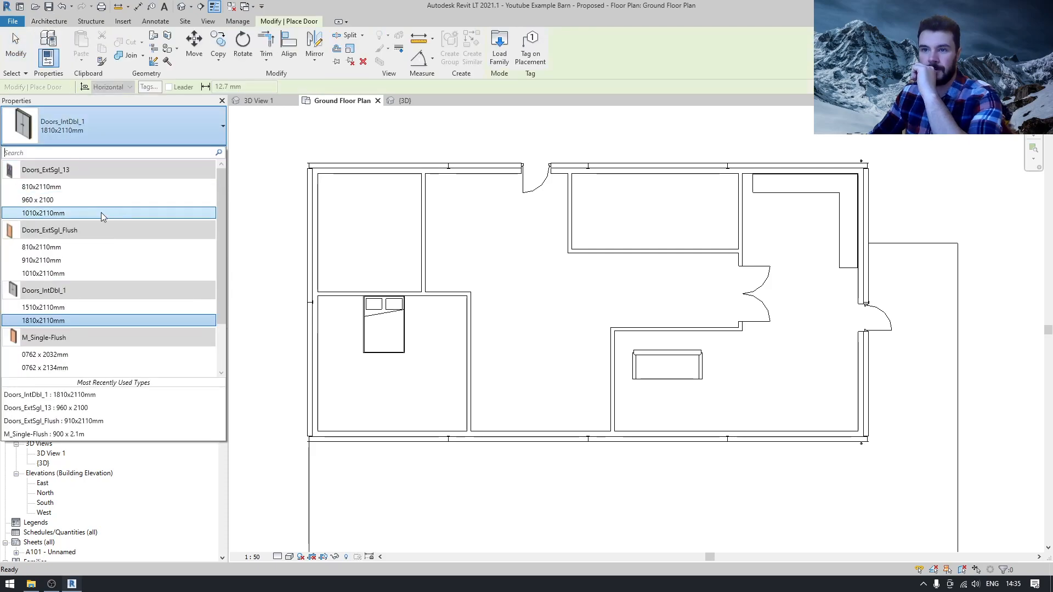
pyautogui.scroll(-1, 104, 249)
pyautogui.scroll(-2, 104, 250)
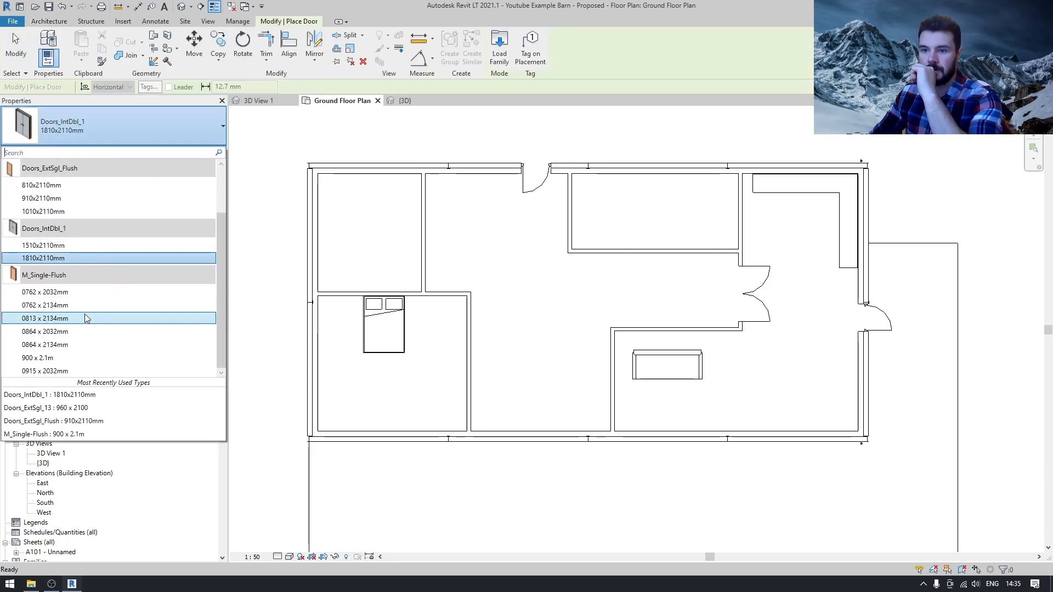
pyautogui.click(77, 344)
pyautogui.click(203, 151)
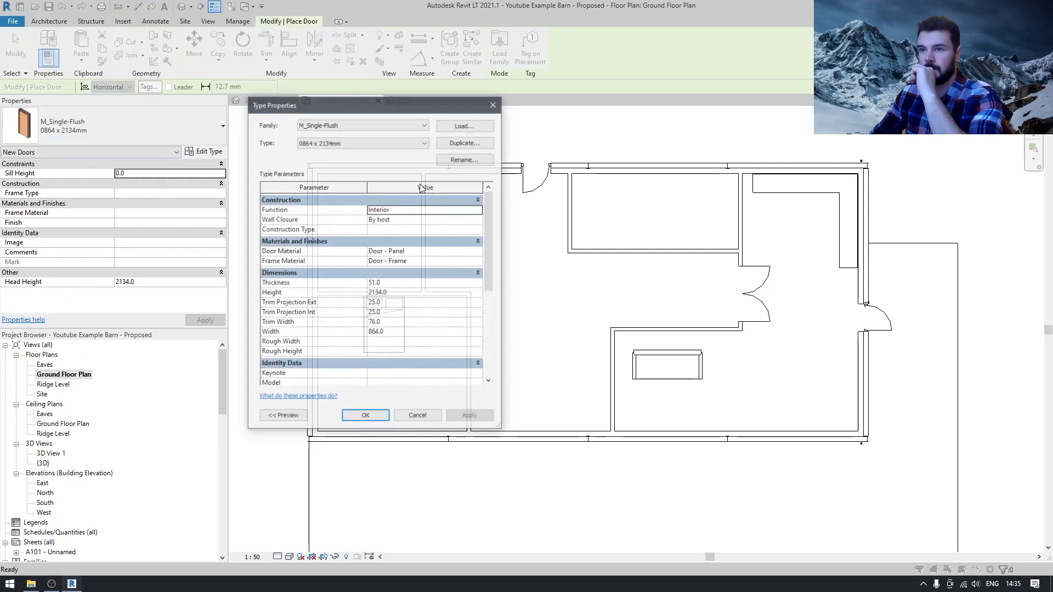
pyautogui.click(486, 161)
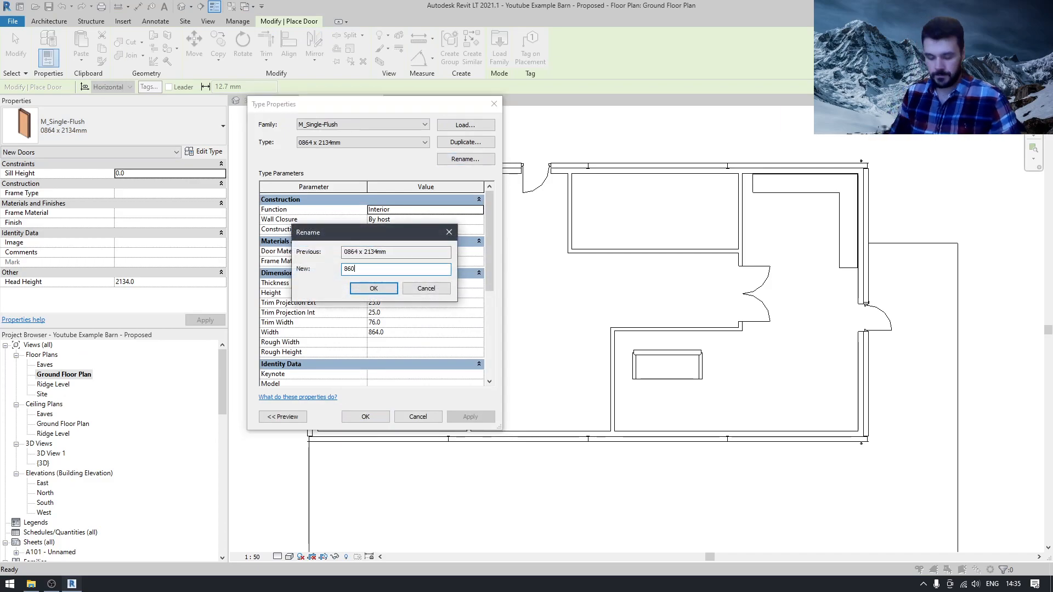
pyautogui.press('Return')
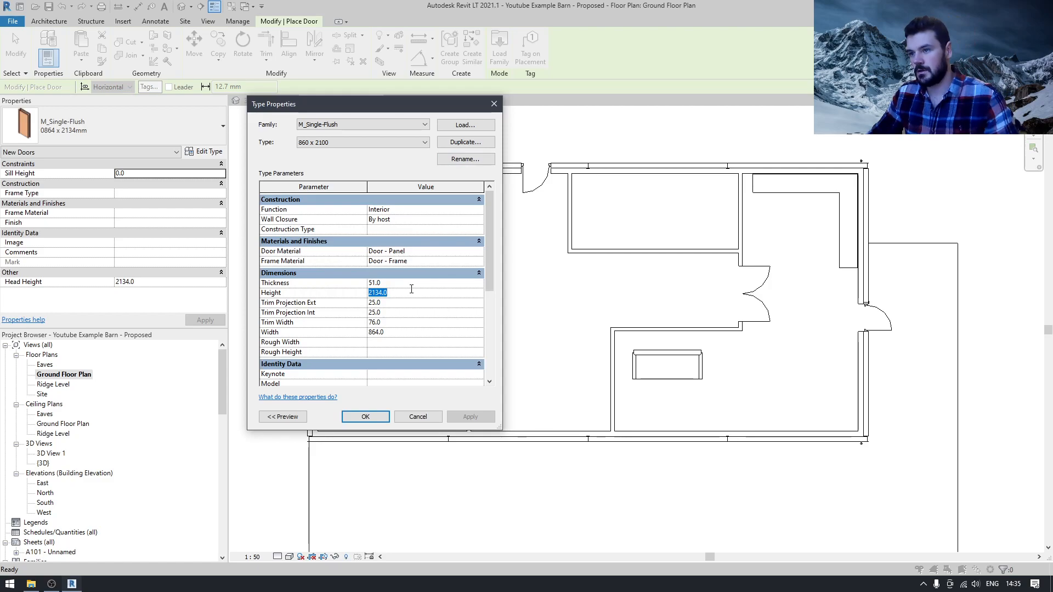
pyautogui.press('Escape')
pyautogui.press('Escape')
pyautogui.press('Escape')
# Load the Doors_IntSgl_1 family from the Internal Doors folder of the UK library
pyautogui.click(124, 22)
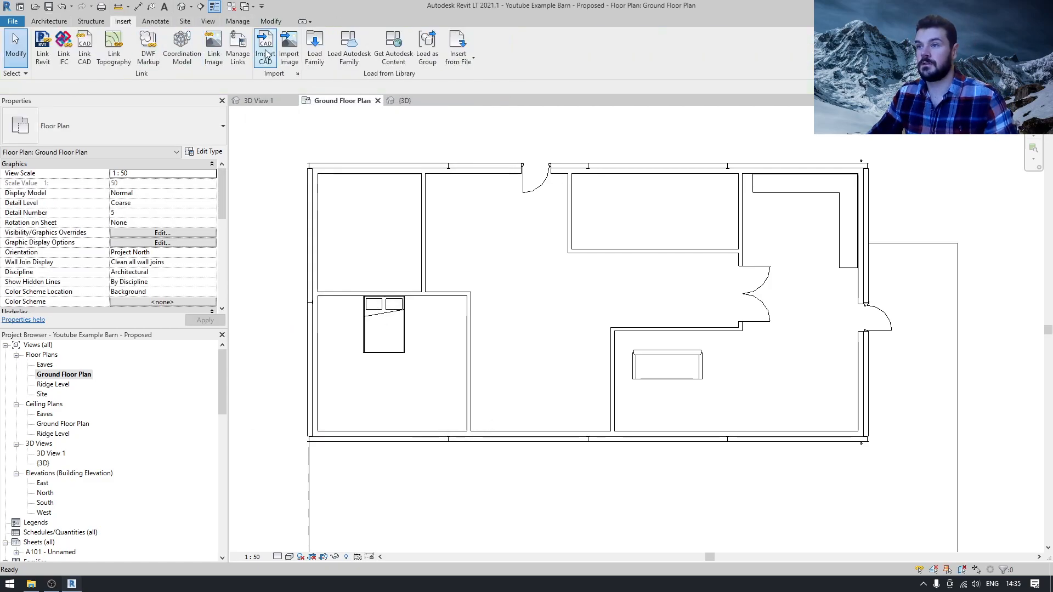
pyautogui.click(316, 55)
pyautogui.click(441, 199)
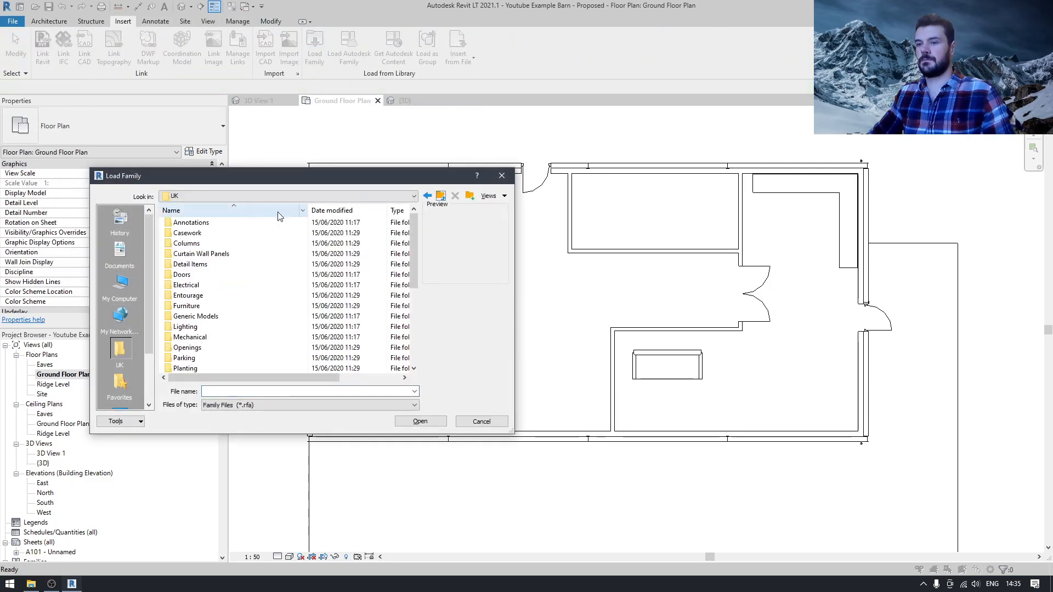
pyautogui.doubleClick(202, 274)
pyautogui.doubleClick(208, 243)
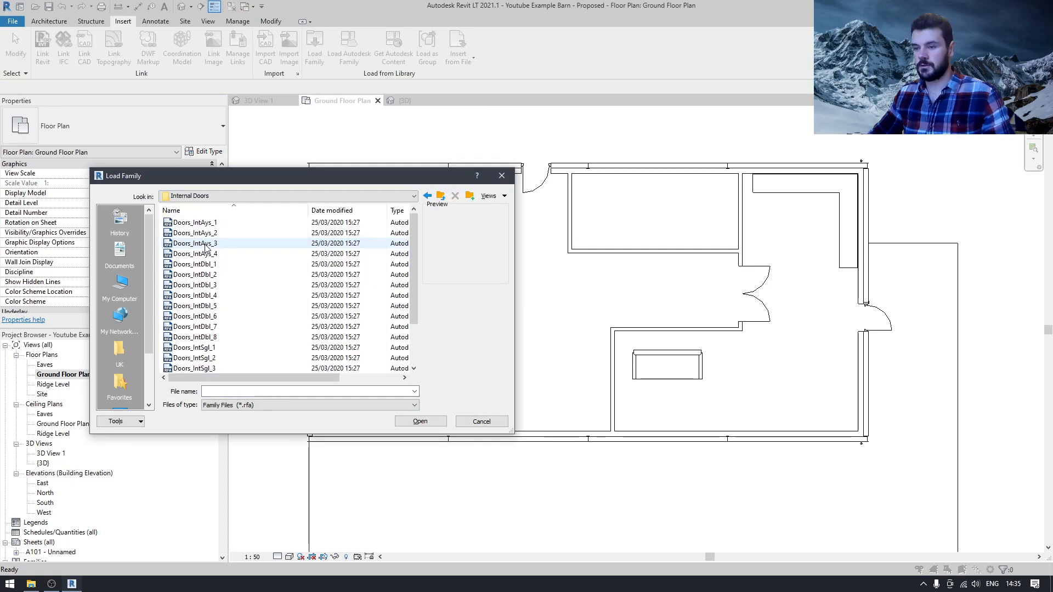
pyautogui.click(195, 296)
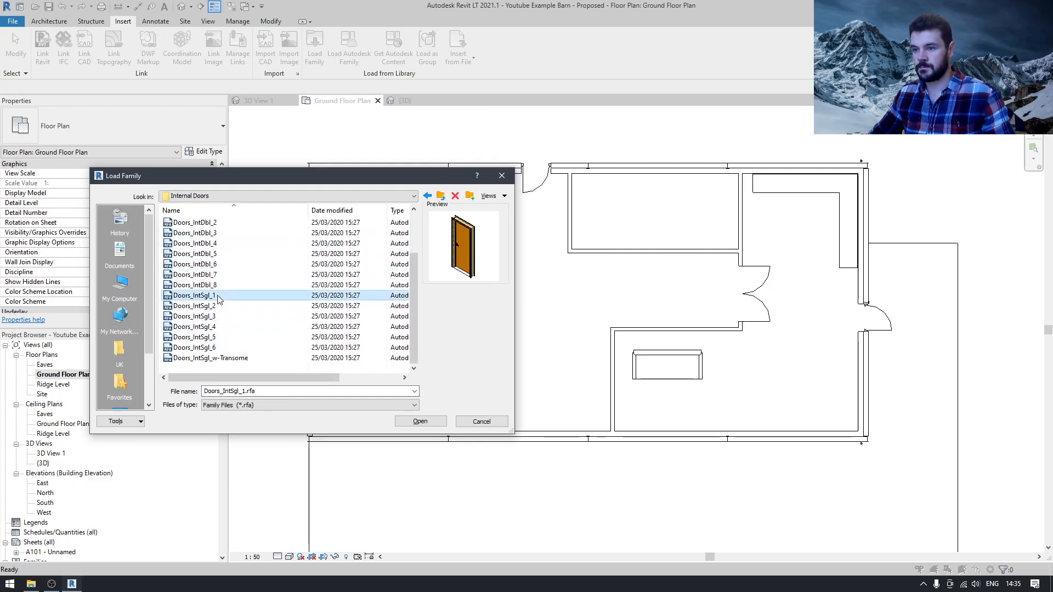
pyautogui.doubleClick(206, 296)
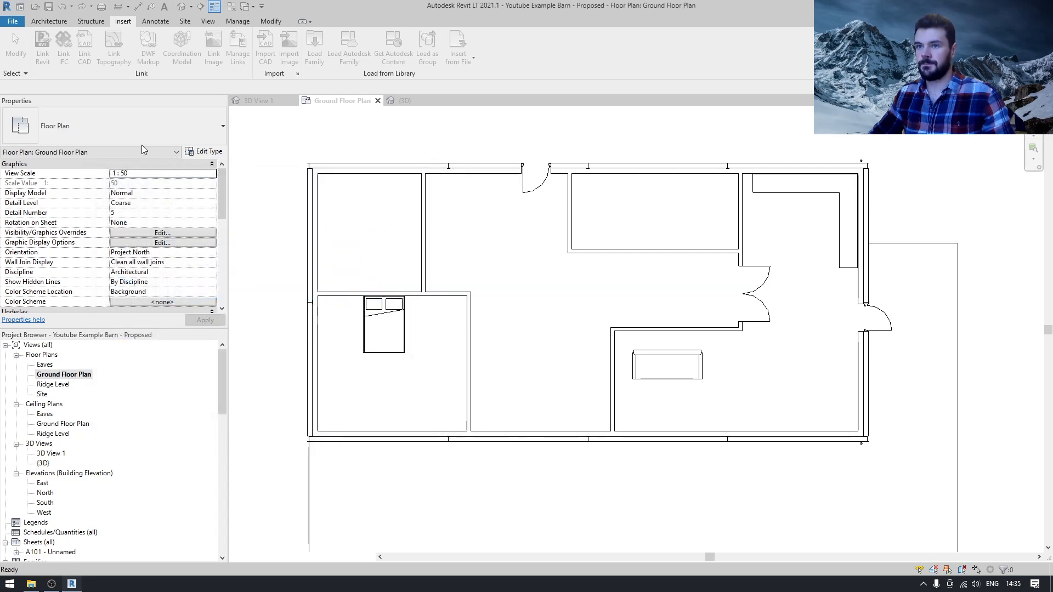
# Set the Doors_IntSgl_1 type's rough width to 860 and rough height to 2100, and rename the type 860 x 2100
pyautogui.click(48, 21)
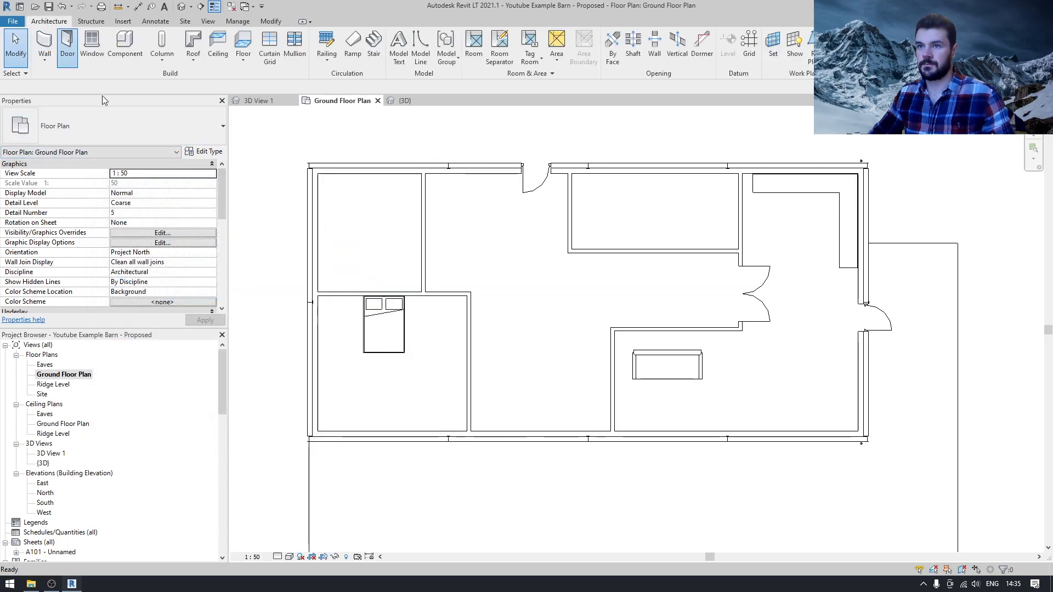
pyautogui.click(204, 151)
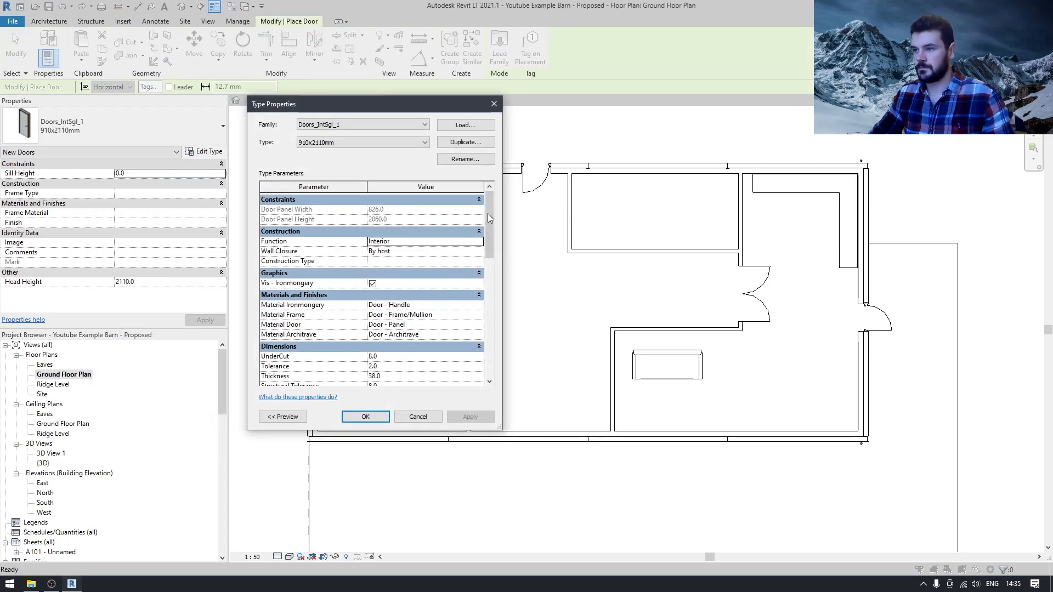
pyautogui.scroll(-3, 441, 280)
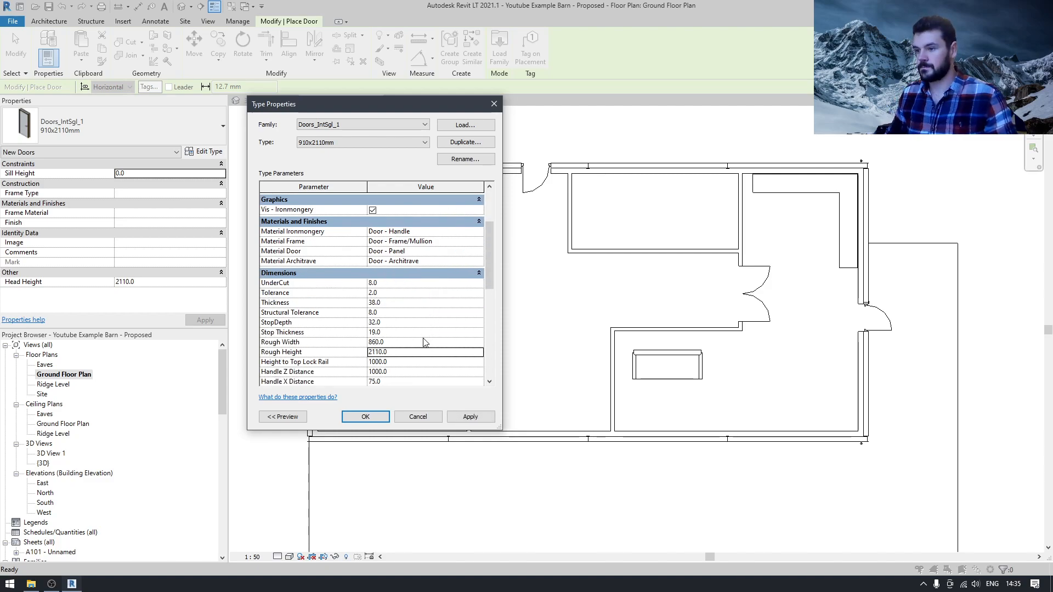
pyautogui.click(466, 159)
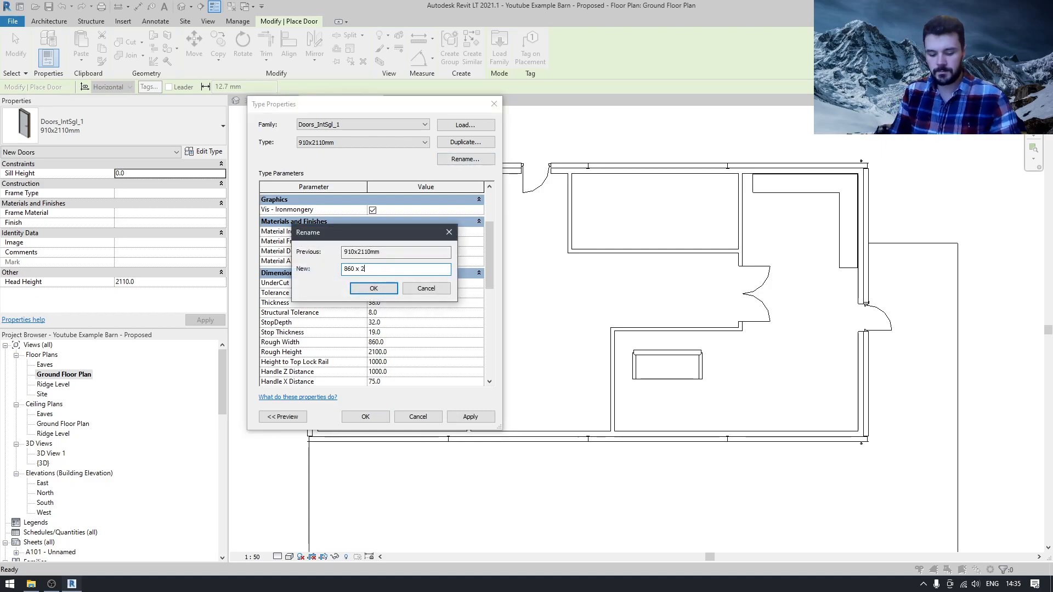
pyautogui.press('Return')
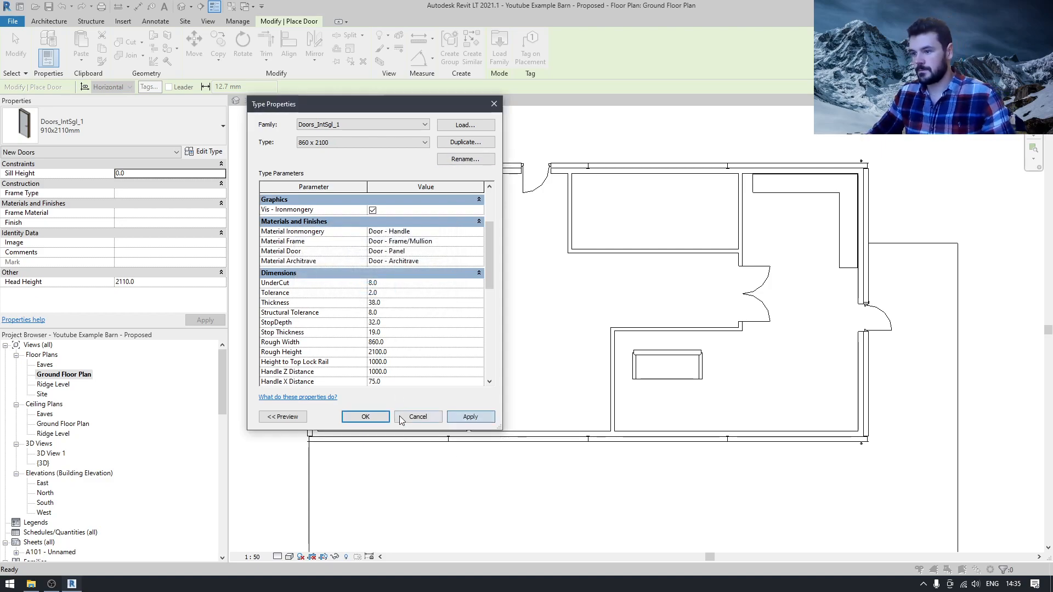
pyautogui.click(366, 417)
# Place an 860 x 2100 single door in the bedroom's upper partition beside the hall corner, opening into the bedroom
pyautogui.scroll(2, 468, 317)
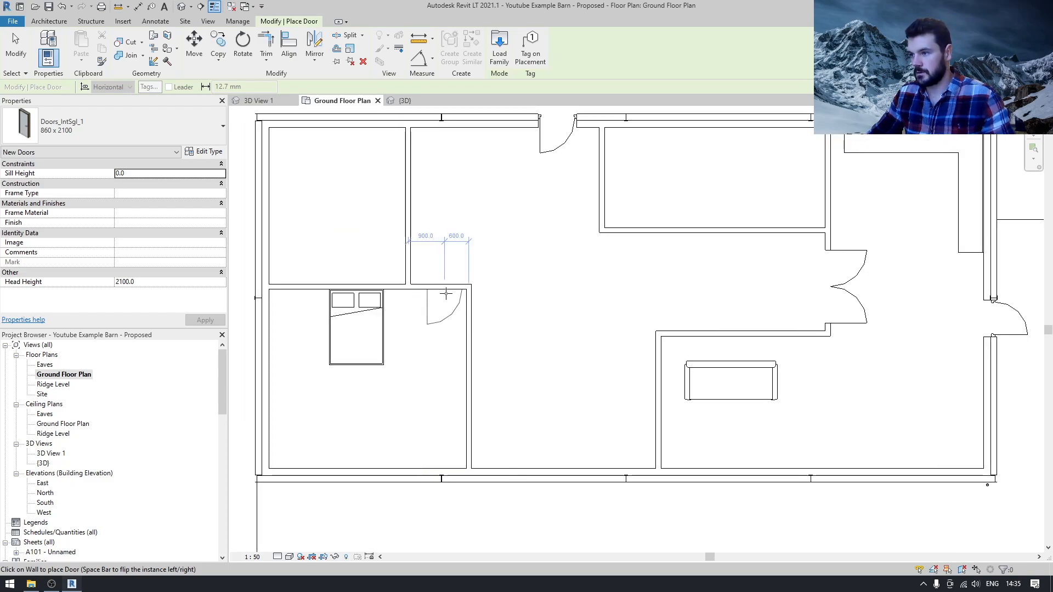
pyautogui.click(440, 309)
pyautogui.press('Escape')
pyautogui.press('Escape')
# Move the bedroom door towards the corner and set its opening 100 mm from the vertical partition's inner face
pyautogui.click(430, 318)
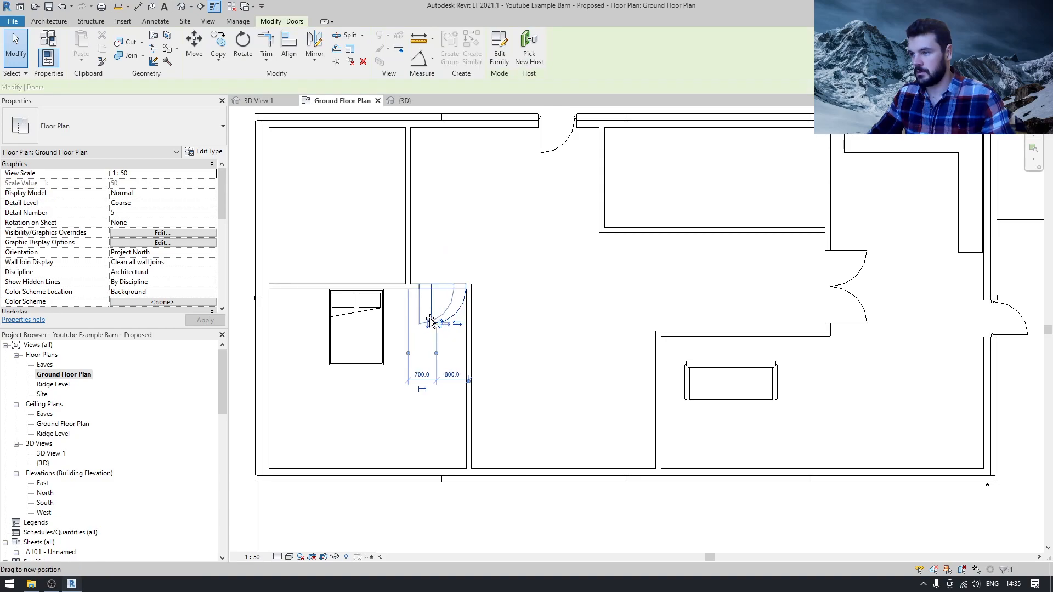
pyautogui.scroll(2, 439, 318)
pyautogui.click(482, 259)
pyautogui.scroll(2, 483, 446)
pyautogui.scroll(2, 490, 447)
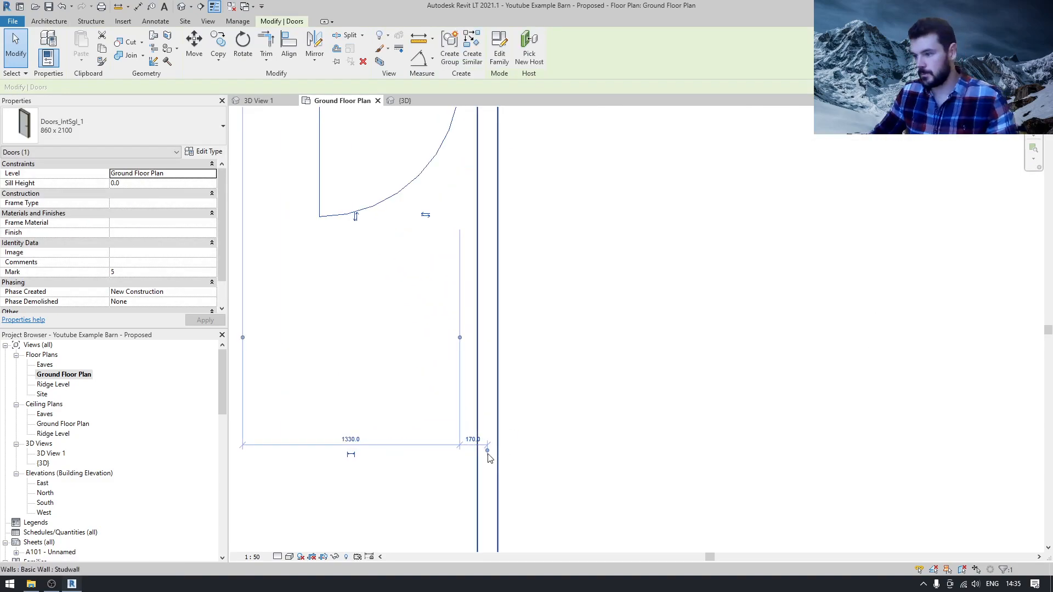
pyautogui.click(476, 457)
pyautogui.click(458, 432)
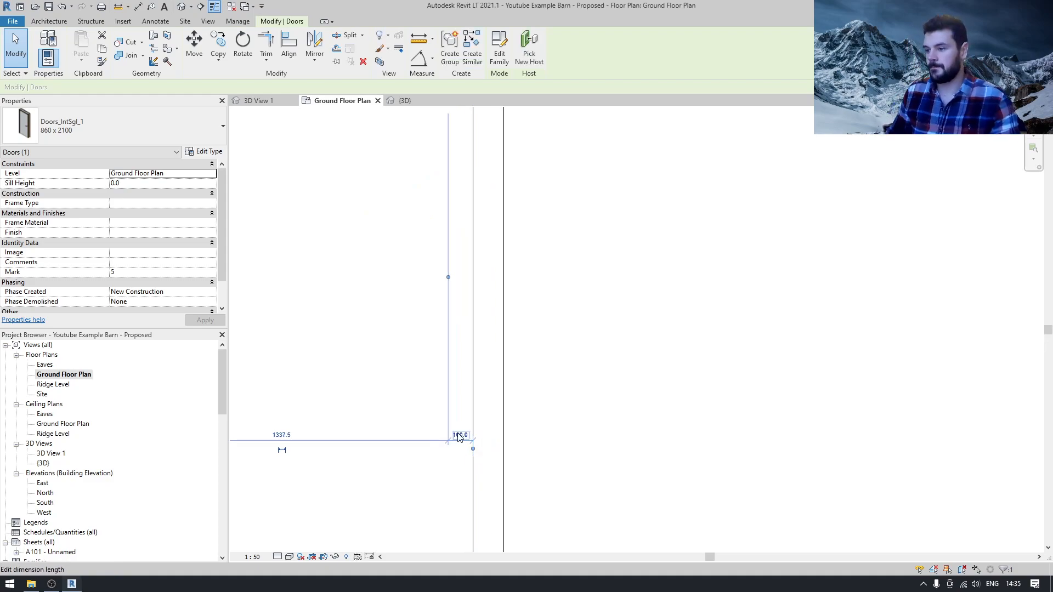
pyautogui.click(556, 385)
# Flip the bedroom door's swing so it hinges on the side nearest the vertical partition
pyautogui.scroll(-2, 557, 385)
pyautogui.scroll(-1, 486, 202)
pyautogui.moveTo(486, 202); pyautogui.dragTo(449, 412, button='middle')
pyautogui.click(447, 378)
pyautogui.click(438, 405)
pyautogui.click(441, 379)
pyautogui.scroll(-3, 442, 372)
pyautogui.scroll(-1, 449, 412)
pyautogui.click(381, 427)
pyautogui.press('Delete')
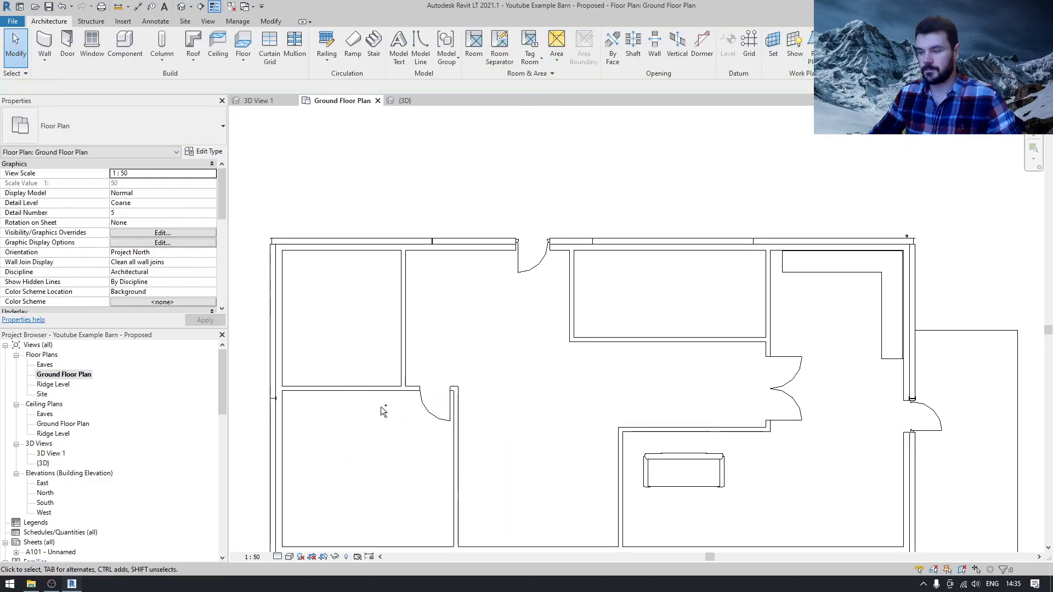
pyautogui.hotkey('ctrl', 'z')
# Copy the double bed and paste the copy into the room above the bedroom
pyautogui.click(381, 407)
pyautogui.hotkey('ctrl', 'c')
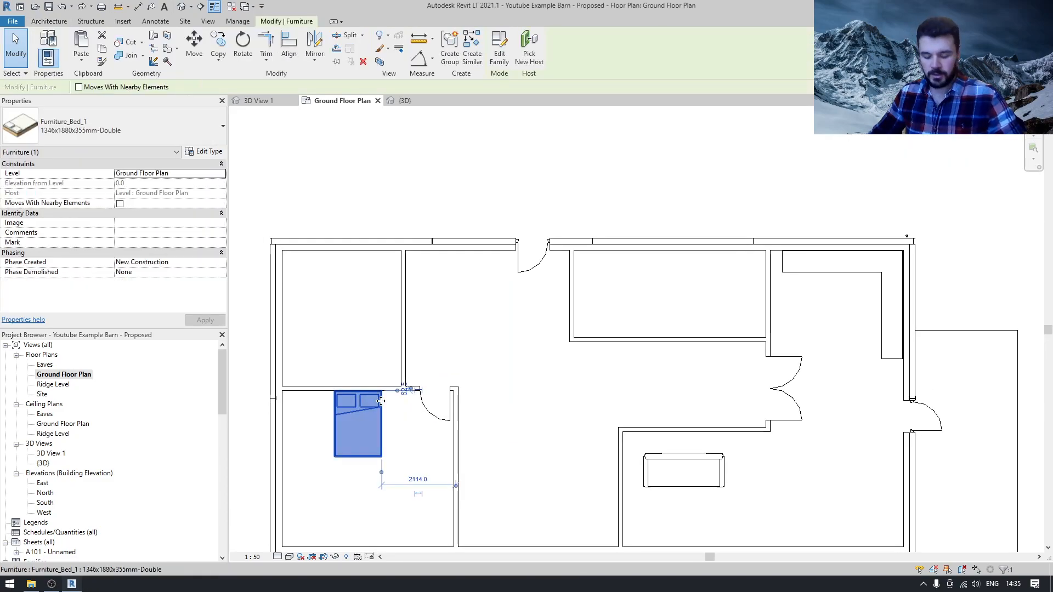
pyautogui.hotkey('ctrl', 'v')
pyautogui.click(357, 357)
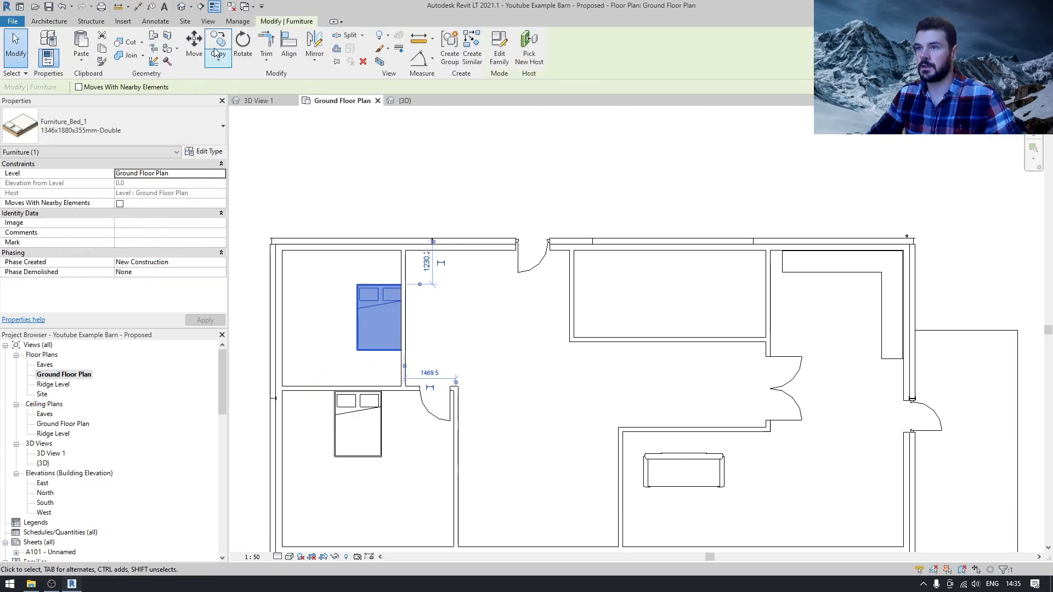
# Rotate the copied bed 90 degrees and move it so its headboard meets the outer end wall
pyautogui.click(311, 181)
pyautogui.press('Return')
pyautogui.click(294, 337)
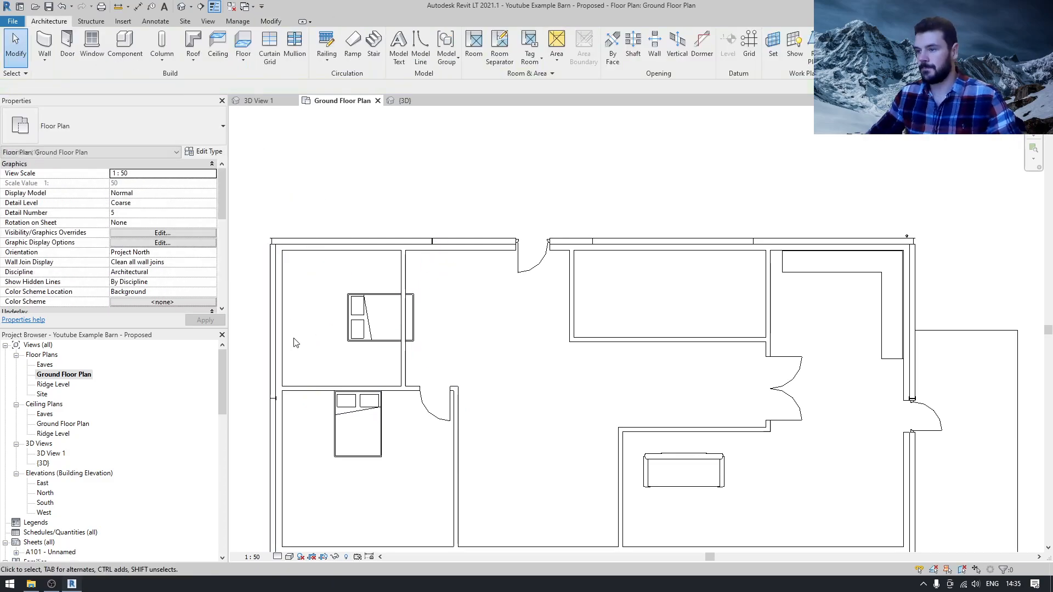
pyautogui.moveTo(355, 323); pyautogui.dragTo(290, 303)
# Add a matching single door in the second bedroom's vertical partition near its lower corner, opening into the room
pyautogui.click(422, 420)
pyautogui.moveTo(414, 409); pyautogui.dragTo(398, 365)
pyautogui.click(399, 365)
pyautogui.press('Escape')
pyautogui.moveTo(474, 393); pyautogui.dragTo(378, 331, button='middle')
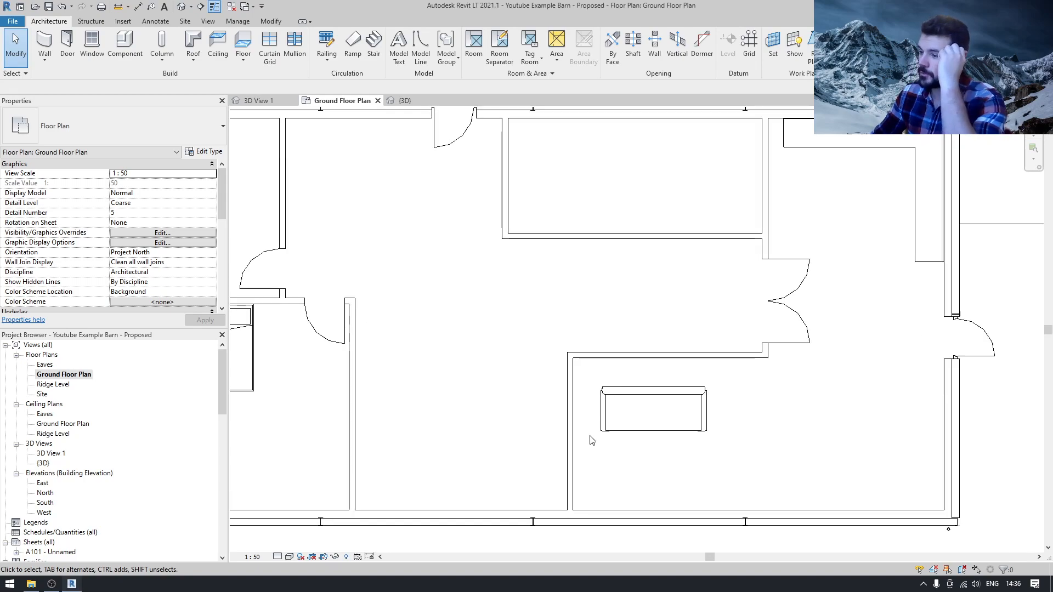
# Select the double door in the partition leading to the kitchen and living area
pyautogui.scroll(2, 592, 436)
pyautogui.scroll(-2, 570, 354)
pyautogui.click(680, 309)
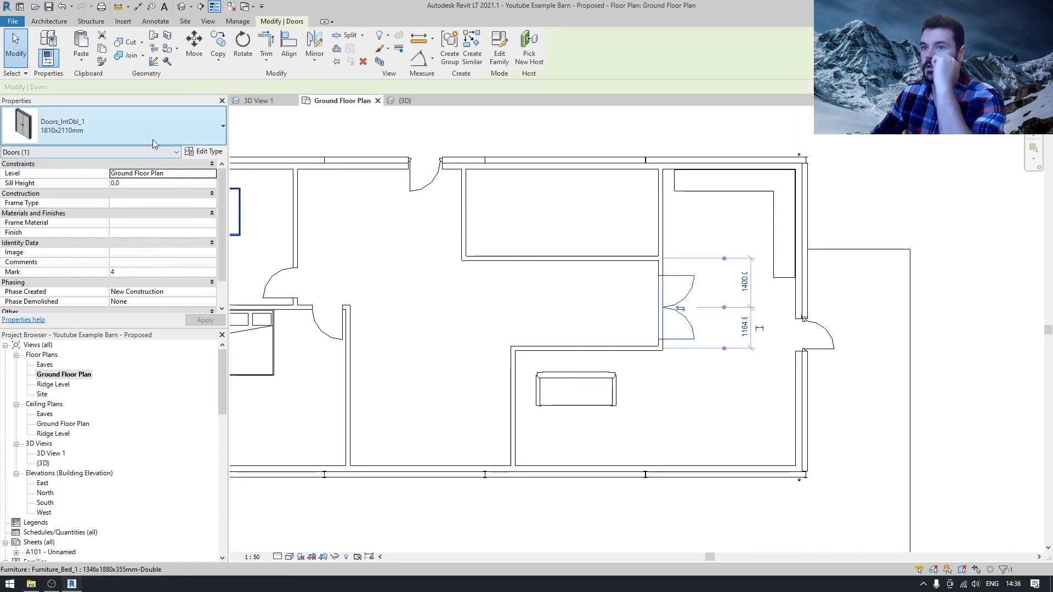
# Set the internal double door type's rough width to 1500 and rough height to 2100, and rename it 1500 x 2100
pyautogui.click(203, 151)
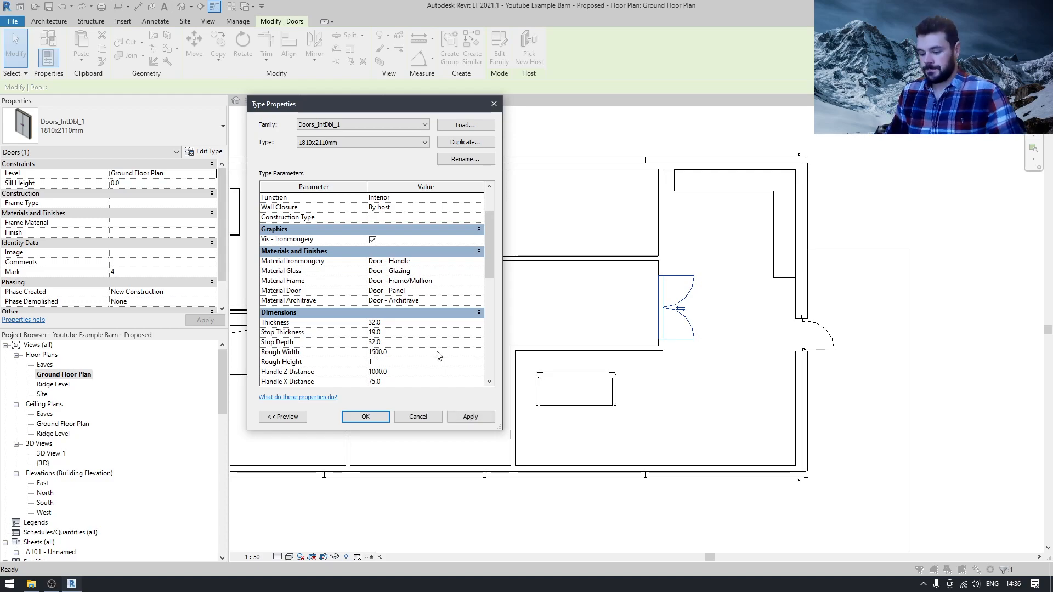
pyautogui.click(465, 160)
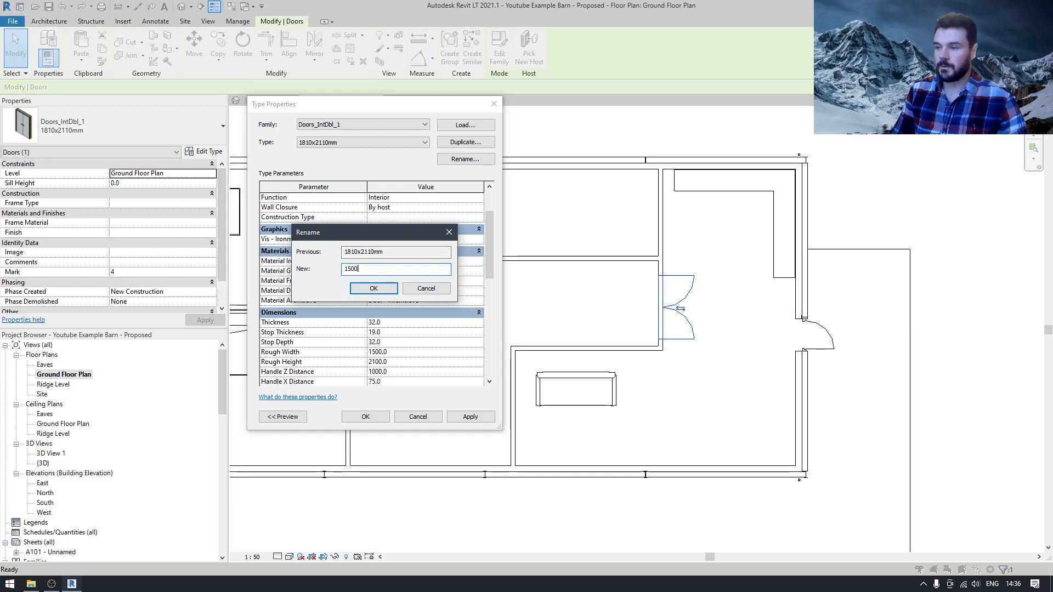
pyautogui.press('Return')
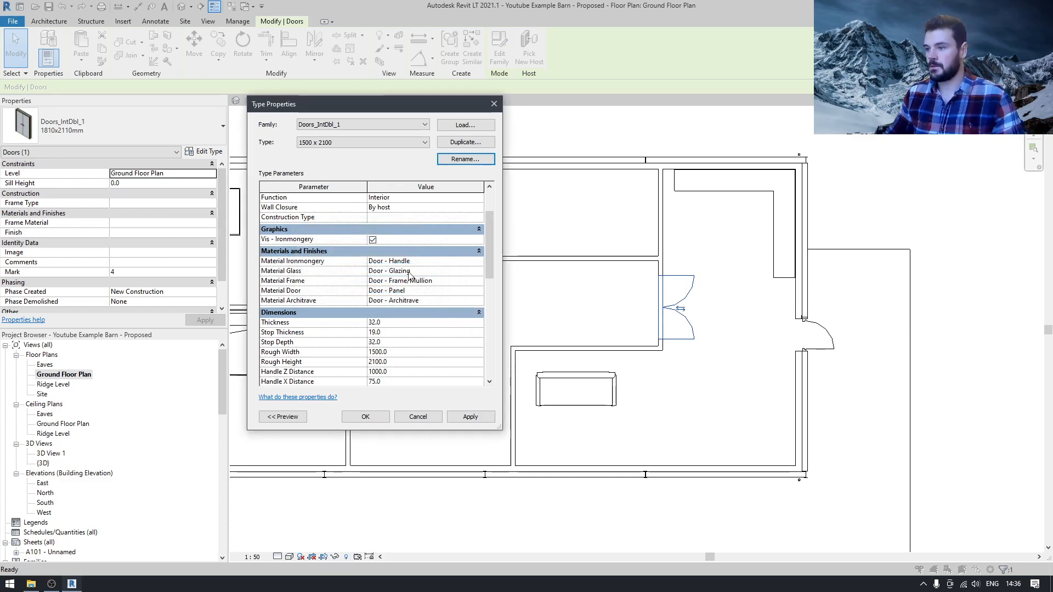
pyautogui.click(366, 417)
pyautogui.click(677, 388)
# Move the double door up the wall towards the corridor corner, and set the corridor's upper wall 2300 mm from the external wall
pyautogui.moveTo(681, 299); pyautogui.dragTo(682, 267)
pyautogui.click(651, 258)
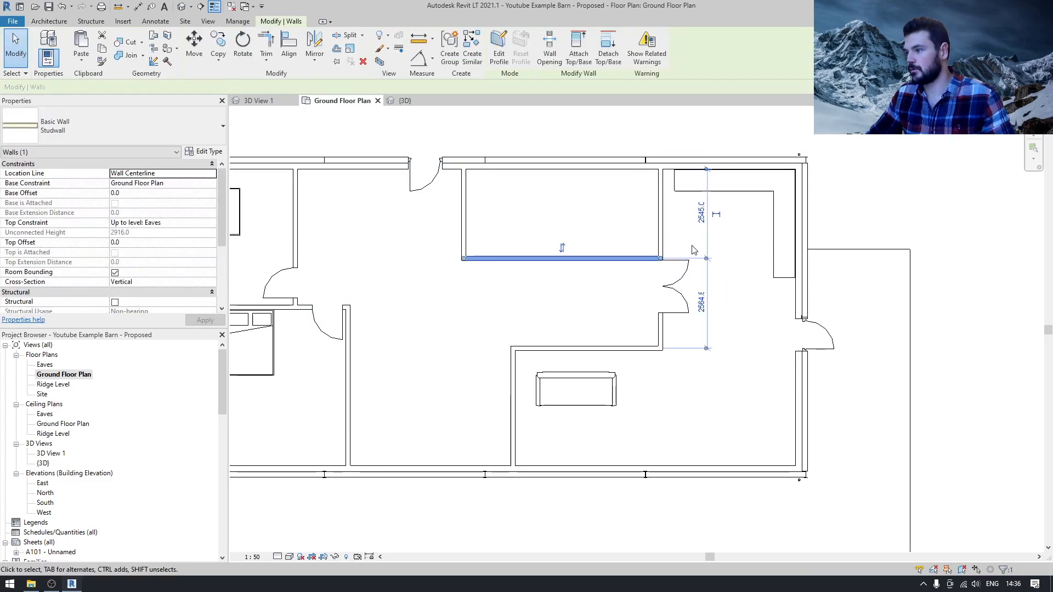
pyautogui.click(658, 258)
pyautogui.click(701, 213)
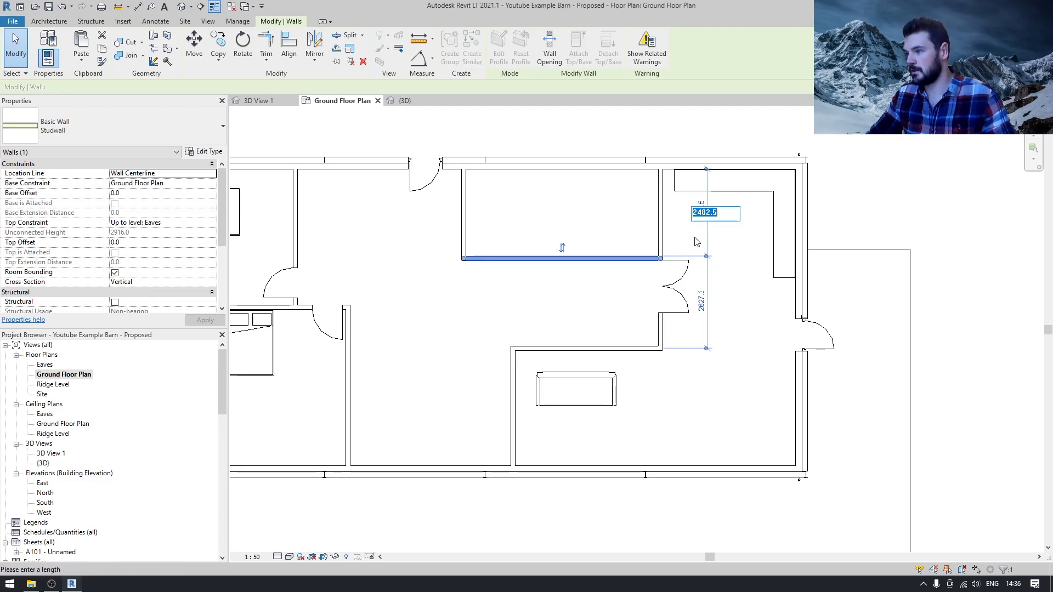
pyautogui.write('230')
pyautogui.press('Return')
# Draw a vertical Studwall partition across the upper middle room, in line with the living room partition below
pyautogui.click(431, 246)
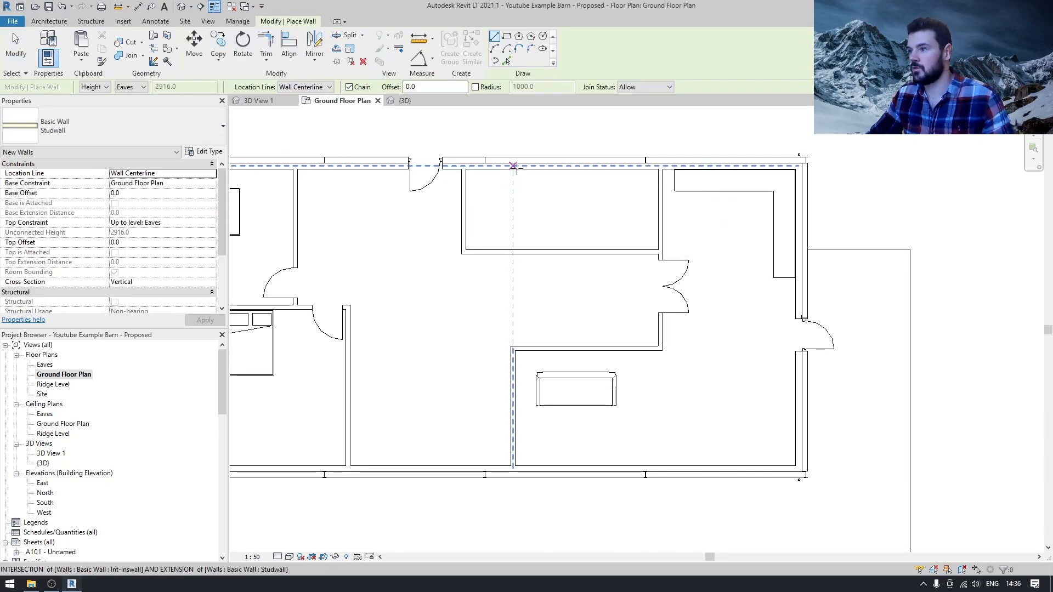
pyautogui.click(513, 164)
pyautogui.click(513, 252)
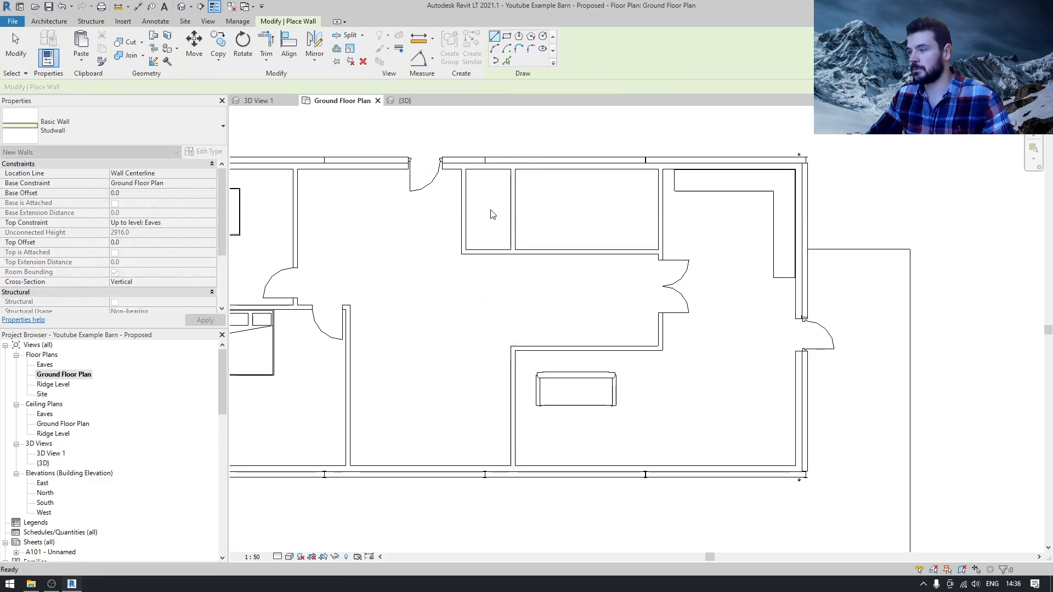
pyautogui.press('Escape')
pyautogui.press('Escape')
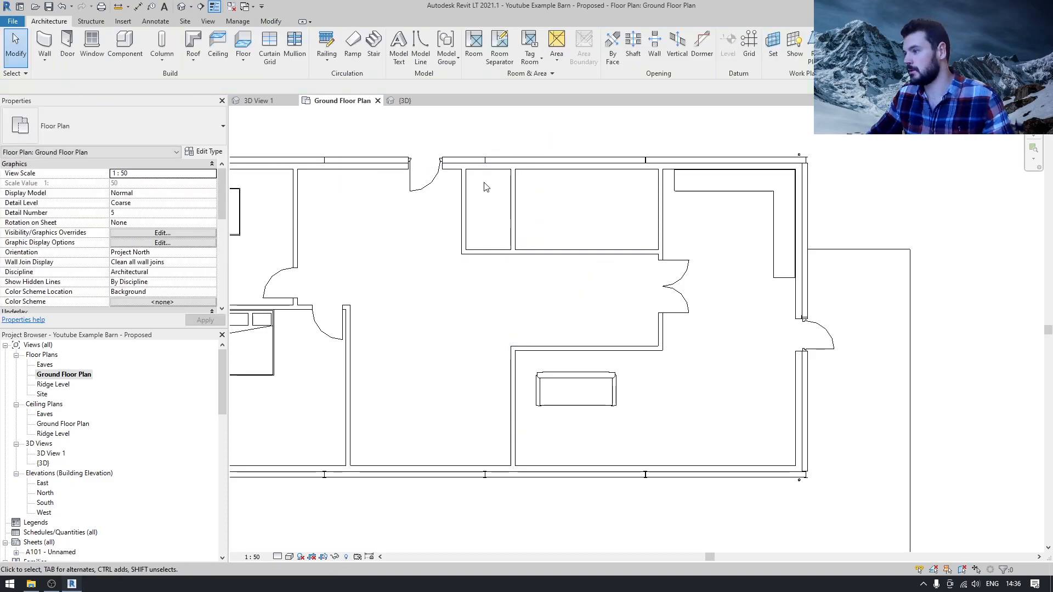
# Extend the living room's upper wall left to the lower bedroom's wall, closing off a new room beneath the corridor
pyautogui.moveTo(507, 192); pyautogui.dragTo(641, 194, button='middle')
pyautogui.moveTo(744, 187); pyautogui.dragTo(568, 342, button='middle')
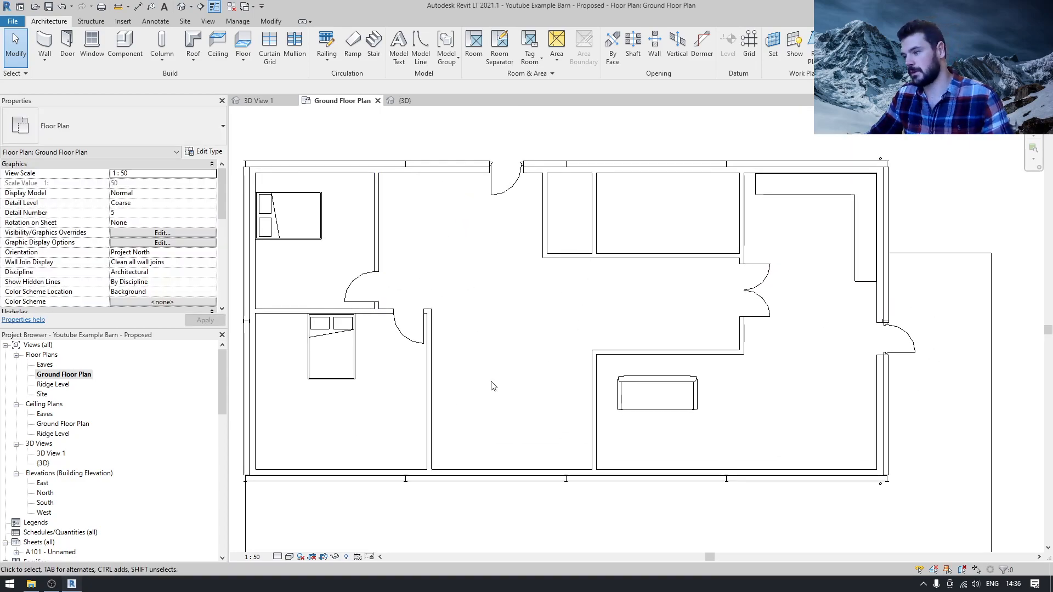
pyautogui.click(633, 357)
pyautogui.moveTo(594, 353); pyautogui.dragTo(430, 352)
pyautogui.click(623, 357)
pyautogui.click(541, 349)
pyautogui.press('Escape')
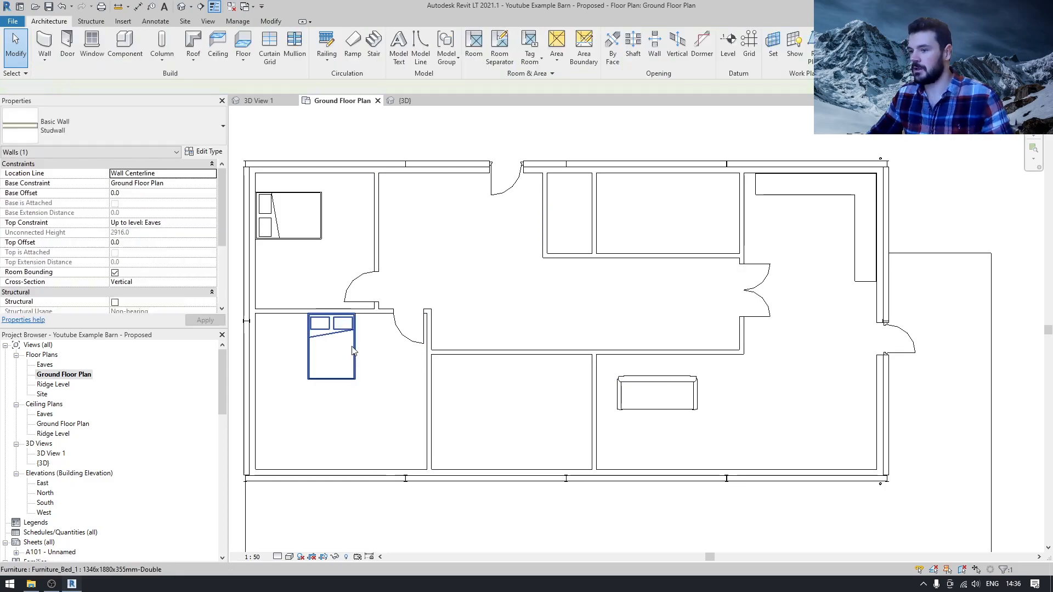
# Copy the double bed from the lower bedroom into the new middle room, with its headboard against the upper wall
pyautogui.click(352, 348)
pyautogui.hotkey('ctrl', 'c')
pyautogui.hotkey('ctrl', 'v')
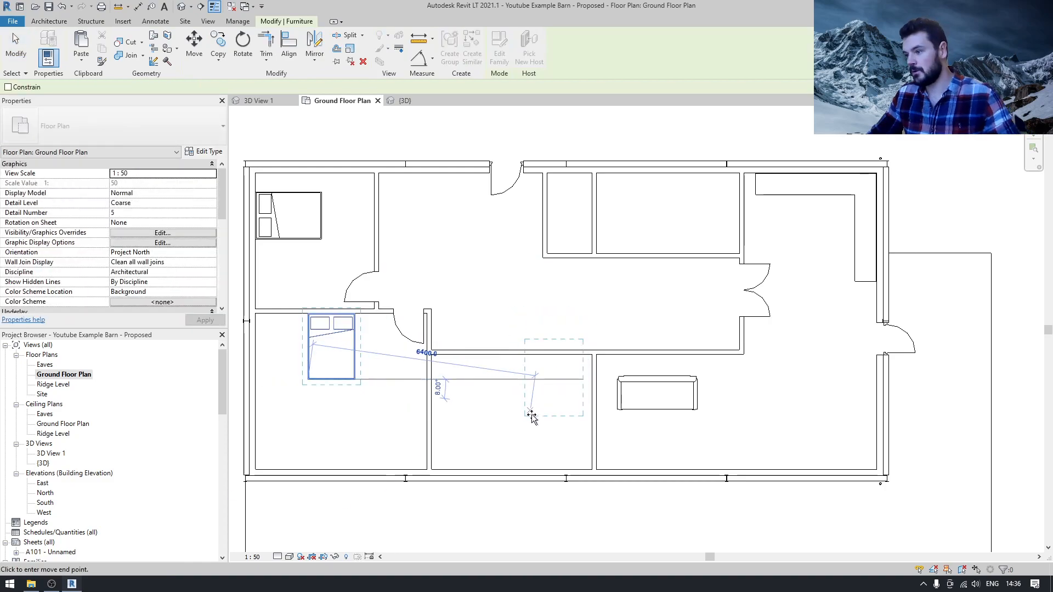
pyautogui.click(551, 388)
pyautogui.moveTo(546, 390); pyautogui.dragTo(545, 383)
pyautogui.click(495, 322)
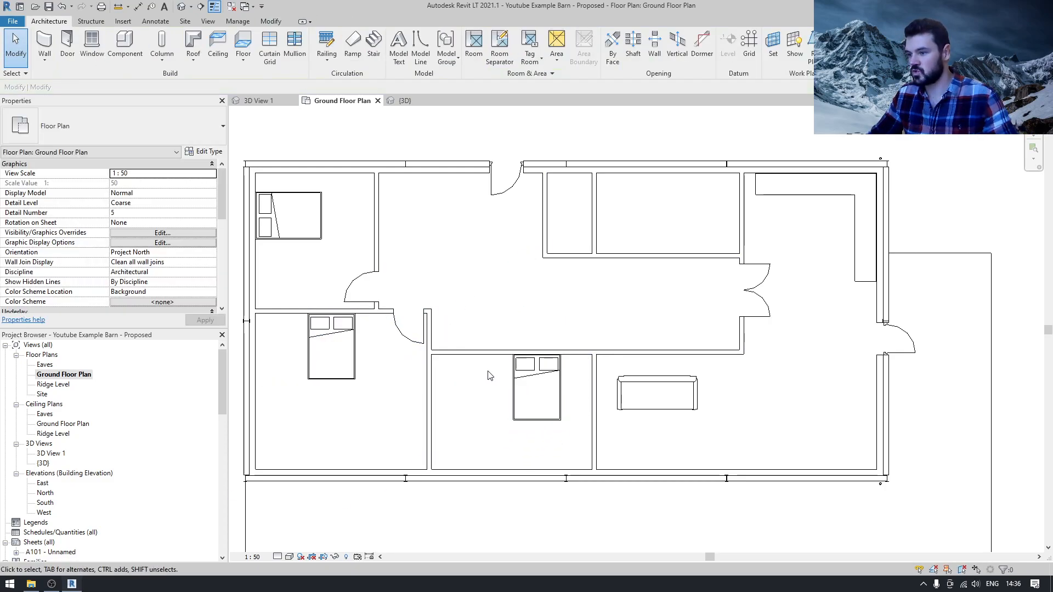
# Move the wall between the corridor and the lower rooms up, leaving the corridor about 2200 mm wide
pyautogui.click(541, 419)
pyautogui.press('Escape')
pyautogui.click(596, 404)
pyautogui.press('Escape')
pyautogui.click(678, 352)
pyautogui.press('Escape')
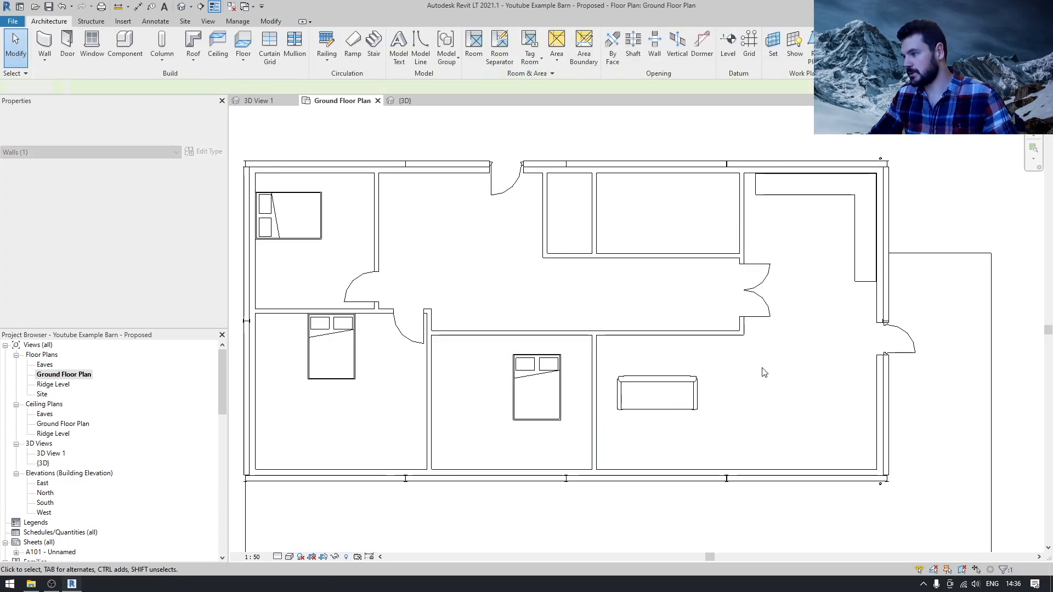
# Move the sofa up close to the living area's relocated upper wall
pyautogui.moveTo(757, 370); pyautogui.dragTo(699, 310, button='middle')
pyautogui.moveTo(633, 311); pyautogui.dragTo(623, 287)
pyautogui.press('Escape')
# Copy the sofa and place the duplicate in the living area's right part, lower than the original
pyautogui.scroll(-3, 624, 287)
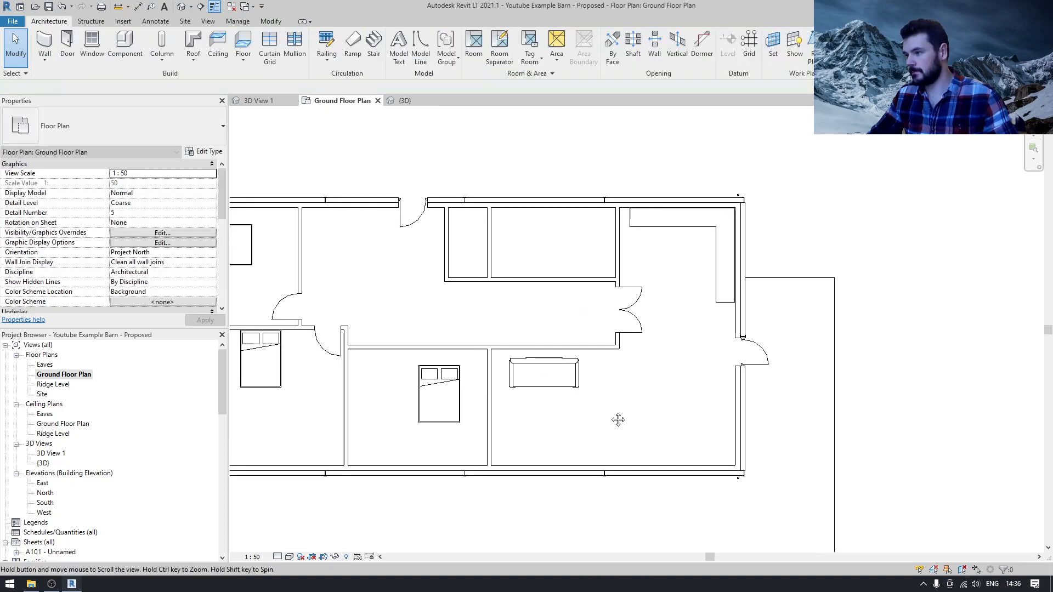
pyautogui.scroll(3, 590, 298)
pyautogui.scroll(2, 589, 298)
pyautogui.moveTo(515, 341); pyautogui.dragTo(547, 334, button='middle')
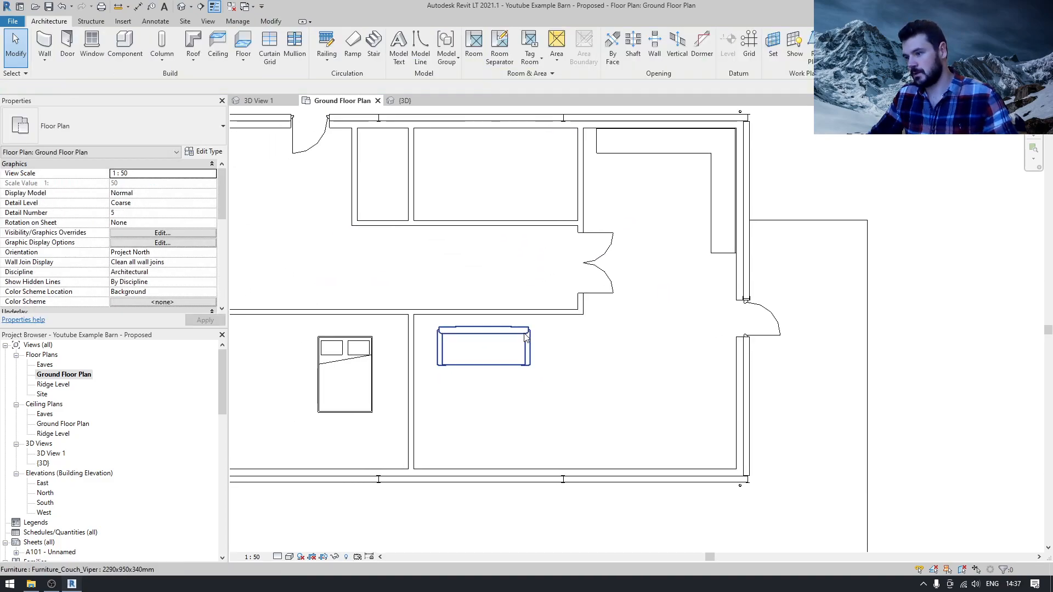
pyautogui.click(524, 332)
pyautogui.hotkey('ctrl', 'c')
pyautogui.hotkey('ctrl', 'v')
pyautogui.click(637, 384)
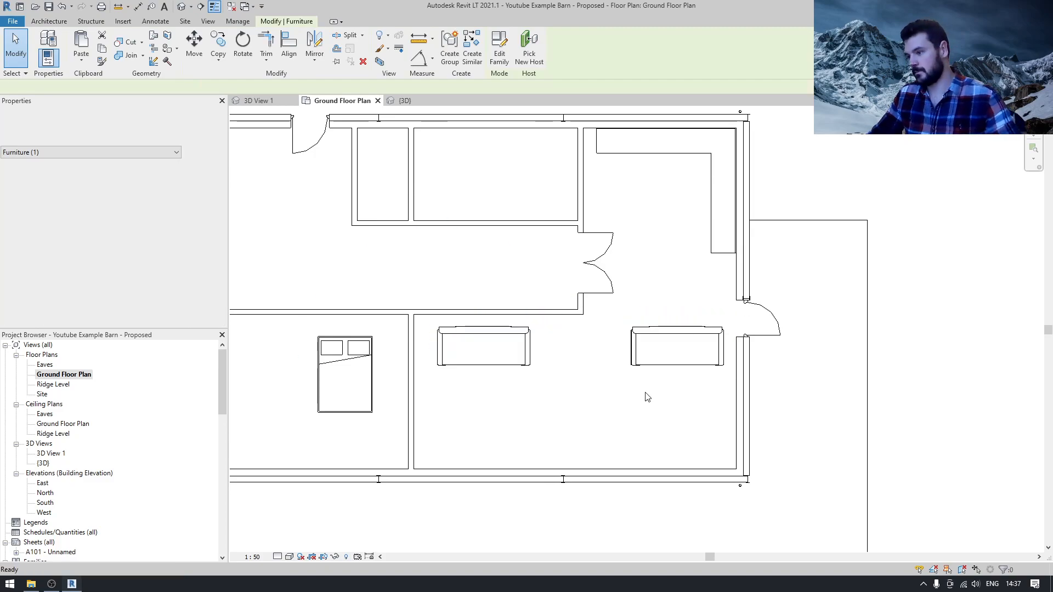
pyautogui.moveTo(675, 347); pyautogui.dragTo(650, 394)
# Shift the kitchen partition containing the double door to the left, and extend the corner countertop to meet it
pyautogui.click(602, 301)
pyautogui.click(580, 208)
pyautogui.moveTo(581, 208); pyautogui.dragTo(542, 209)
pyautogui.click(616, 216)
pyautogui.click(610, 150)
pyautogui.moveTo(597, 186); pyautogui.dragTo(543, 190)
pyautogui.click(639, 213)
pyautogui.scroll(-2, 642, 283)
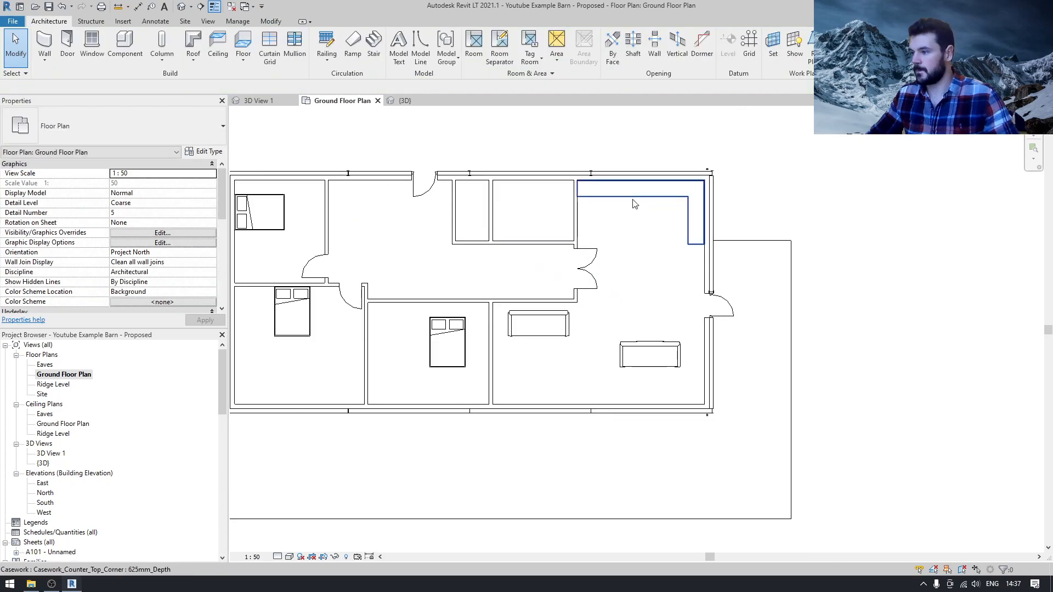
pyautogui.click(627, 344)
pyautogui.press('Escape')
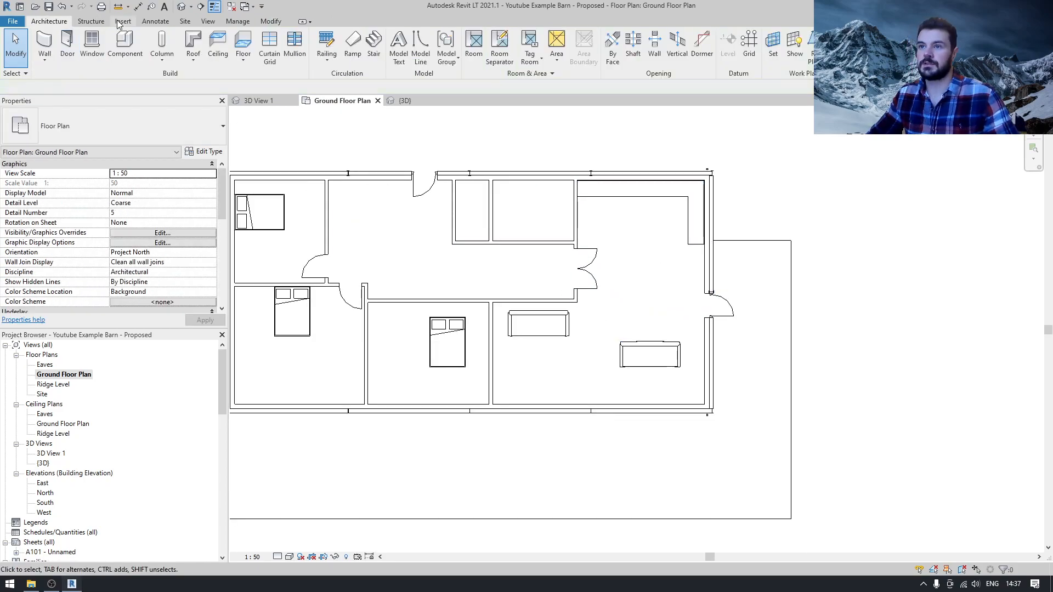
# Load the Furniture_Table_Dining_w-Chairs_Rectangular family from the UK library's Furniture > Tables folder
pyautogui.click(123, 21)
pyautogui.click(314, 47)
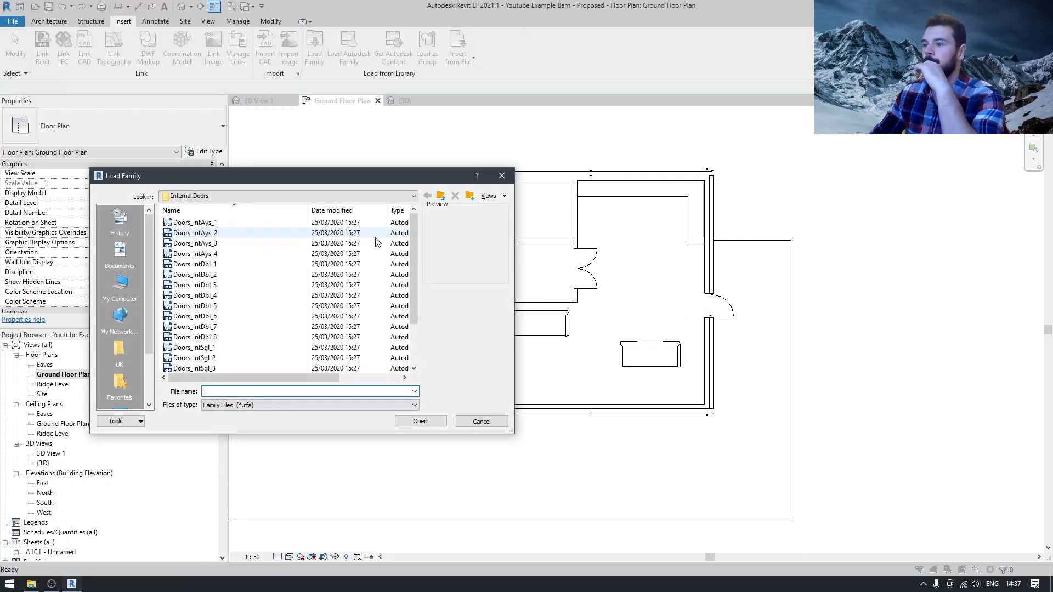
pyautogui.click(442, 197)
pyautogui.click(442, 197)
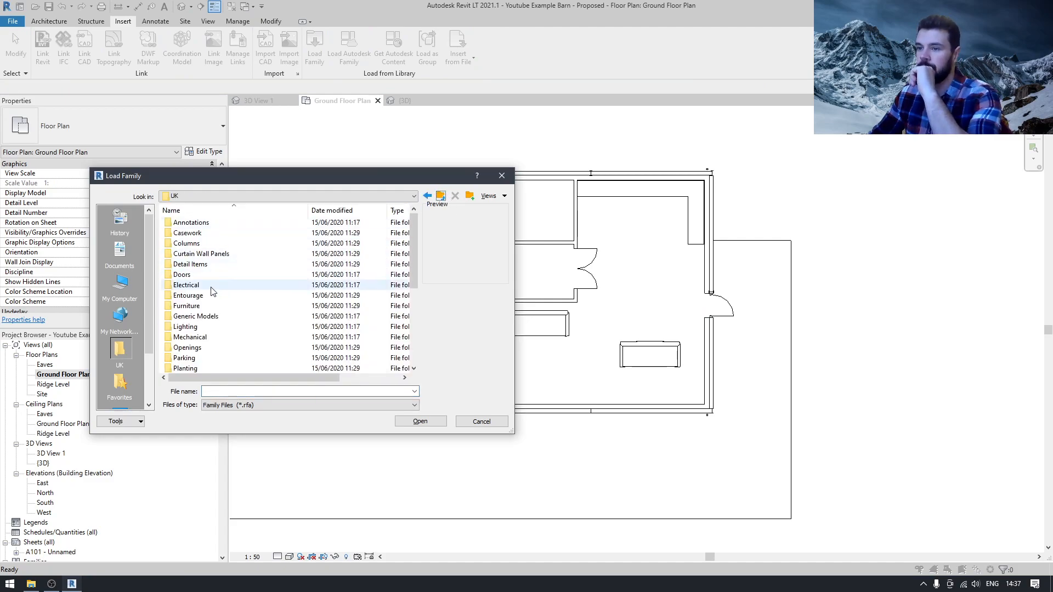
pyautogui.doubleClick(205, 306)
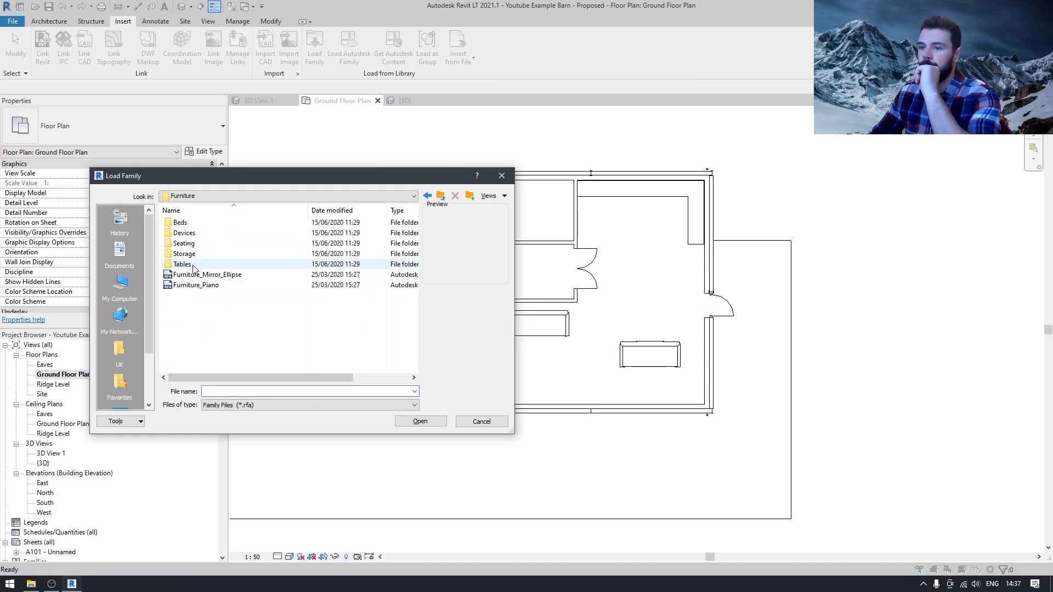
pyautogui.doubleClick(184, 264)
pyautogui.scroll(-2, 252, 285)
pyautogui.click(246, 274)
pyautogui.click(285, 285)
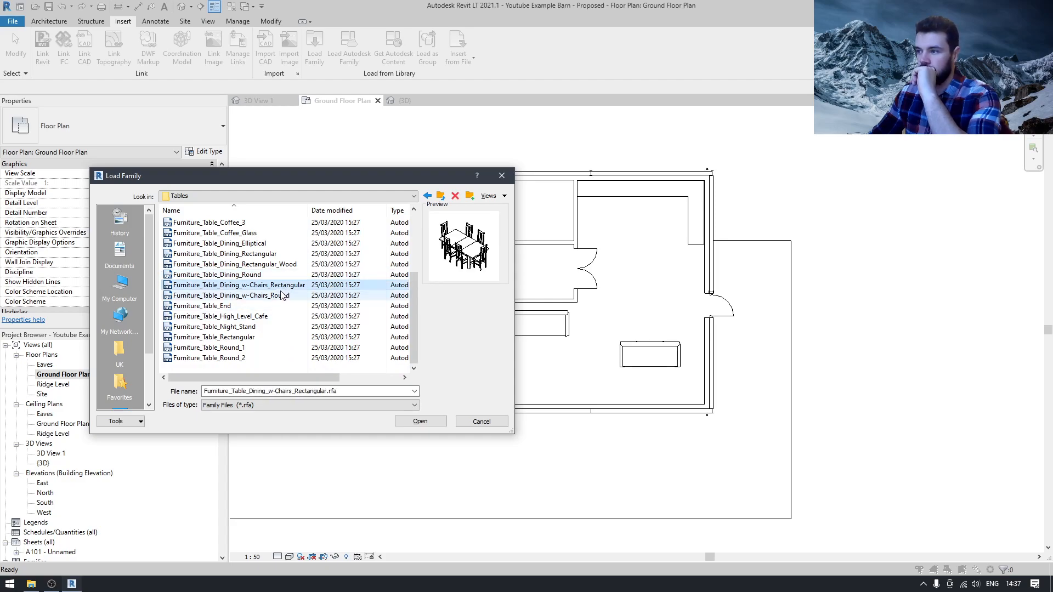
pyautogui.click(420, 422)
# Place the 2000x1000x750mm_w-4_Seats dining table between the kitchen countertop and the right-hand sofa
pyautogui.click(49, 21)
pyautogui.click(113, 44)
pyautogui.scroll(2, 637, 296)
pyautogui.scroll(1, 635, 296)
pyautogui.click(621, 279)
pyautogui.press('Escape')
# Enable Vis - End Chairs in the dining table's type properties
pyautogui.click(207, 151)
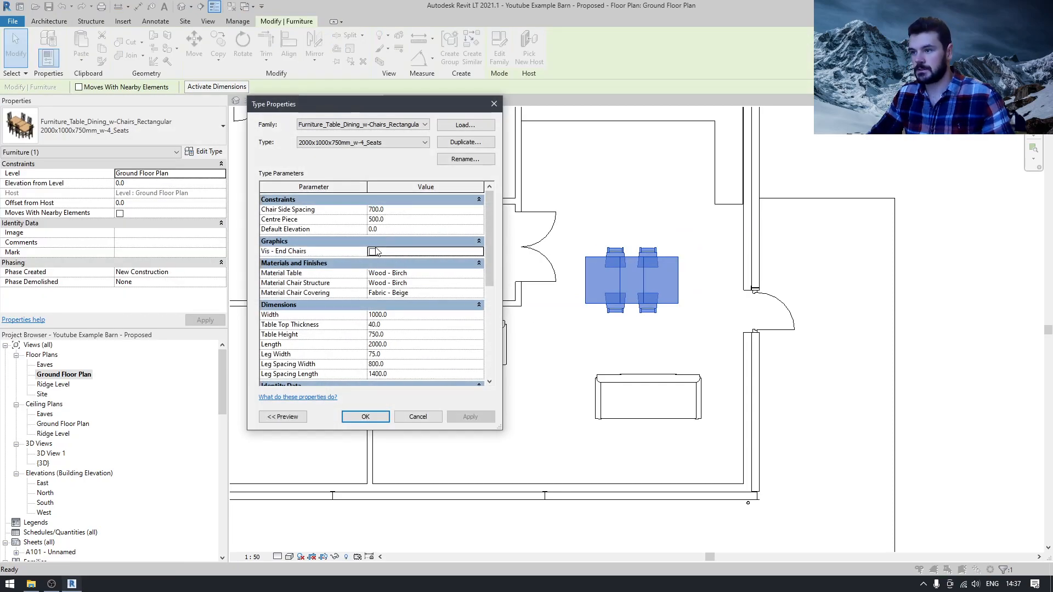
pyautogui.click(476, 418)
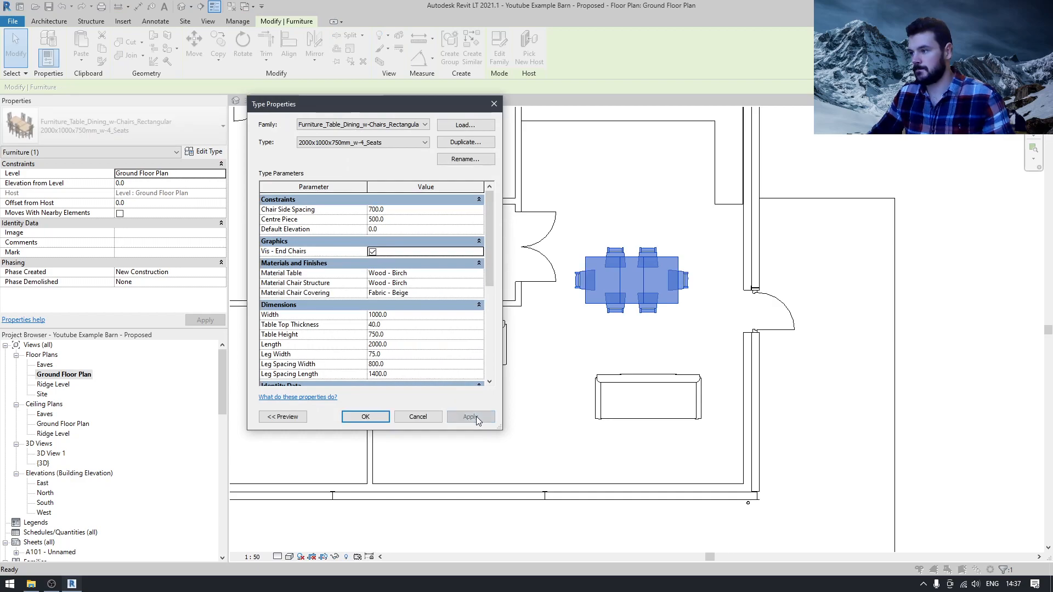
pyautogui.click(386, 415)
pyautogui.scroll(-2, 549, 318)
pyautogui.press('Escape')
# Move the dining table up closer to the countertop and nearer the right external wall
pyautogui.moveTo(578, 307); pyautogui.dragTo(587, 274)
pyautogui.press('Escape')
pyautogui.scroll(-2, 587, 275)
pyautogui.scroll(4, 622, 249)
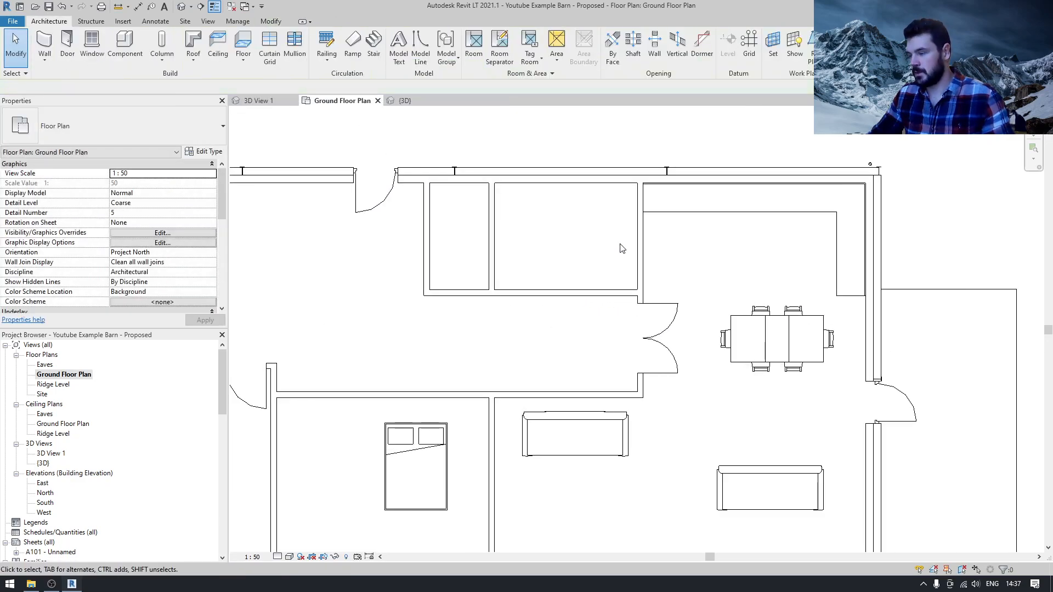
# Examine the position and swing of the double door between the corridor and the kitchen
pyautogui.click(676, 347)
pyautogui.click(666, 340)
pyautogui.press('Escape')
pyautogui.scroll(-1, 666, 349)
pyautogui.scroll(2, 414, 292)
pyautogui.click(413, 296)
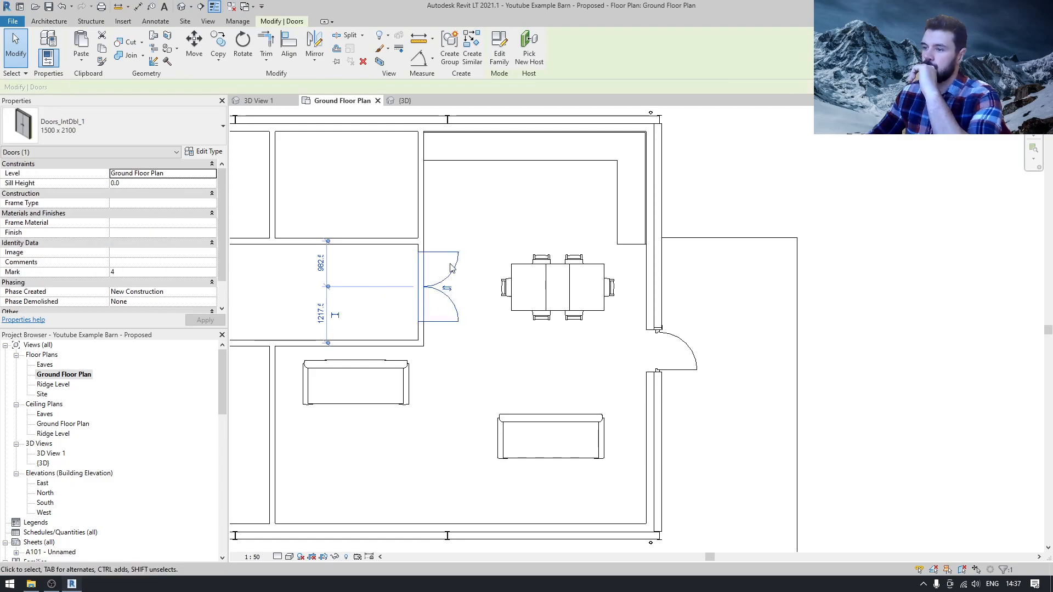
pyautogui.press('Escape')
pyautogui.scroll(-2, 443, 276)
pyautogui.scroll(1, 497, 306)
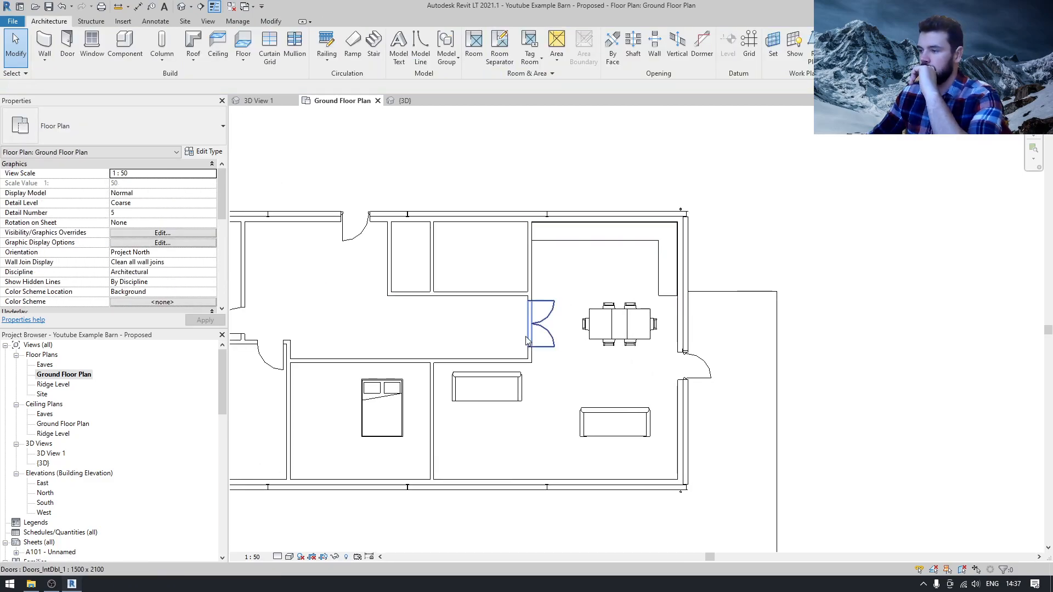
# Draw two Studwall segments enclosing a room between the upper bedroom and the entrance door
pyautogui.moveTo(615, 350); pyautogui.dragTo(631, 343, button='middle')
pyautogui.scroll(-1, 522, 329)
pyautogui.moveTo(522, 329); pyautogui.dragTo(672, 321, button='middle')
pyautogui.scroll(1, 415, 245)
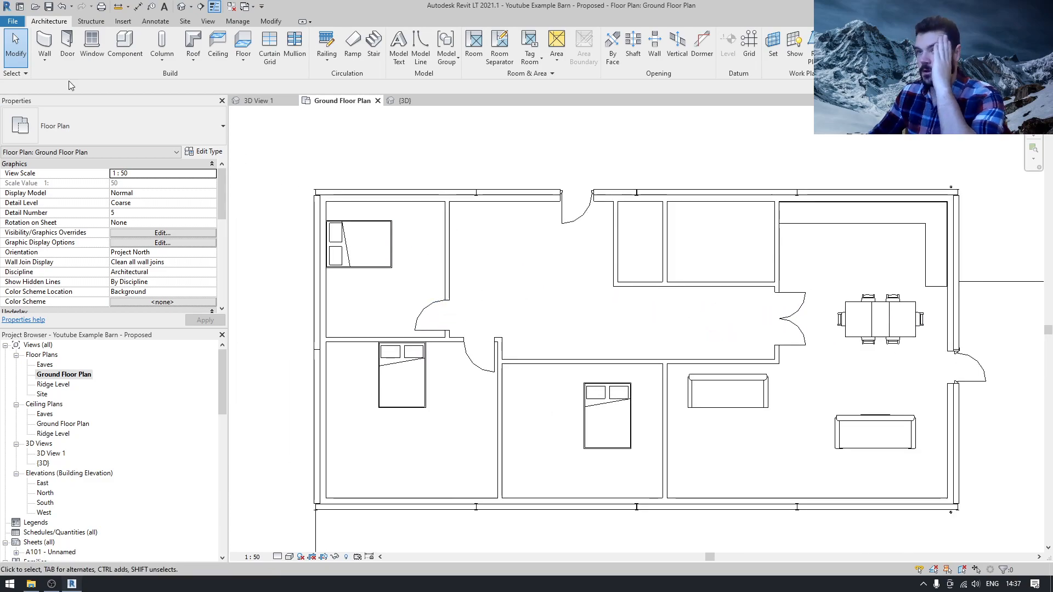
pyautogui.click(43, 44)
pyautogui.click(538, 269)
pyautogui.click(539, 199)
pyautogui.press('Escape')
pyautogui.scroll(1, 533, 207)
pyautogui.press('Escape')
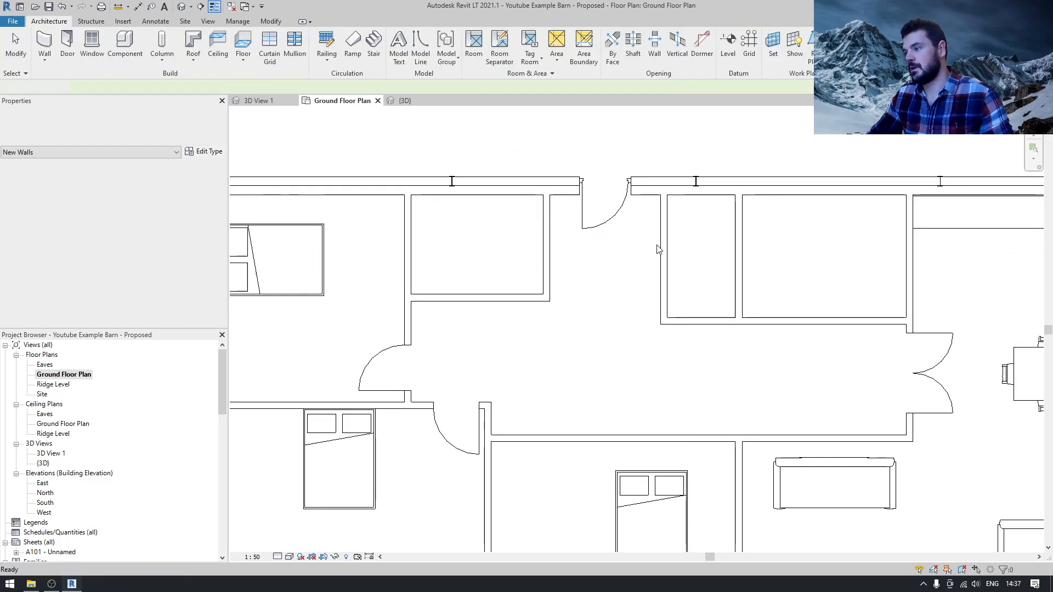
# Delete the vertical partition dividing the upper middle rooms to the right of the entrance
pyautogui.click(663, 249)
pyautogui.click(735, 245)
pyautogui.press('Delete')
# Move the lower wall of the room left of the entrance down, in line with the corridor wall opposite
pyautogui.moveTo(458, 280); pyautogui.dragTo(538, 261, button='middle')
pyautogui.scroll(-1, 538, 263)
pyautogui.moveTo(538, 276); pyautogui.dragTo(538, 301)
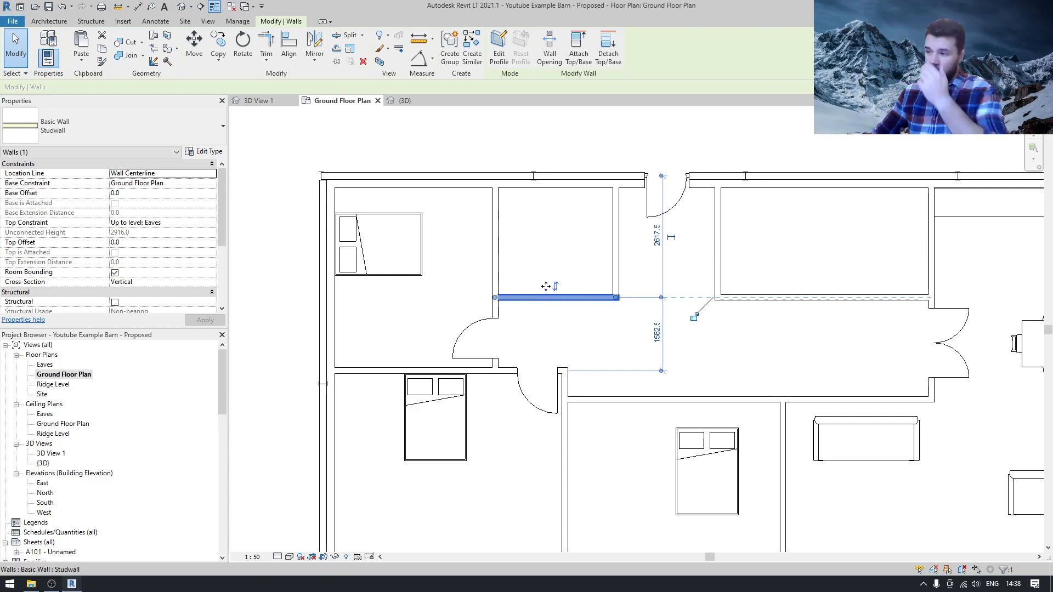
pyautogui.scroll(-1, 515, 293)
pyautogui.moveTo(515, 293); pyautogui.dragTo(483, 280, button='middle')
pyautogui.click(584, 317)
pyautogui.scroll(-2, 583, 317)
pyautogui.moveTo(583, 317); pyautogui.dragTo(504, 307, button='middle')
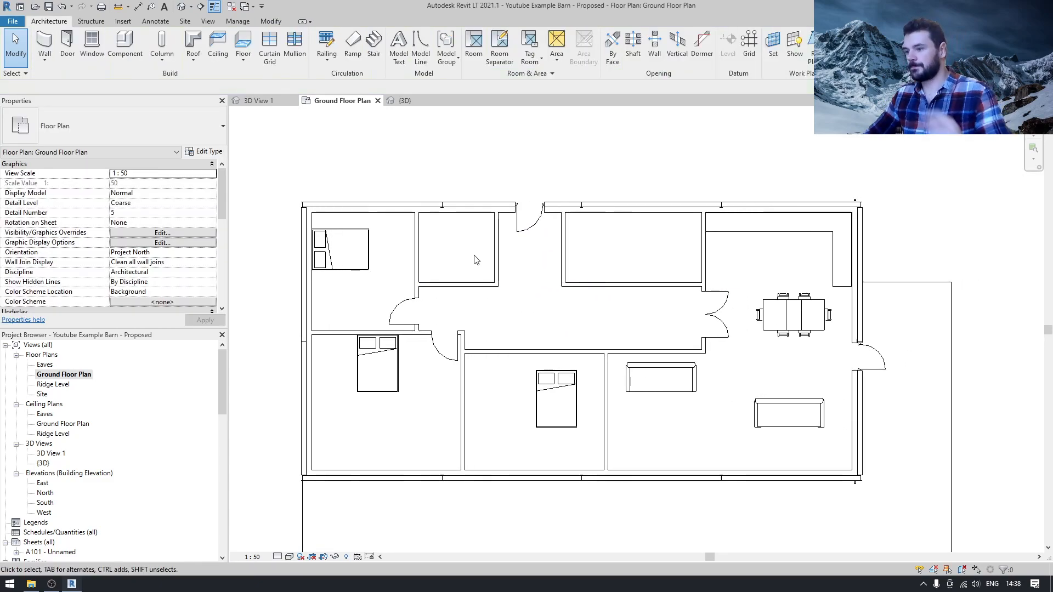
# Move the right wall of the room beside the entrance to 3000 mm from the upper bedroom's wall
pyautogui.scroll(3, 475, 264)
pyautogui.click(496, 240)
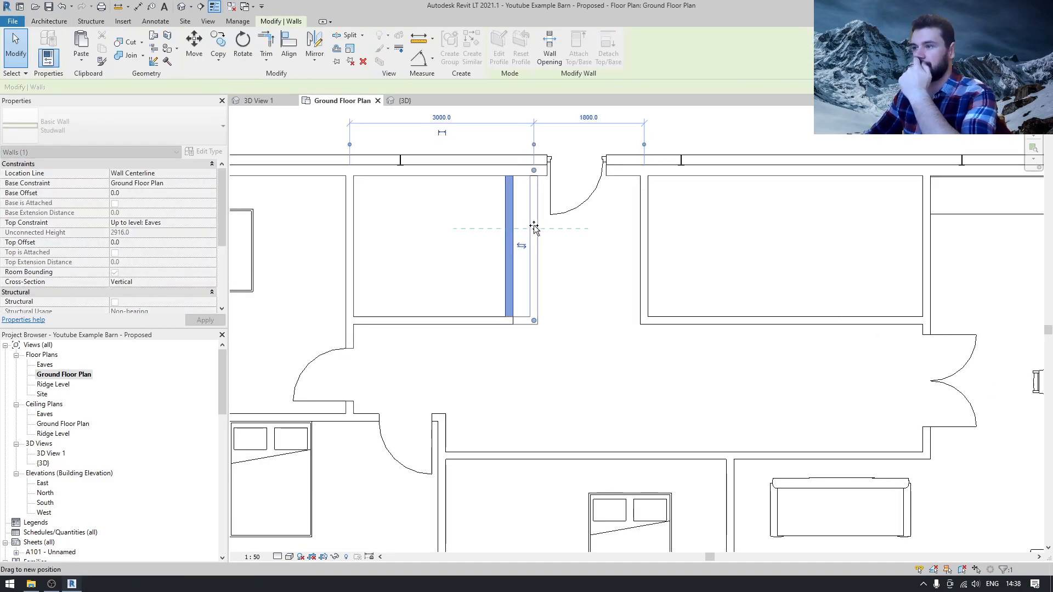
pyautogui.moveTo(535, 227); pyautogui.dragTo(535, 228)
pyautogui.click(439, 255)
pyautogui.scroll(-2, 430, 253)
pyautogui.moveTo(433, 318); pyautogui.dragTo(445, 270, button='middle')
pyautogui.moveTo(491, 381); pyautogui.dragTo(411, 364, button='middle')
pyautogui.click(49, 45)
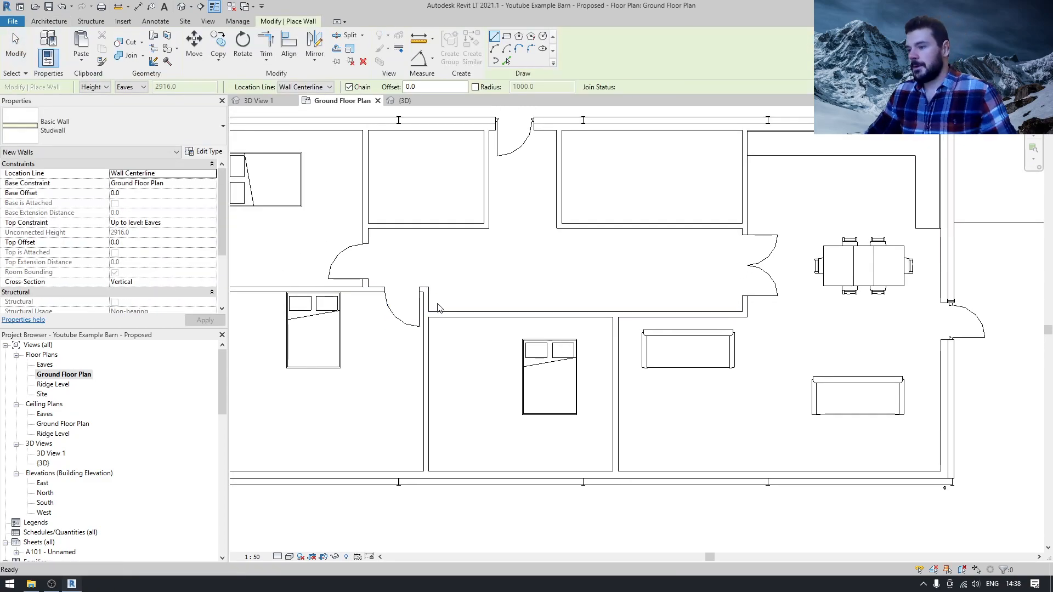
pyautogui.press('Escape')
pyautogui.click(445, 311)
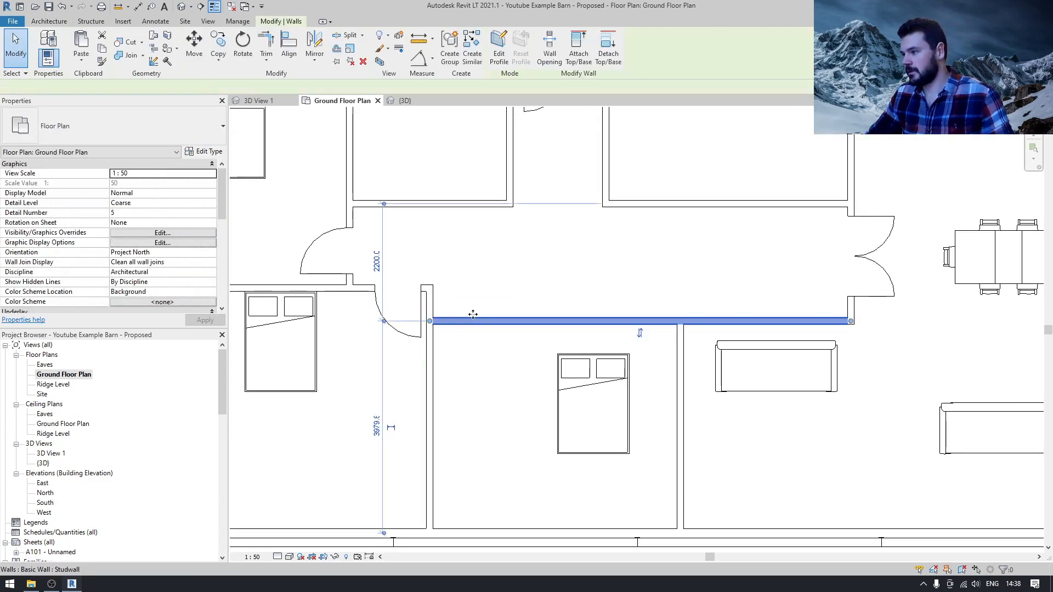
pyautogui.scroll(-2, 434, 310)
pyautogui.scroll(4, 395, 299)
pyautogui.scroll(-2, 466, 250)
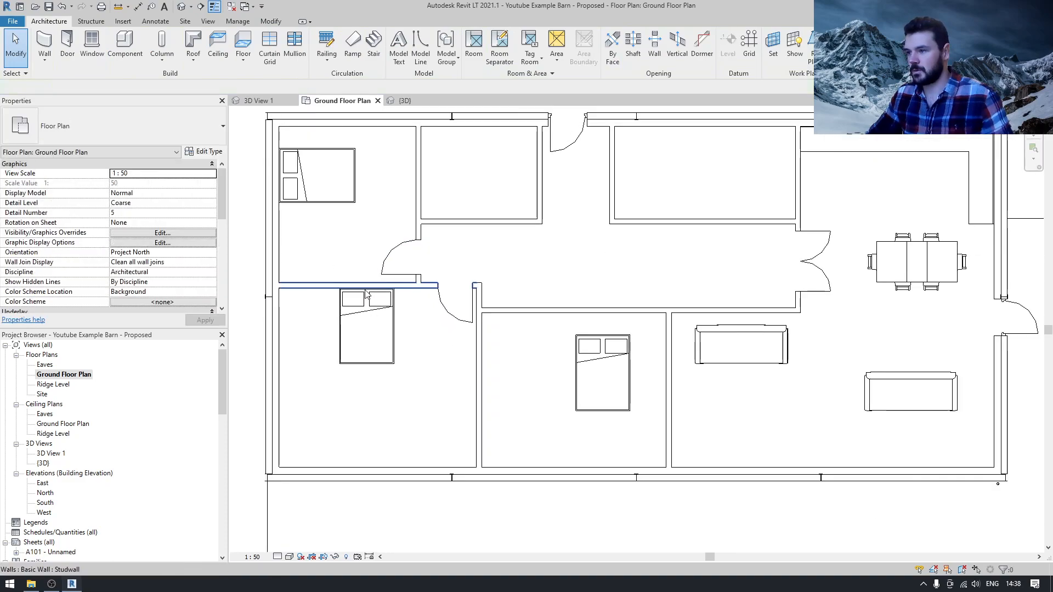
# Move the wall between the two left bedrooms down in line with the corridor wall, and shift the lower bedroom's bed down
pyautogui.click(363, 287)
pyautogui.moveTo(362, 286); pyautogui.dragTo(367, 308)
pyautogui.moveTo(390, 344); pyautogui.dragTo(387, 364)
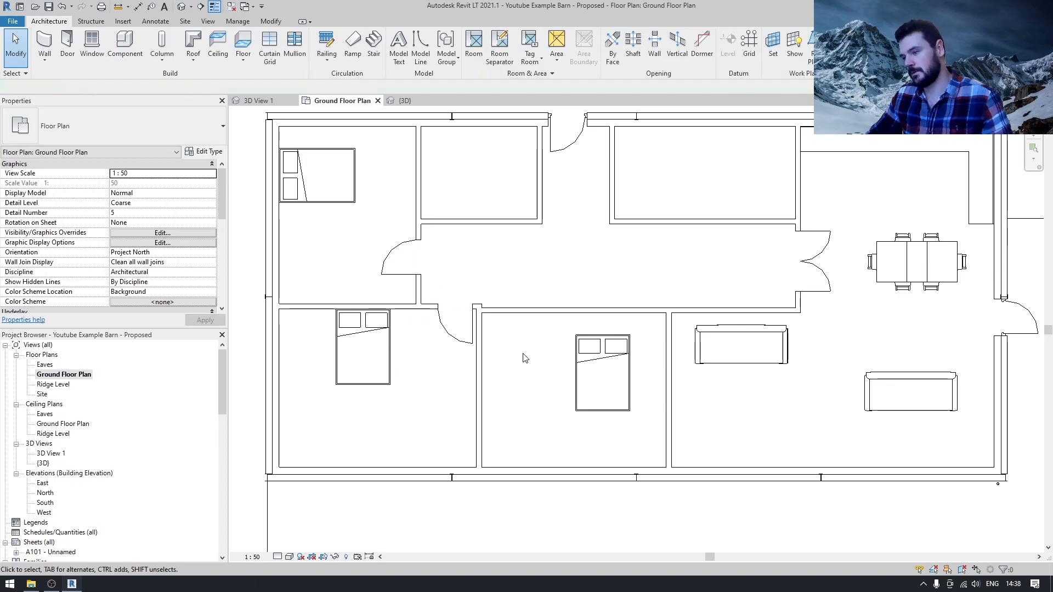
# Draw a vertical Studwall partition through the middle bedroom, from the corridor wall to the lower external wall, beside the bed
pyautogui.moveTo(525, 358); pyautogui.dragTo(477, 358, button='middle')
pyautogui.click(44, 44)
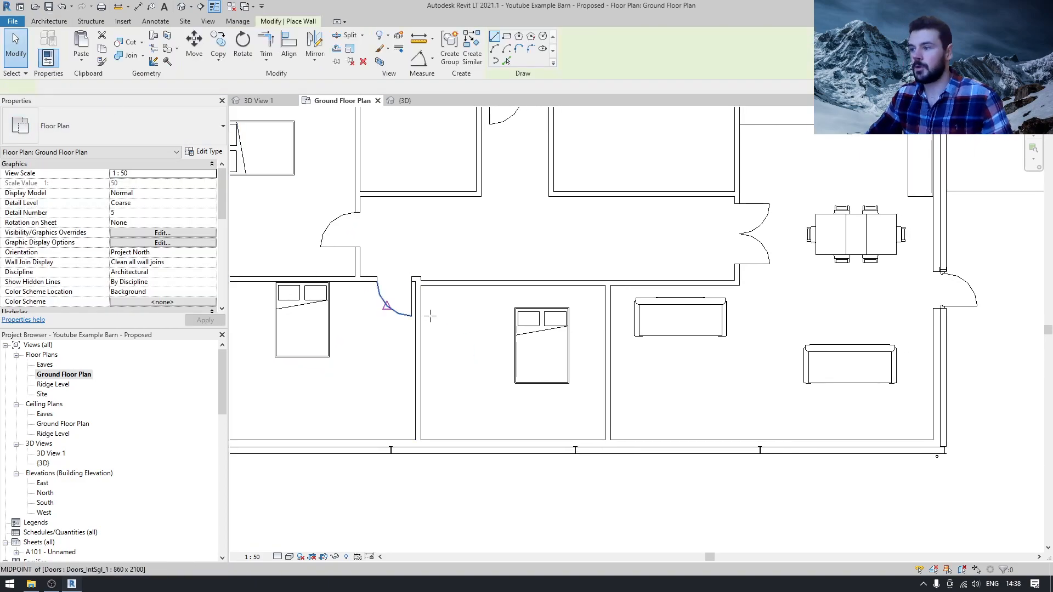
pyautogui.click(470, 284)
pyautogui.click(471, 440)
pyautogui.press('Escape')
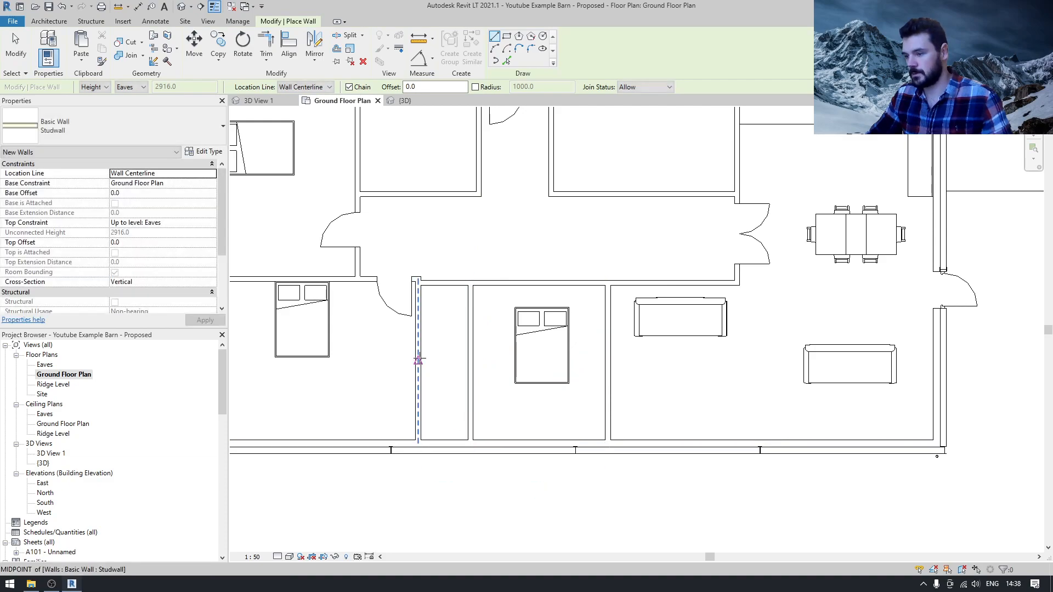
pyautogui.press('Escape')
# Shift the new partition to about 1700 mm from its neighbouring wall and refit the middle bedroom's right wall, bed and the adjacent sofa
pyautogui.moveTo(473, 349); pyautogui.dragTo(490, 346)
pyautogui.scroll(-1, 512, 371)
pyautogui.moveTo(512, 371); pyautogui.dragTo(429, 366, button='middle')
pyautogui.moveTo(466, 350); pyautogui.dragTo(541, 346)
pyautogui.moveTo(421, 327); pyautogui.dragTo(520, 322, button='middle')
pyautogui.scroll(-1, 519, 321)
pyautogui.click(506, 335)
pyautogui.click(496, 440)
# Set the lower left bedroom's right wall 4750 mm from the inner face of the left external wall
pyautogui.click(460, 361)
pyautogui.click(443, 313)
pyautogui.click(458, 352)
pyautogui.moveTo(376, 422); pyautogui.dragTo(399, 429)
pyautogui.moveTo(310, 402); pyautogui.dragTo(308, 394)
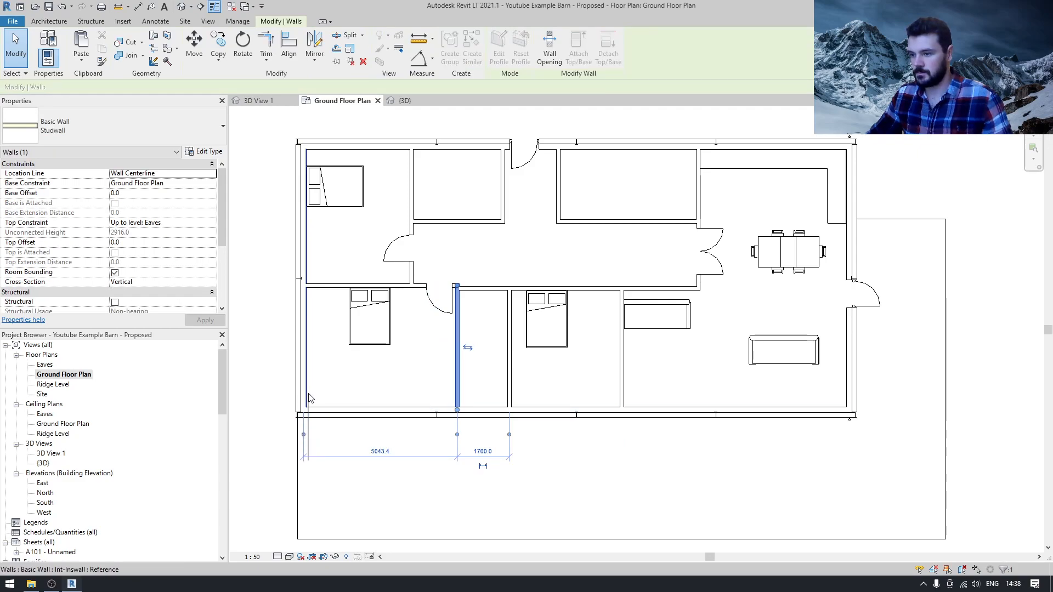
pyautogui.click(382, 451)
pyautogui.write('4750')
pyautogui.press('Return')
pyautogui.click(437, 439)
# Shift the lower left bedroom's door and set its edge 100 mm from the adjacent wall face
pyautogui.scroll(3, 442, 274)
pyautogui.moveTo(430, 330); pyautogui.dragTo(420, 325)
pyautogui.click(433, 412)
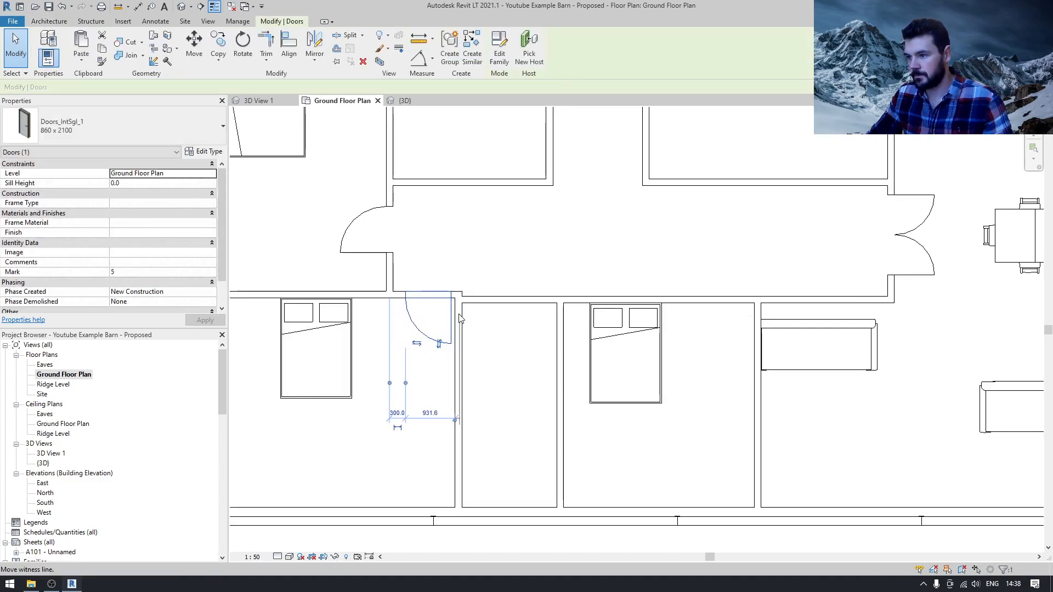
pyautogui.scroll(4, 451, 418)
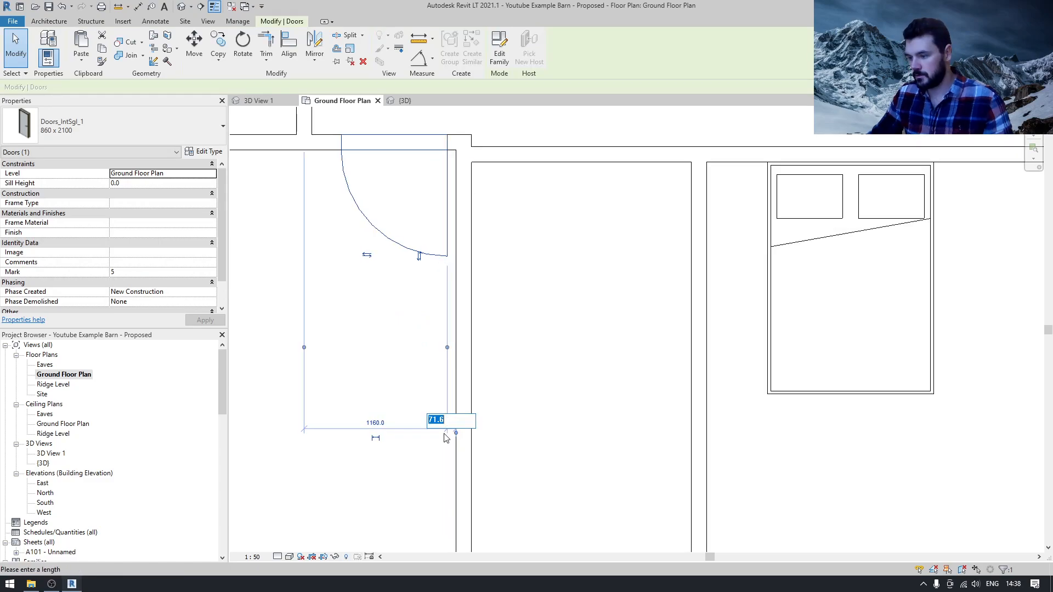
pyautogui.write('100')
pyautogui.press('Return')
pyautogui.click(435, 334)
# Set the upper left bedroom's right wall 3400 mm from the inner face of the left external wall
pyautogui.scroll(-4, 435, 336)
pyautogui.moveTo(441, 360); pyautogui.dragTo(433, 468, button='middle')
pyautogui.scroll(1, 389, 382)
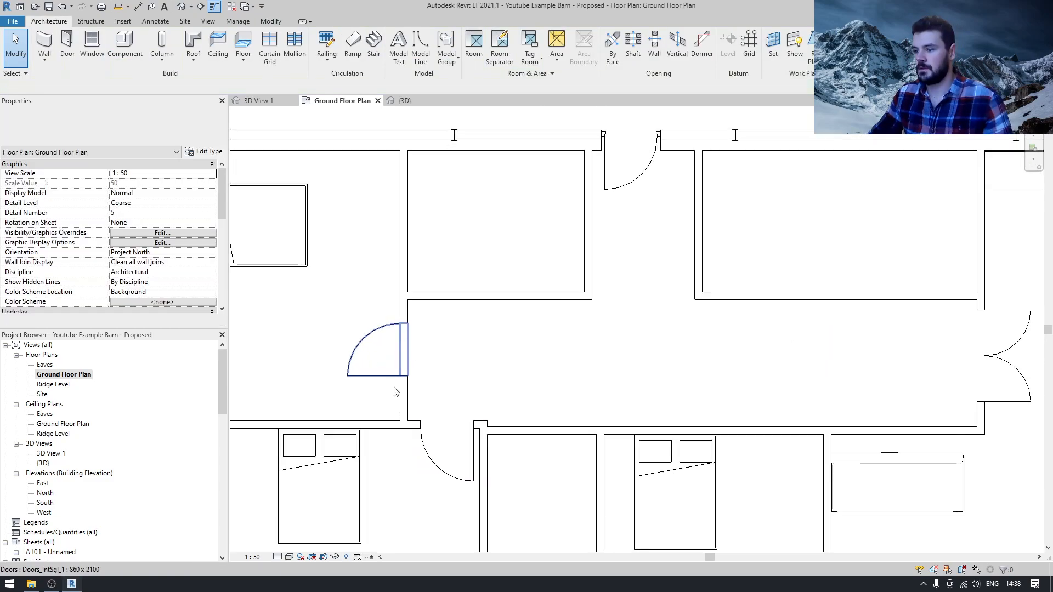
pyautogui.click(399, 395)
pyautogui.scroll(-1, 485, 449)
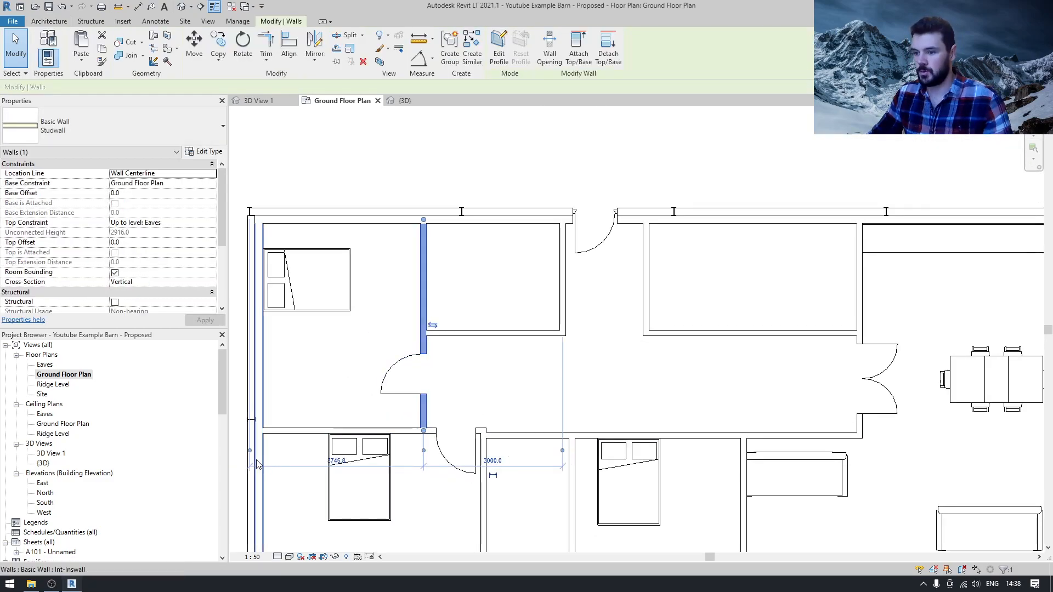
pyautogui.moveTo(269, 435); pyautogui.dragTo(263, 439)
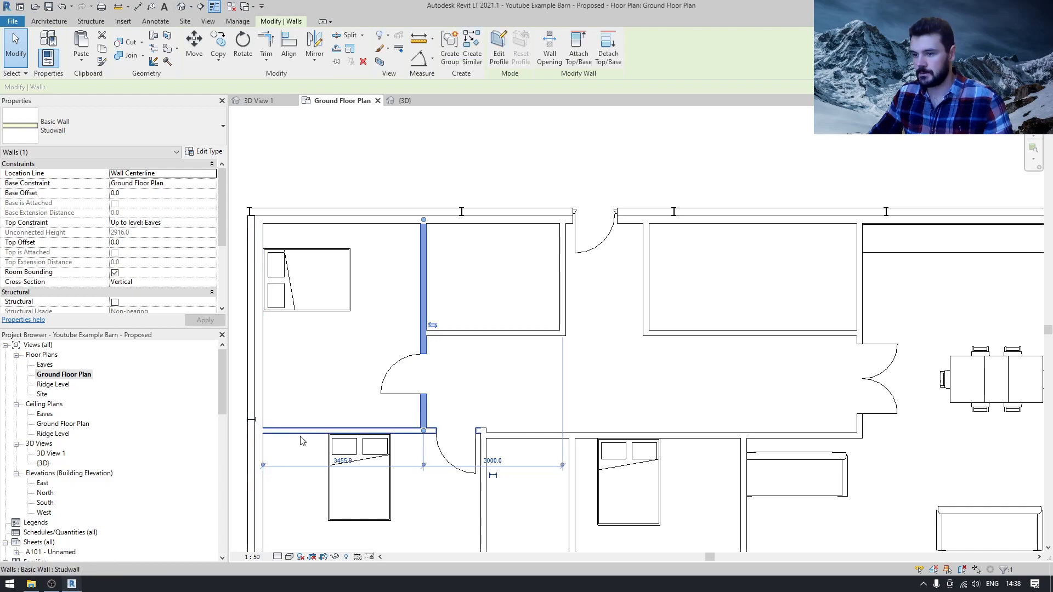
pyautogui.click(343, 461)
pyautogui.write('3400')
pyautogui.press('Return')
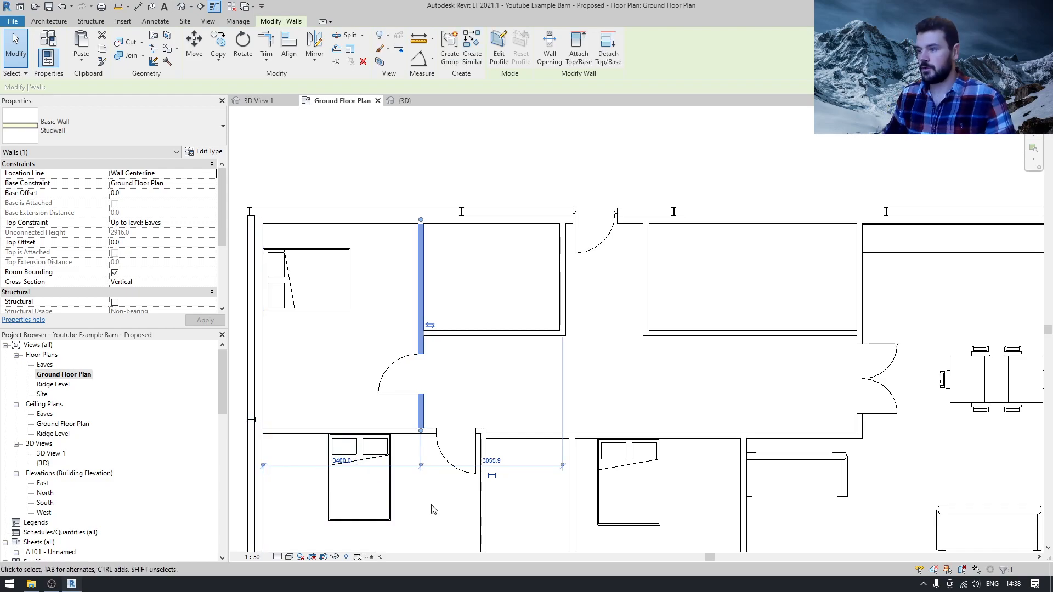
pyautogui.press('Escape')
# Slide the upper bedroom's door towards the room's lower wall and try to re-reference its temporary dimensions to the door edge and wall face
pyautogui.click(414, 357)
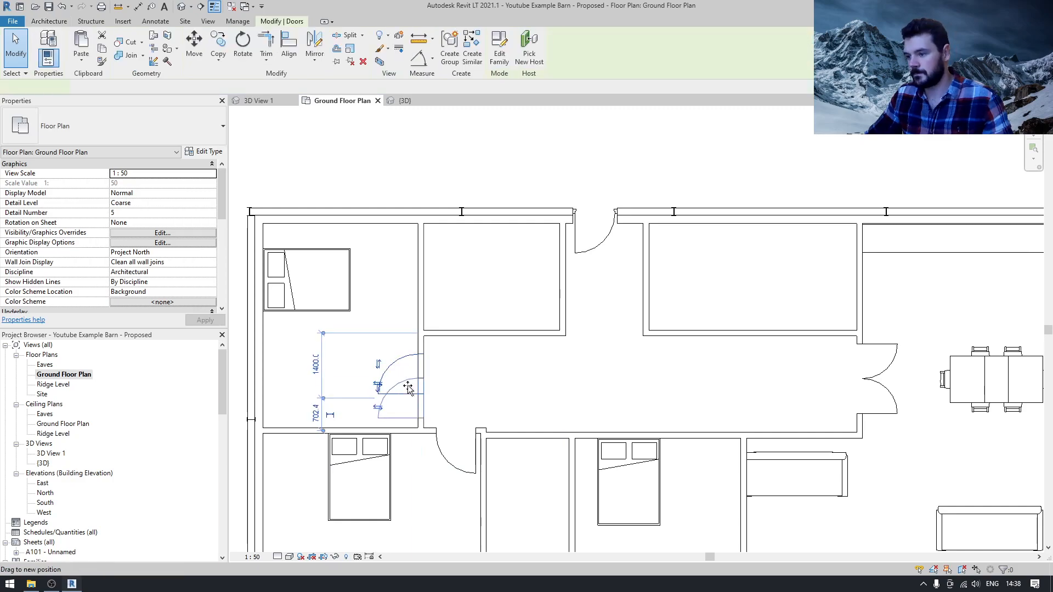
pyautogui.scroll(2, 323, 397)
pyautogui.scroll(2, 340, 436)
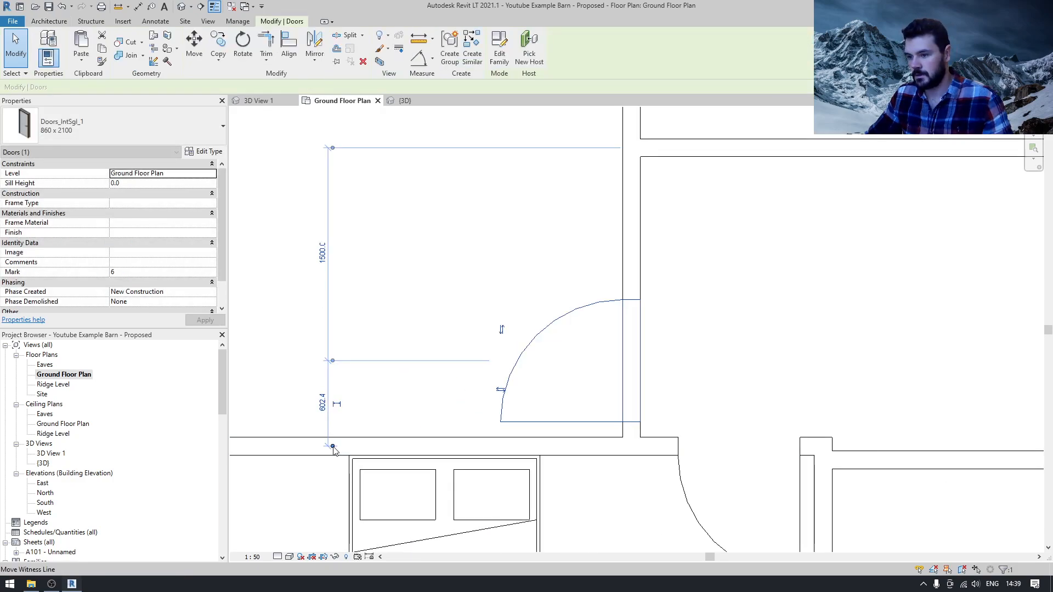
pyautogui.press('Escape')
pyautogui.click(519, 415)
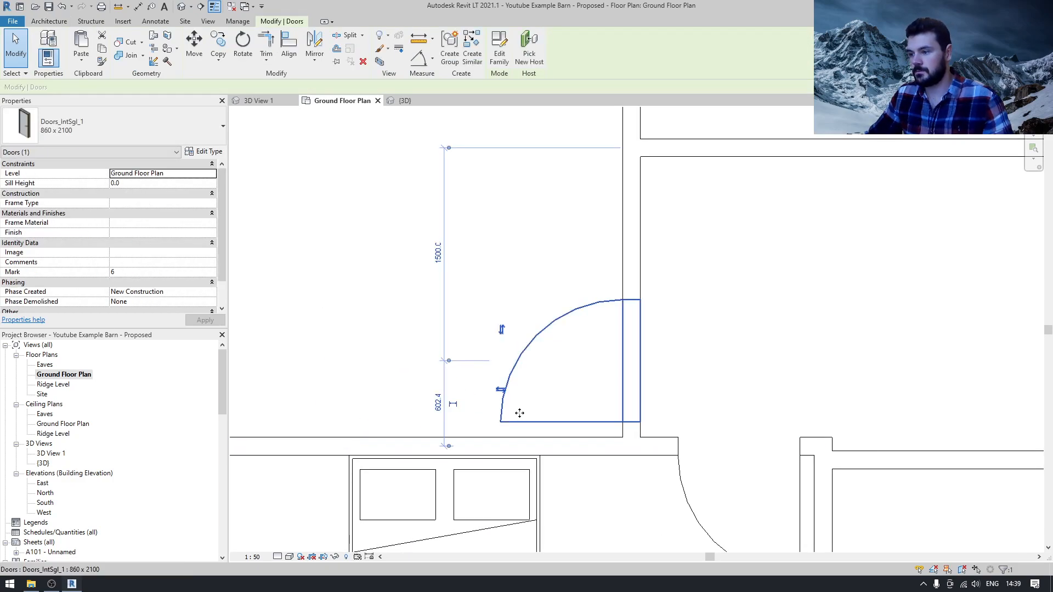
pyautogui.press('Escape')
pyautogui.click(519, 422)
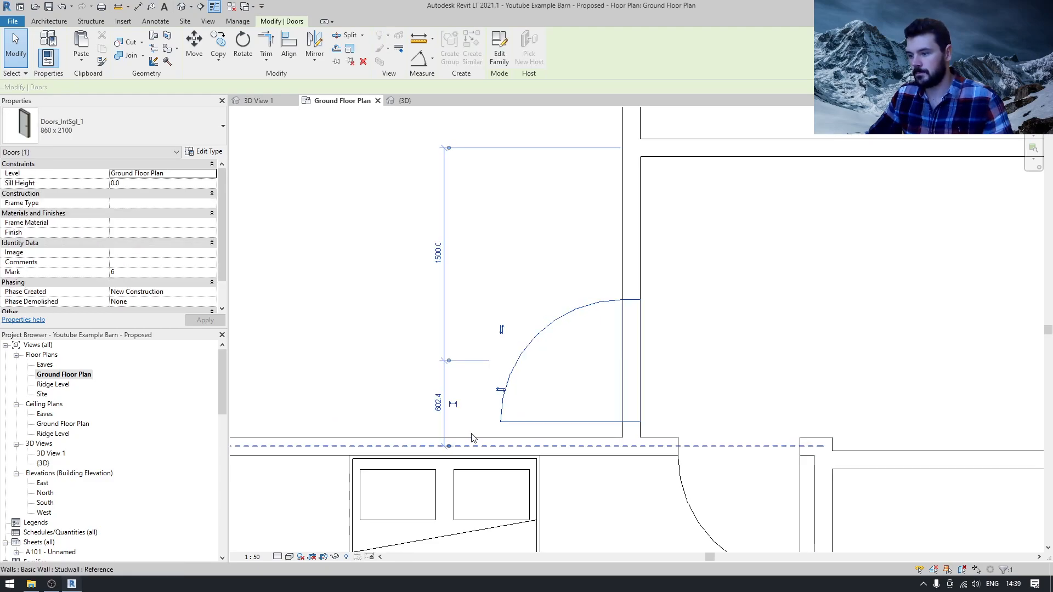
pyautogui.press('Escape')
pyautogui.click(502, 390)
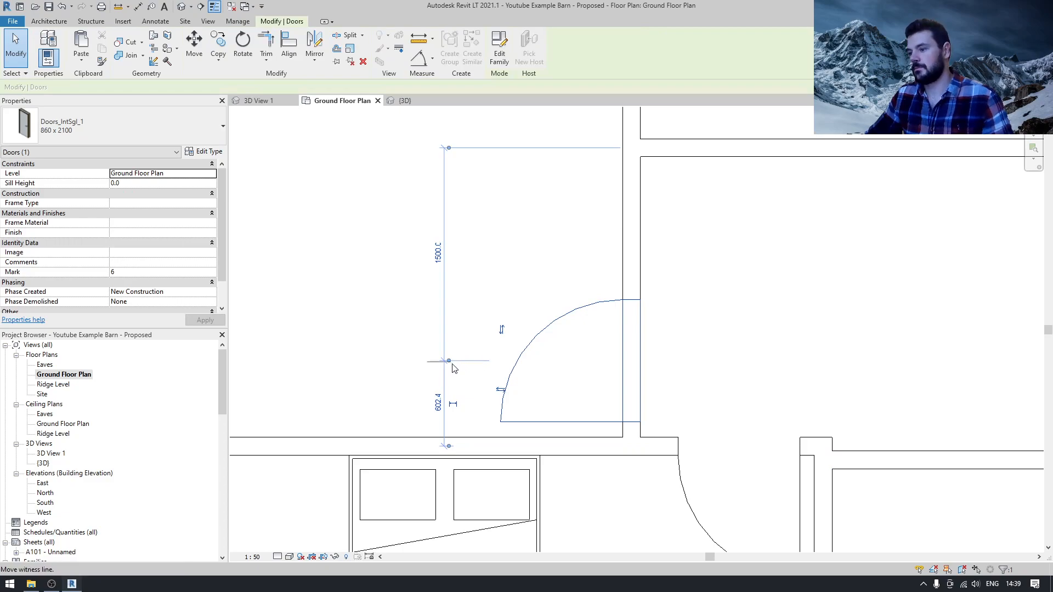
pyautogui.moveTo(605, 429); pyautogui.dragTo(603, 423)
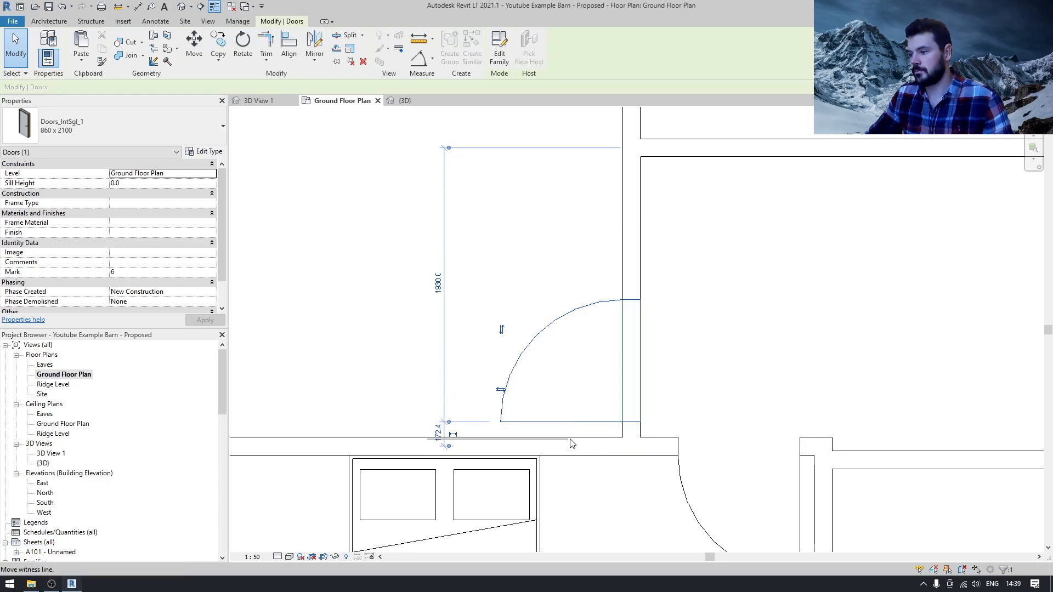
pyautogui.scroll(3, 461, 439)
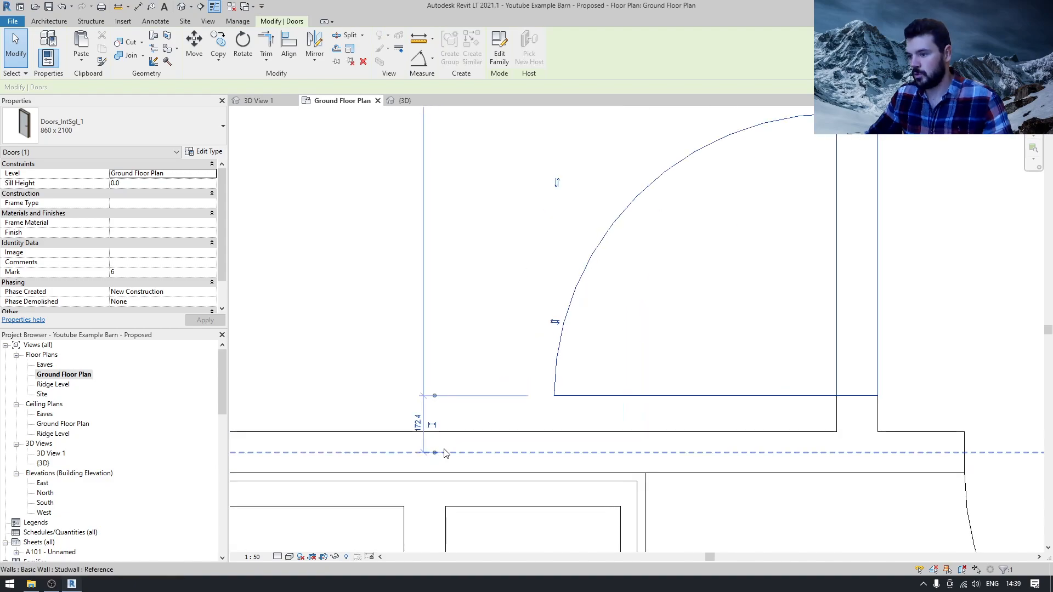
pyautogui.press('Escape')
# Nudge the upper bedroom's door up and place an aligned dimension between its lower edge and the upper face of the wall below
pyautogui.scroll(-3, 635, 389)
pyautogui.click(638, 391)
pyautogui.moveTo(638, 391); pyautogui.dragTo(640, 346)
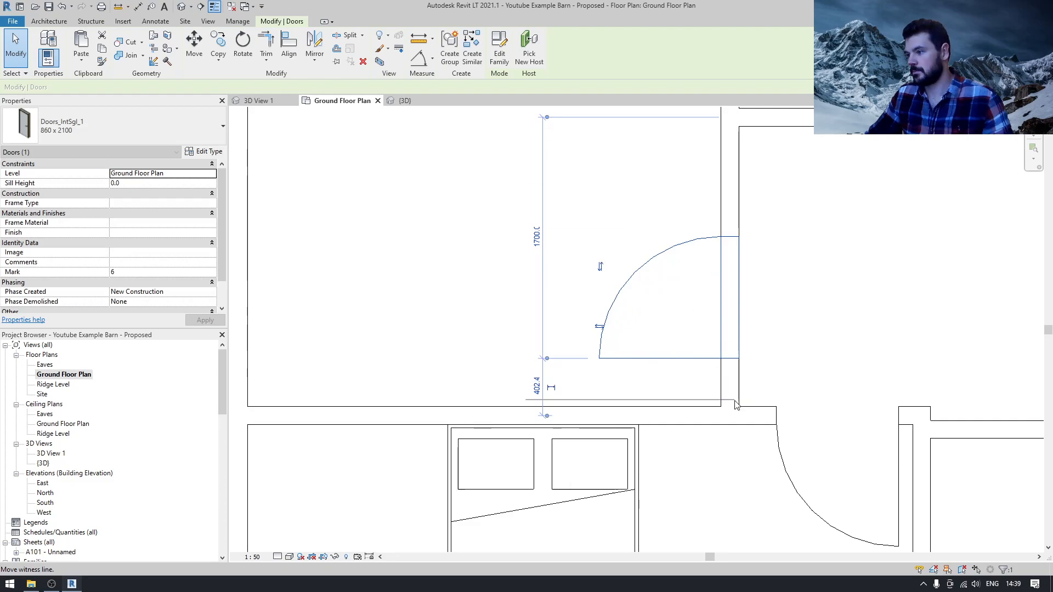
pyautogui.click(432, 58)
pyautogui.click(439, 86)
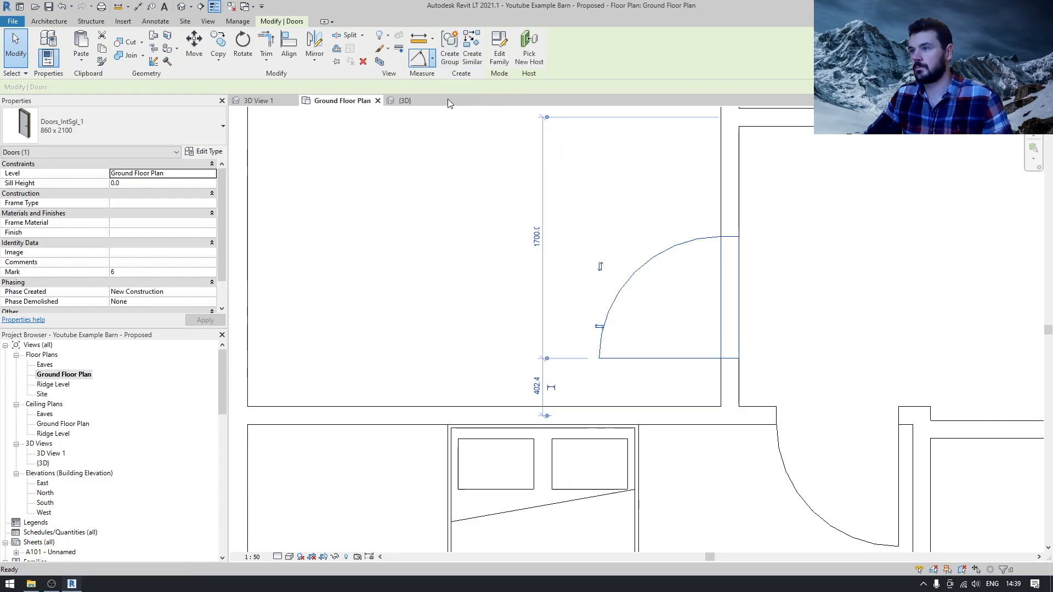
pyautogui.click(702, 407)
pyautogui.click(733, 363)
pyautogui.click(577, 370)
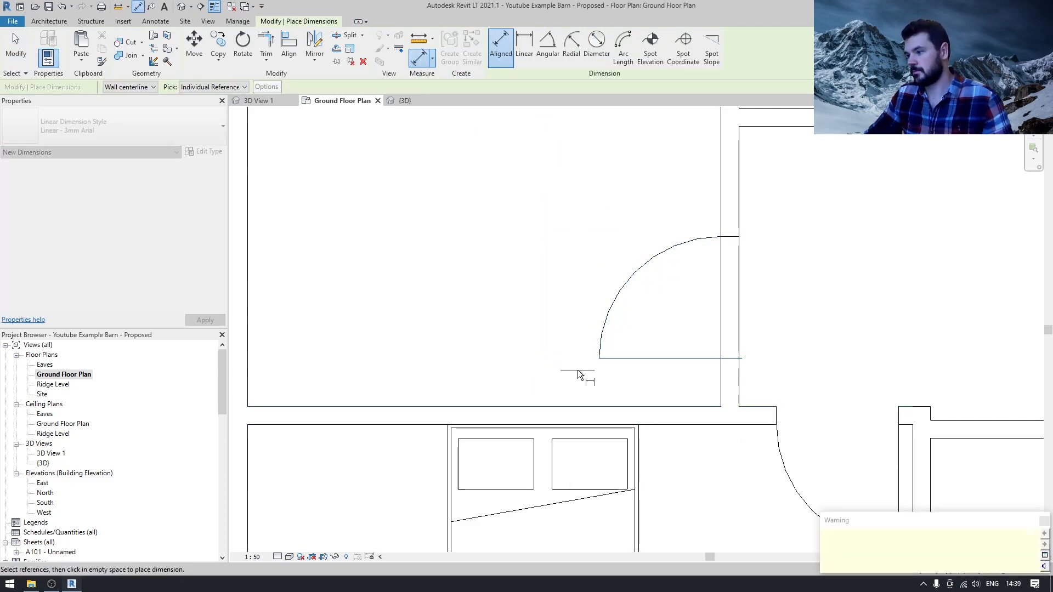
pyautogui.press('Escape')
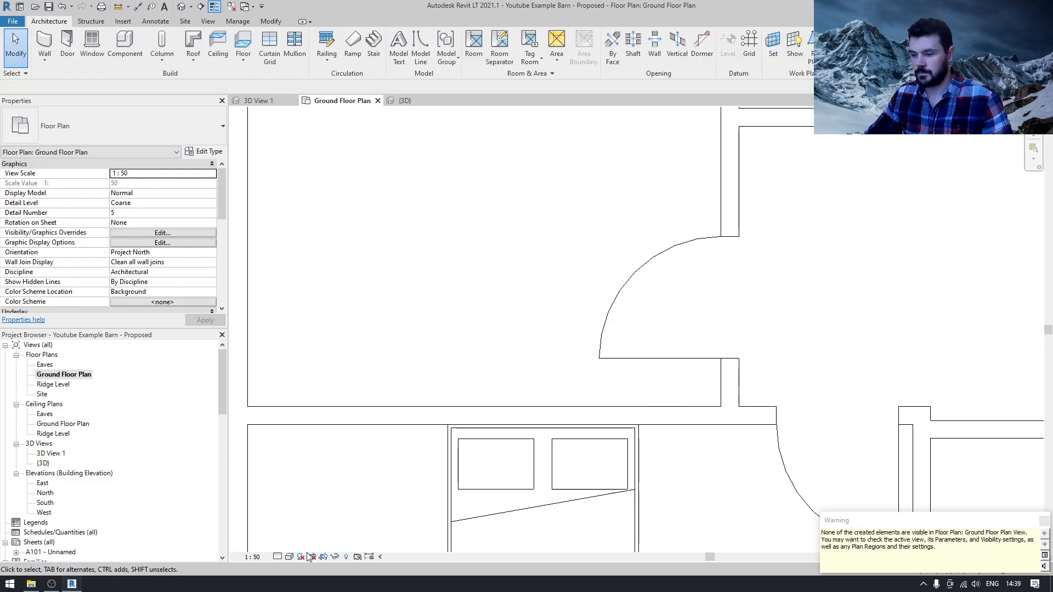
# Reveal hidden elements, unhide the dimensions category in the ground floor plan, and leave the reveal mode
pyautogui.click(347, 557)
pyautogui.click(579, 378)
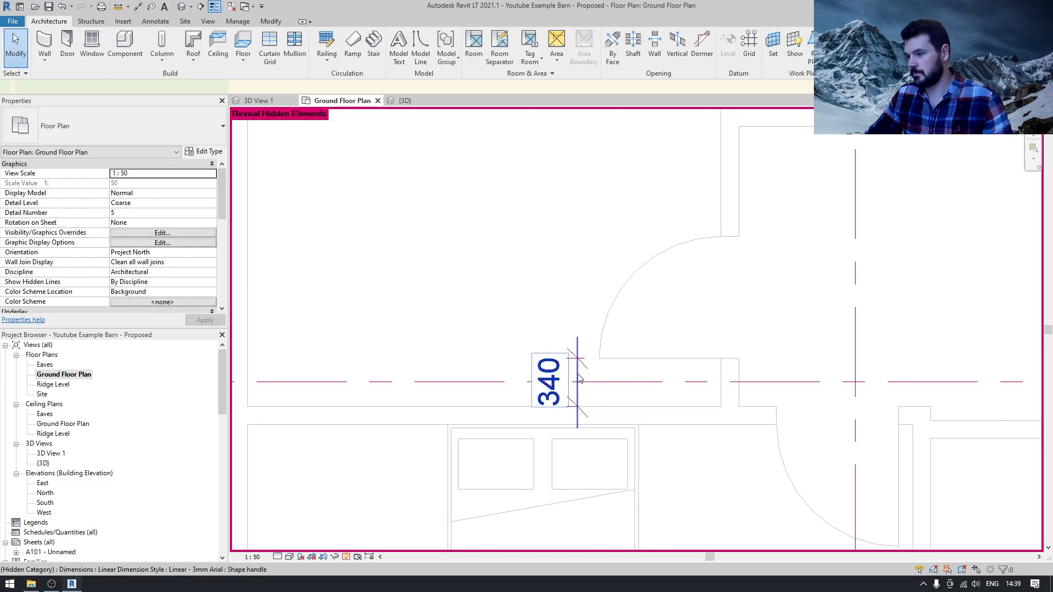
pyautogui.rightClick(578, 376)
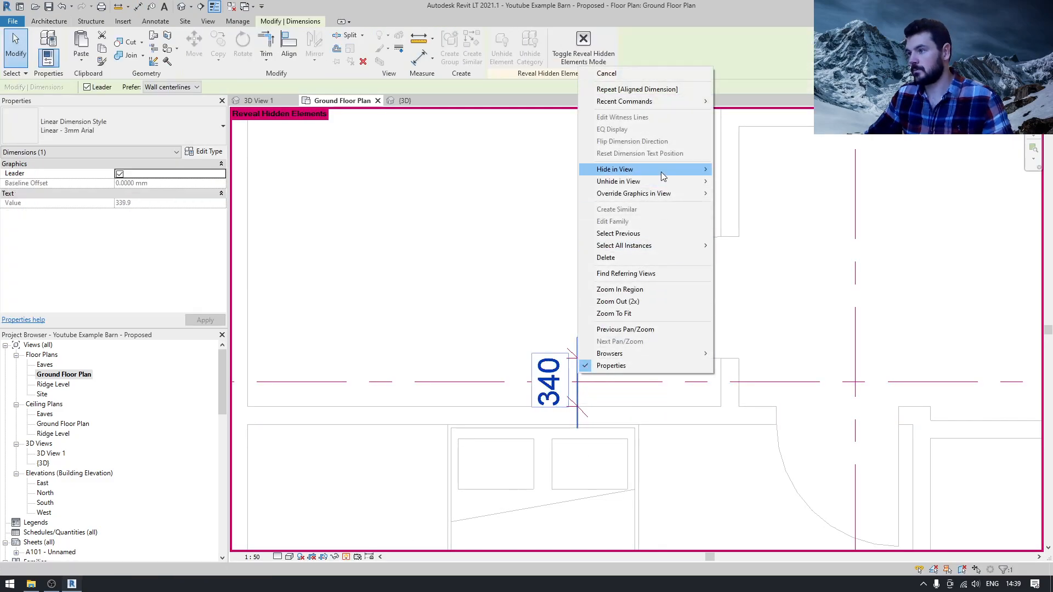
pyautogui.click(568, 329)
pyautogui.rightClick(565, 379)
pyautogui.moveTo(647, 175)
pyautogui.click(724, 188)
pyautogui.click(346, 557)
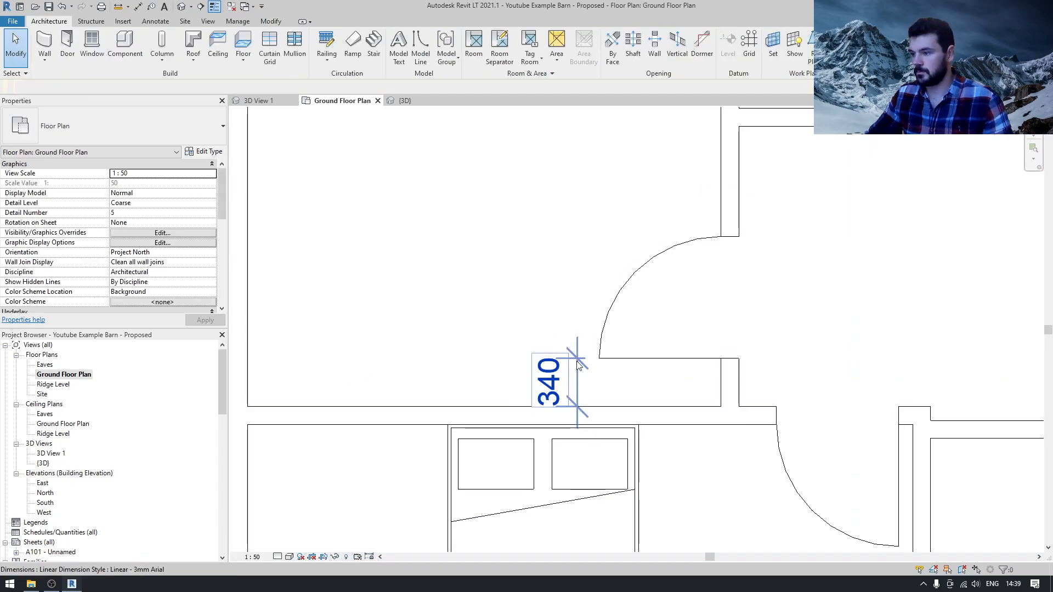
# Set the upper bedroom's door 100 mm from the wall below it and delete the dimension used to position it
pyautogui.click(603, 354)
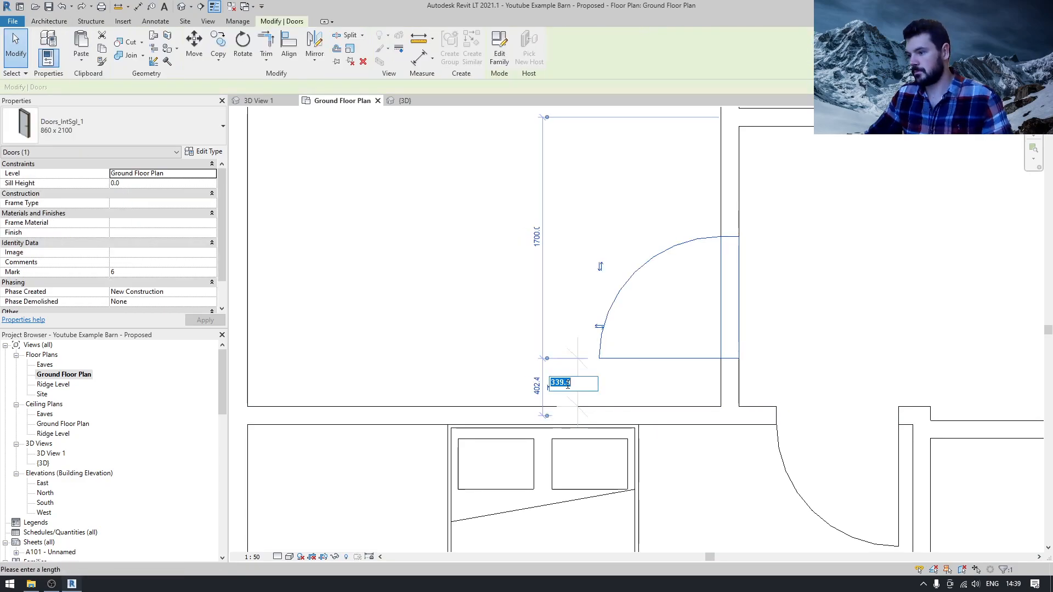
pyautogui.write('00')
pyautogui.press('Return')
pyautogui.scroll(-2, 565, 384)
pyautogui.click(558, 376)
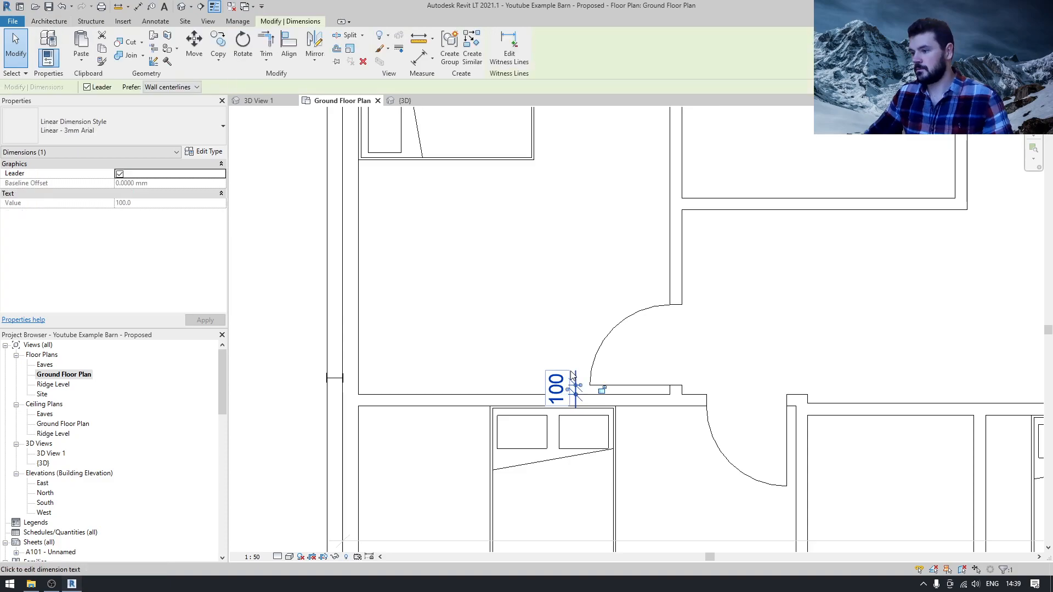
# Hide the building's overall horizontal and vertical dimensions as individual elements in the ground floor plan
pyautogui.scroll(-5, 572, 376)
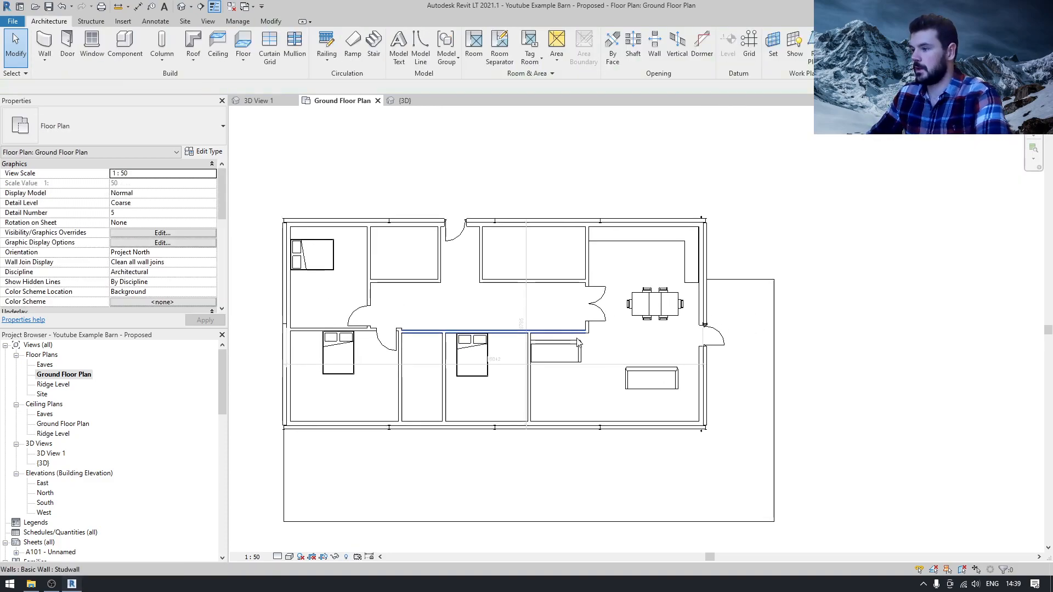
pyautogui.click(598, 365)
pyautogui.rightClick(598, 368)
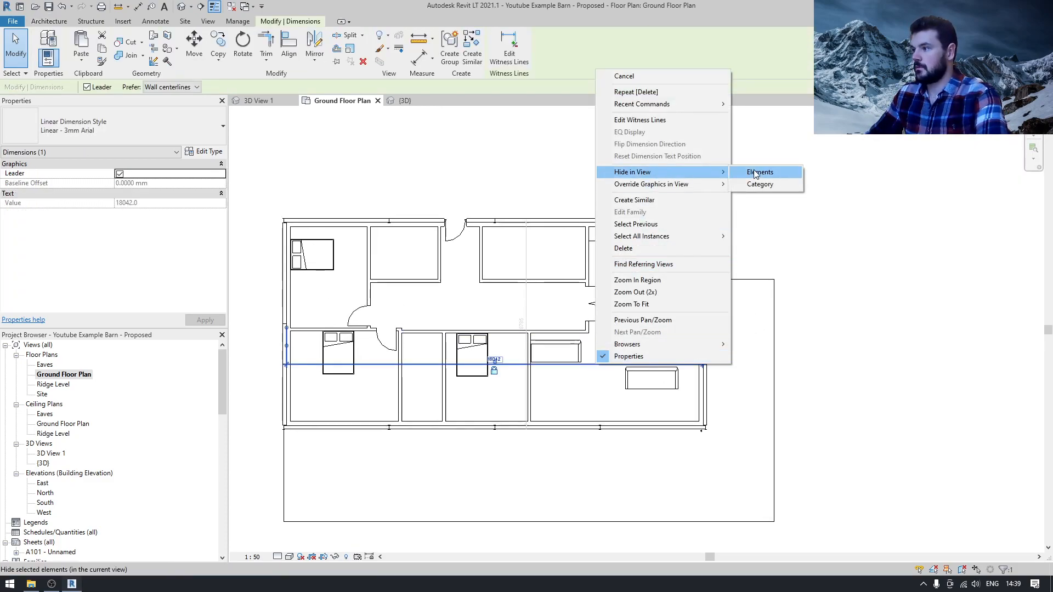
pyautogui.click(756, 172)
pyautogui.click(528, 321)
pyautogui.rightClick(530, 317)
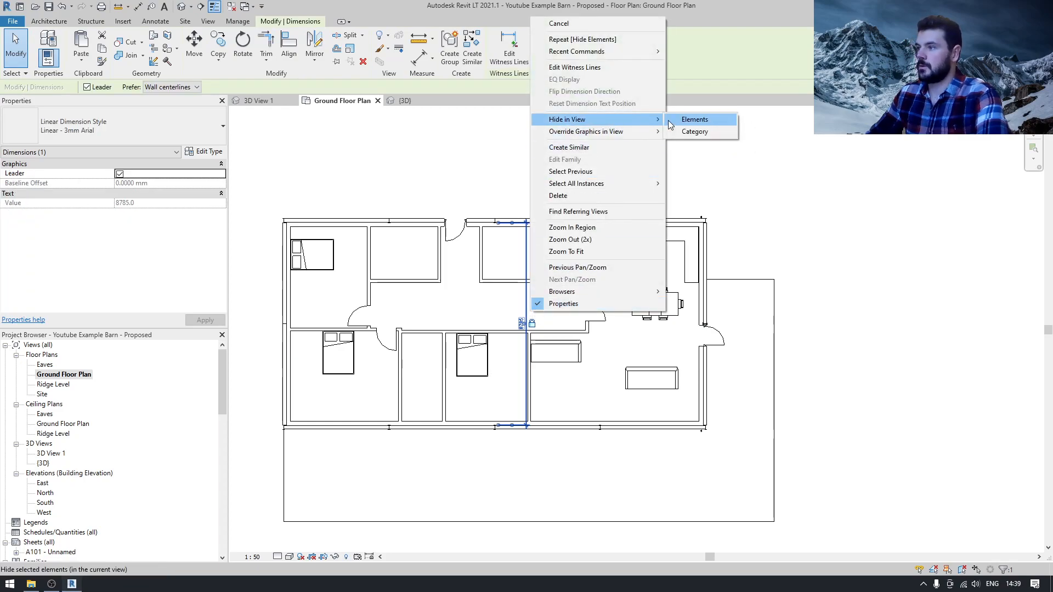
pyautogui.click(685, 118)
# Set the narrow room's clear width to 1700 mm by moving the wall it shares with the middle bedroom
pyautogui.scroll(5, 265, 307)
pyautogui.scroll(-2, 423, 224)
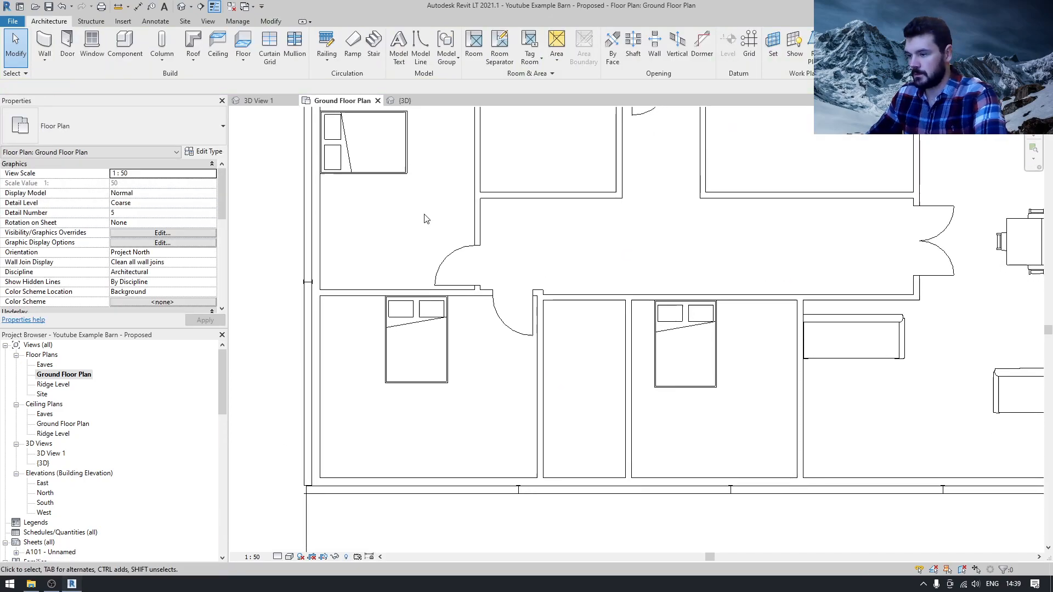
pyautogui.scroll(2, 574, 361)
pyautogui.click(551, 373)
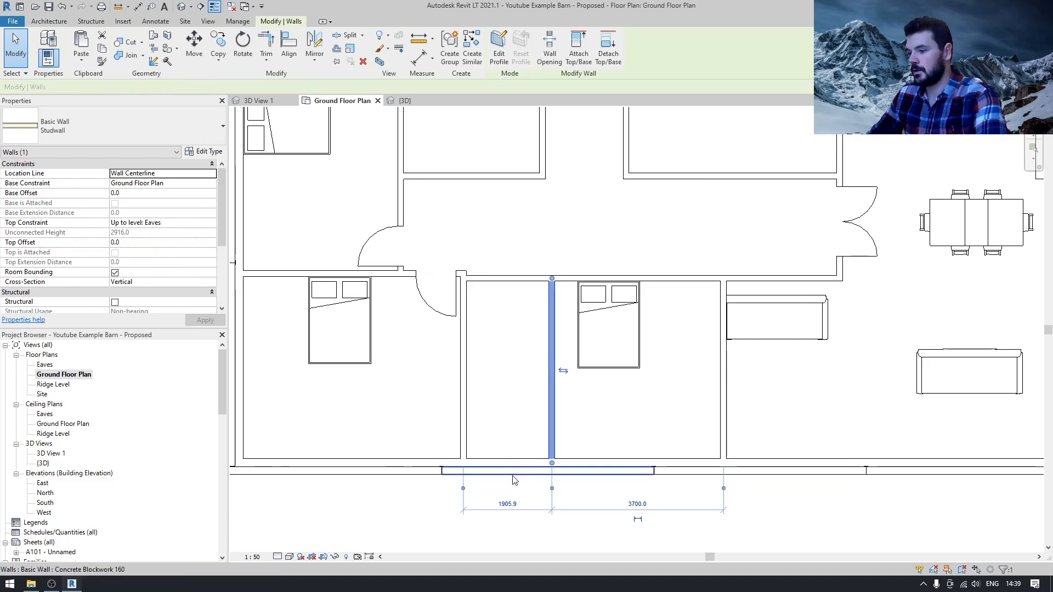
pyautogui.moveTo(475, 453); pyautogui.dragTo(478, 457)
pyautogui.moveTo(553, 490); pyautogui.dragTo(547, 438)
pyautogui.click(513, 504)
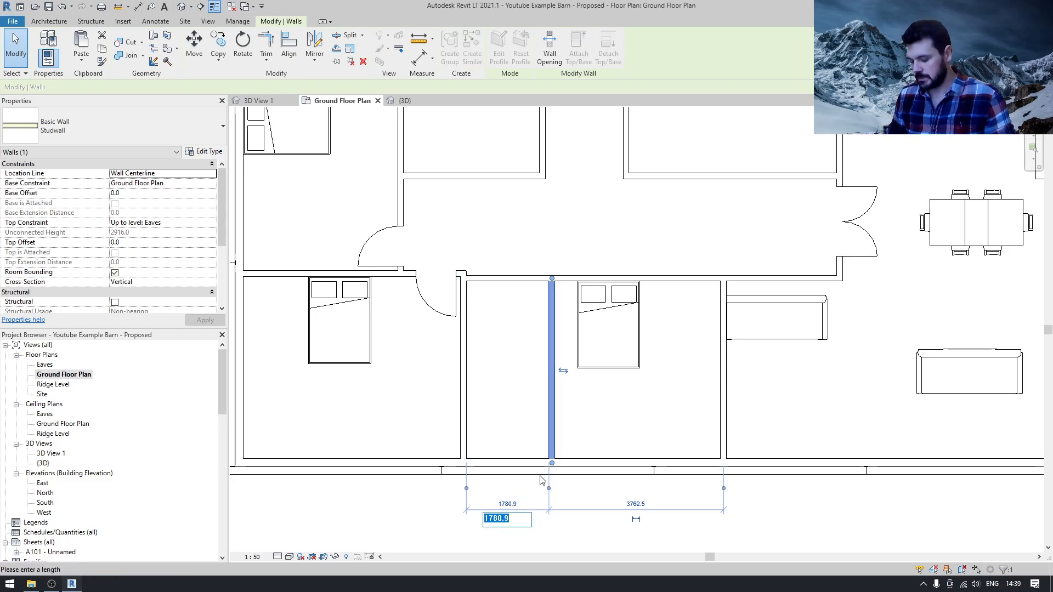
pyautogui.write('1700')
pyautogui.press('Return')
pyautogui.press('Escape')
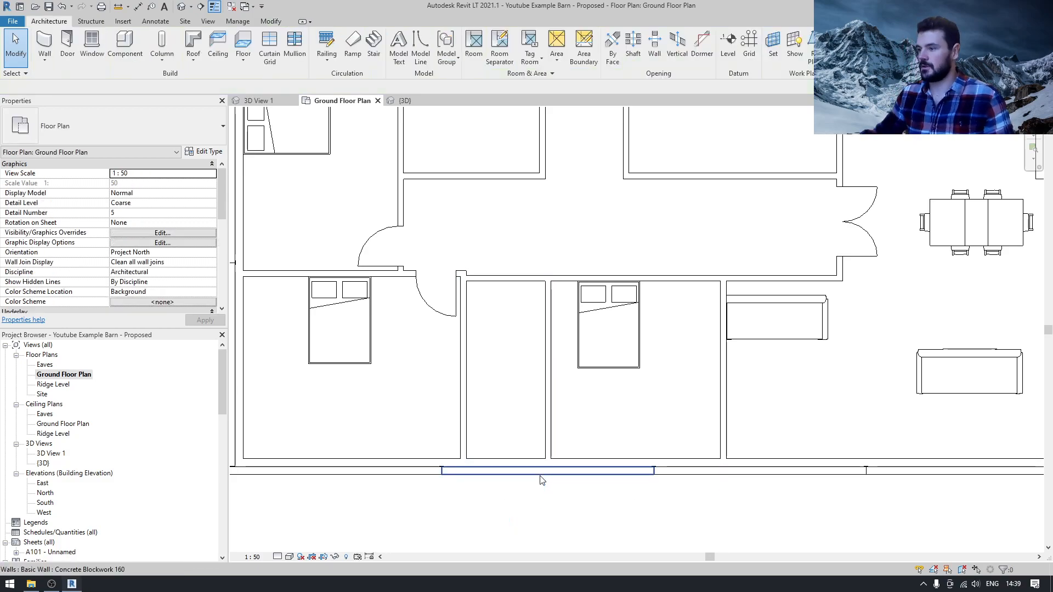
# Draw a Studwall partition across the narrow room between the two lower bedrooms, near its corridor end, to form a cupboard
pyautogui.scroll(-2, 510, 351)
pyautogui.scroll(-2, 510, 351)
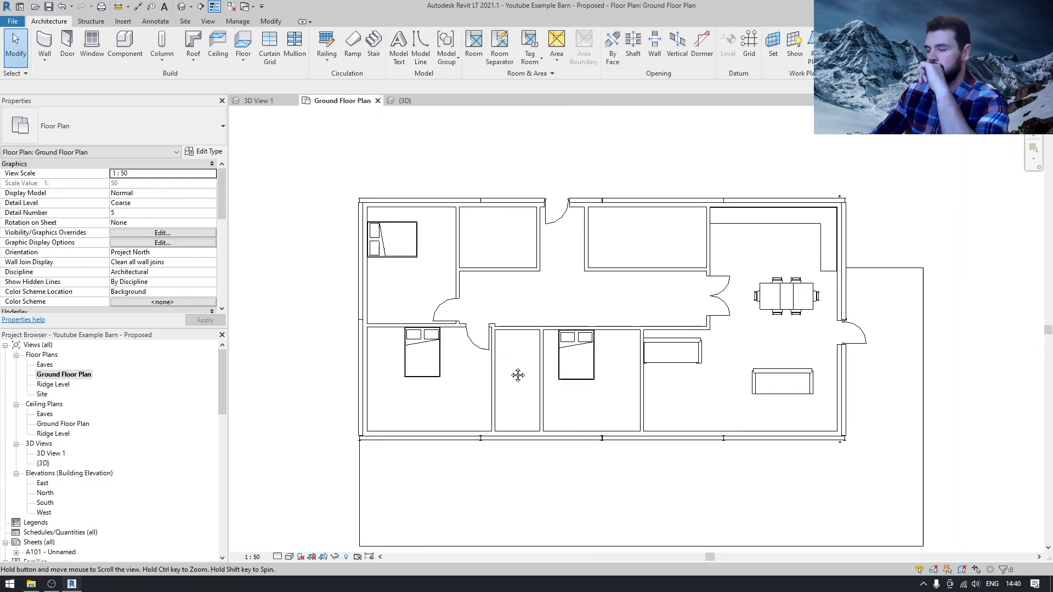
pyautogui.scroll(2, 516, 373)
pyautogui.press('w')
pyautogui.press('a')
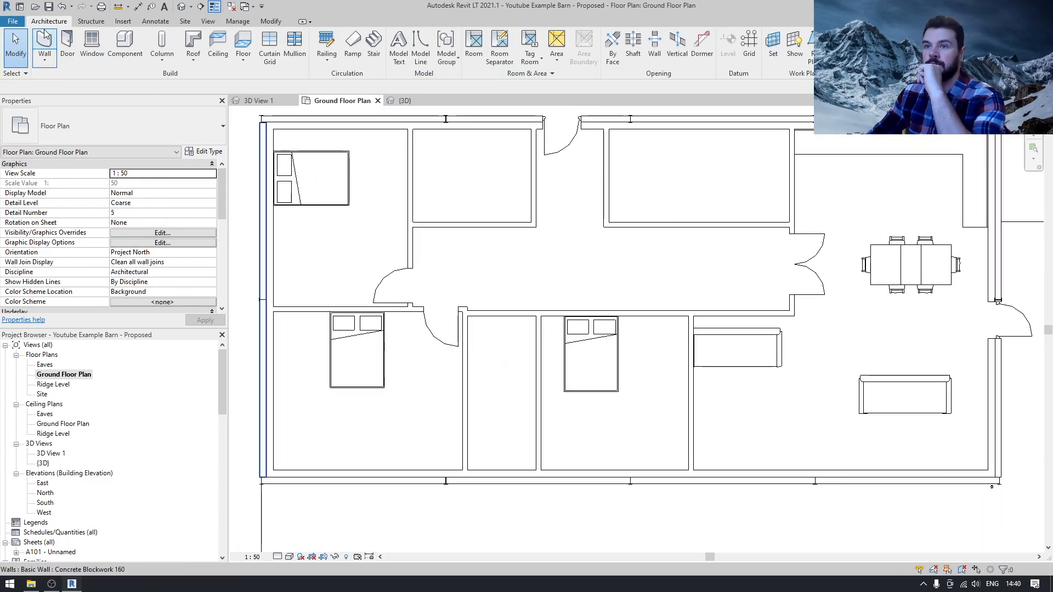
pyautogui.scroll(1, 500, 373)
pyautogui.click(551, 346)
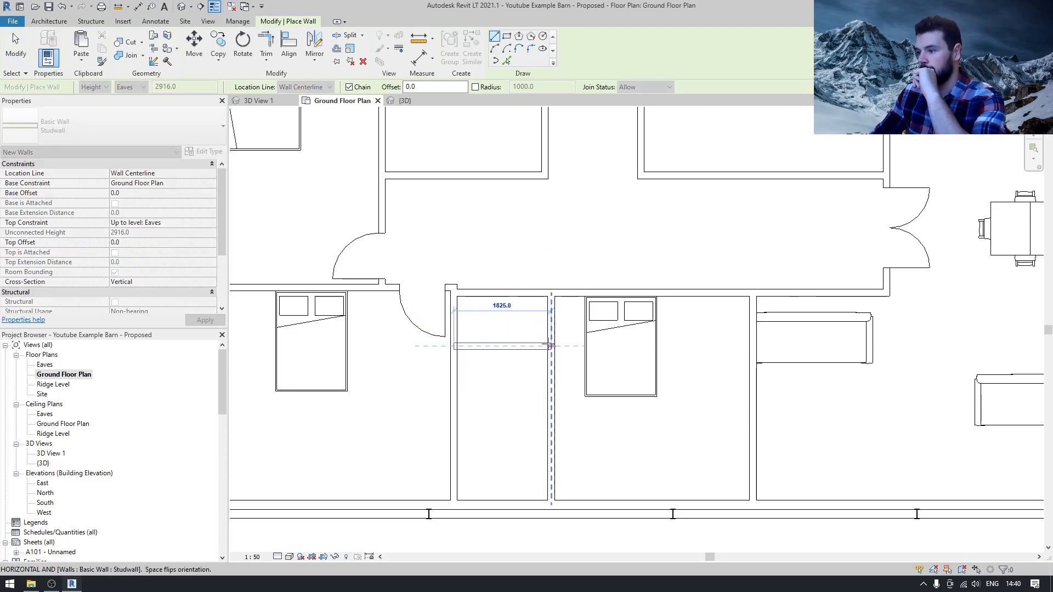
pyautogui.scroll(-2, 493, 329)
pyautogui.press('Escape')
# Place a matching 1500 x 2100 internal double door in the corridor wall, centred on the new cupboard and opening into the corridor
pyautogui.click(731, 266)
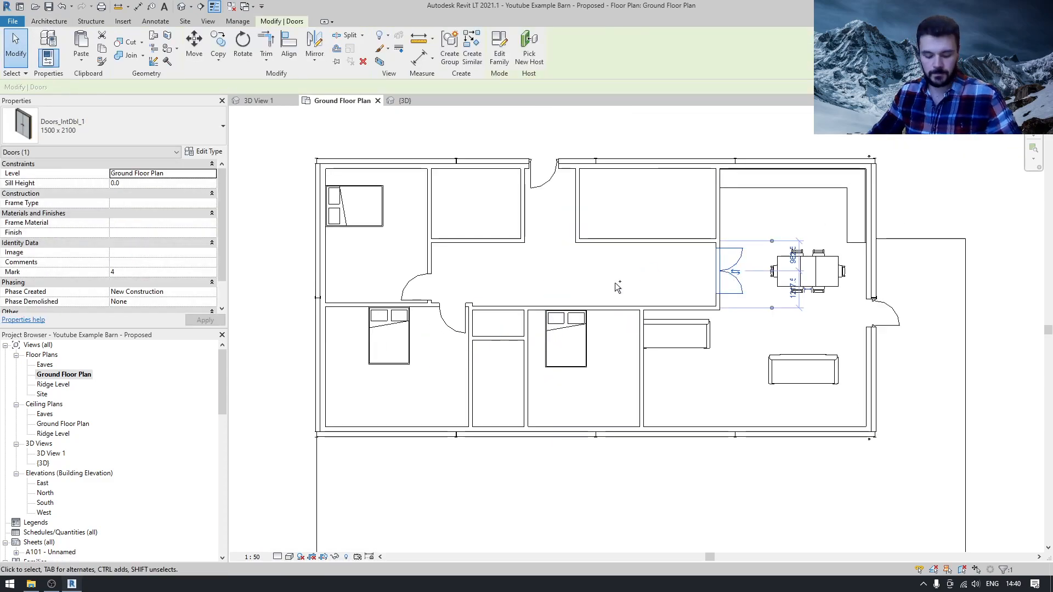
pyautogui.press('c')
pyautogui.press('s')
pyautogui.click(498, 305)
pyautogui.press('Escape')
pyautogui.press('Escape')
pyautogui.scroll(3, 503, 304)
pyautogui.scroll(1, 504, 304)
pyautogui.press('Escape')
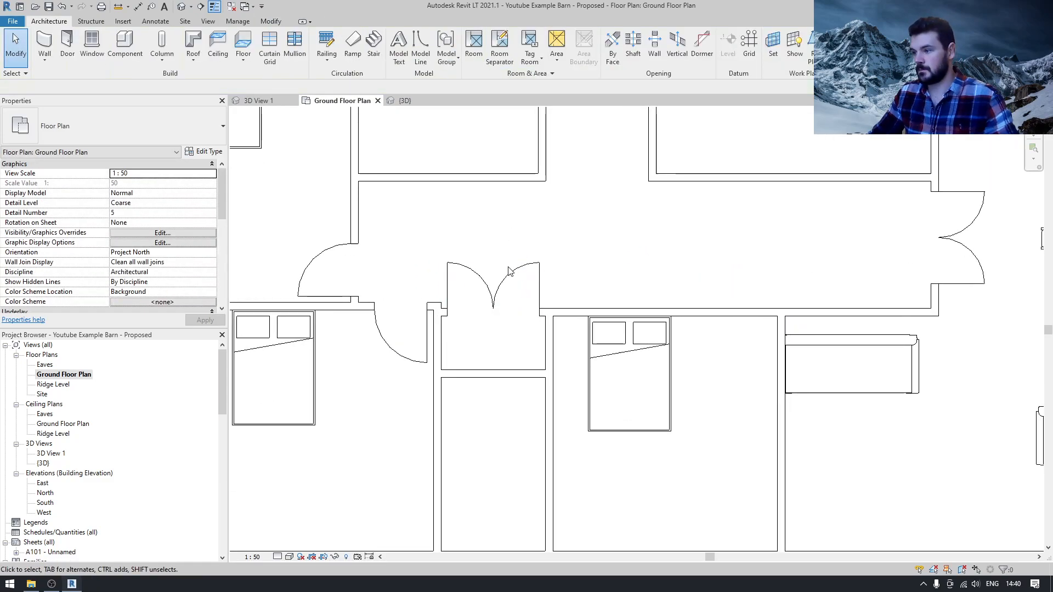
pyautogui.click(525, 273)
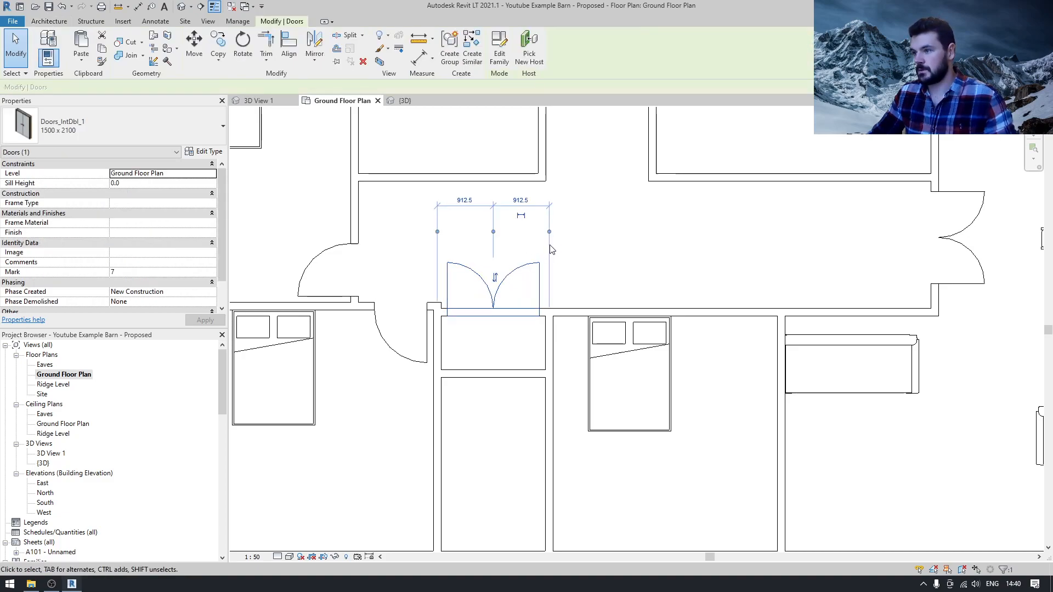
pyautogui.press('Escape')
# Set the cupboard's rear partition 750 mm from the corridor wall's cupboard-side face
pyautogui.moveTo(552, 250); pyautogui.dragTo(546, 208, button='middle')
pyautogui.click(502, 327)
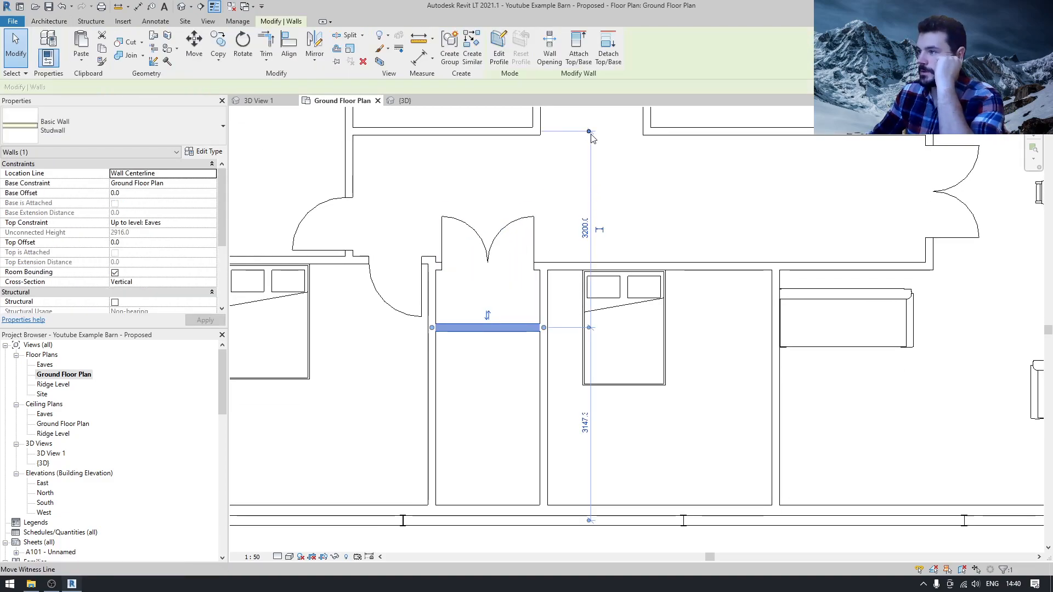
pyautogui.moveTo(551, 279); pyautogui.dragTo(551, 279)
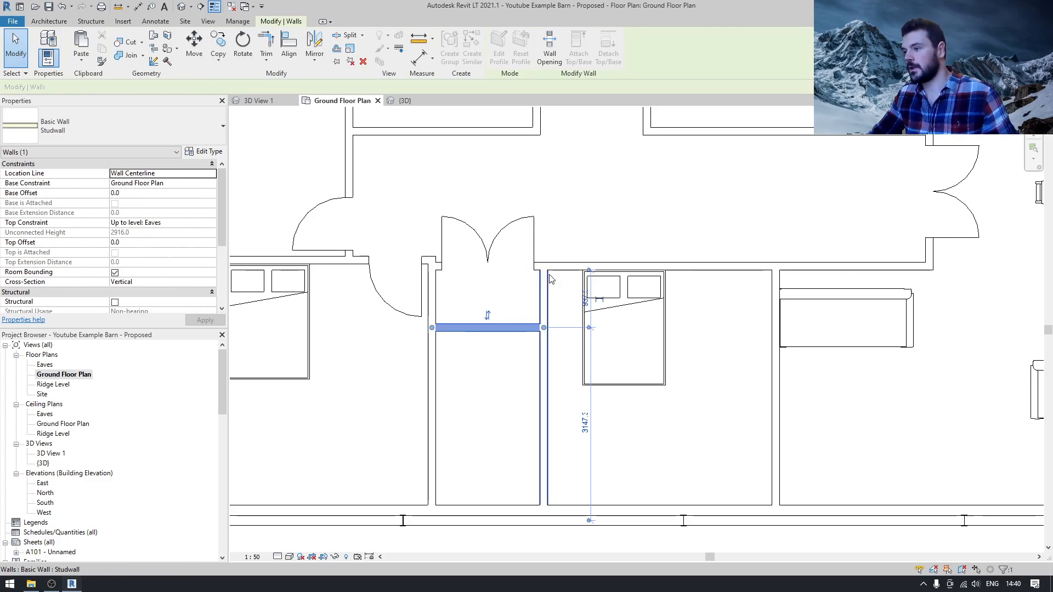
pyautogui.click(585, 302)
pyautogui.write('750')
pyautogui.press('Return')
pyautogui.press('Escape')
# Place a single door in the wall between the lower-left bedroom and the narrow room, opening into the narrow room
pyautogui.scroll(-3, 458, 261)
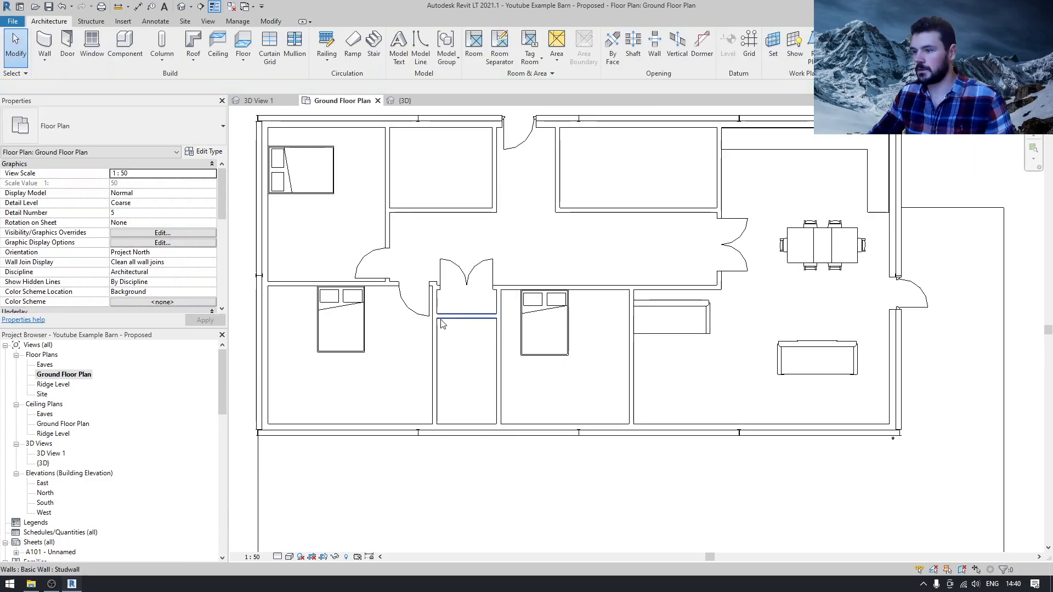
pyautogui.press('d')
pyautogui.press('r')
pyautogui.scroll(2, 433, 338)
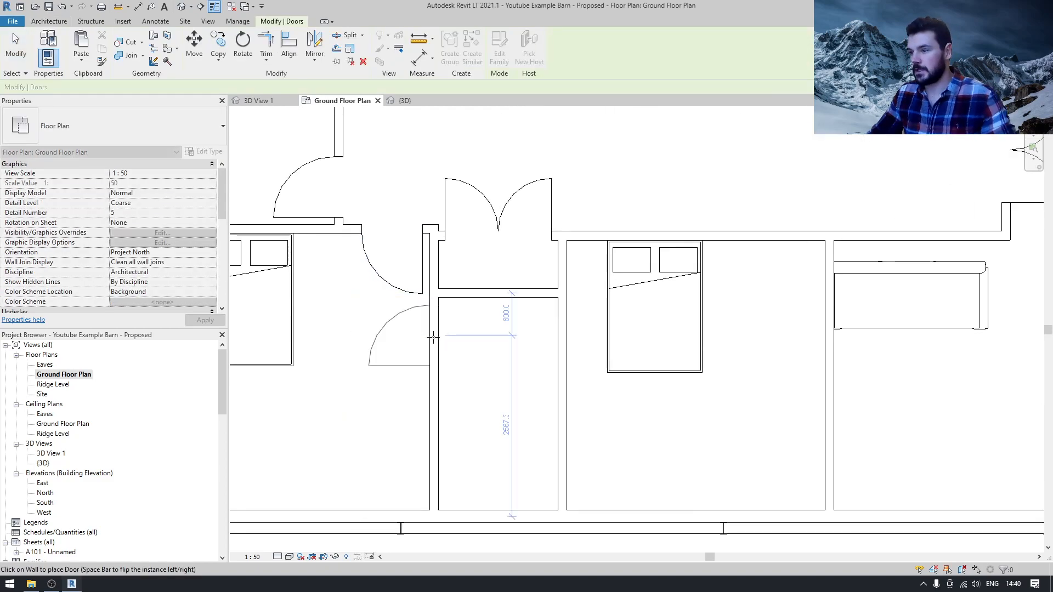
pyautogui.click(443, 417)
pyautogui.press('Escape')
pyautogui.press('Escape')
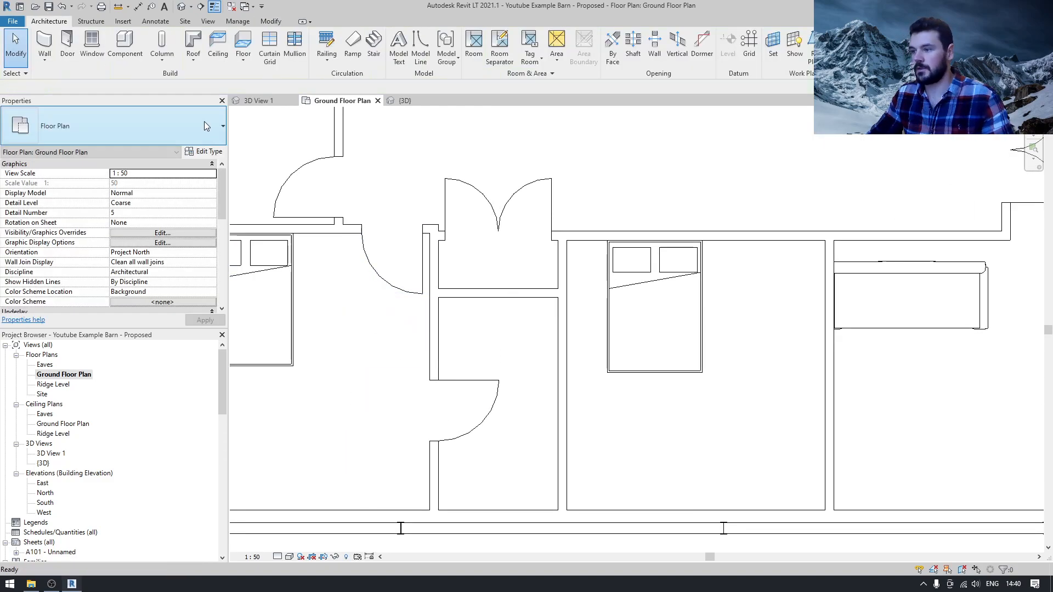
# Start loading a family and open the Showers folder under the library's architectural plumbing fixtures
pyautogui.click(117, 22)
pyautogui.click(307, 47)
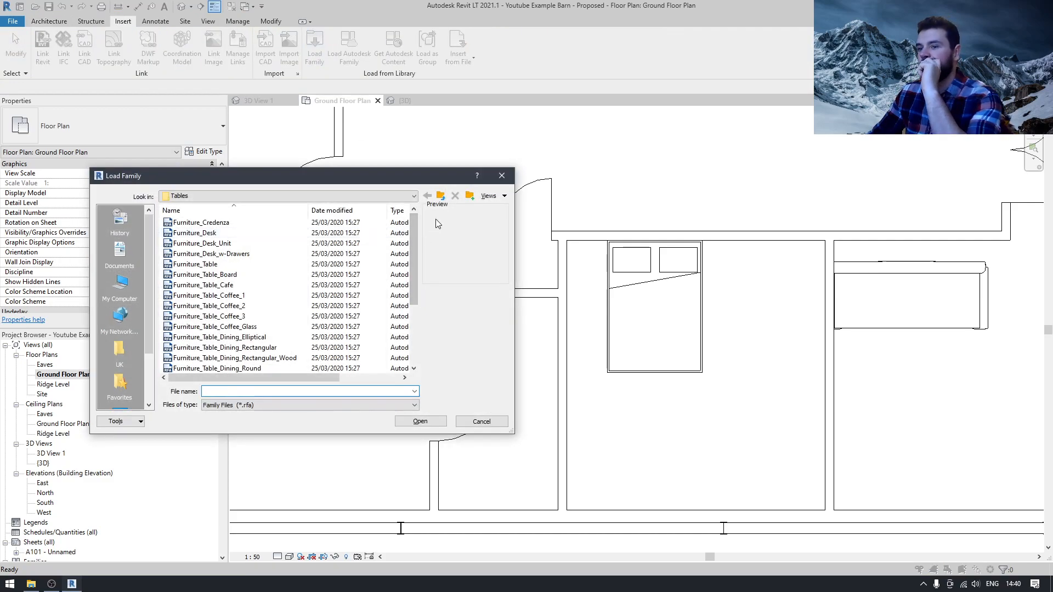
pyautogui.click(439, 197)
pyautogui.click(440, 197)
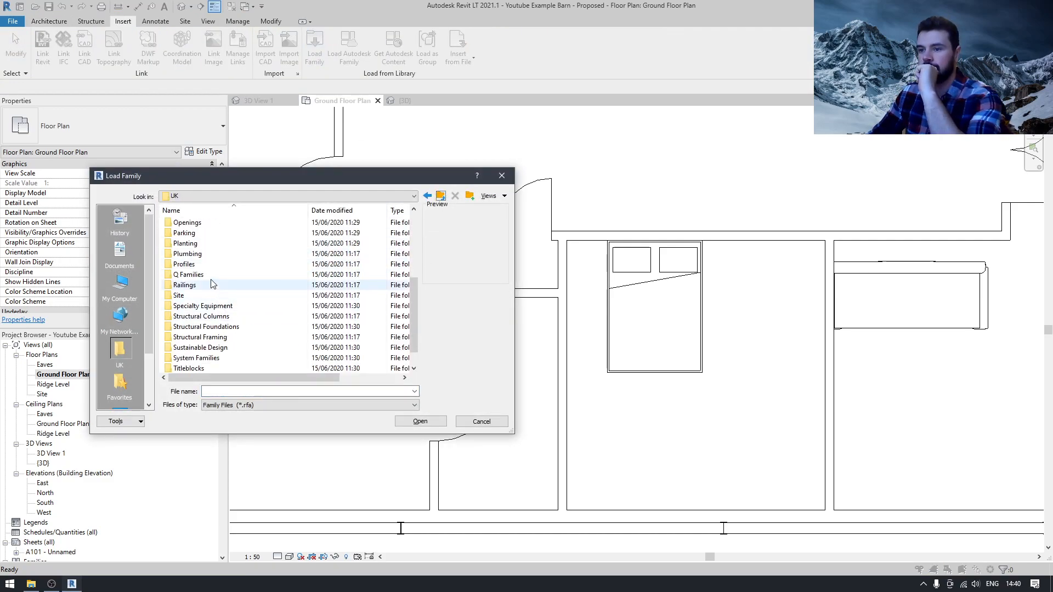
pyautogui.doubleClick(212, 260)
pyautogui.doubleClick(209, 231)
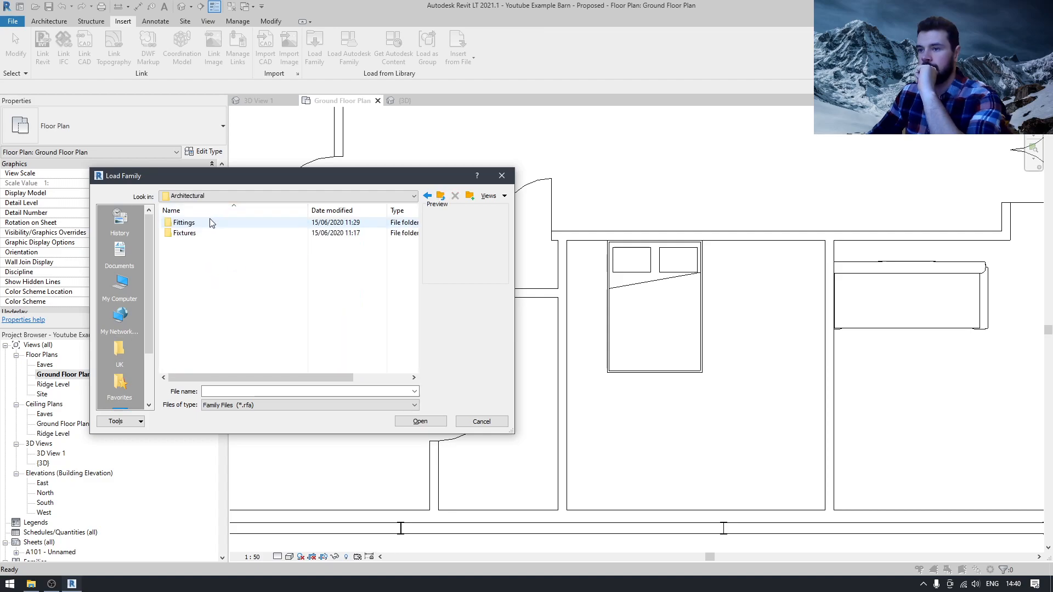
pyautogui.doubleClick(196, 243)
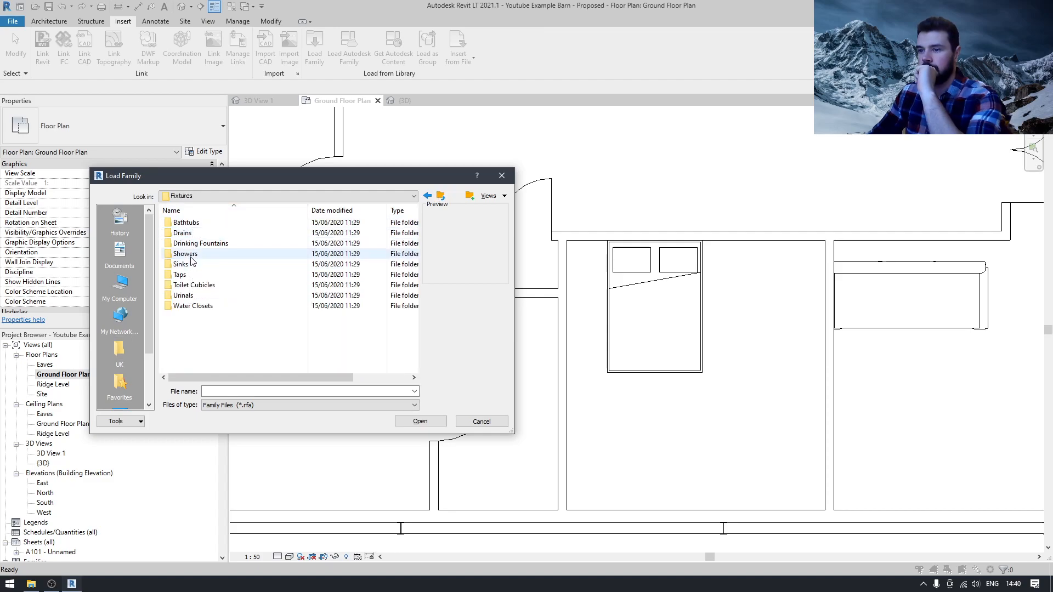
pyautogui.doubleClick(186, 254)
# Preview the shower families and load Plumbing_Fixtures_Shower_Tray_Corner_Bevel into the project
pyautogui.click(207, 224)
pyautogui.click(214, 233)
pyautogui.click(220, 243)
pyautogui.click(225, 254)
pyautogui.click(229, 264)
pyautogui.click(235, 275)
pyautogui.click(236, 285)
pyautogui.click(236, 296)
pyautogui.press('Up')
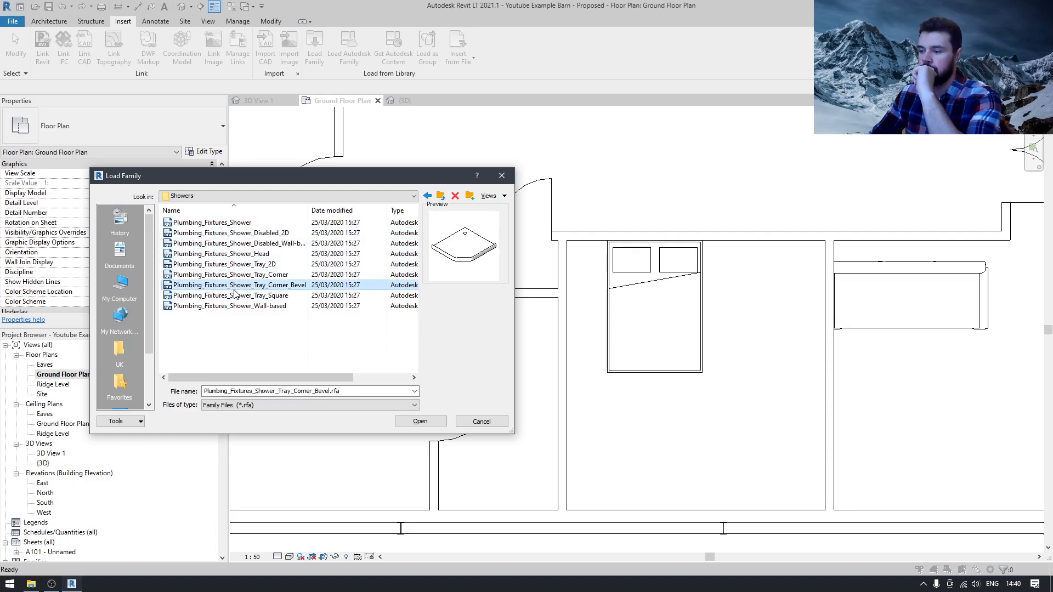
pyautogui.press('Return')
# Place the bevelled shower tray in the en-suite and move it into the corner beside the cupboard and middle bedroom walls
pyautogui.click(48, 21)
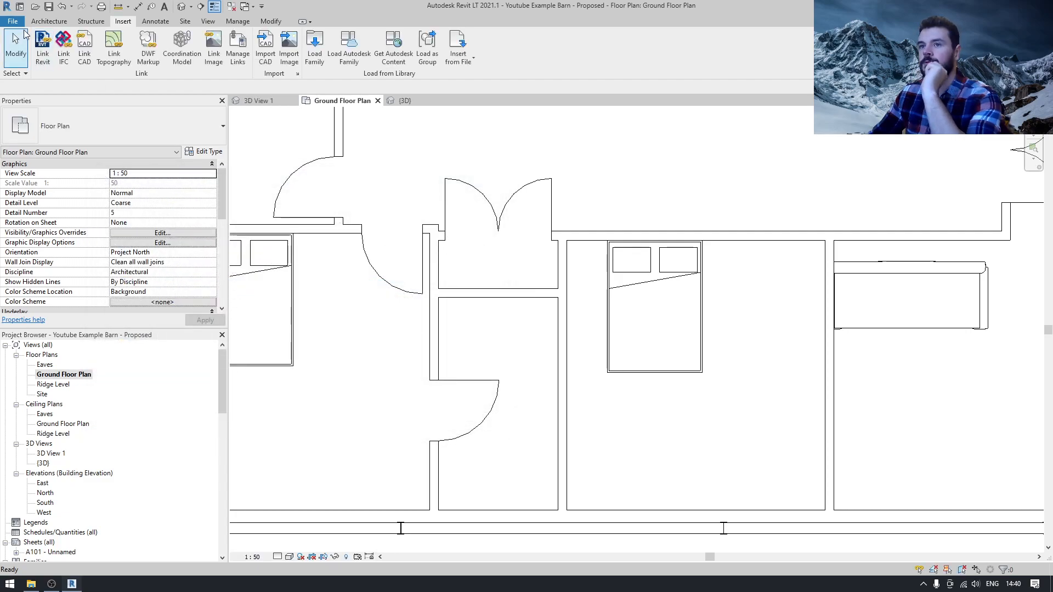
pyautogui.click(520, 343)
pyautogui.press('Escape')
pyautogui.press('Escape')
pyautogui.click(523, 346)
pyautogui.moveTo(522, 345); pyautogui.dragTo(551, 303)
pyautogui.press('Escape')
pyautogui.moveTo(453, 337); pyautogui.dragTo(452, 305, button='middle')
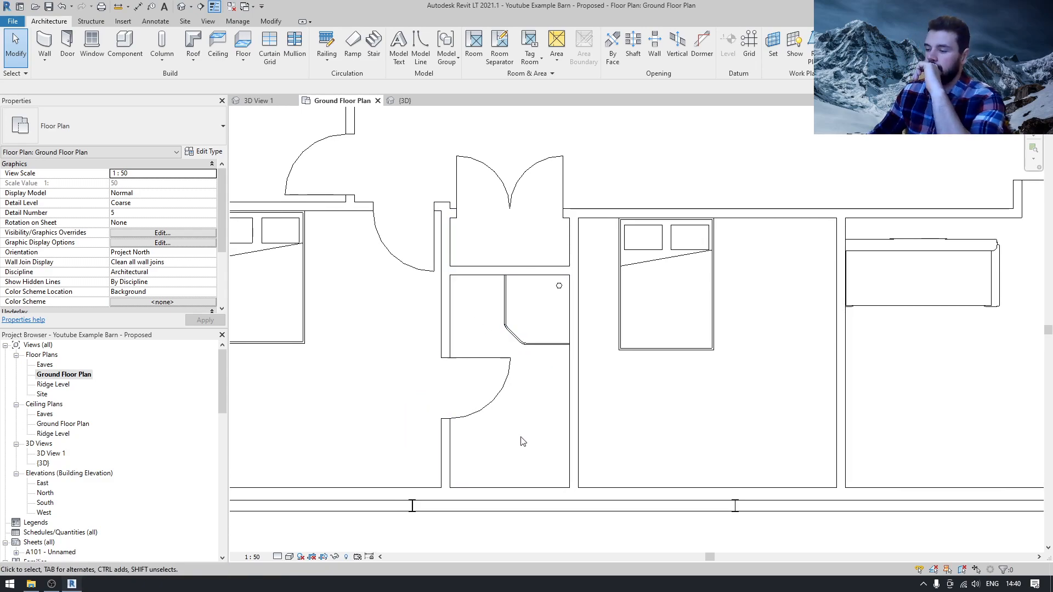
# Load the Plumbing_Fixtures_WC_w-Cistern family from the Water Closets folder into the project
pyautogui.click(124, 22)
pyautogui.click(314, 47)
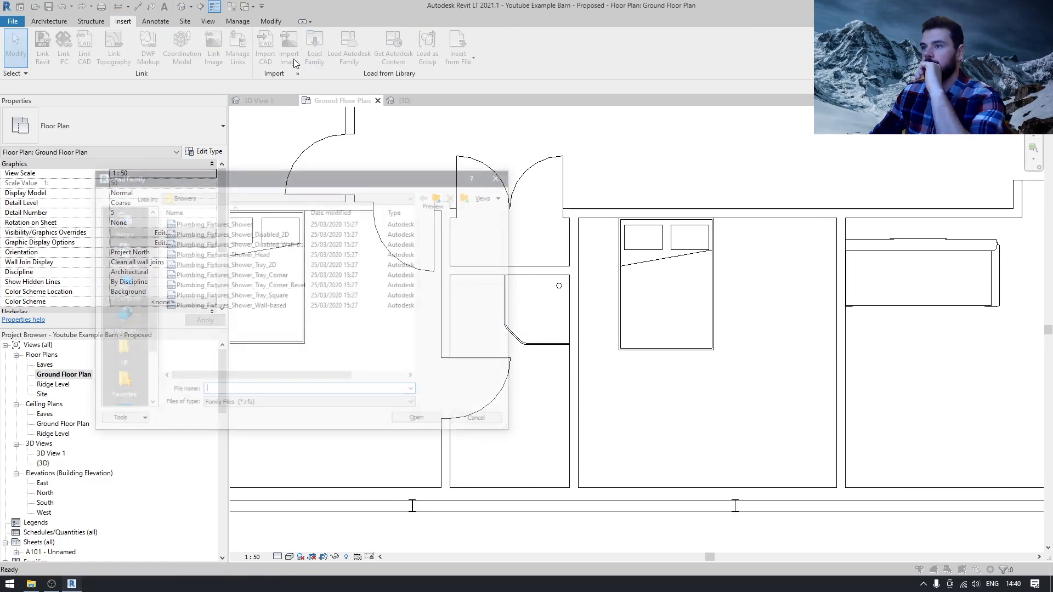
pyautogui.click(441, 196)
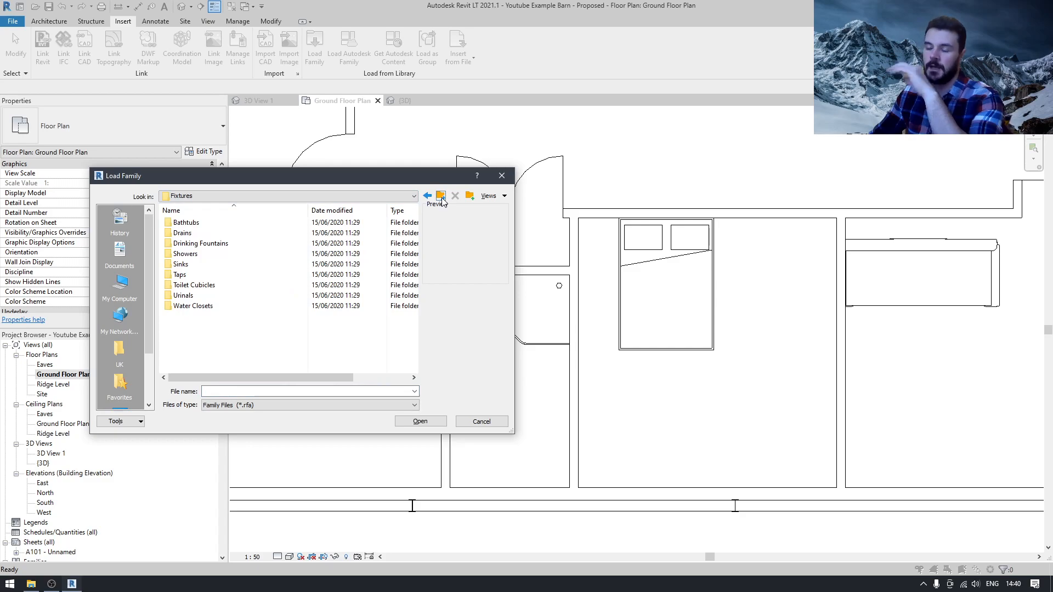
pyautogui.doubleClick(202, 305)
pyautogui.click(228, 222)
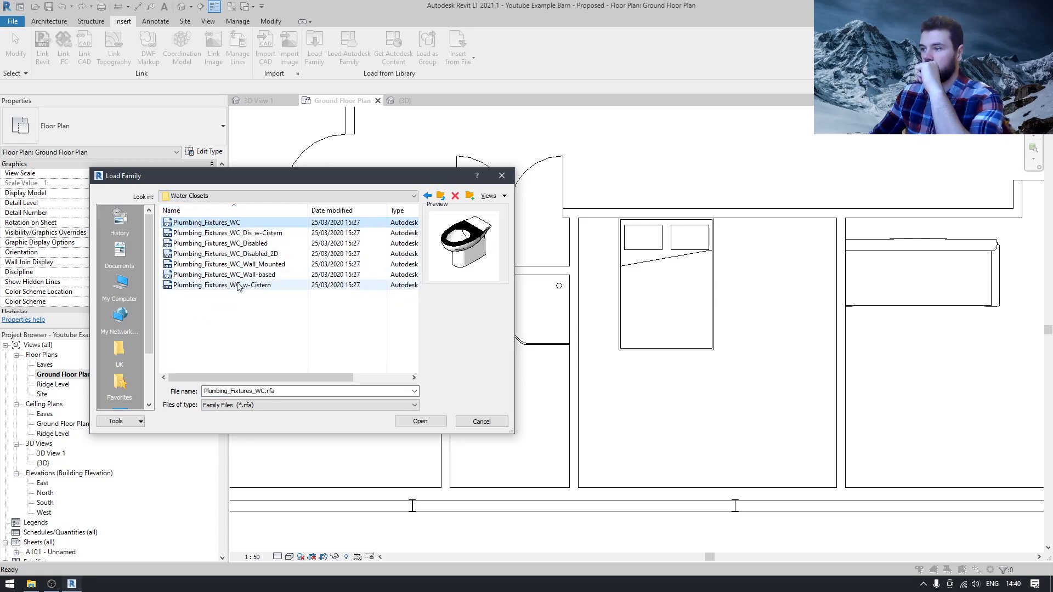
pyautogui.click(420, 421)
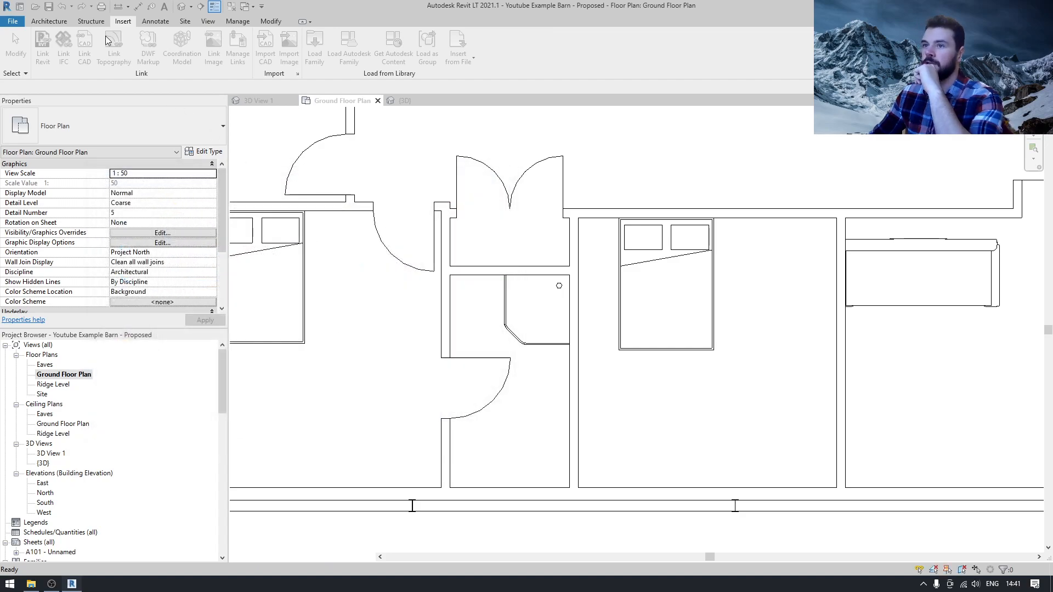
# Place the 540x360x820mm WC with cistern in the lower part of the en-suite
pyautogui.click(49, 21)
pyautogui.click(146, 44)
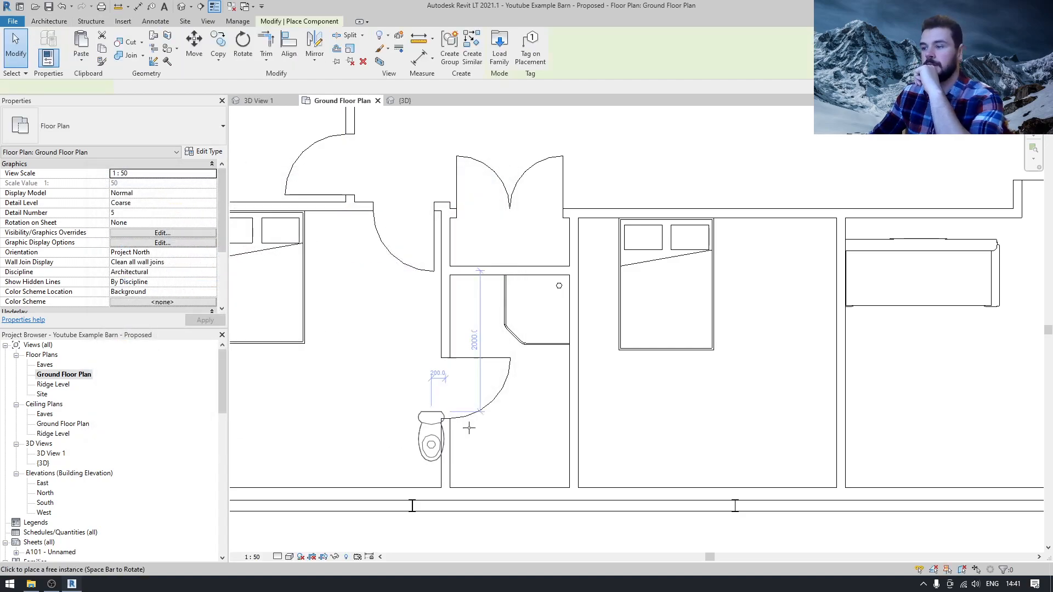
pyautogui.click(540, 421)
pyautogui.press('Escape')
pyautogui.press('Escape')
pyautogui.click(541, 421)
pyautogui.press('Escape')
# Rotate the WC a quarter turn anticlockwise and move its cistern against the lower-left bedroom's wall, below the en-suite door
pyautogui.click(541, 423)
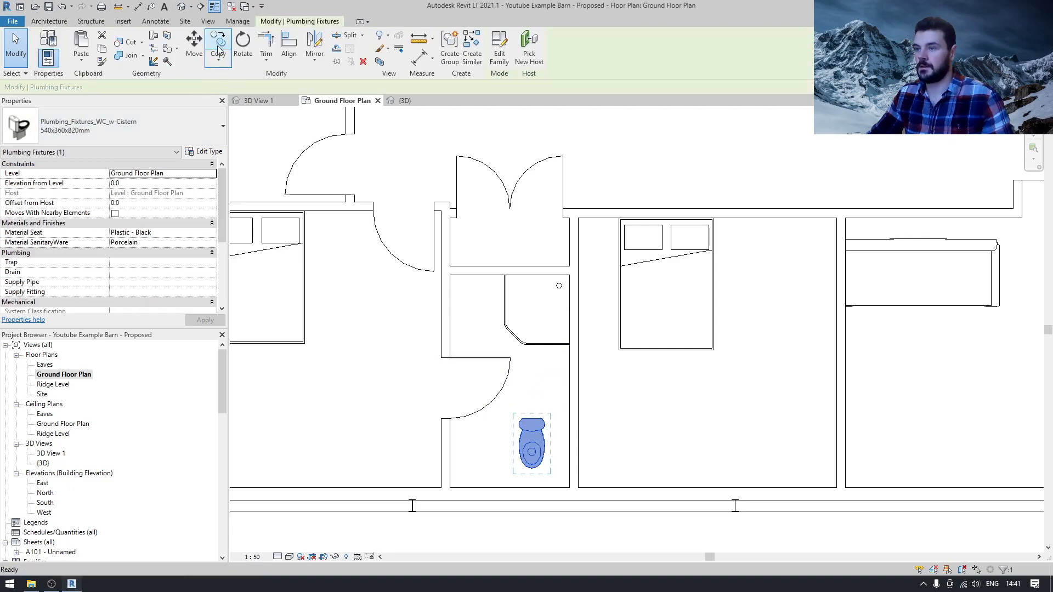
pyautogui.click(243, 46)
pyautogui.click(552, 280)
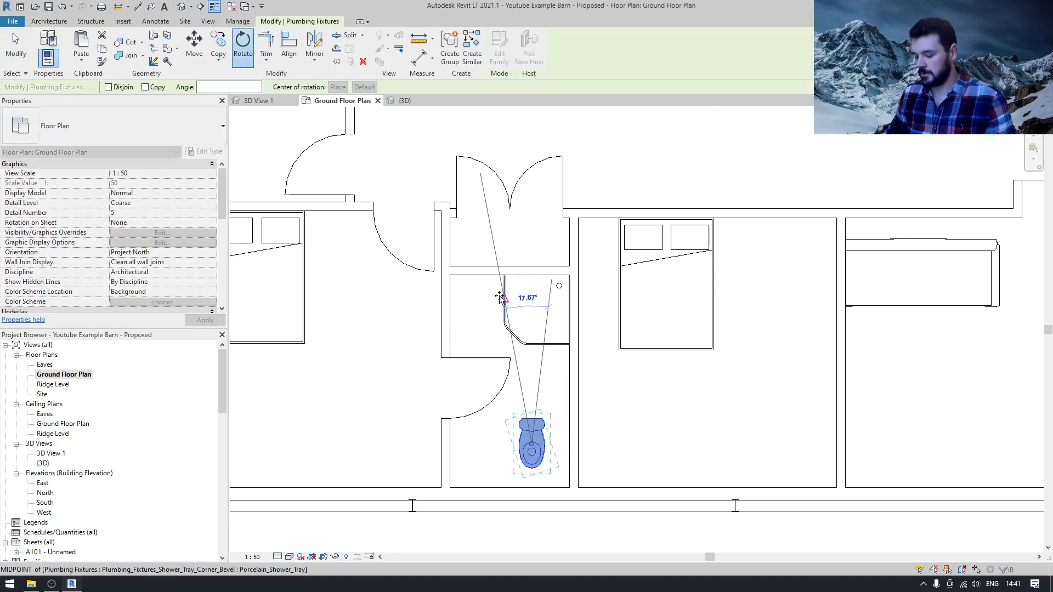
pyautogui.click(482, 444)
pyautogui.press('Escape')
pyautogui.click(529, 444)
pyautogui.moveTo(524, 455); pyautogui.dragTo(463, 458)
pyautogui.press('Escape')
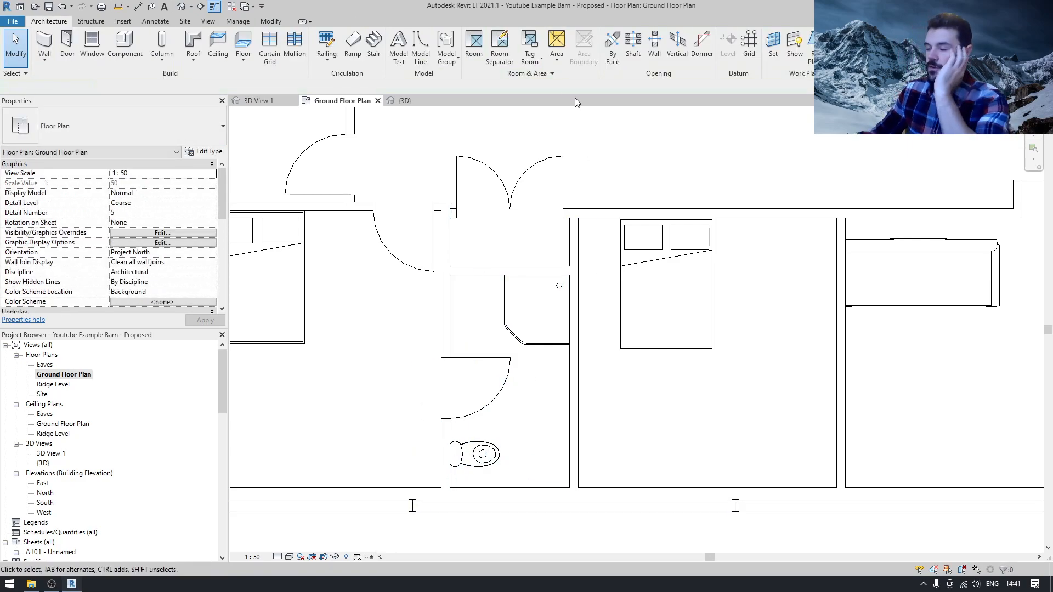
pyautogui.scroll(-2, 614, 387)
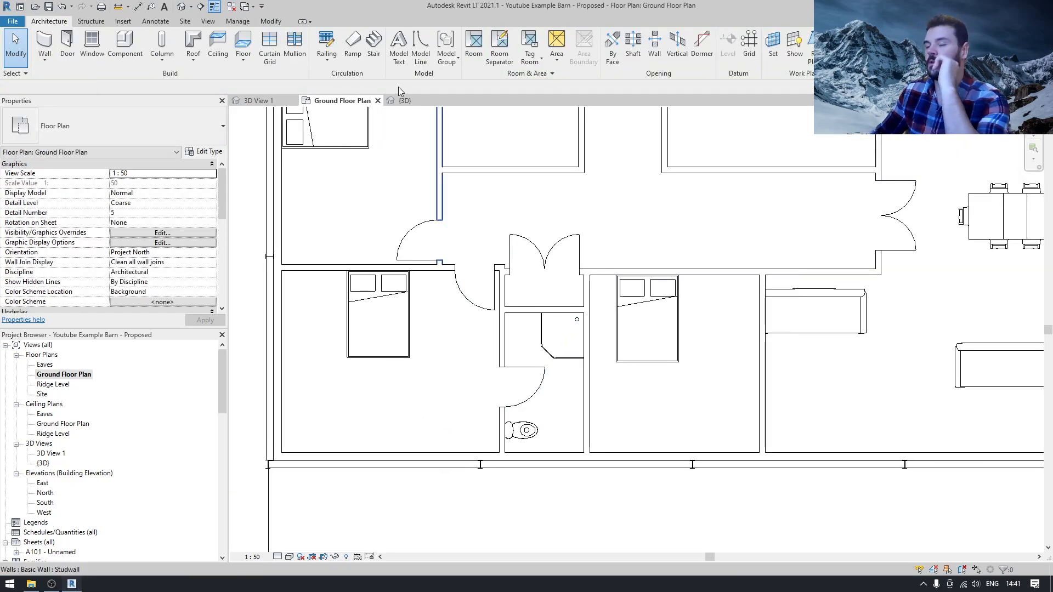
pyautogui.scroll(2, 541, 336)
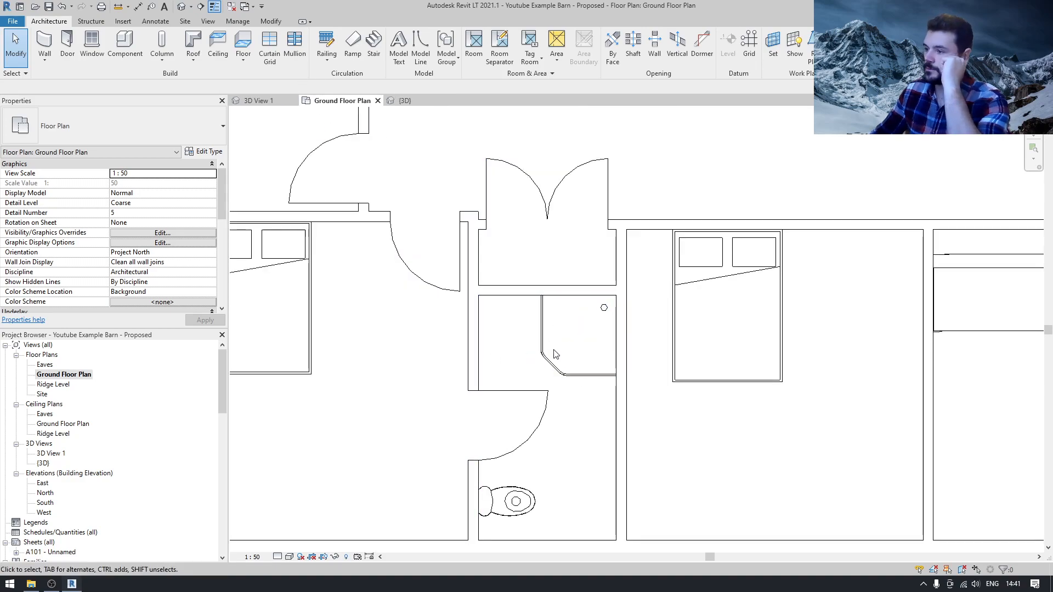
pyautogui.click(556, 354)
pyautogui.click(383, 345)
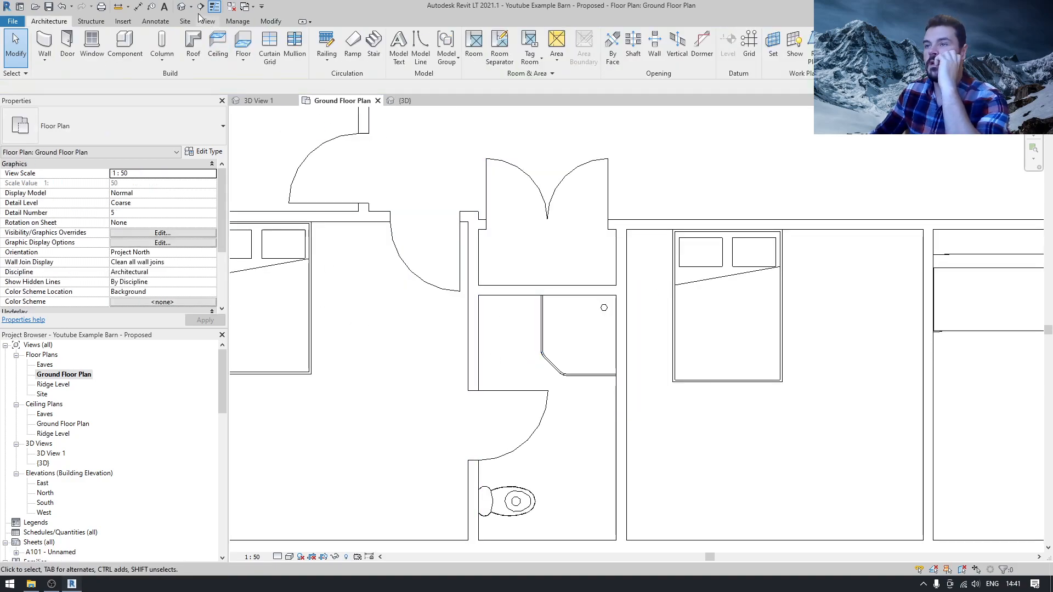
# Start loading a family and go back up to the root of the UK library
pyautogui.click(125, 20)
pyautogui.click(313, 47)
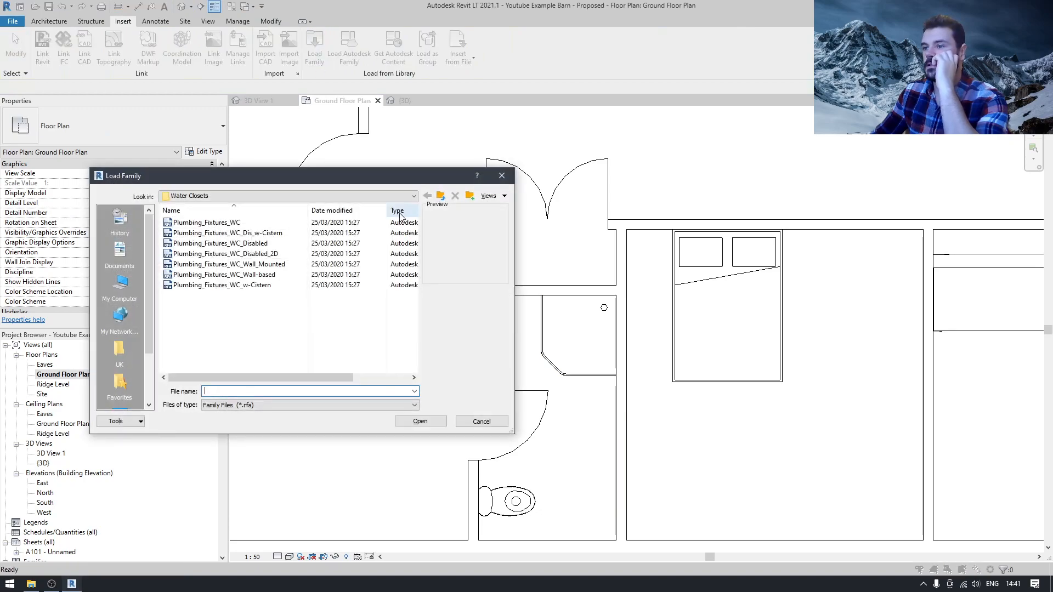
pyautogui.doubleClick(441, 196)
pyautogui.click(442, 198)
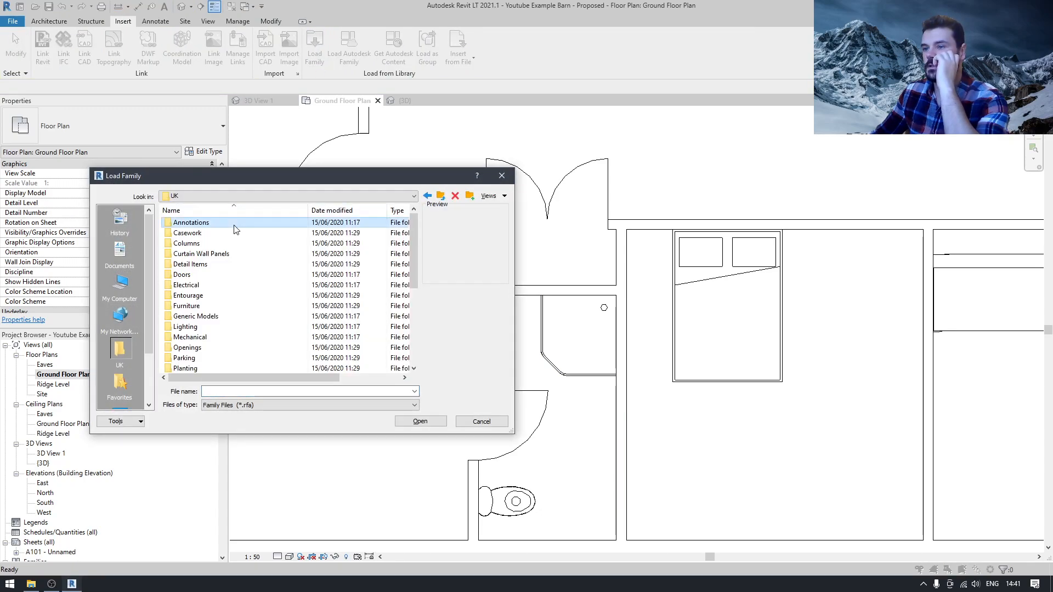
# Browse the UK library's category folders, including Annotations, for a suitable wash basin family
pyautogui.doubleClick(224, 223)
pyautogui.click(441, 196)
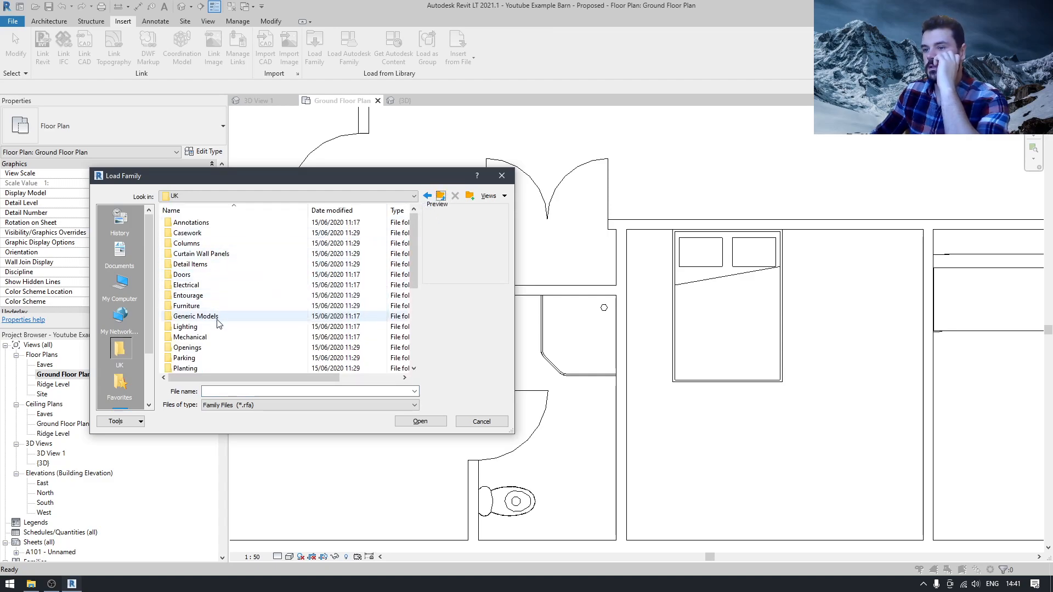
pyautogui.scroll(-4, 222, 324)
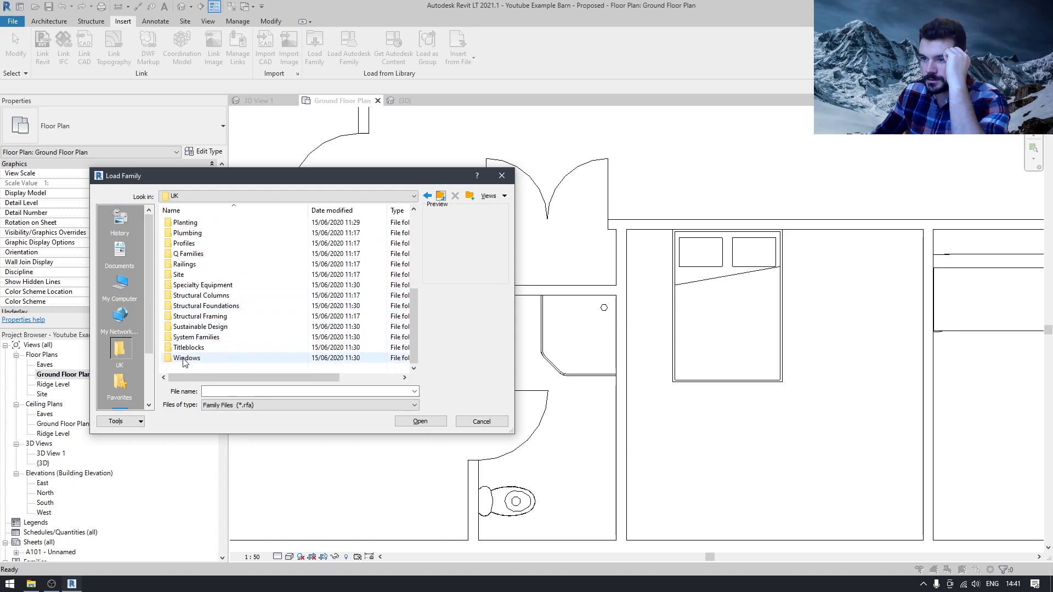
pyautogui.scroll(1, 192, 307)
pyautogui.scroll(4, 191, 306)
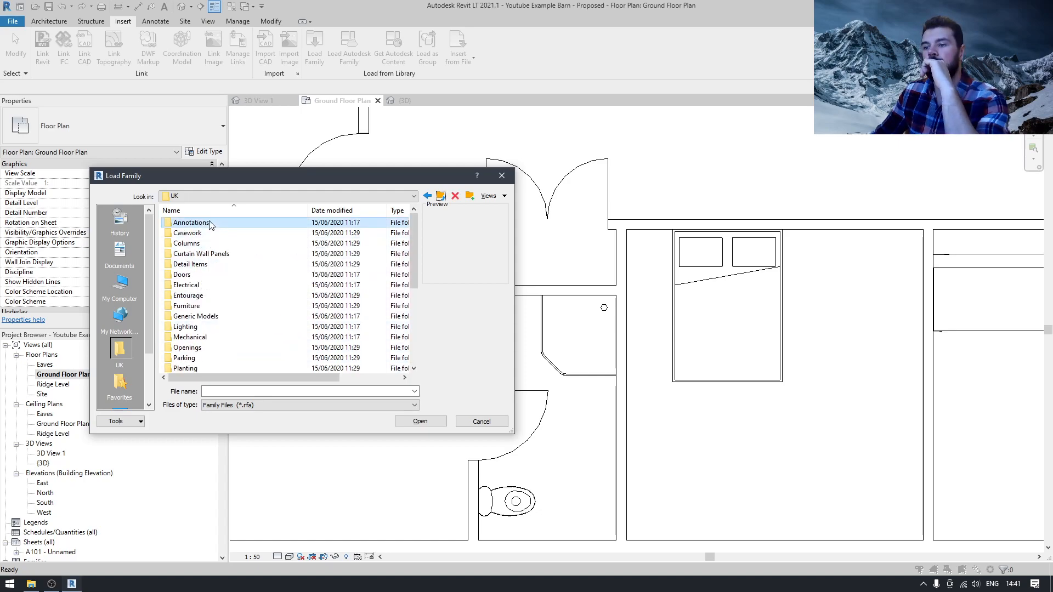
pyautogui.doubleClick(200, 223)
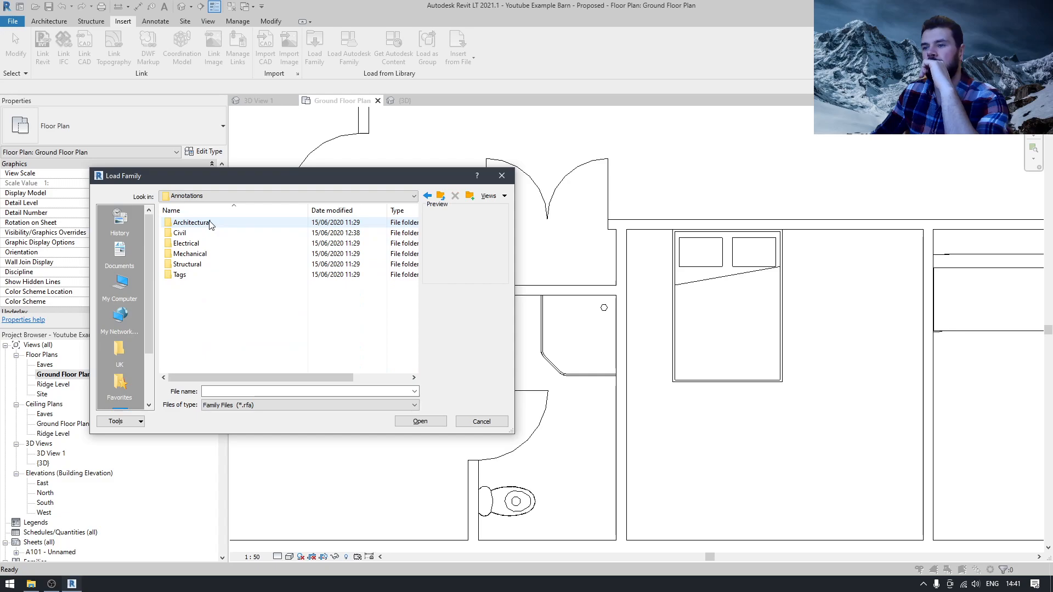
pyautogui.click(440, 196)
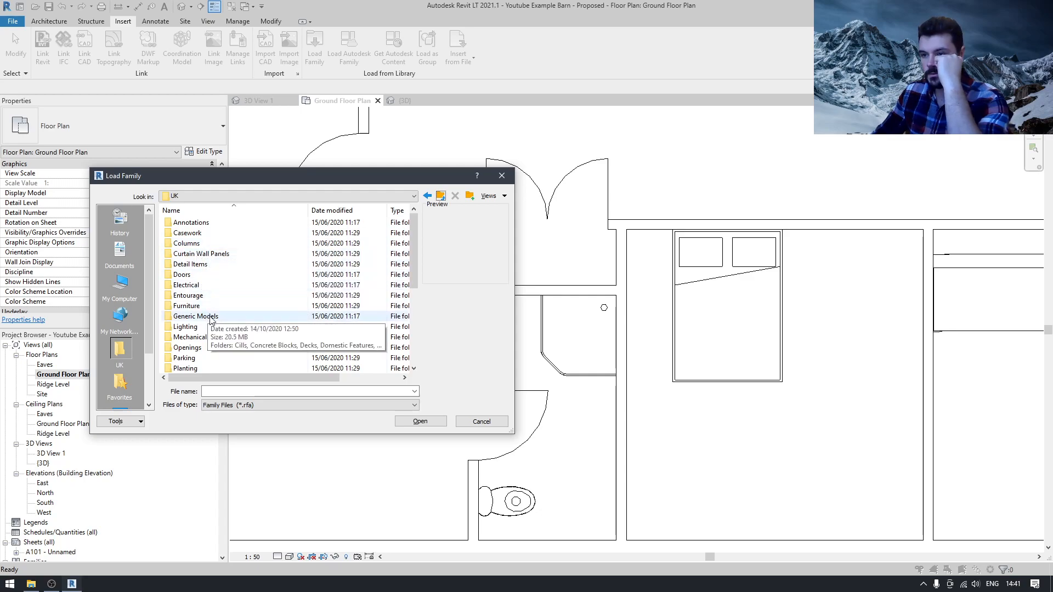
pyautogui.scroll(-4, 209, 328)
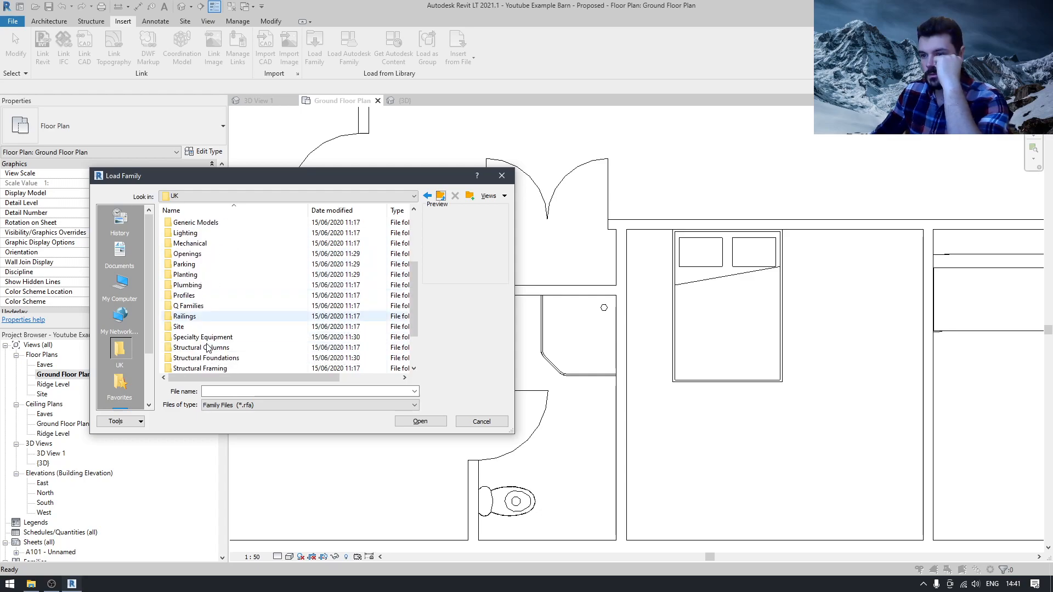
pyautogui.scroll(-1, 220, 352)
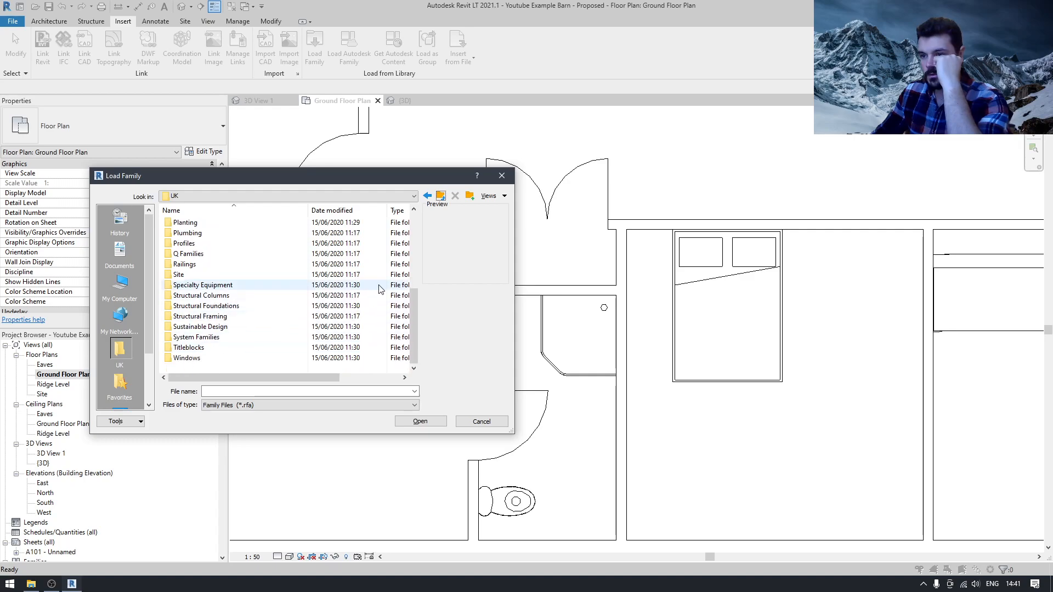
pyautogui.scroll(5, 230, 355)
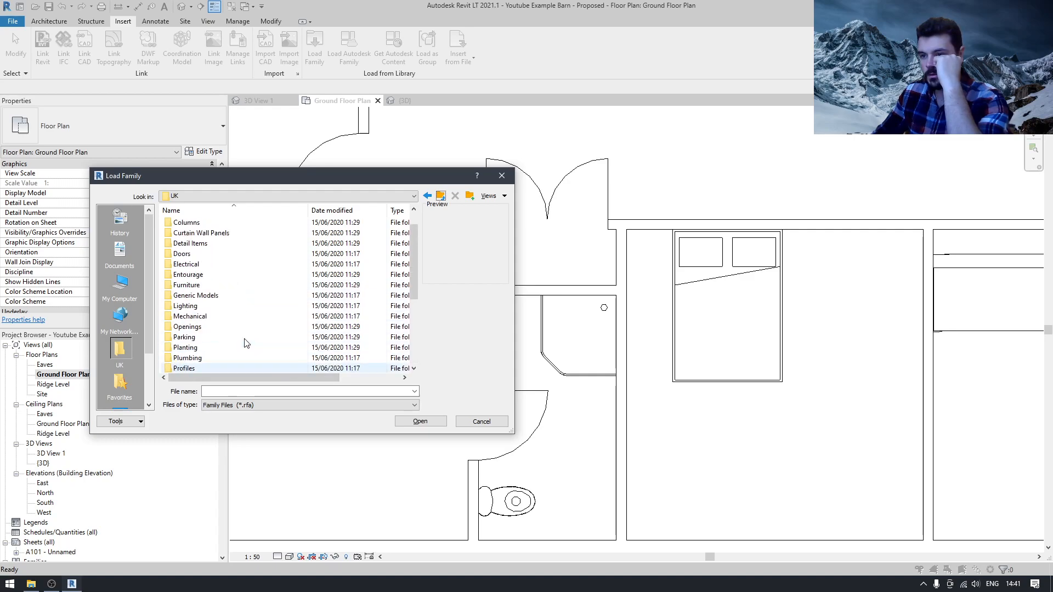
pyautogui.doubleClick(203, 223)
pyautogui.doubleClick(203, 223)
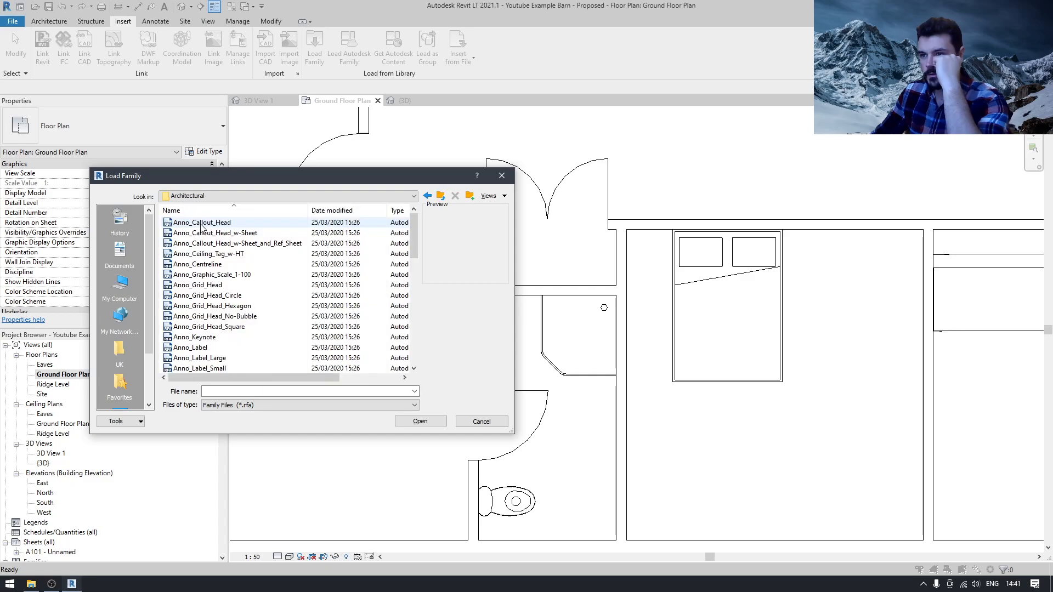
pyautogui.doubleClick(442, 197)
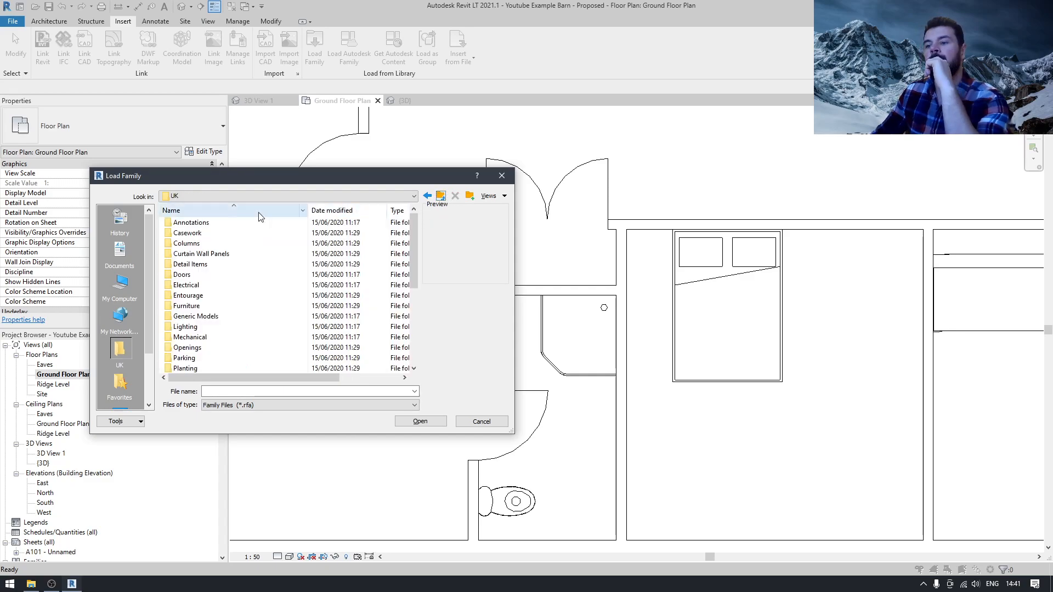
pyautogui.doubleClick(187, 224)
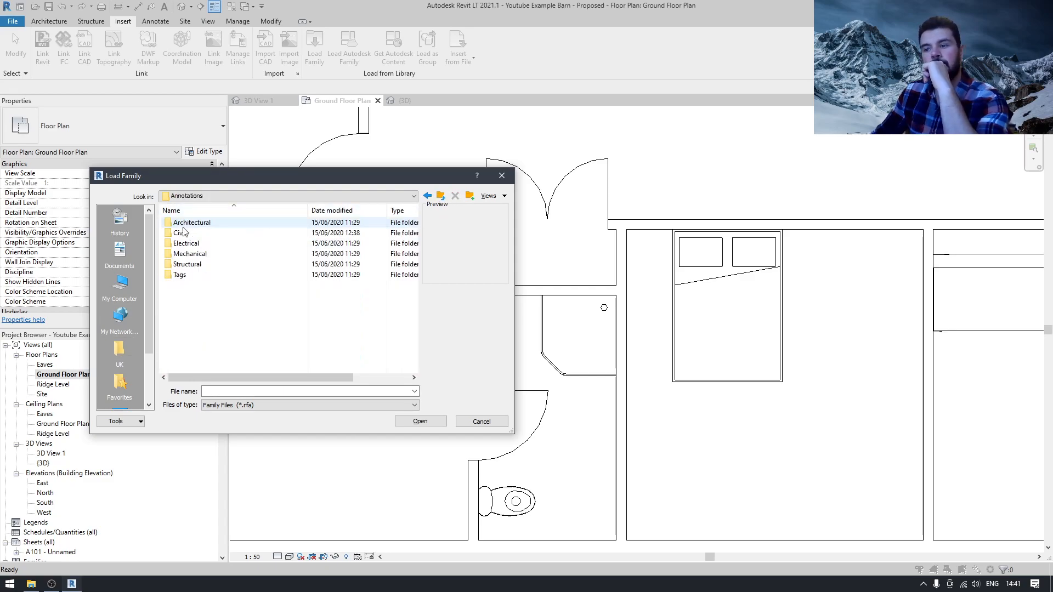
pyautogui.click(442, 196)
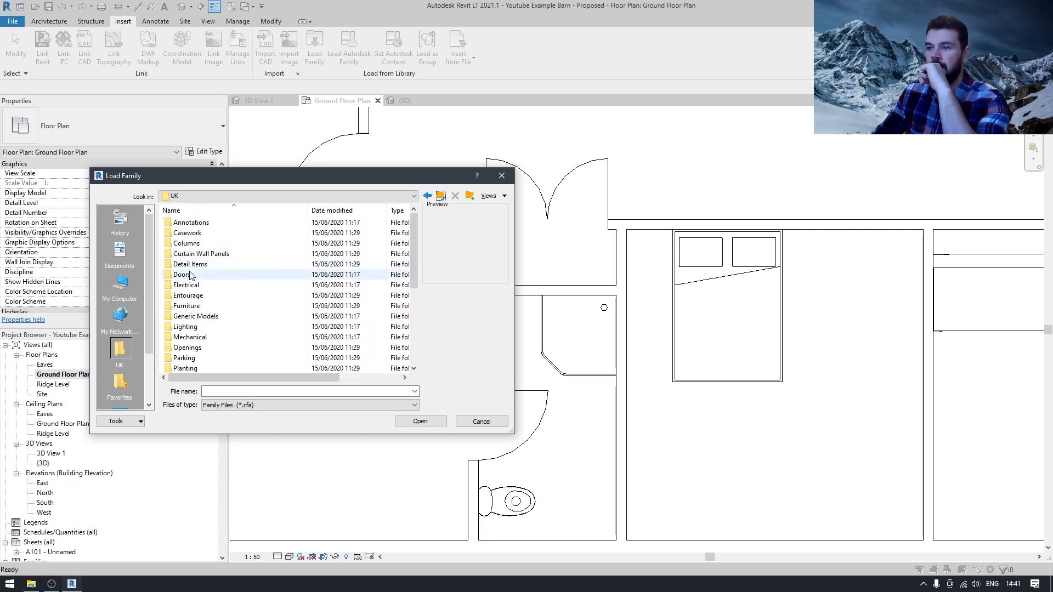
# Open the N13 - Sanitary Appliances Fittings folder within the Detail Items library
pyautogui.scroll(-1, 197, 269)
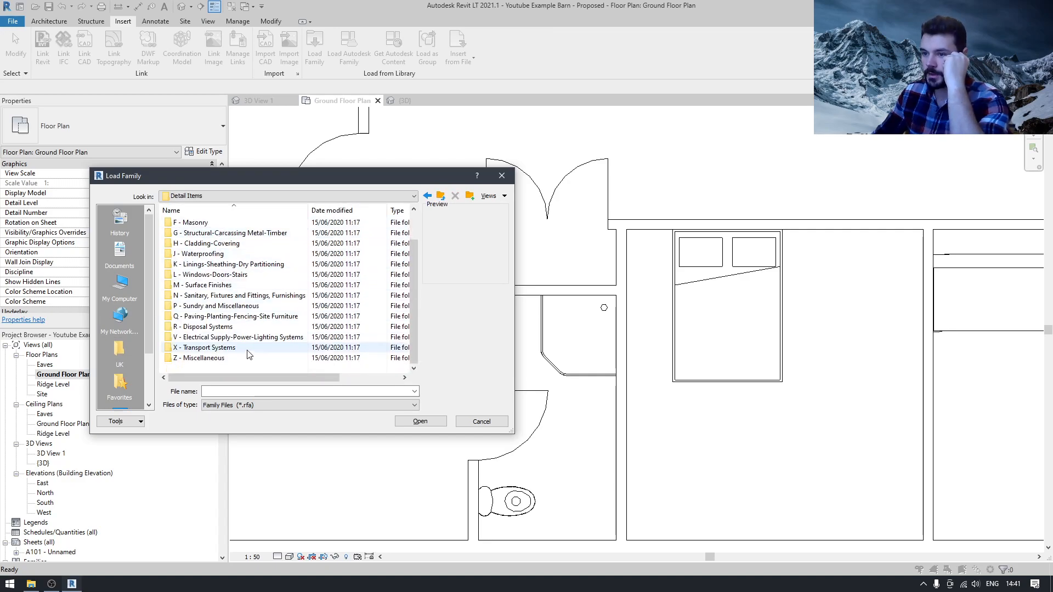
pyautogui.doubleClick(237, 297)
pyautogui.doubleClick(207, 223)
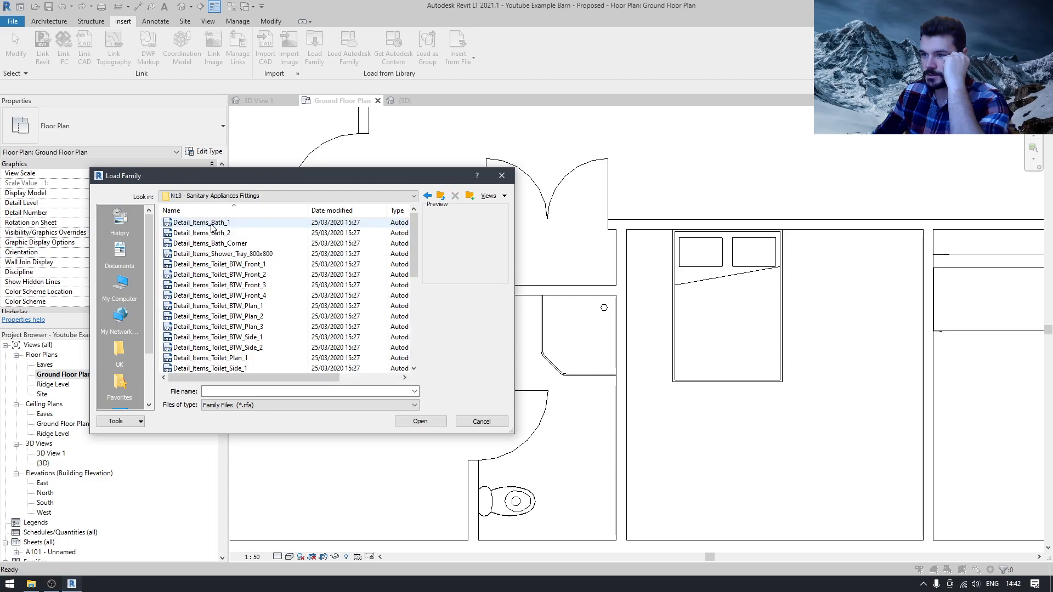
# Preview the sanitary detail items and load the Detail_Items_Wash_Basin_6 family into the project
pyautogui.click(219, 285)
pyautogui.scroll(-1, 209, 314)
pyautogui.press('Down')
pyautogui.press('Down')
pyautogui.press('Down')
pyautogui.press('Down')
pyautogui.press('Down')
pyautogui.press('Down')
pyautogui.press('Down')
pyautogui.press('Down')
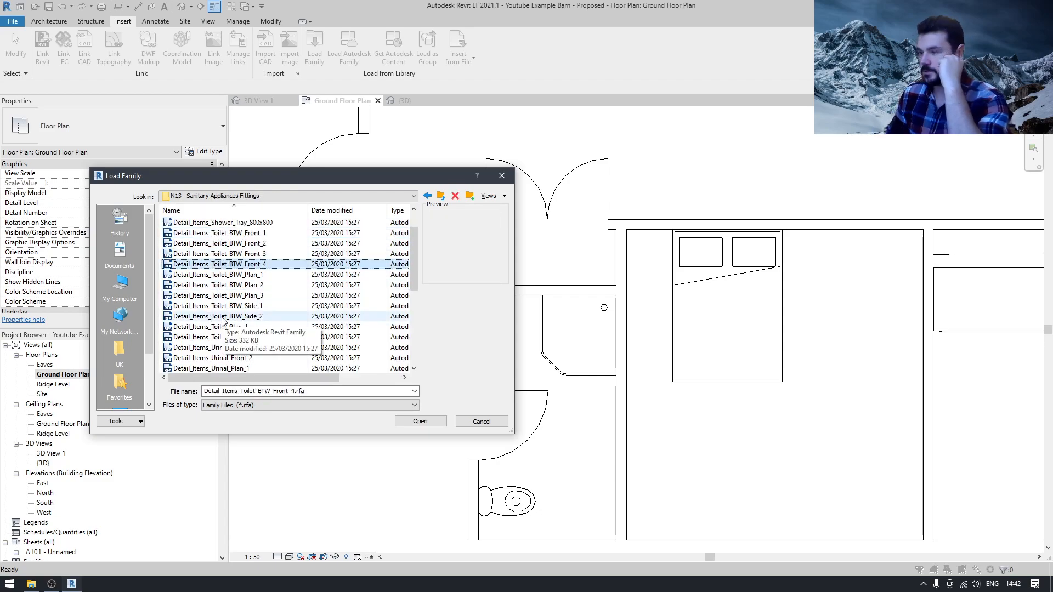
pyautogui.press('Down')
pyautogui.press('Down')
pyautogui.press('Down')
pyautogui.press('Down')
pyautogui.press('Down')
pyautogui.press('Down')
pyautogui.press('Down')
pyautogui.press('Down')
pyautogui.press('Down')
pyautogui.press('Down')
pyautogui.press('Down')
pyautogui.press('Down')
pyautogui.press('Down')
pyautogui.press('Down')
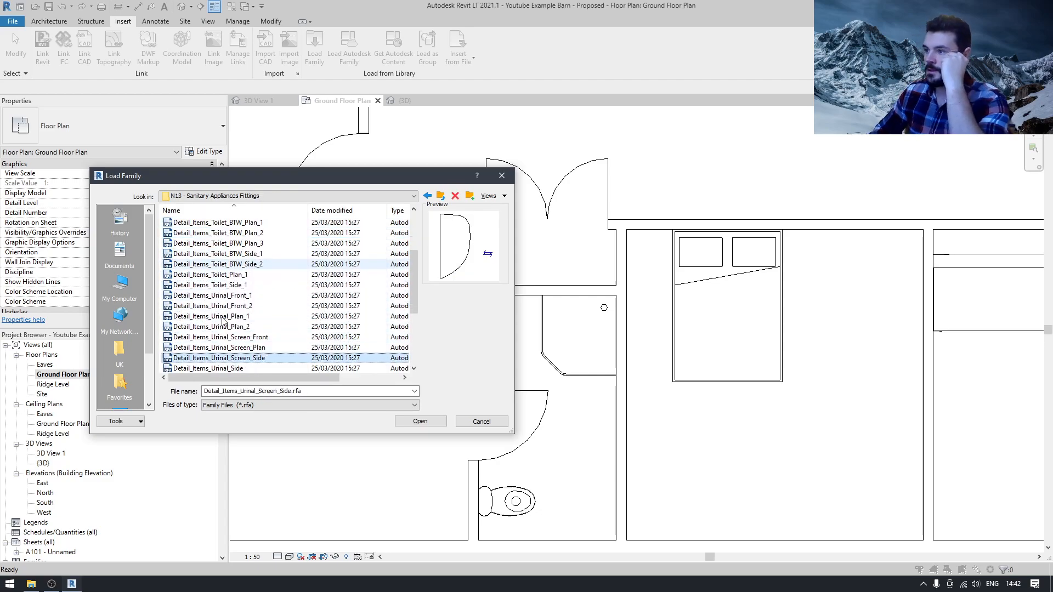
pyautogui.press('Down')
pyautogui.press('Down')
pyautogui.press('Down')
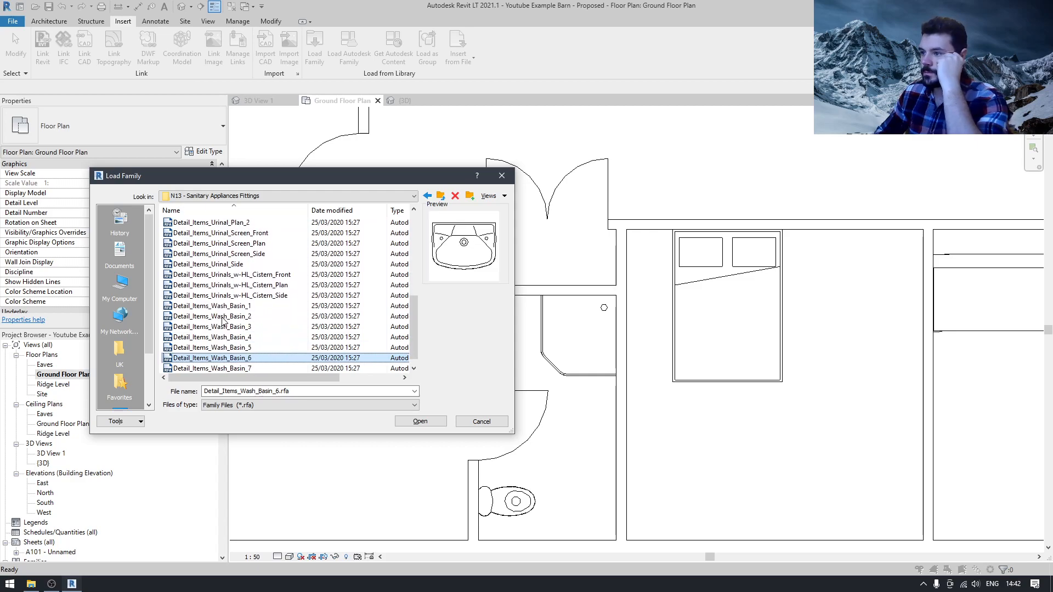
pyautogui.press('Return')
# Place the 580x420mm wash basin as a detail component in the lower-left bedroom, outside the en-suite door
pyautogui.moveTo(559, 387); pyautogui.dragTo(520, 261, button='middle')
pyautogui.click(16, 47)
pyautogui.click(155, 23)
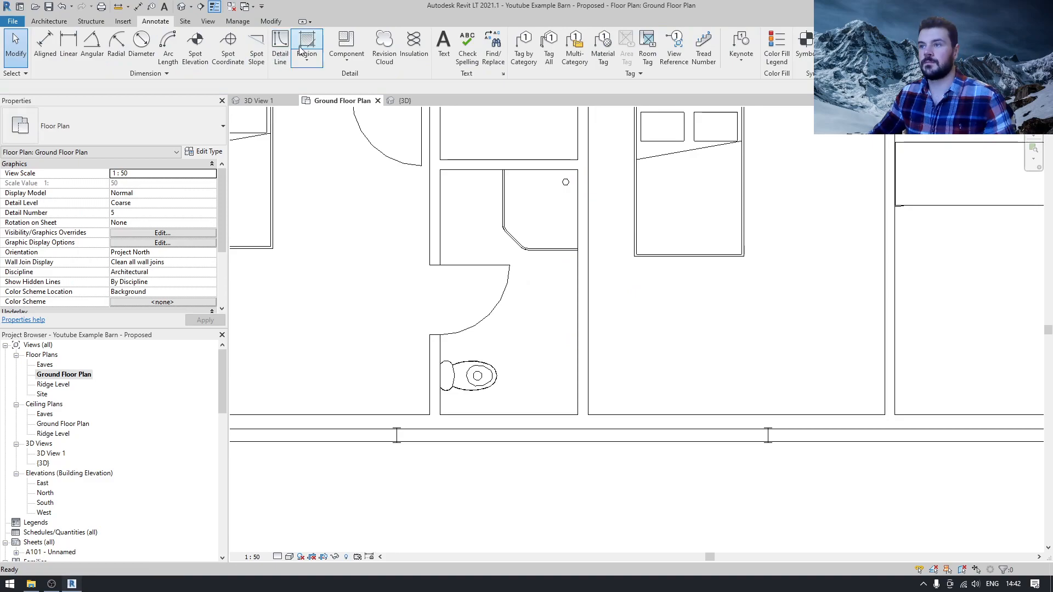
pyautogui.click(346, 43)
pyautogui.click(353, 320)
pyautogui.press('Escape')
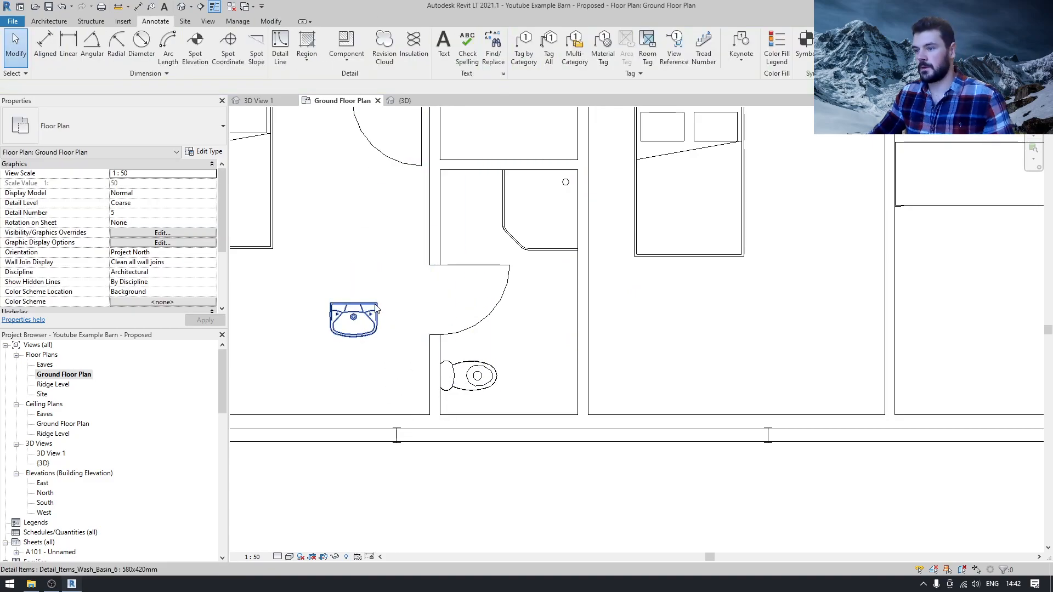
# Rotate the wash basin 90 degrees clockwise so its back faces the en-suite
pyautogui.click(250, 50)
pyautogui.click(296, 310)
pyautogui.write('90')
pyautogui.press('Return')
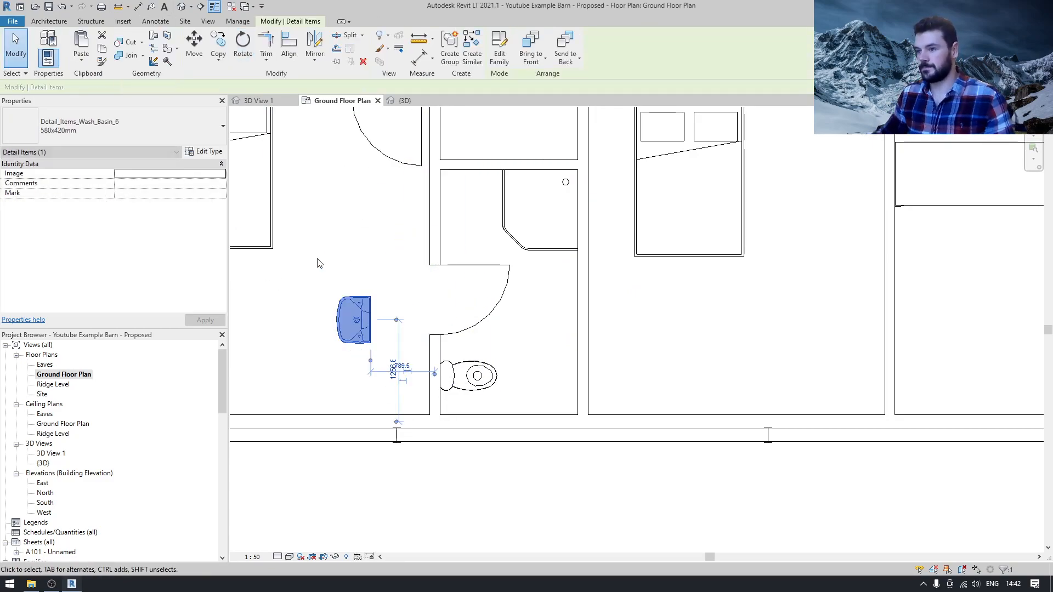
# Move the wash basin into the en-suite, with its back against the middle bedroom's wall below the shower
pyautogui.press('Escape')
pyautogui.moveTo(371, 302); pyautogui.dragTo(580, 299)
pyautogui.press('Escape')
pyautogui.scroll(-2, 656, 243)
pyautogui.moveTo(656, 243); pyautogui.dragTo(606, 360, button='middle')
pyautogui.scroll(-1, 508, 223)
pyautogui.moveTo(509, 222); pyautogui.dragTo(488, 256, button='middle')
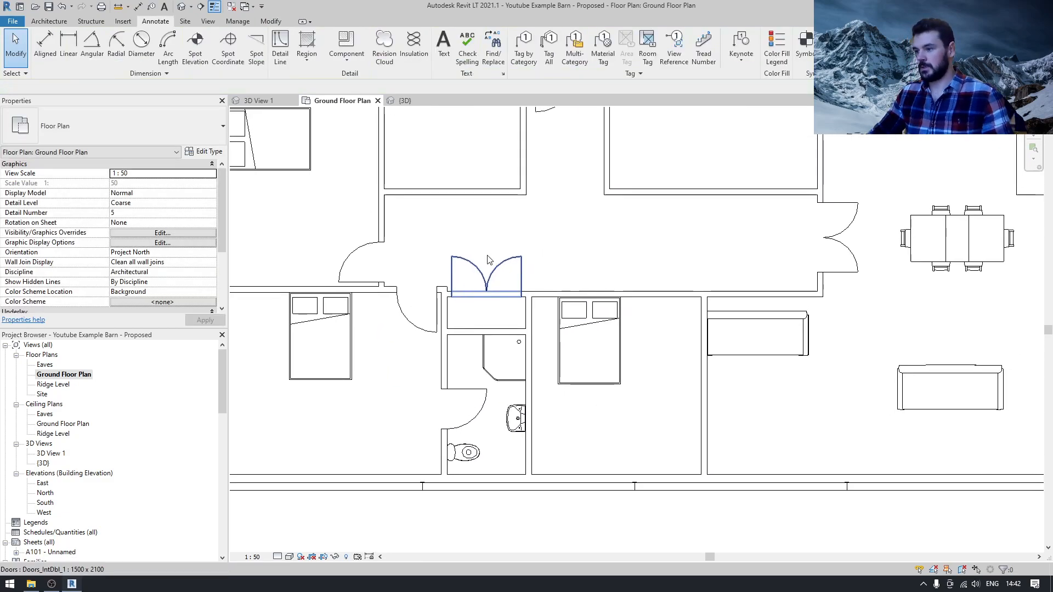
# Try the Medium detail level and a filled visual style on the ground floor plan
pyautogui.click(290, 557)
pyautogui.click(280, 557)
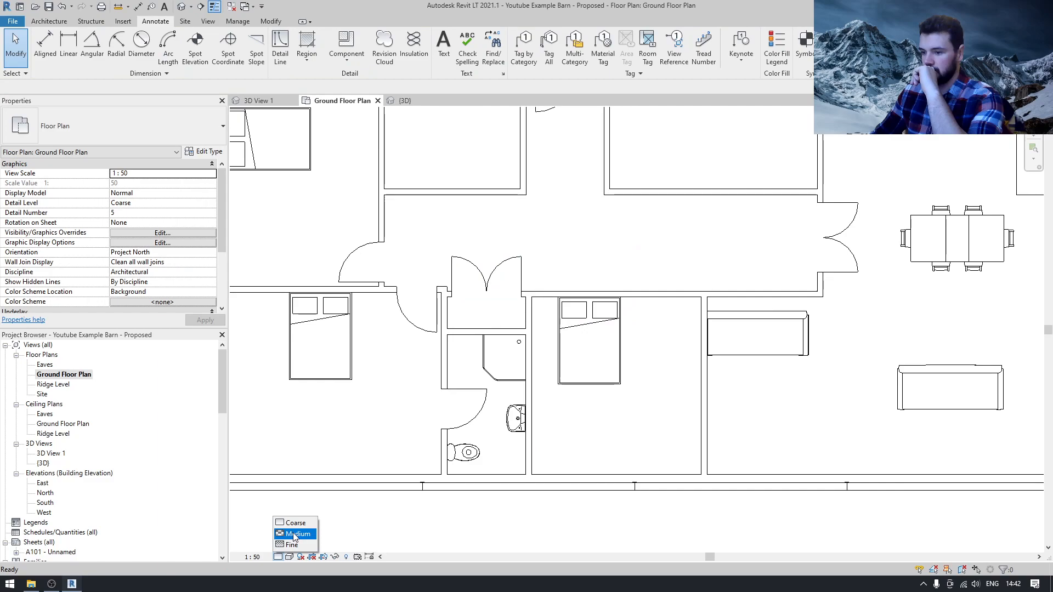
pyautogui.click(295, 535)
pyautogui.click(286, 546)
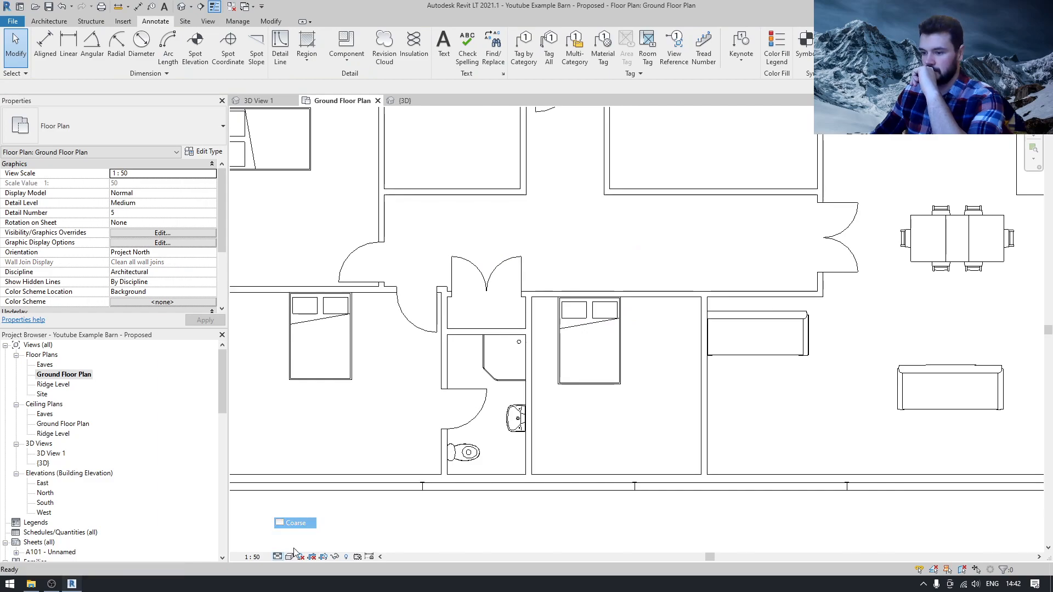
pyautogui.click(289, 556)
pyautogui.click(334, 522)
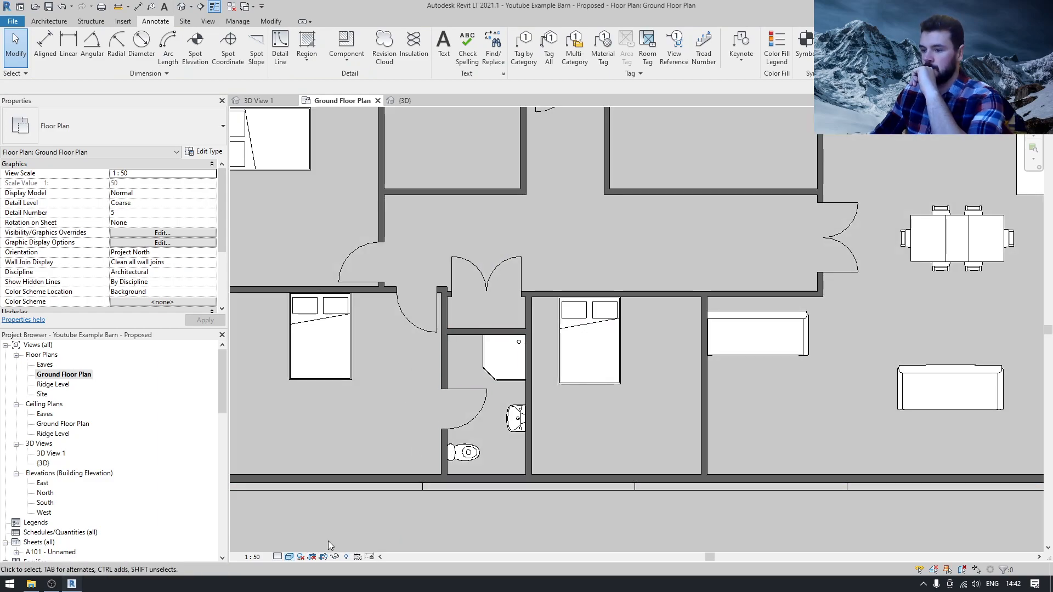
pyautogui.click(290, 557)
pyautogui.click(328, 502)
# Examine the overall ground floor layout and the two empty rooms on either side of the entrance
pyautogui.scroll(-4, 313, 445)
pyautogui.scroll(2, 313, 445)
pyautogui.moveTo(579, 398); pyautogui.dragTo(615, 364, button='middle')
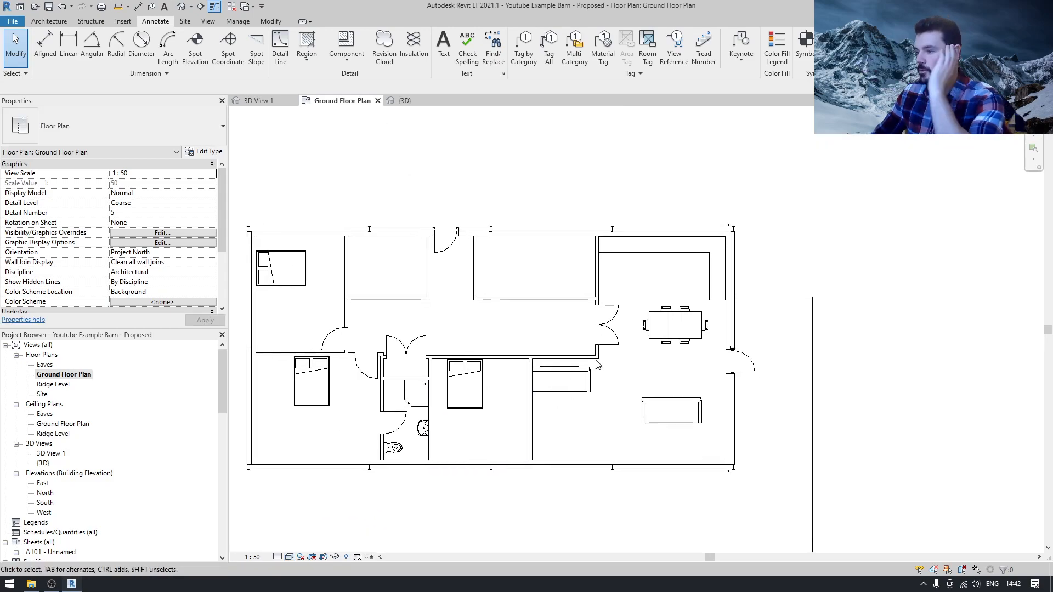
pyautogui.moveTo(271, 296); pyautogui.dragTo(254, 328, button='middle')
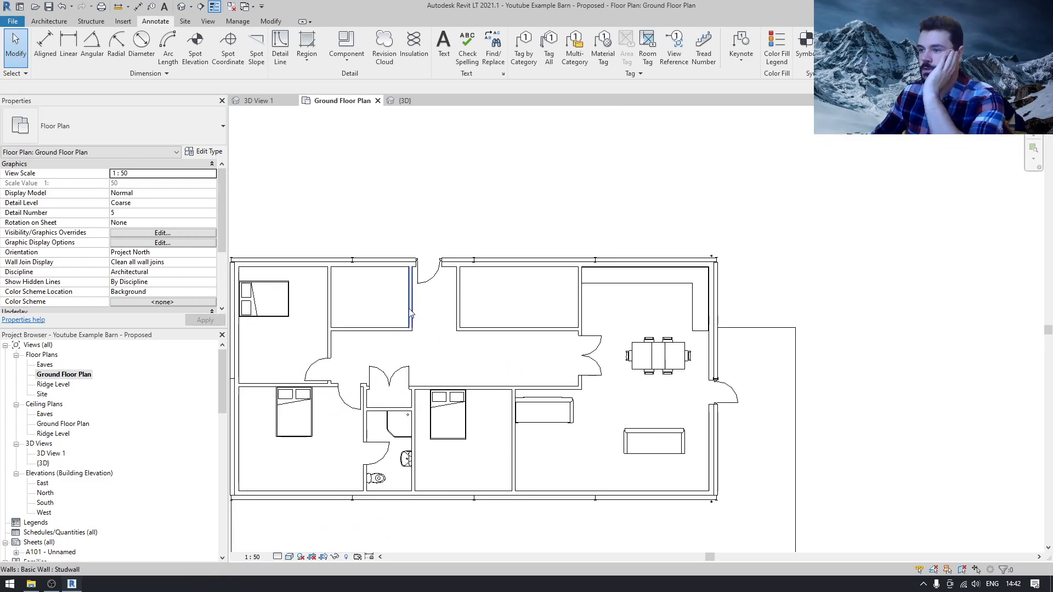
pyautogui.moveTo(383, 341); pyautogui.dragTo(498, 187, button='middle')
pyautogui.scroll(5, 480, 262)
pyautogui.moveTo(402, 211); pyautogui.dragTo(417, 153, button='middle')
pyautogui.moveTo(399, 114); pyautogui.dragTo(418, 221, button='middle')
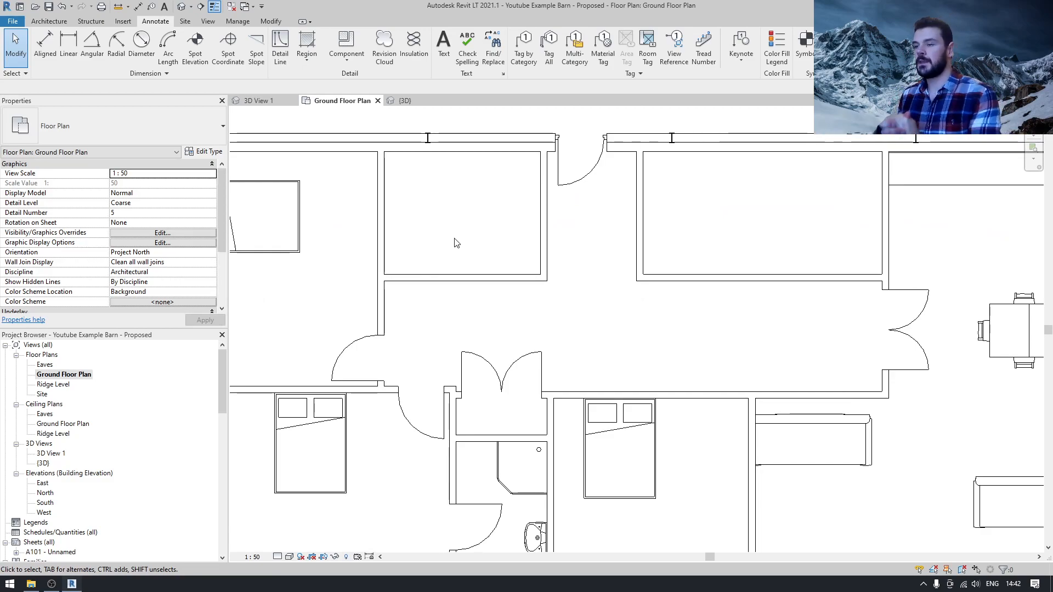
pyautogui.scroll(-1, 390, 219)
pyautogui.moveTo(390, 220); pyautogui.dragTo(411, 223, button='middle')
pyautogui.moveTo(466, 264); pyautogui.dragTo(511, 275, button='middle')
pyautogui.scroll(-2, 506, 270)
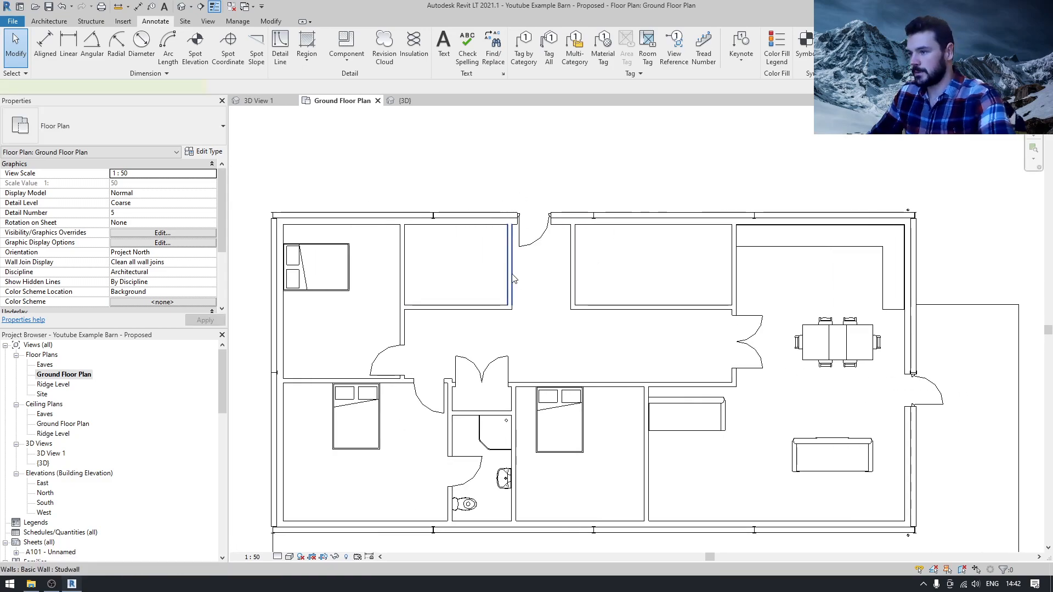
# Set the studwall between the entrance and the small upper-left room 3000 mm from the adjoining bedroom wall
pyautogui.click(510, 274)
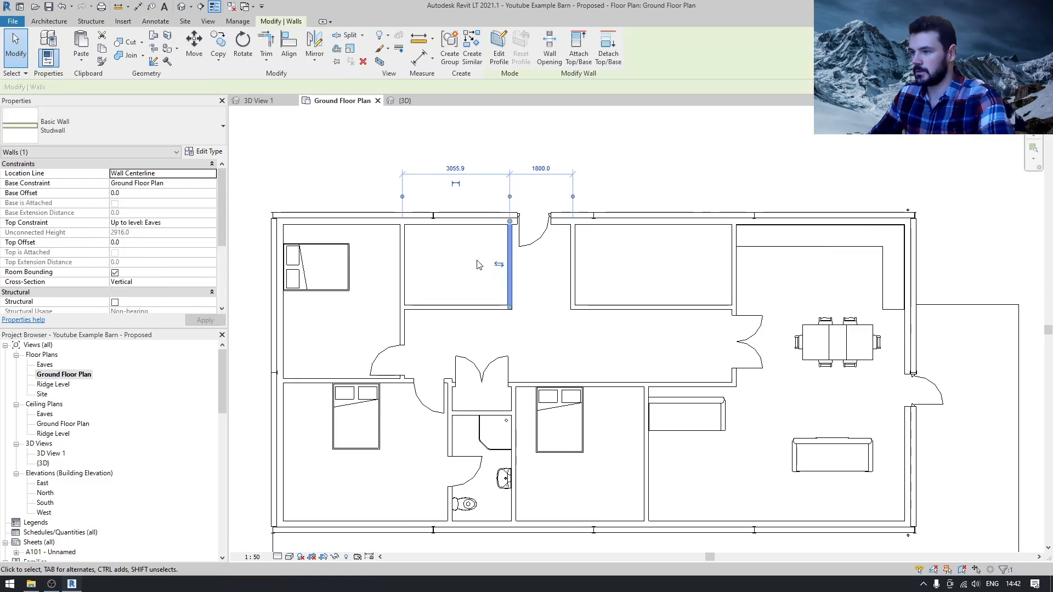
pyautogui.scroll(3, 481, 268)
pyautogui.click(445, 123)
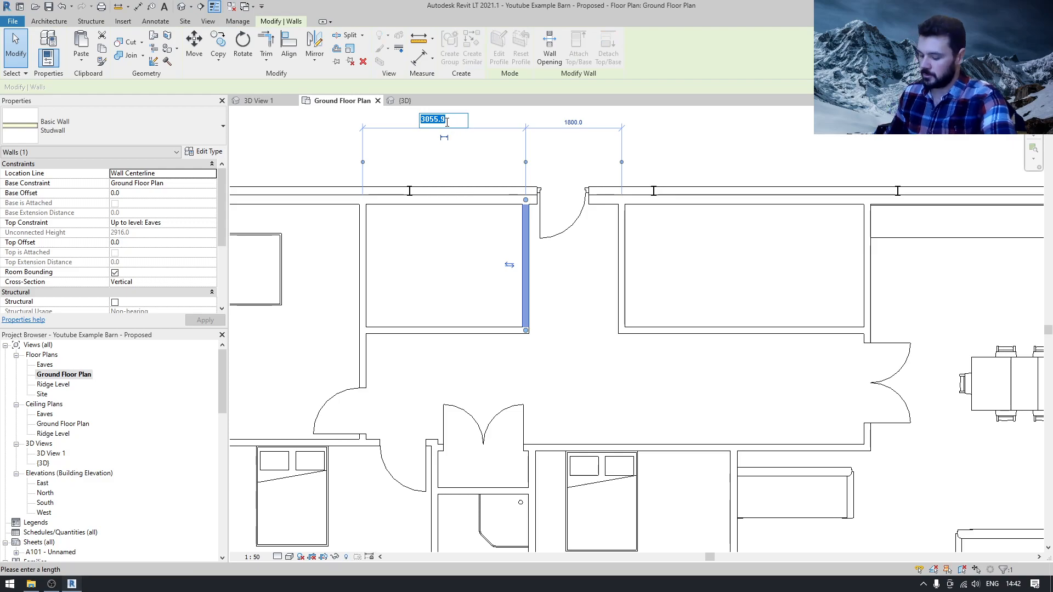
pyautogui.write('3000')
pyautogui.press('Return')
pyautogui.click(384, 255)
# Set the lower studwall of the small room beside the entrance 2300 mm from the outer wall's inner face
pyautogui.click(386, 330)
pyautogui.moveTo(568, 192); pyautogui.dragTo(477, 205)
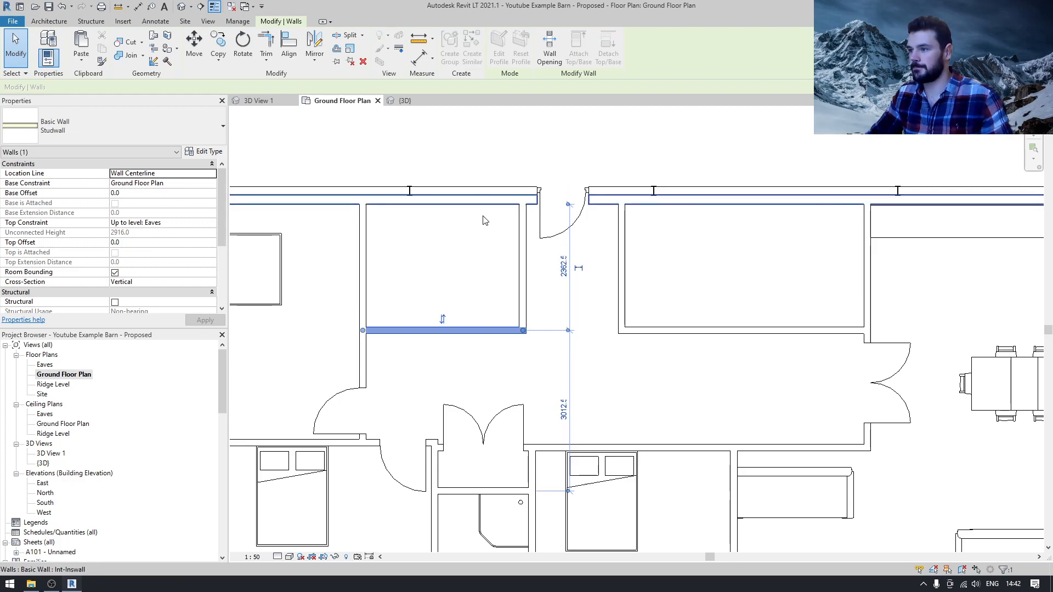
pyautogui.moveTo(506, 325); pyautogui.dragTo(571, 327)
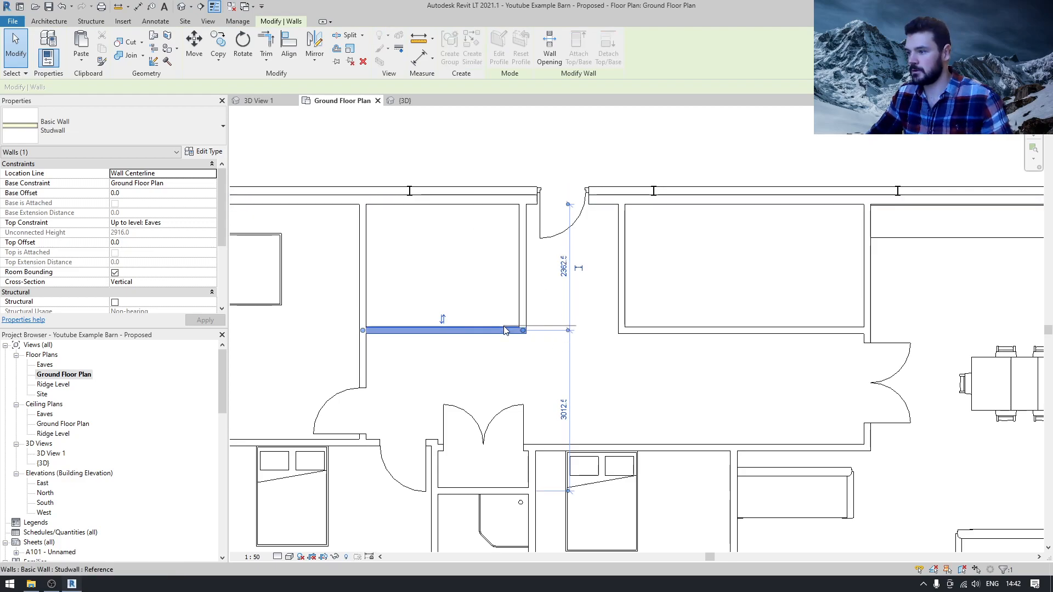
pyautogui.click(564, 265)
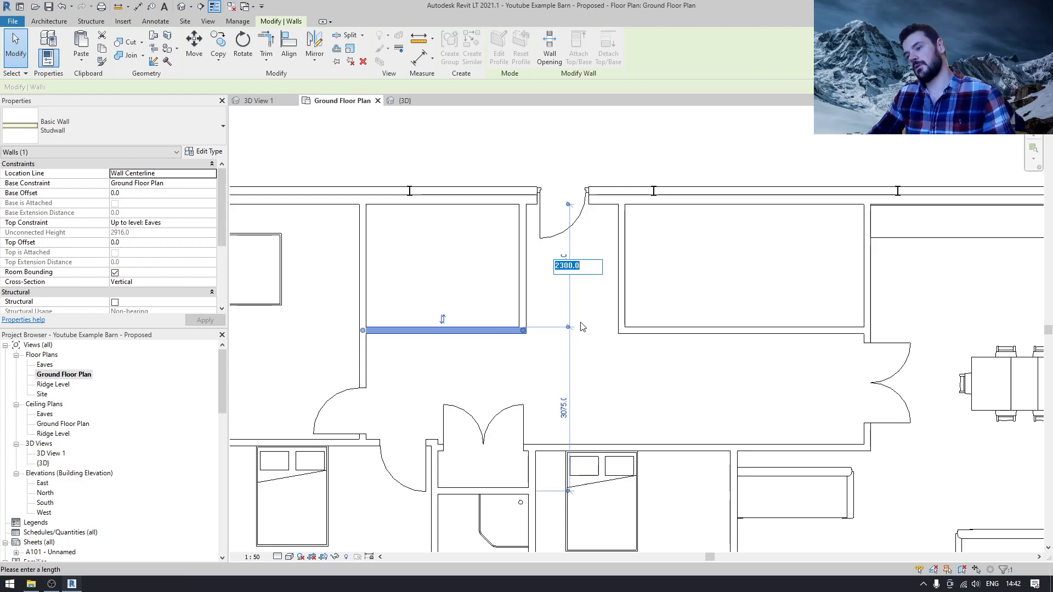
pyautogui.press('Escape')
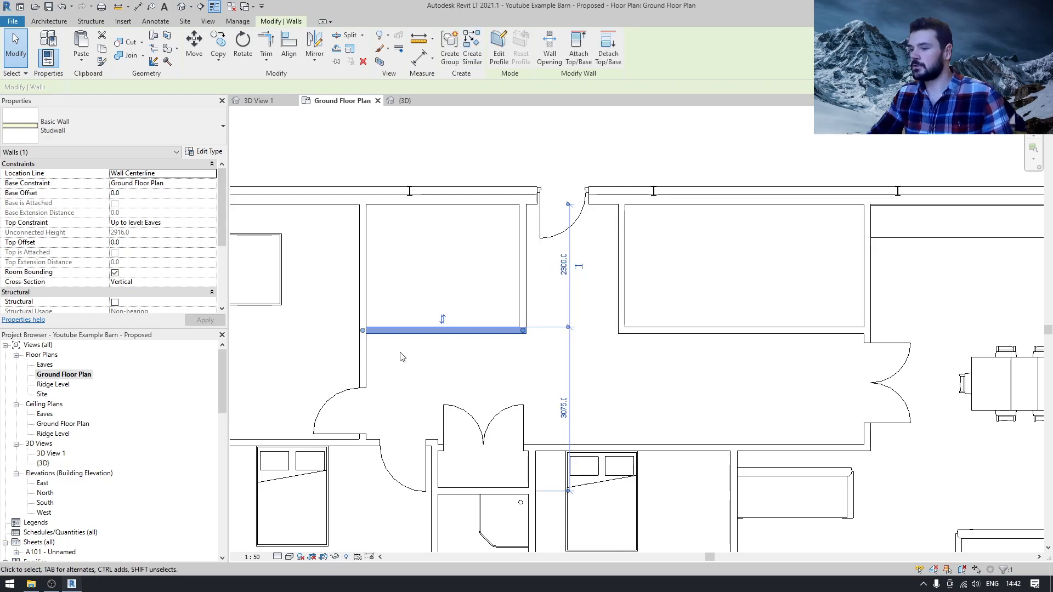
pyautogui.press('Escape')
# Move the upper-left bedroom's door slightly up along its studwall, away from the wall corner below it
pyautogui.click(336, 387)
pyautogui.moveTo(337, 383); pyautogui.dragTo(337, 401)
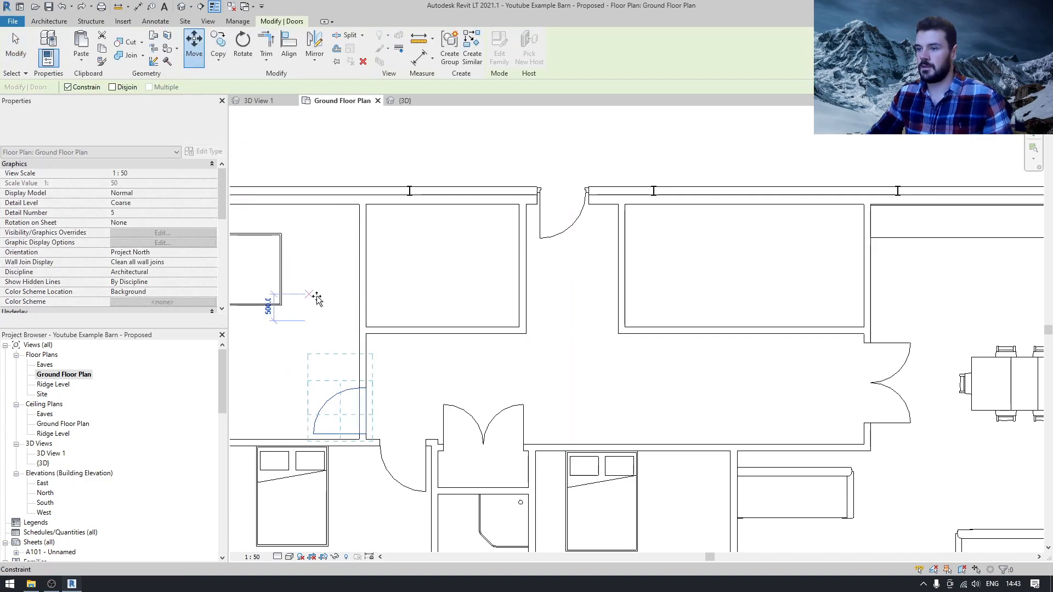
pyautogui.click(304, 321)
pyautogui.write('20')
pyautogui.press('Return')
pyautogui.press('Escape')
# Place a matching single door in the small room's lower studwall, near its left end and opening into the room
pyautogui.scroll(-1, 365, 383)
pyautogui.moveTo(289, 307); pyautogui.dragTo(468, 304, button='middle')
pyautogui.click(468, 303)
pyautogui.press('Escape')
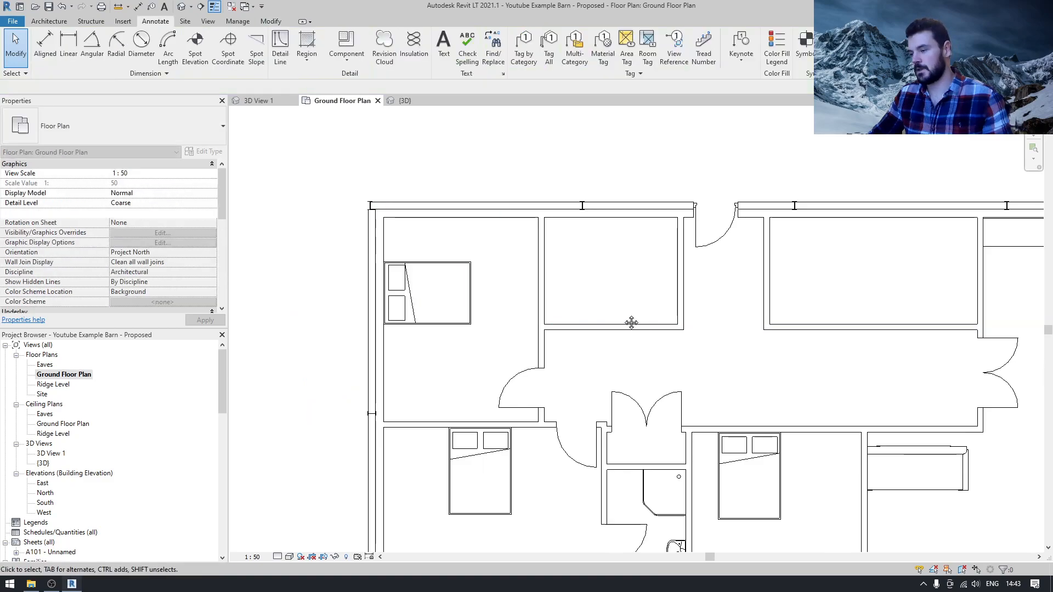
pyautogui.moveTo(647, 412); pyautogui.dragTo(468, 409, button='middle')
pyautogui.click(357, 390)
pyautogui.click(530, 53)
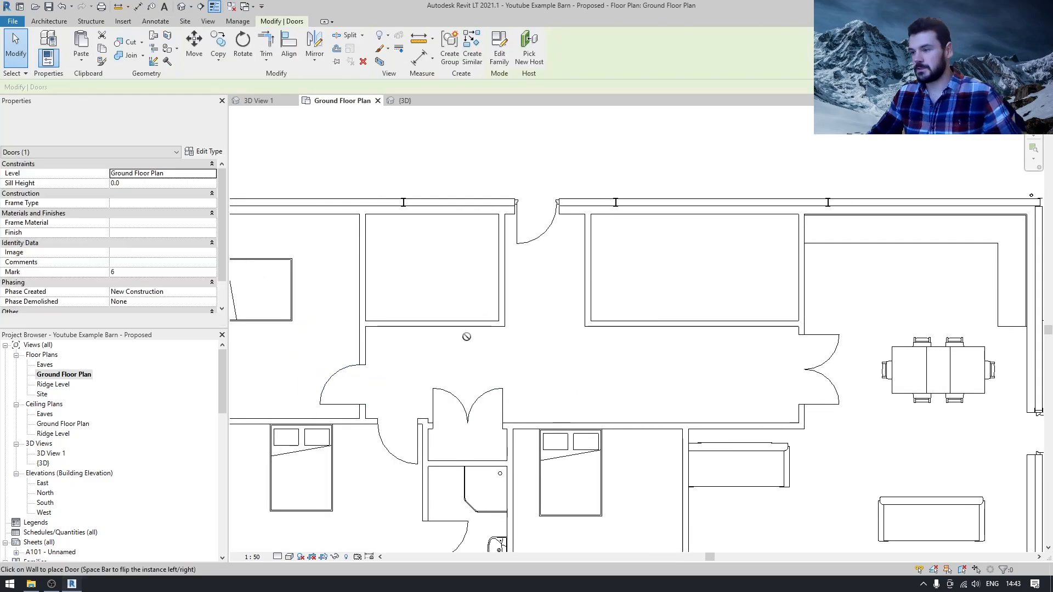
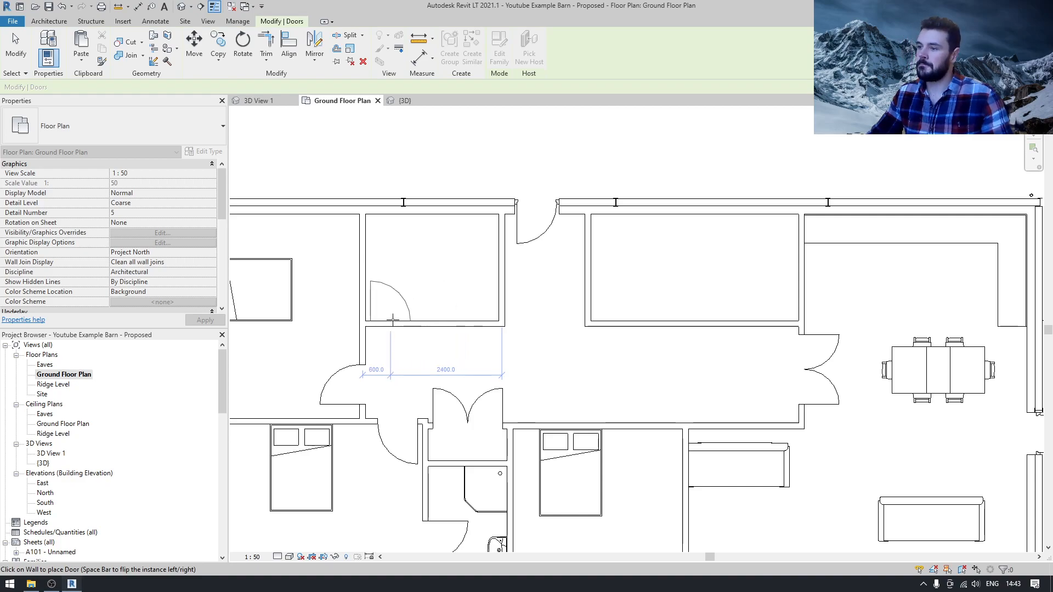
pyautogui.moveTo(401, 321); pyautogui.dragTo(402, 321)
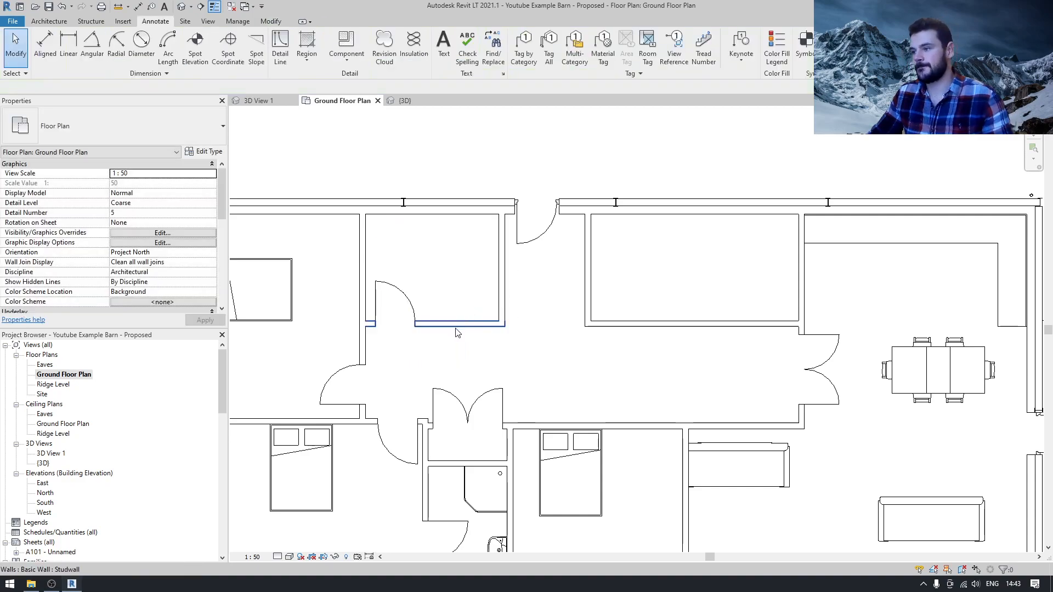
# Draw a diagonal studwall across the small room's lower-right corner, from its lower wall to the entrance-side wall
pyautogui.click(49, 21)
pyautogui.click(41, 41)
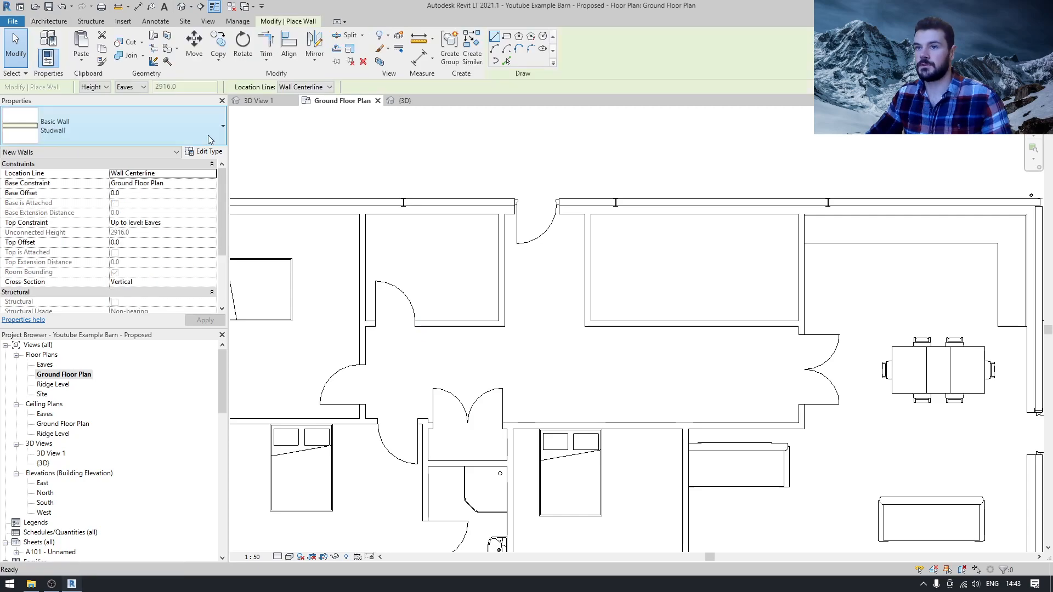
pyautogui.click(463, 323)
pyautogui.click(502, 285)
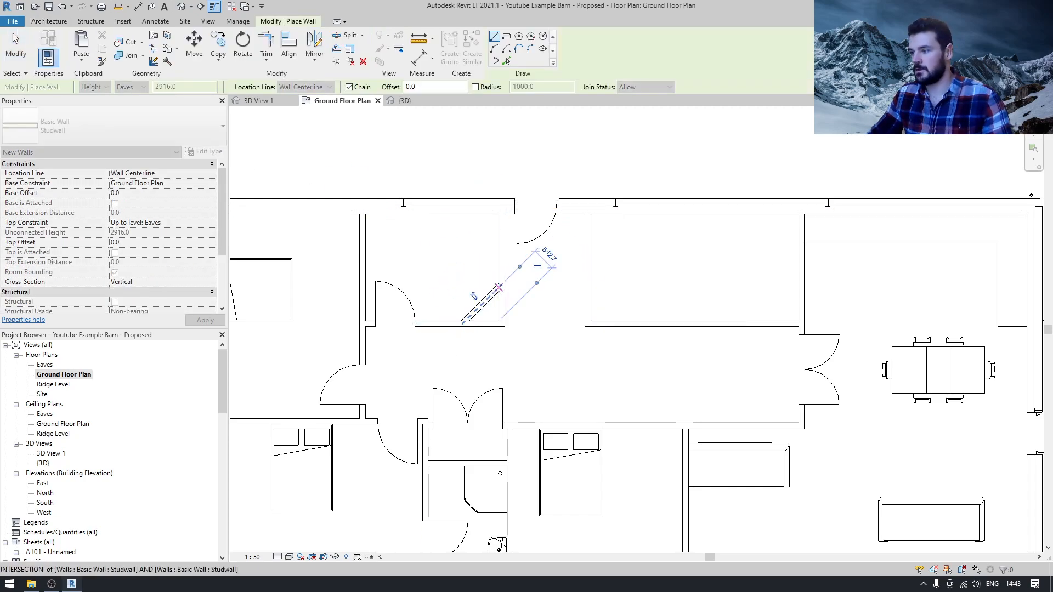
pyautogui.press('Escape')
pyautogui.press('Escape')
# Trim the small room's lower and entrance-side walls to the diagonal studwall, removing the square corner
pyautogui.press('t')
pyautogui.press('r')
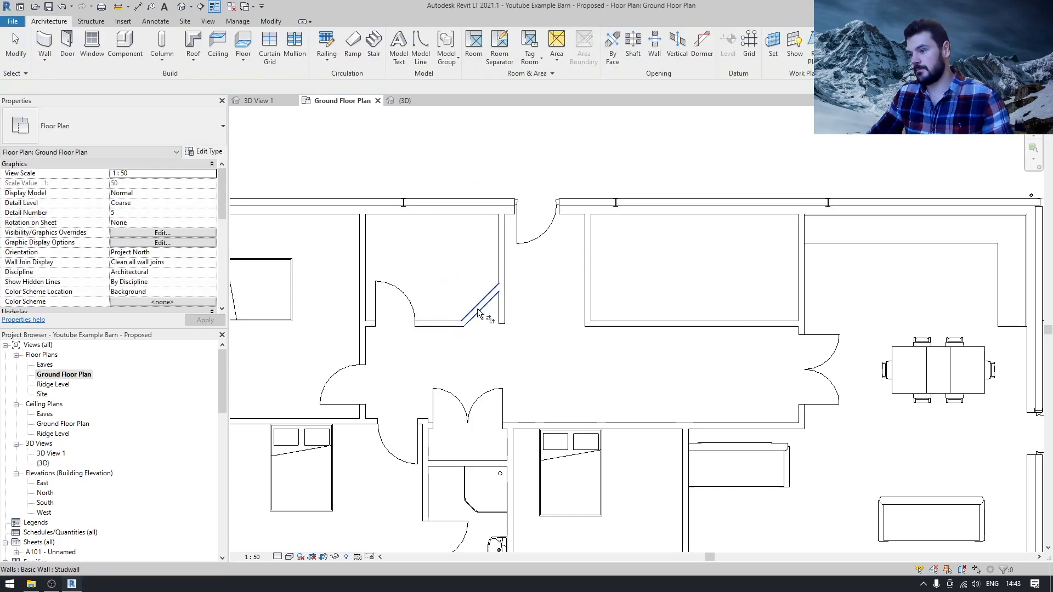
pyautogui.click(407, 301)
pyautogui.click(318, 242)
# Start loading a family and browse the UK library to the plumbing Fixtures folder
pyautogui.click(123, 21)
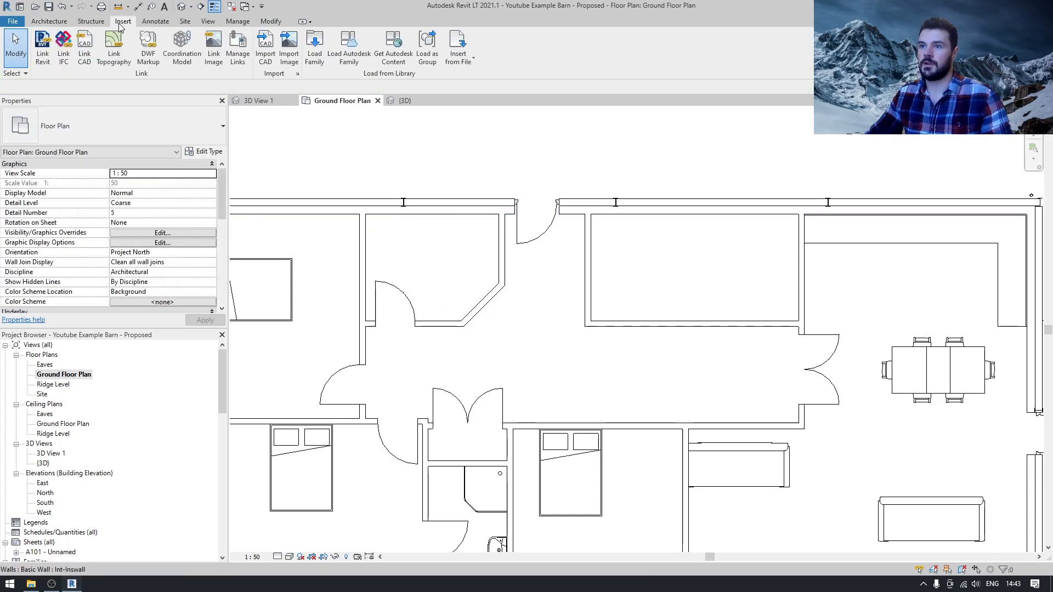
pyautogui.click(315, 48)
pyautogui.click(442, 198)
pyautogui.click(442, 197)
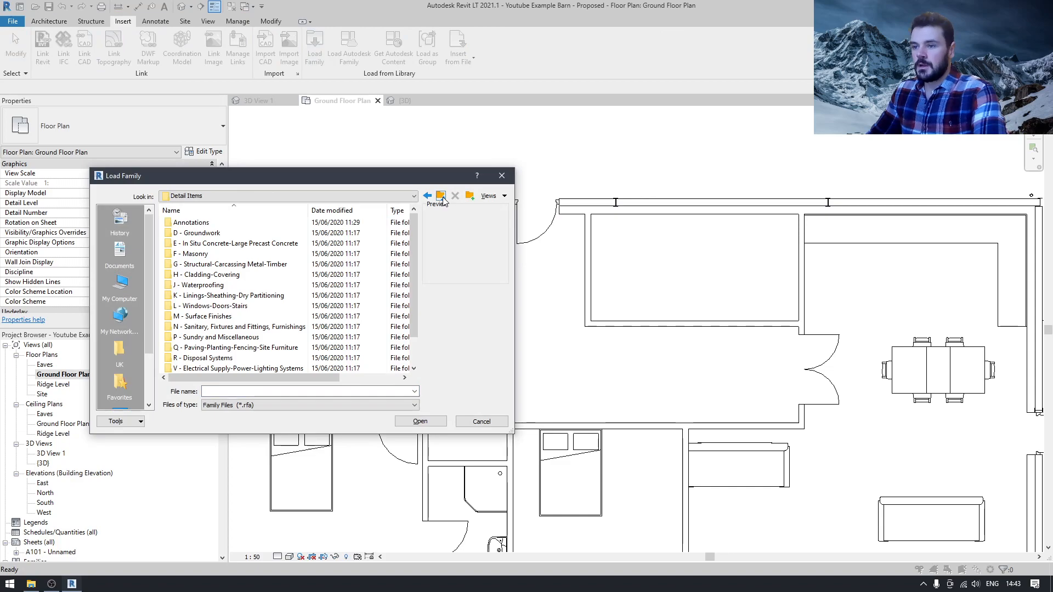
pyautogui.click(442, 198)
pyautogui.scroll(-2, 219, 327)
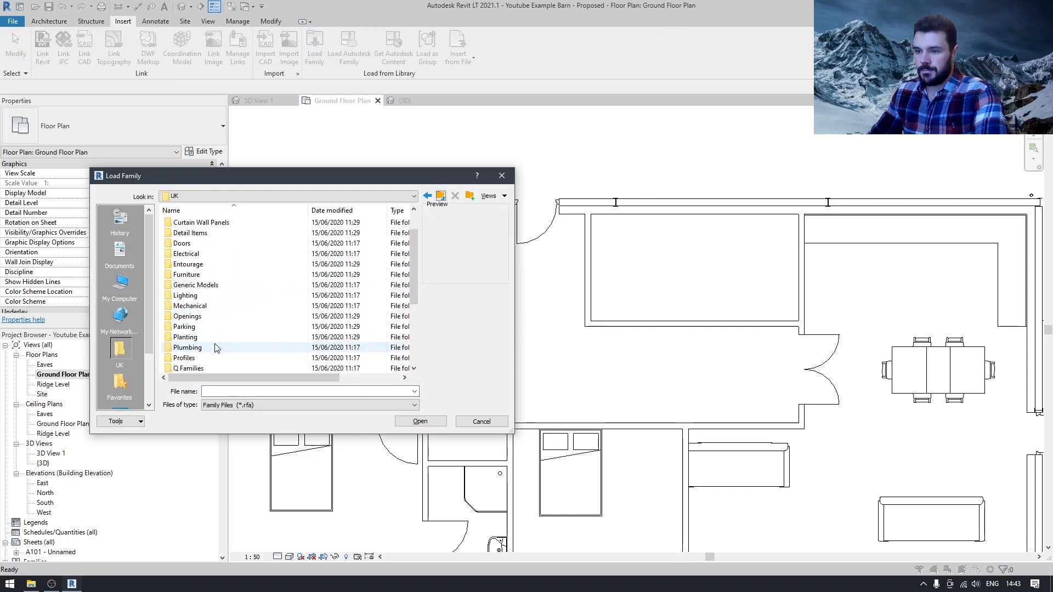
pyautogui.doubleClick(216, 347)
pyautogui.doubleClick(220, 224)
pyautogui.doubleClick(205, 232)
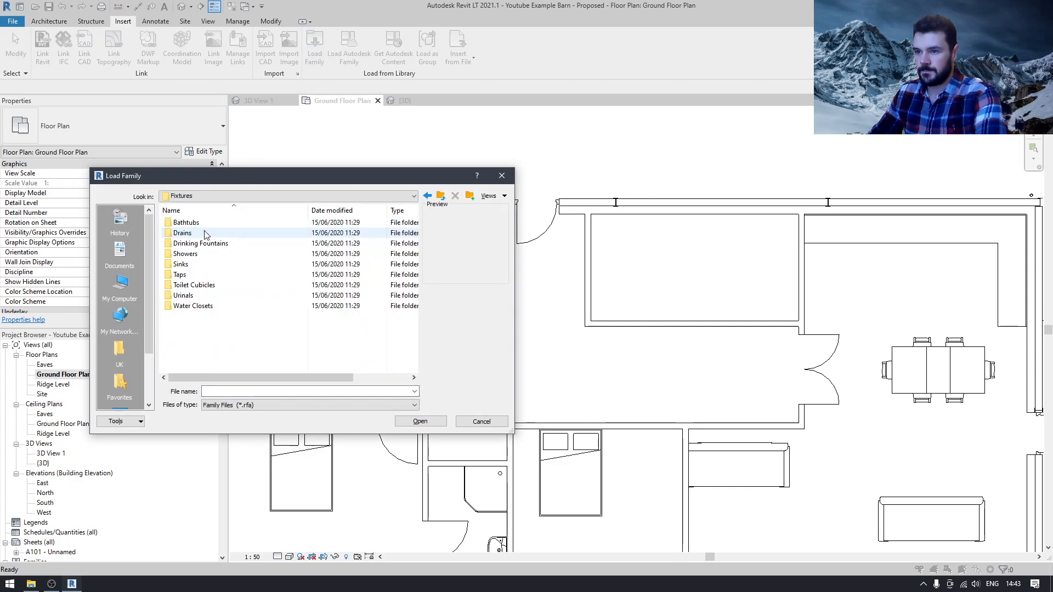
# Compare the bathtub families and load Plumbing_Fixtures_Bath_3
pyautogui.doubleClick(204, 226)
pyautogui.click(205, 226)
pyautogui.click(208, 232)
pyautogui.click(214, 225)
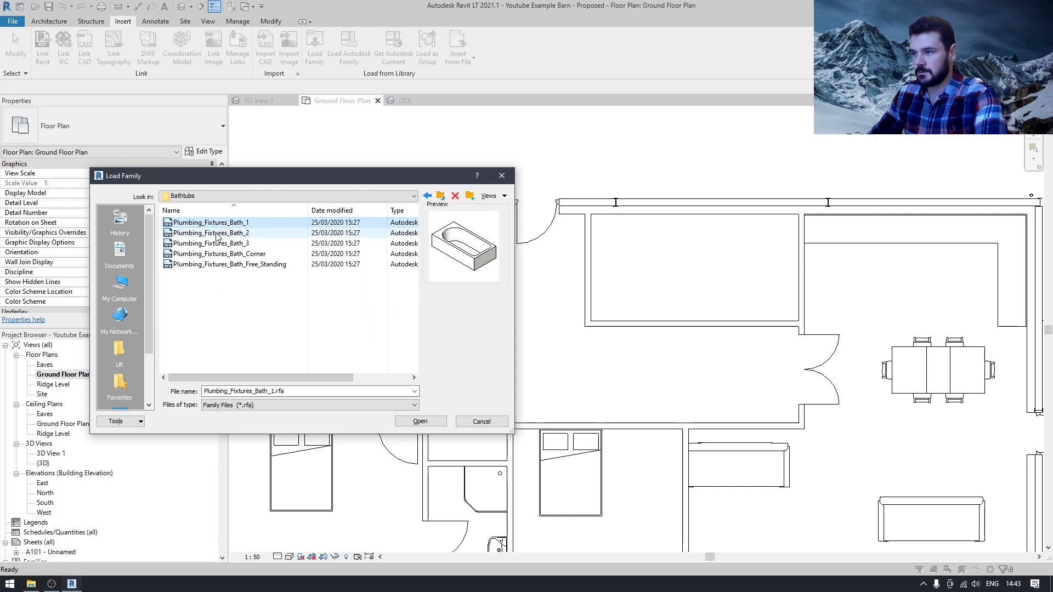
pyautogui.click(221, 242)
pyautogui.doubleClick(214, 222)
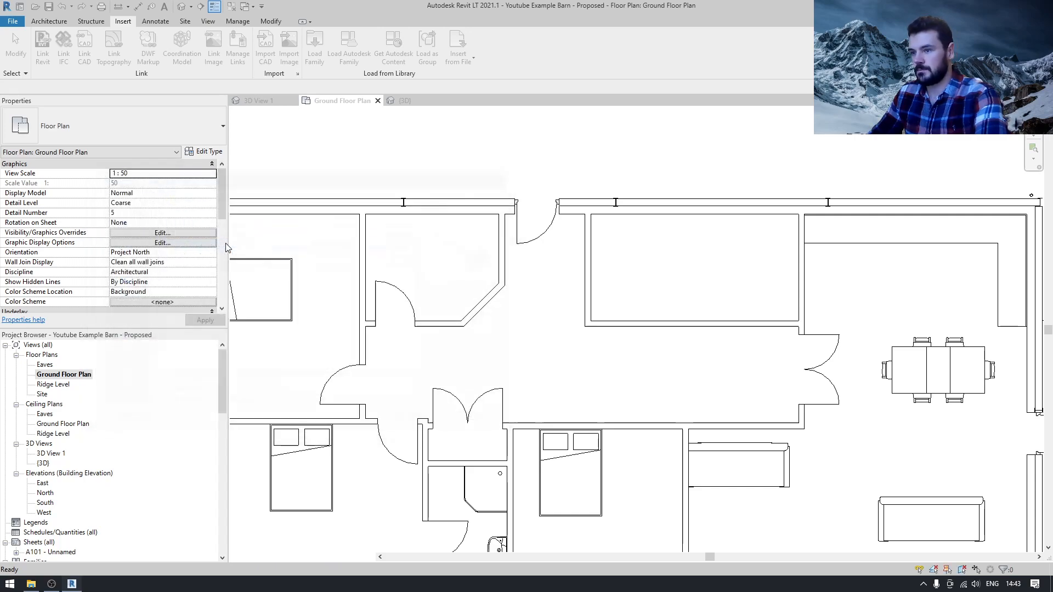
# Place the bath horizontally near the outer wall of the angled-corner room and change its type to 1800x800x500mm
pyautogui.click(35, 23)
pyautogui.click(121, 37)
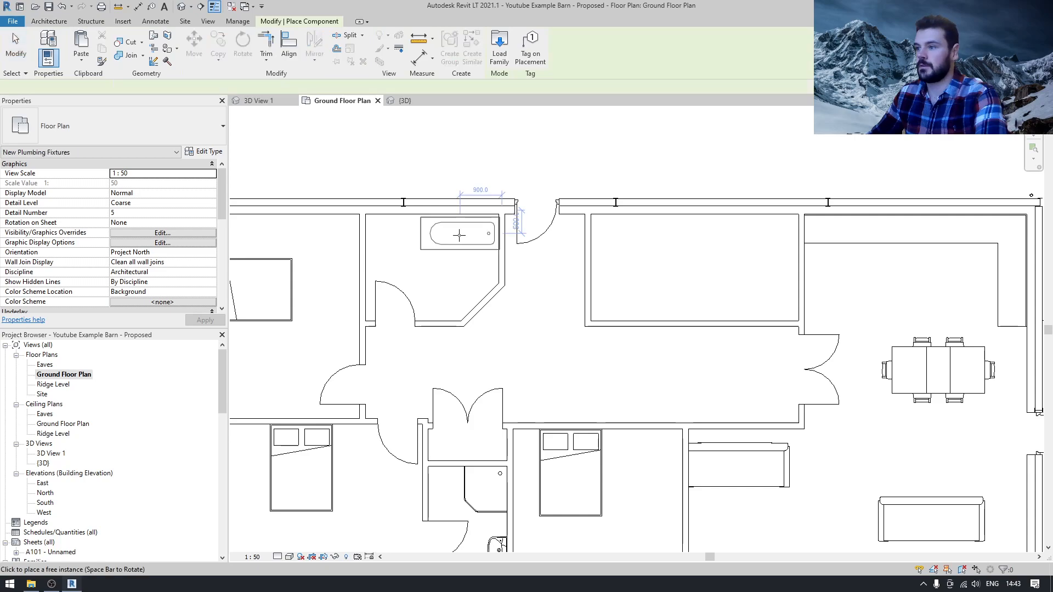
pyautogui.scroll(2, 442, 237)
pyautogui.click(427, 252)
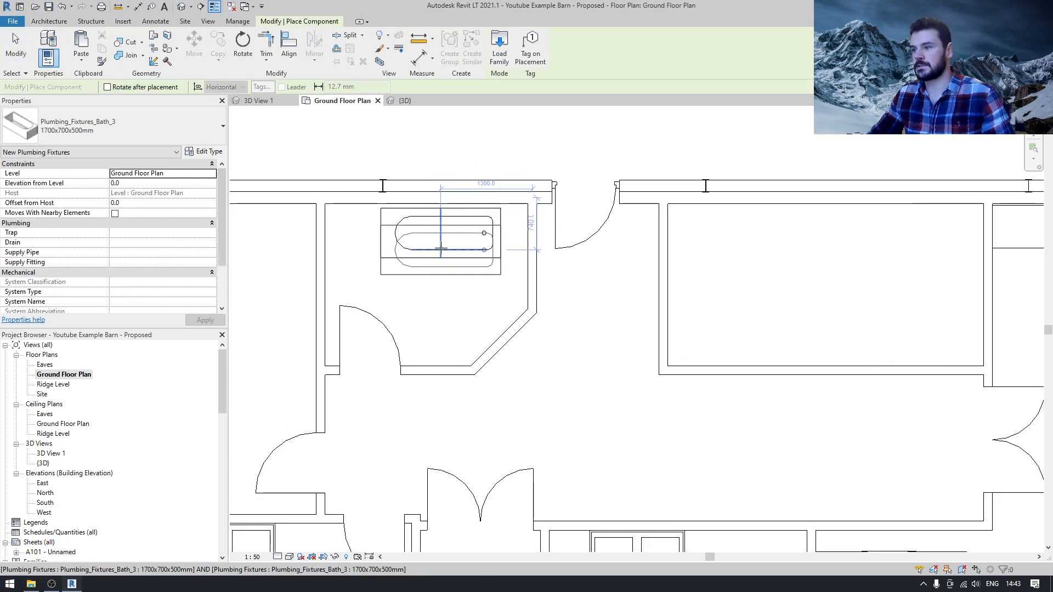
pyautogui.press('Escape')
pyautogui.click(427, 249)
pyautogui.click(102, 125)
pyautogui.click(102, 199)
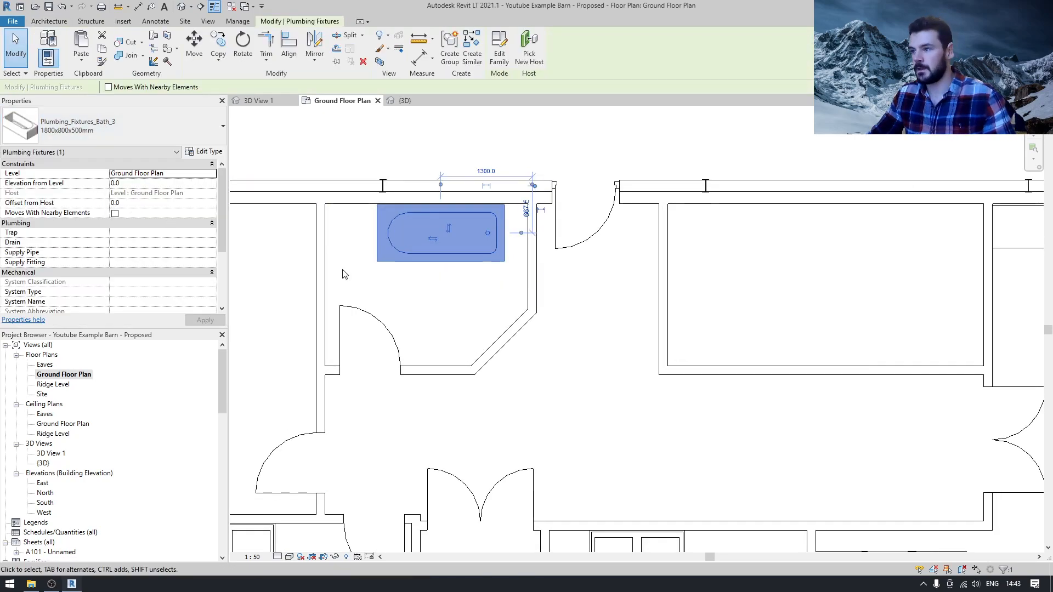
pyautogui.press('Escape')
# Rotate the bath 180 degrees and shift it towards the room's upper-left corner
pyautogui.moveTo(447, 258); pyautogui.dragTo(391, 284)
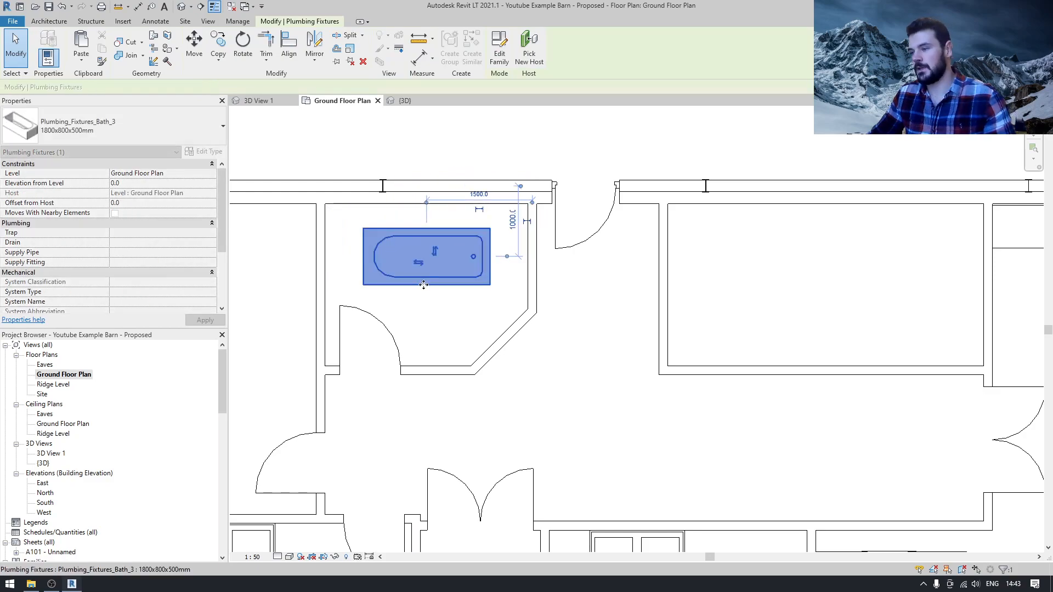
pyautogui.click(243, 46)
pyautogui.click(549, 178)
pyautogui.write('1')
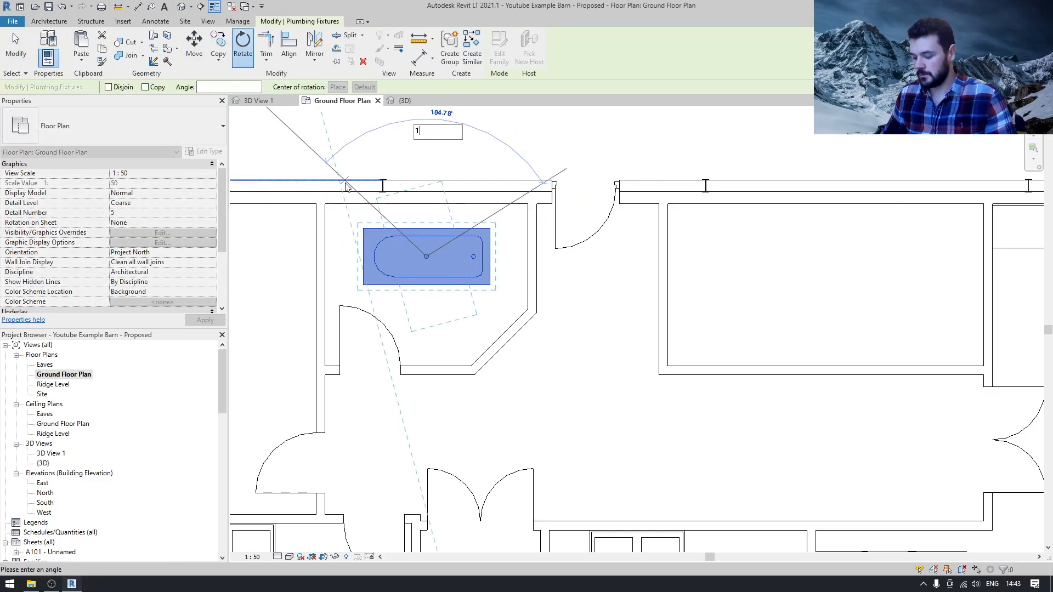
pyautogui.write('80')
pyautogui.press('Return')
pyautogui.moveTo(384, 221); pyautogui.dragTo(356, 207)
# Align the bath's edges with the outer wall's inner face and the bedroom studwall, so it fits the upper-left corner
pyautogui.press('m')
pyautogui.press('v')
pyautogui.scroll(5, 329, 214)
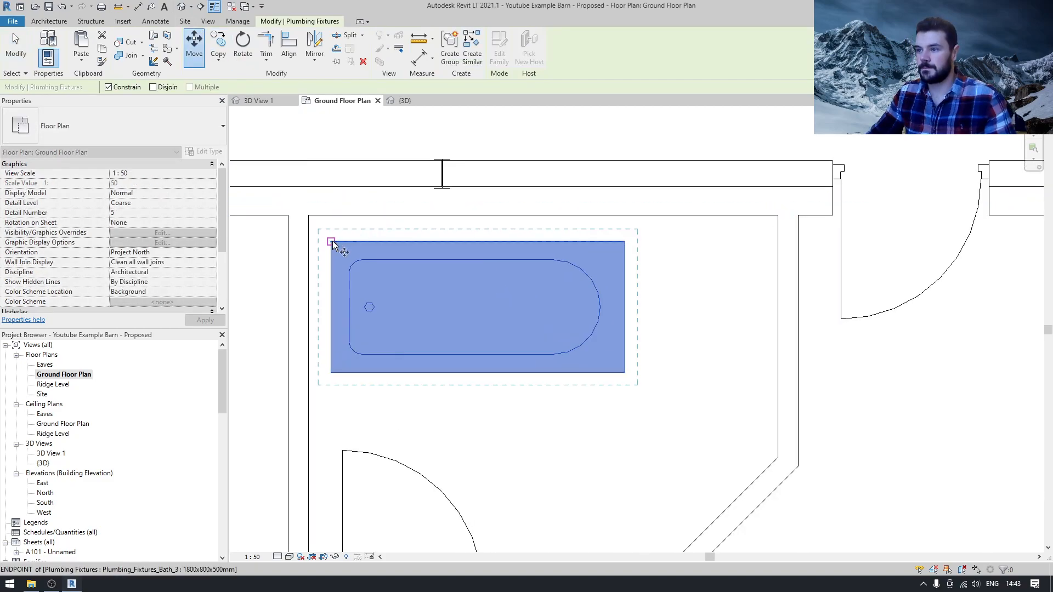
pyautogui.click(343, 212)
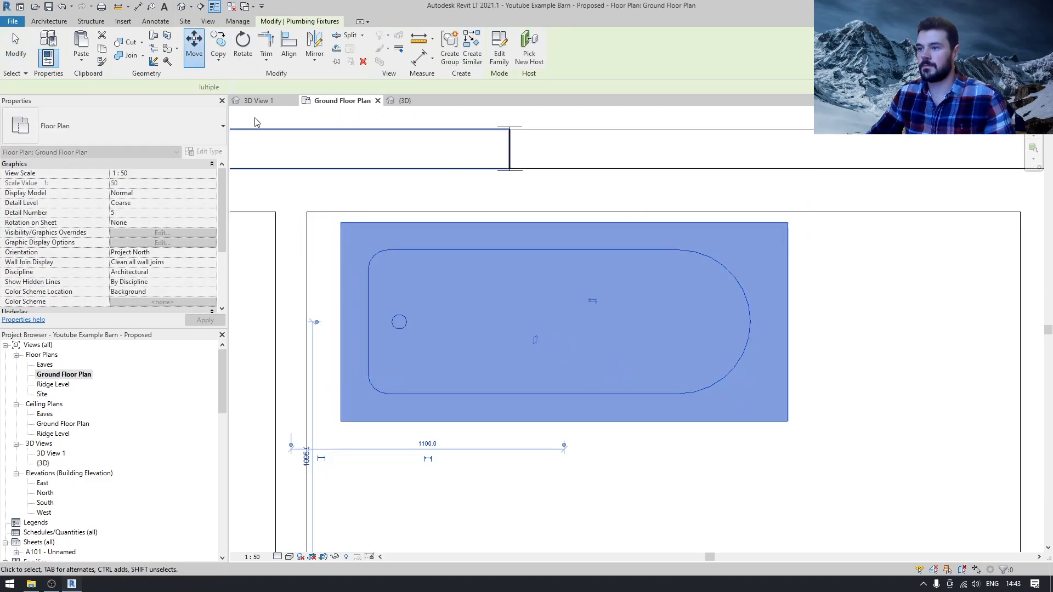
pyautogui.press('a')
pyautogui.press('l')
pyautogui.click(362, 213)
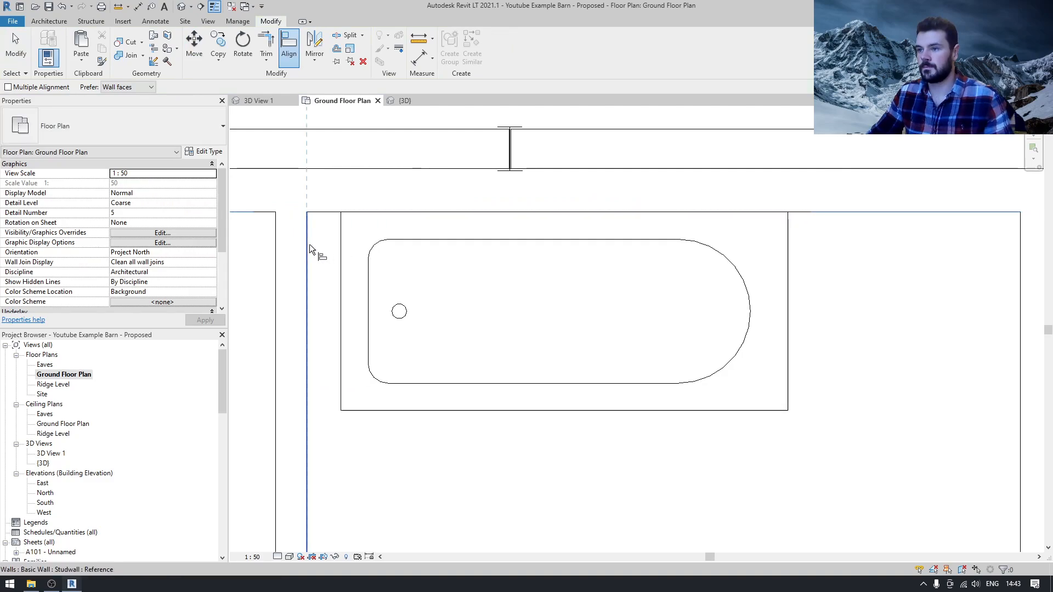
pyautogui.click(310, 246)
pyautogui.click(341, 249)
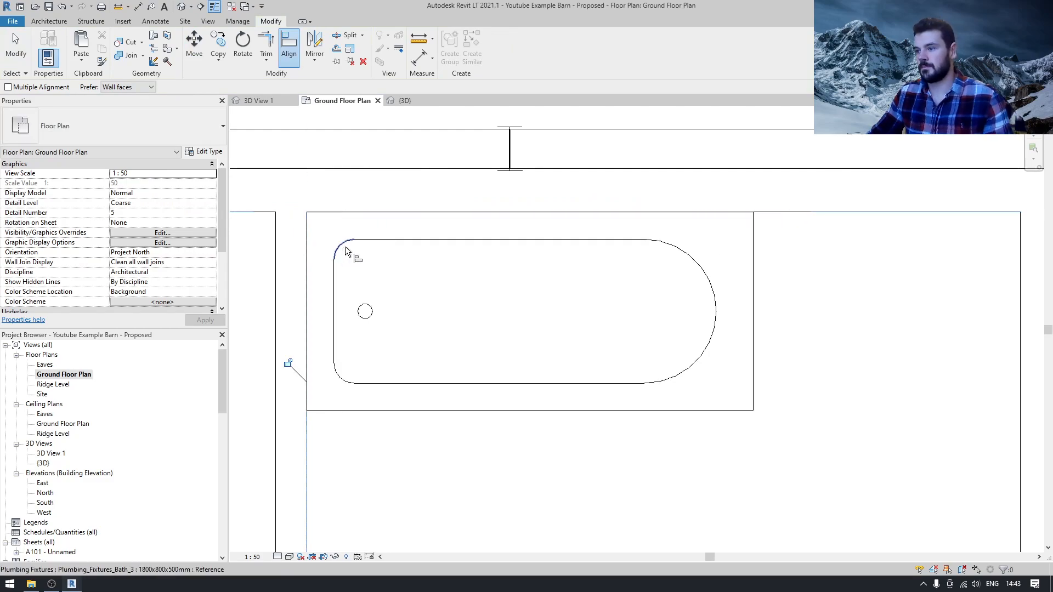
pyautogui.scroll(-5, 344, 248)
pyautogui.press('Escape')
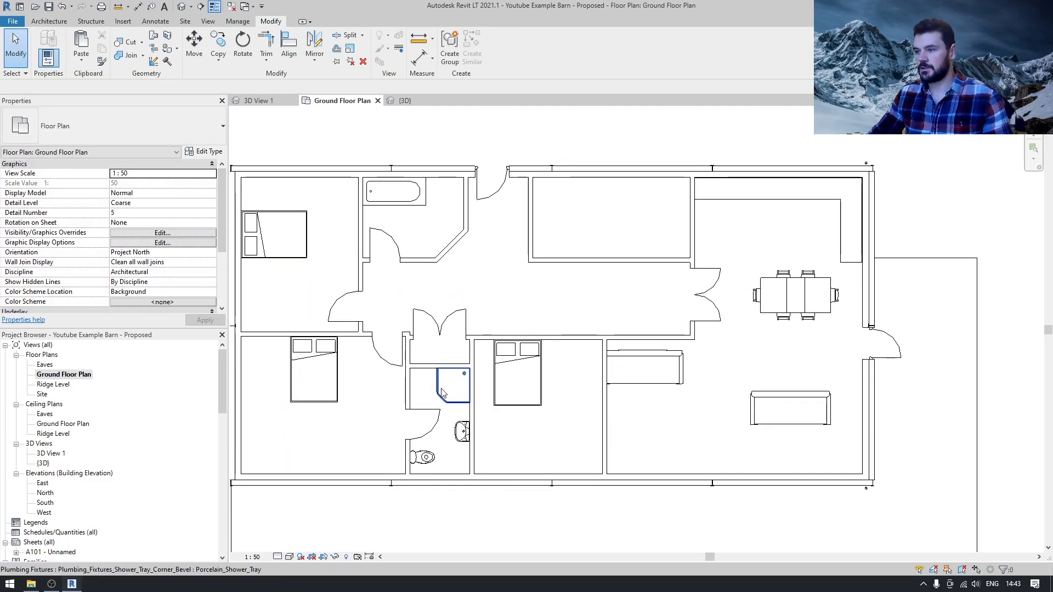
# Copy the en-suite's corner shower tray into the new bathroom beside its entrance-side wall
pyautogui.click(439, 384)
pyautogui.hotkey('ctrl', 'x')
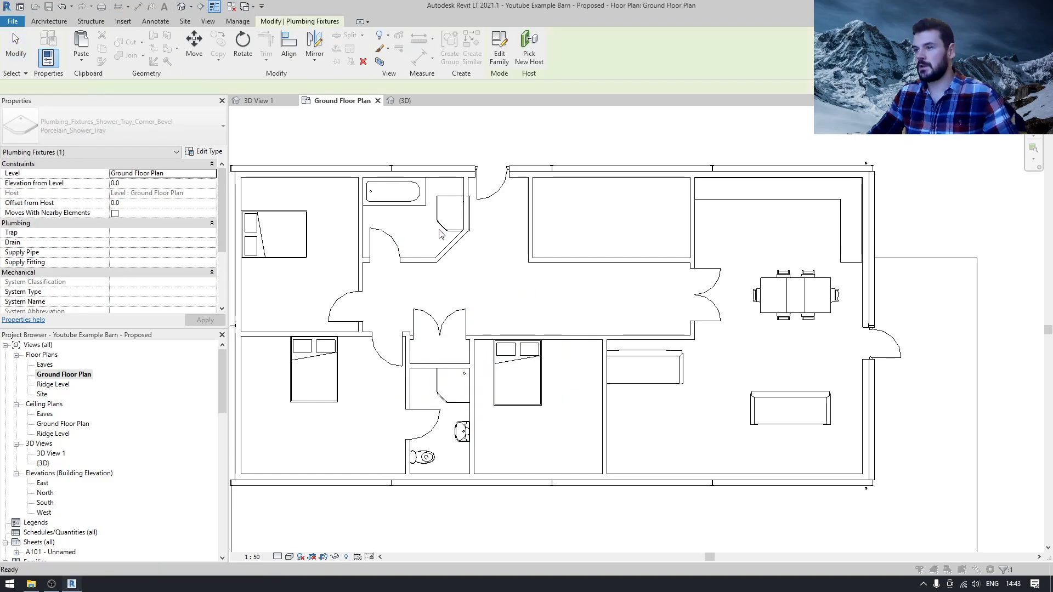
pyautogui.scroll(4, 439, 228)
pyautogui.hotkey('ctrl', 'v')
pyautogui.click(471, 194)
# Check the copied shower tray's type properties for size parameters
pyautogui.click(206, 153)
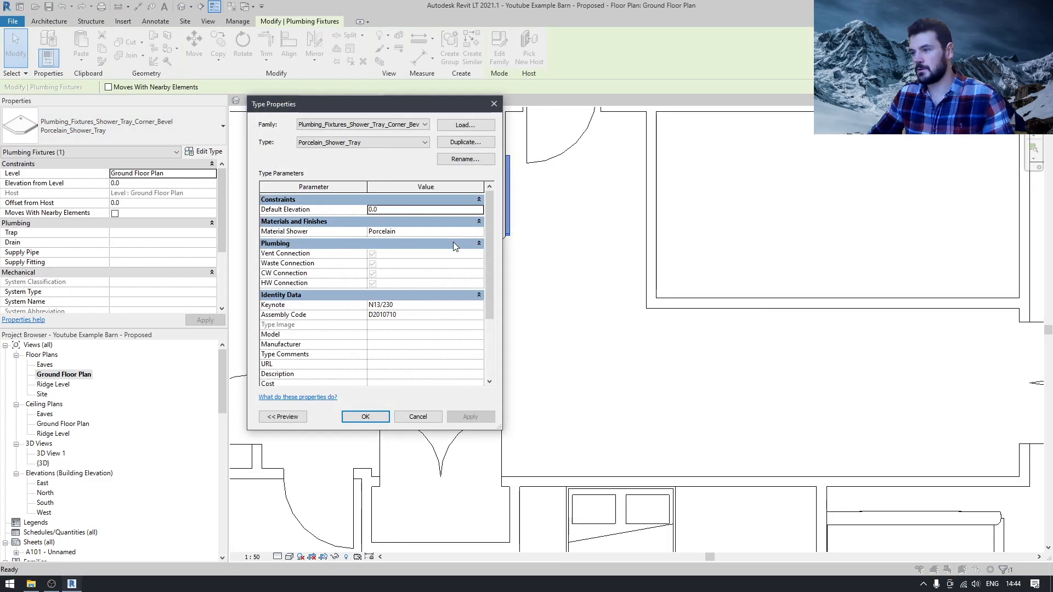
pyautogui.scroll(-3, 456, 244)
pyautogui.scroll(3, 394, 290)
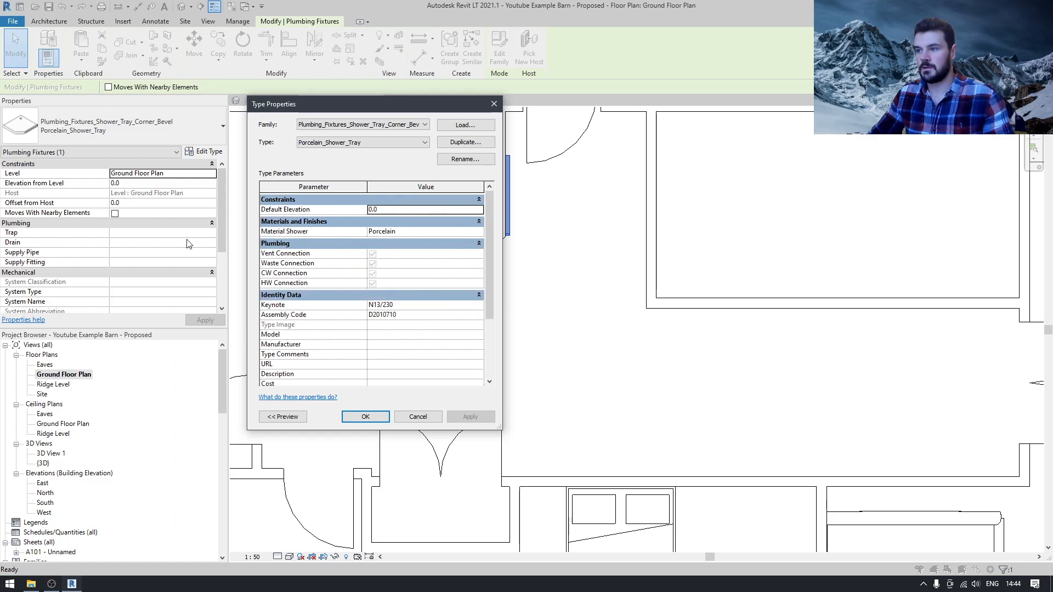
pyautogui.press('Escape')
pyautogui.scroll(-5, 178, 224)
pyautogui.scroll(5, 181, 221)
pyautogui.press('Escape')
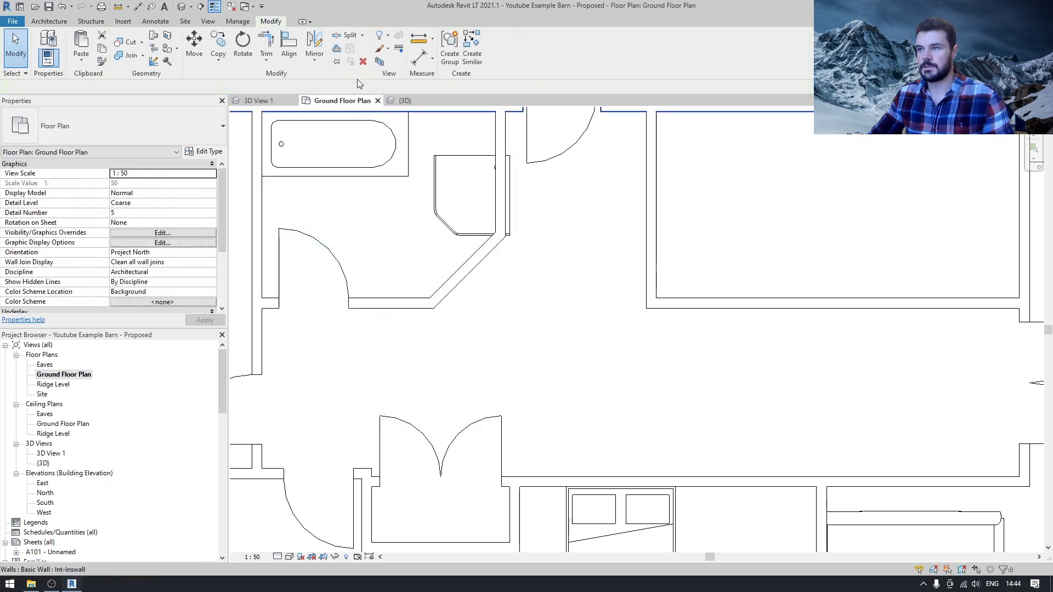
# Delete the copied shower tray from the bathroom and the original one from the en-suite
pyautogui.scroll(-3, 439, 216)
pyautogui.click(443, 211)
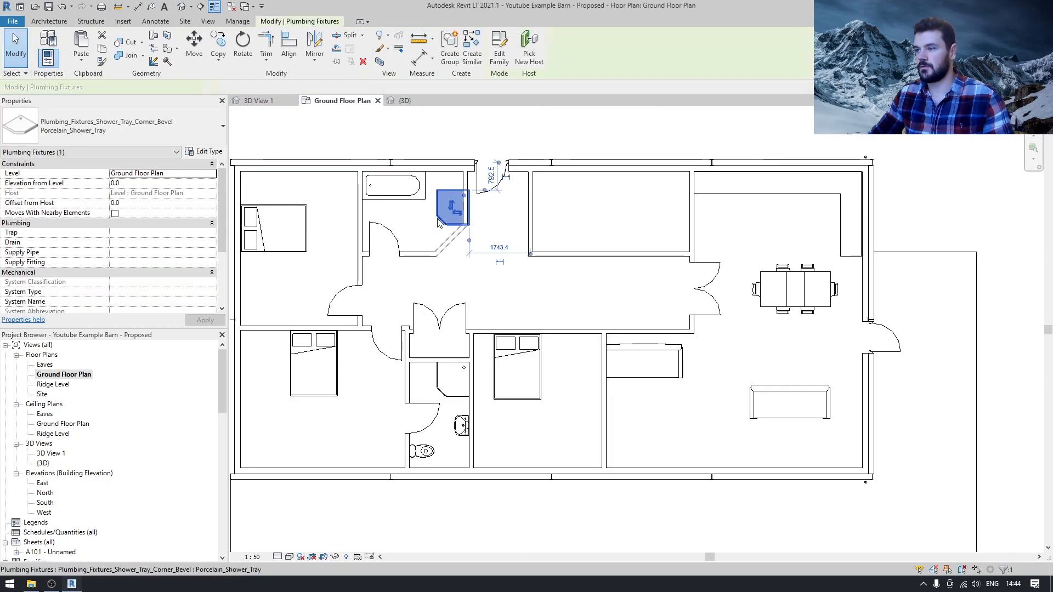
pyautogui.press('Delete')
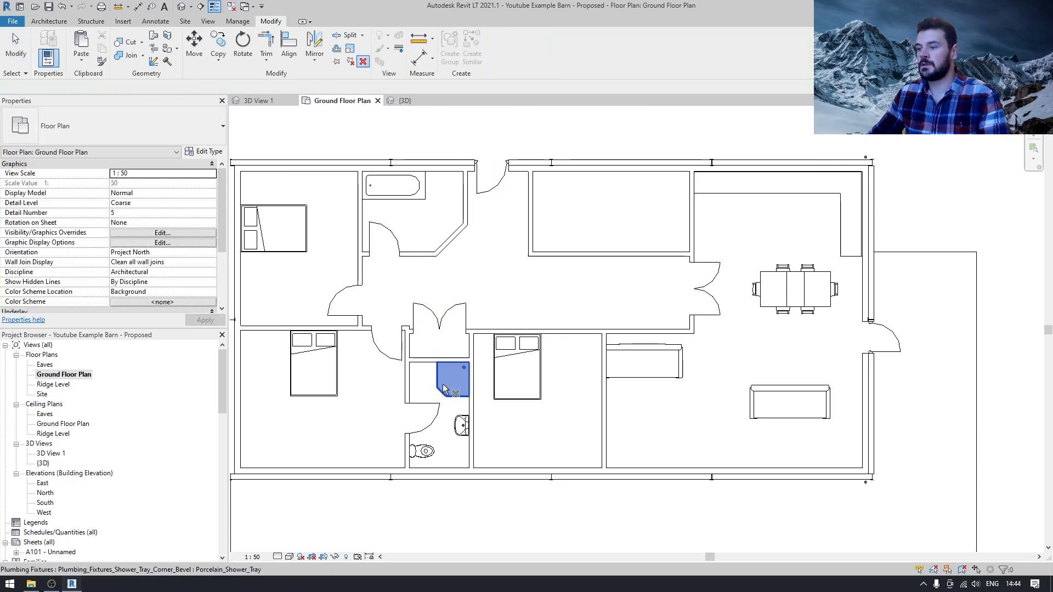
# Load the Plumbing_Fixtures_Shower_Tray_Square family from the library's Showers folder
pyautogui.click(123, 22)
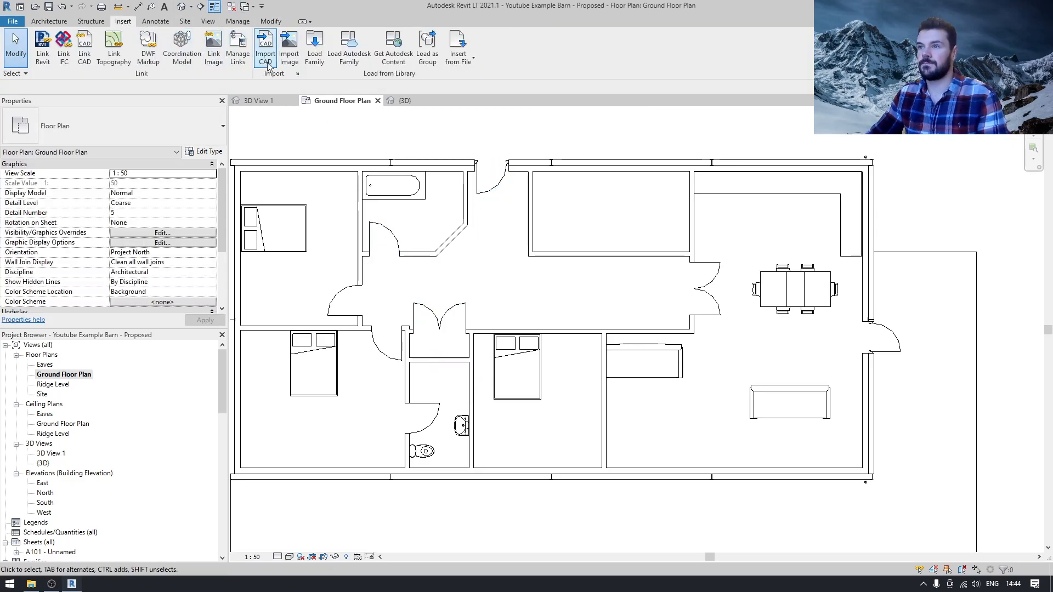
pyautogui.click(310, 52)
pyautogui.click(440, 196)
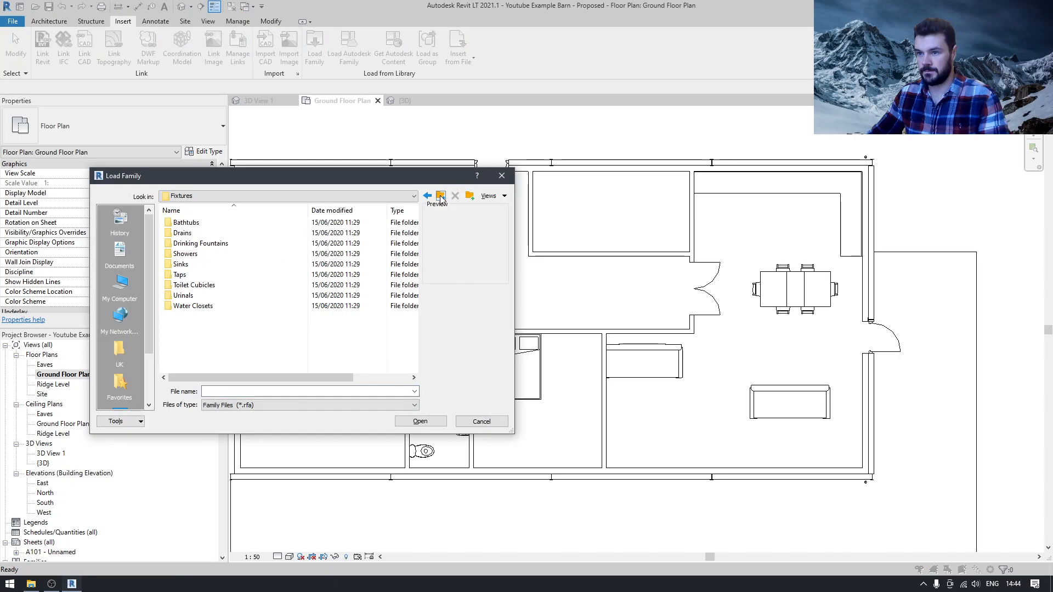
pyautogui.doubleClick(228, 256)
pyautogui.click(235, 233)
pyautogui.click(249, 254)
pyautogui.click(256, 264)
pyautogui.click(269, 306)
pyautogui.click(274, 285)
pyautogui.click(258, 295)
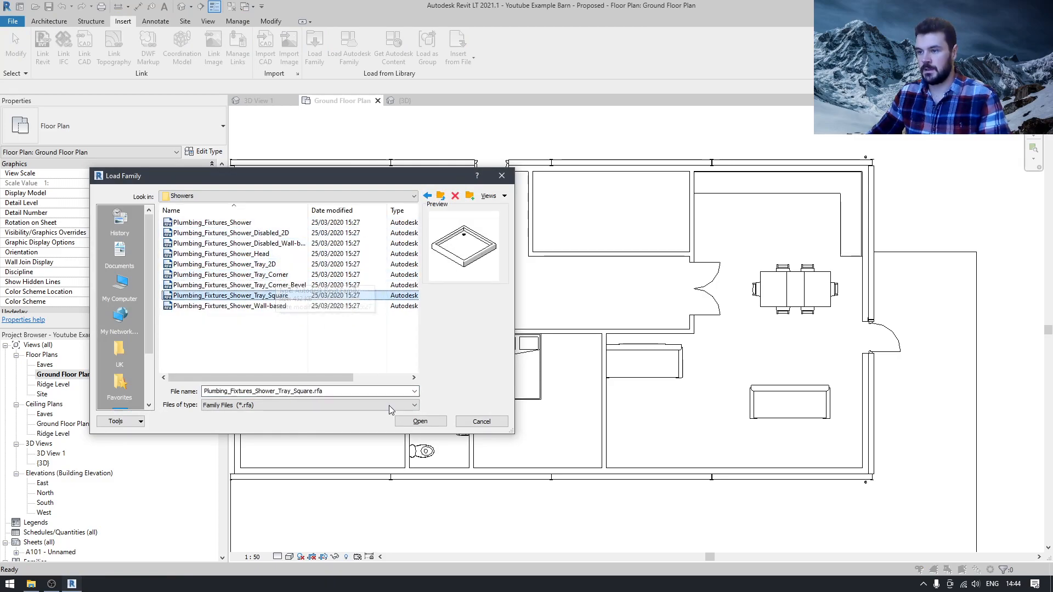
pyautogui.click(420, 422)
# Place the square shower tray in the en-suite, above the wash basin
pyautogui.click(49, 21)
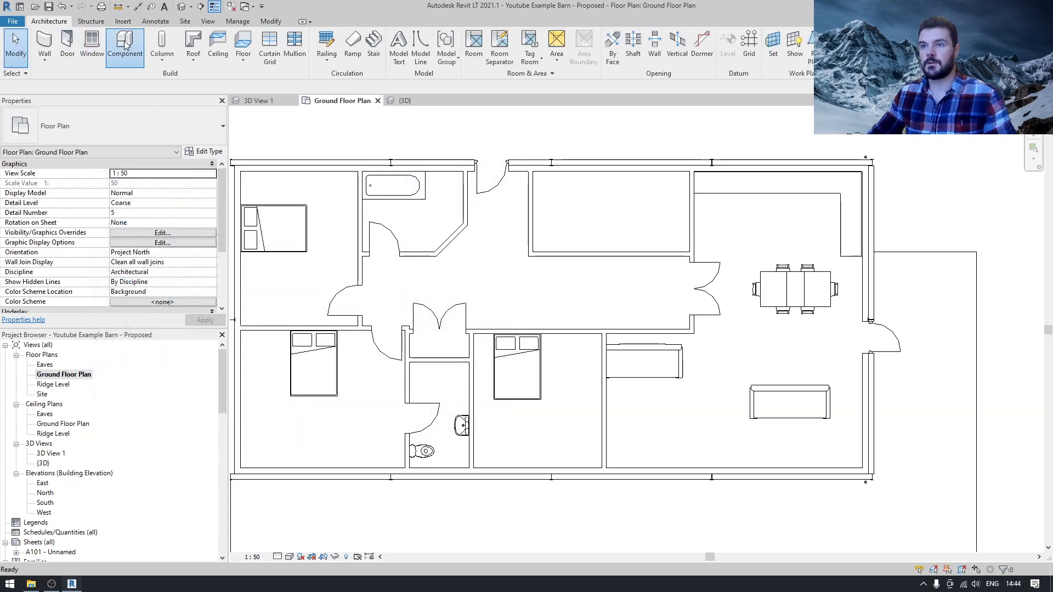
pyautogui.click(122, 44)
pyautogui.scroll(4, 463, 202)
pyautogui.scroll(-3, 408, 251)
pyautogui.click(412, 397)
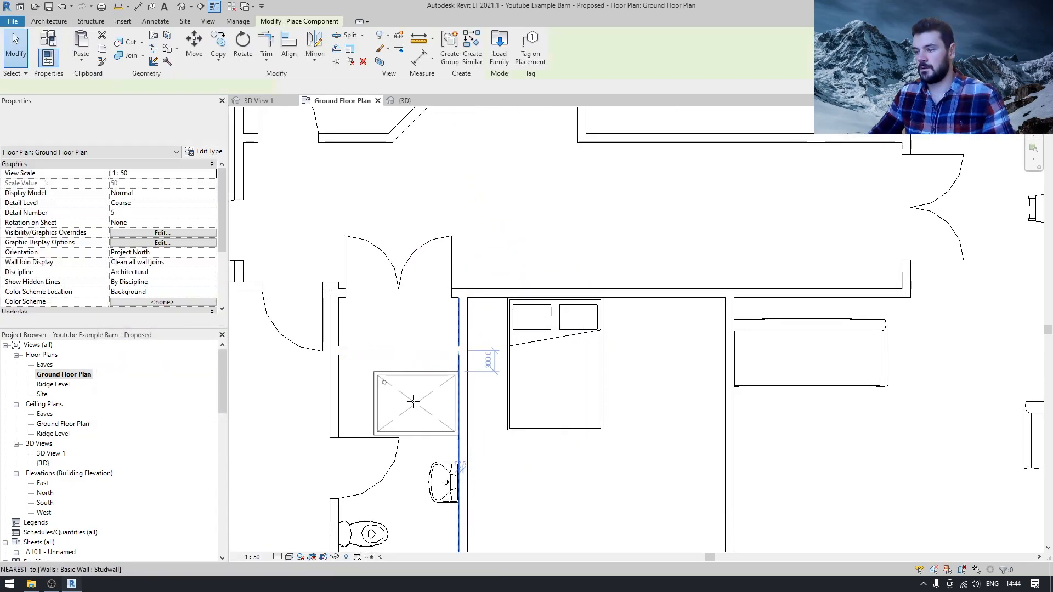
pyautogui.press('Escape')
pyautogui.press('Escape')
# Change the en-suite shower tray's type to 900x900mm
pyautogui.click(413, 389)
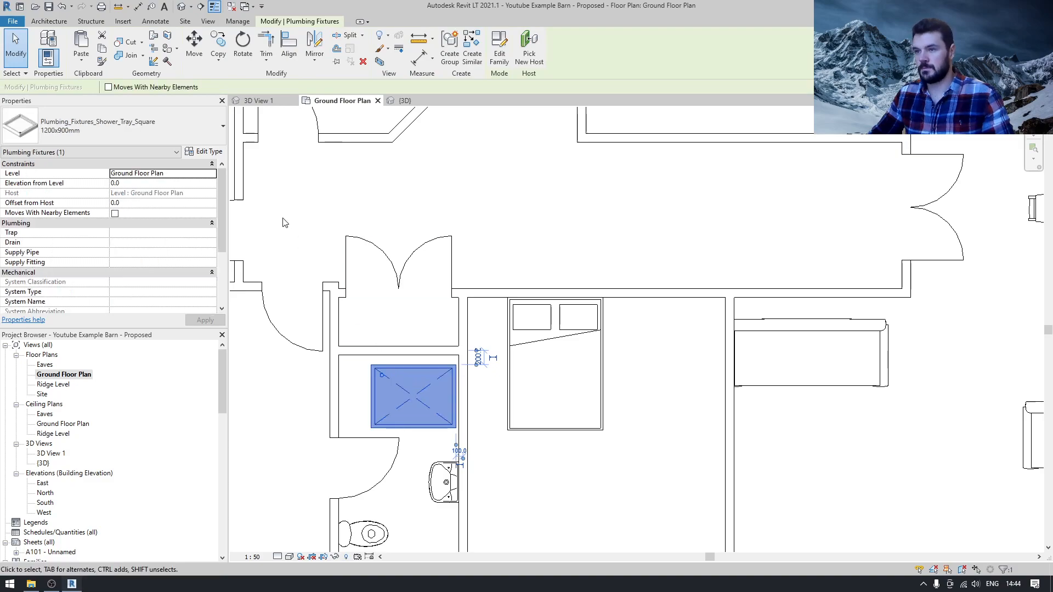
pyautogui.click(203, 152)
pyautogui.press('Escape')
pyautogui.click(153, 131)
pyautogui.click(110, 268)
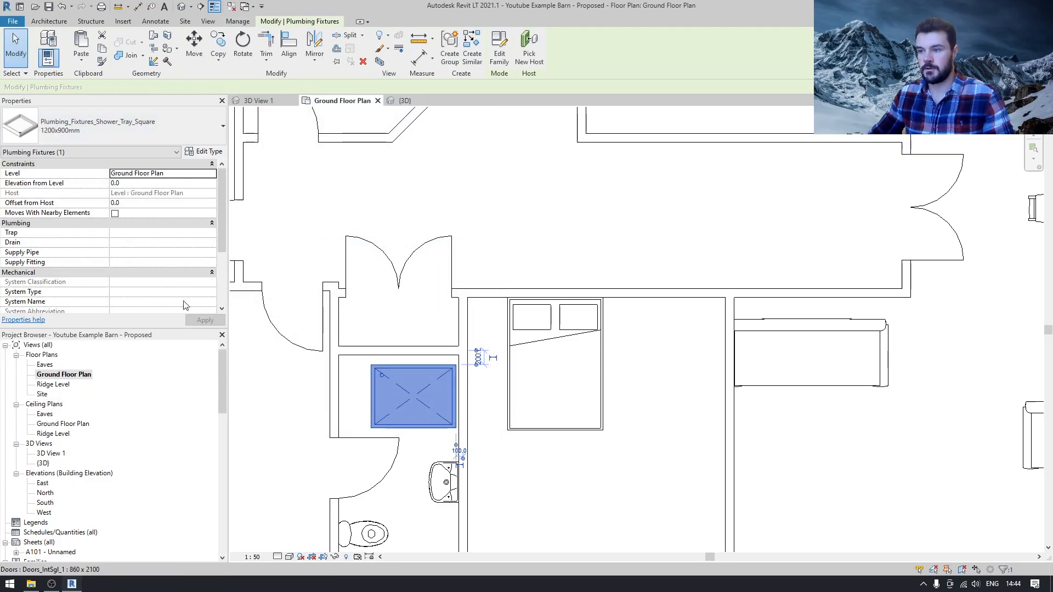
# Rotate the shower tray 90° clockwise and move it into the en-suite's upper-right corner
pyautogui.click(453, 384)
pyautogui.scroll(2, 454, 384)
pyautogui.click(243, 45)
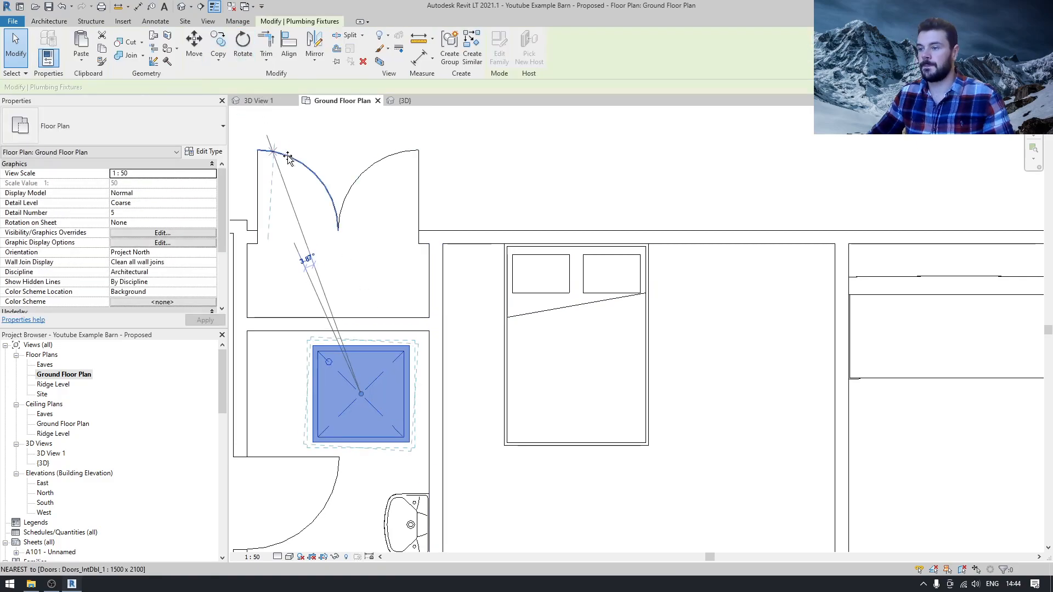
pyautogui.click(277, 155)
pyautogui.write('90')
pyautogui.press('Return')
pyautogui.press('Escape')
pyautogui.moveTo(359, 355); pyautogui.dragTo(390, 337)
pyautogui.press('Escape')
# Copy the en-suite's 900x900mm shower tray into the bathroom's upper-right corner by the entrance-side wall
pyautogui.scroll(-4, 391, 296)
pyautogui.middleClick(378, 307)
pyautogui.middleClick(379, 307)
pyautogui.scroll(-1, 373, 315)
pyautogui.scroll(10, 494, 318)
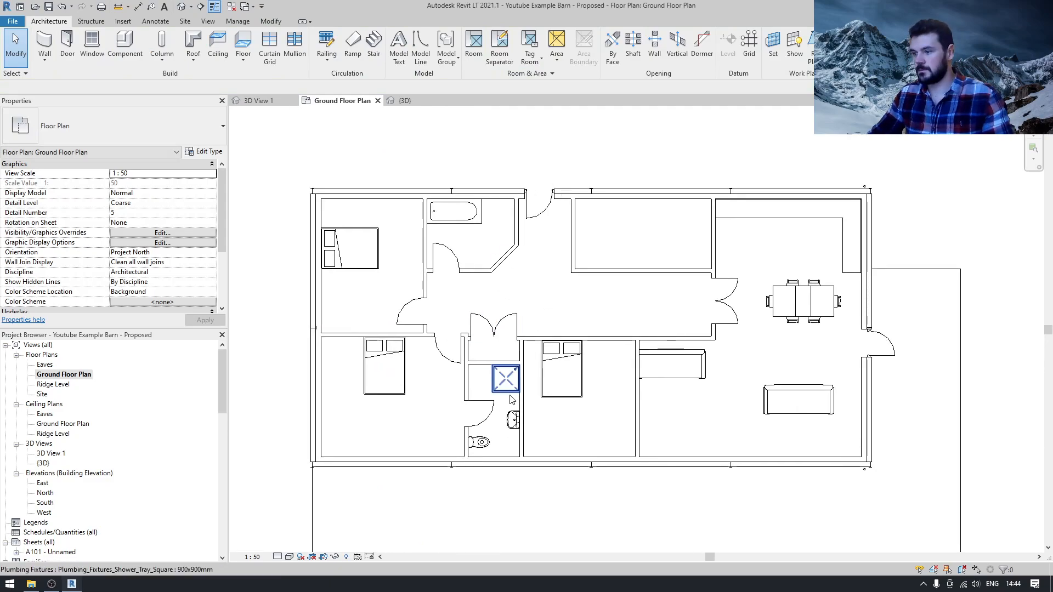
pyautogui.click(505, 385)
pyautogui.scroll(6, 494, 285)
pyautogui.press('Escape')
pyautogui.click(500, 276)
# Enlarge the bathroom by increasing its corridor wall's distance from the outer wall and moving the angled wall outwards
pyautogui.scroll(-2, 494, 334)
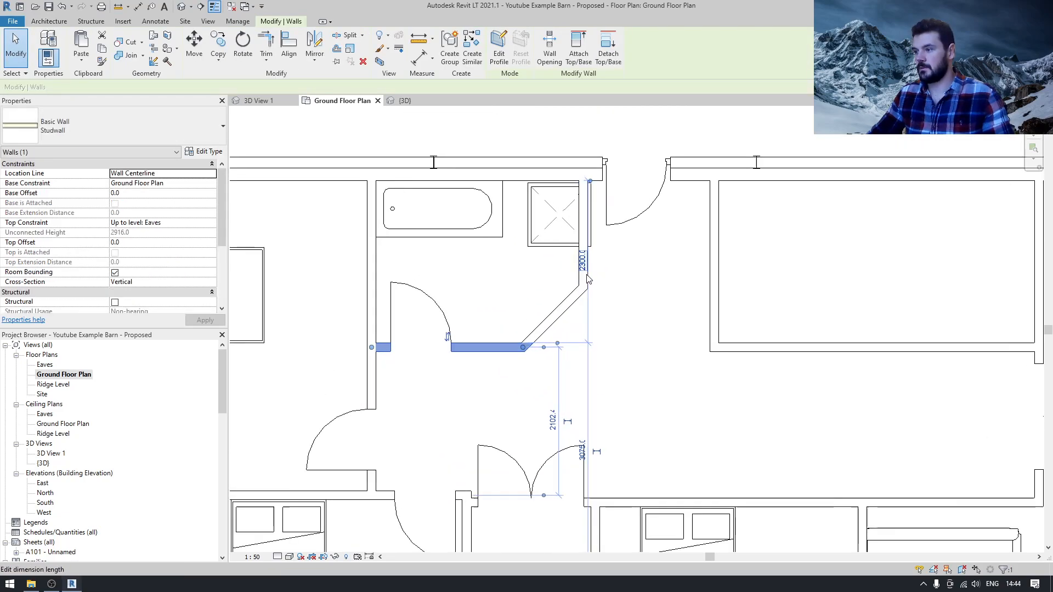
pyautogui.write('00')
pyautogui.press('Return')
pyautogui.click(524, 259)
pyautogui.moveTo(542, 241); pyautogui.dragTo(529, 257, button='middle')
pyautogui.click(542, 327)
pyautogui.moveTo(541, 327); pyautogui.dragTo(571, 343)
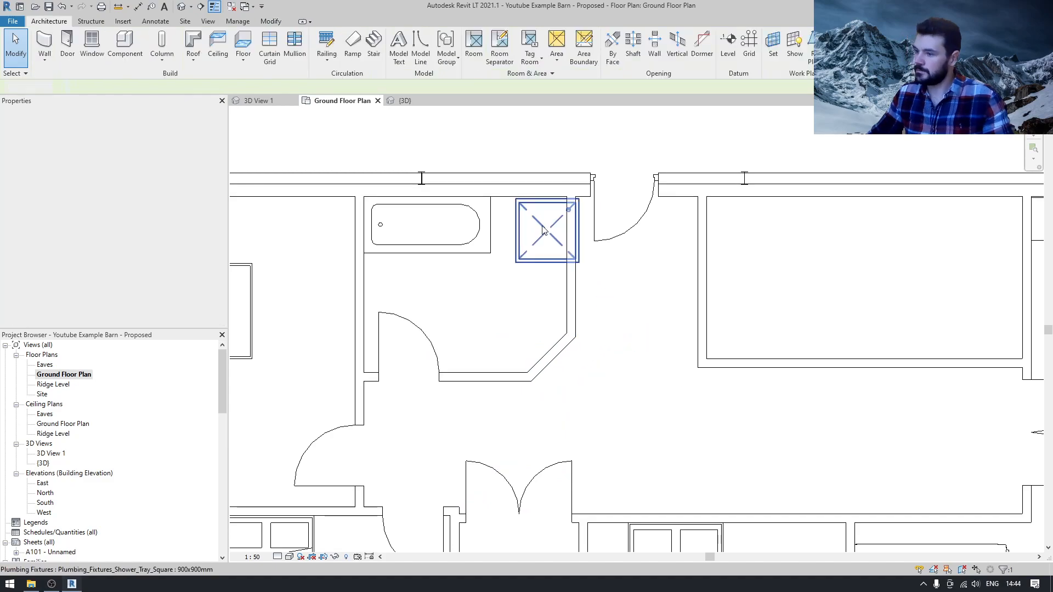
# Park the bathroom's shower tray in the adjoining bedroom and pull the bath off the outer wall
pyautogui.click(525, 265)
pyautogui.moveTo(525, 265); pyautogui.dragTo(289, 331)
pyautogui.click(467, 253)
pyautogui.moveTo(437, 240); pyautogui.dragTo(469, 301)
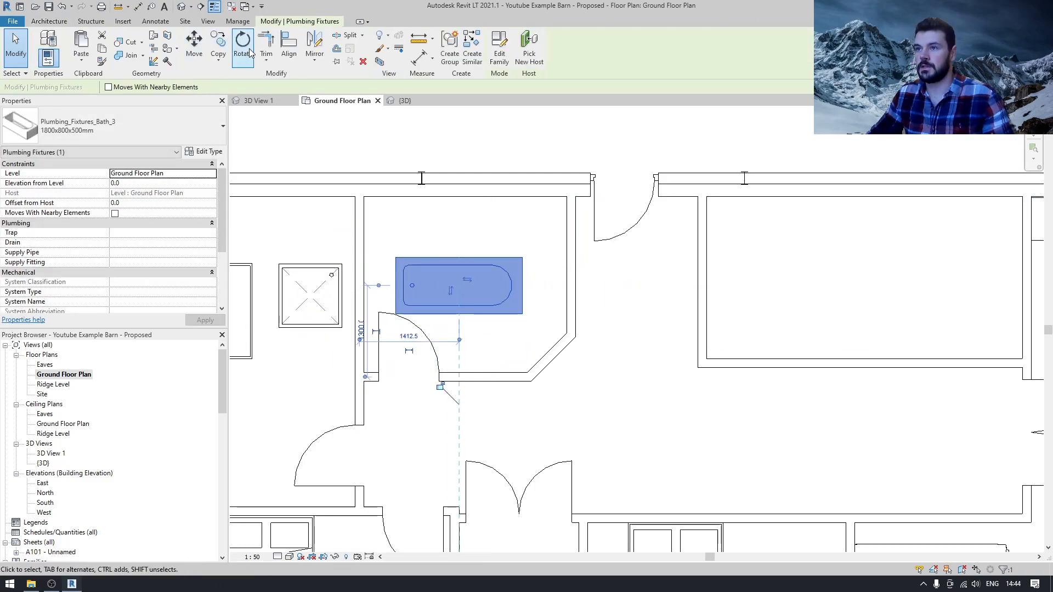
# Turn the bath 90° so it stands upright in plan and shift it towards the entrance-side wall
pyautogui.press('space')
pyautogui.click(387, 247)
pyautogui.moveTo(485, 263); pyautogui.dragTo(548, 247)
pyautogui.press('m')
pyautogui.press('v')
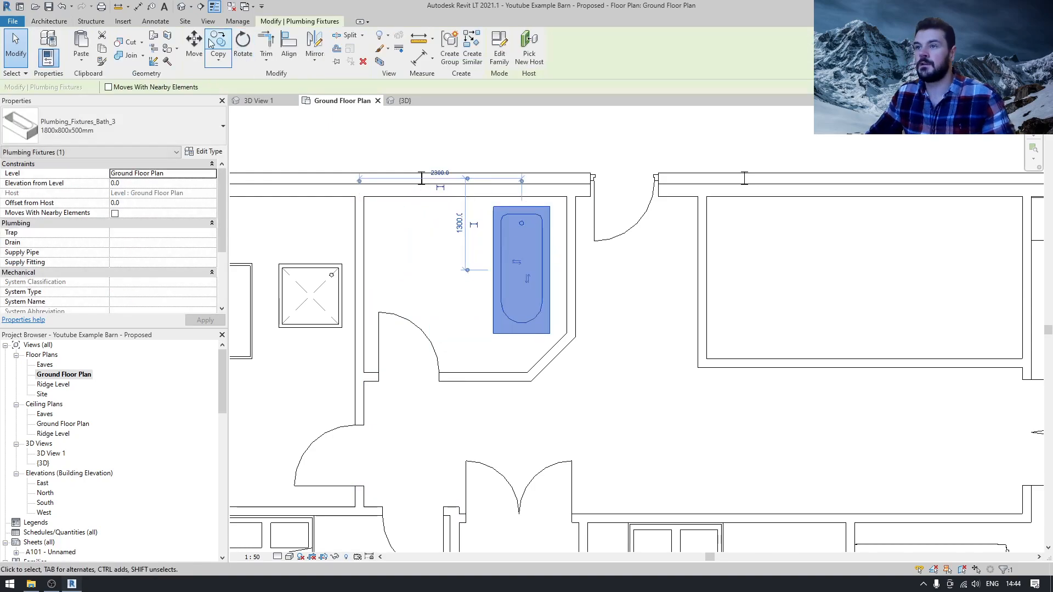
pyautogui.scroll(3, 550, 209)
pyautogui.scroll(2, 579, 192)
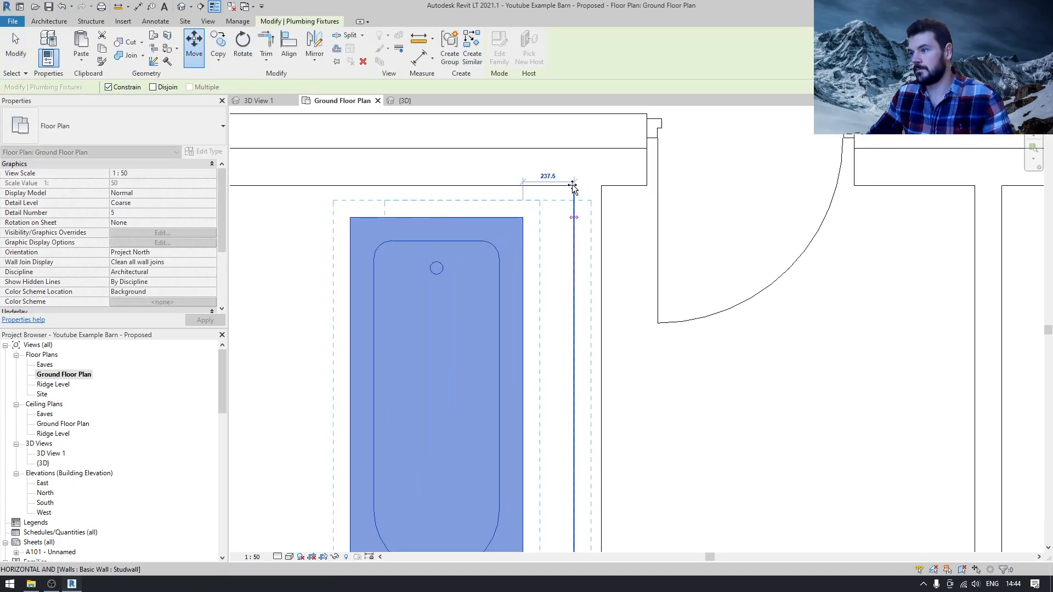
pyautogui.click(535, 222)
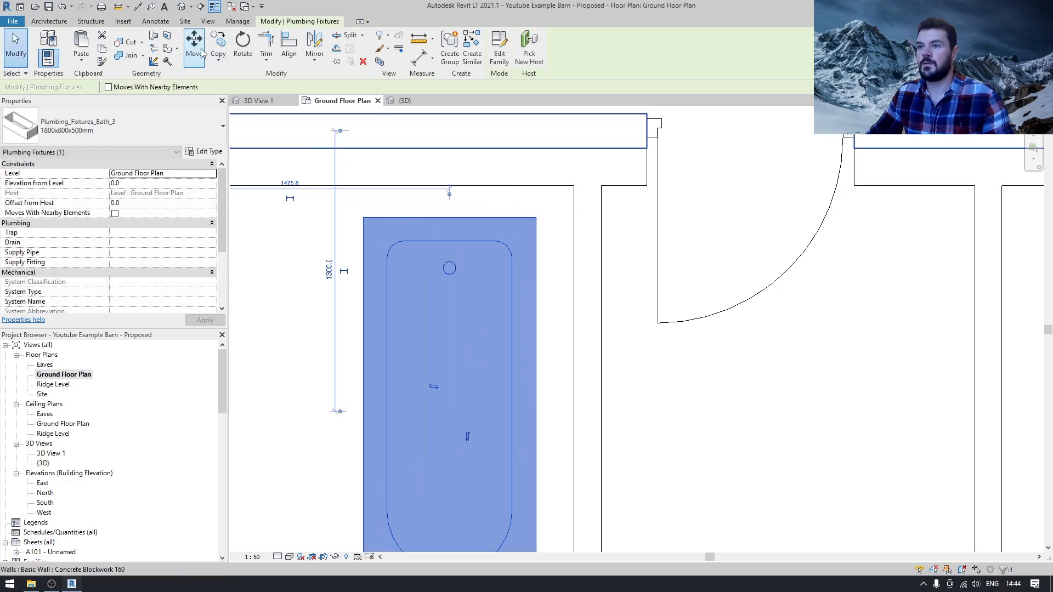
# With Constrain off, move the bath by its upper-right corner into the corner of the outer wall and entrance-side wall
pyautogui.click(195, 51)
pyautogui.click(109, 88)
pyautogui.click(535, 218)
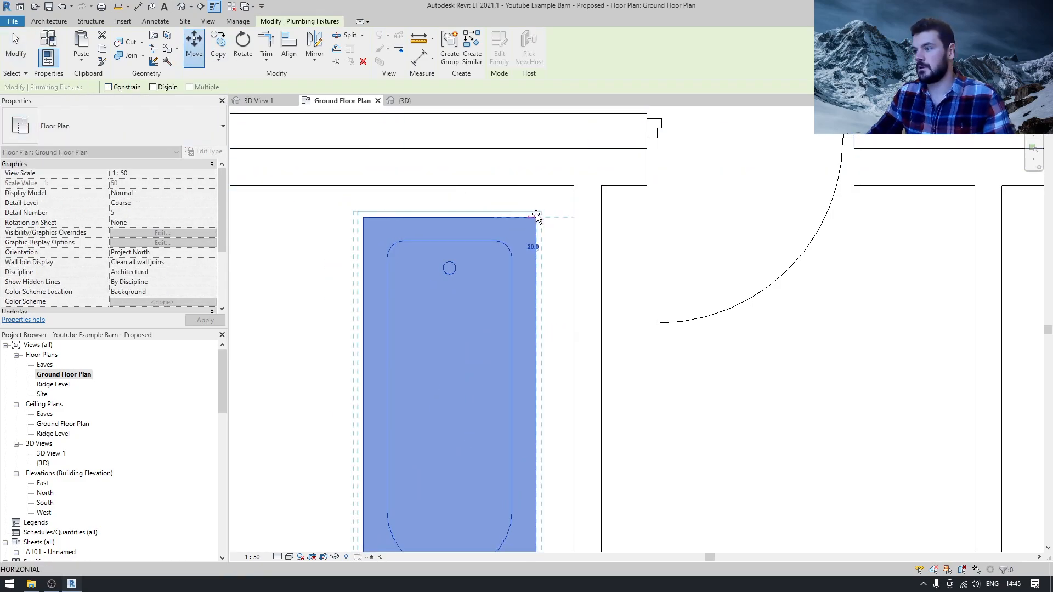
pyautogui.scroll(1, 575, 188)
pyautogui.click(574, 188)
pyautogui.scroll(-4, 574, 188)
pyautogui.press('Escape')
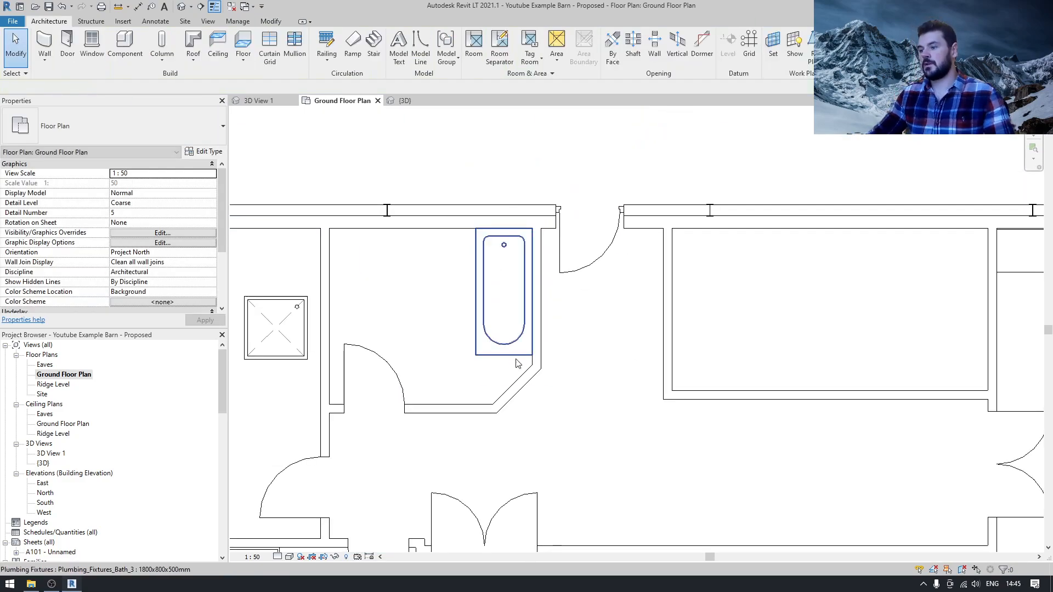
pyautogui.click(518, 384)
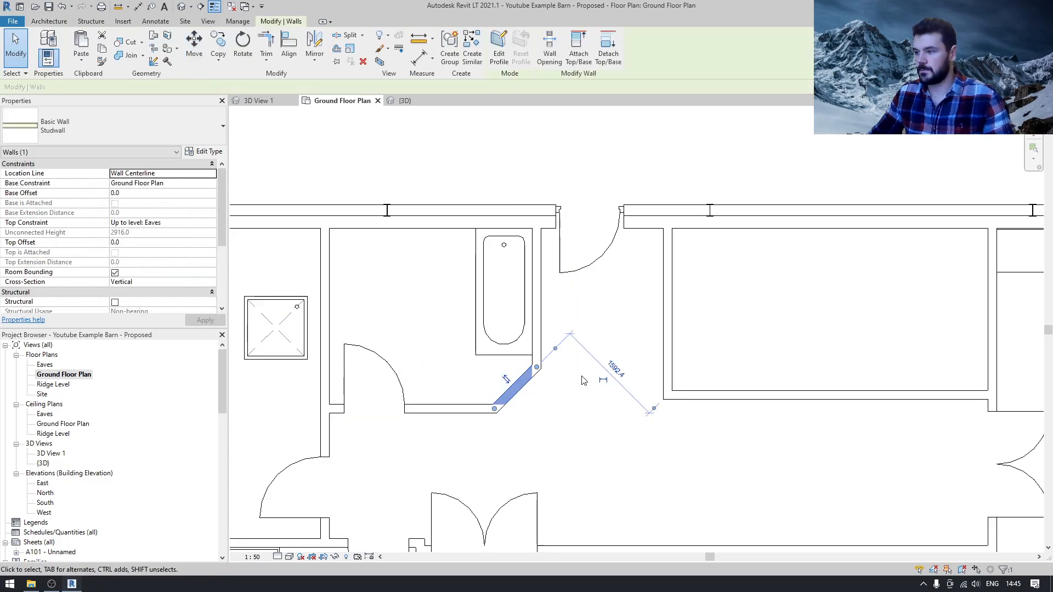
pyautogui.press('Escape')
# Rotate the parked shower tray 90° and move it into the bathroom's upper-left corner
pyautogui.scroll(1, 525, 396)
pyautogui.moveTo(299, 317); pyautogui.dragTo(463, 315, button='middle')
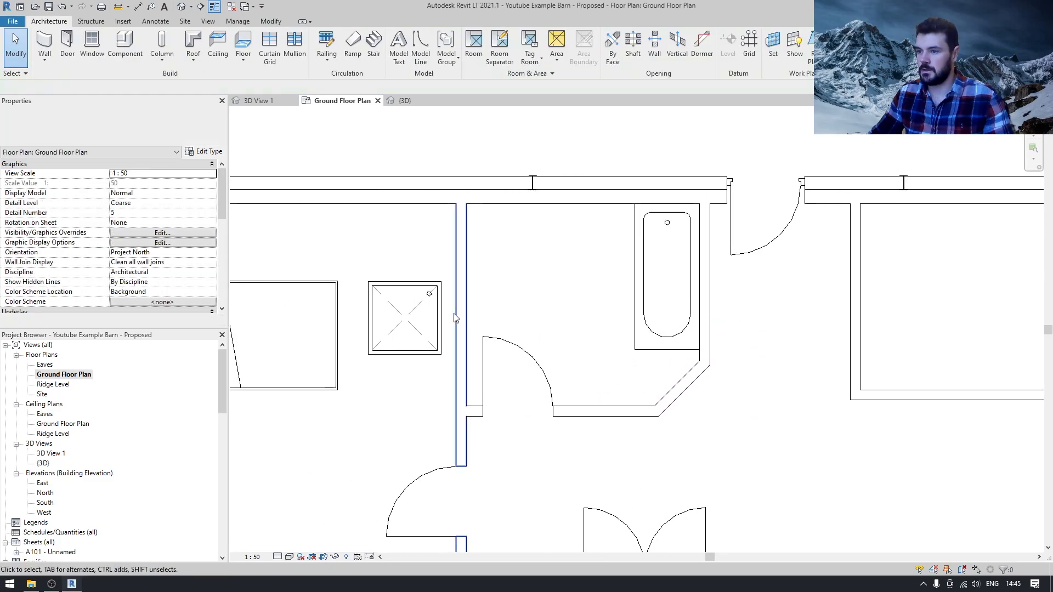
pyautogui.click(417, 307)
pyautogui.press('r')
pyautogui.press('o')
pyautogui.click(372, 143)
pyautogui.write('9')
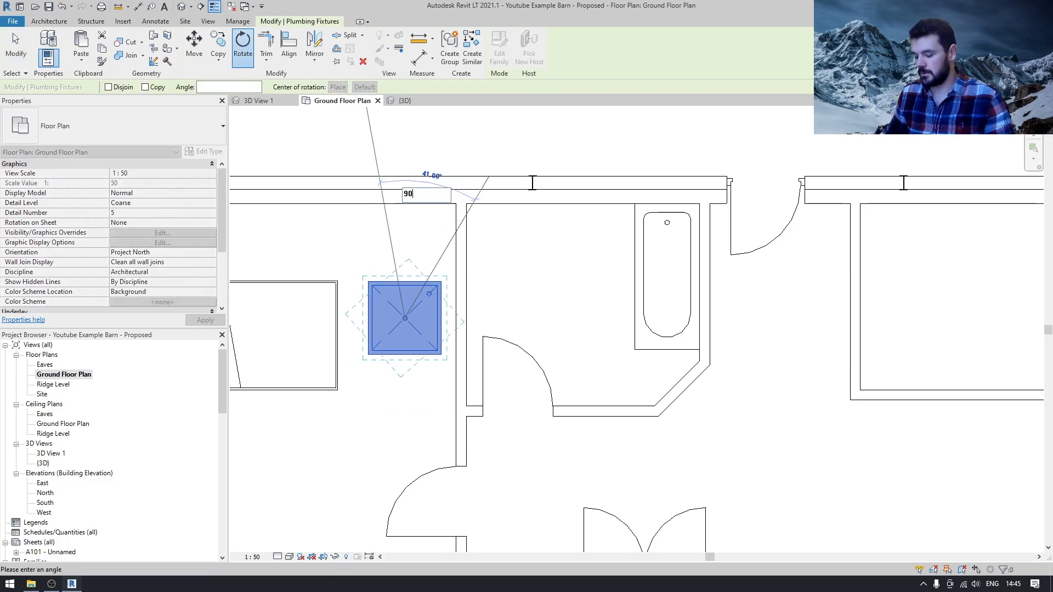
pyautogui.write('0')
pyautogui.press('Return')
pyautogui.press('Escape')
pyautogui.moveTo(378, 290); pyautogui.dragTo(478, 212)
pyautogui.press('Escape')
# Copy the en-suite's wash basin into the bathroom between the shower tray and the bath
pyautogui.scroll(-3, 417, 203)
pyautogui.click(556, 494)
pyautogui.hotkey('ctrl', 'c')
pyautogui.hotkey('ctrl', 'v')
pyautogui.scroll(2, 525, 254)
pyautogui.click(508, 216)
# Rotate the copied wash basin to back onto the outer wall and set it against that wall between shower and bath
pyautogui.press('r')
pyautogui.press('o')
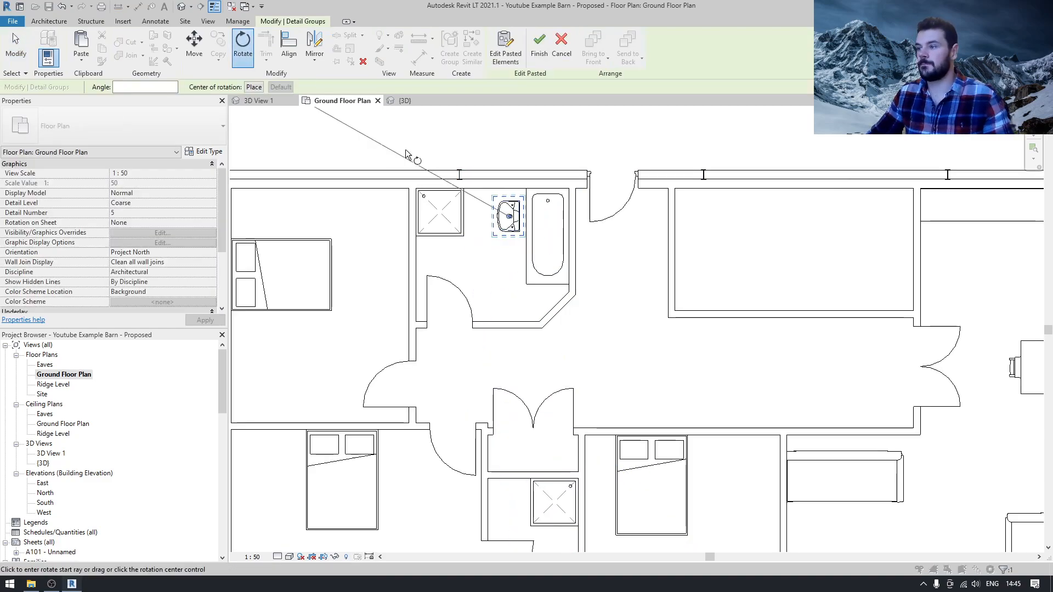
pyautogui.click(384, 134)
pyautogui.press('Return')
pyautogui.click(384, 214)
pyautogui.scroll(2, 529, 201)
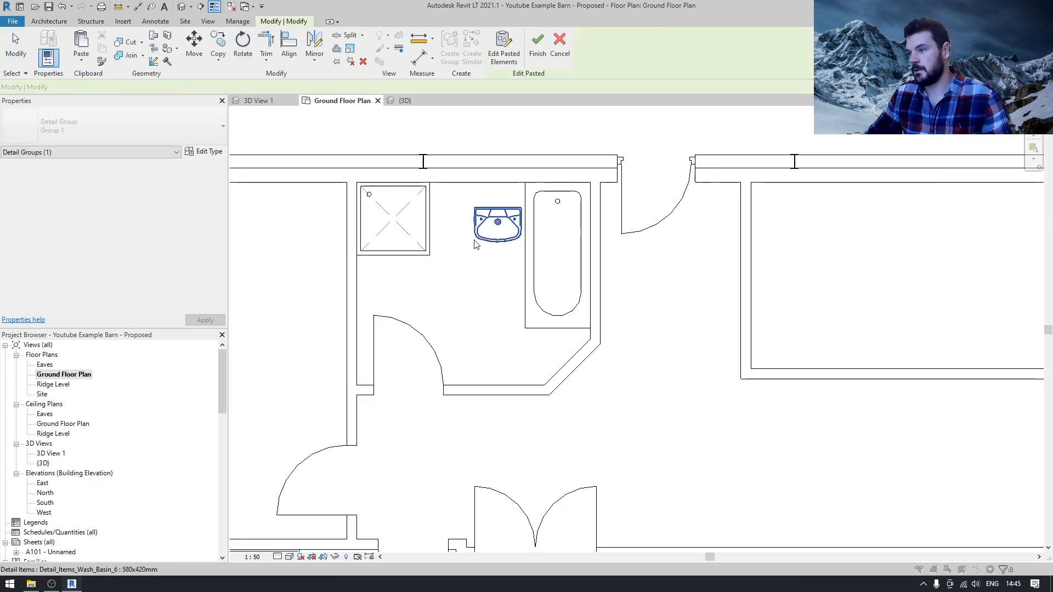
pyautogui.click(500, 228)
pyautogui.moveTo(499, 228); pyautogui.dragTo(475, 202)
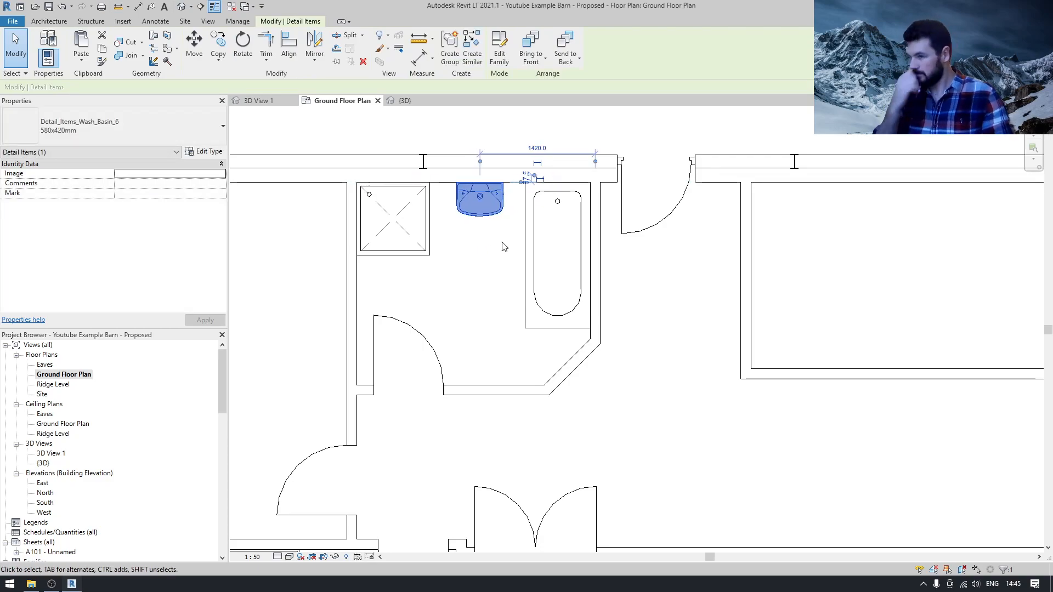
pyautogui.press('Escape')
# Move the bathroom door closer to the bedroom-side wall by editing its distance
pyautogui.click(411, 319)
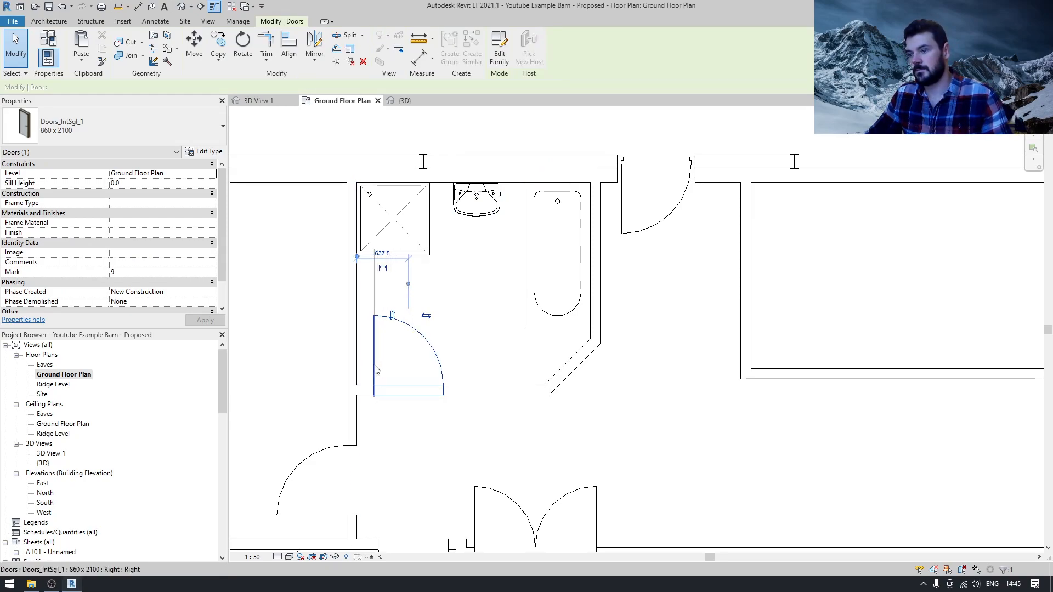
pyautogui.scroll(3, 372, 257)
pyautogui.click(367, 260)
pyautogui.press('Escape')
pyautogui.press('Escape')
pyautogui.scroll(-3, 538, 269)
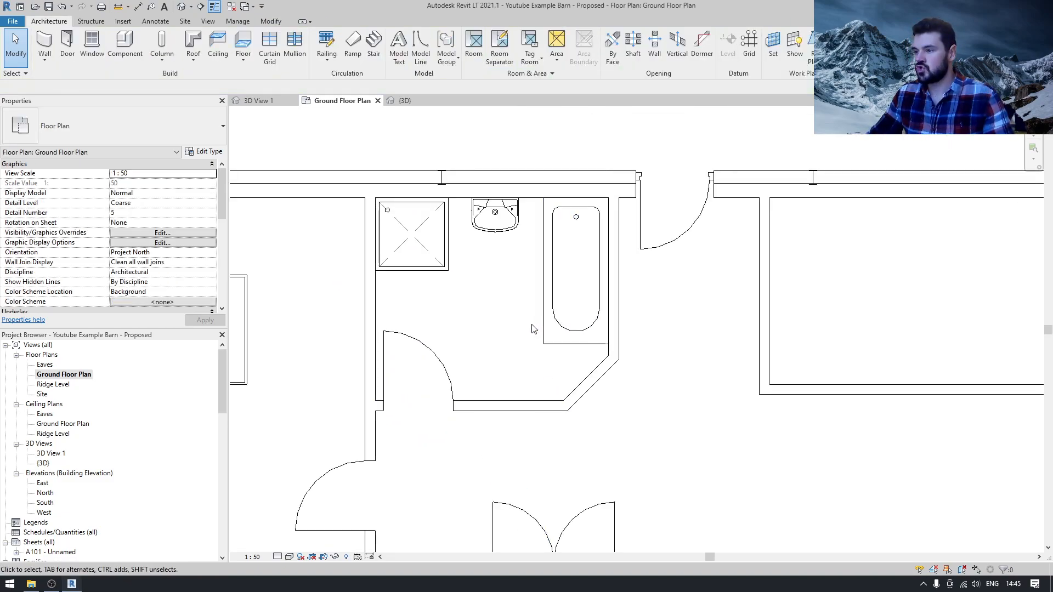
# Copy the en-suite's toilet into the bathroom between the door and the bath
pyautogui.scroll(-4, 429, 243)
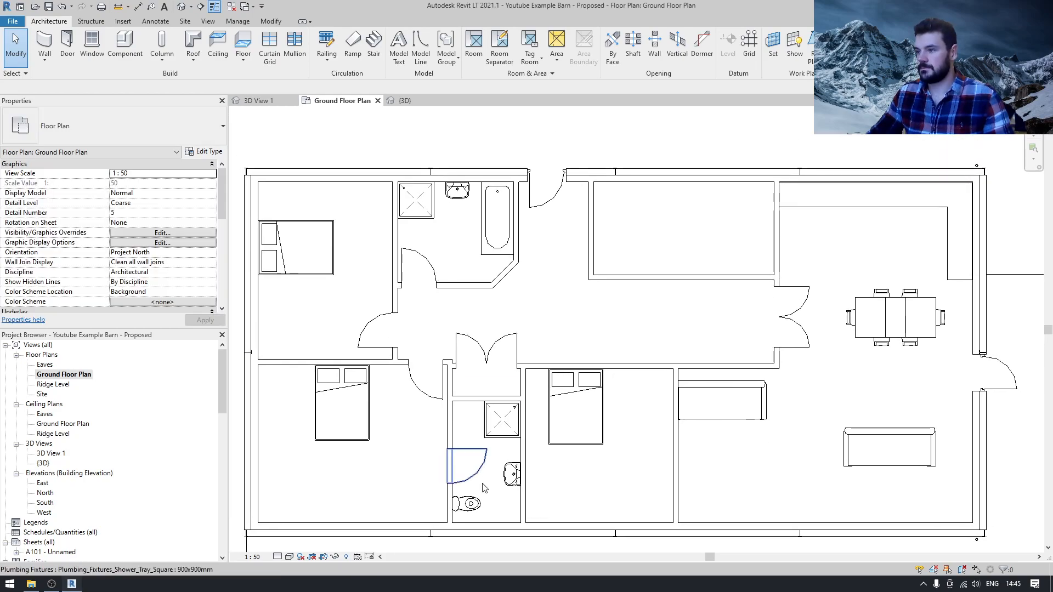
pyautogui.click(476, 471)
pyautogui.click(470, 504)
pyautogui.hotkey('ctrl', 'c')
pyautogui.hotkey('ctrl', 'v')
pyautogui.click(467, 252)
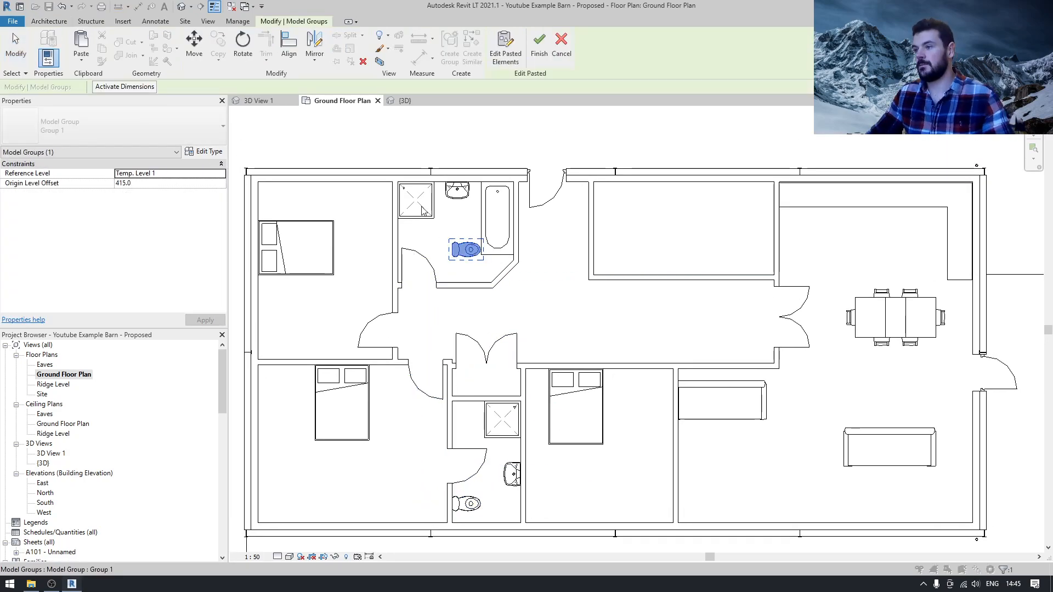
# Rotate the copied toilet 90° and move it back against the bathroom's corridor wall
pyautogui.click(243, 46)
pyautogui.click(417, 154)
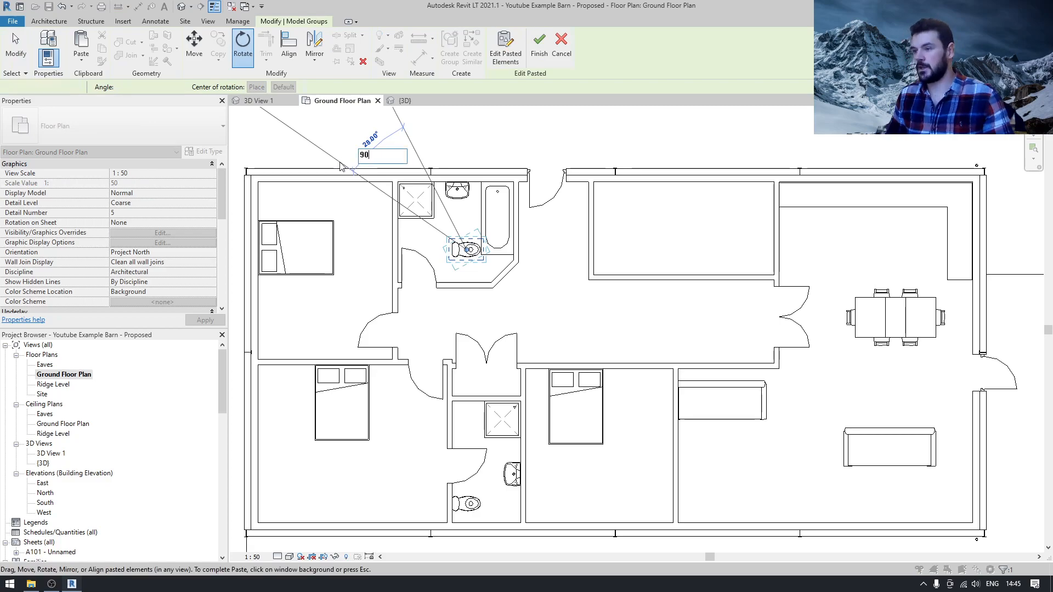
pyautogui.press('Return')
pyautogui.scroll(3, 475, 281)
pyautogui.click(479, 257)
pyautogui.moveTo(472, 251); pyautogui.dragTo(470, 283)
pyautogui.click(516, 310)
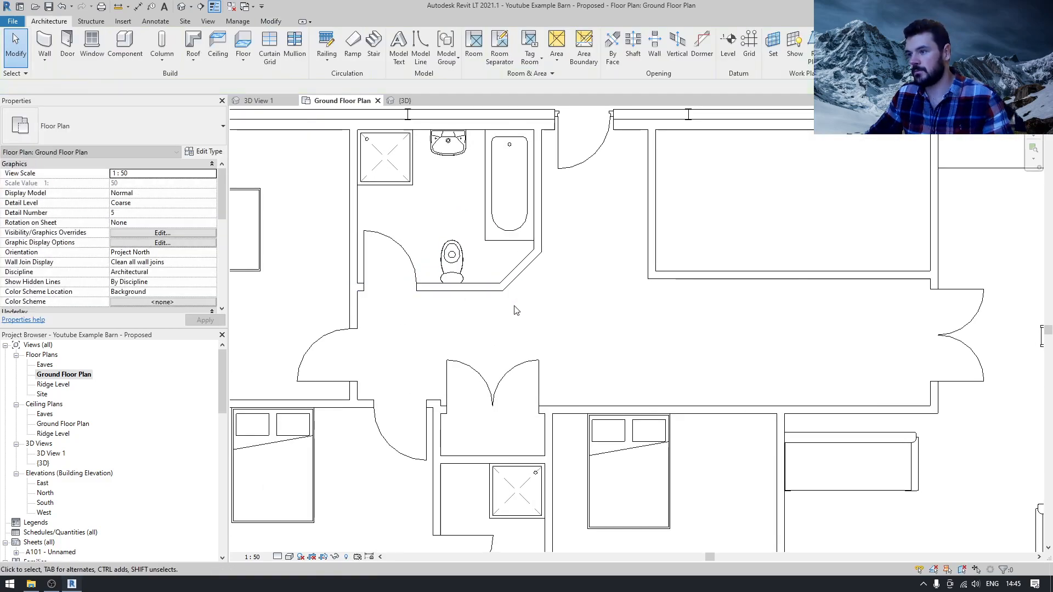
# Move the toilet into the bathroom's lower-left corner and the door 1000 mm from the bedroom-side wall
pyautogui.moveTo(525, 315); pyautogui.dragTo(527, 378, button='middle')
pyautogui.moveTo(427, 341); pyautogui.dragTo(401, 338)
pyautogui.press('Escape')
pyautogui.press('Escape')
# Undo the toilet's move into the bathroom's lower-left corner
pyautogui.click(445, 310)
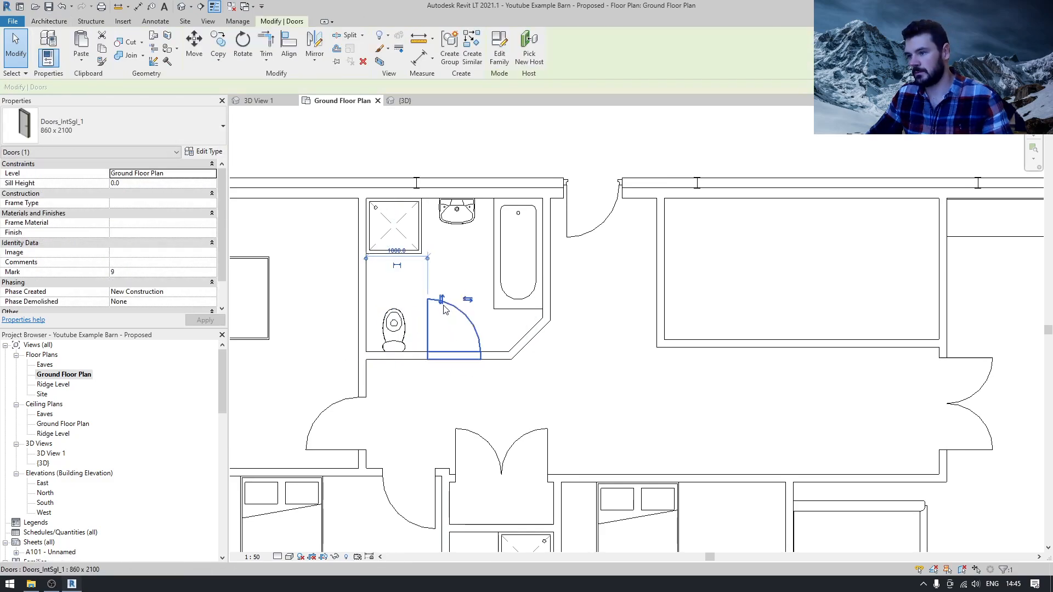
pyautogui.press('Escape')
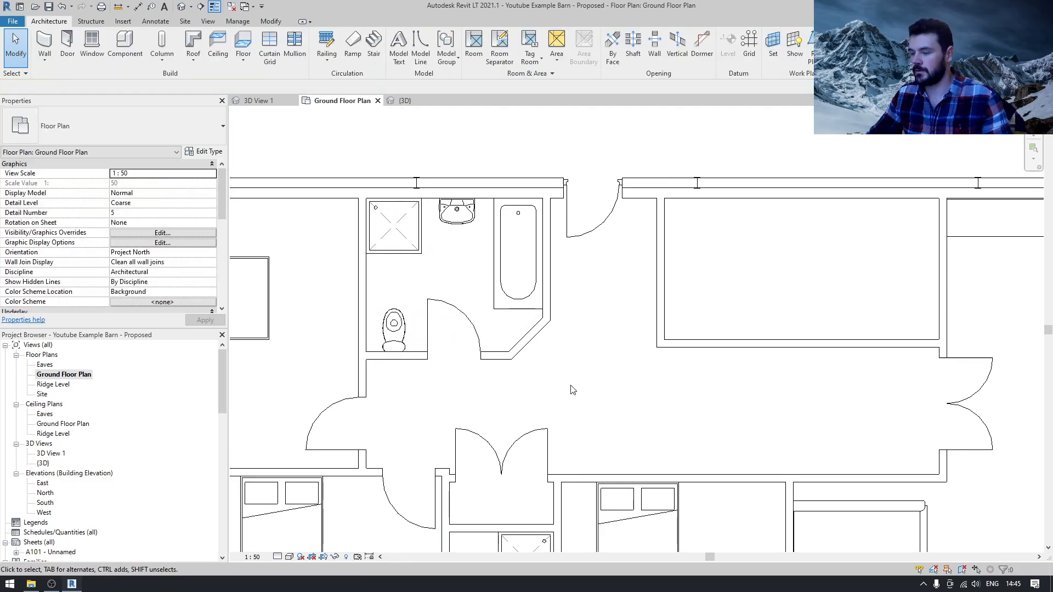
pyautogui.click(389, 335)
pyautogui.hotkey('ctrl', 'z')
# Remove the door from the bathroom's corridor wall and shift the angled wall inwards to lengthen it
pyautogui.click(473, 332)
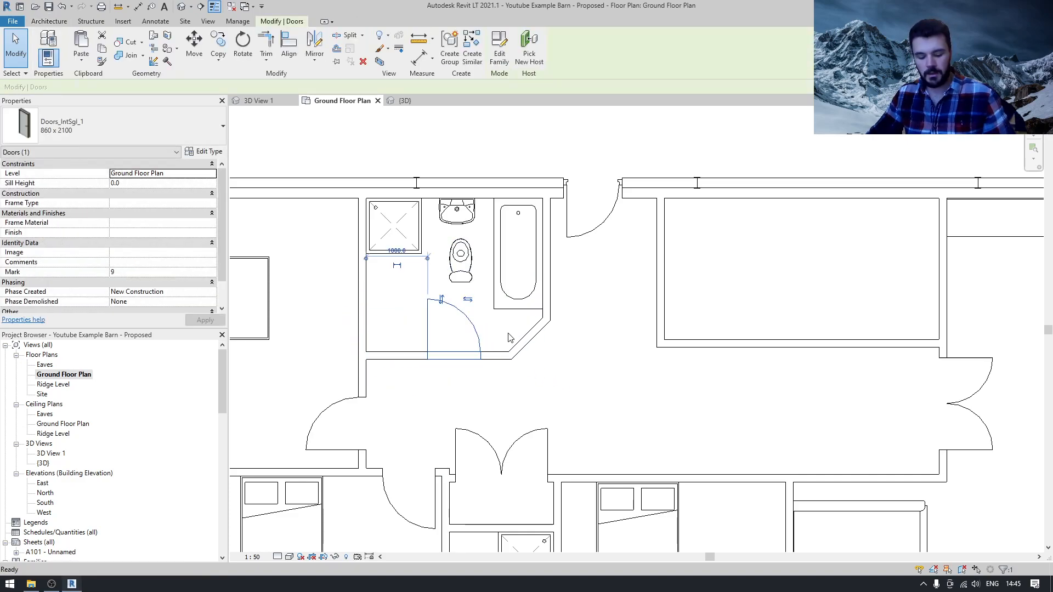
pyautogui.press('Escape')
pyautogui.click(525, 343)
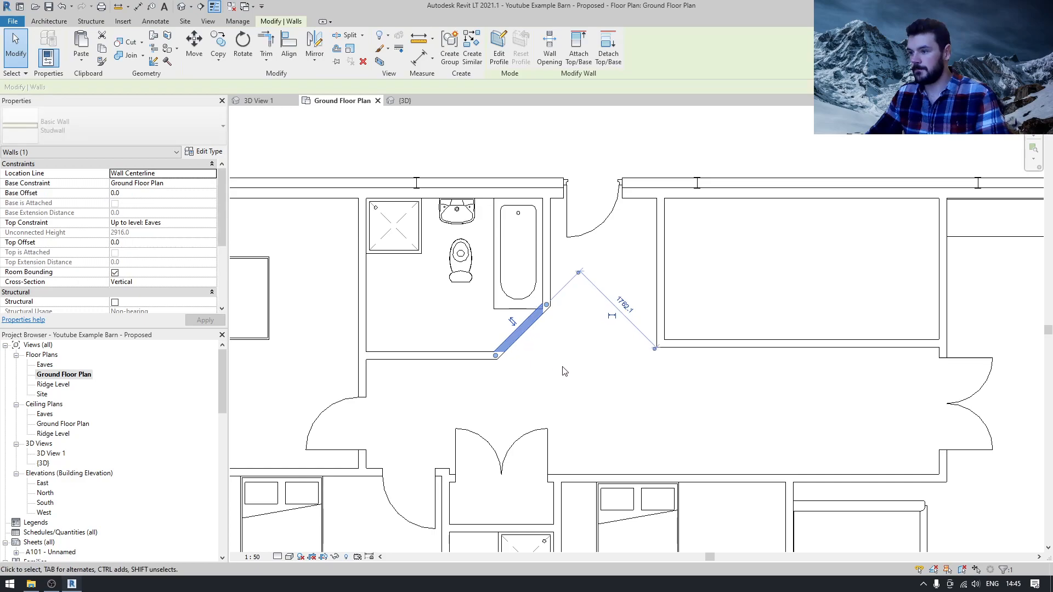
pyautogui.press('Escape')
# Place the 860 x 2100 internal door on the bathroom's angled wall and flip its hinge side
pyautogui.click(517, 325)
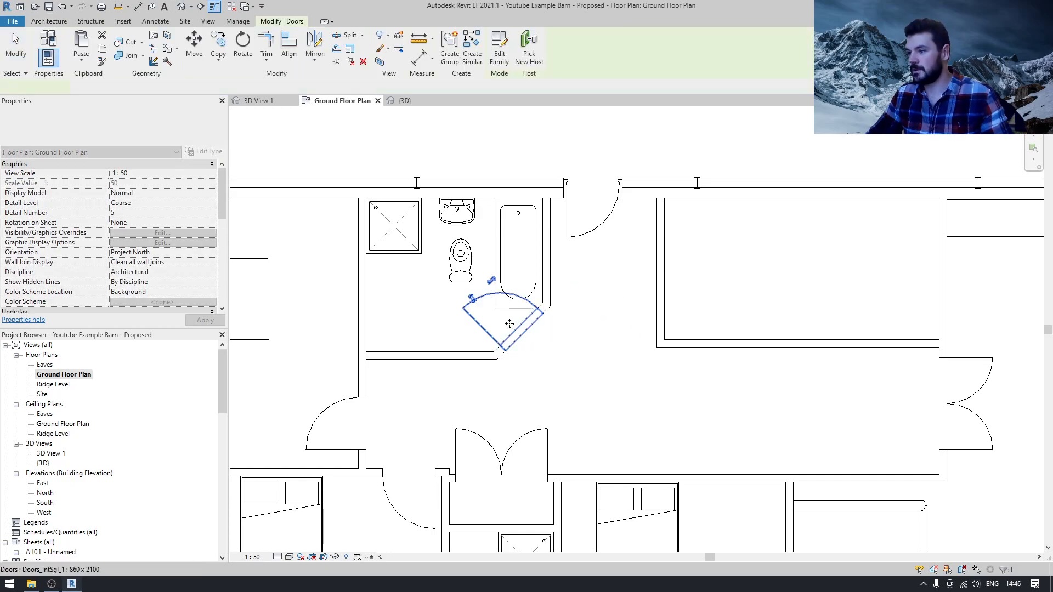
pyautogui.click(492, 282)
pyautogui.press('Escape')
# Move the bath out from beside the bathroom's side wall and rotate it to lie parallel to the corridor wall
pyautogui.click(503, 256)
pyautogui.moveTo(502, 257); pyautogui.dragTo(426, 322)
pyautogui.click(242, 48)
pyautogui.click(420, 222)
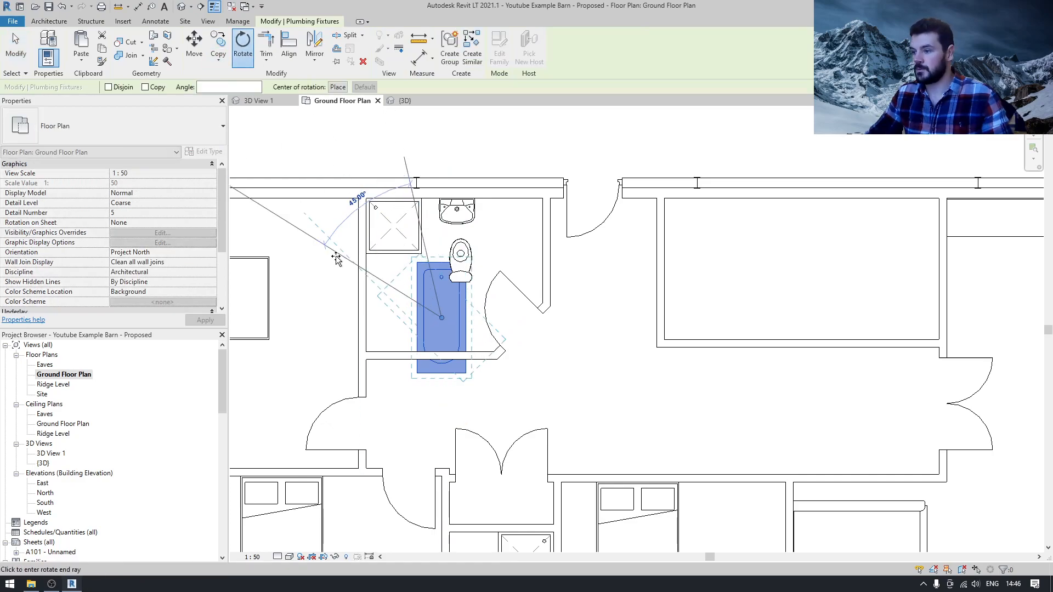
pyautogui.press('Return')
pyautogui.press('Escape')
# Move the bath by its corner into the bathroom's inside corner between the bedroom wall and the corridor wall
pyautogui.scroll(2, 438, 390)
pyautogui.moveTo(411, 299); pyautogui.dragTo(378, 317)
pyautogui.press('m')
pyautogui.press('v')
pyautogui.scroll(3, 341, 322)
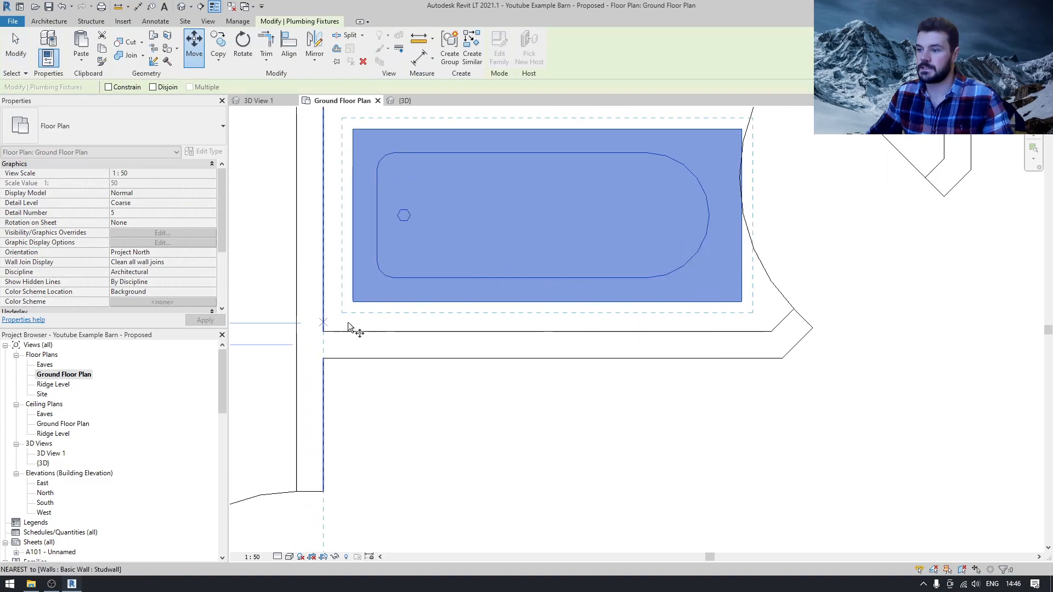
pyautogui.click(353, 302)
pyautogui.scroll(3, 332, 336)
pyautogui.click(315, 330)
pyautogui.scroll(-7, 332, 316)
pyautogui.press('Escape')
pyautogui.moveTo(459, 322); pyautogui.dragTo(417, 370, button='middle')
# Try the opposite hinge side for the door in the bathroom's angled wall and flip it back
pyautogui.click(480, 306)
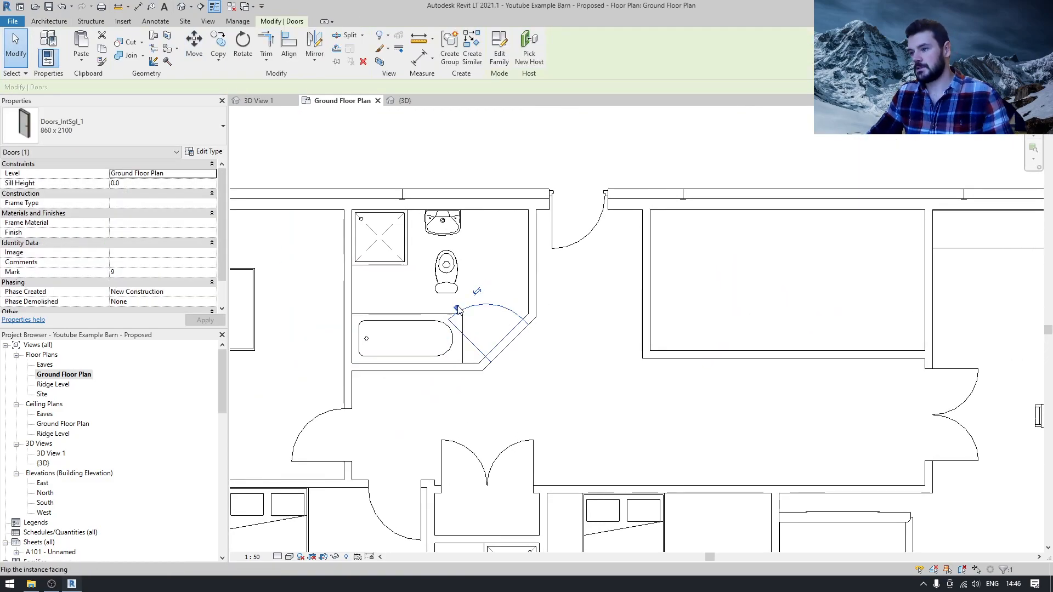
pyautogui.press('Escape')
pyautogui.click(489, 305)
pyautogui.press('Escape')
pyautogui.click(487, 304)
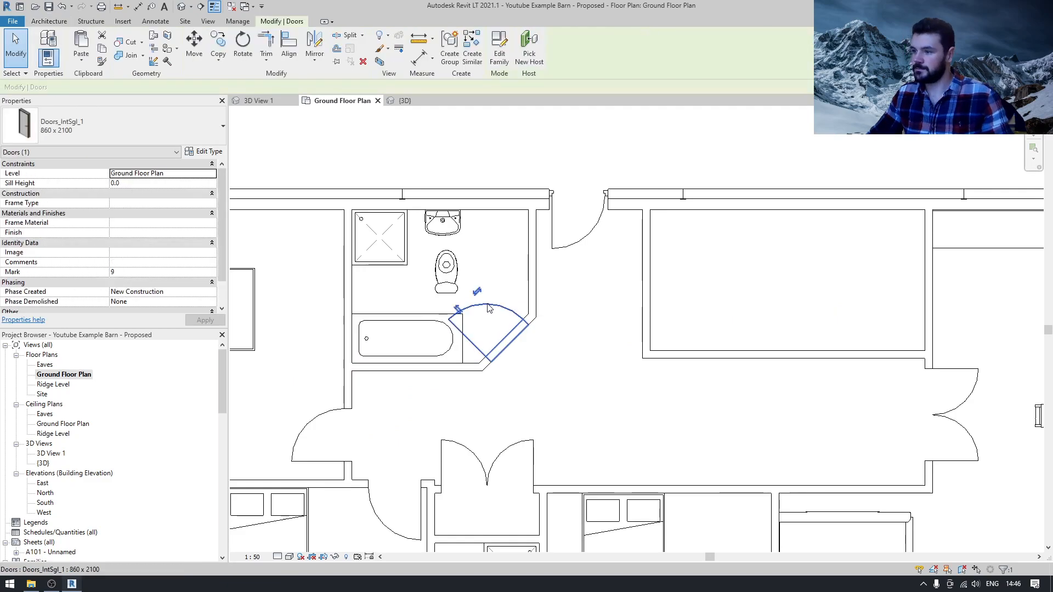
pyautogui.click(477, 295)
pyautogui.press('Escape')
pyautogui.moveTo(484, 251); pyautogui.dragTo(507, 282, button='middle')
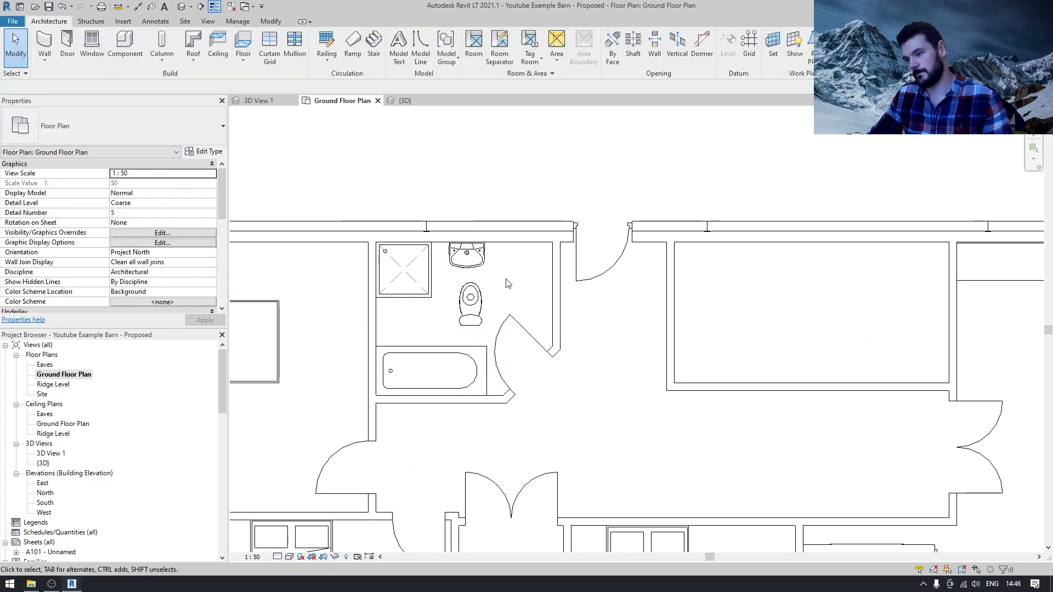
# Shift the bathroom's angled wall slightly outwards, away from the bath
pyautogui.scroll(2, 518, 396)
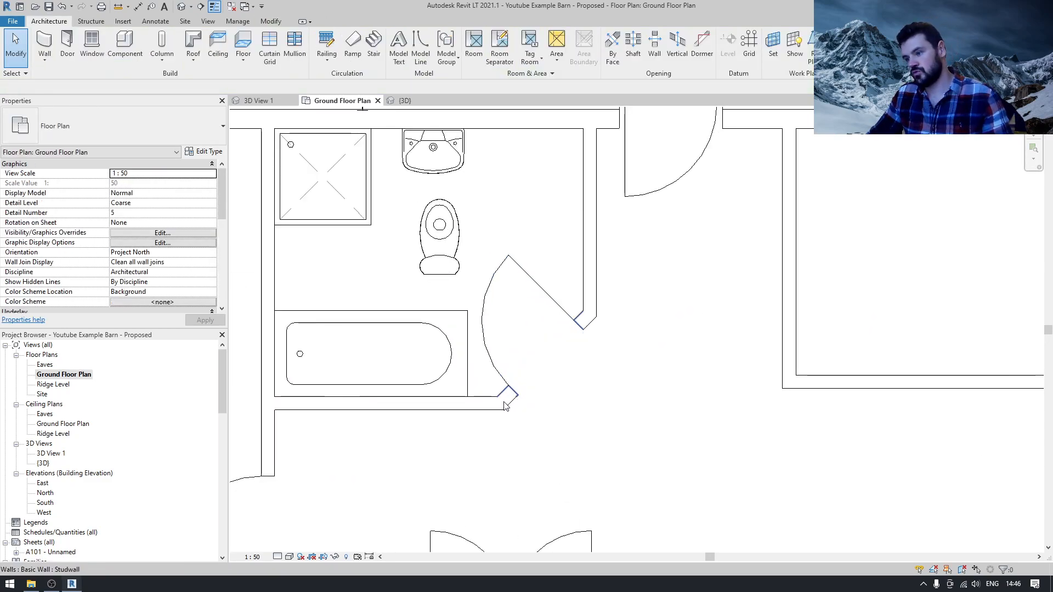
pyautogui.click(505, 404)
pyautogui.moveTo(504, 405); pyautogui.dragTo(513, 403)
pyautogui.click(644, 402)
pyautogui.scroll(-3, 592, 433)
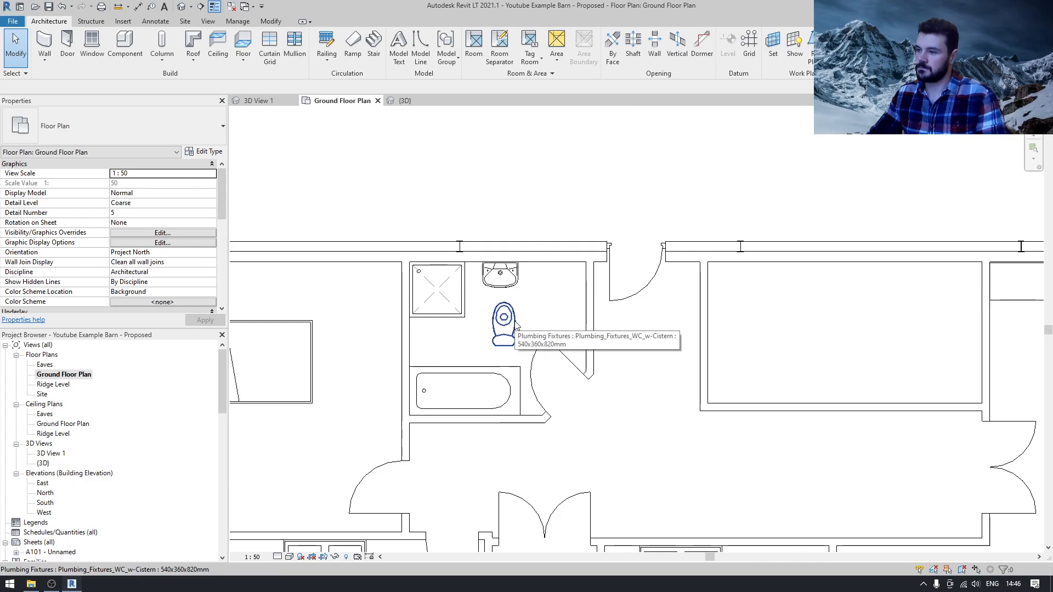
# Move the toilet towards the bathroom's entrance-side wall, rotate it 90 degrees and set its cistern against that wall
pyautogui.click(515, 324)
pyautogui.moveTo(514, 325); pyautogui.dragTo(570, 300)
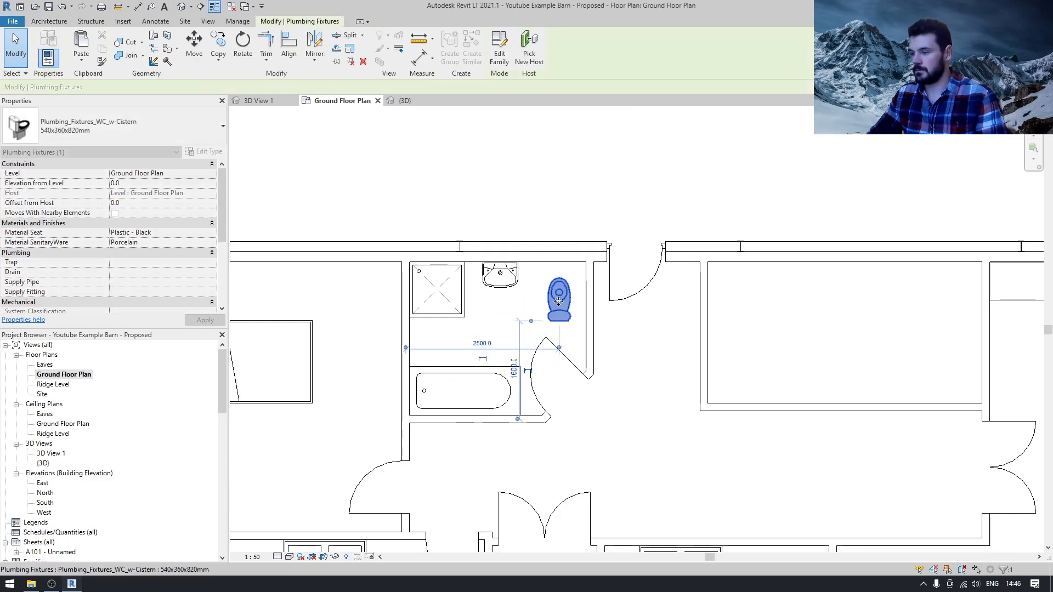
pyautogui.click(243, 48)
pyautogui.click(713, 275)
pyautogui.write('90')
pyautogui.press('Return')
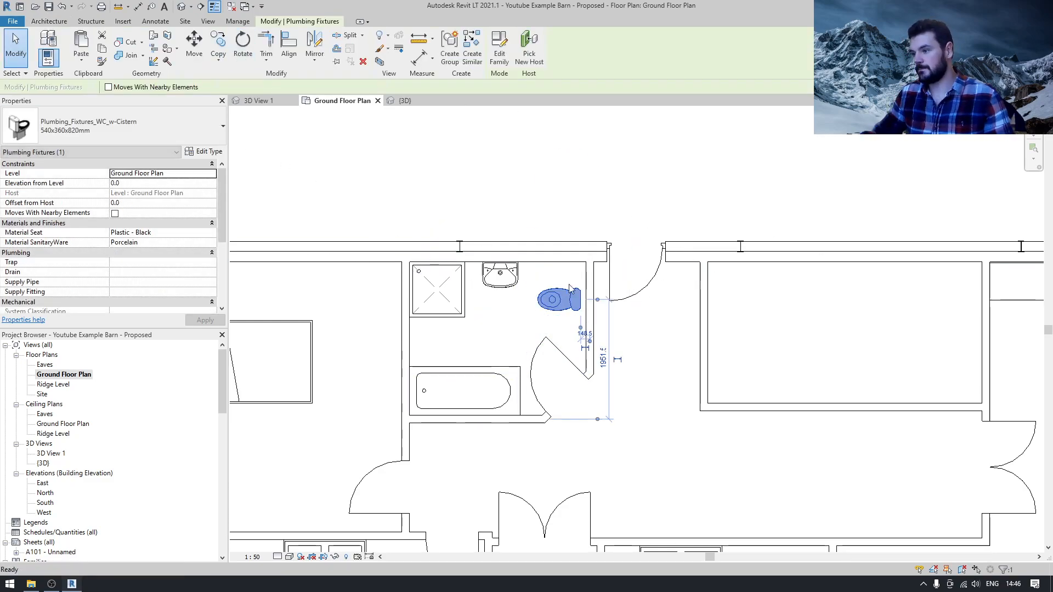
pyautogui.moveTo(573, 299); pyautogui.dragTo(571, 313)
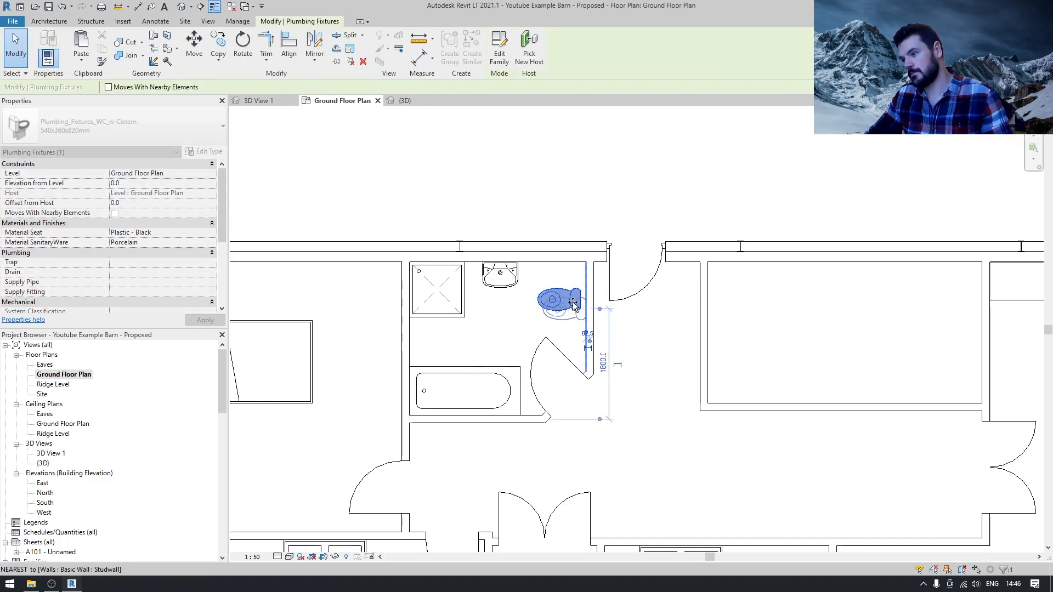
pyautogui.click(671, 471)
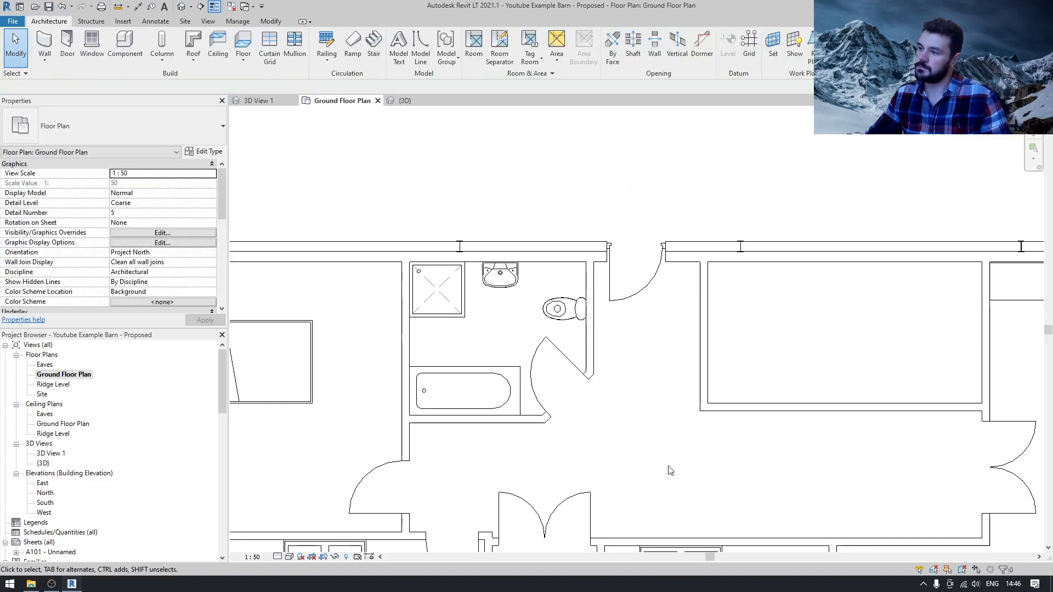
# Rotate the toilet another 90 degrees and place its cistern against the external wall beside the basin
pyautogui.click(568, 309)
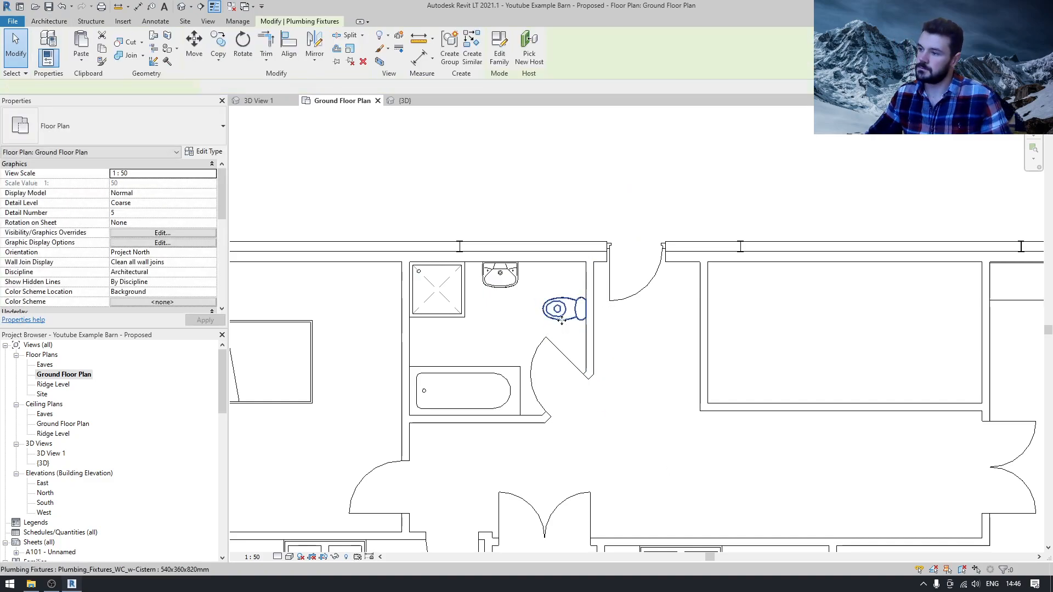
pyautogui.click(243, 44)
pyautogui.click(473, 204)
pyautogui.write('90')
pyautogui.press('Return')
pyautogui.moveTo(564, 307); pyautogui.dragTo(556, 279)
pyautogui.press('Escape')
pyautogui.scroll(-2, 559, 314)
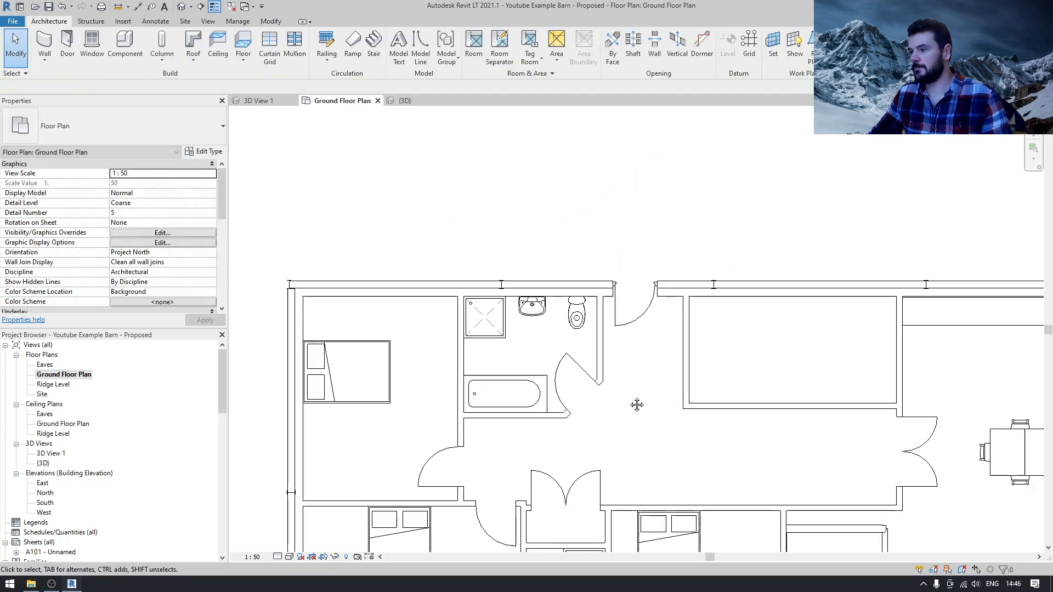
pyautogui.click(519, 280)
pyautogui.scroll(3, 519, 282)
pyautogui.press('Escape')
pyautogui.scroll(-4, 518, 285)
pyautogui.moveTo(523, 316); pyautogui.dragTo(517, 349, button='middle')
pyautogui.scroll(2, 506, 241)
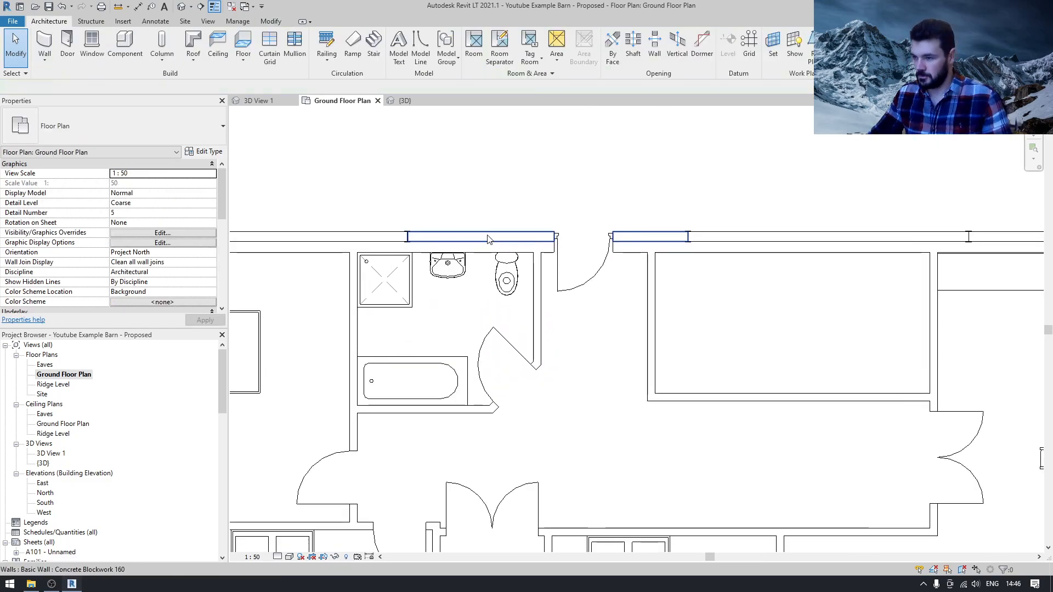
# Try moving the bath towards the basin, away from its corner, and undo the move
pyautogui.moveTo(415, 383); pyautogui.dragTo(466, 321)
pyautogui.press('Escape')
pyautogui.hotkey('ctrl', 'z')
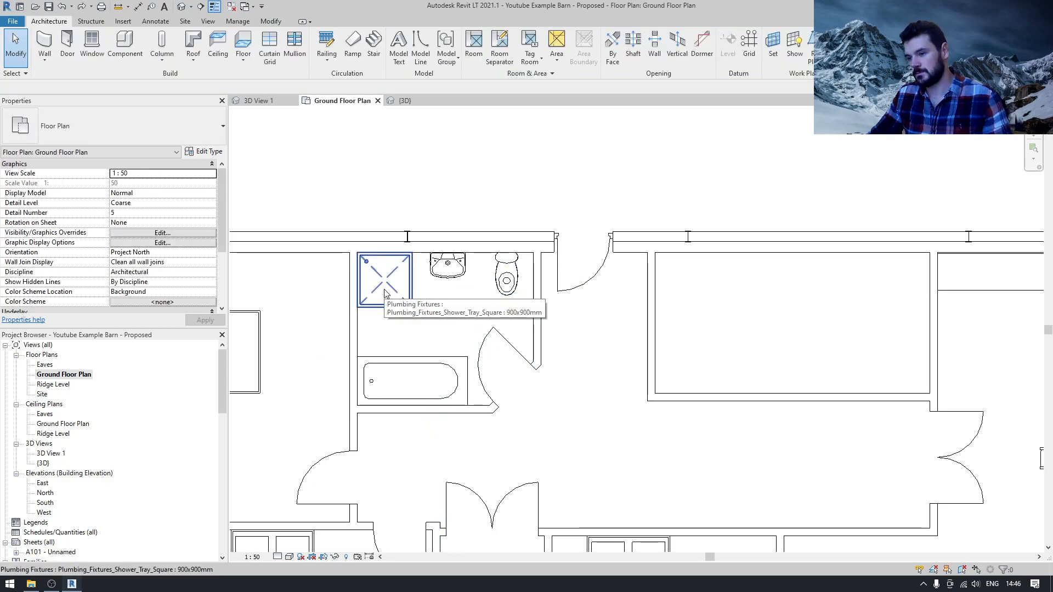
# Move the 960 x 2100 external entrance door slightly further from the bathroom's side wall
pyautogui.scroll(-3, 386, 294)
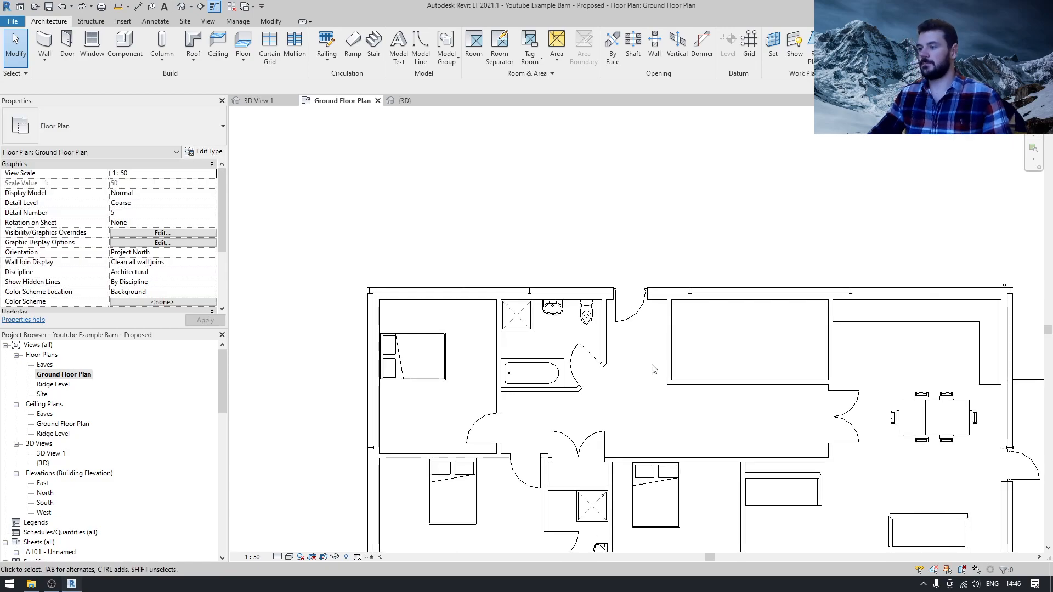
pyautogui.scroll(2, 341, 281)
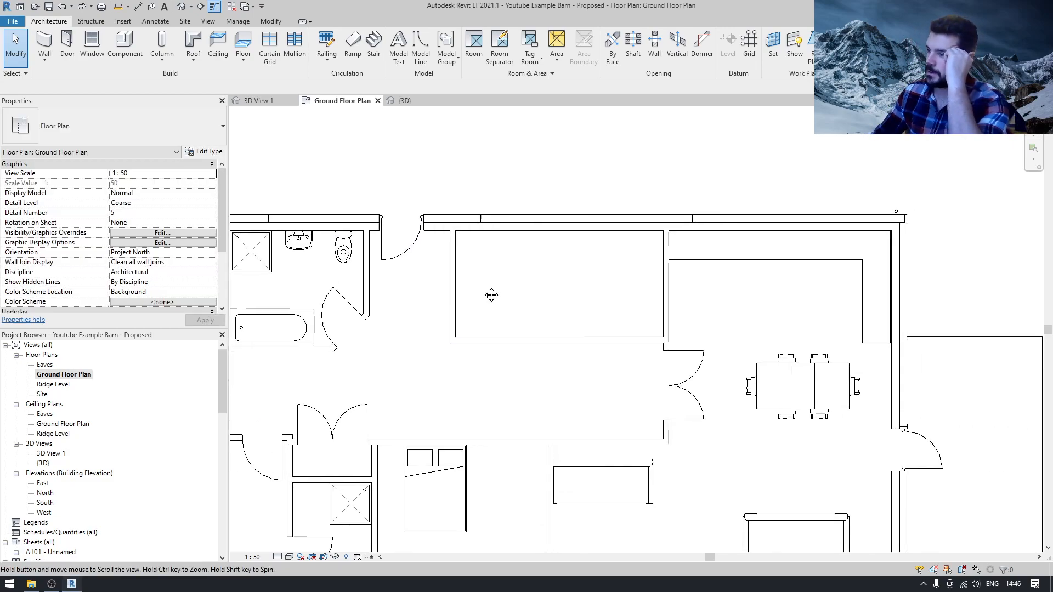
pyautogui.scroll(1, 417, 318)
pyautogui.click(459, 225)
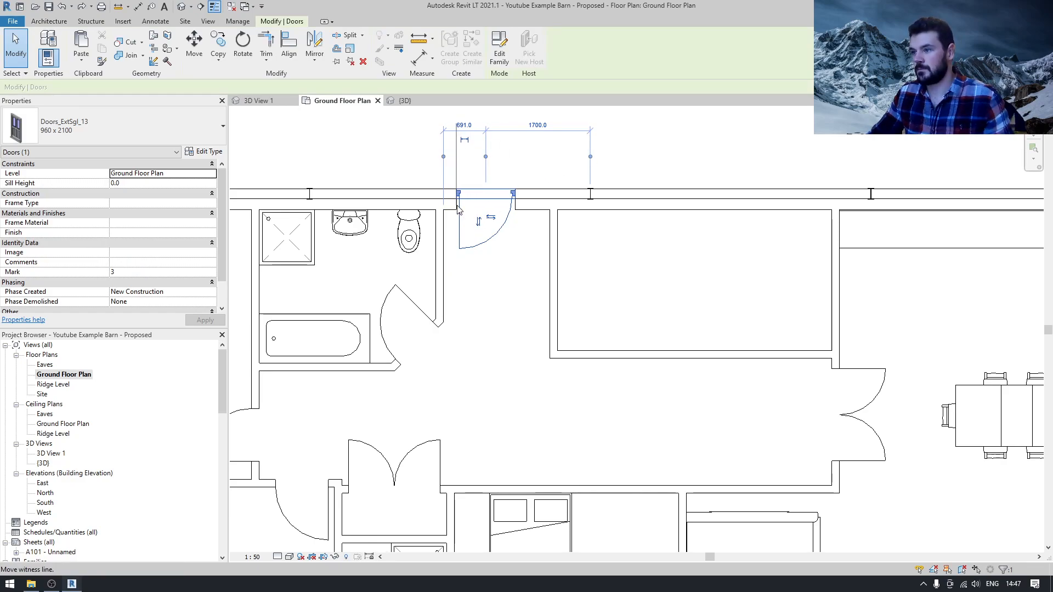
pyautogui.scroll(2, 485, 174)
pyautogui.moveTo(427, 270); pyautogui.dragTo(426, 270)
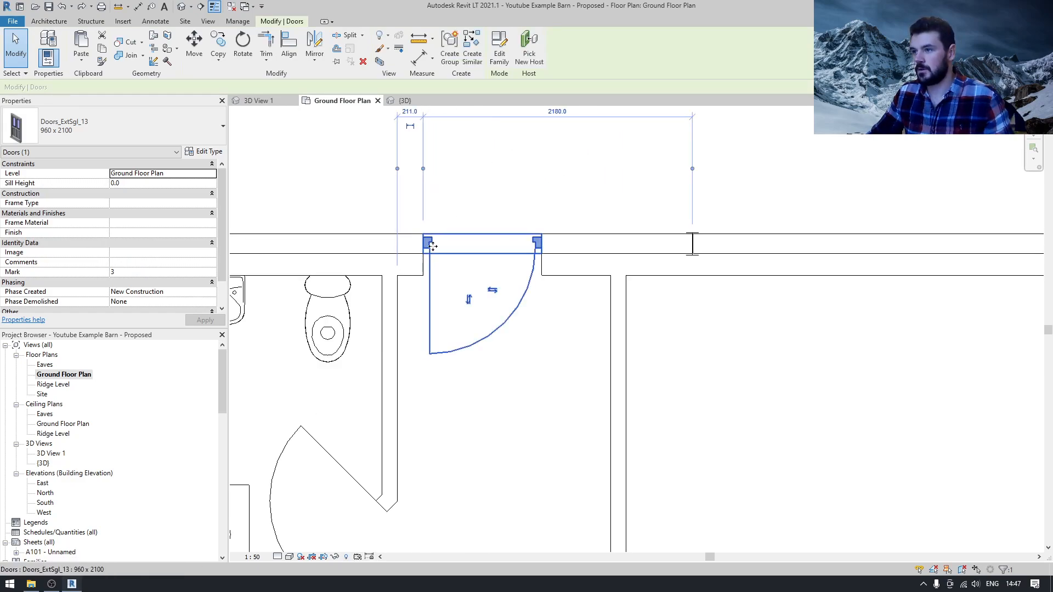
pyautogui.moveTo(423, 117); pyautogui.dragTo(429, 154, button='middle')
pyautogui.press('Return')
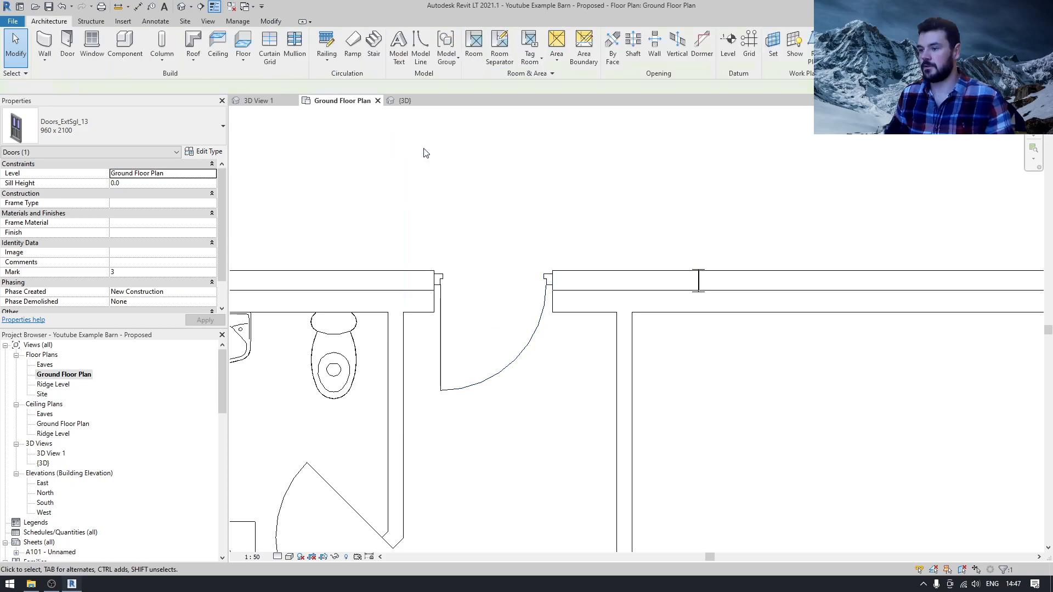
pyautogui.press('Escape')
# Set the studwall opposite the bathroom across the entrance hall to 1650 mm from the bathroom wall
pyautogui.scroll(-2, 499, 318)
pyautogui.click(515, 317)
pyautogui.scroll(2, 433, 422)
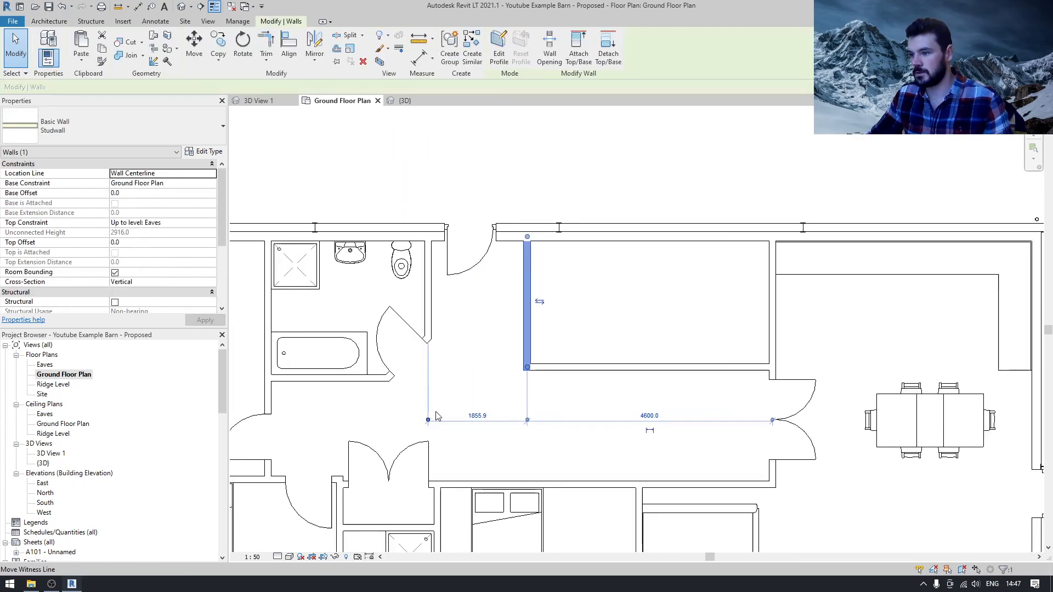
pyautogui.click(434, 291)
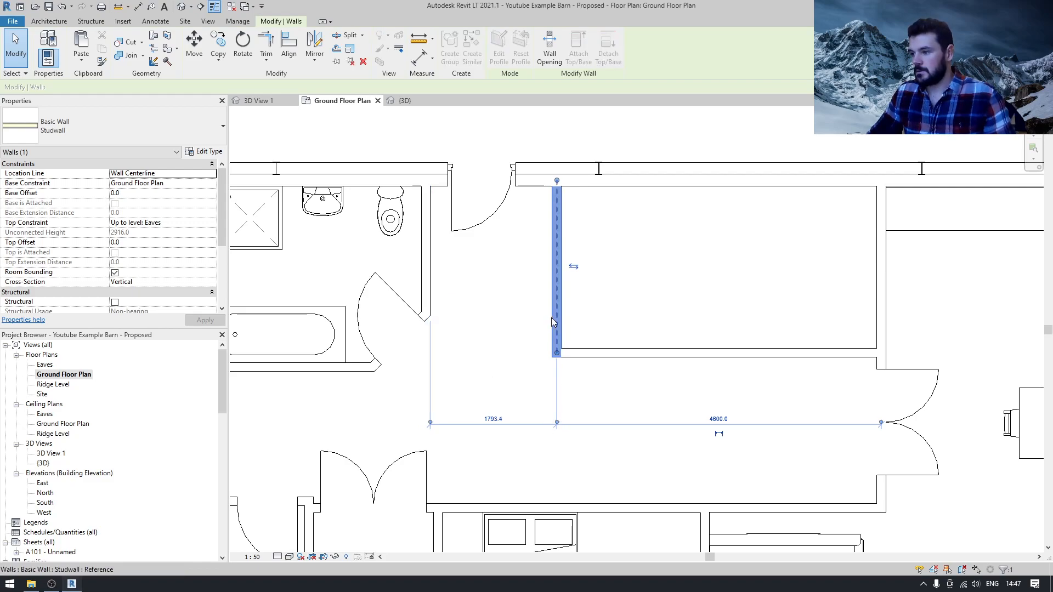
pyautogui.click(491, 419)
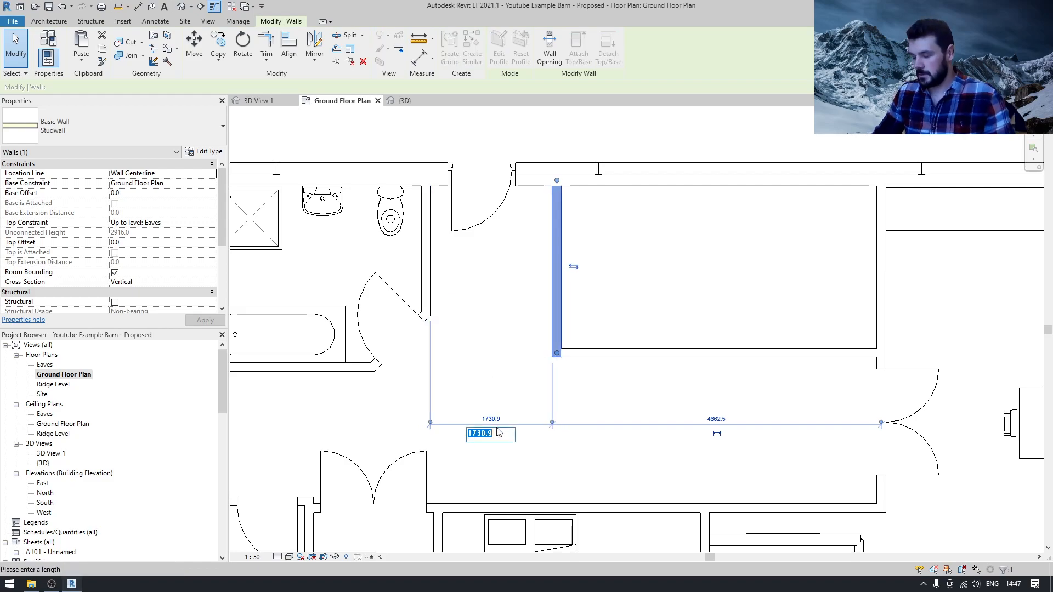
pyautogui.write('1650')
pyautogui.press('Return')
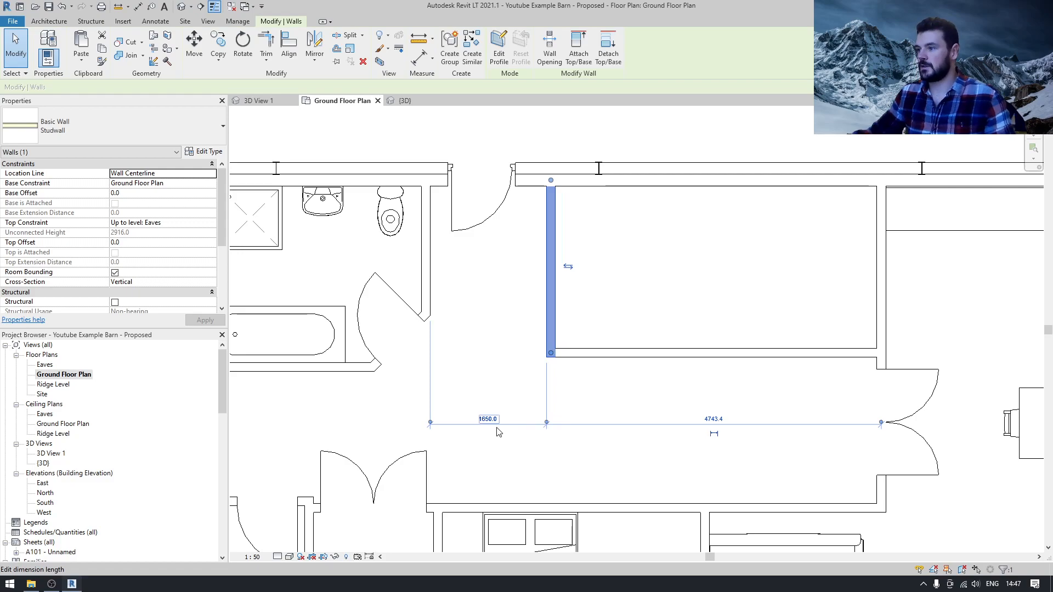
pyautogui.press('Escape')
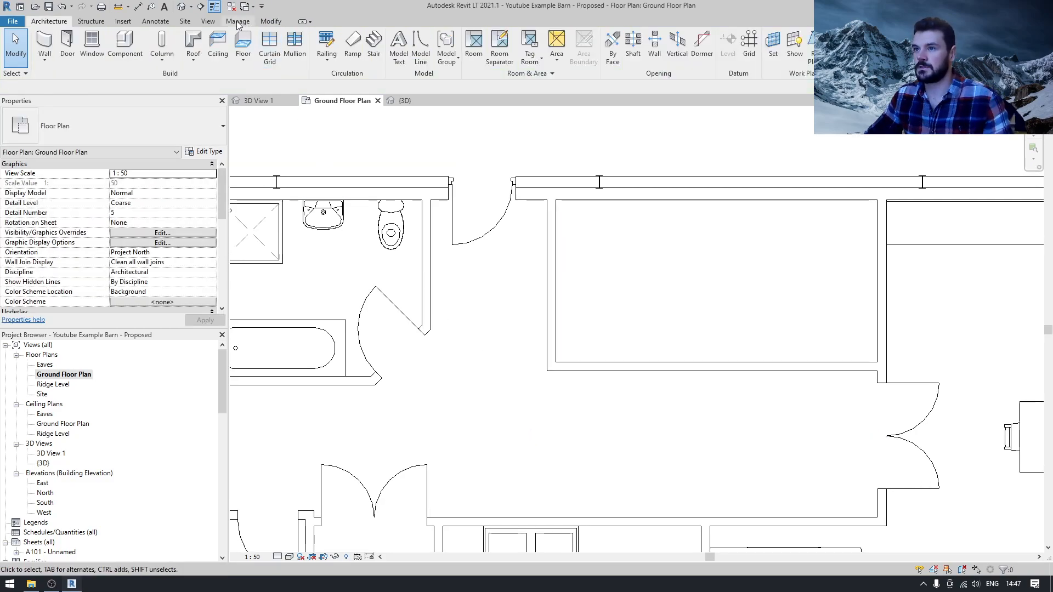
# Draw a straight detail line across the entrance hall from the bathroom wall to the opposite studwall
pyautogui.click(147, 21)
pyautogui.click(281, 44)
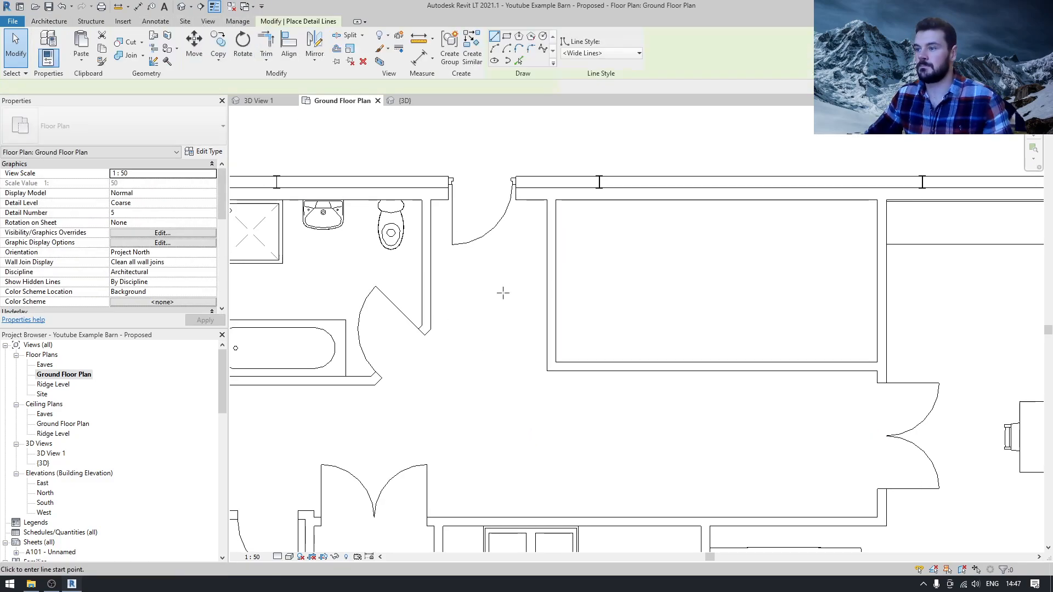
pyautogui.click(430, 297)
pyautogui.click(545, 296)
pyautogui.press('Escape')
pyautogui.press('Escape')
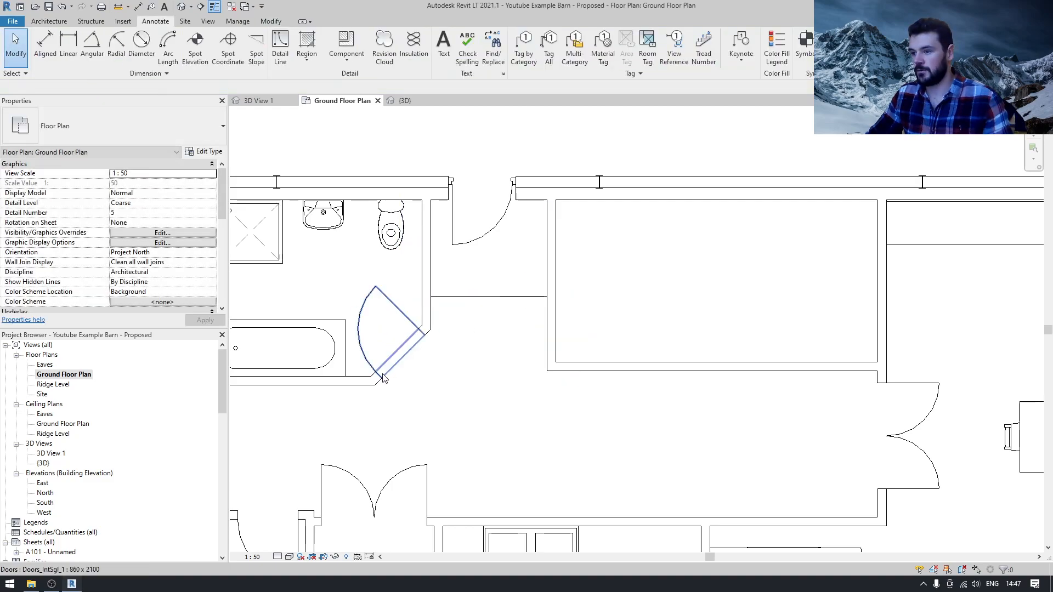
# Mirror a copy of the bathroom's angled wall about an axis through the detail line's midpoint
pyautogui.click(371, 358)
pyautogui.click(314, 41)
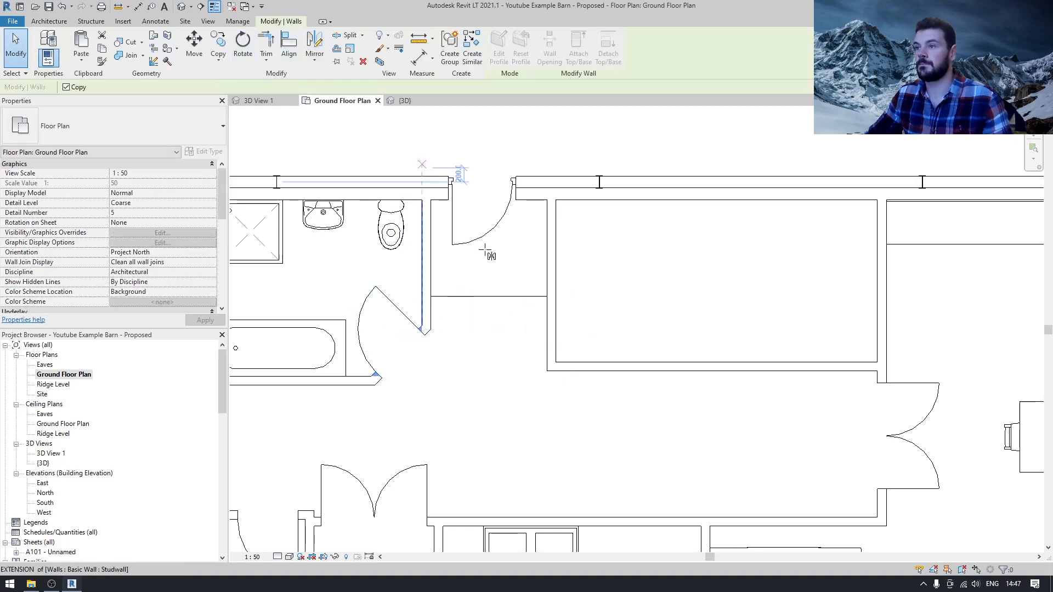
pyautogui.click(489, 296)
pyautogui.click(494, 270)
pyautogui.press('Escape')
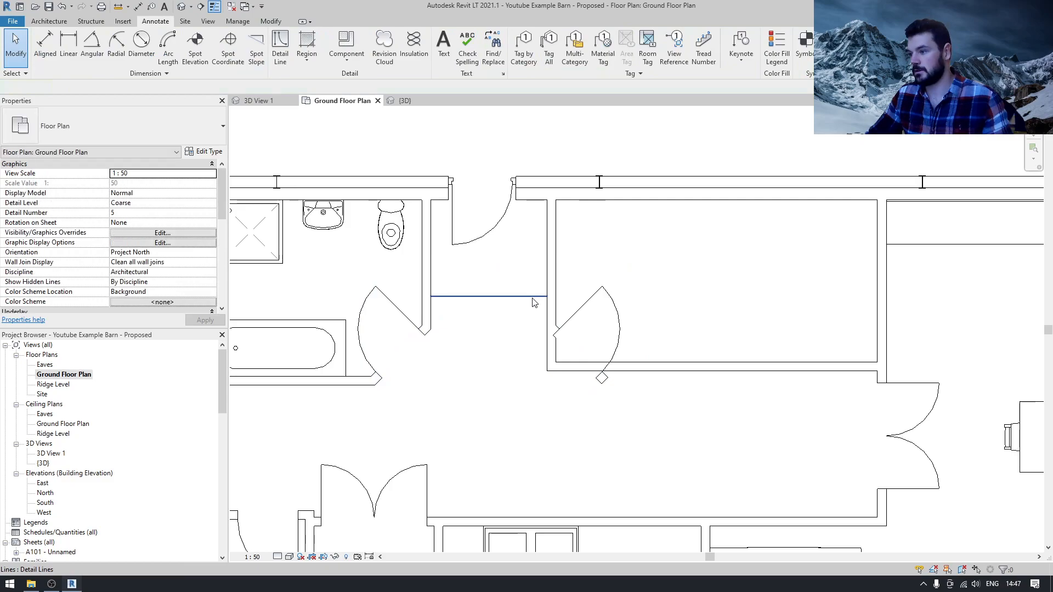
# Delete the mirrored door and trim the mirrored angled wall to the neighbouring room's two walls as a chamfered corner
pyautogui.click(590, 310)
pyautogui.press('Delete')
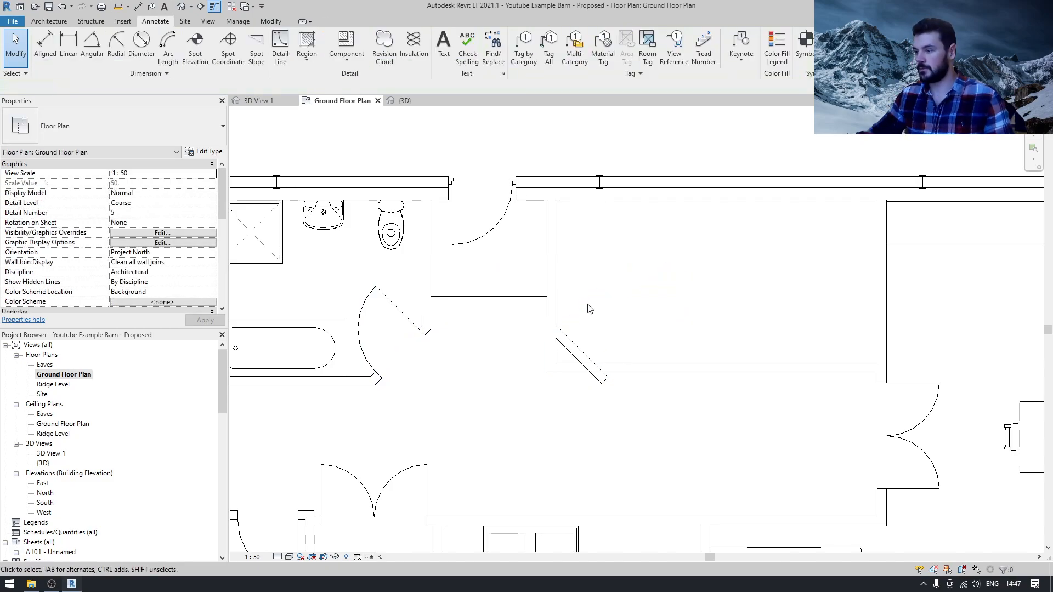
pyautogui.click(567, 337)
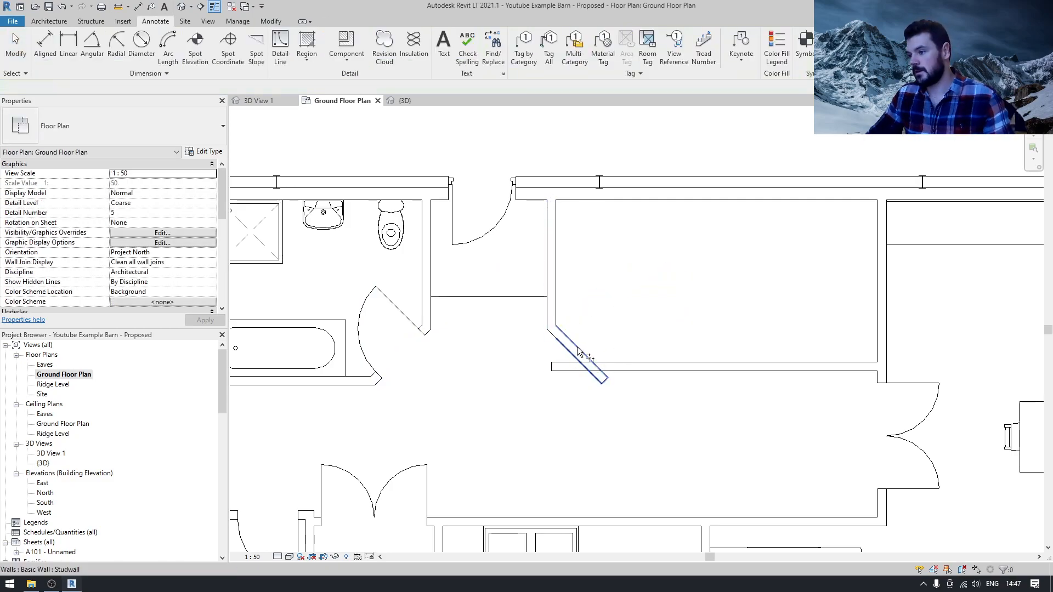
pyautogui.click(629, 367)
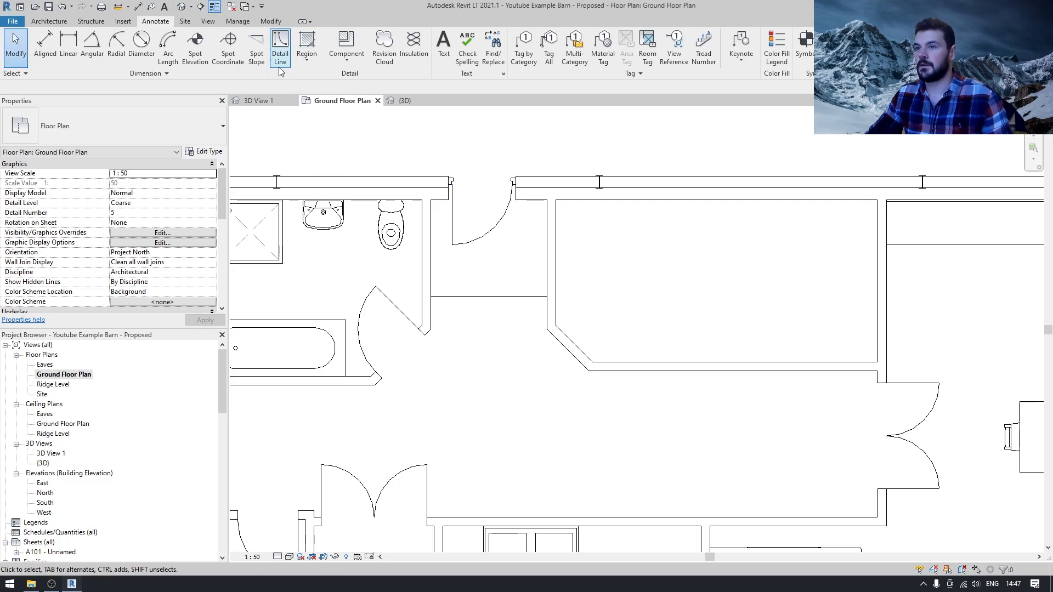
# Align the corridor wall of the room opposite the bathroom with the outer face of the bathroom's corridor wall
pyautogui.click(271, 22)
pyautogui.click(289, 45)
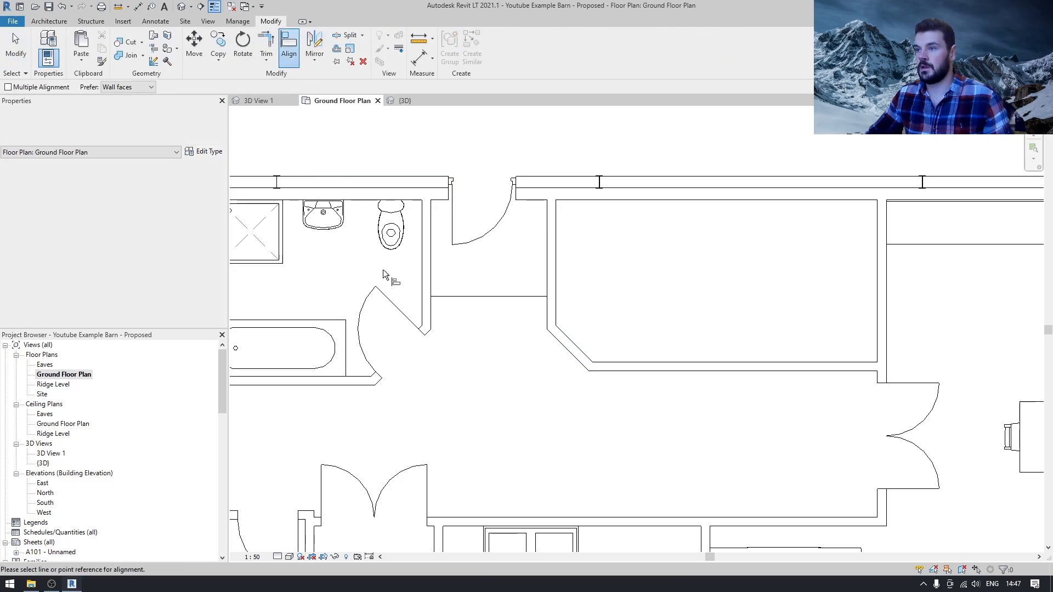
pyautogui.click(351, 382)
pyautogui.click(664, 374)
pyautogui.press('Escape')
pyautogui.press('Escape')
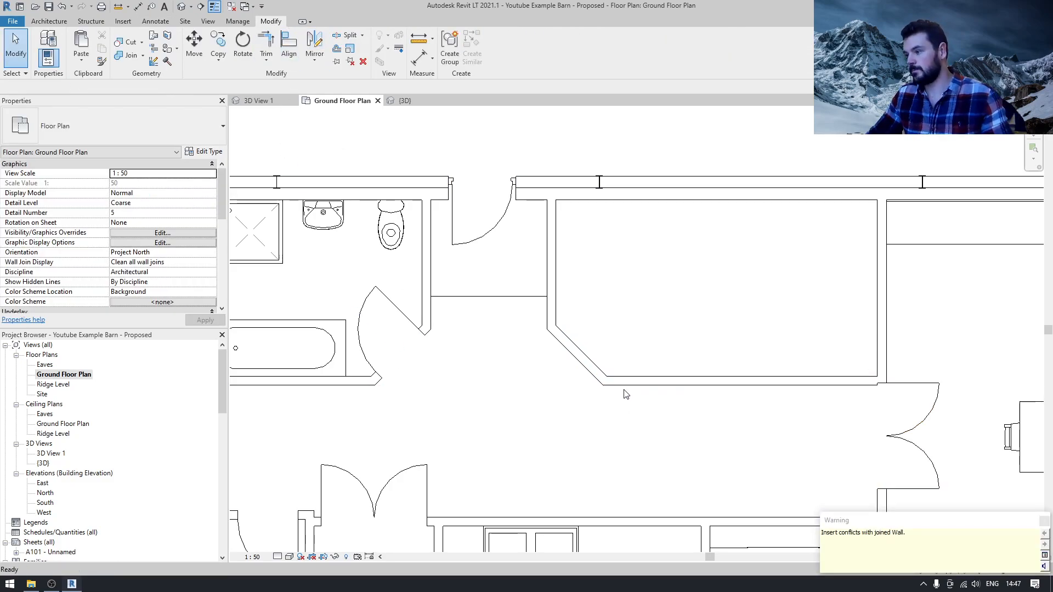
pyautogui.scroll(-1, 620, 390)
pyautogui.moveTo(743, 358); pyautogui.dragTo(558, 292, button='middle')
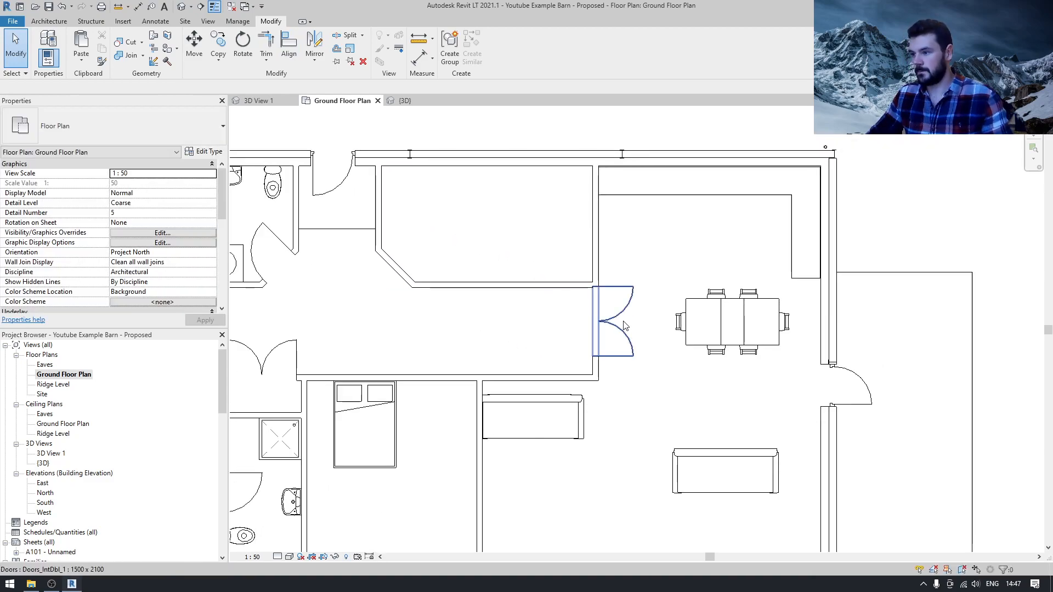
# Draw a studwall across the corridor just inside the existing double doors to the living area
pyautogui.click(598, 329)
pyautogui.click(557, 333)
pyautogui.moveTo(447, 333); pyautogui.dragTo(604, 336, button='middle')
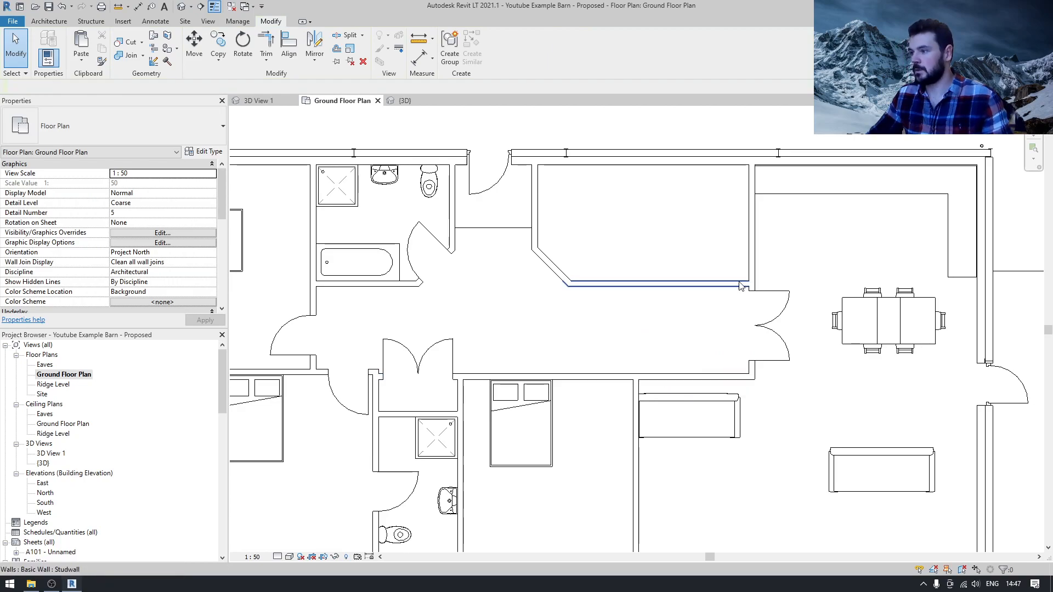
pyautogui.click(49, 21)
pyautogui.press('w')
pyautogui.press('a')
pyautogui.click(705, 287)
pyautogui.click(705, 374)
pyautogui.press('Escape')
pyautogui.press('Escape')
# Delete the double door in the old corridor end wall and place one centred in the new studwall, 1000 mm each side
pyautogui.scroll(-3, 720, 422)
pyautogui.moveTo(721, 422); pyautogui.dragTo(646, 316, button='middle')
pyautogui.scroll(4, 649, 269)
pyautogui.click(672, 283)
pyautogui.press('Delete')
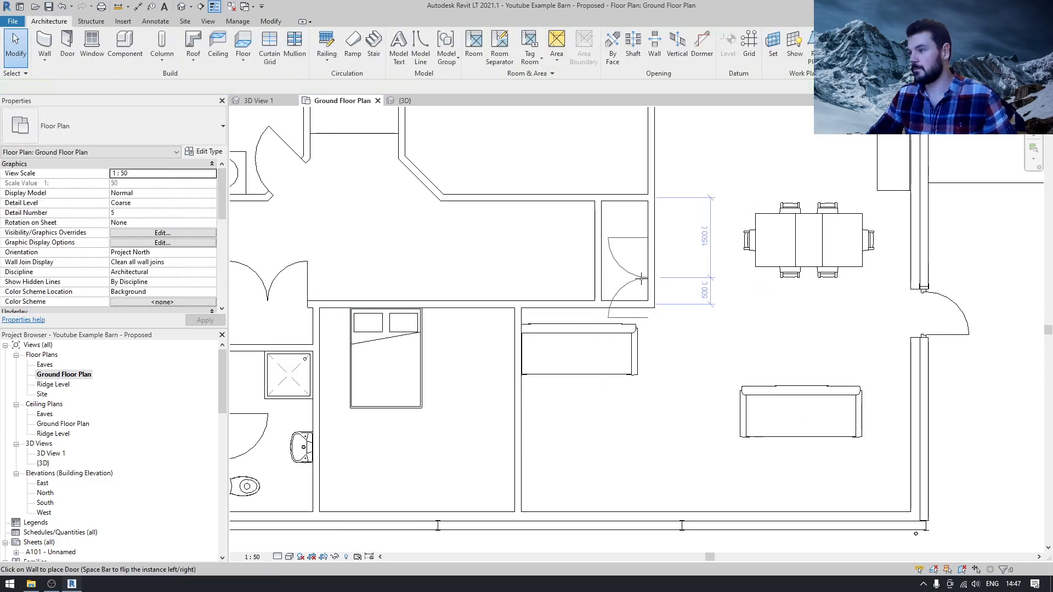
pyautogui.press('d')
pyautogui.press('r')
pyautogui.click(600, 254)
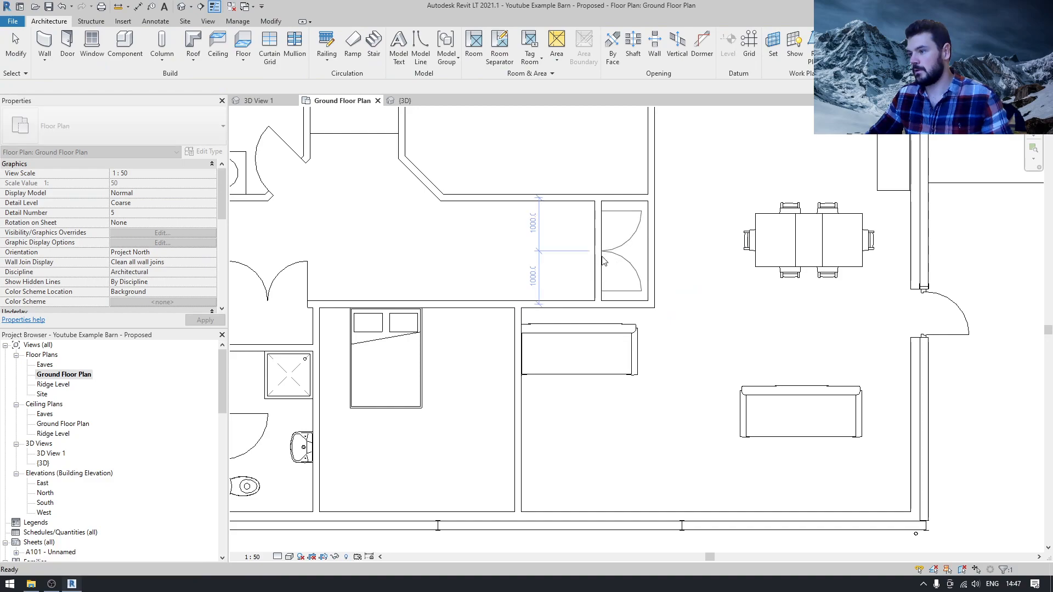
# Trim the old corridor end wall to the kitchen-side corridor wall as a corner, removing its stretch across the opening
pyautogui.press('Escape')
pyautogui.press('t')
pyautogui.press('r')
pyautogui.click(633, 196)
pyautogui.click(653, 188)
pyautogui.press('Escape')
# Extend the corridor wall behind the sofa farther into the living area, to a length of 9400 mm
pyautogui.scroll(-3, 633, 339)
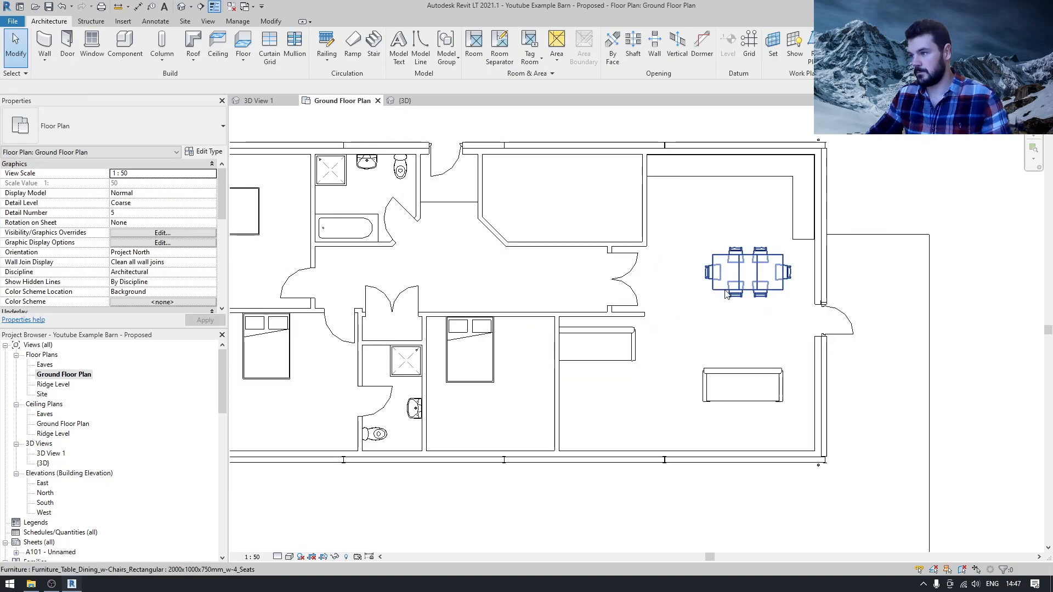
pyautogui.click(682, 313)
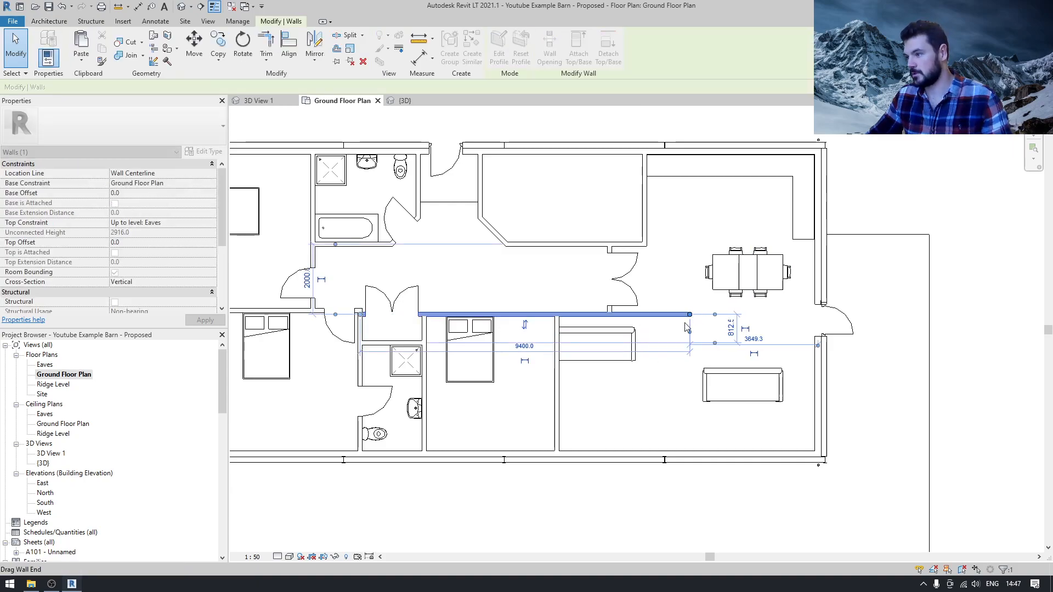
pyautogui.press('Escape')
# Move the first sofa close to the extended wall and shift the second sofa toward the opposite external wall
pyautogui.click(653, 340)
pyautogui.moveTo(652, 342); pyautogui.dragTo(653, 341)
pyautogui.press('Escape')
pyautogui.moveTo(734, 371); pyautogui.dragTo(720, 391)
pyautogui.press('Escape')
# Rotate the second sofa 90 degrees and move it closer to the middle of the seating area
pyautogui.click(709, 397)
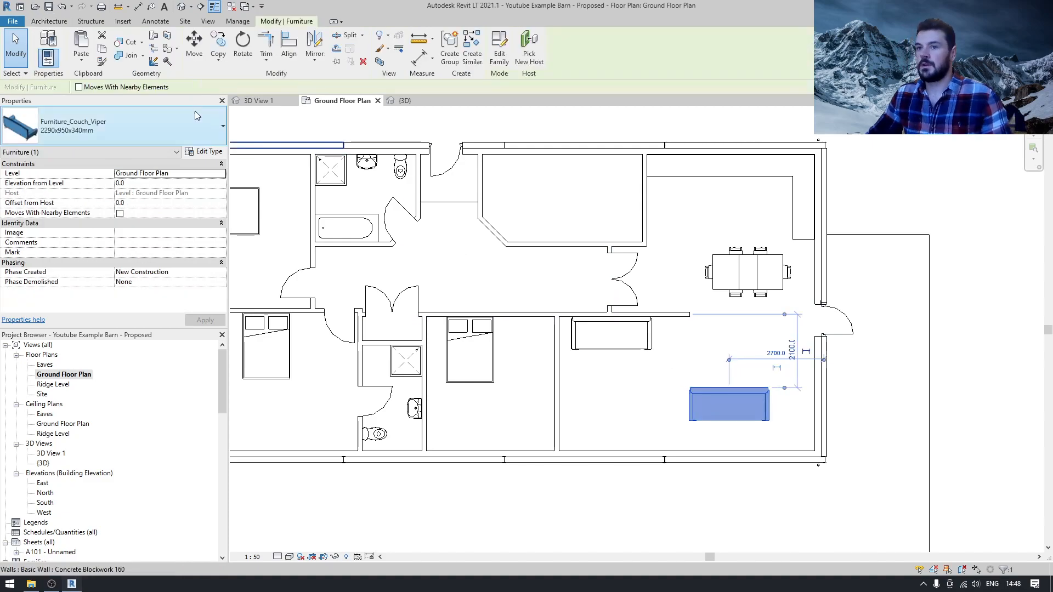
pyautogui.click(236, 49)
pyautogui.click(536, 311)
pyautogui.write('90')
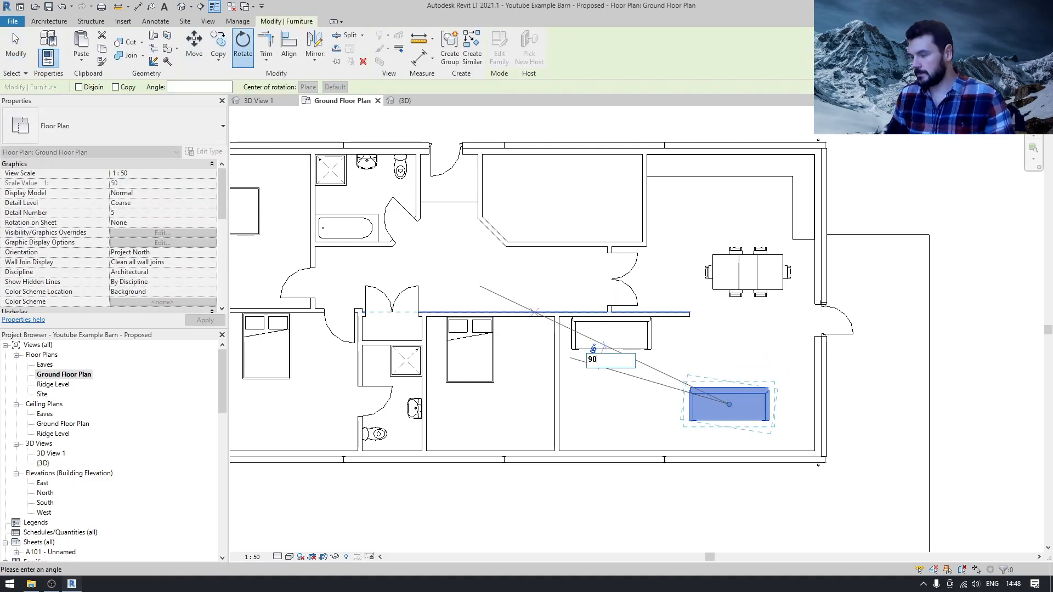
pyautogui.press('Return')
pyautogui.press('Escape')
pyautogui.moveTo(743, 411); pyautogui.dragTo(703, 409)
pyautogui.press('Escape')
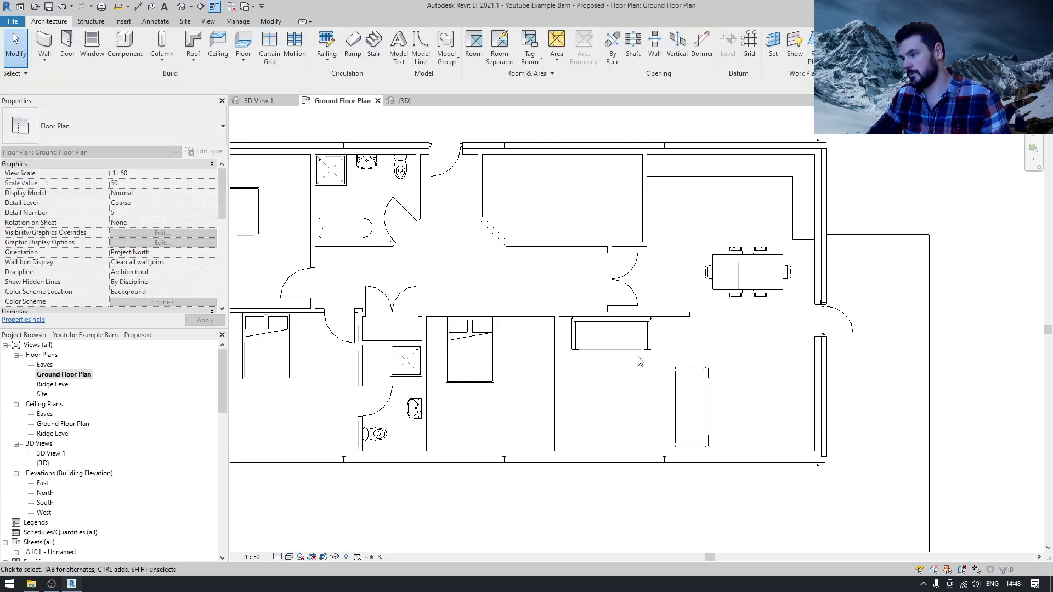
# Move the dining table and chairs away from the kitchen units to beside the gable-end external door
pyautogui.moveTo(590, 410); pyautogui.dragTo(496, 378, button='middle')
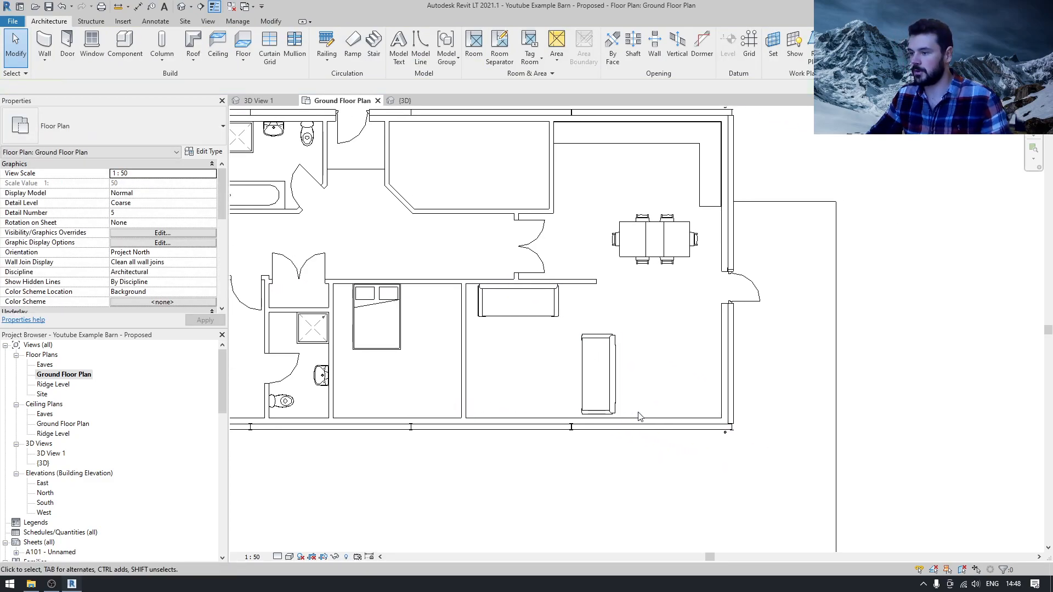
pyautogui.scroll(2, 642, 439)
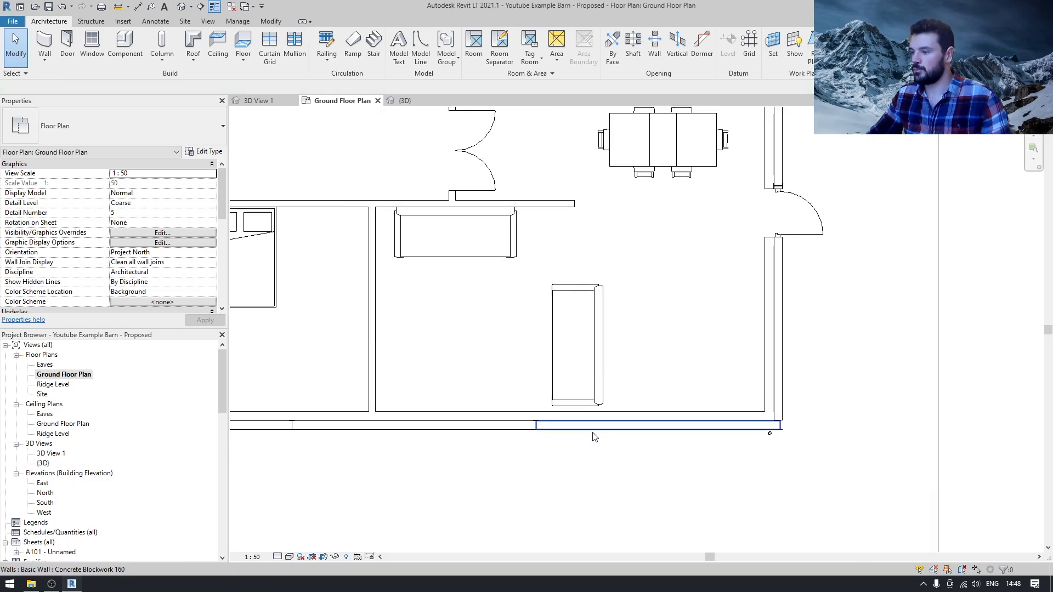
pyautogui.scroll(-4, 687, 432)
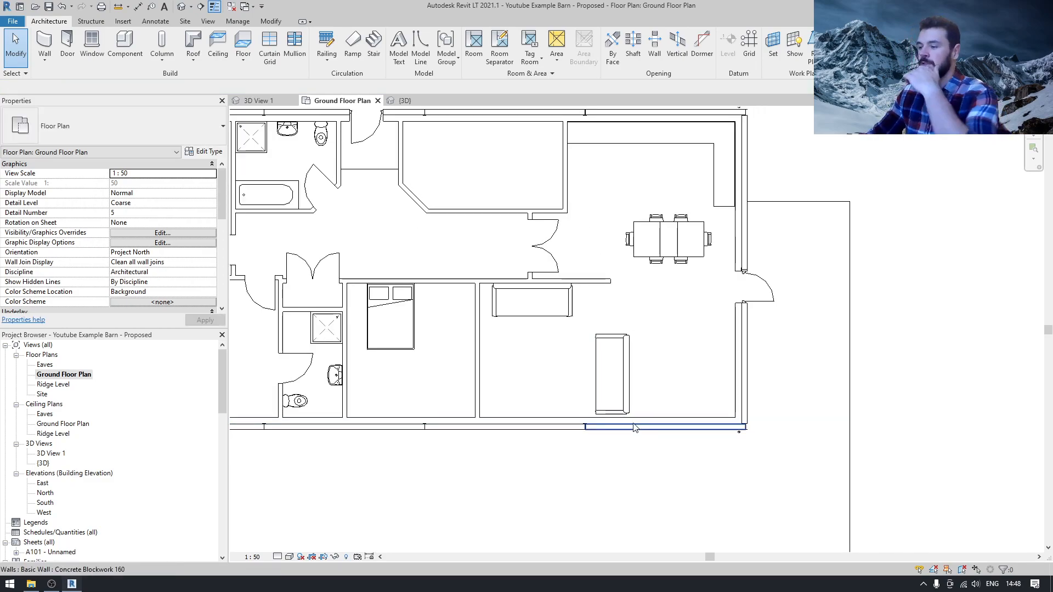
pyautogui.scroll(2, 696, 436)
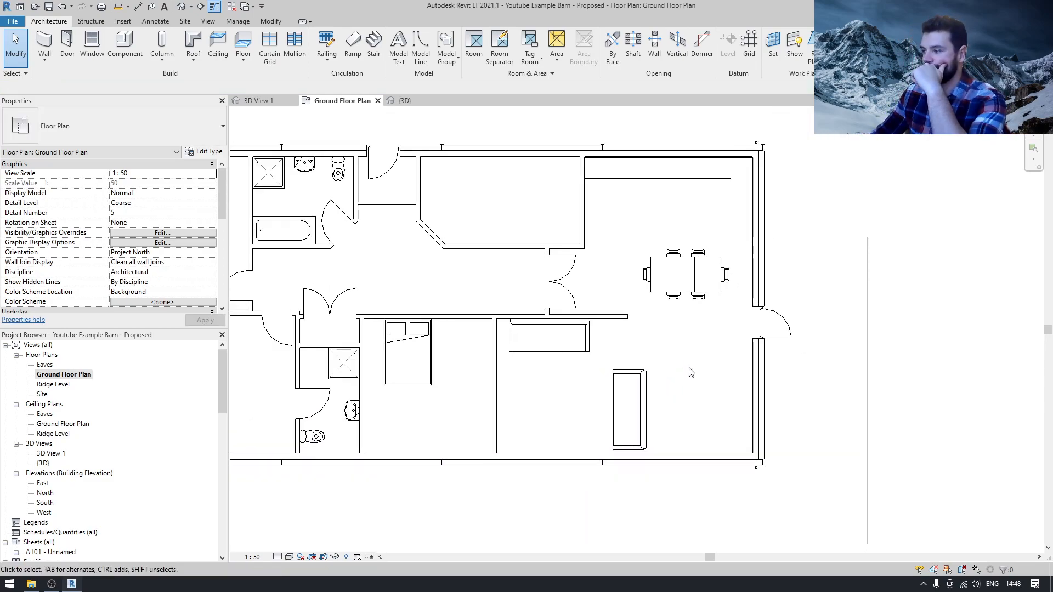
pyautogui.click(685, 274)
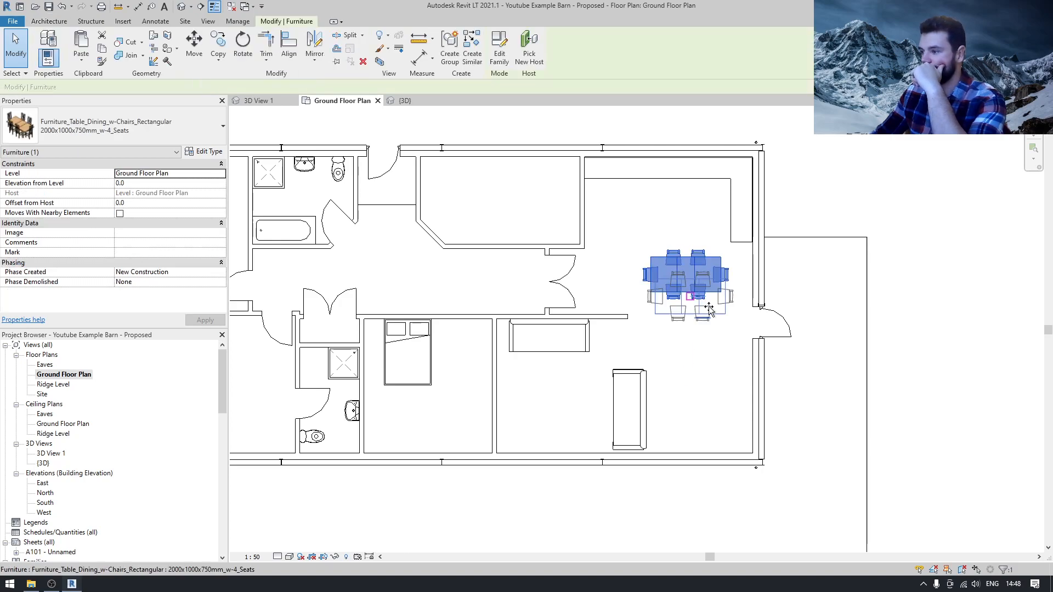
pyautogui.moveTo(686, 275); pyautogui.dragTo(697, 333)
pyautogui.press('Escape')
# Shift the wall between bedroom and living area toward the bedroom, and move the bed close to the ensuite wall
pyautogui.moveTo(505, 381); pyautogui.dragTo(487, 381)
pyautogui.press('Escape')
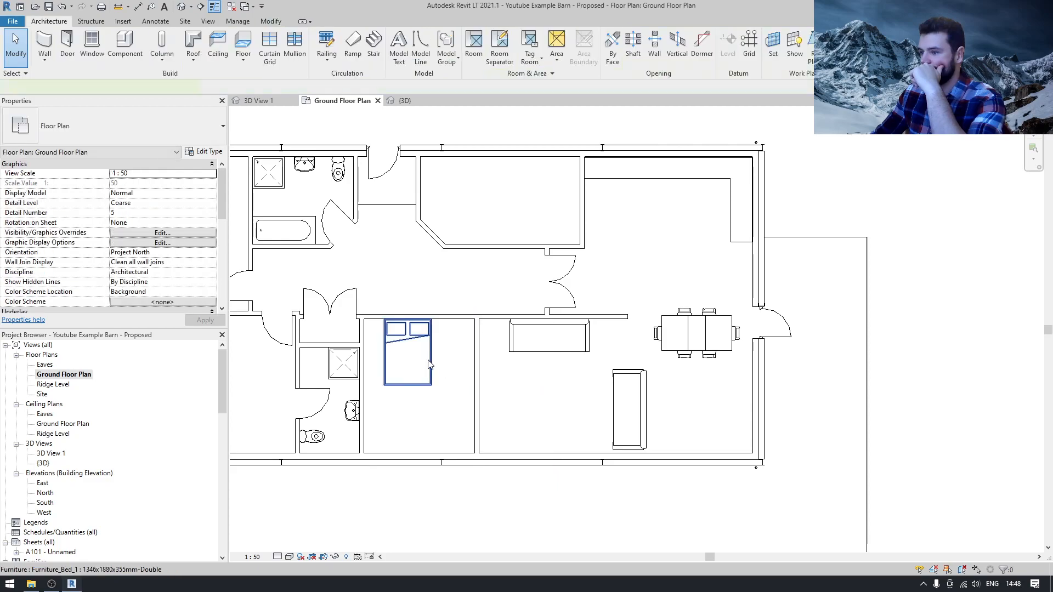
pyautogui.click(429, 362)
pyautogui.moveTo(428, 362); pyautogui.dragTo(413, 363)
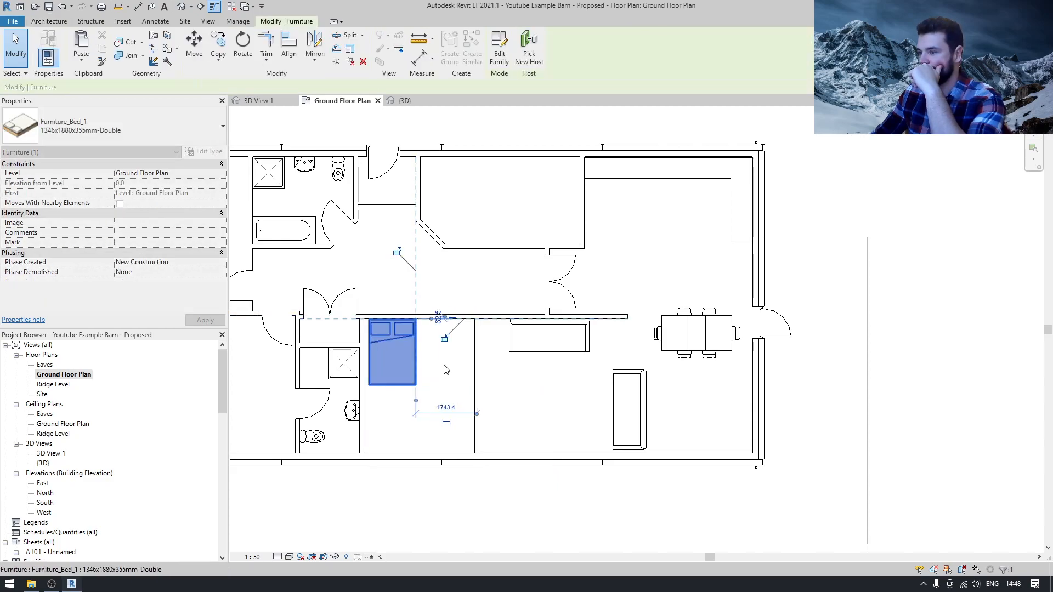
# Measure the bedroom width between the inner wall faces and set it to 2750 mm by moving the living area wall
pyautogui.click(476, 370)
pyautogui.scroll(1, 387, 472)
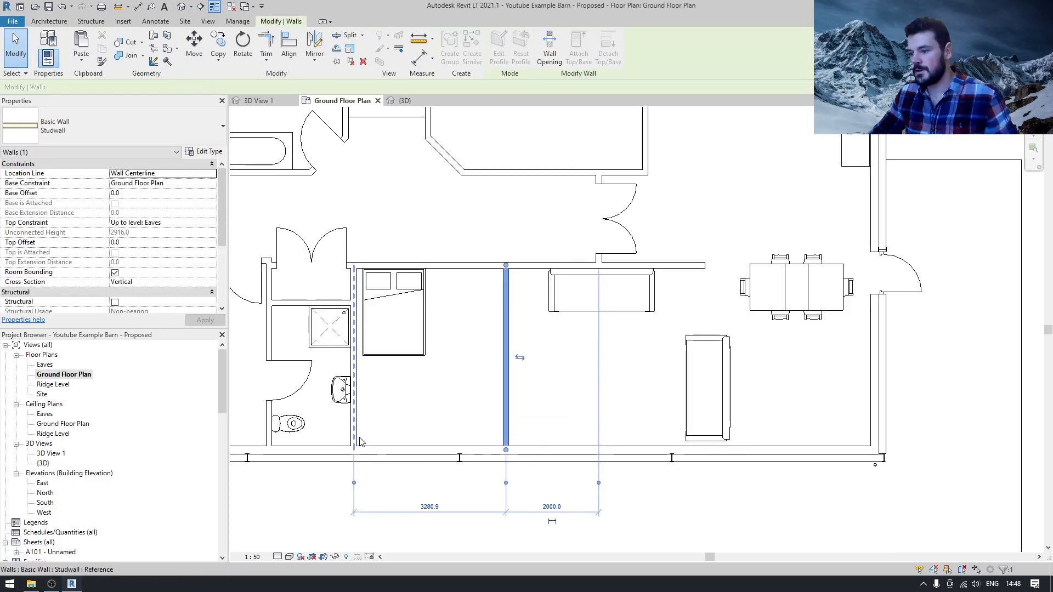
pyautogui.moveTo(361, 438); pyautogui.dragTo(360, 438)
pyautogui.moveTo(506, 482); pyautogui.dragTo(503, 437)
pyautogui.click(431, 507)
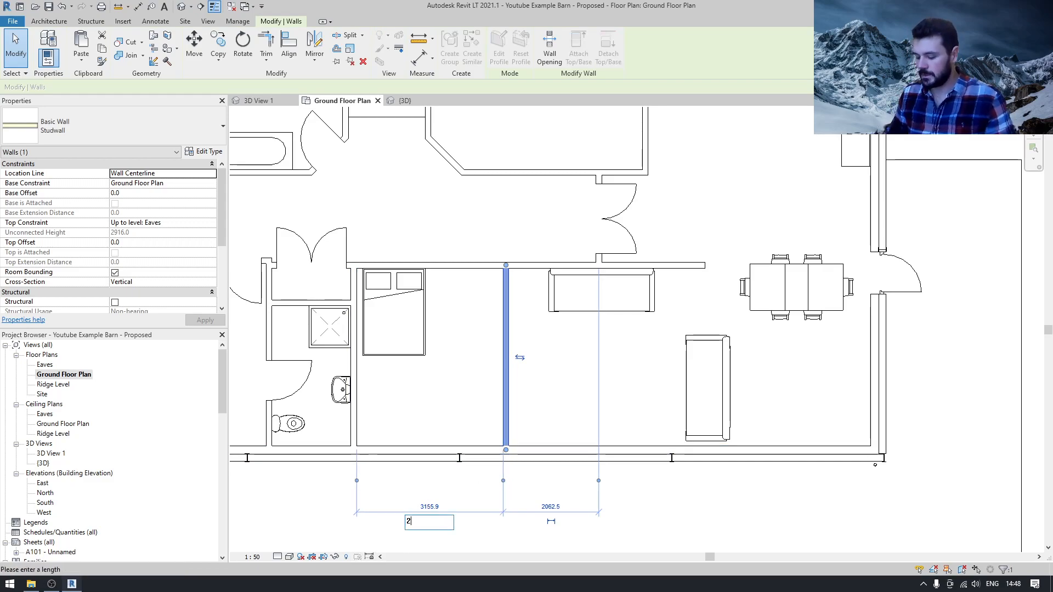
pyautogui.write('2750')
pyautogui.press('Return')
pyautogui.press('Escape')
pyautogui.scroll(-3, 437, 369)
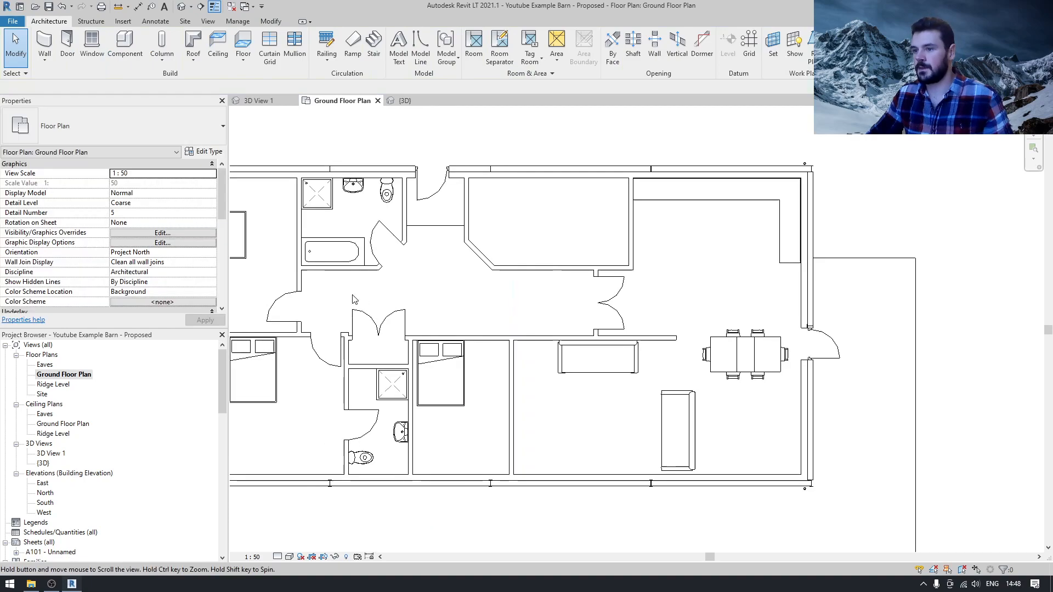
# Place a matching 860 x 2100 single door in the narrow bedroom's corridor wall, near the living area wall
pyautogui.click(276, 300)
pyautogui.scroll(2, 434, 316)
pyautogui.press('c')
pyautogui.press('s')
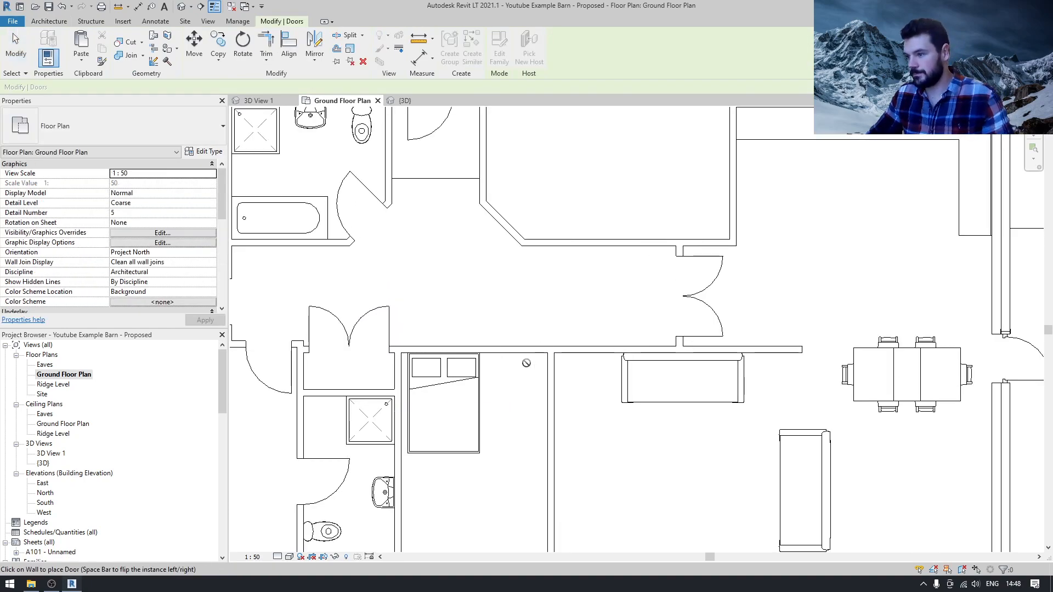
pyautogui.click(520, 354)
pyautogui.scroll(2, 521, 367)
pyautogui.press('Escape')
pyautogui.press('Escape')
pyautogui.click(551, 428)
pyautogui.press('Escape')
pyautogui.scroll(-2, 509, 317)
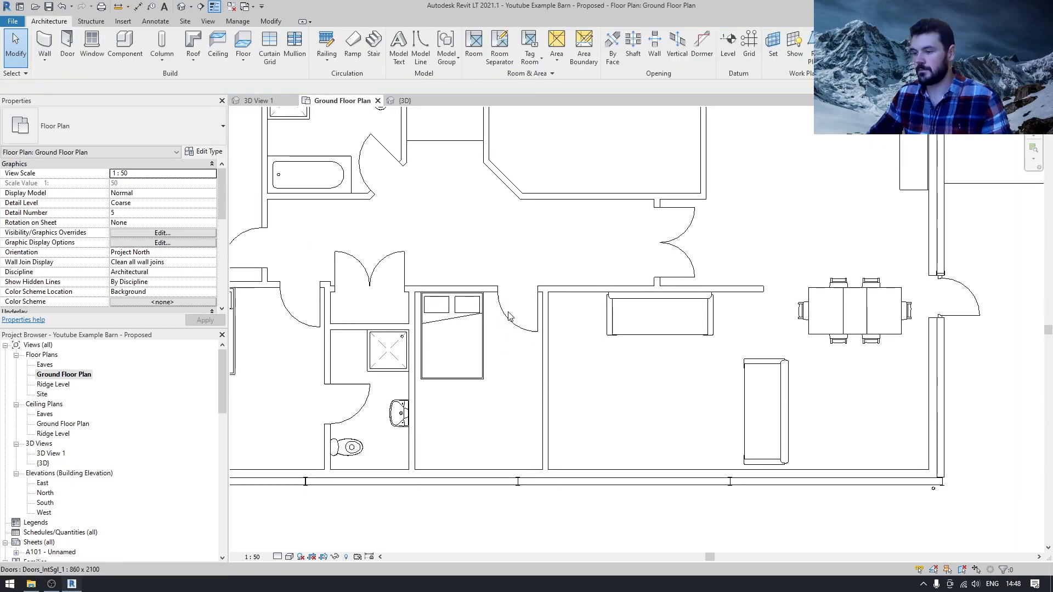
# Rotate the narrow bedroom's bed 90 degrees and place its headboard against the living area wall
pyautogui.click(487, 356)
pyautogui.press('r')
pyautogui.press('o')
pyautogui.click(362, 275)
pyautogui.write('90')
pyautogui.press('Return')
pyautogui.press('Escape')
pyautogui.moveTo(501, 365); pyautogui.dragTo(535, 367)
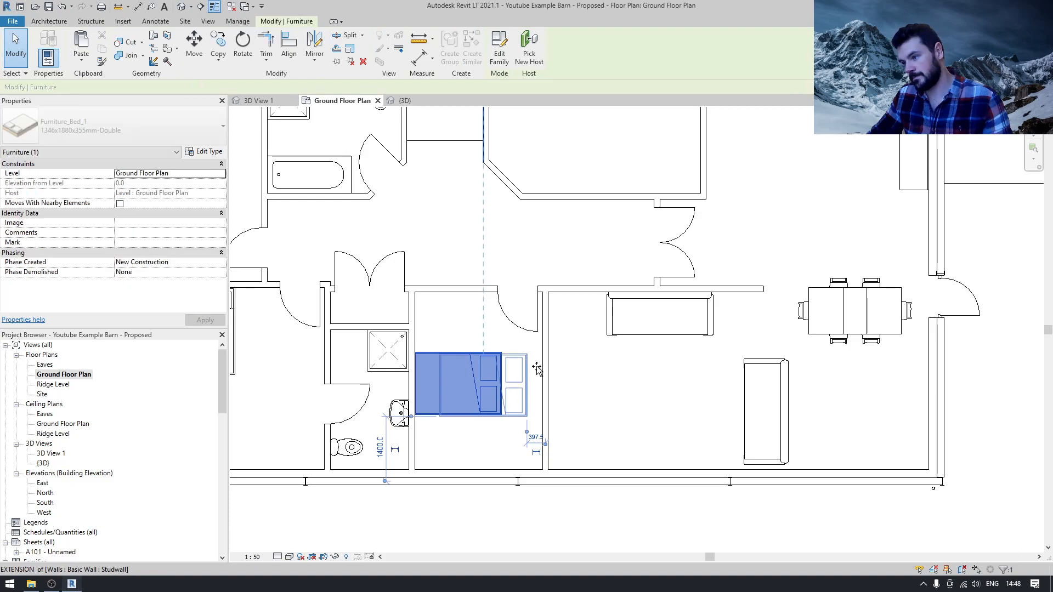
pyautogui.press('Escape')
# Move the corridor walls on the ensuite side, with their single doors, the cupboard back wall and shower tray, 300 mm into the corridor
pyautogui.scroll(-4, 558, 263)
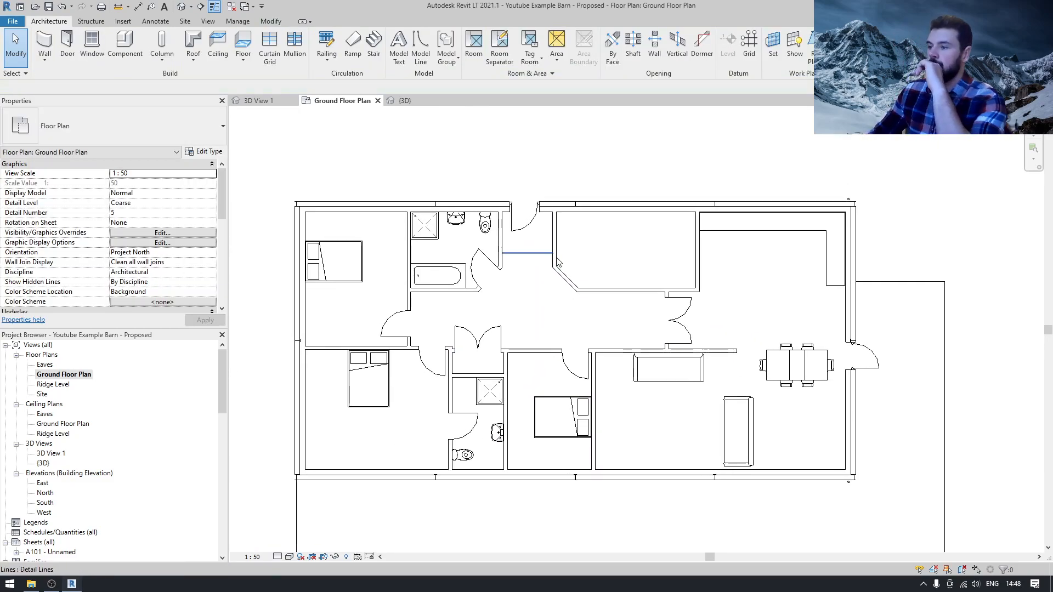
pyautogui.scroll(2, 475, 290)
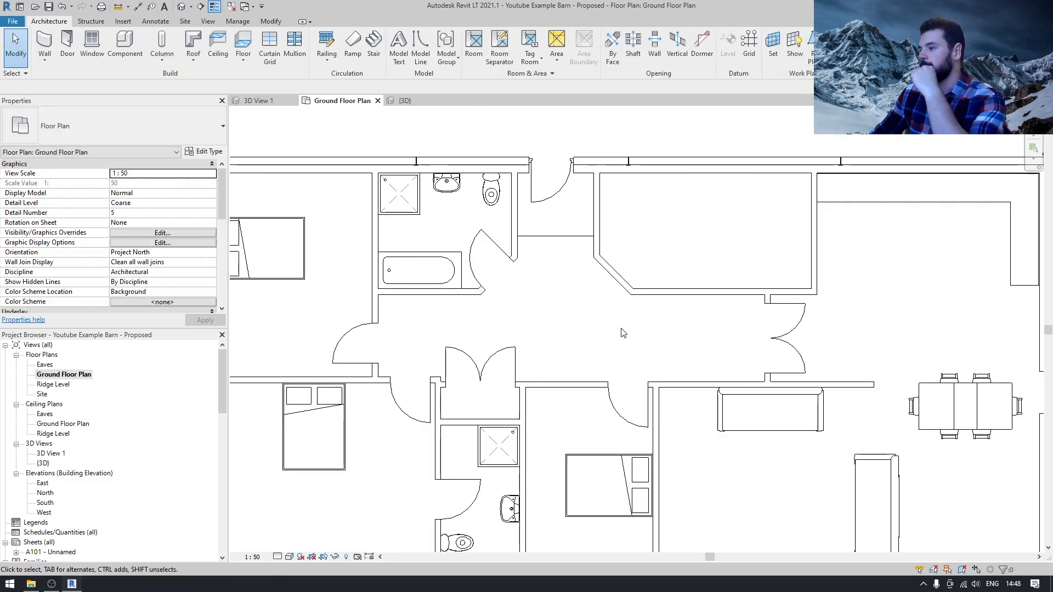
pyautogui.moveTo(700, 368); pyautogui.dragTo(658, 295, button='middle')
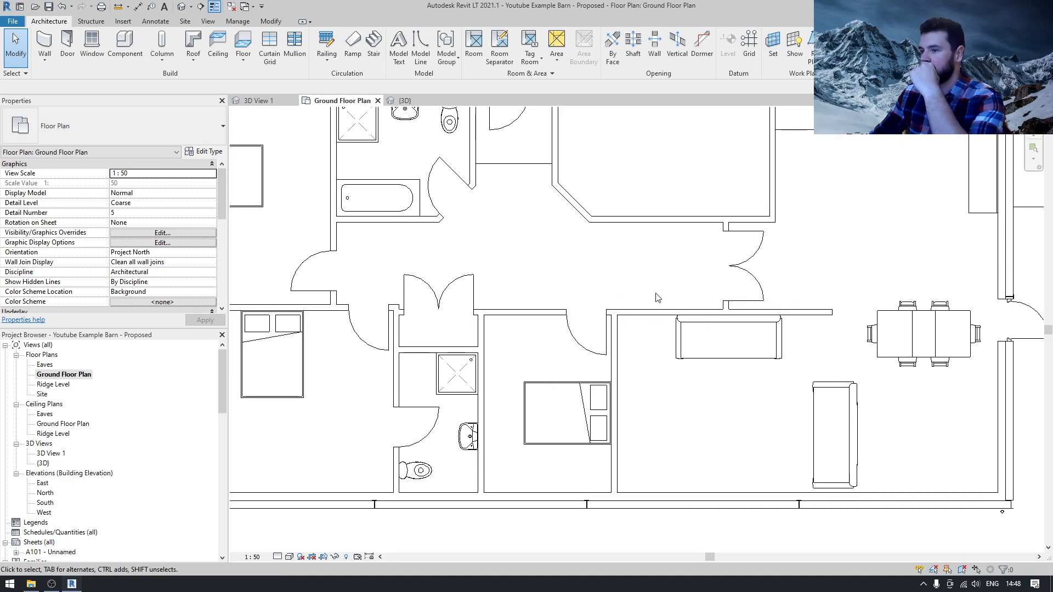
pyautogui.click(648, 310)
pyautogui.moveTo(527, 280); pyautogui.dragTo(528, 308, button='middle')
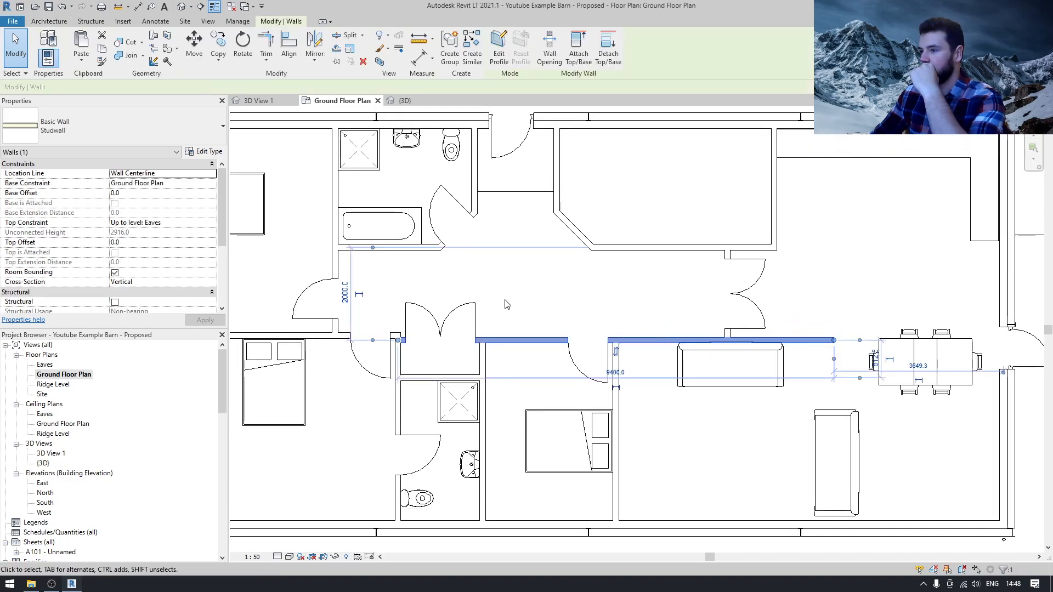
pyautogui.moveTo(264, 344); pyautogui.dragTo(441, 335, button='middle')
pyautogui.keyDown('ctrl'); pyautogui.click(442, 329); pyautogui.keyUp('ctrl')
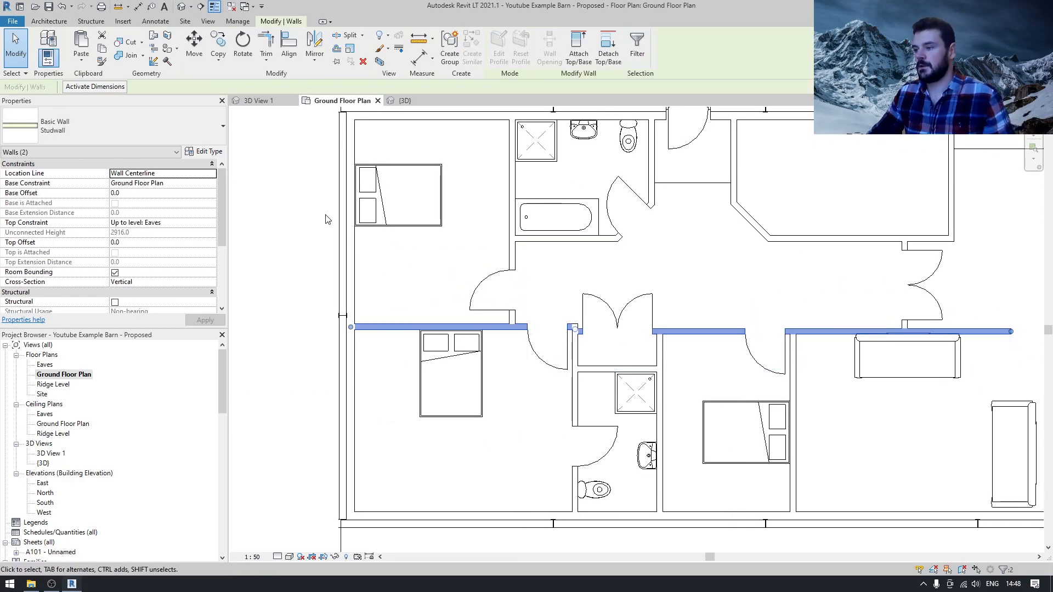
pyautogui.keyDown('ctrl'); pyautogui.click(619, 366); pyautogui.keyUp('ctrl')
pyautogui.keyDown('ctrl'); pyautogui.click(635, 392); pyautogui.keyUp('ctrl')
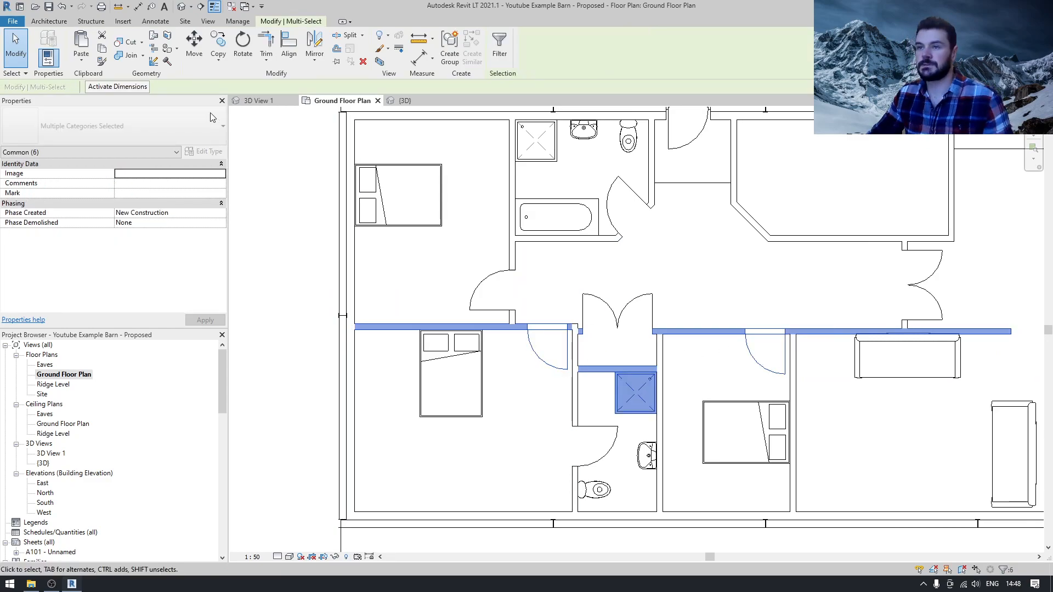
pyautogui.press('m')
pyautogui.press('v')
pyautogui.click(481, 270)
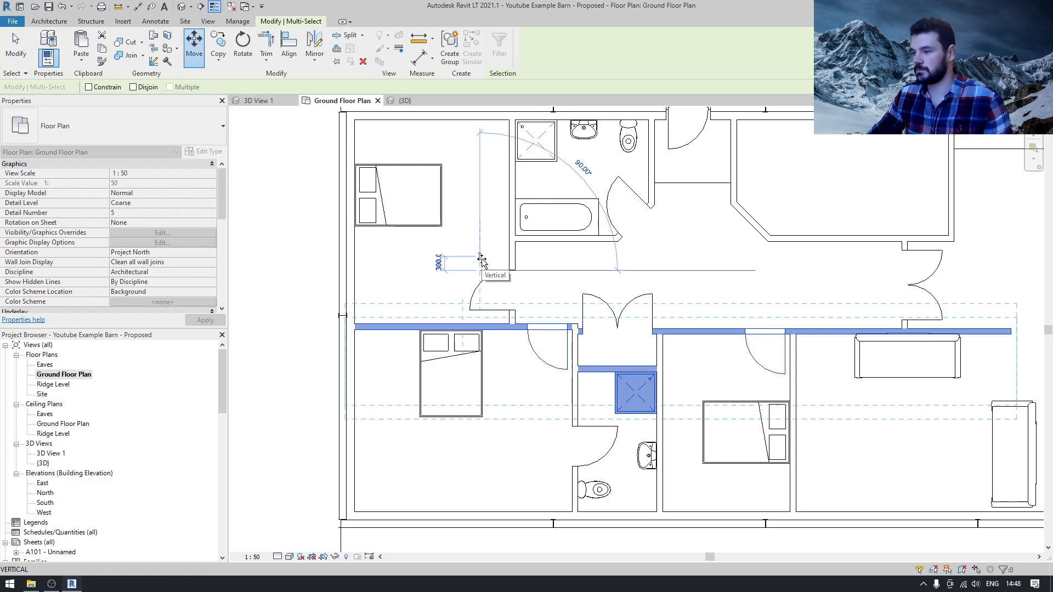
pyautogui.click(481, 261)
pyautogui.press('Escape')
# Reposition the bedroom door at the corridor's end, setting it 100 mm from the face of the wall between the bedrooms
pyautogui.click(481, 272)
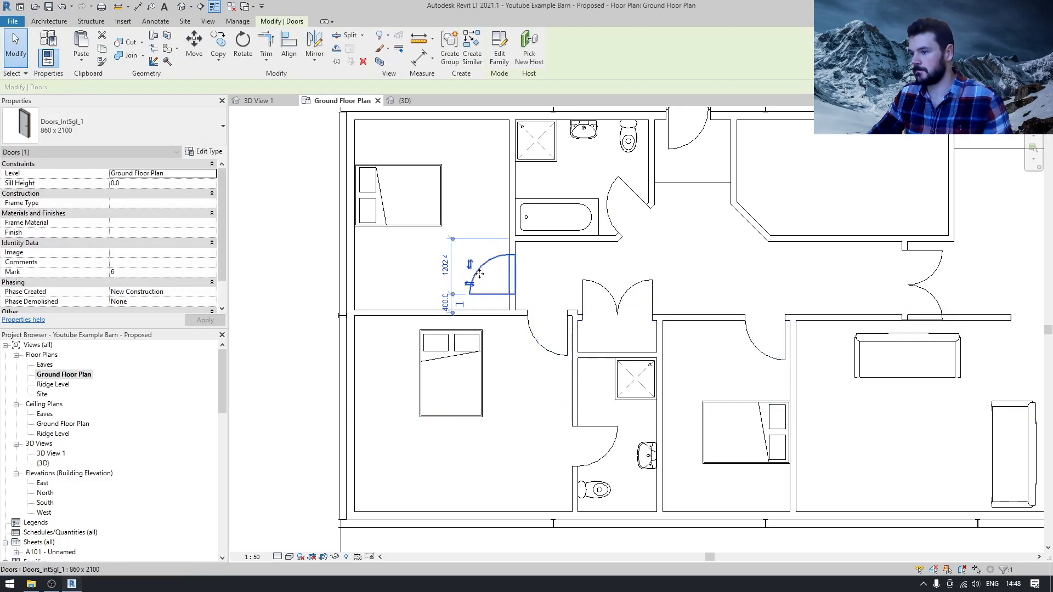
pyautogui.scroll(3, 446, 305)
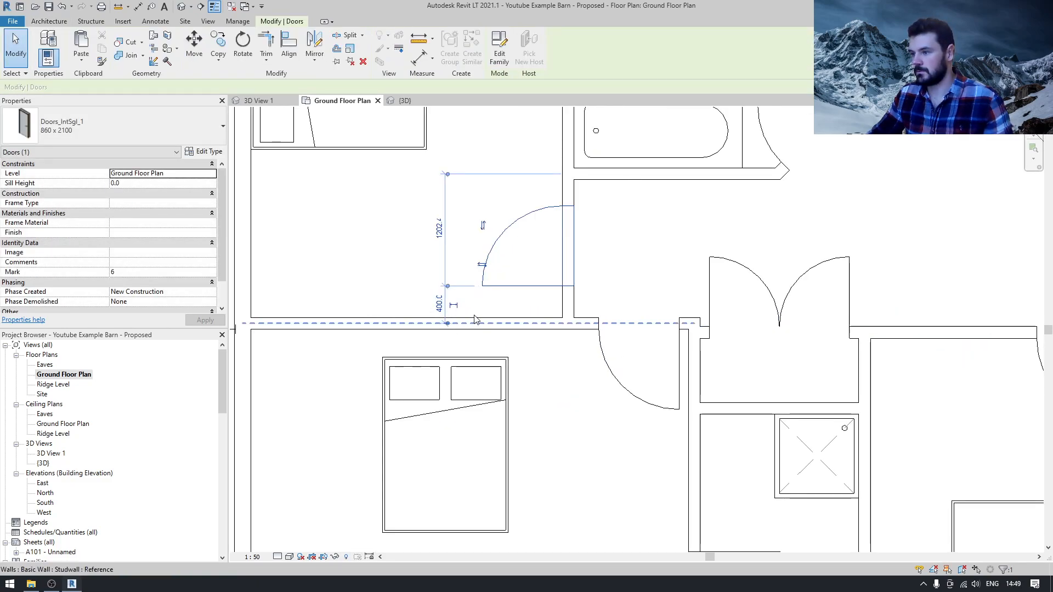
pyautogui.click(478, 321)
pyautogui.click(437, 302)
pyautogui.write('100')
pyautogui.press('Return')
pyautogui.press('Escape')
# Move the ensuite door toward the shower, with its centre 1800 mm from the external wall
pyautogui.scroll(-1, 571, 295)
pyautogui.moveTo(748, 322); pyautogui.dragTo(556, 310, button='middle')
pyautogui.scroll(-5, 556, 310)
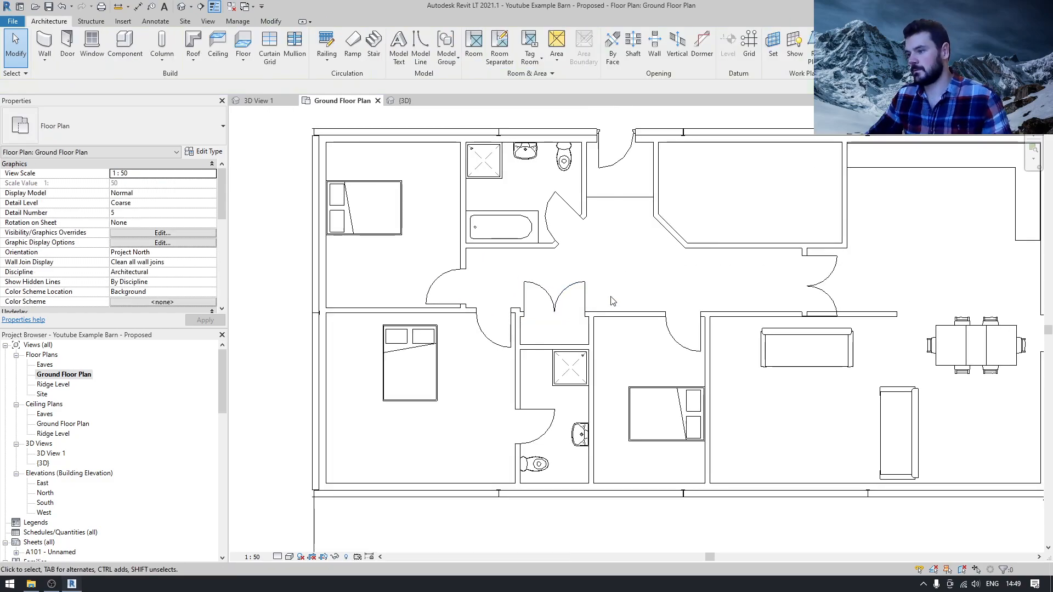
pyautogui.scroll(1, 535, 411)
pyautogui.click(538, 407)
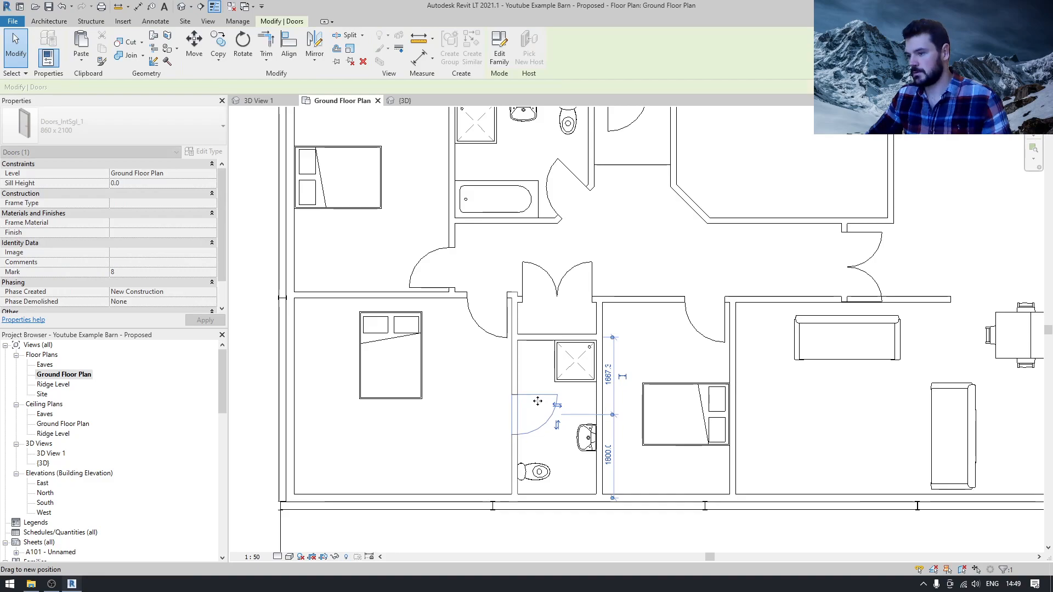
pyautogui.press('Escape')
# Move the bed in the ensuite bedroom against the wall shared with the other bedroom, farther from the entrance door
pyautogui.moveTo(386, 343); pyautogui.dragTo(358, 328)
pyautogui.press('Escape')
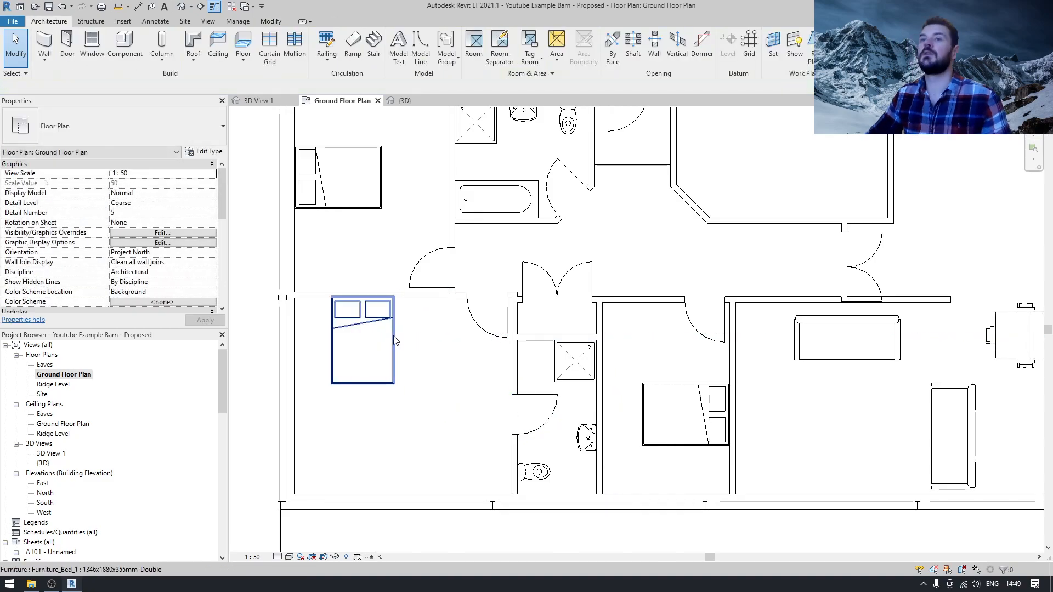
pyautogui.scroll(-1, 541, 261)
pyautogui.scroll(1, 442, 335)
pyautogui.moveTo(427, 335); pyautogui.dragTo(422, 337)
pyautogui.press('Escape')
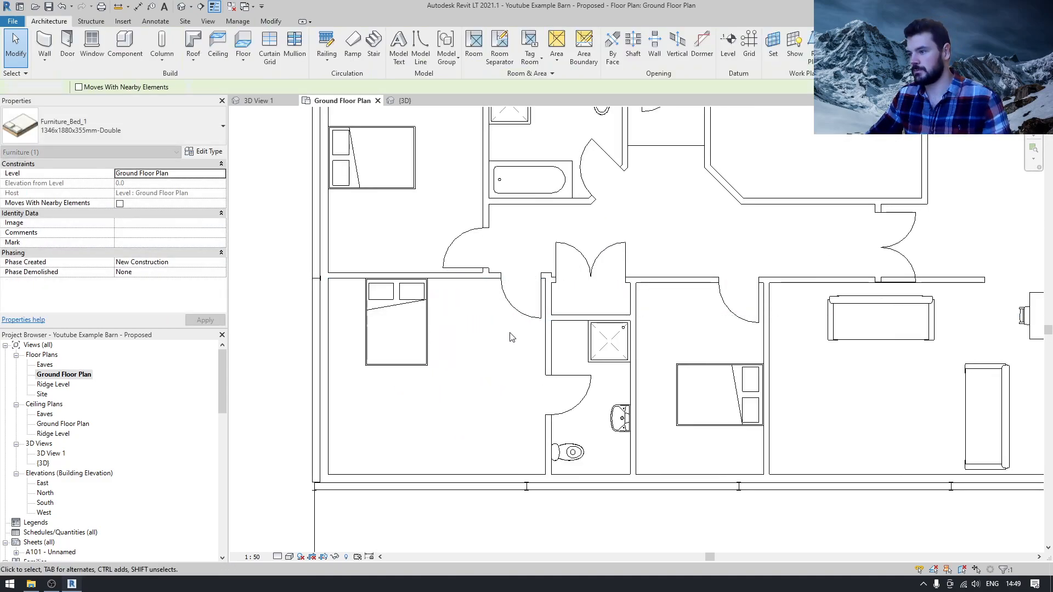
pyautogui.scroll(-3, 468, 362)
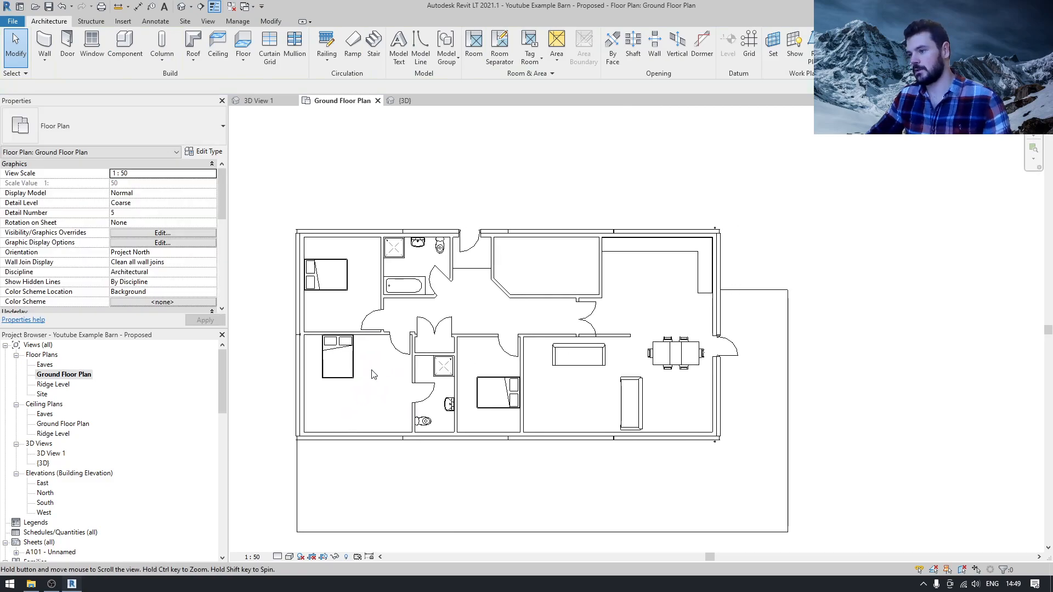
# Set the rough width of the 1500 x 2100 internal double door type to 1250 mm for the corridor doors
pyautogui.scroll(1, 557, 288)
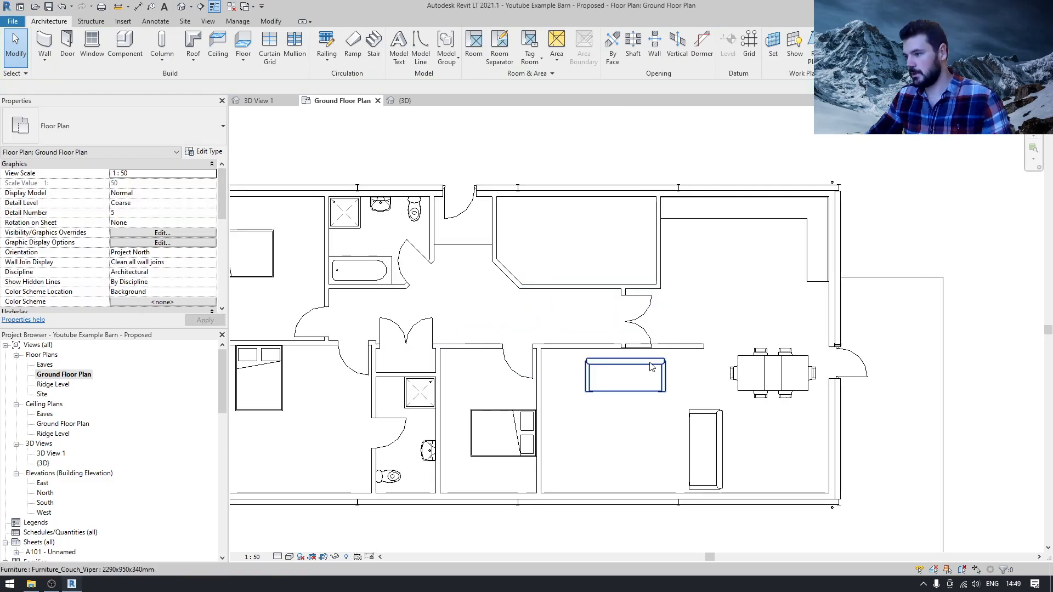
pyautogui.scroll(2, 625, 291)
pyautogui.click(630, 290)
pyautogui.moveTo(629, 289); pyautogui.dragTo(622, 299)
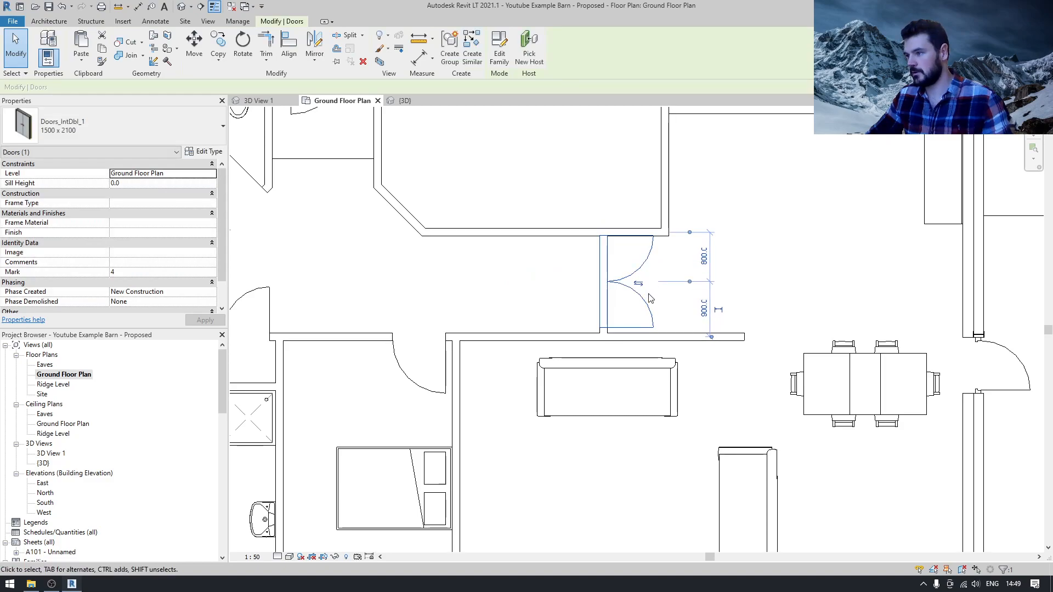
pyautogui.click(204, 151)
pyautogui.scroll(-1, 434, 320)
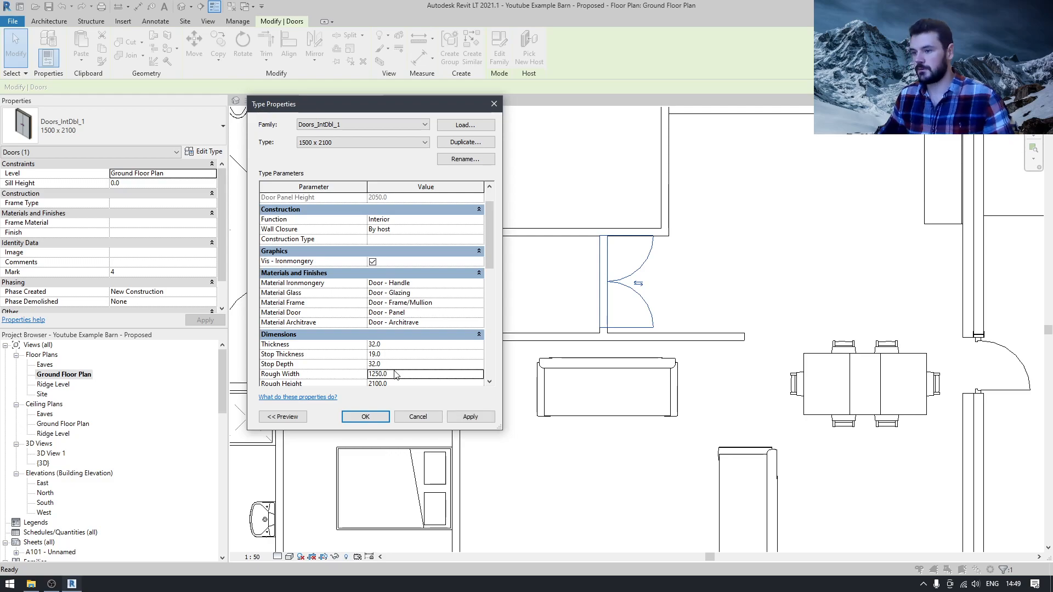
pyautogui.click(480, 415)
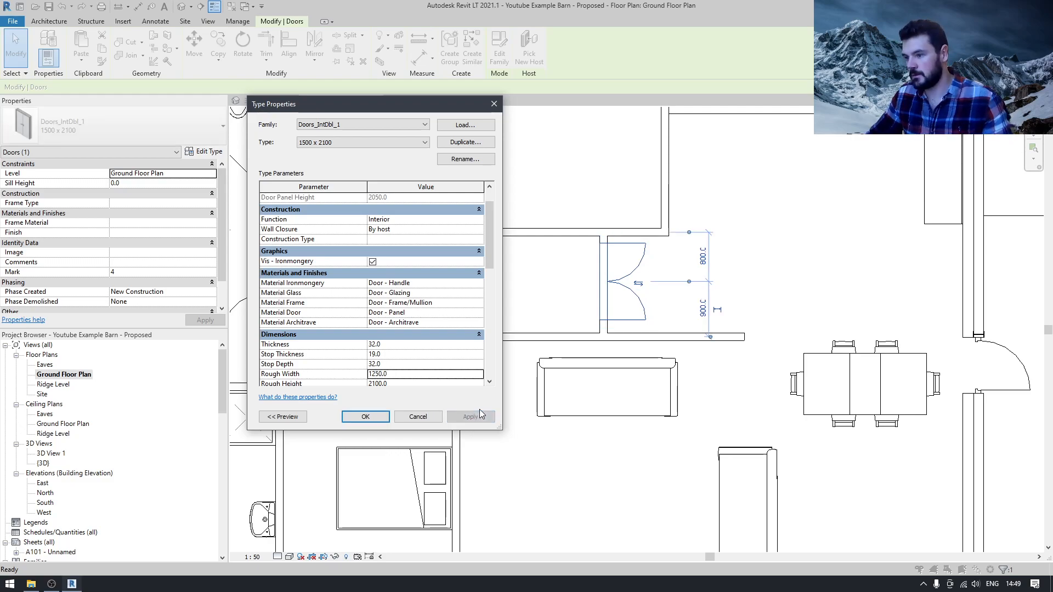
pyautogui.click(383, 417)
pyautogui.click(540, 423)
# Move the horizontal sofa up against the wall separating the living area from the corridor
pyautogui.scroll(-1, 611, 382)
pyautogui.moveTo(610, 382); pyautogui.dragTo(543, 327, button='middle')
pyautogui.moveTo(545, 315); pyautogui.dragTo(515, 301)
pyautogui.click(656, 379)
pyautogui.moveTo(656, 379); pyautogui.dragTo(618, 352)
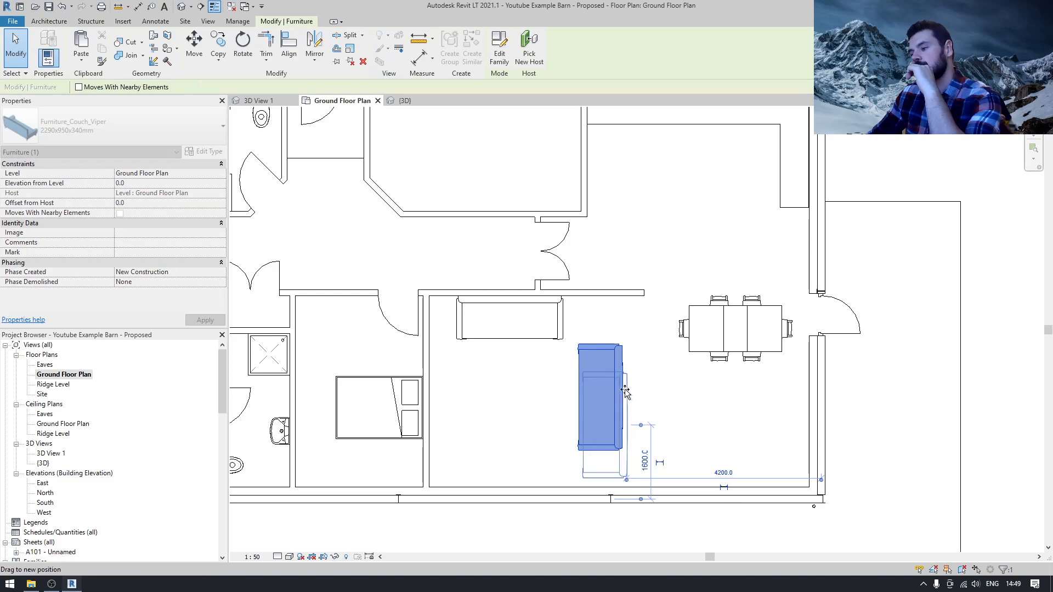
pyautogui.press('Escape')
pyautogui.press('Escape')
pyautogui.moveTo(561, 331); pyautogui.dragTo(589, 328)
# Rotate the vertical sofa 180 degrees and place it with its back against the bedroom wall
pyautogui.click(604, 425)
pyautogui.press('r')
pyautogui.press('o')
pyautogui.click(573, 264)
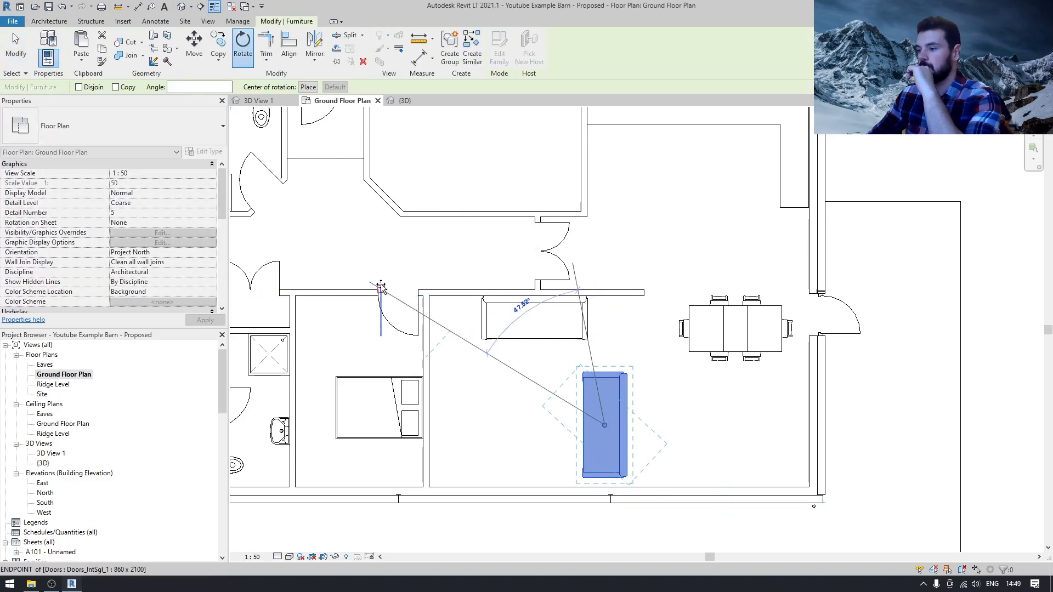
pyautogui.write('1')
pyautogui.press('Escape')
pyautogui.press('Escape')
pyautogui.press('Escape')
pyautogui.moveTo(612, 376); pyautogui.dragTo(465, 361)
pyautogui.press('Escape')
pyautogui.click(526, 336)
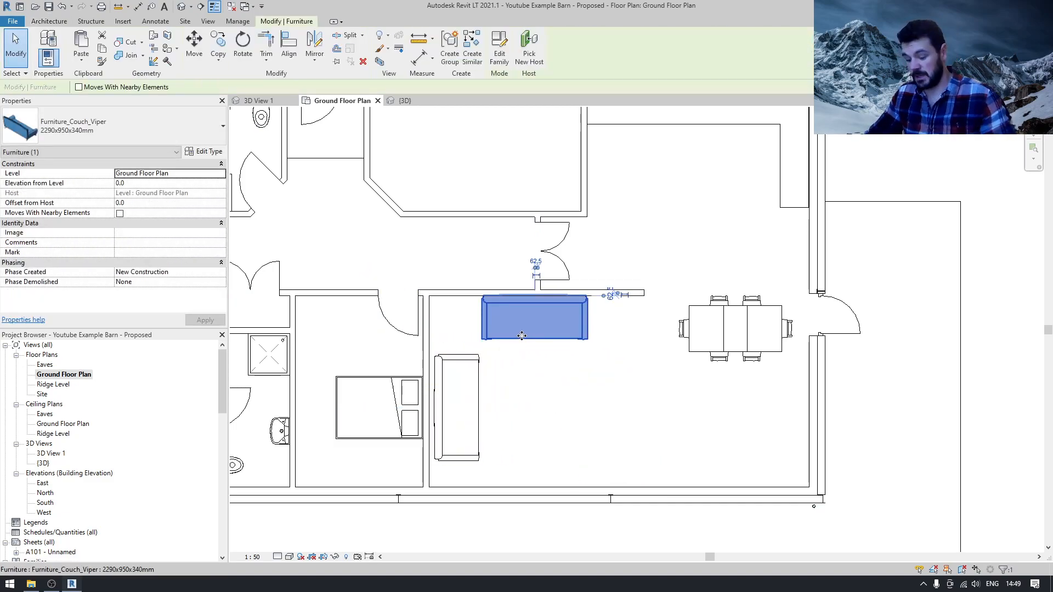
pyautogui.press('Escape')
pyautogui.click(483, 384)
pyautogui.press('Escape')
pyautogui.scroll(-1, 524, 329)
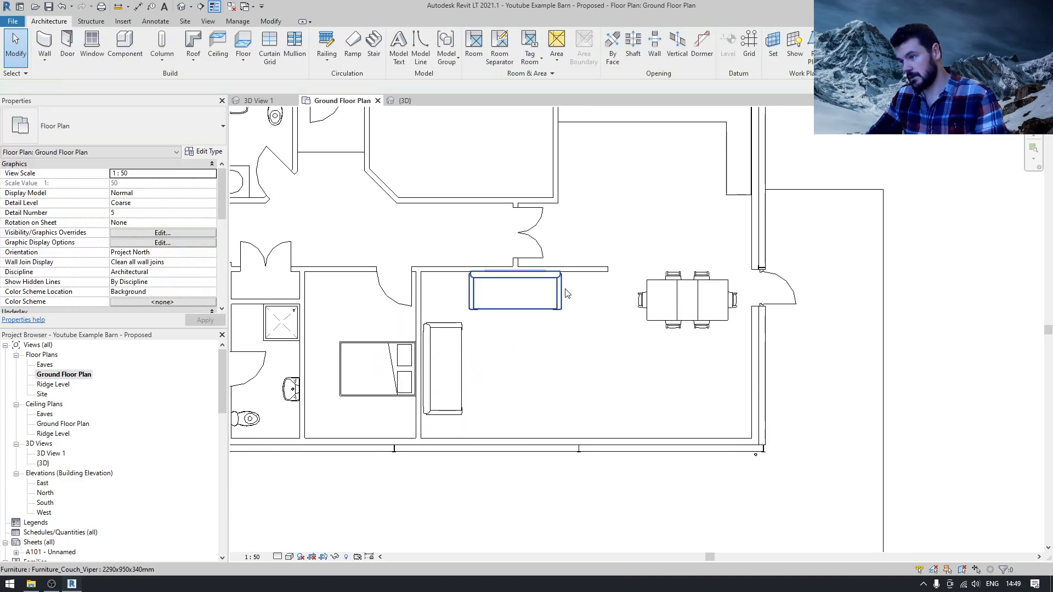
# Shorten the free end of the wall between the corridor and living area toward the double doors
pyautogui.click(601, 270)
pyautogui.moveTo(588, 275); pyautogui.dragTo(578, 275)
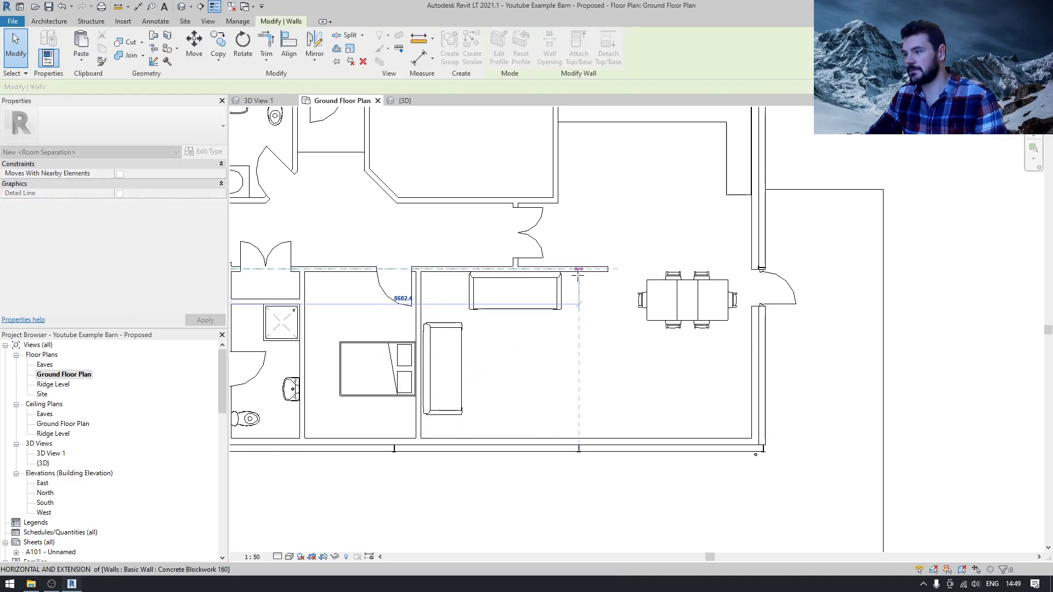
pyautogui.press('Escape')
# Measure the clear width of the corridor beside the double doors
pyautogui.moveTo(571, 334); pyautogui.dragTo(571, 381, button='middle')
pyautogui.click(535, 286)
pyautogui.scroll(2, 534, 286)
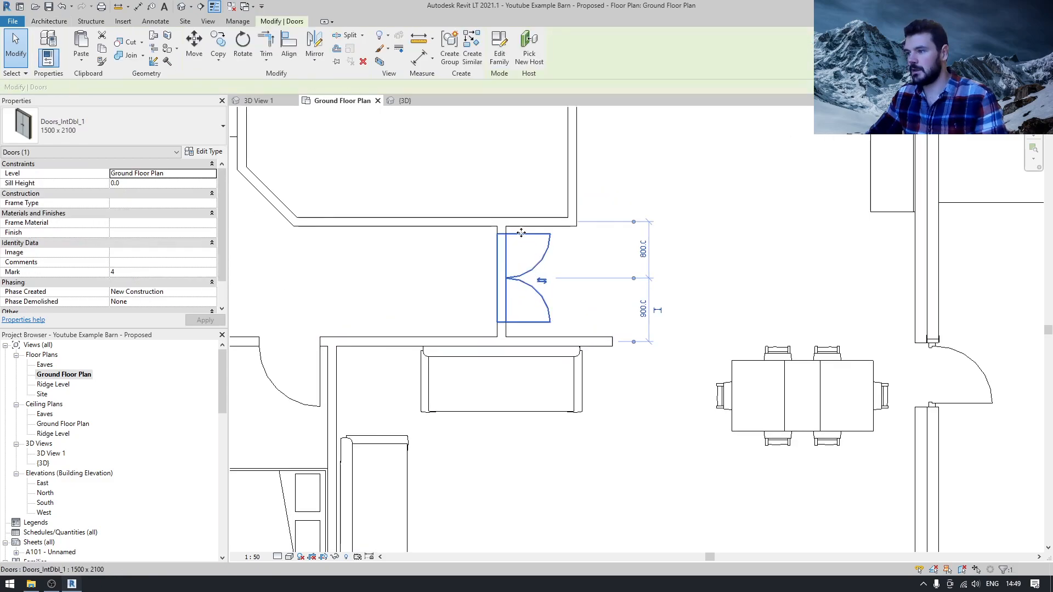
pyautogui.click(420, 40)
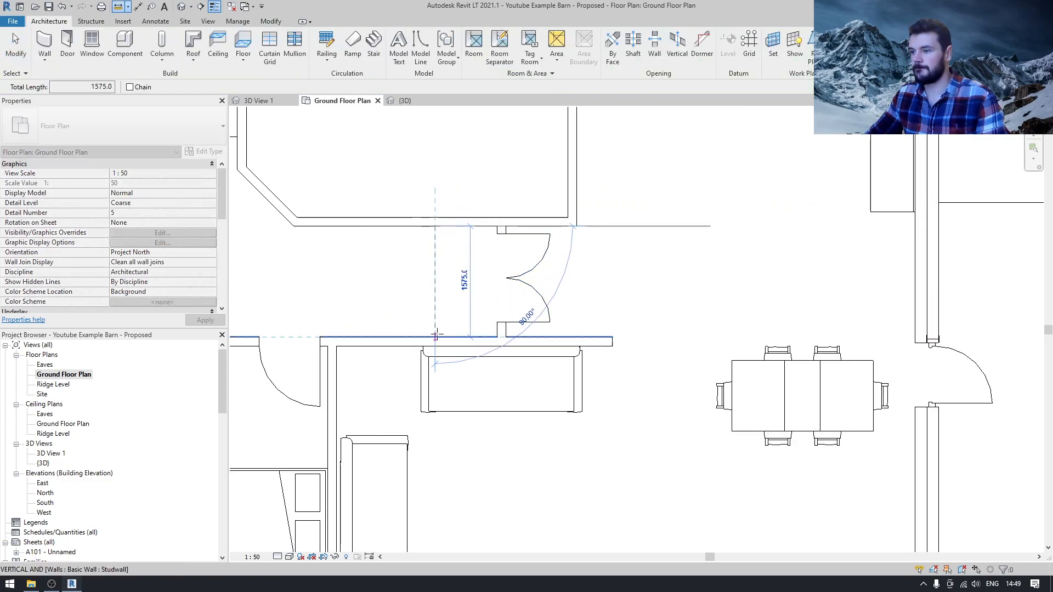
pyautogui.press('Escape')
pyautogui.press('Escape')
pyautogui.click(540, 288)
pyautogui.scroll(-1, 488, 266)
pyautogui.moveTo(488, 265); pyautogui.dragTo(689, 299, button='middle')
pyautogui.press('Escape')
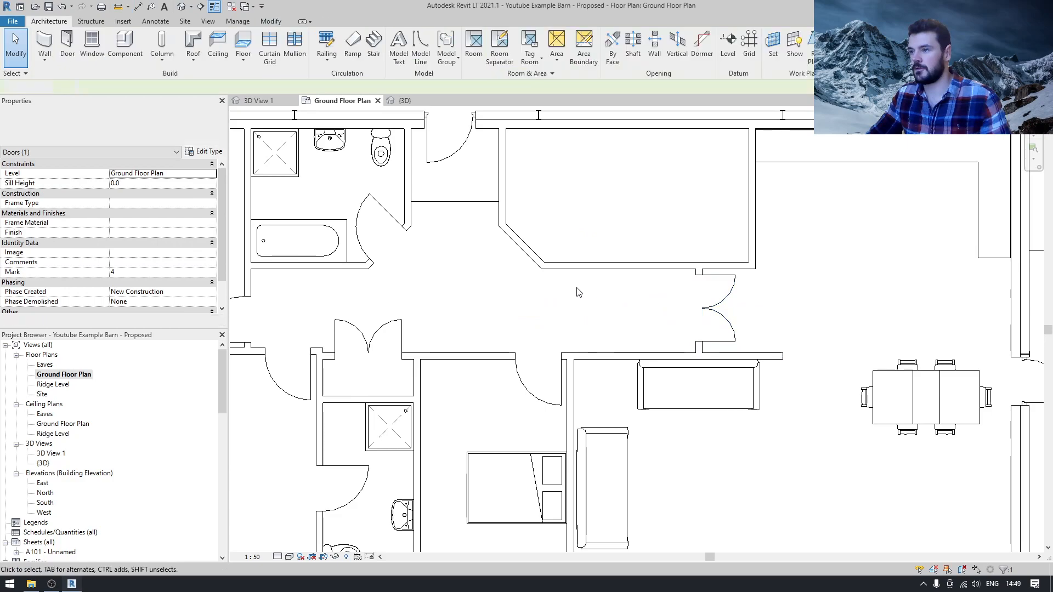
# Try to move the corridor walls of the bathroom and the empty room together to widen the corridor
pyautogui.click(573, 270)
pyautogui.moveTo(500, 287); pyautogui.dragTo(642, 328, button='middle')
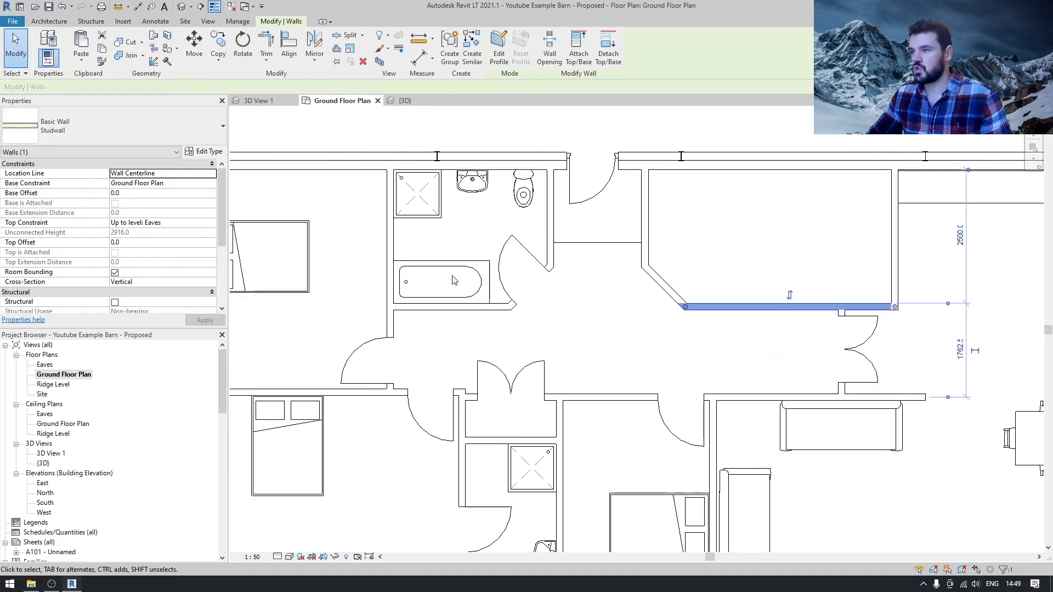
pyautogui.keyDown('ctrl'); pyautogui.click(481, 308); pyautogui.keyUp('ctrl')
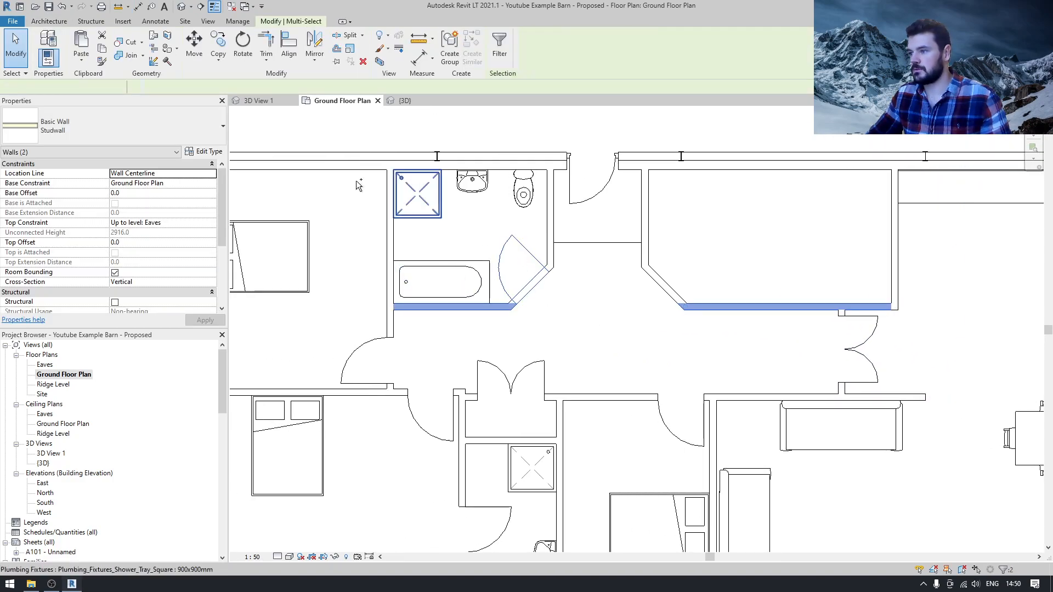
pyautogui.press('m')
pyautogui.press('v')
pyautogui.click(570, 299)
pyautogui.press('Return')
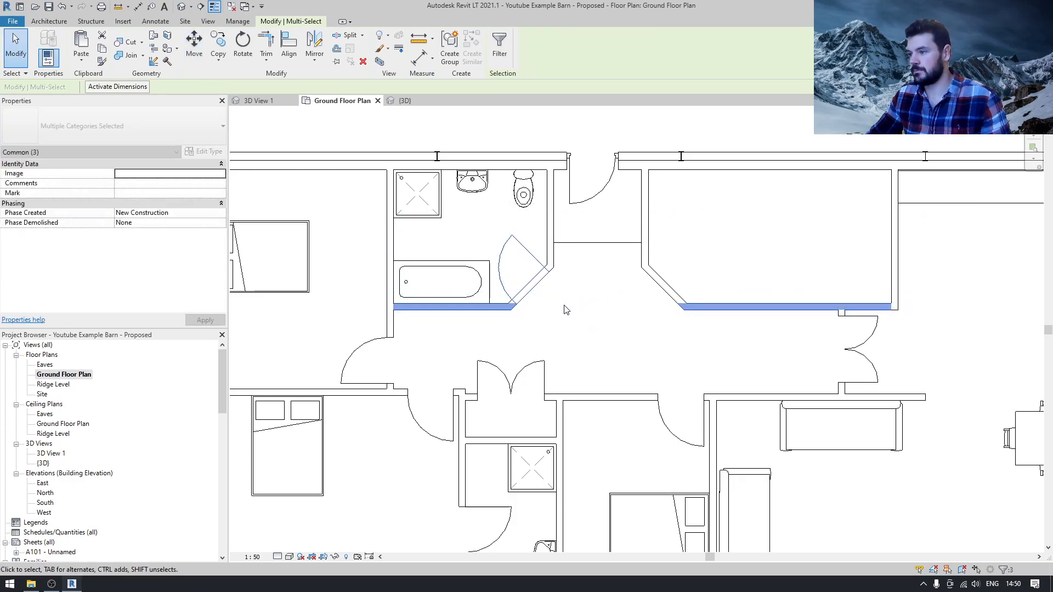
pyautogui.press('Escape')
# Move the corridor walls of the bathroom and empty room, together with the bath, 25 mm away from the corridor
pyautogui.click(466, 305)
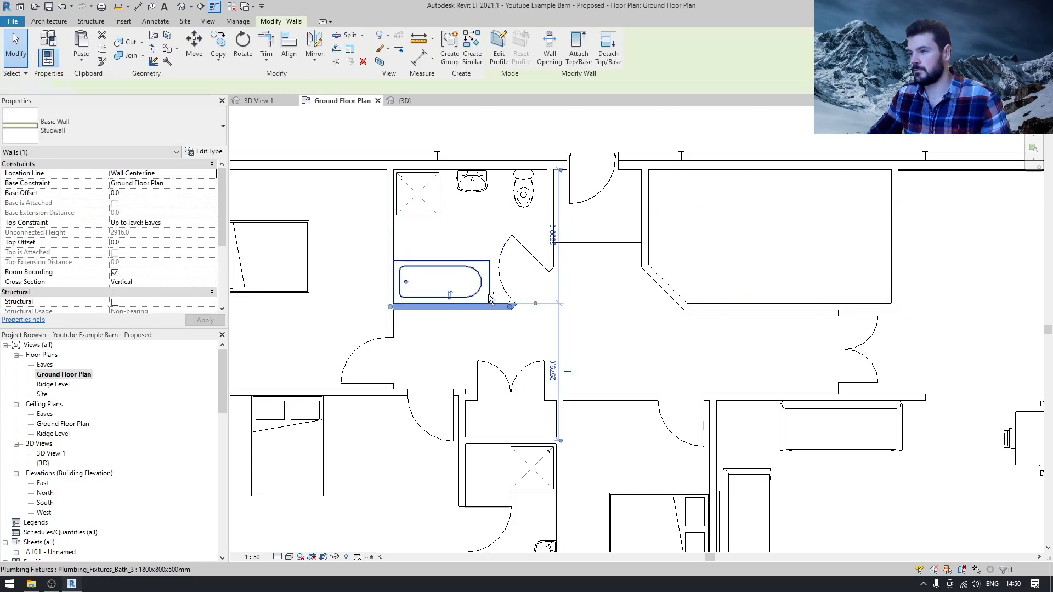
pyautogui.keyDown('ctrl'); pyautogui.click(442, 283); pyautogui.keyUp('ctrl')
pyautogui.keyDown('ctrl'); pyautogui.click(785, 306); pyautogui.keyUp('ctrl')
pyautogui.press('m')
pyautogui.press('v')
pyautogui.click(642, 338)
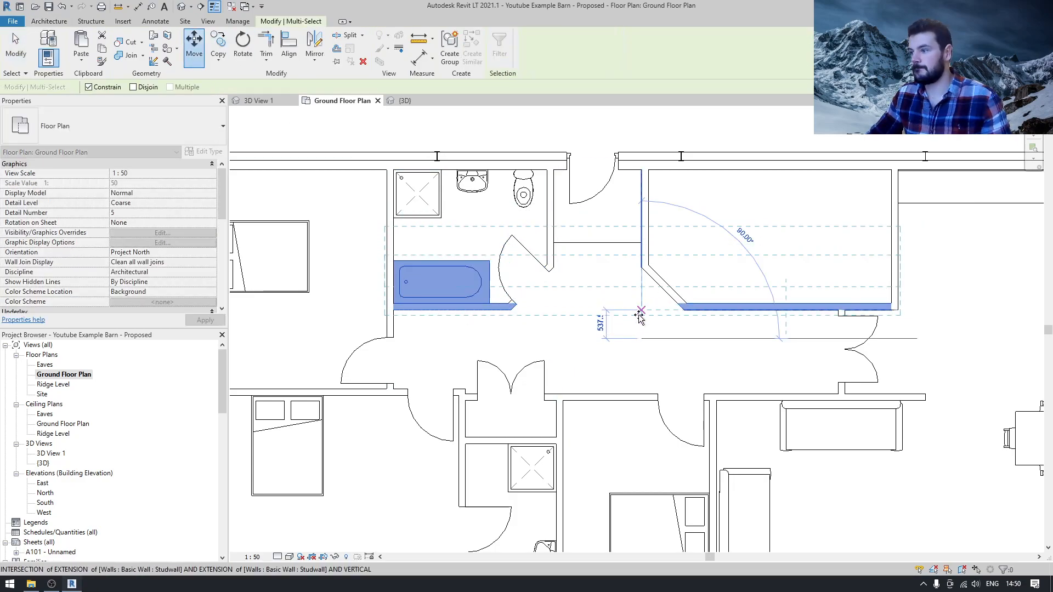
pyautogui.press('Return')
pyautogui.press('Escape')
pyautogui.click(864, 359)
pyautogui.click(208, 152)
pyautogui.scroll(-3, 446, 342)
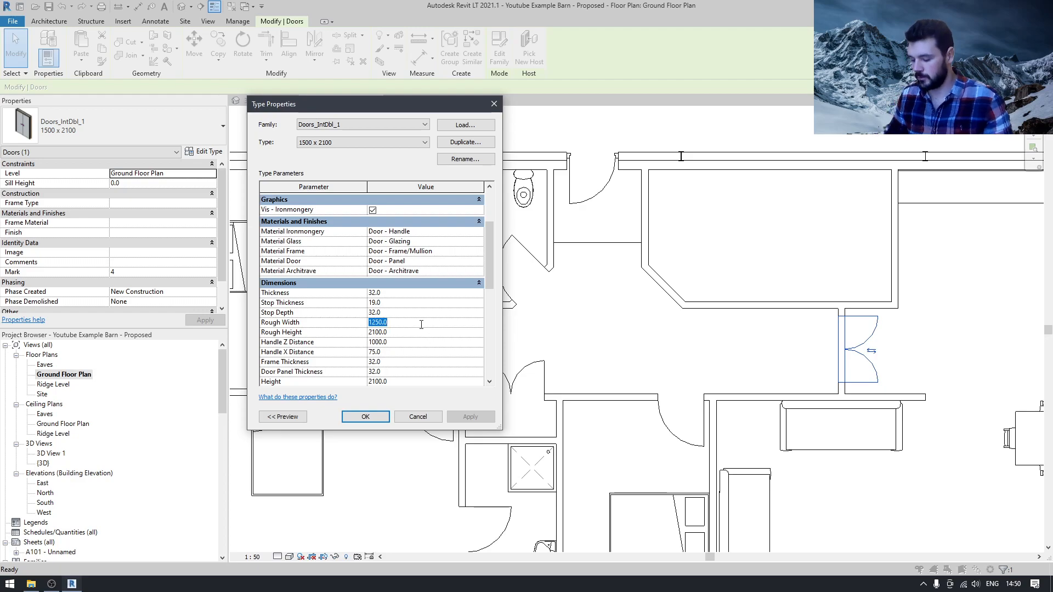
pyautogui.click(418, 417)
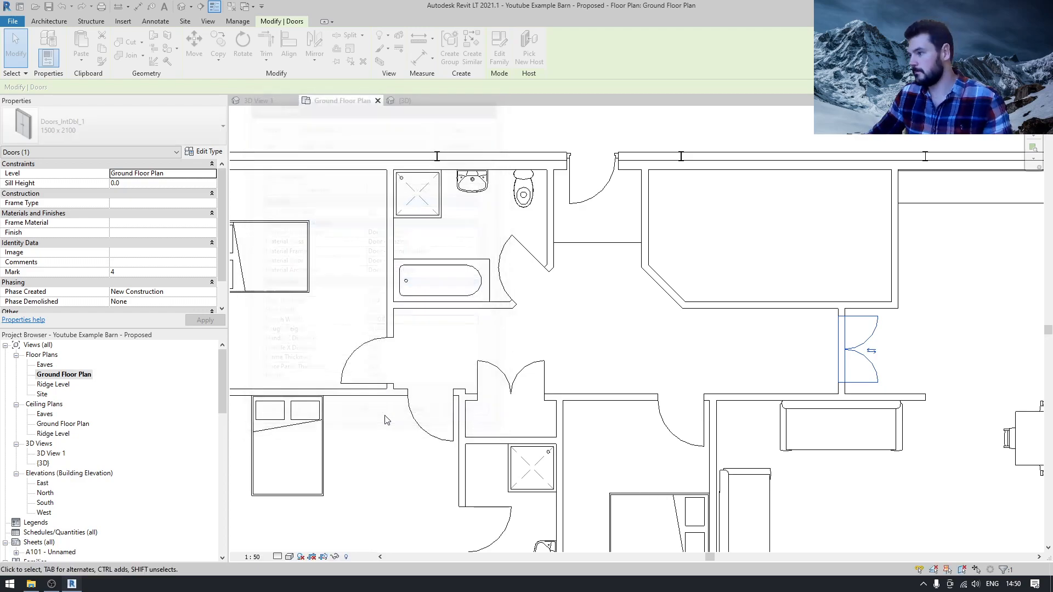
pyautogui.press('Escape')
# Shorten the free end of the living area's corridor wall to roughly match the end of the empty room
pyautogui.moveTo(877, 378); pyautogui.dragTo(585, 318, button='middle')
pyautogui.scroll(-1, 585, 319)
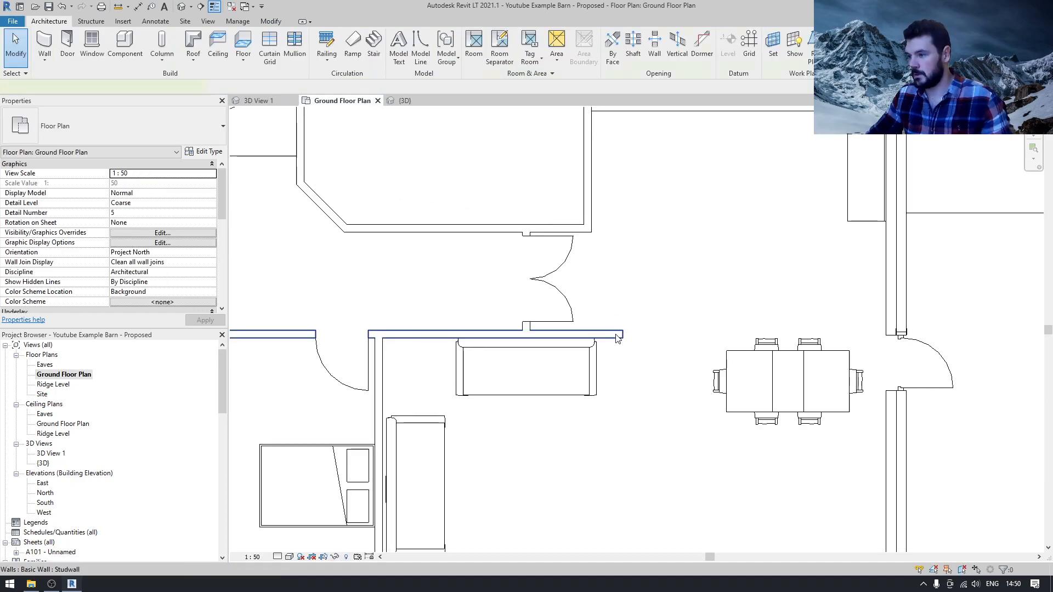
pyautogui.click(584, 330)
pyautogui.scroll(-1, 603, 340)
pyautogui.press('Escape')
pyautogui.moveTo(603, 340); pyautogui.dragTo(597, 347, button='middle')
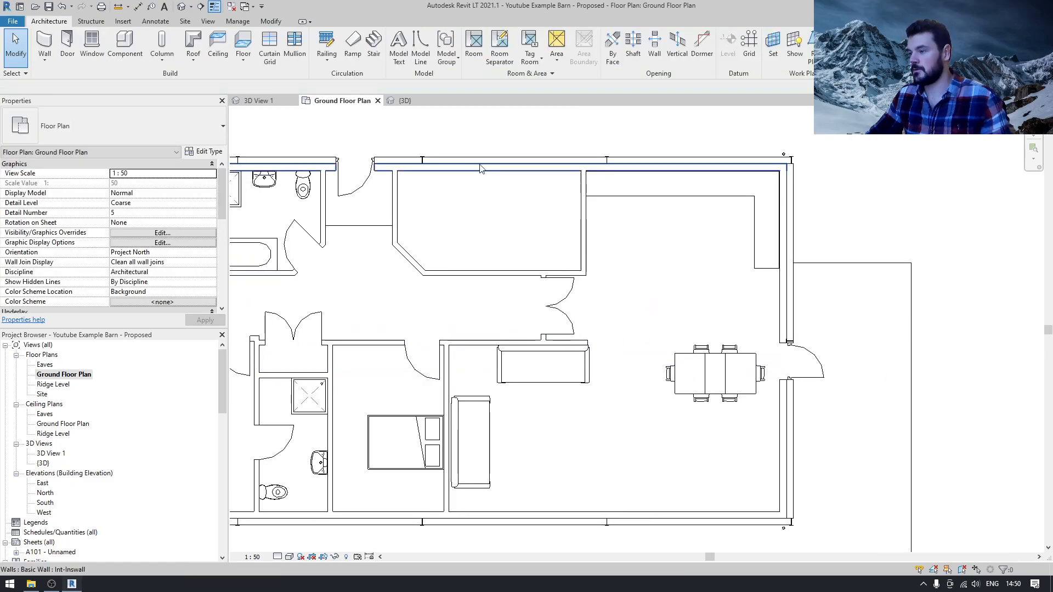
# Align the end of the living area's corridor wall with the kitchen-side face of the empty room's end wall
pyautogui.press('a')
pyautogui.press('l')
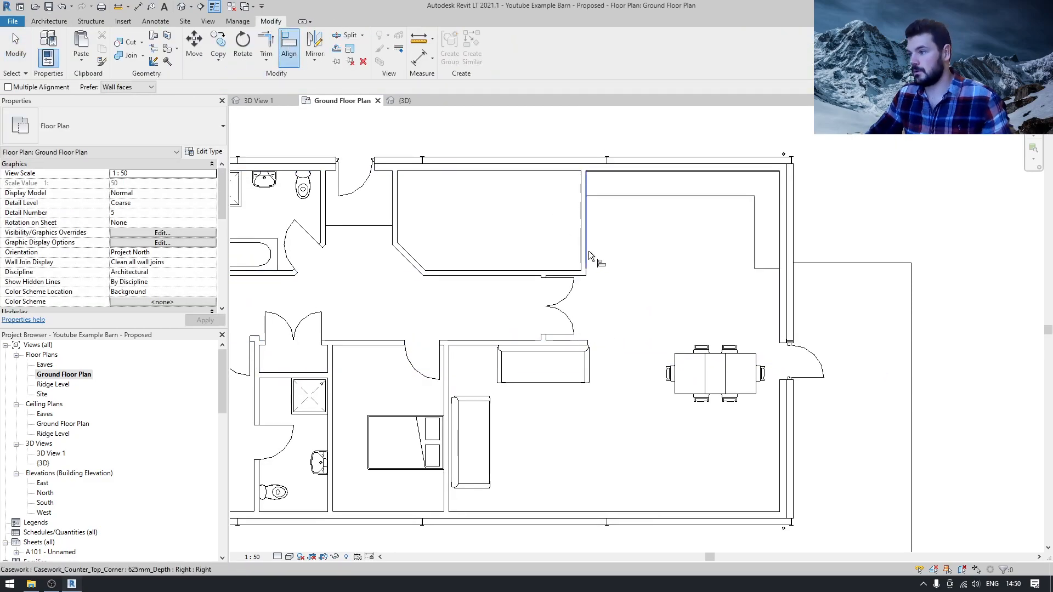
pyautogui.scroll(2, 591, 340)
pyautogui.press('Escape')
pyautogui.scroll(-2, 614, 352)
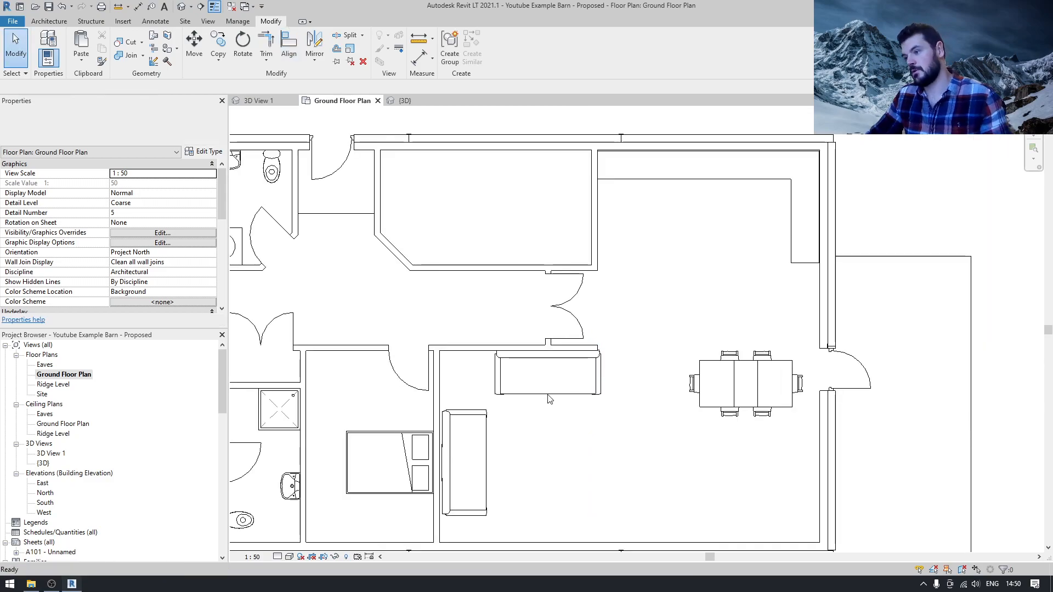
# Extend the empty room's kitchen-side wall across the corridor to form a corner with the living area wall
pyautogui.scroll(1, 621, 328)
pyautogui.scroll(-1, 620, 328)
pyautogui.moveTo(620, 328); pyautogui.dragTo(613, 347, button='middle')
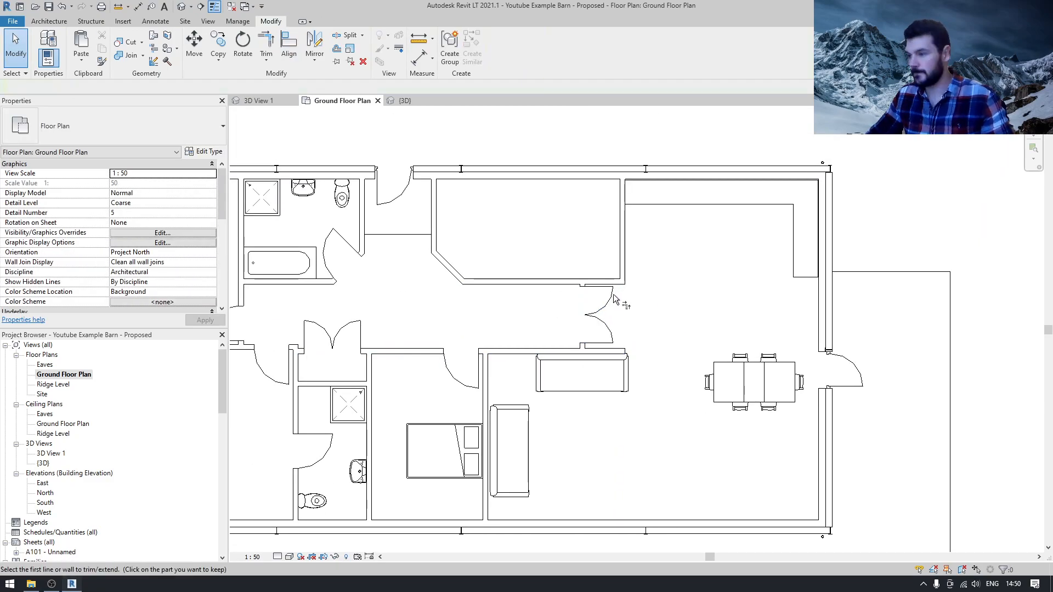
pyautogui.click(625, 279)
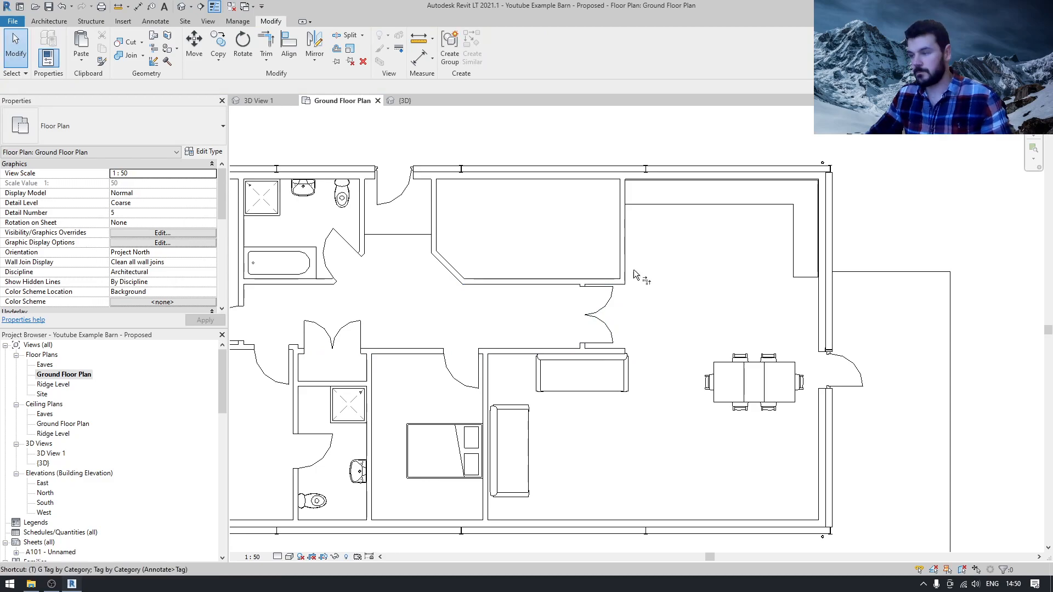
pyautogui.click(607, 347)
pyautogui.press('Escape')
# Relocate the double doors into the extended kitchen-side wall and delete the old cross wall in the corridor
pyautogui.click(602, 326)
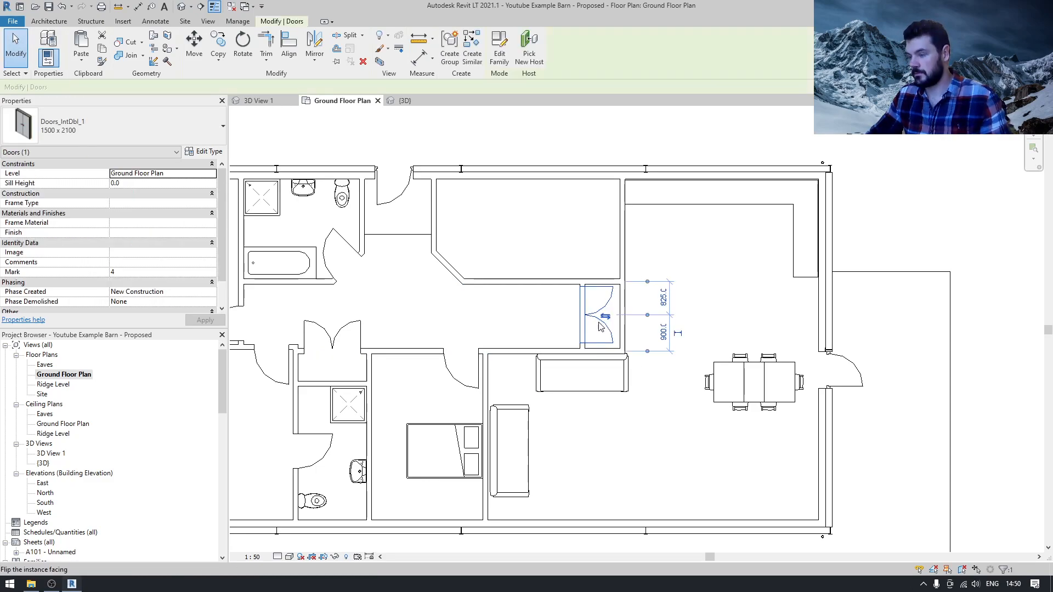
pyautogui.press('Delete')
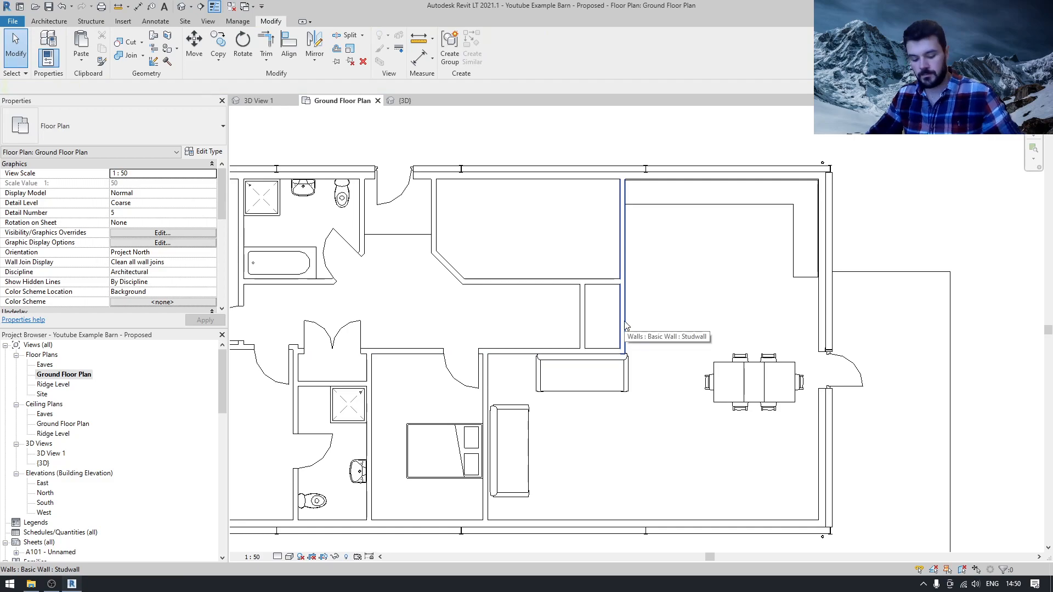
pyautogui.hotkey('ctrl', 'z')
pyautogui.click(584, 314)
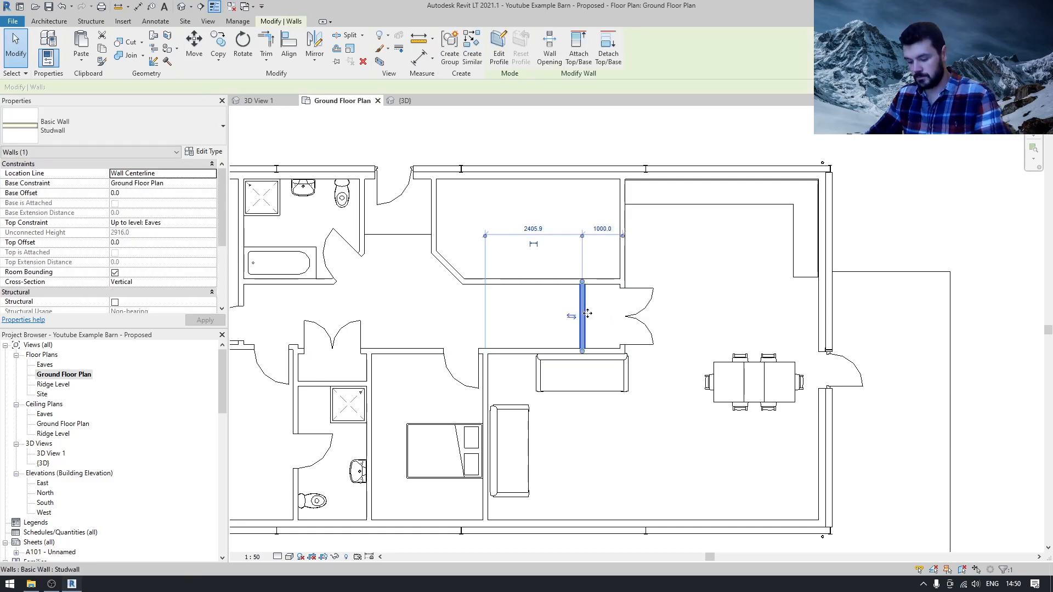
pyautogui.press('Delete')
pyautogui.moveTo(517, 379); pyautogui.dragTo(525, 358, button='middle')
pyautogui.moveTo(491, 316); pyautogui.dragTo(565, 316, button='middle')
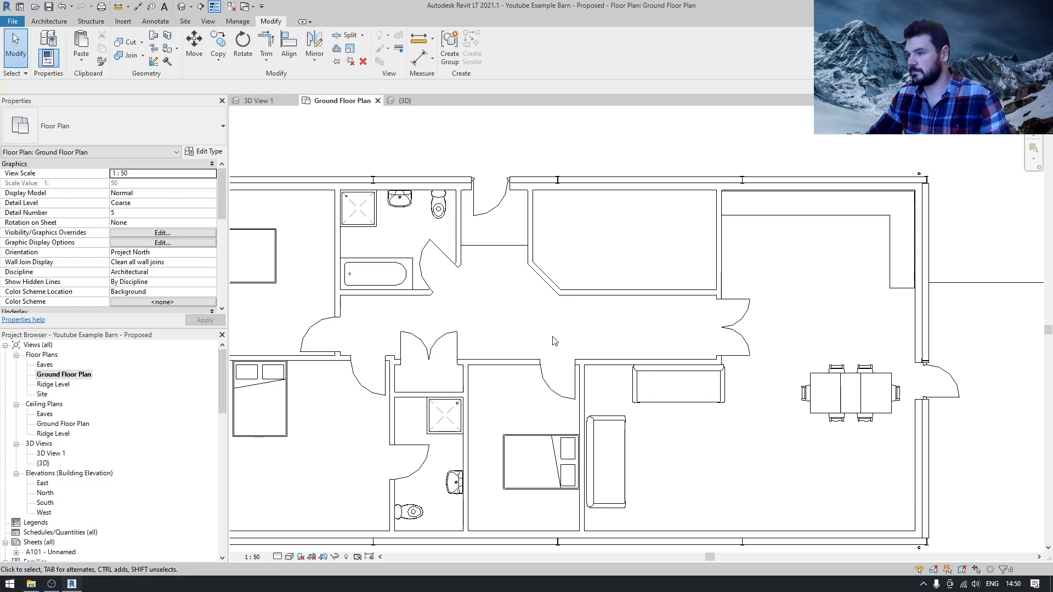
pyautogui.moveTo(659, 223); pyautogui.dragTo(685, 246, button='middle')
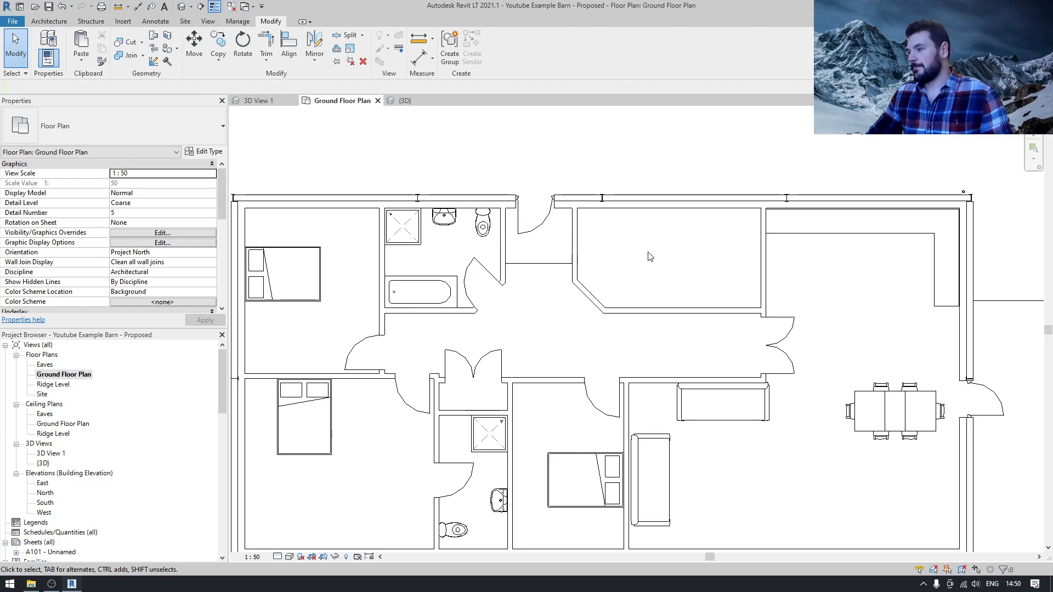
pyautogui.scroll(1, 655, 274)
pyautogui.moveTo(656, 291); pyautogui.dragTo(553, 307, button='middle')
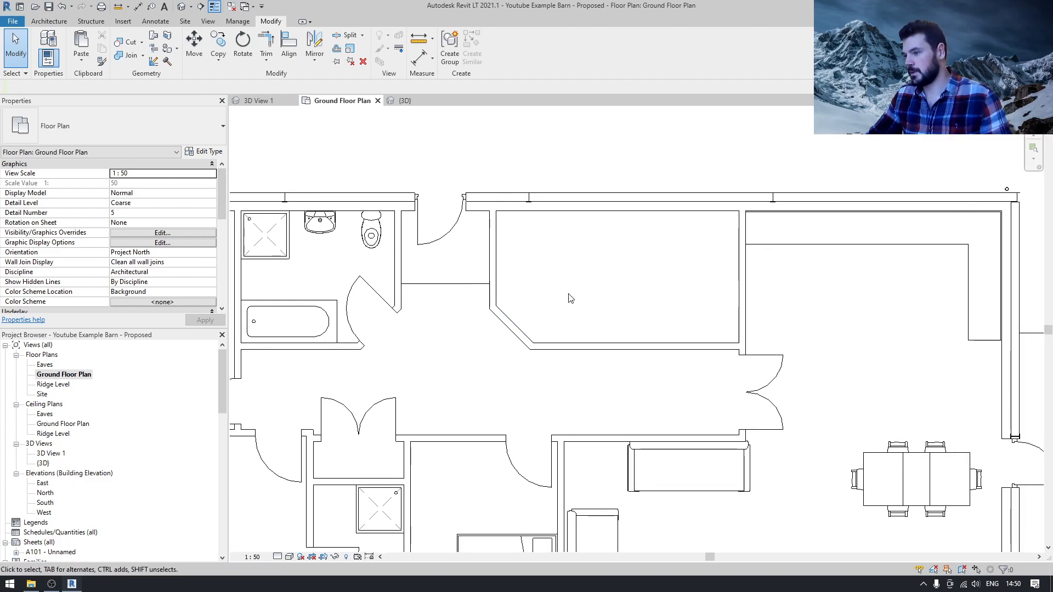
pyautogui.click(52, 22)
pyautogui.click(46, 42)
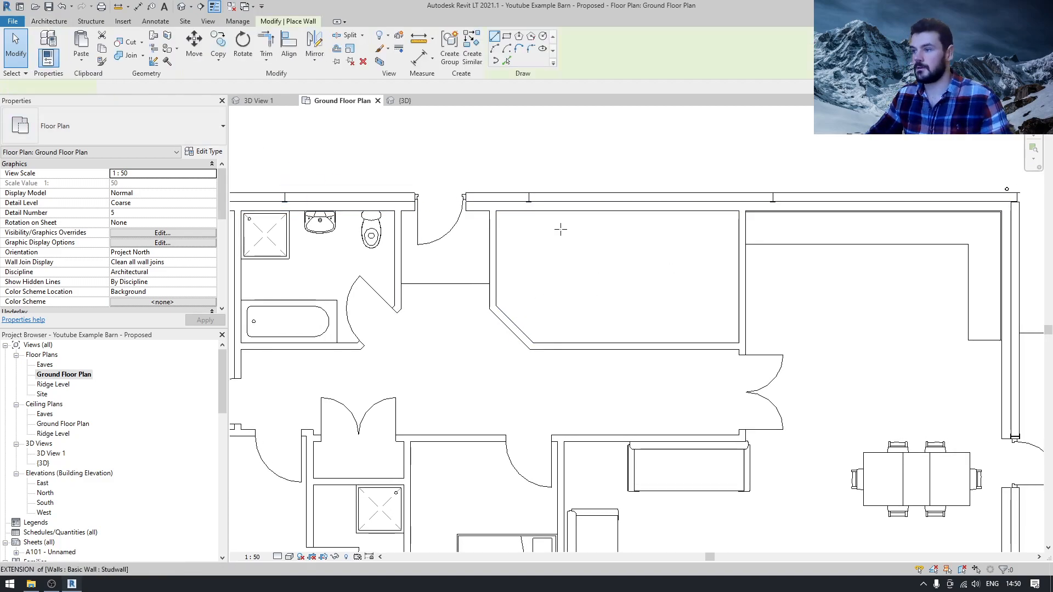
pyautogui.press('Escape')
# Delete the line crossing the entrance hall between the bathroom and the empty room
pyautogui.click(456, 283)
pyautogui.press('Escape')
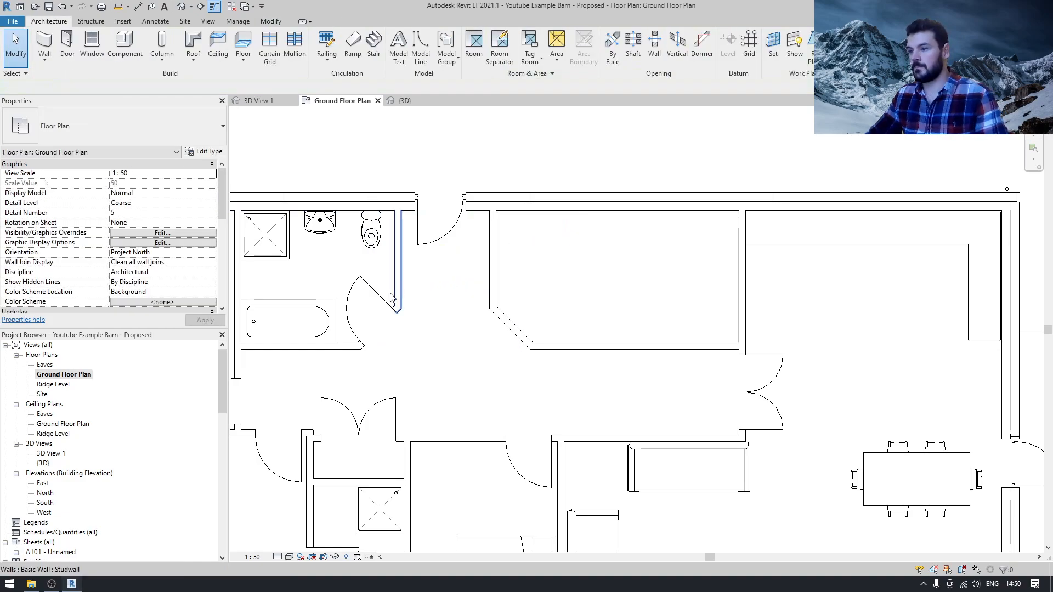
# Place a single door matching the bathroom's in the empty room's entrance hall wall, opening into the room
pyautogui.click(380, 296)
pyautogui.press('c')
pyautogui.press('s')
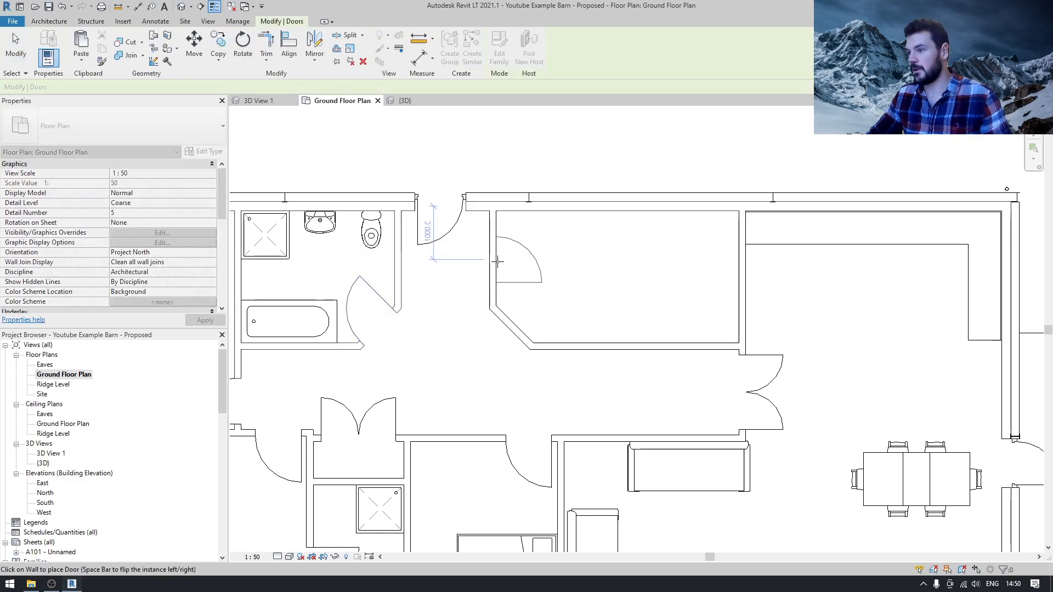
pyautogui.click(496, 267)
pyautogui.press('Escape')
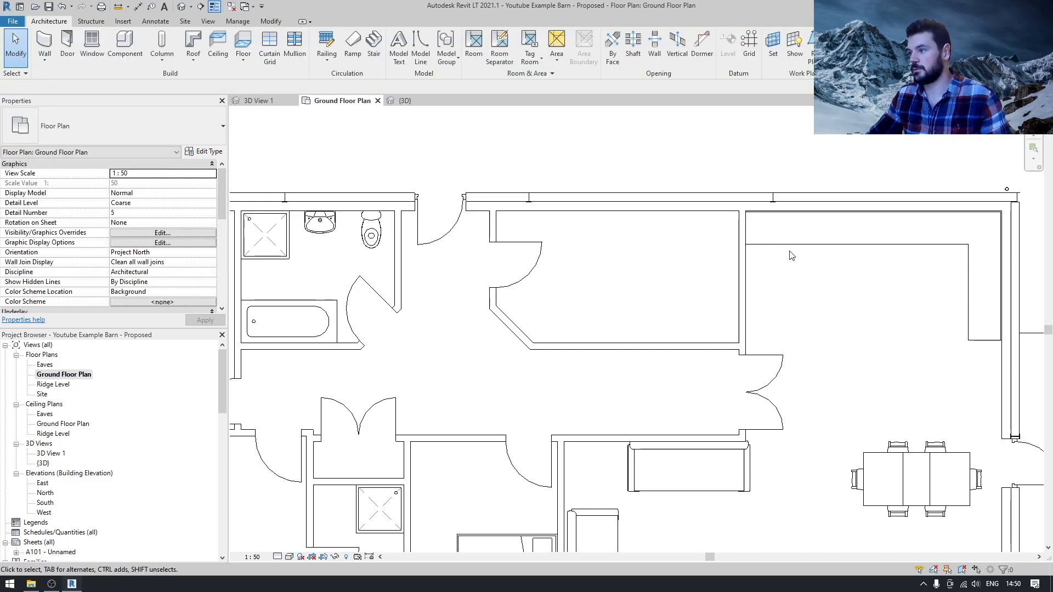
# Try placing a flipped copy of the kitchen's L-shaped countertop in the empty room
pyautogui.click(55, 38)
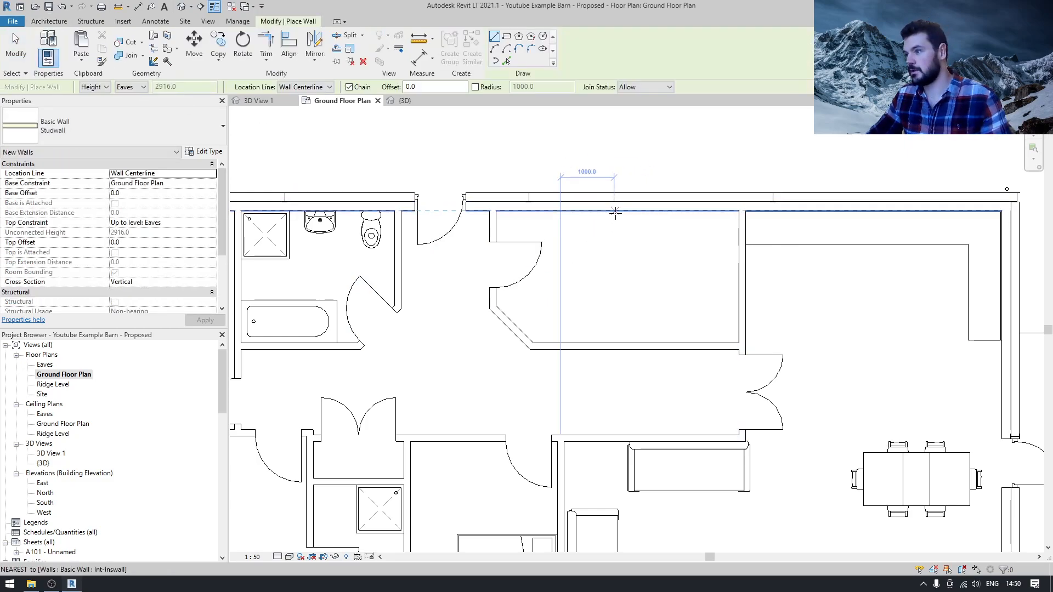
pyautogui.press('Escape')
pyautogui.click(803, 248)
pyautogui.keyDown('ctrl'); pyautogui.moveTo(782, 249); pyautogui.dragTo(514, 277); pyautogui.keyUp('ctrl')
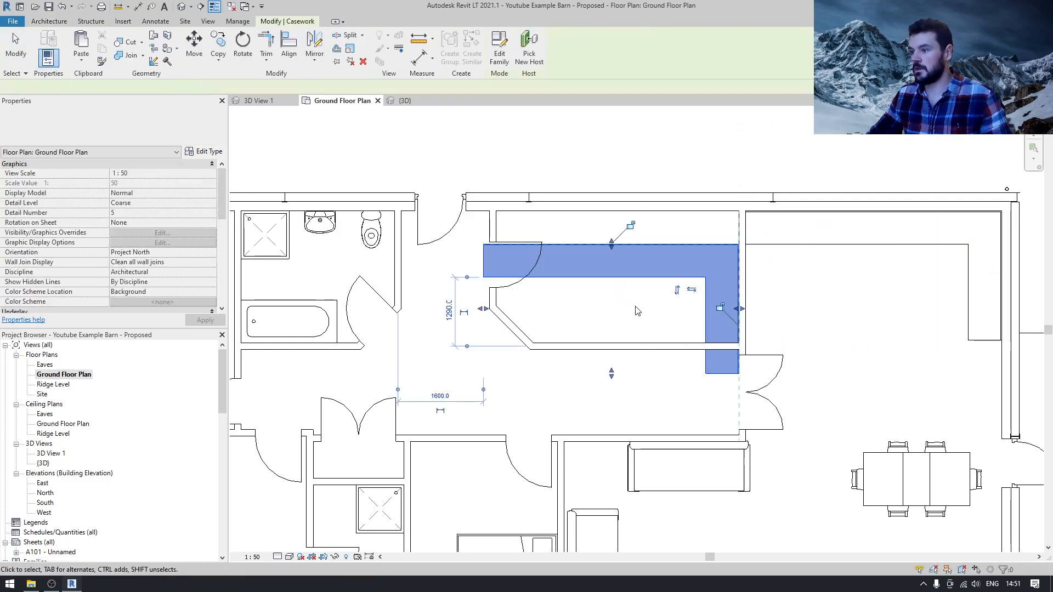
pyautogui.click(677, 290)
pyautogui.press('Escape')
pyautogui.moveTo(689, 236); pyautogui.dragTo(691, 330)
pyautogui.hotkey('ctrl', 'z')
# Flip the countertop copy in the empty room again and delete it
pyautogui.click(646, 247)
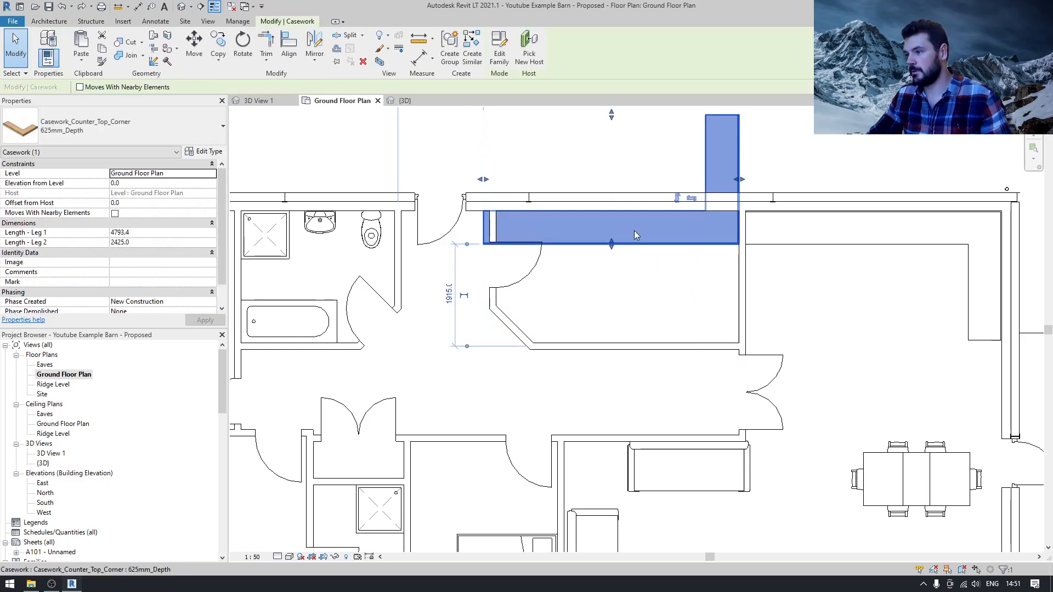
pyautogui.click(677, 197)
pyautogui.press('Escape')
pyautogui.click(632, 248)
pyautogui.press('Delete')
pyautogui.scroll(-3, 607, 239)
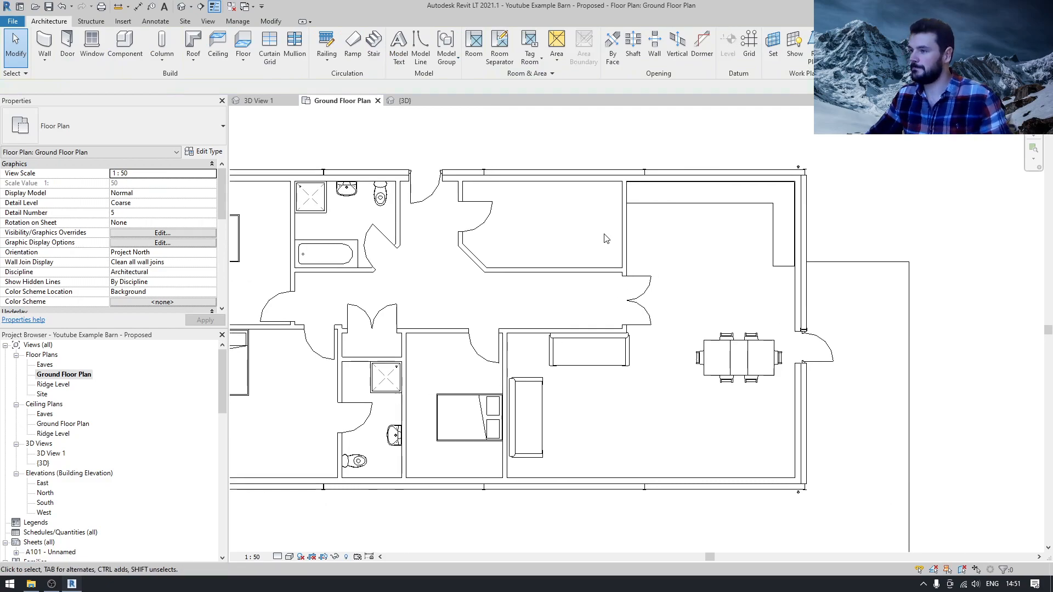
pyautogui.moveTo(769, 350); pyautogui.dragTo(588, 219)
pyautogui.hotkey('ctrl', 'z')
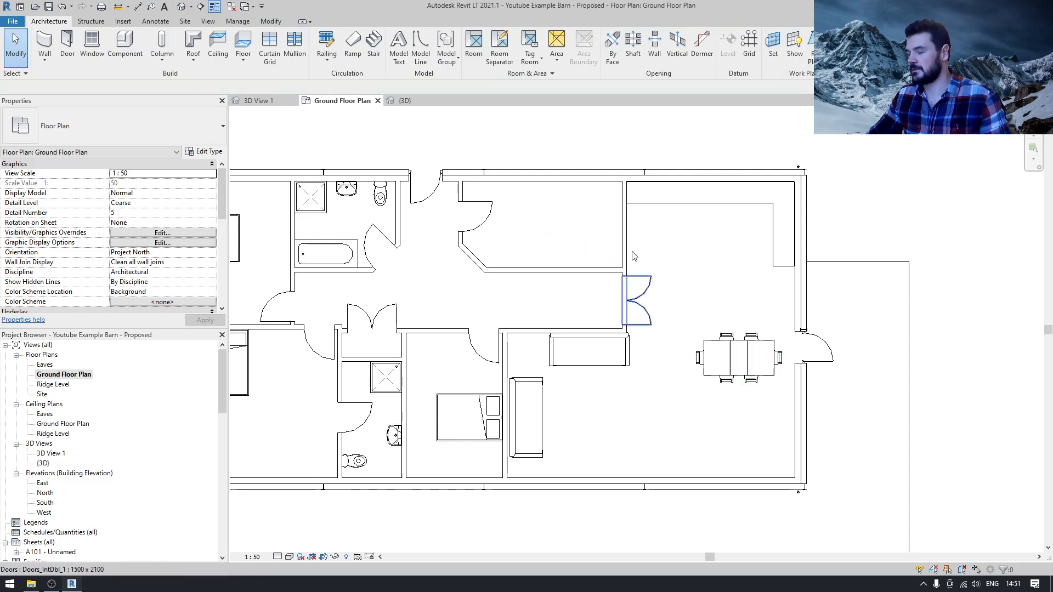
# Shorten the kitchen countertop's long leg, extend its other leg along the end wall, and shift the dining table farther from the kitchen
pyautogui.click(667, 203)
pyautogui.moveTo(627, 223); pyautogui.dragTo(675, 222)
pyautogui.click(768, 292)
pyautogui.click(774, 265)
pyautogui.moveTo(734, 267); pyautogui.dragTo(737, 294)
pyautogui.click(740, 307)
pyautogui.moveTo(749, 351); pyautogui.dragTo(736, 392)
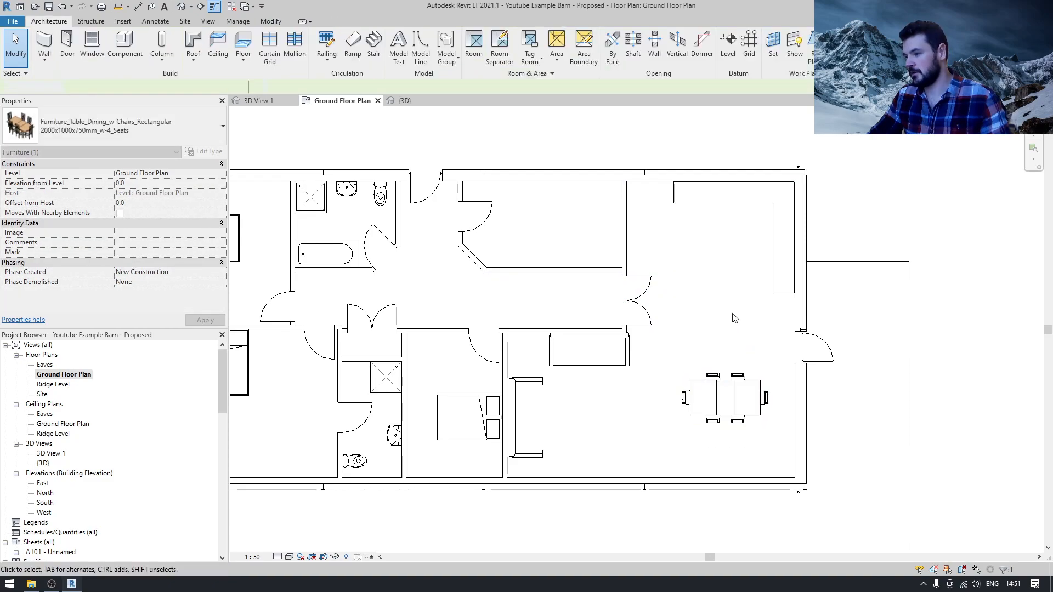
pyautogui.click(620, 234)
pyautogui.click(568, 234)
pyautogui.moveTo(567, 235); pyautogui.dragTo(720, 236, button='middle')
pyautogui.click(618, 396)
pyautogui.click(620, 373)
pyautogui.click(642, 202)
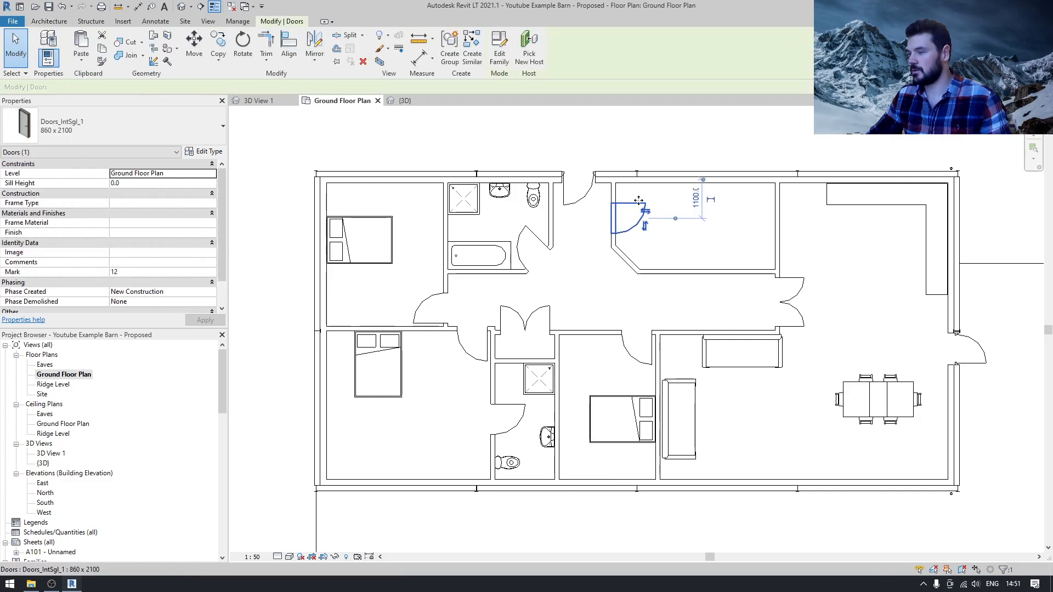
pyautogui.click(588, 240)
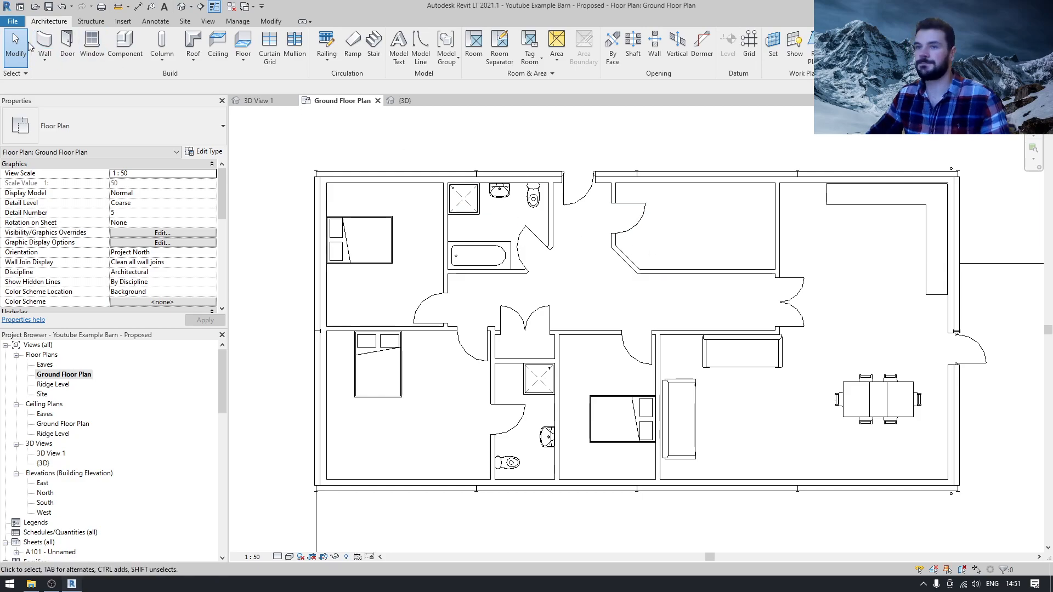
# Draw a Studwall partition across the empty room from the exterior wall to the corridor wall, splitting it into two rooms
pyautogui.click(47, 47)
pyautogui.click(527, 308)
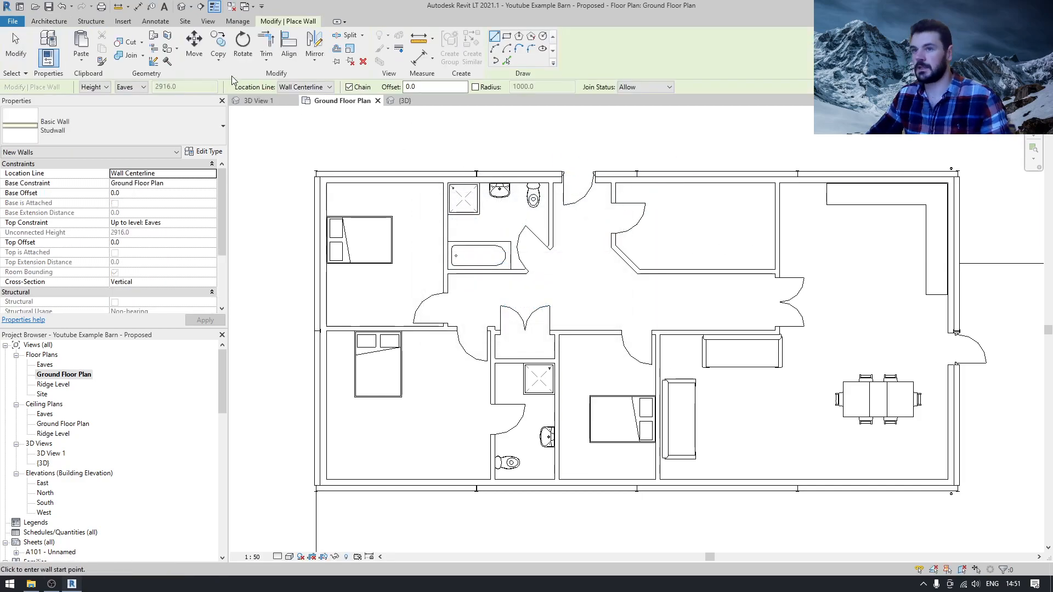
pyautogui.click(691, 181)
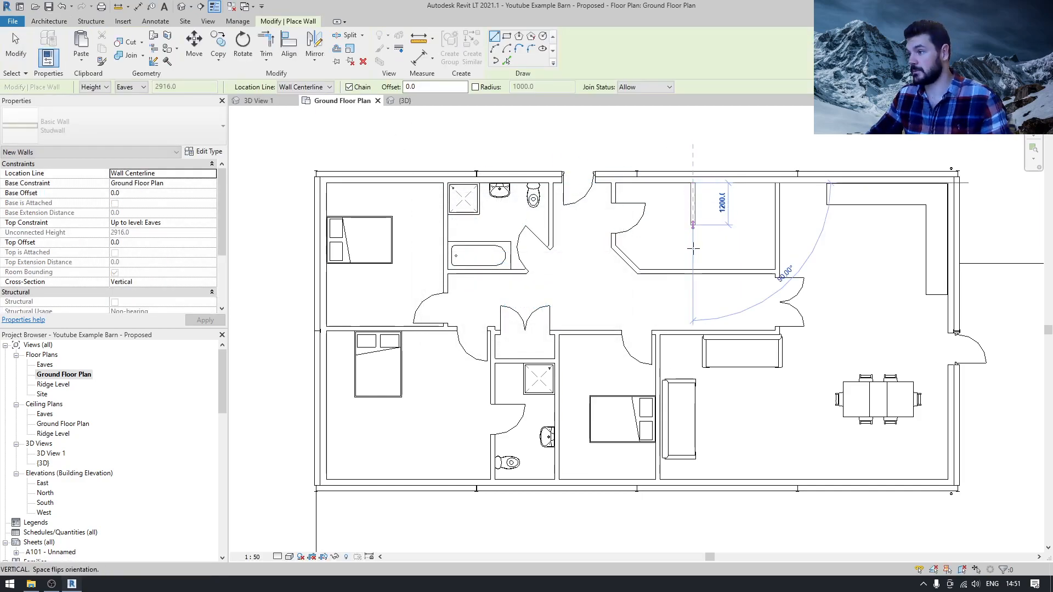
pyautogui.click(694, 271)
pyautogui.press('Escape')
pyautogui.press('Escape')
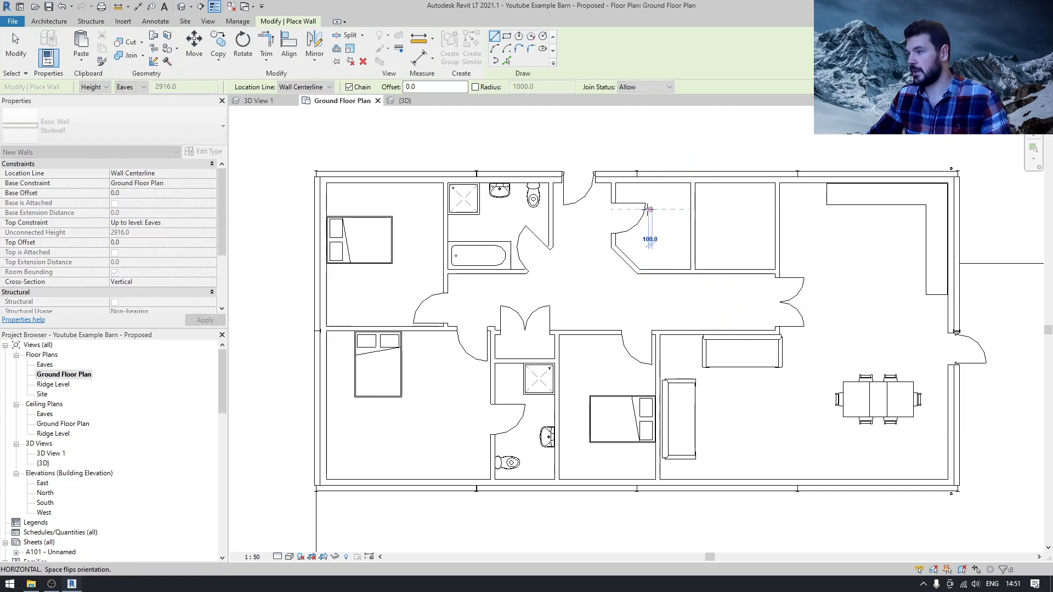
# Relocate the entrance hall wall's single door into the corridor wall of the new room beside the kitchen
pyautogui.click(641, 214)
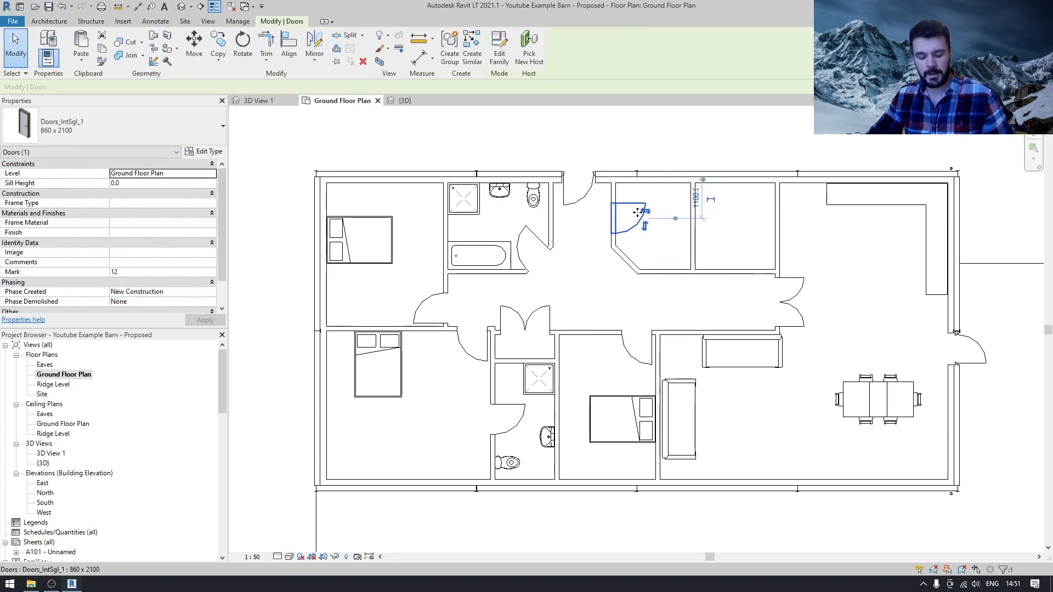
pyautogui.hotkey('ctrl', 'x')
pyautogui.hotkey('ctrl', 'v')
pyautogui.click(721, 268)
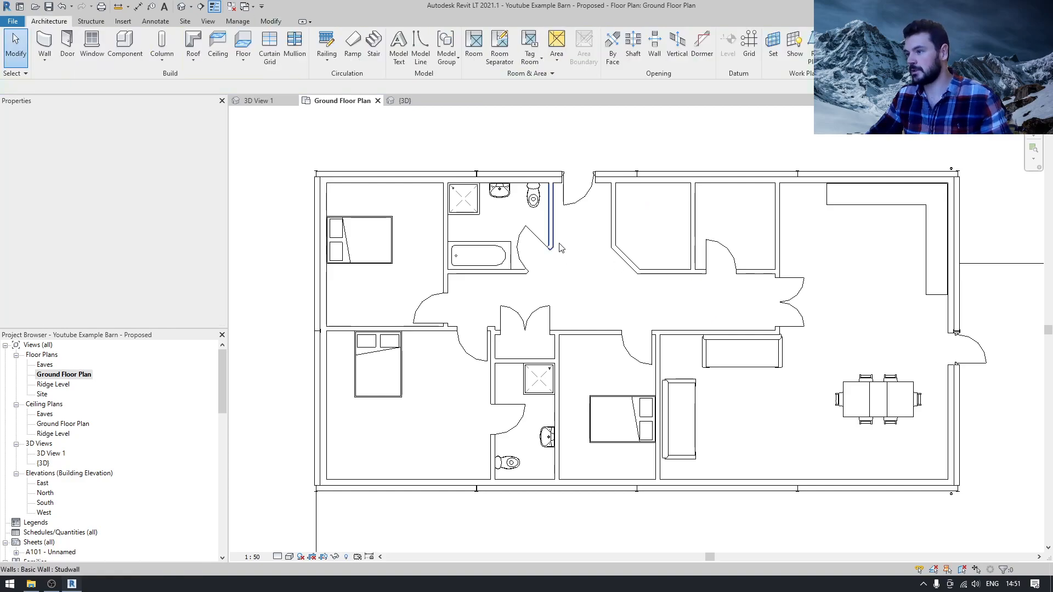
# Move the new partition toward the kitchen to enlarge the room with the angled corner
pyautogui.scroll(3, 560, 249)
pyautogui.click(159, 23)
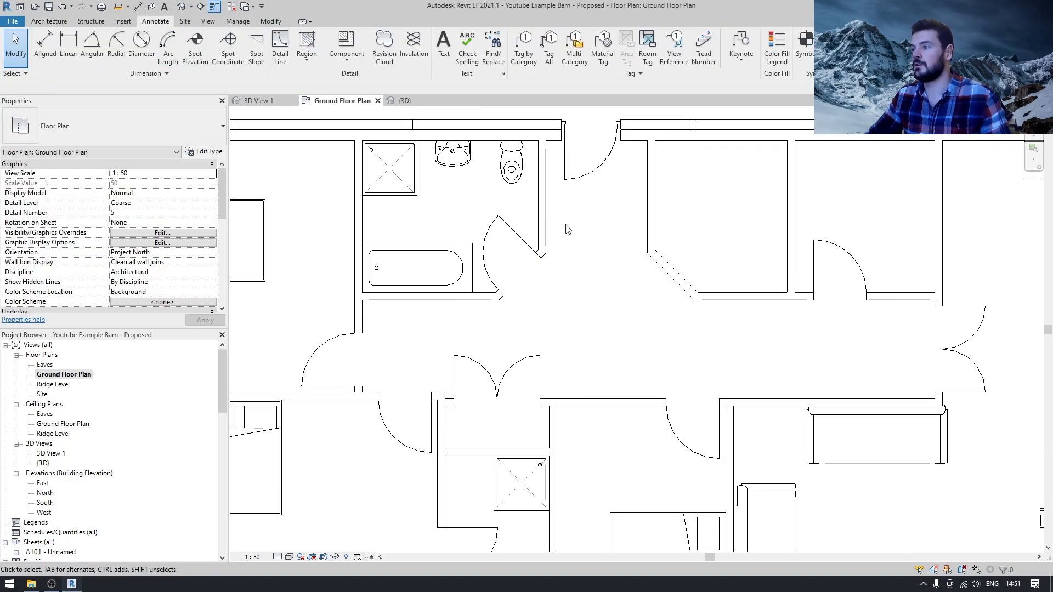
pyautogui.moveTo(788, 208); pyautogui.dragTo(826, 207)
pyautogui.press('Escape')
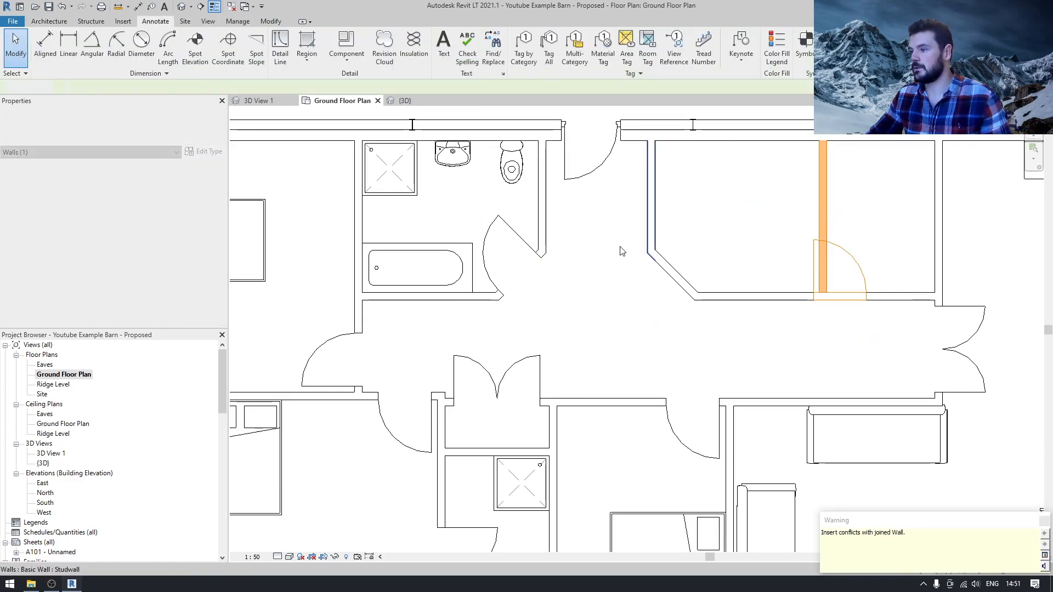
# Draw a straight detail line across the entrance hall between the bathroom wall and the opposite room's wall
pyautogui.click(435, 243)
pyautogui.keyDown('ctrl'); pyautogui.click(414, 195); pyautogui.keyUp('ctrl')
pyautogui.press('Escape')
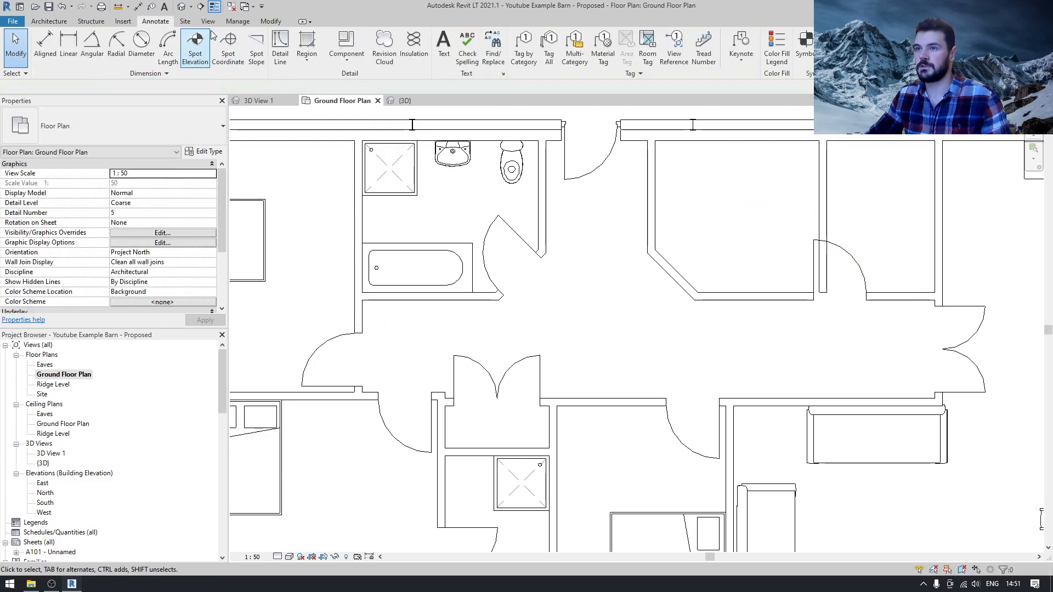
pyautogui.click(281, 49)
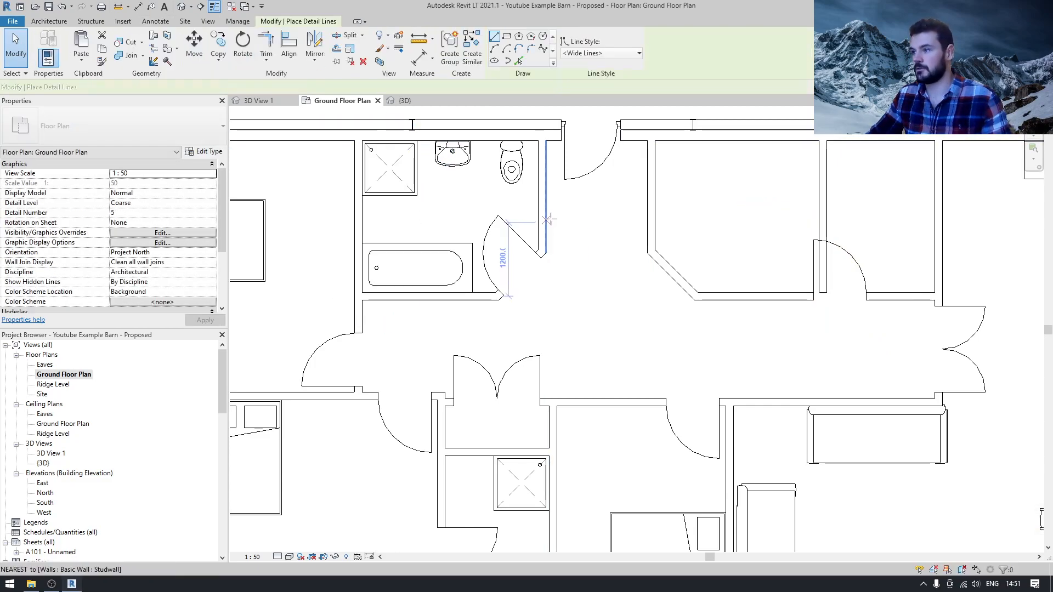
pyautogui.click(647, 216)
pyautogui.press('Escape')
pyautogui.press('Escape')
# Mirror the bathroom's bath, shower, basin, toilet and angled door into the opposite room about an axis through the hall line's midpoint
pyautogui.click(417, 274)
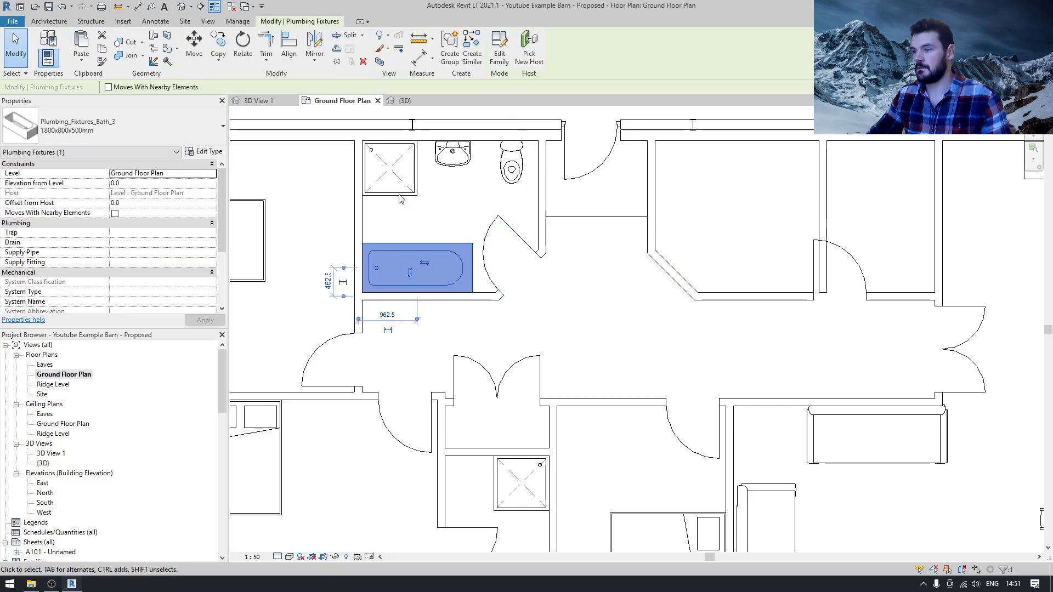
pyautogui.keyDown('ctrl'); pyautogui.click(390, 168); pyautogui.keyUp('ctrl')
pyautogui.keyDown('ctrl'); pyautogui.click(456, 161); pyautogui.keyUp('ctrl')
pyautogui.keyDown('ctrl'); pyautogui.click(510, 169); pyautogui.keyUp('ctrl')
pyautogui.click(290, 49)
pyautogui.press('Escape')
pyautogui.hotkey('ctrl', 'Left')
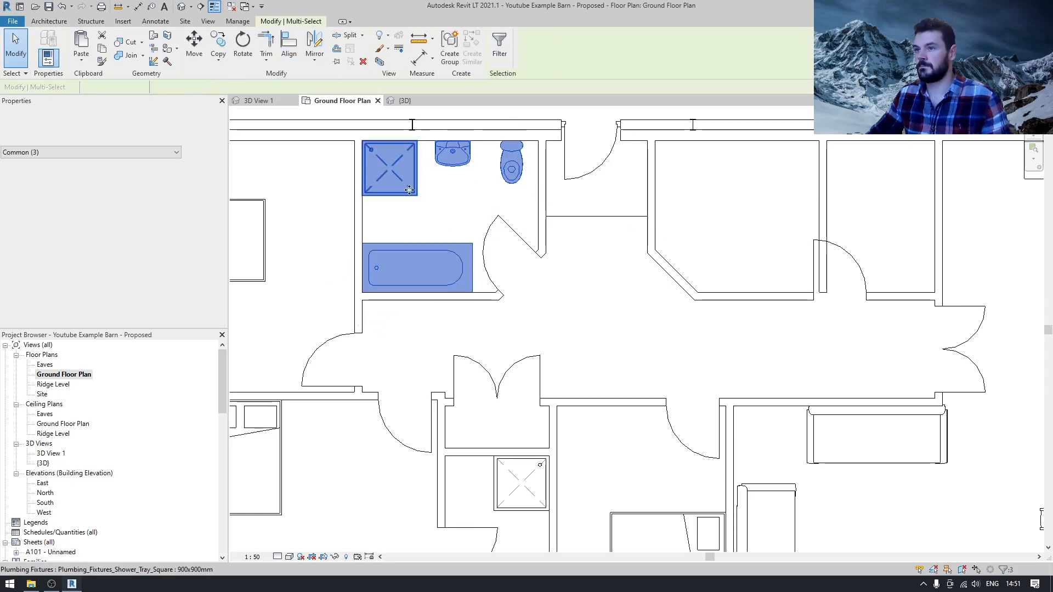
pyautogui.click(307, 55)
pyautogui.click(598, 216)
pyautogui.click(601, 201)
pyautogui.click(604, 229)
# Shift the partition and the small room's door toward the kitchen to make room for the mirrored bathroom
pyautogui.moveTo(822, 221); pyautogui.dragTo(846, 247)
pyautogui.press('Escape')
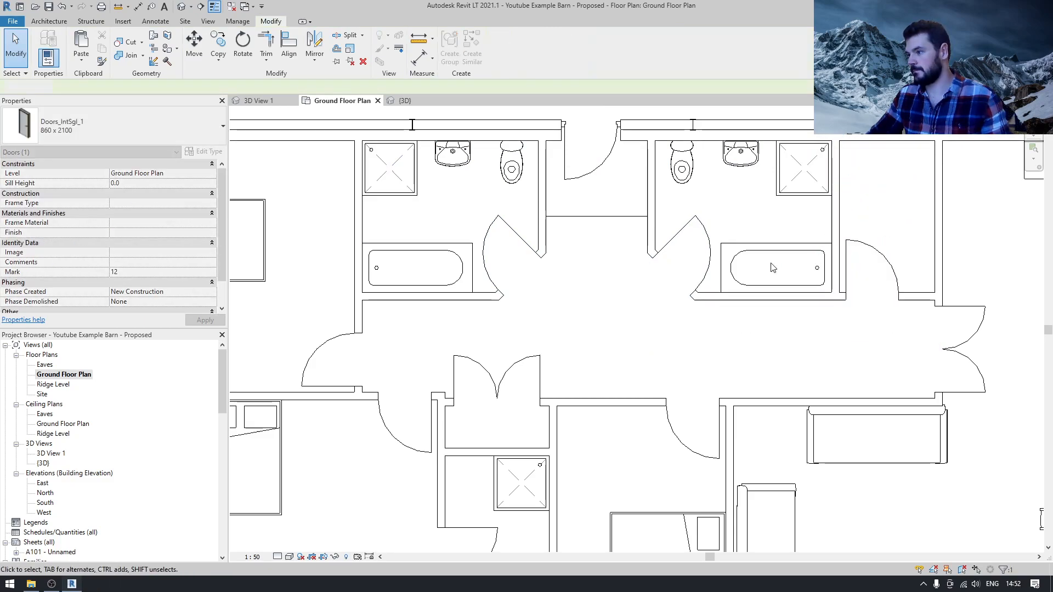
pyautogui.click(540, 246)
pyautogui.click(530, 246)
pyautogui.press('Escape')
# Delete the bath, shower tray, basin and toilet from the original bathroom
pyautogui.click(447, 248)
pyautogui.press('Delete')
pyautogui.click(412, 185)
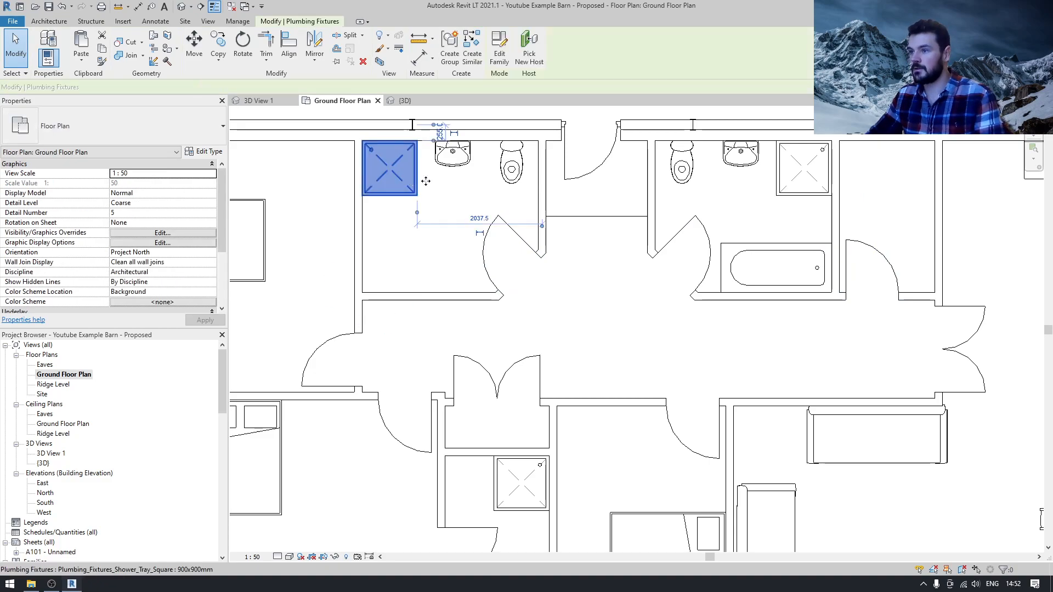
pyautogui.press('Delete')
pyautogui.click(458, 164)
pyautogui.press('Delete')
pyautogui.click(523, 169)
pyautogui.press('Delete')
# Copy the double bed from the bedroom beside the living area into the emptied bathroom and rotate the copy
pyautogui.scroll(-1, 587, 282)
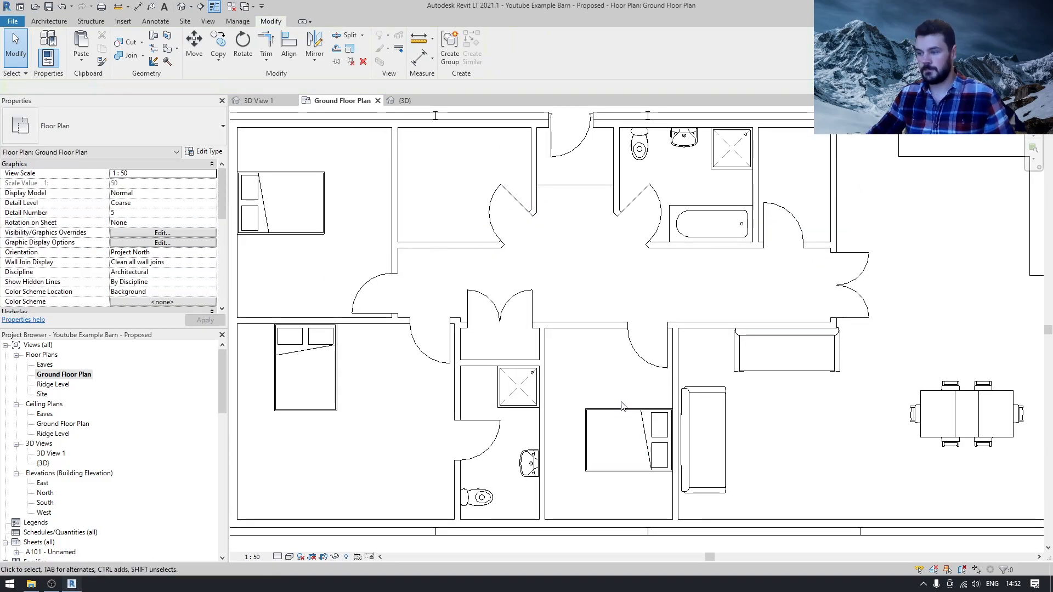
pyautogui.click(635, 406)
pyautogui.hotkey('ctrl', 'c')
pyautogui.hotkey('ctrl', 'v')
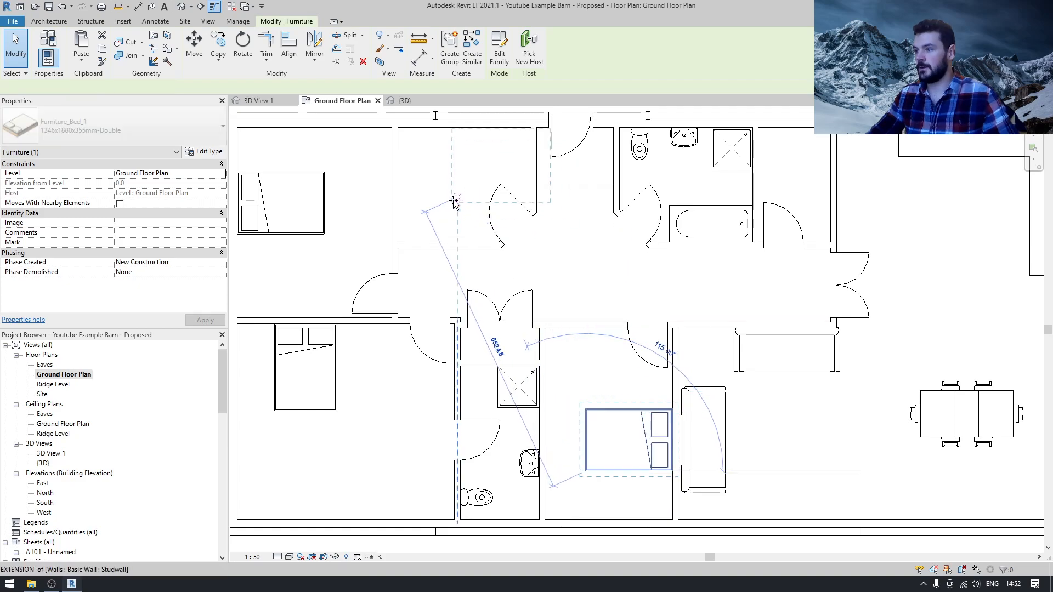
pyautogui.click(469, 194)
pyautogui.press('r')
pyautogui.press('o')
pyautogui.click(335, 116)
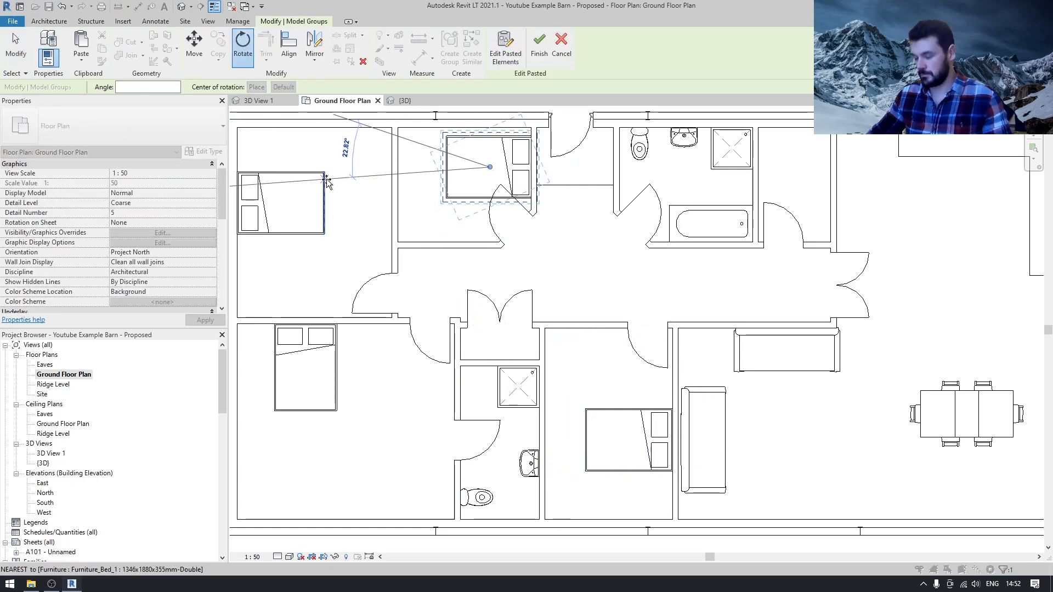
# Rotate the pasted bed upright in the small room beside the entrance and change its type to 965x1880x355mm-Twin
pyautogui.press('Return')
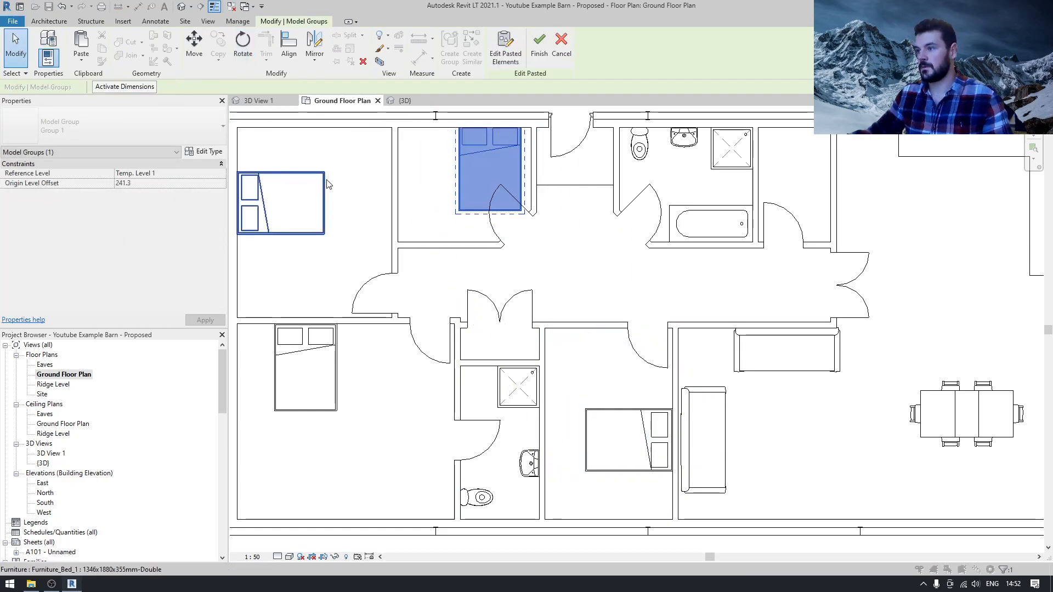
pyautogui.click(479, 259)
pyautogui.click(479, 211)
pyautogui.click(110, 118)
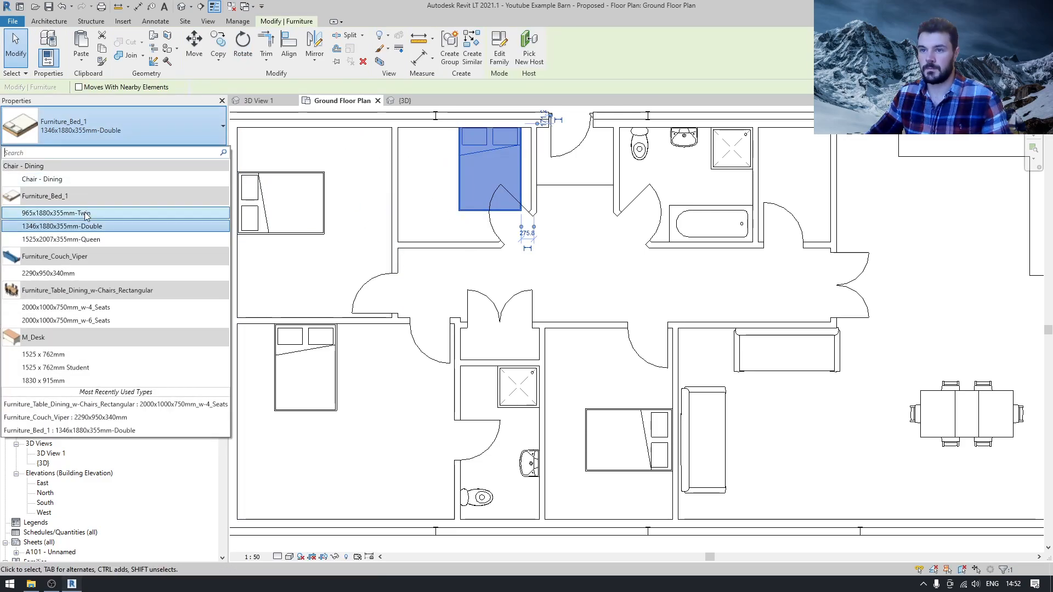
pyautogui.click(93, 213)
# Try the twin bed against the small room's corridor wall, and delete the bed
pyautogui.moveTo(505, 181); pyautogui.dragTo(440, 215)
pyautogui.press('r')
pyautogui.press('o')
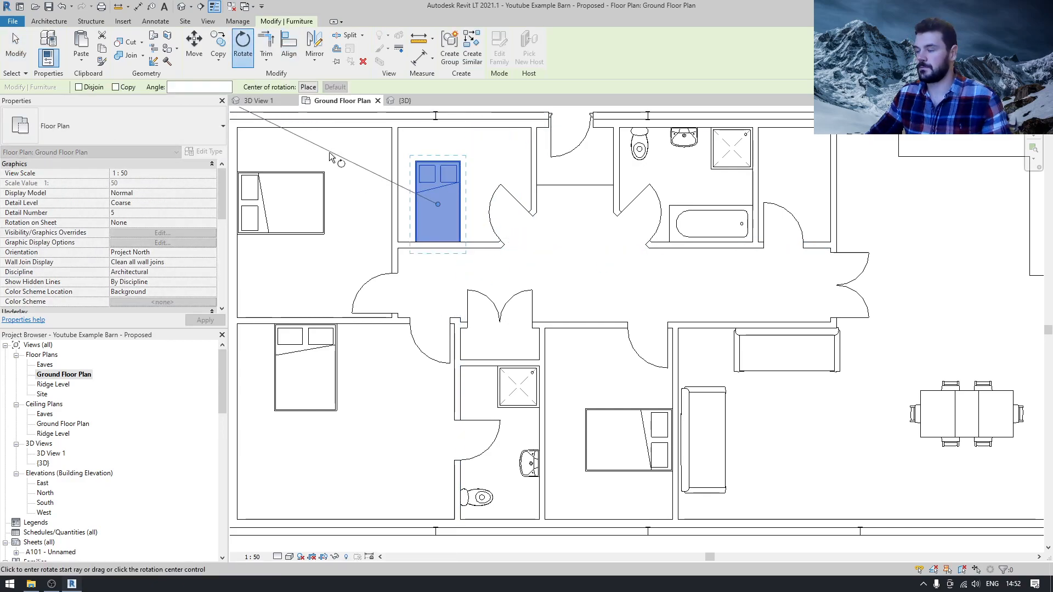
pyautogui.press('Escape')
pyautogui.press('Delete')
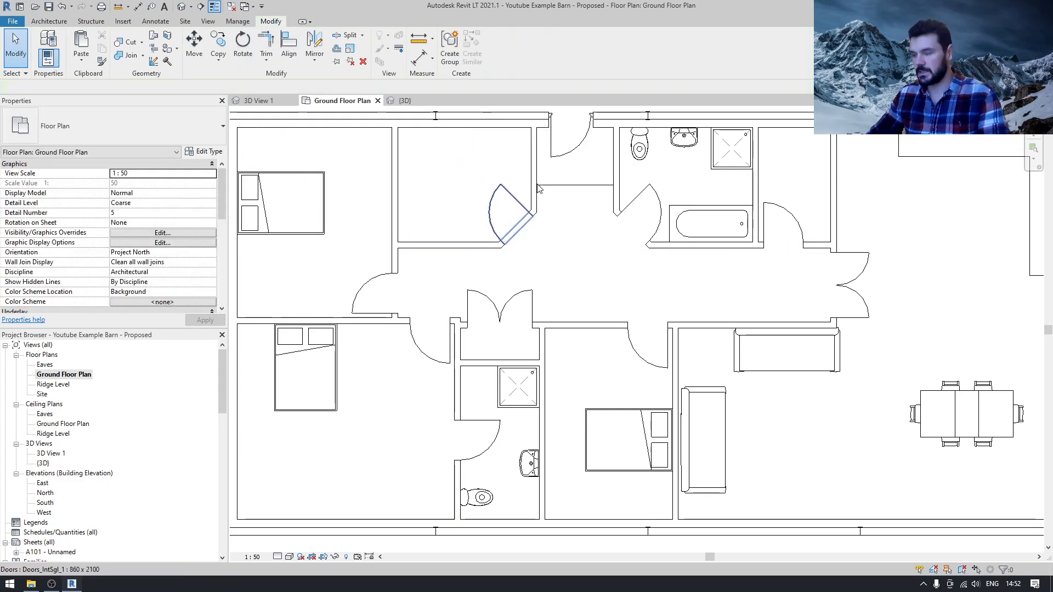
# Replace the small room's angled-wall door with an 860 x 2100 door in its corridor wall, 700 mm from the bedroom partition
pyautogui.scroll(-1, 506, 242)
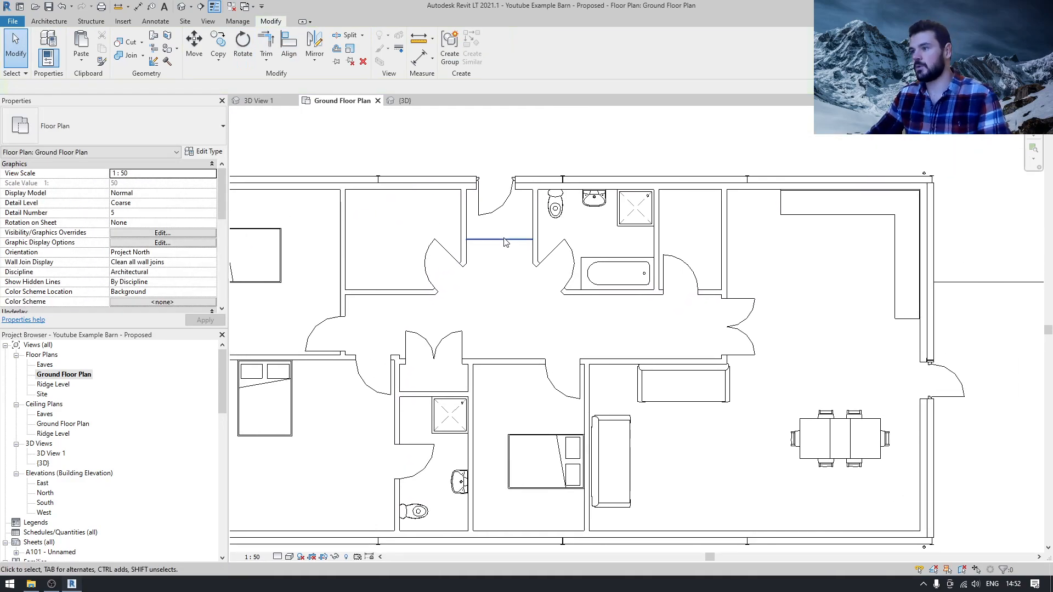
pyautogui.click(429, 253)
pyautogui.press('Delete')
pyautogui.press('d')
pyautogui.press('r')
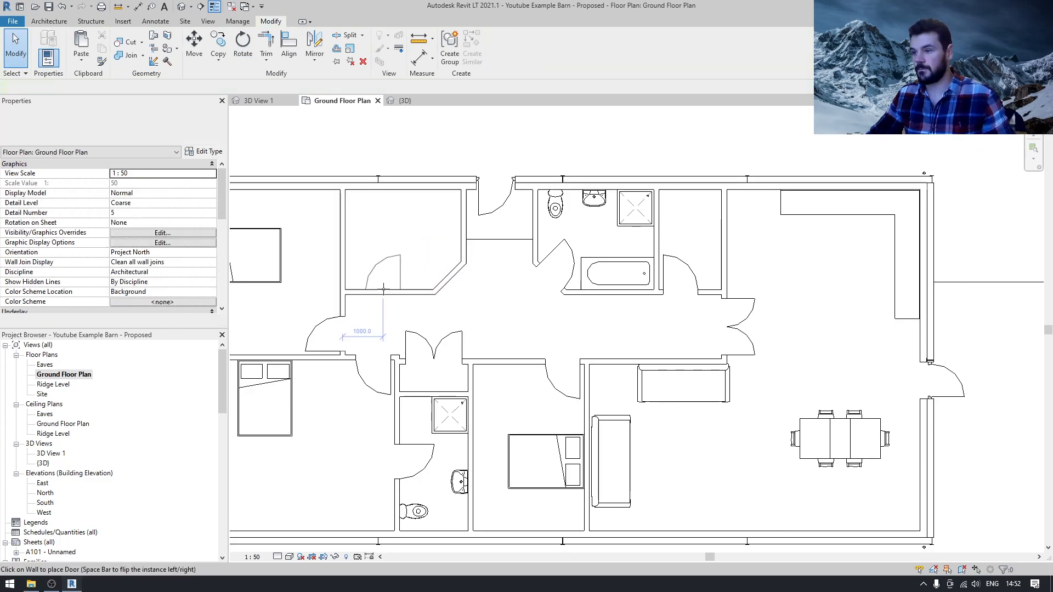
pyautogui.click(372, 289)
pyautogui.press('Escape')
pyautogui.press('Escape')
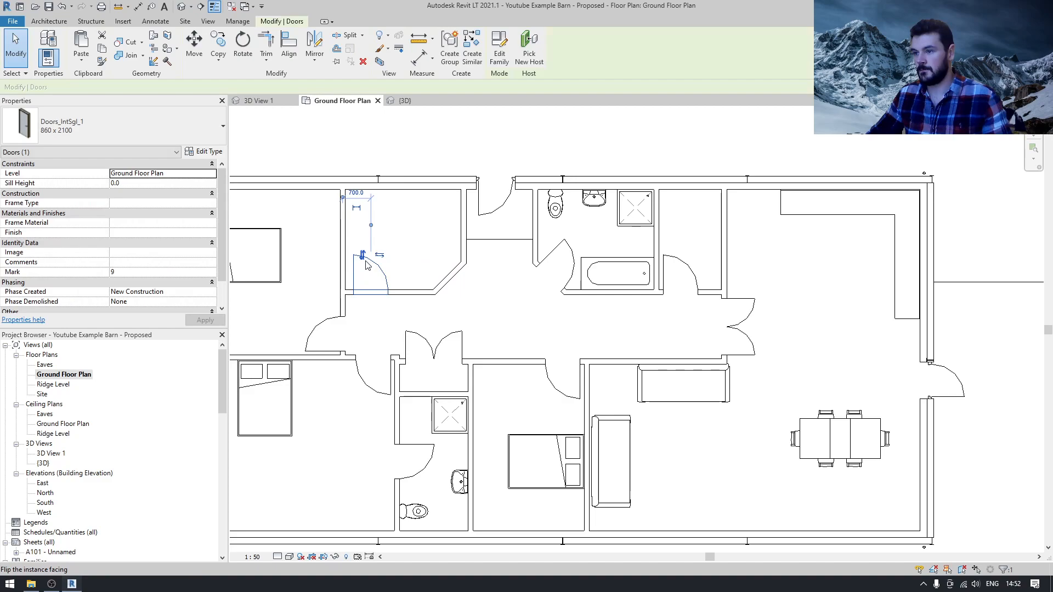
# Delete the line running across the entrance hall below the front door
pyautogui.scroll(-2, 471, 174)
pyautogui.scroll(1, 469, 175)
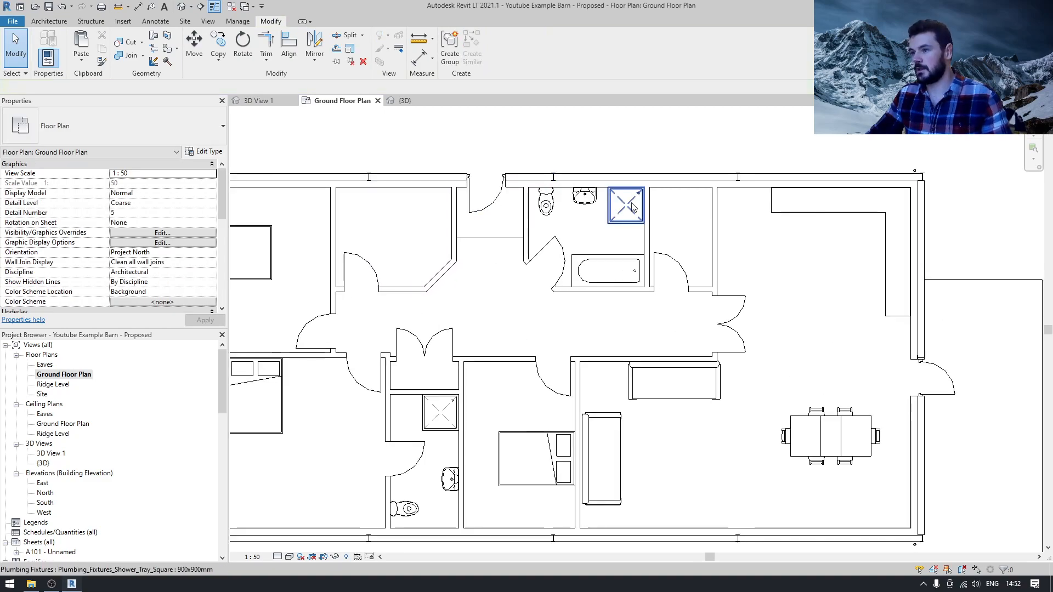
pyautogui.click(509, 238)
pyautogui.press('Delete')
pyautogui.moveTo(464, 256); pyautogui.dragTo(490, 260, button='middle')
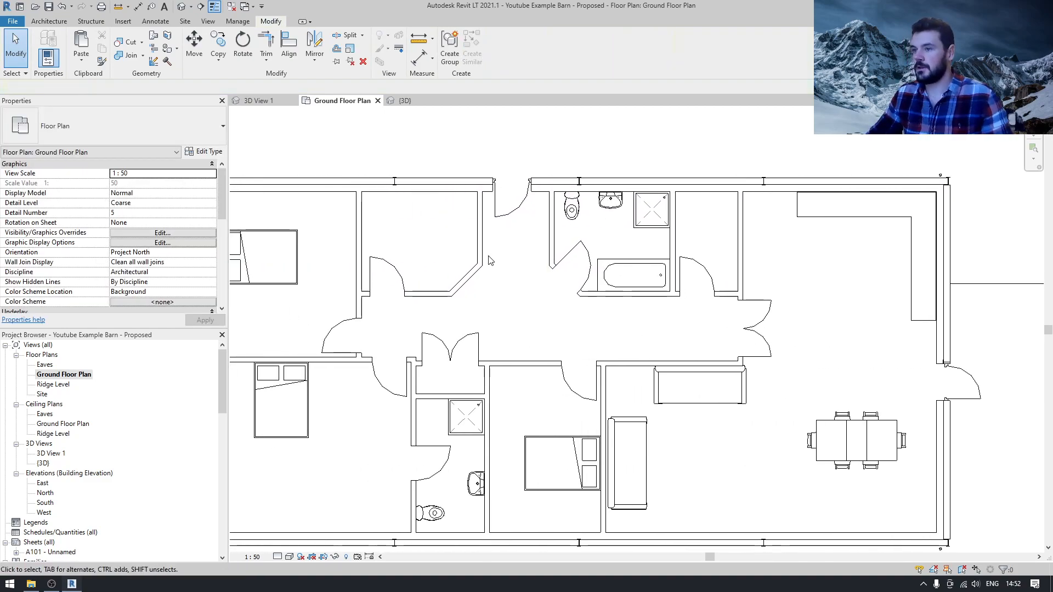
# Move the front door together with the small room's entrance-side wall and angled wall away from the bathroom
pyautogui.click(513, 206)
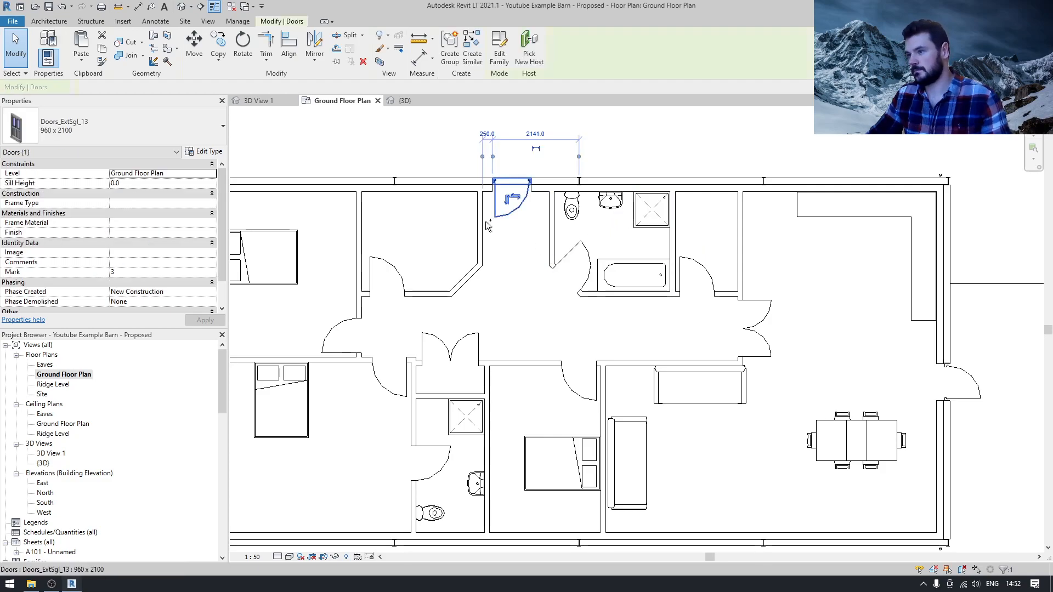
pyautogui.keyDown('ctrl'); pyautogui.click(473, 277); pyautogui.keyUp('ctrl')
pyautogui.click(195, 44)
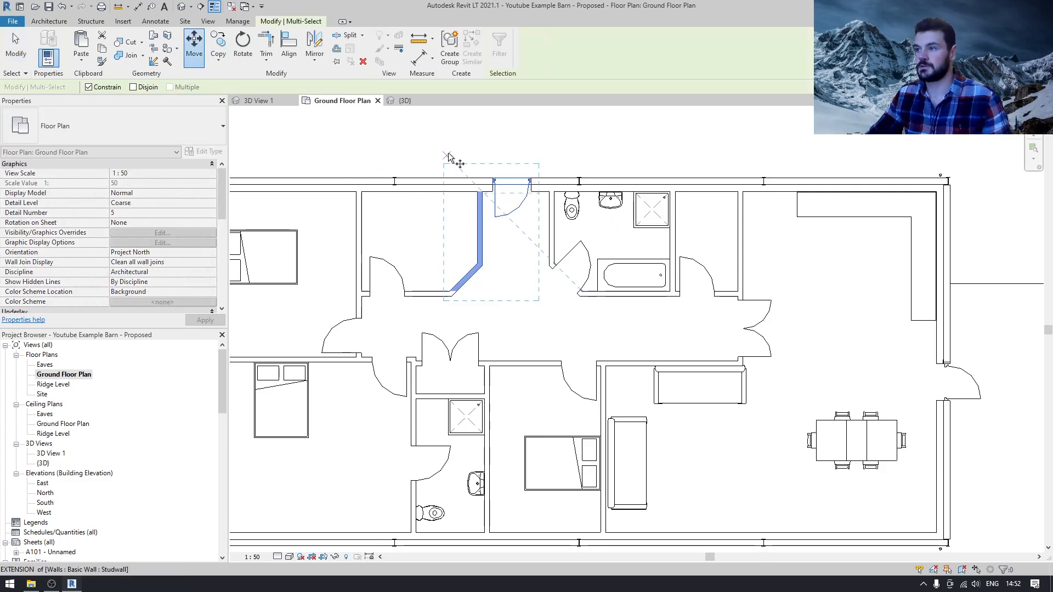
pyautogui.click(433, 155)
pyautogui.press('Escape')
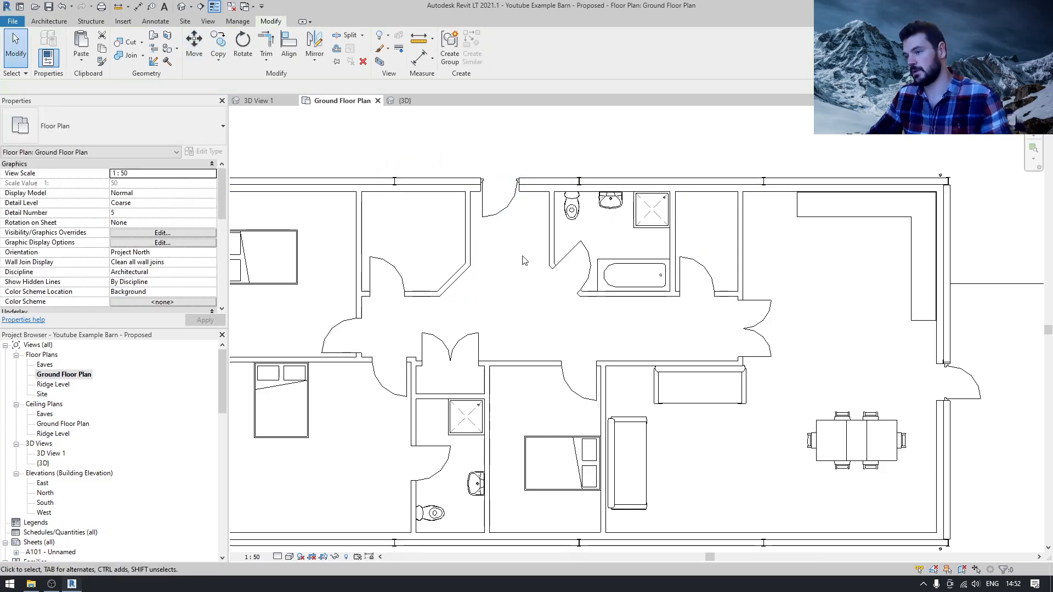
# Move only the small room's entrance-side wall and angled wall further from the bathroom to widen the hall
pyautogui.moveTo(524, 263); pyautogui.dragTo(458, 251, button='middle')
pyautogui.scroll(2, 454, 200)
pyautogui.click(521, 289)
pyautogui.press('m')
pyautogui.press('v')
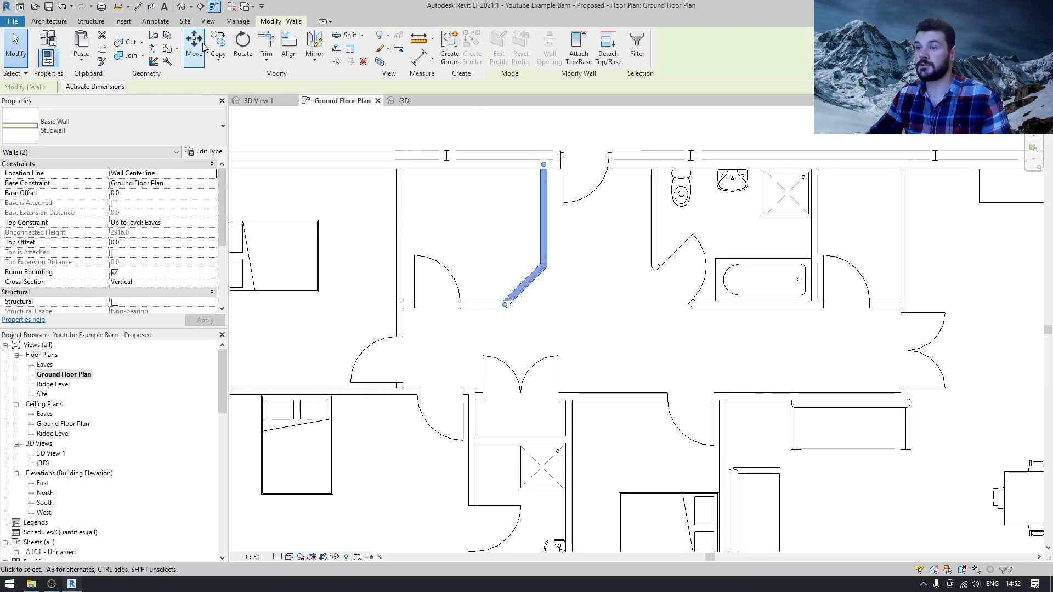
pyautogui.click(453, 221)
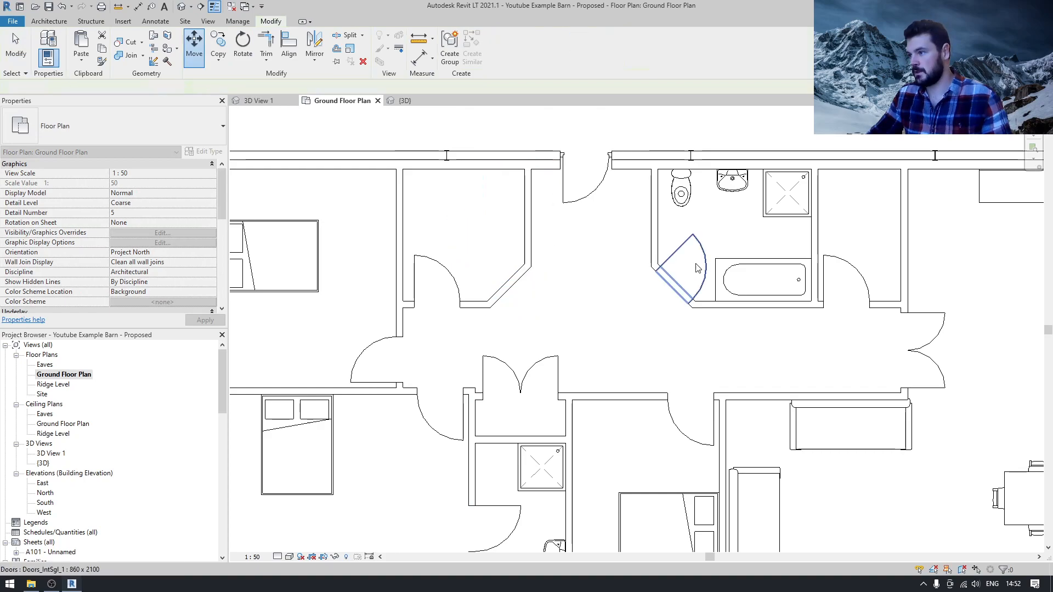
pyautogui.press('Escape')
# Shift the front door along the external wall to 200 mm from the small room's side wall
pyautogui.click(576, 181)
pyautogui.moveTo(576, 182); pyautogui.dragTo(575, 182)
pyautogui.moveTo(572, 179); pyautogui.dragTo(556, 271, button='middle')
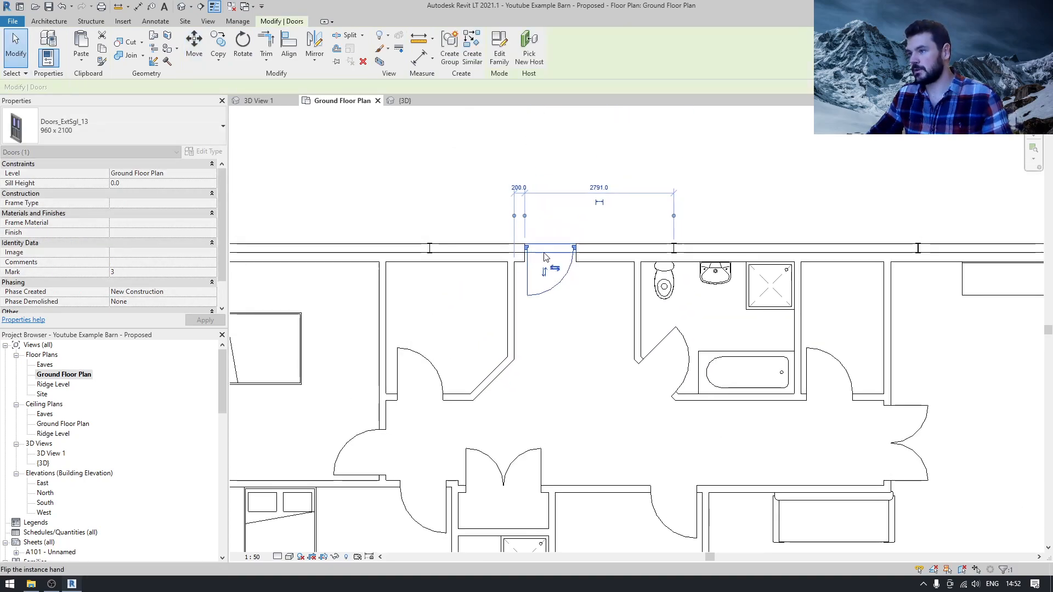
pyautogui.press('Escape')
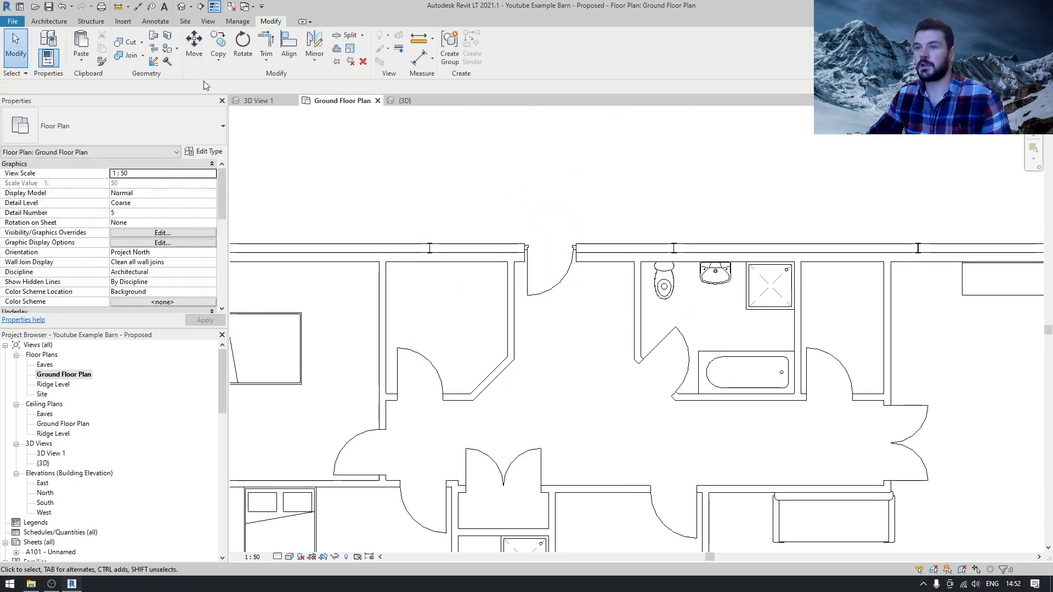
# Draw Studwall partitions enclosing a narrow hall cupboard against the bathroom wall, and pull its end wall in to 1600 mm
pyautogui.click(53, 22)
pyautogui.click(44, 47)
pyautogui.scroll(2, 633, 341)
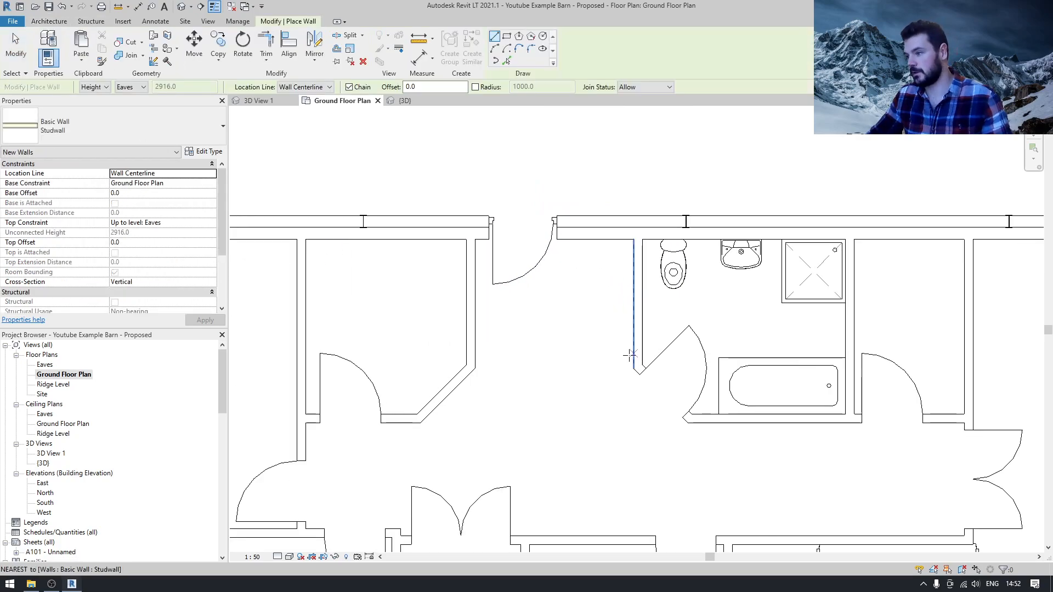
pyautogui.click(638, 359)
pyautogui.click(593, 365)
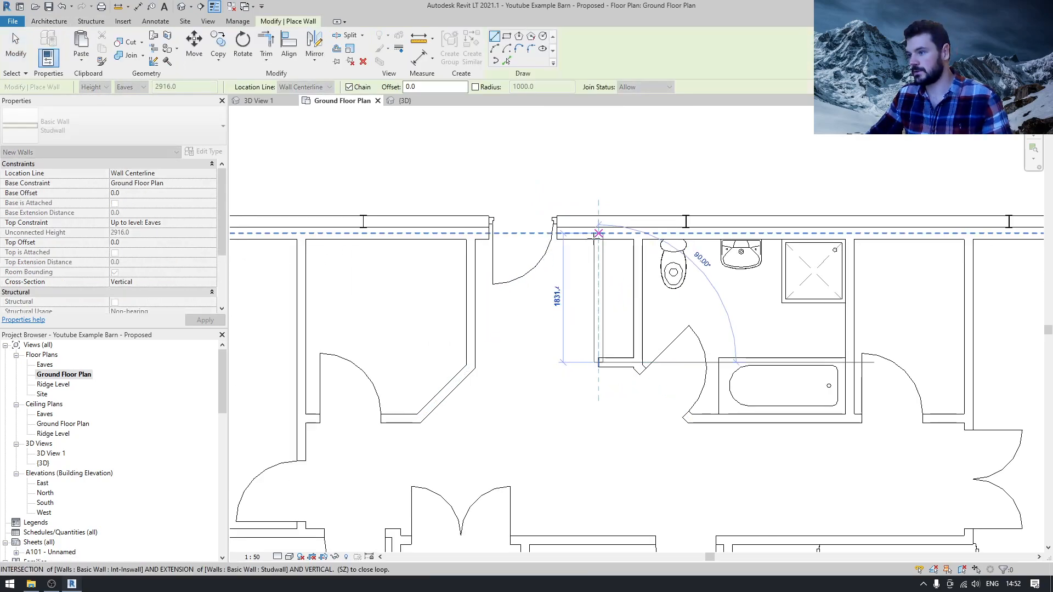
pyautogui.click(600, 241)
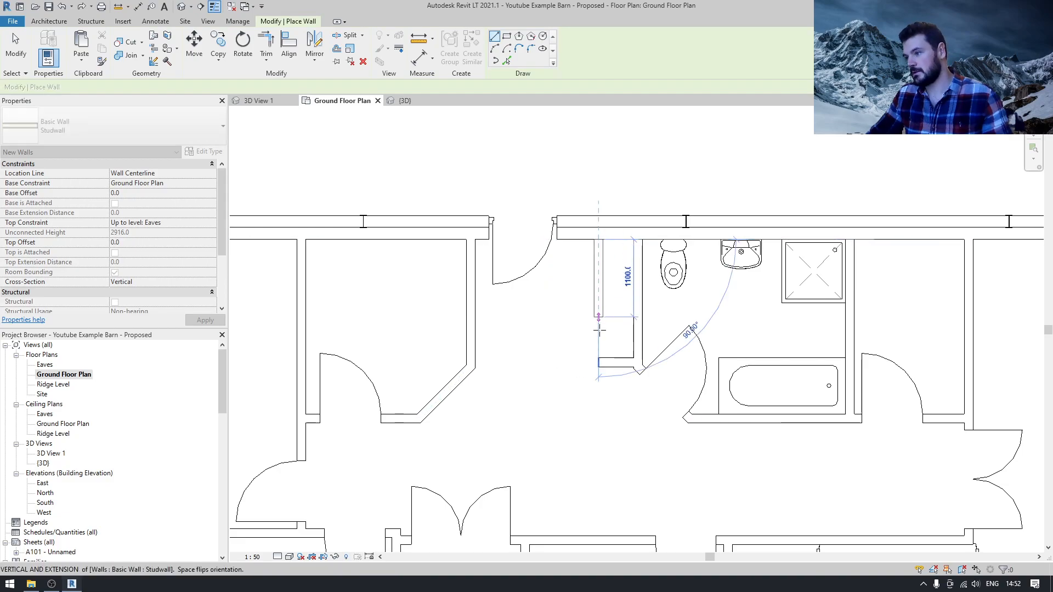
pyautogui.press('Escape')
pyautogui.press('Escape')
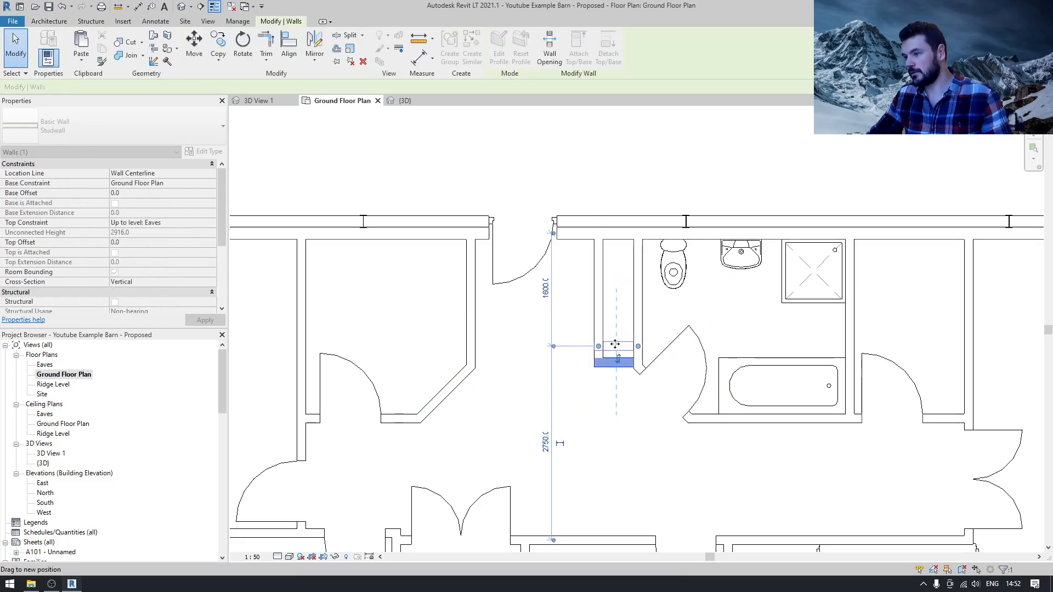
# Place a matching 1500 x 2100 internal double door in the middle of the new cupboard's front wall
pyautogui.scroll(-2, 568, 309)
pyautogui.moveTo(567, 309); pyautogui.dragTo(568, 268, button='middle')
pyautogui.click(499, 399)
pyautogui.press('c')
pyautogui.press('s')
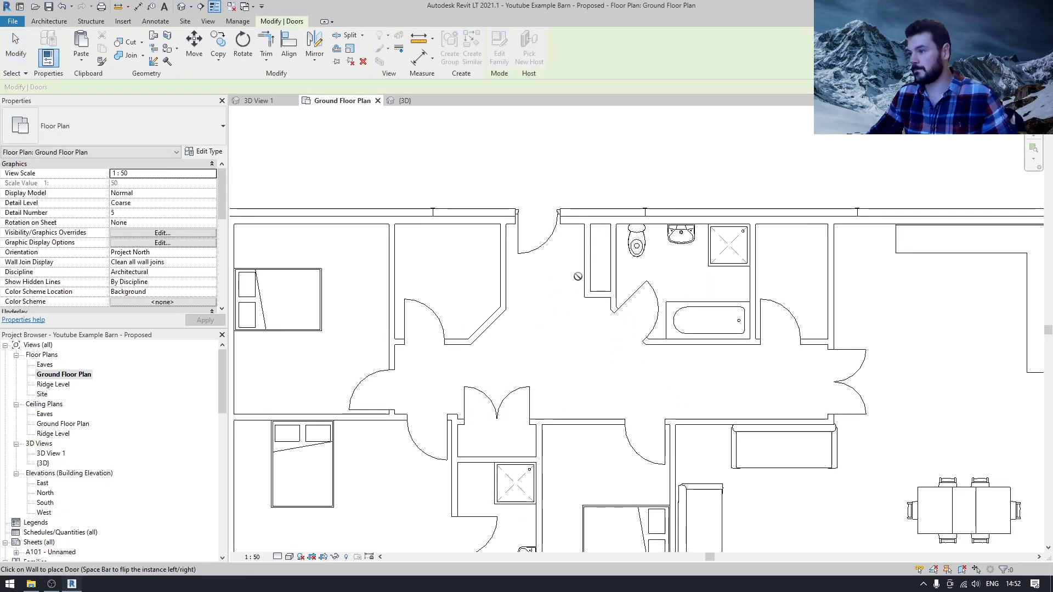
pyautogui.click(577, 261)
pyautogui.press('Escape')
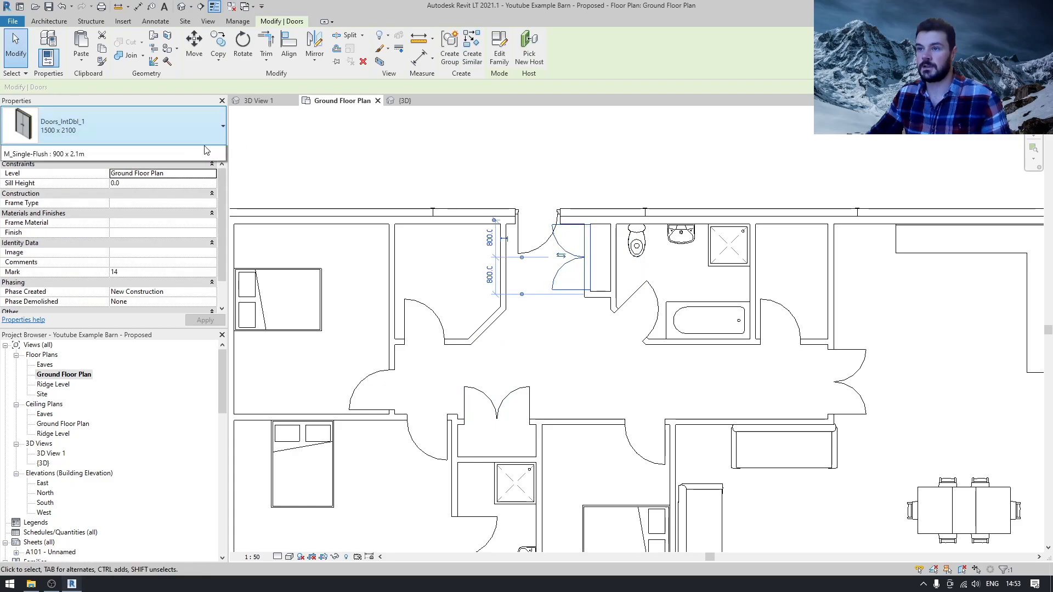
# Duplicate the cupboard double door's type and set the copy's Rough Width and Width to 1200 mm
pyautogui.click(213, 151)
pyautogui.click(466, 142)
pyautogui.press('Return')
pyautogui.scroll(-5, 417, 290)
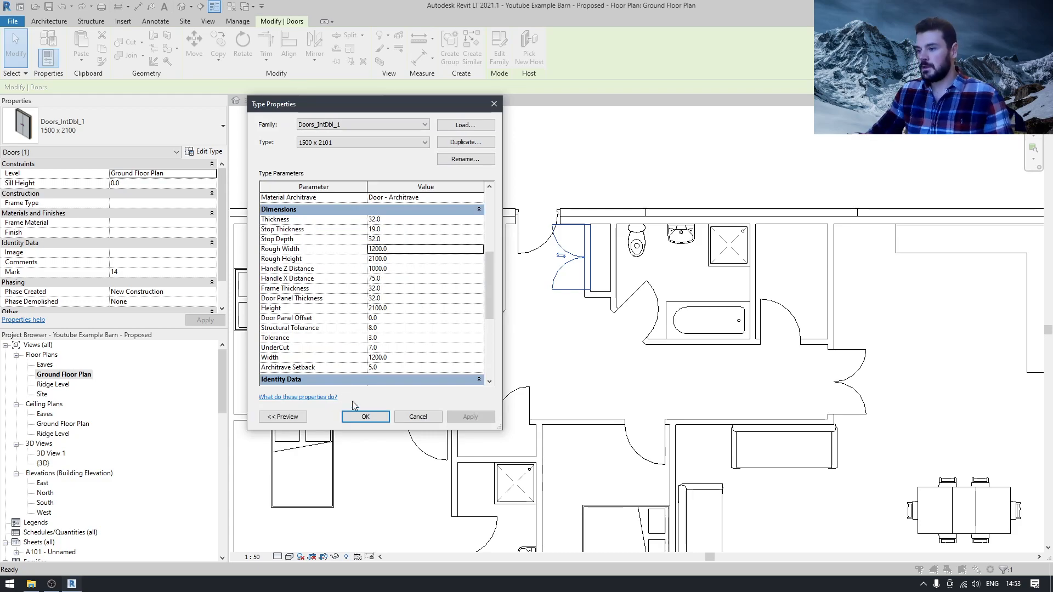
pyautogui.click(365, 417)
pyautogui.press('Escape')
pyautogui.scroll(2, 560, 353)
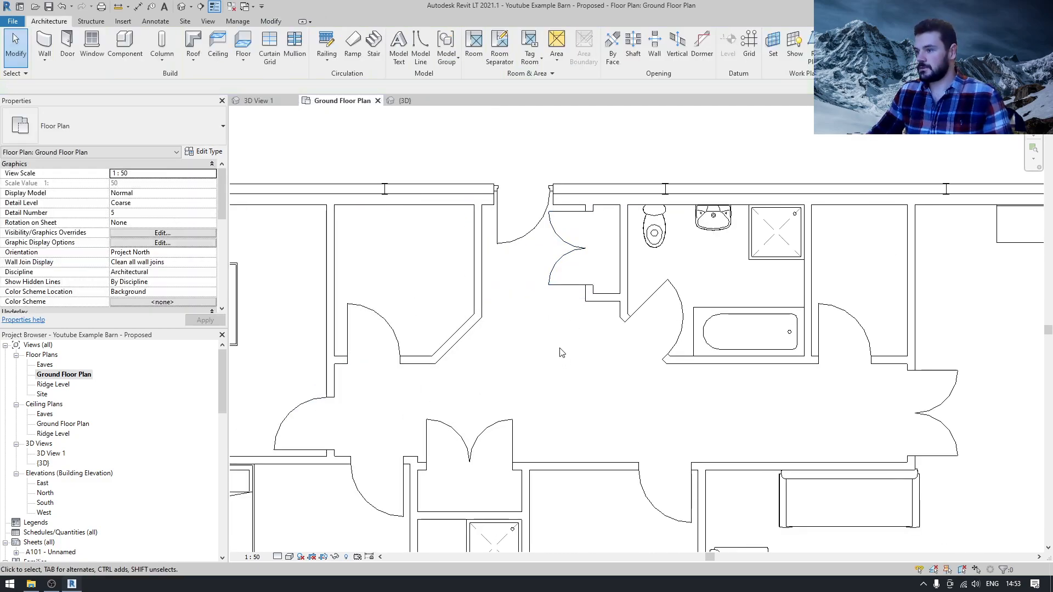
pyautogui.press('Escape')
# Set the front door's offset from the small room's side wall to 100 mm
pyautogui.scroll(-3, 575, 378)
pyautogui.click(533, 292)
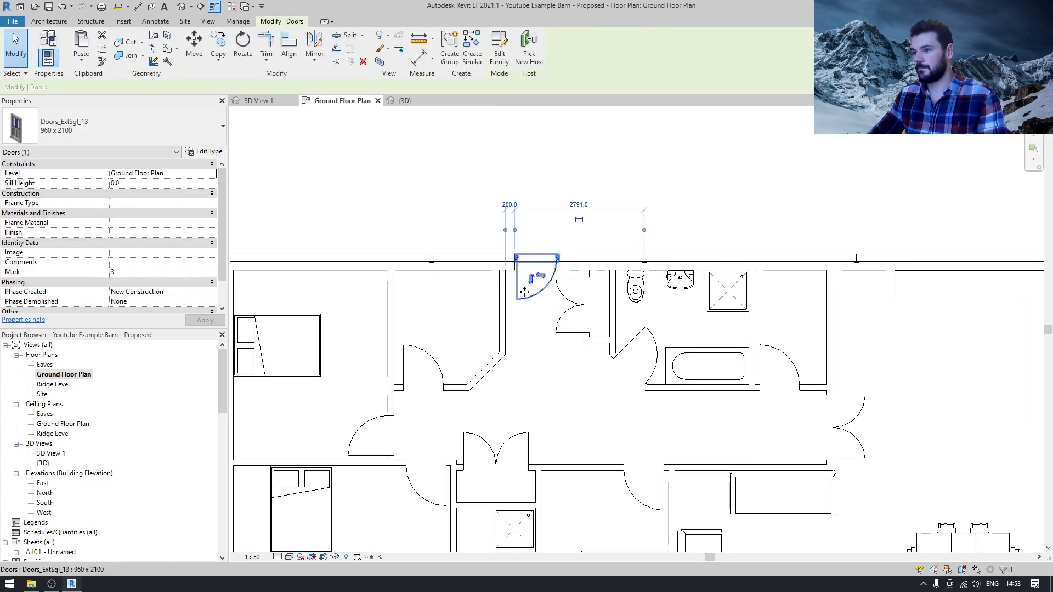
pyautogui.click(509, 205)
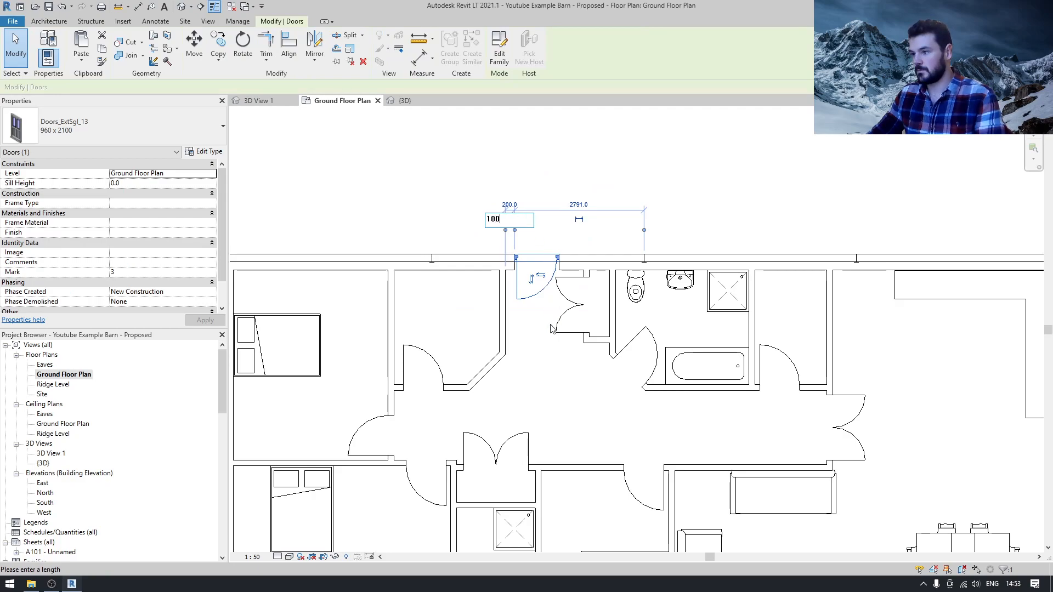
pyautogui.write('100')
pyautogui.press('Return')
pyautogui.press('Escape')
# Set the hall cupboard's clear depth between its front wall and the bathroom wall to 500 mm
pyautogui.click(586, 330)
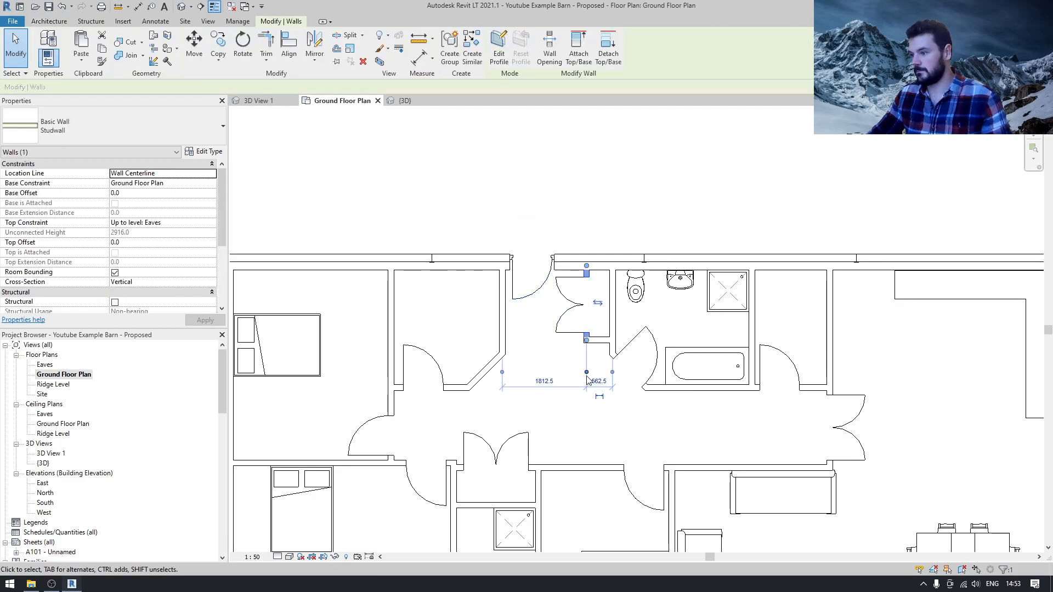
pyautogui.scroll(1, 586, 376)
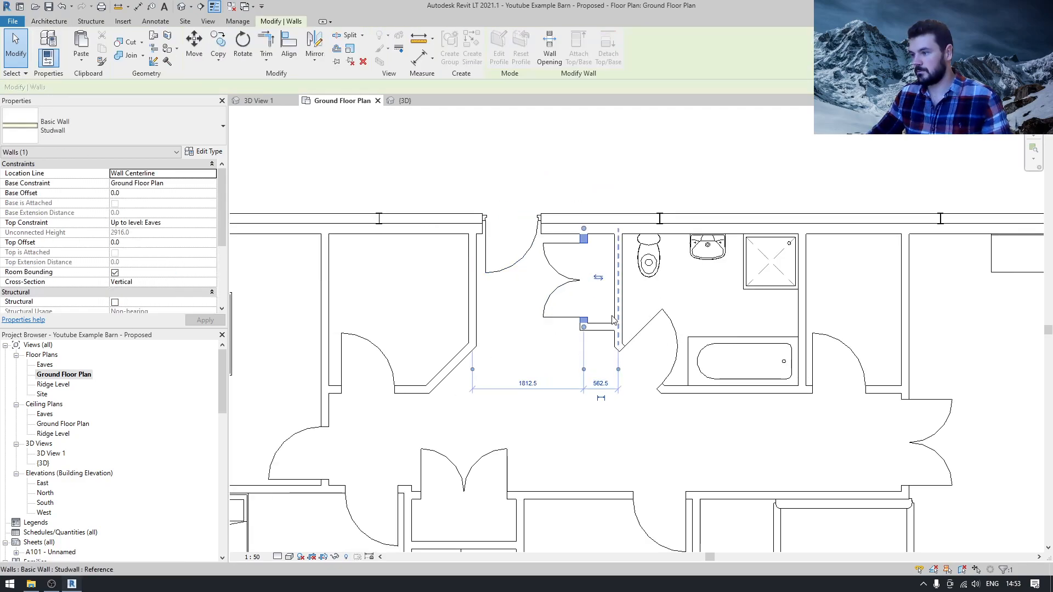
pyautogui.click(584, 327)
pyautogui.click(601, 383)
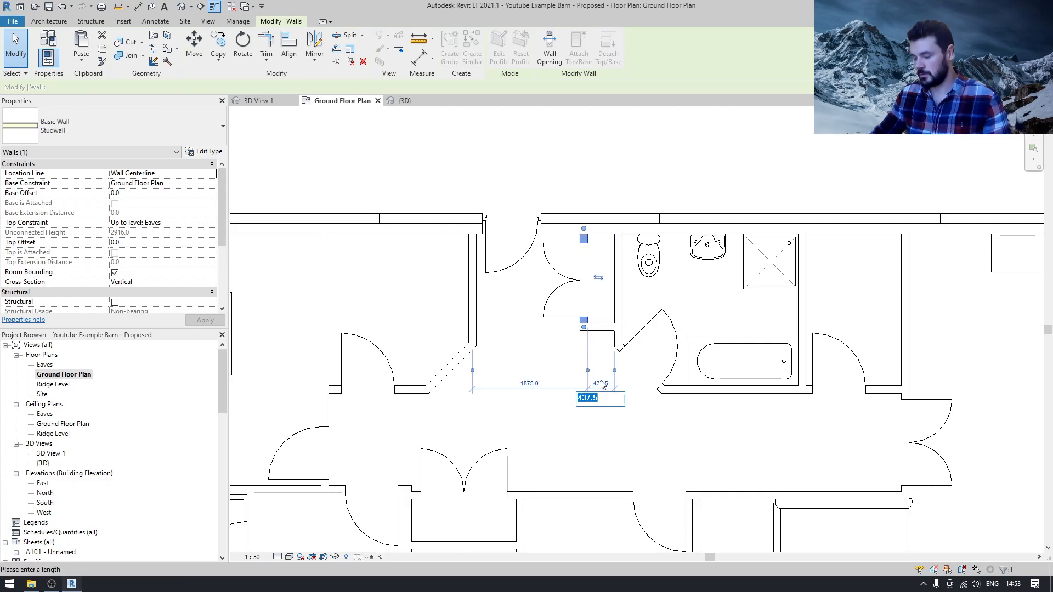
pyautogui.write('50')
pyautogui.press('Return')
pyautogui.press('Escape')
# Move the front door and the small room's side and angled walls further away from the hall cupboard
pyautogui.click(517, 241)
pyautogui.keyDown('ctrl'); pyautogui.click(473, 329); pyautogui.keyUp('ctrl')
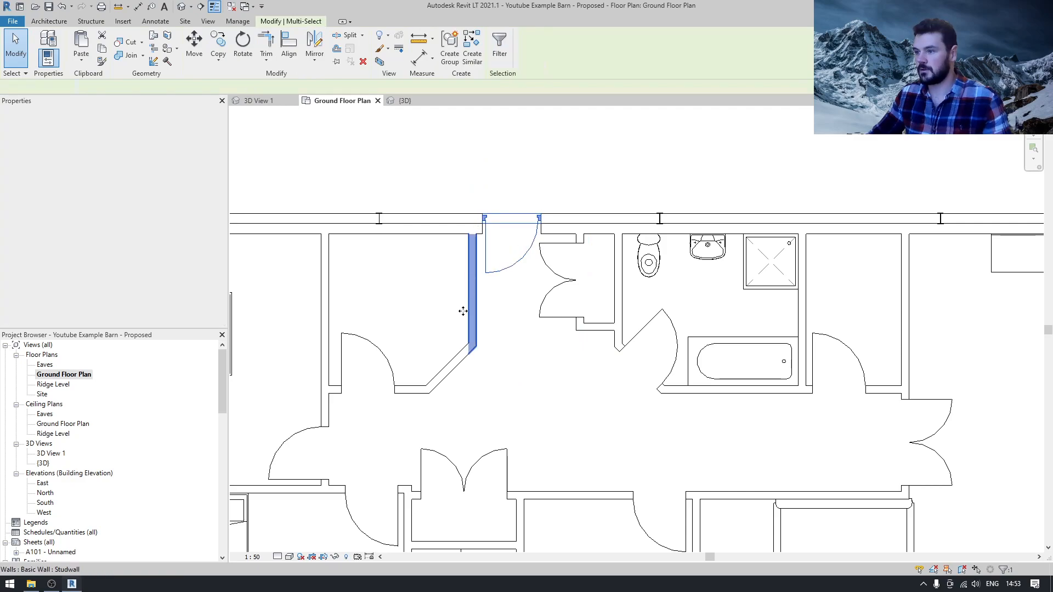
pyautogui.keyDown('ctrl'); pyautogui.click(445, 355); pyautogui.keyUp('ctrl')
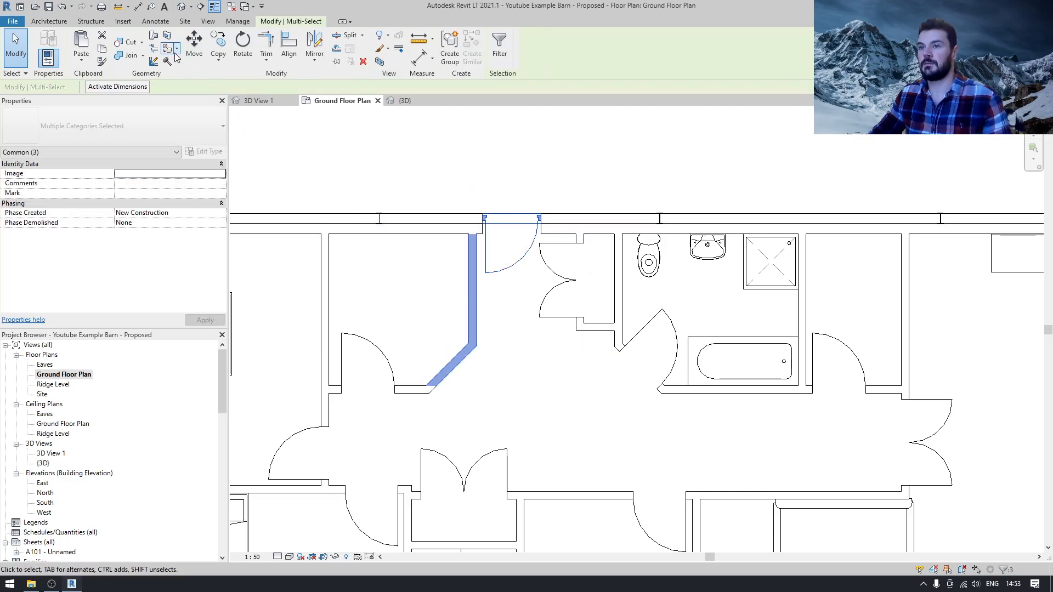
pyautogui.click(194, 44)
pyautogui.click(414, 172)
pyautogui.click(404, 165)
pyautogui.click(417, 289)
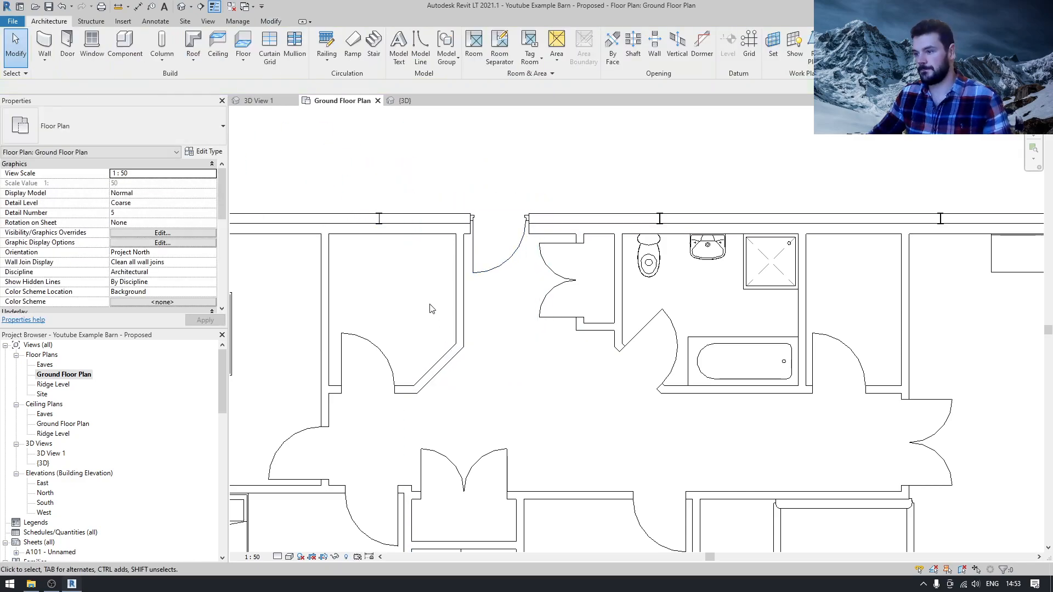
pyautogui.scroll(-1, 443, 326)
pyautogui.scroll(-1, 518, 312)
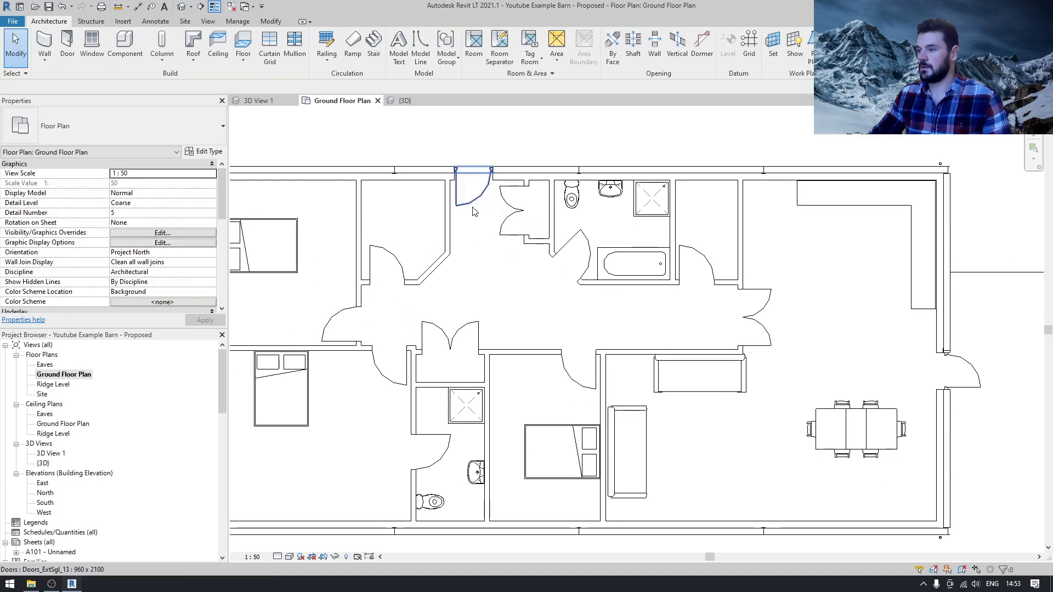
pyautogui.scroll(-2, 598, 307)
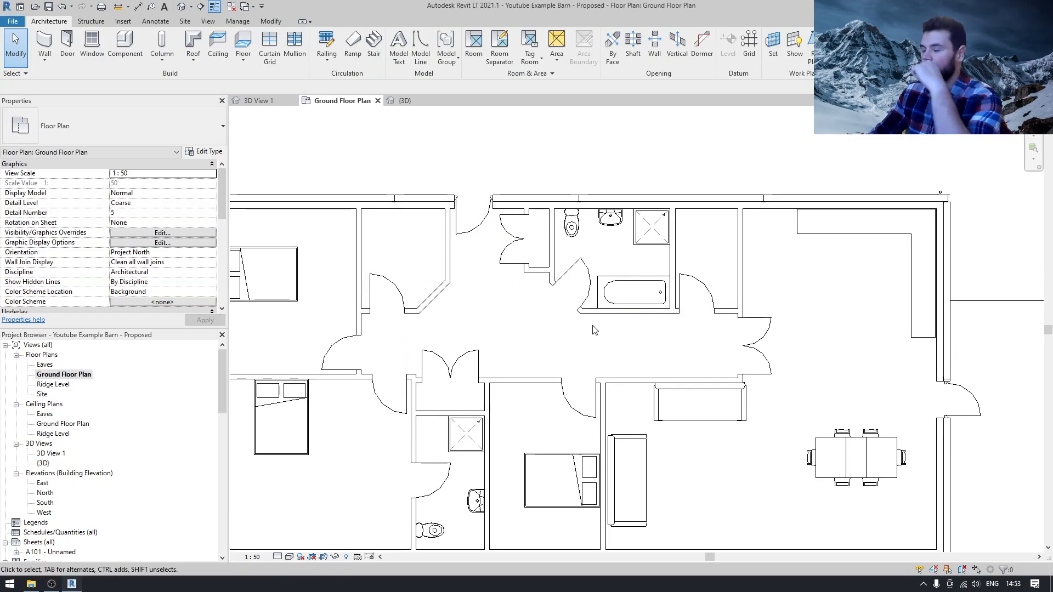
pyautogui.scroll(1, 511, 351)
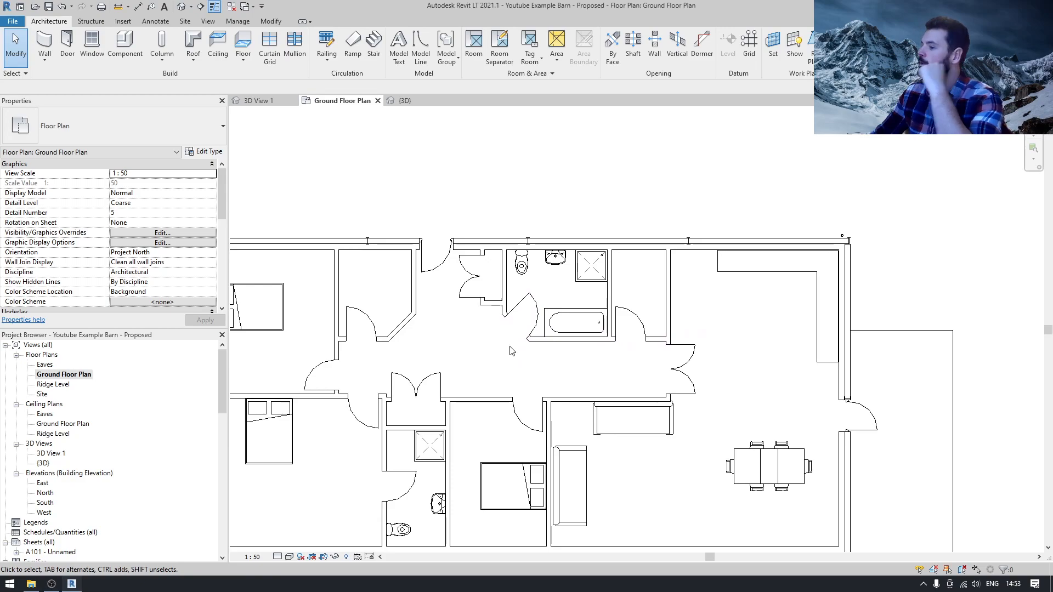
# Move the partition between the room beside the bathroom and the kitchen towards the kitchen, about 2600 mm from the bathroom wall
pyautogui.scroll(-1, 511, 351)
pyautogui.scroll(2, 699, 337)
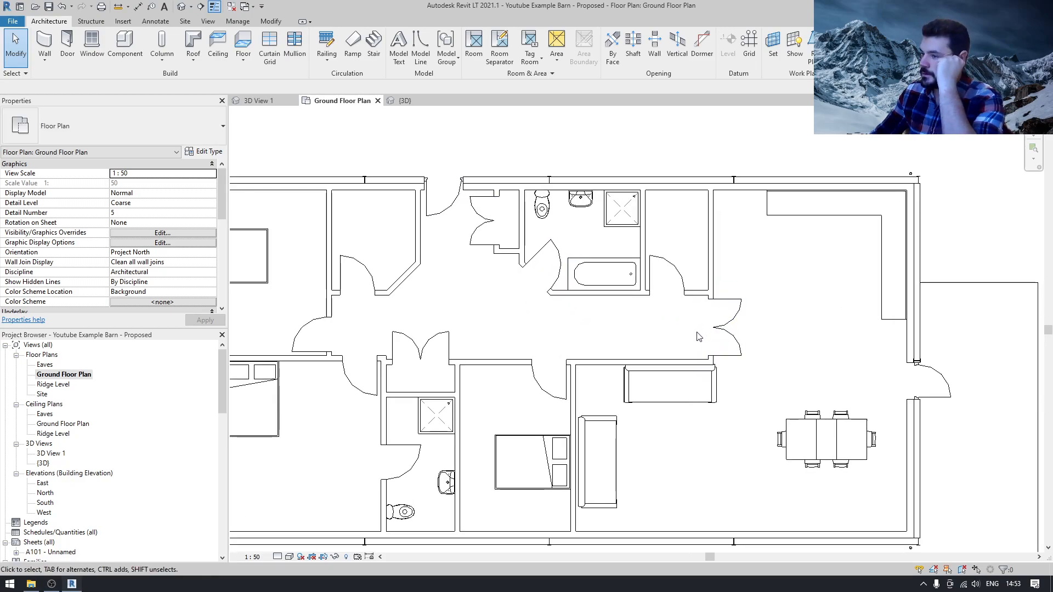
pyautogui.scroll(-1, 694, 344)
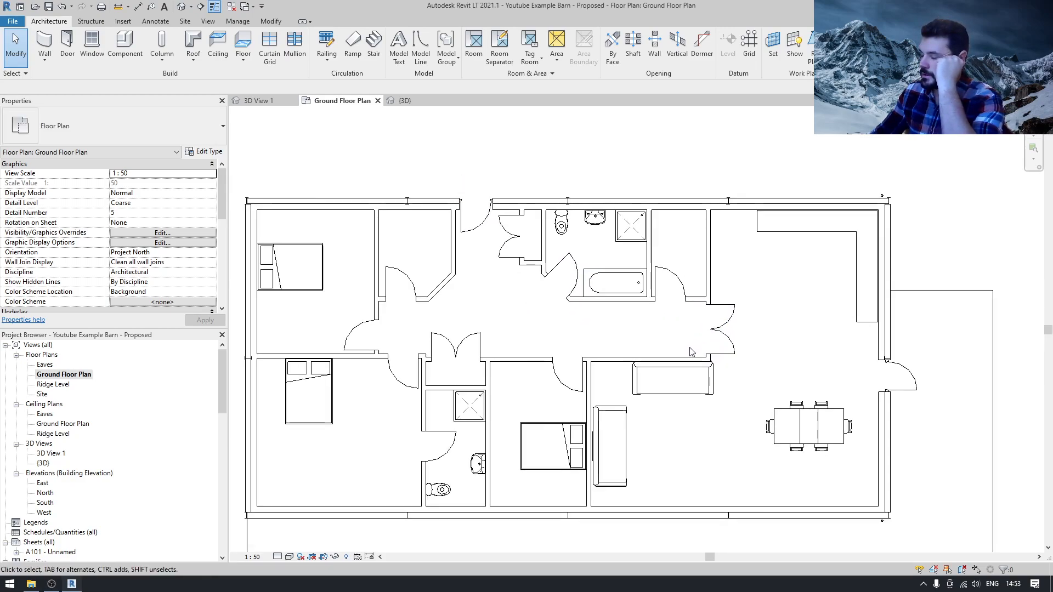
pyautogui.scroll(2, 690, 336)
pyautogui.click(683, 293)
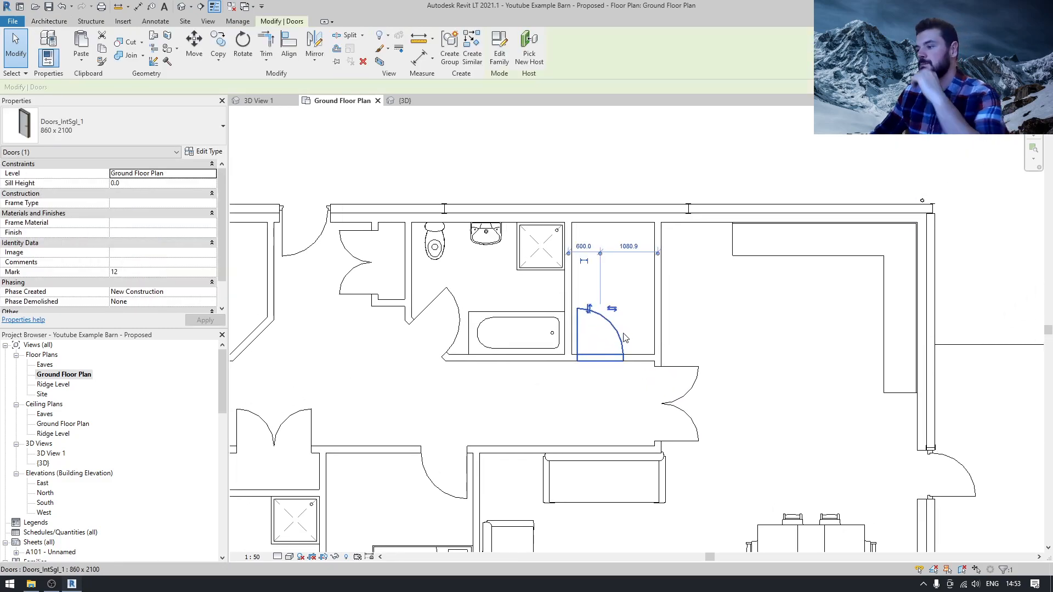
pyautogui.click(629, 290)
pyautogui.scroll(-1, 627, 290)
pyautogui.moveTo(622, 289); pyautogui.dragTo(597, 258, button='middle')
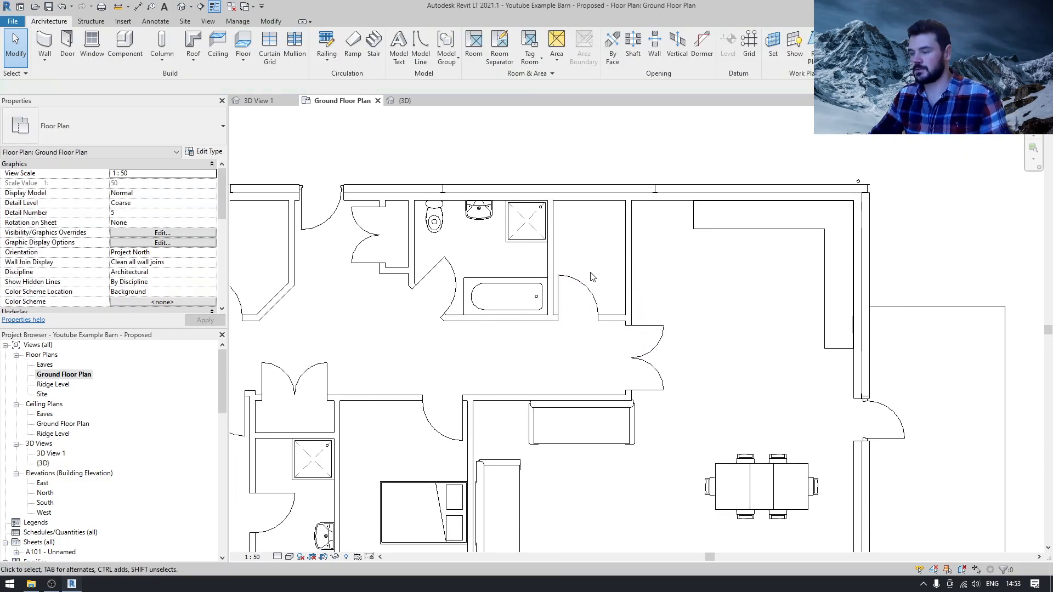
pyautogui.click(629, 263)
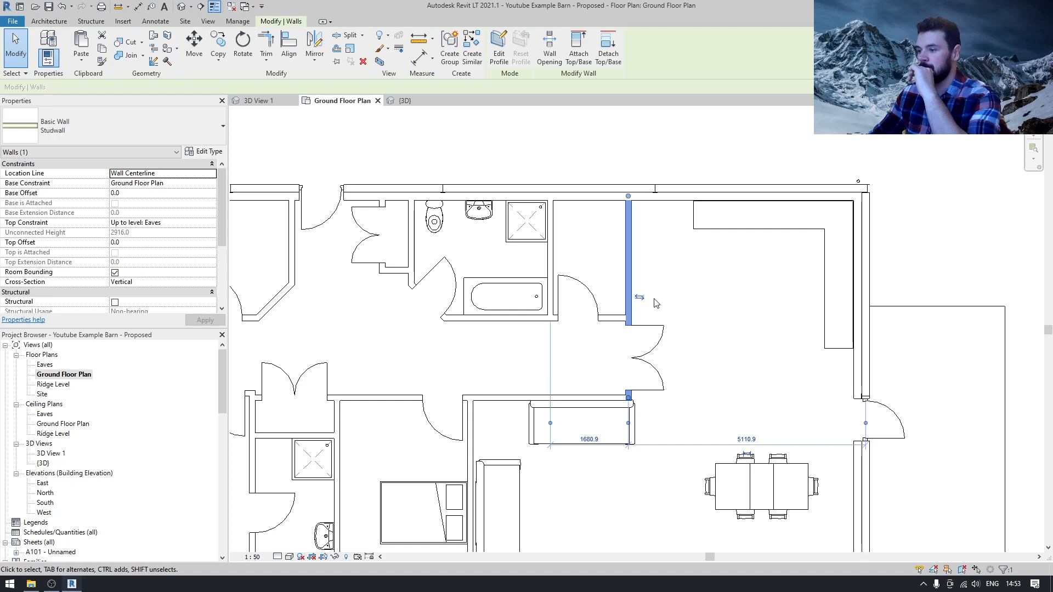
pyautogui.moveTo(630, 277); pyautogui.dragTo(680, 277)
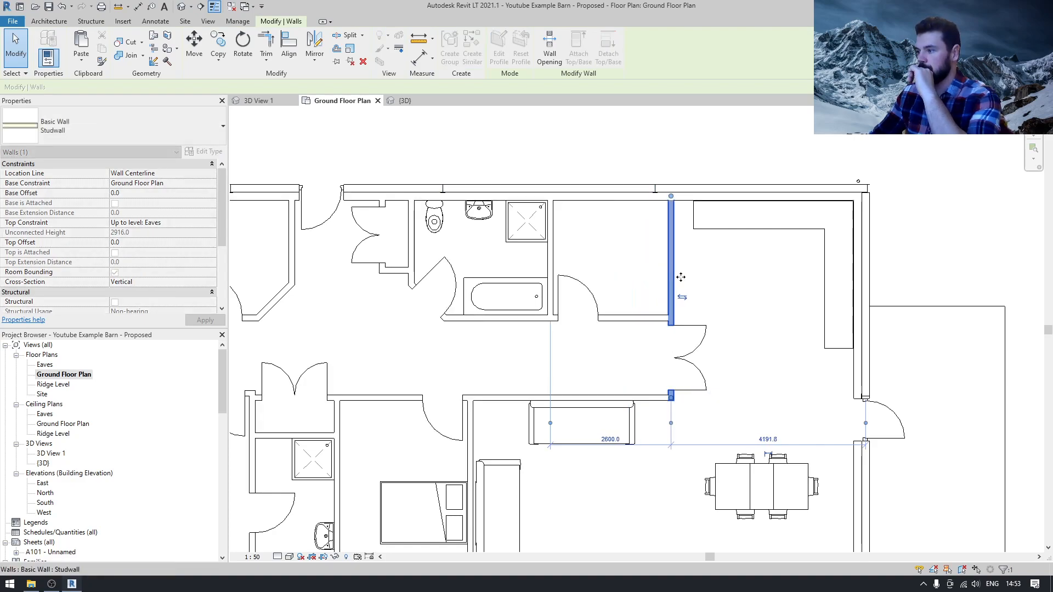
pyautogui.click(705, 295)
pyautogui.click(591, 294)
pyautogui.press('Delete')
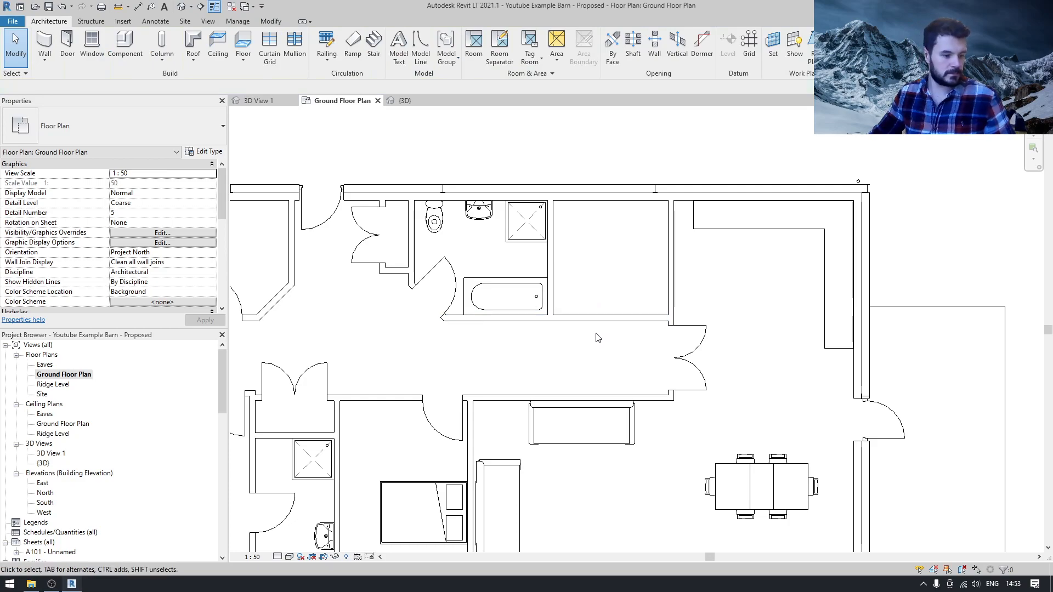
pyautogui.hotkey('ctrl', 'z')
# Add a matching 860 x 2100 single door in the partition between the kitchen and the room beside the bathroom
pyautogui.click(589, 296)
pyautogui.press('c')
pyautogui.press('s')
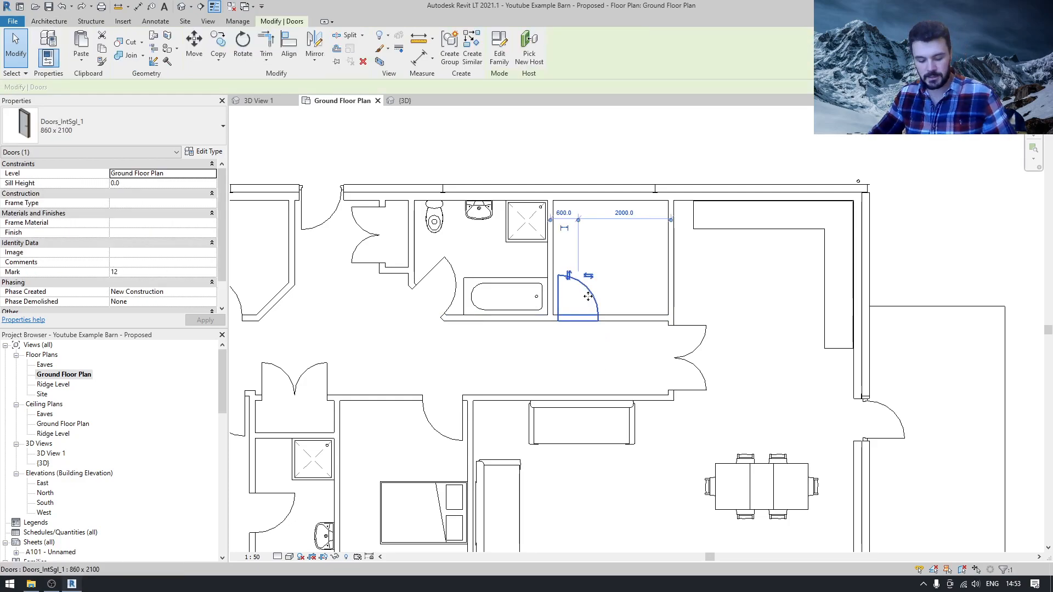
pyautogui.click(675, 289)
pyautogui.press('space')
# Extend the kitchen corner worktop's leg along the external wall to meet the moved partition
pyautogui.click(719, 226)
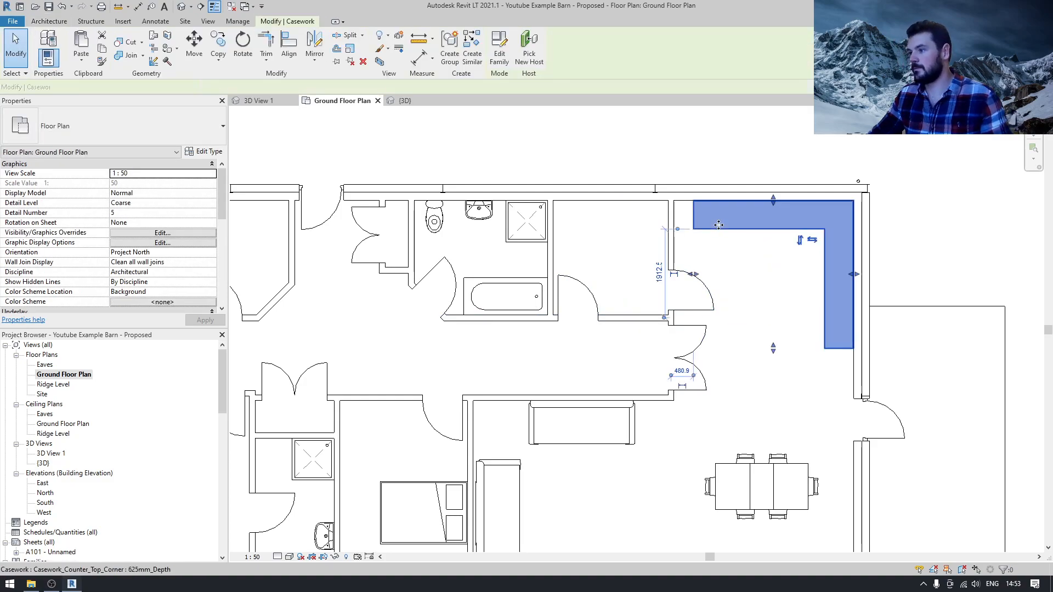
pyautogui.moveTo(693, 274); pyautogui.dragTo(677, 275)
pyautogui.press('Escape')
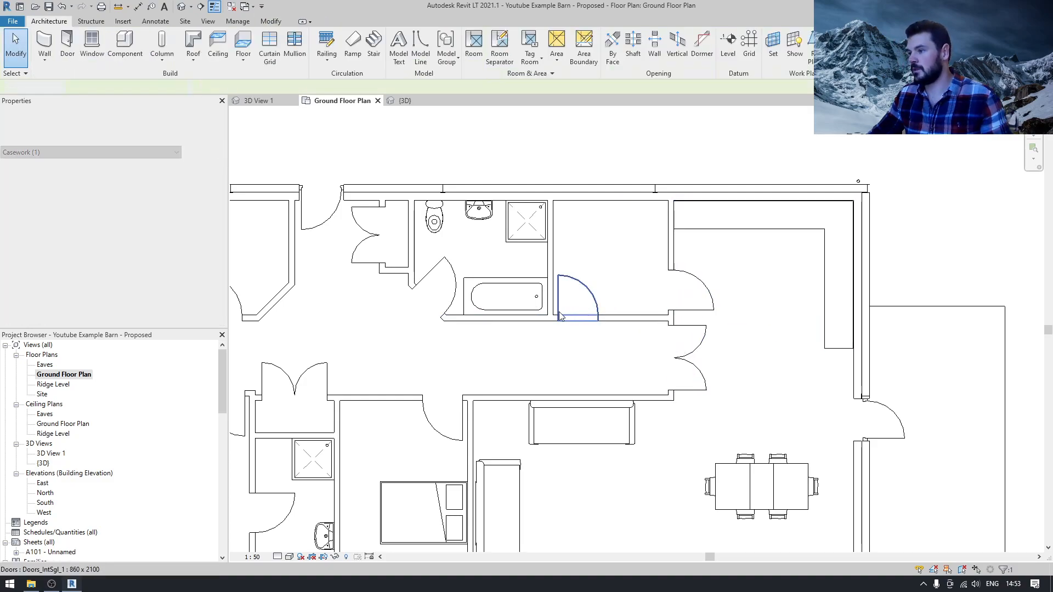
pyautogui.scroll(-1, 662, 302)
pyautogui.click(125, 47)
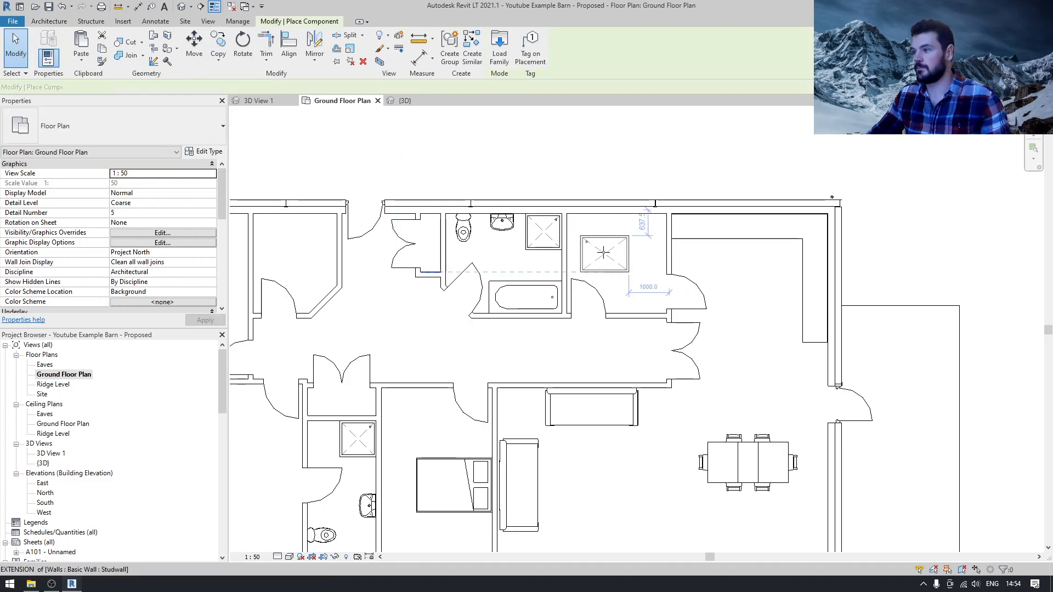
pyautogui.press('Escape')
# Place a copy of the corner worktop in the room beside the bathroom and shorten it to fit against the walls
pyautogui.click(703, 239)
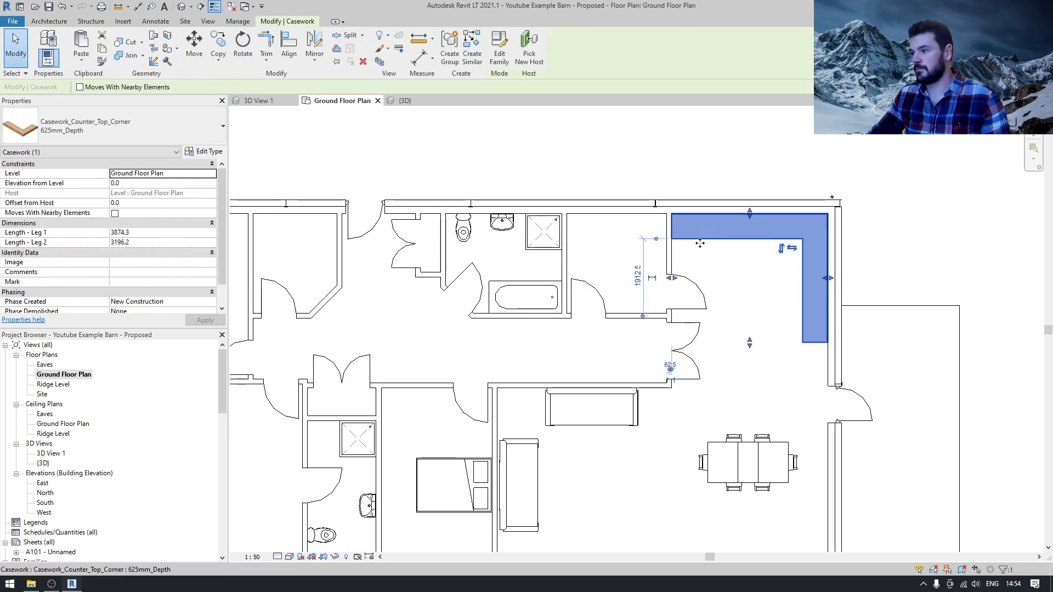
pyautogui.hotkey('ctrl', 'v')
pyautogui.click(611, 274)
pyautogui.moveTo(730, 168); pyautogui.dragTo(624, 243)
pyautogui.moveTo(676, 273); pyautogui.dragTo(598, 278)
pyautogui.click(657, 267)
pyautogui.scroll(3, 656, 268)
pyautogui.click(721, 305)
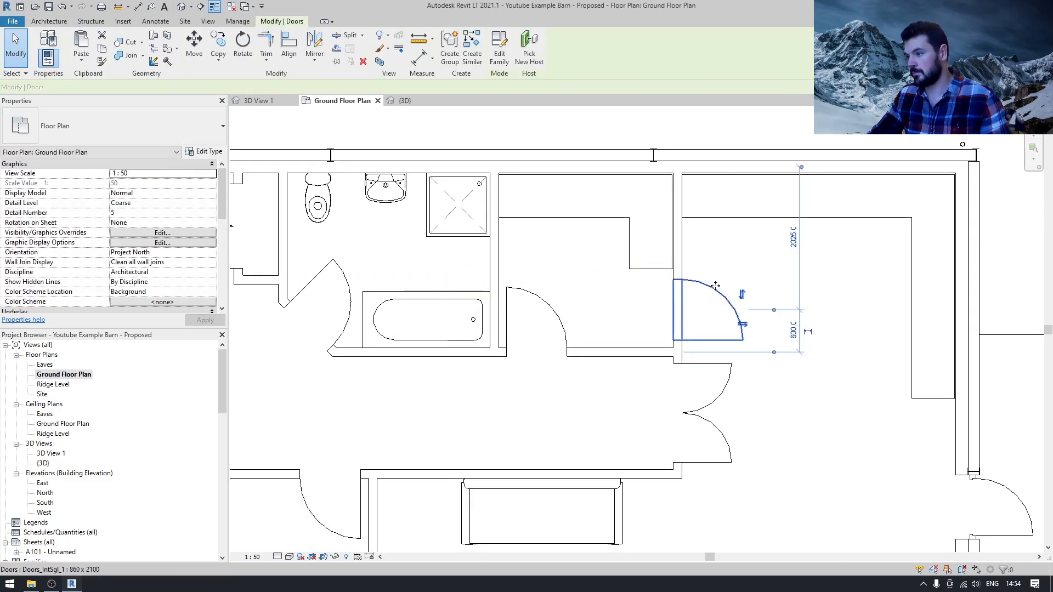
pyautogui.press('Escape')
# Shorten the kitchen corner worktop's leg along the end wall
pyautogui.scroll(-2, 618, 304)
pyautogui.scroll(-2, 677, 263)
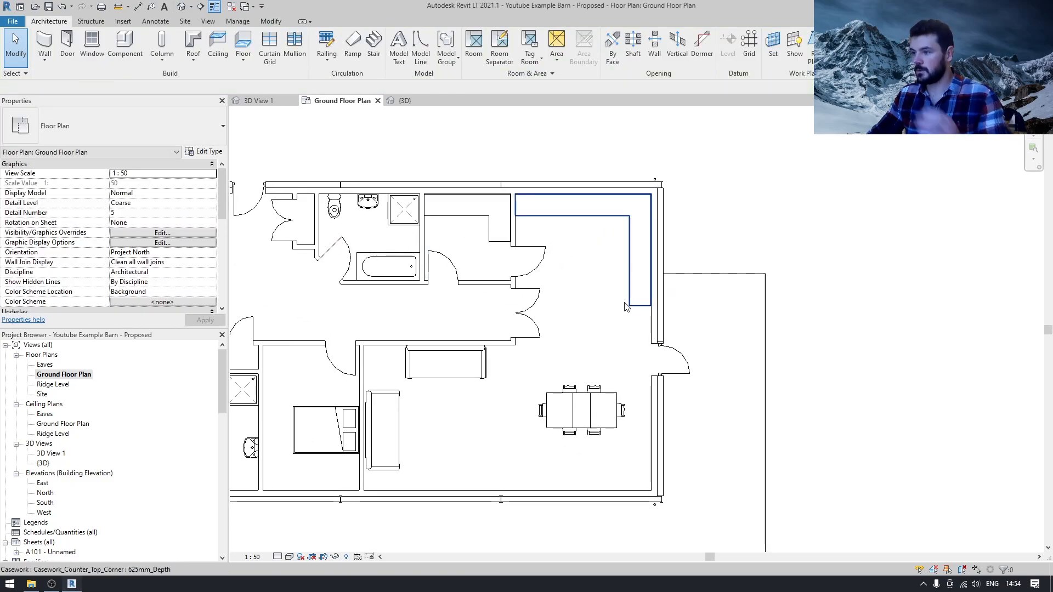
pyautogui.click(639, 244)
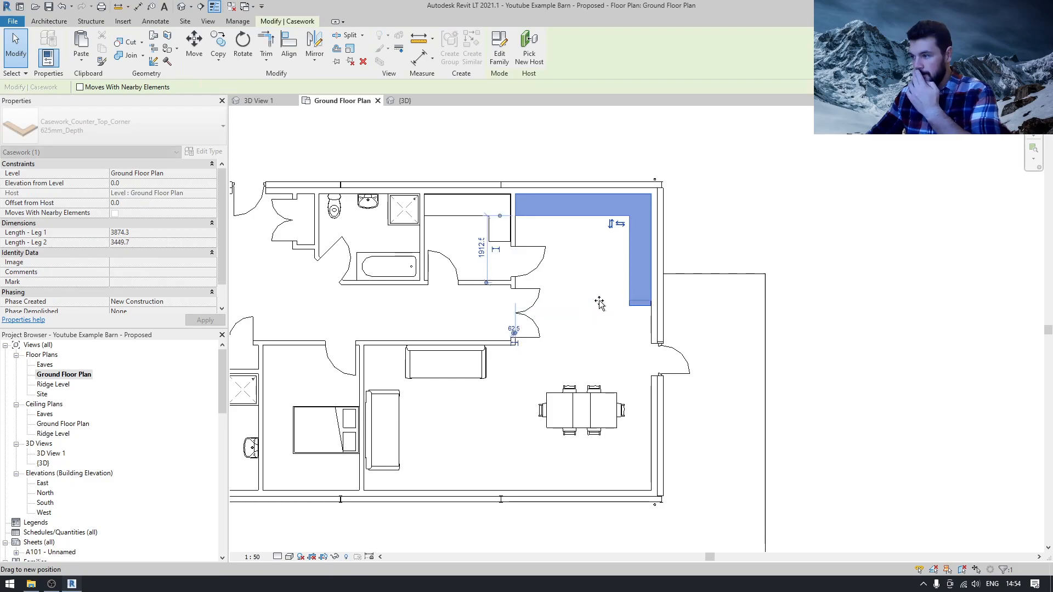
pyautogui.moveTo(600, 291); pyautogui.dragTo(600, 287)
pyautogui.click(675, 362)
# Rotate the dining table with its chairs a quarter turn in the open-plan living area
pyautogui.moveTo(582, 396)
pyautogui.mouseDown()
pyautogui.moveTo(598, 372)
pyautogui.moveTo(577, 398)
pyautogui.mouseUp()
pyautogui.press('r')
pyautogui.press('o')
pyautogui.click(624, 225)
pyautogui.press('Return')
pyautogui.press('Escape')
pyautogui.press('Escape')
# Examine the front door and the surrounding external wall in the {3D} view
pyautogui.moveTo(386, 315); pyautogui.dragTo(553, 316, button='middle')
pyautogui.scroll(-1, 553, 316)
pyautogui.press('Escape')
pyautogui.scroll(-1, 553, 316)
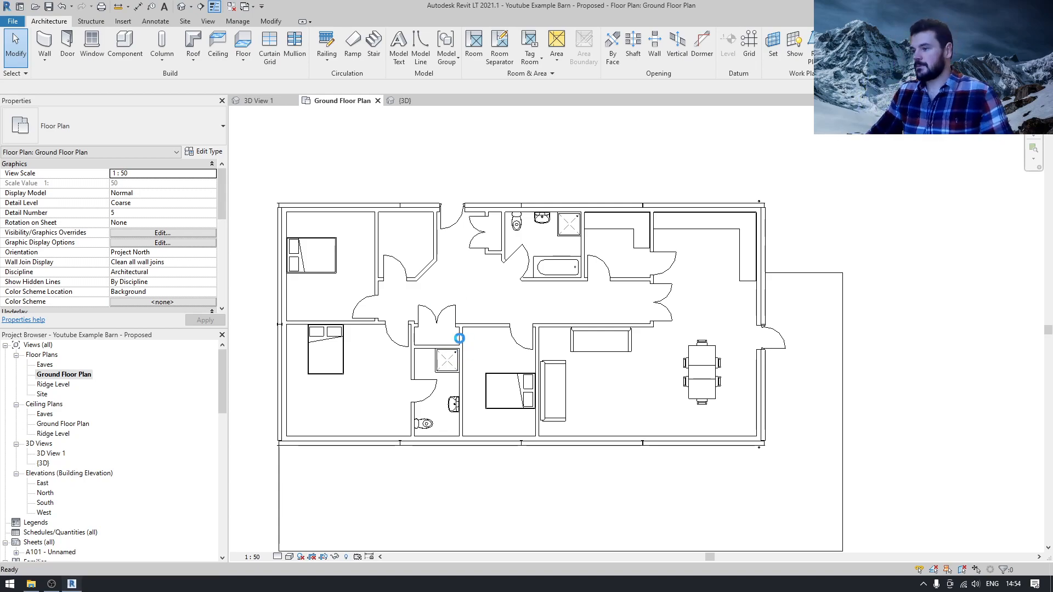
pyautogui.doubleClick(43, 464)
pyautogui.keyDown('shift'); pyautogui.moveTo(385, 351); pyautogui.dragTo(524, 211, button='middle'); pyautogui.keyUp('shift')
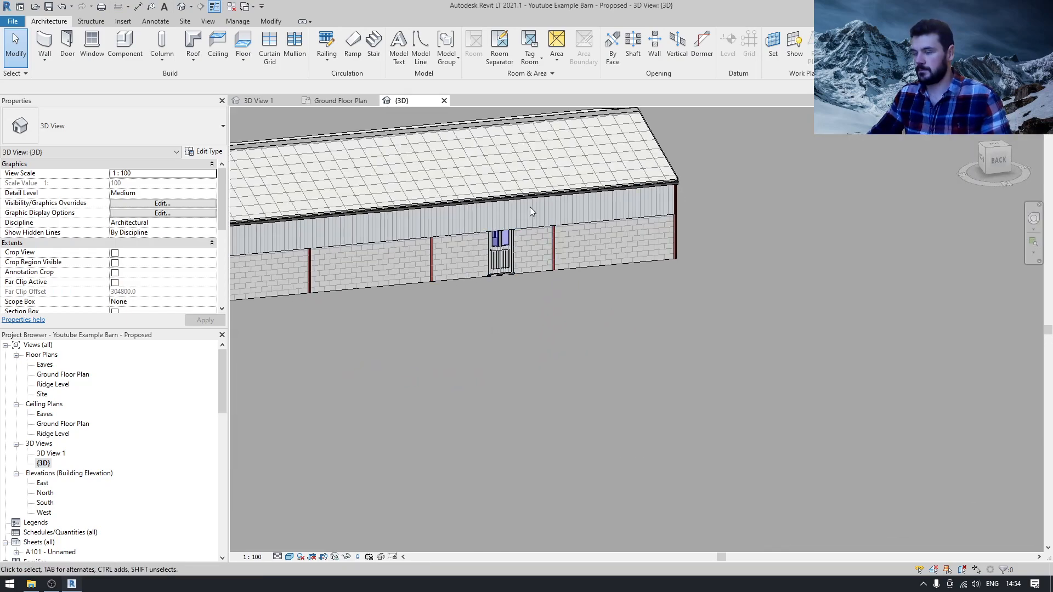
pyautogui.scroll(2, 523, 211)
pyautogui.click(500, 253)
pyautogui.keyDown('shift'); pyautogui.moveTo(508, 268); pyautogui.dragTo(472, 286, button='middle'); pyautogui.keyUp('shift')
pyautogui.click(427, 325)
pyautogui.keyDown('shift'); pyautogui.moveTo(426, 326); pyautogui.dragTo(360, 331, button='middle'); pyautogui.keyUp('shift')
pyautogui.scroll(2, 402, 228)
pyautogui.keyDown('shift'); pyautogui.moveTo(351, 264); pyautogui.dragTo(391, 296, button='middle'); pyautogui.keyUp('shift')
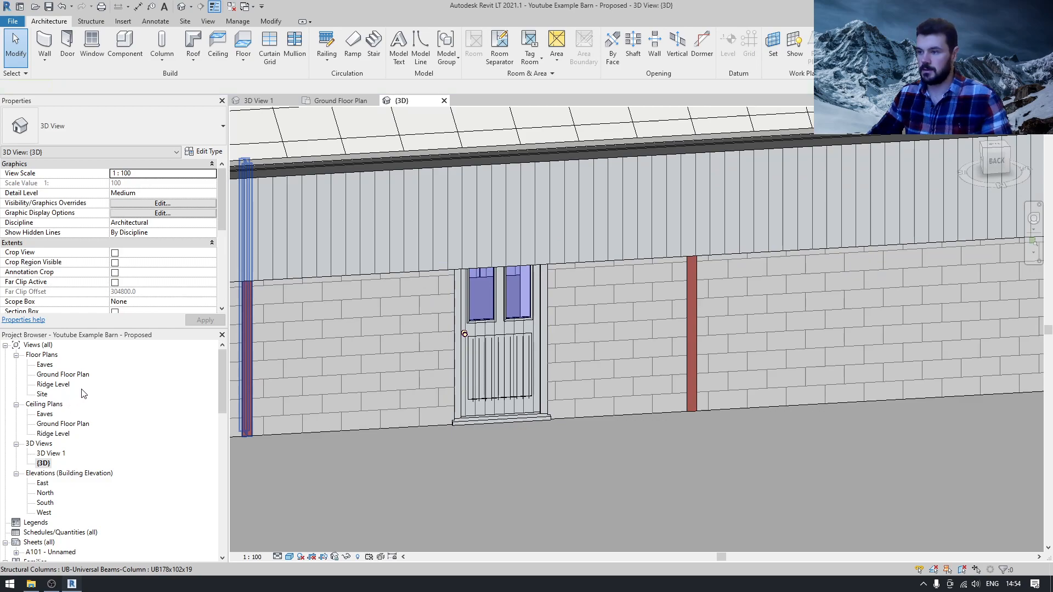
# Return to the Ground Floor Plan, start the Window command and review the available window types
pyautogui.doubleClick(71, 375)
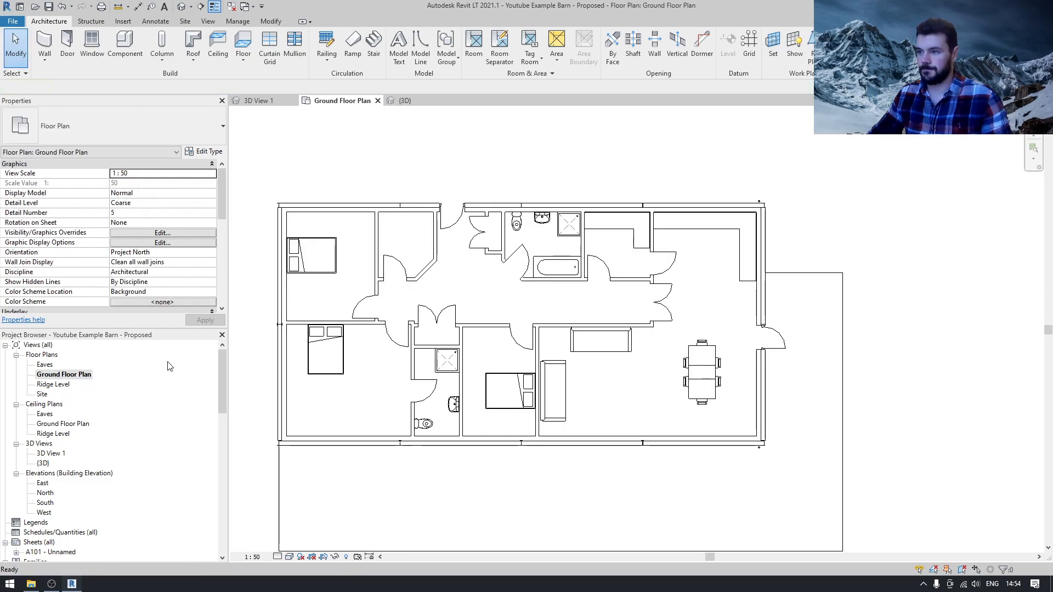
pyautogui.click(91, 46)
pyautogui.click(74, 119)
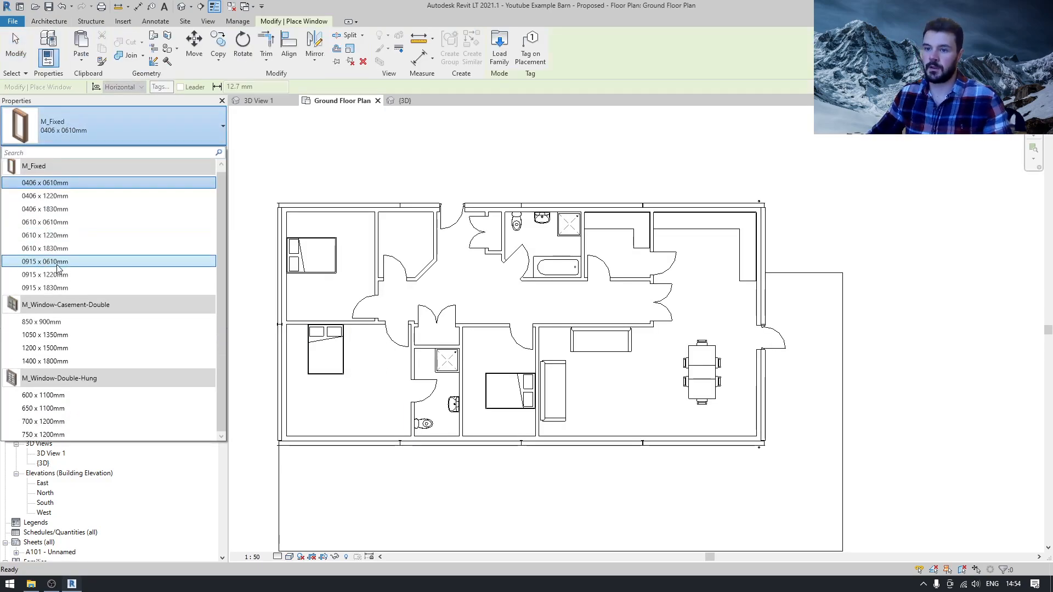
# Start loading a family and browse to the Windows folder of the UK library
pyautogui.click(123, 21)
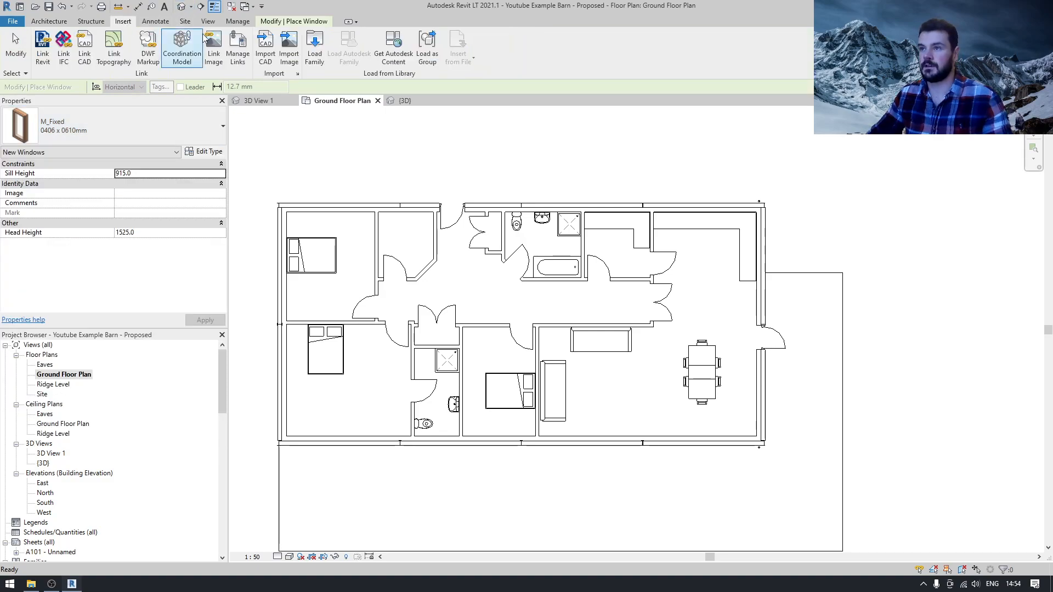
pyautogui.click(314, 47)
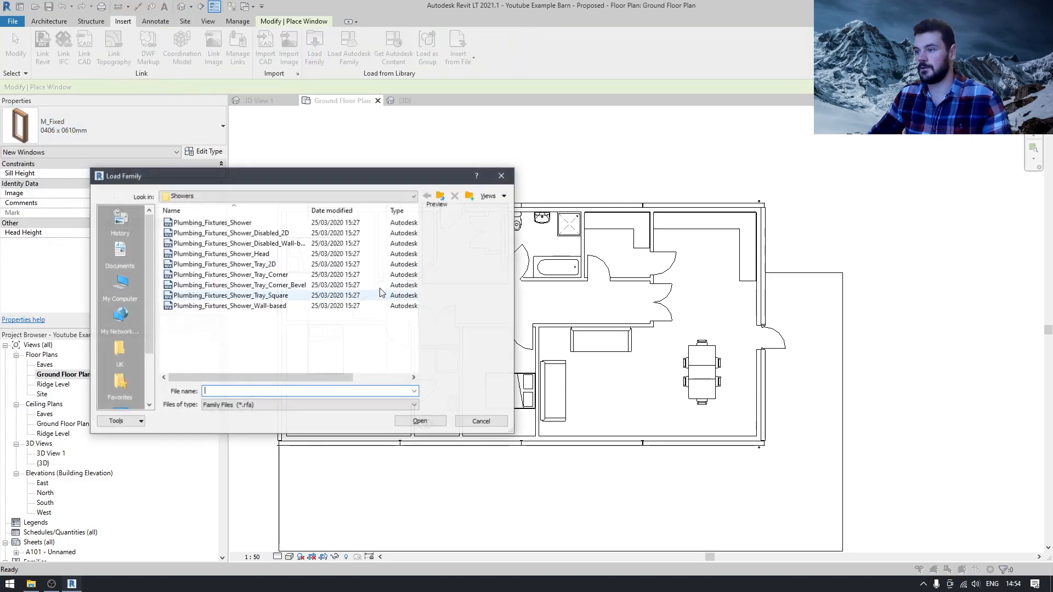
pyautogui.click(442, 197)
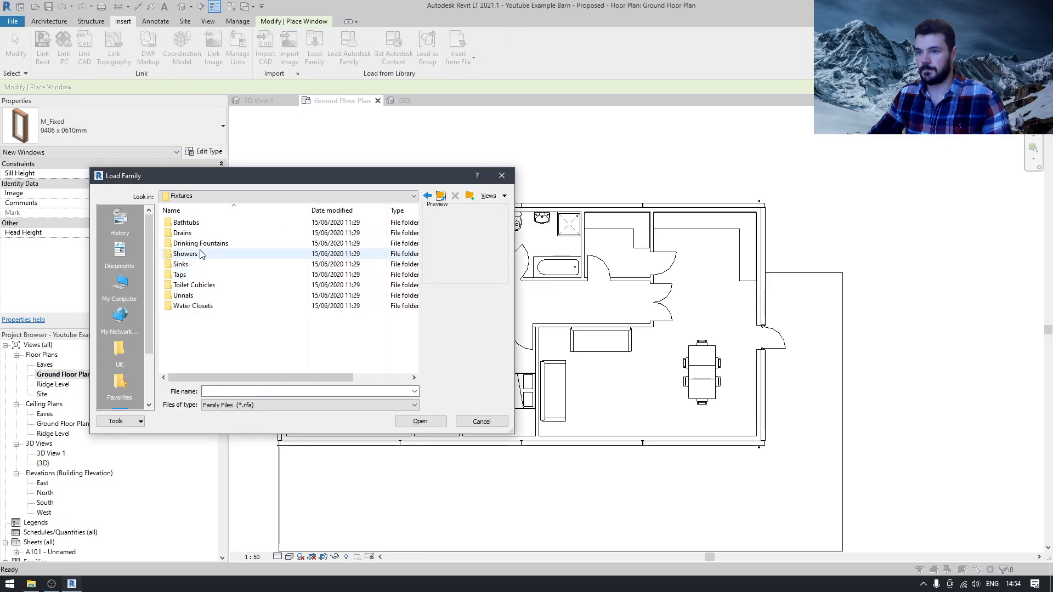
pyautogui.click(441, 197)
pyautogui.click(441, 196)
pyautogui.scroll(-5, 247, 307)
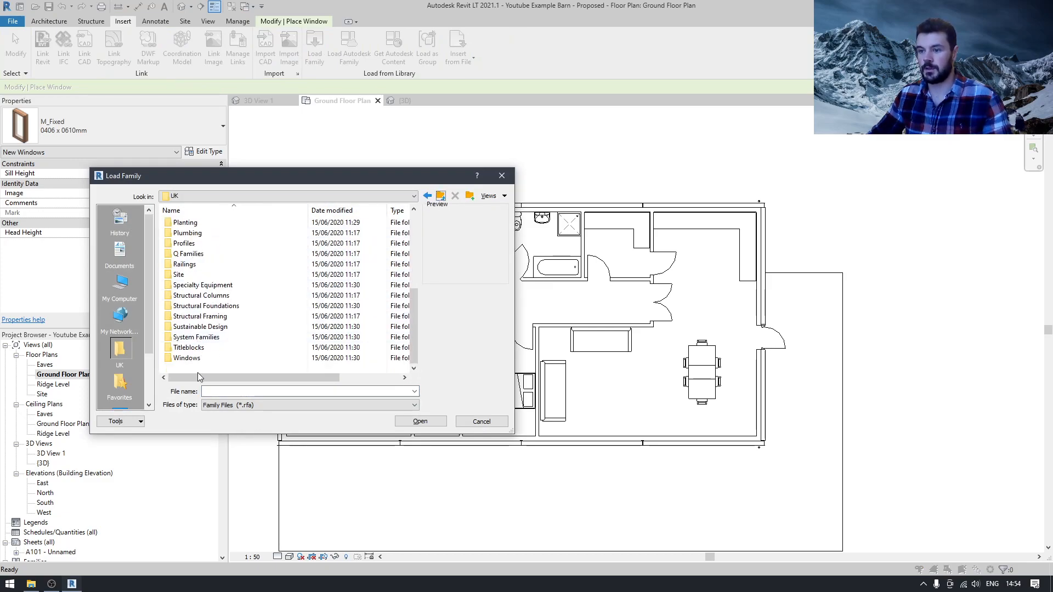
pyautogui.doubleClick(189, 358)
# Compare the double window families' previews and load Windows_Dbl_Swept_Head
pyautogui.scroll(-3, 244, 285)
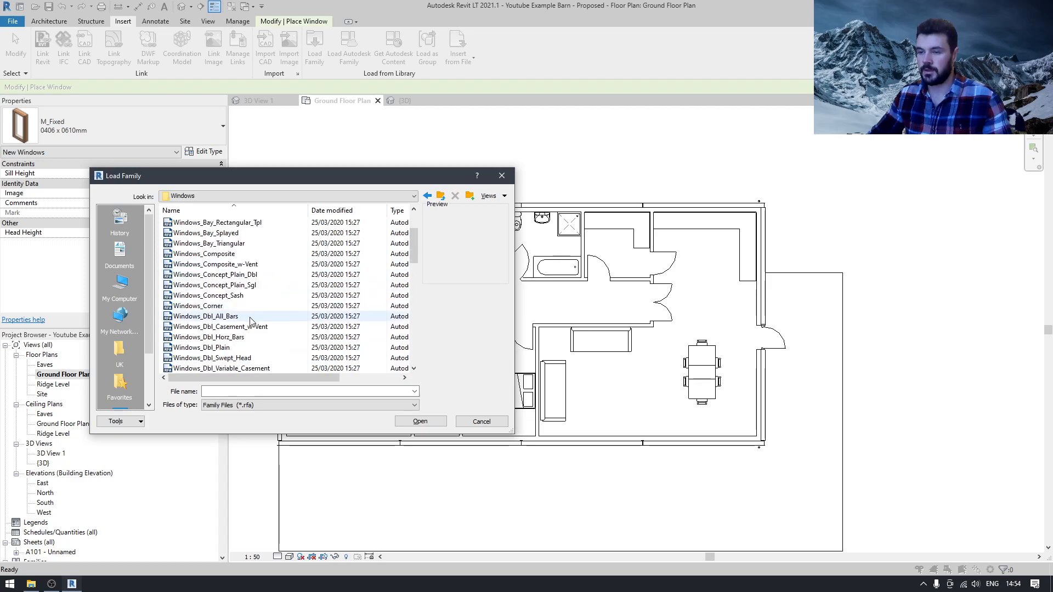
pyautogui.click(230, 326)
pyautogui.click(233, 316)
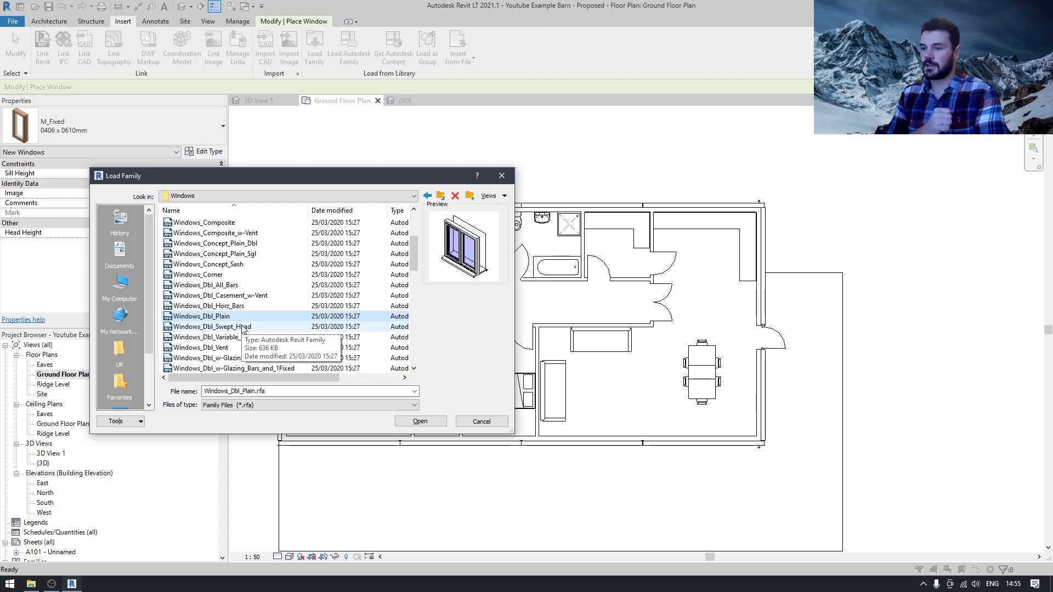
pyautogui.click(252, 327)
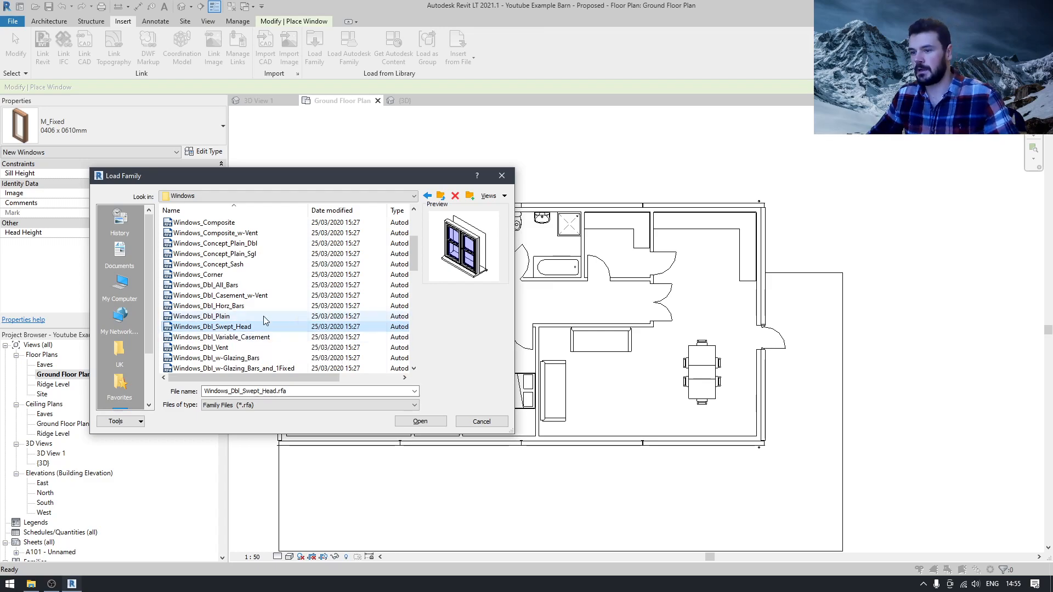
pyautogui.click(420, 421)
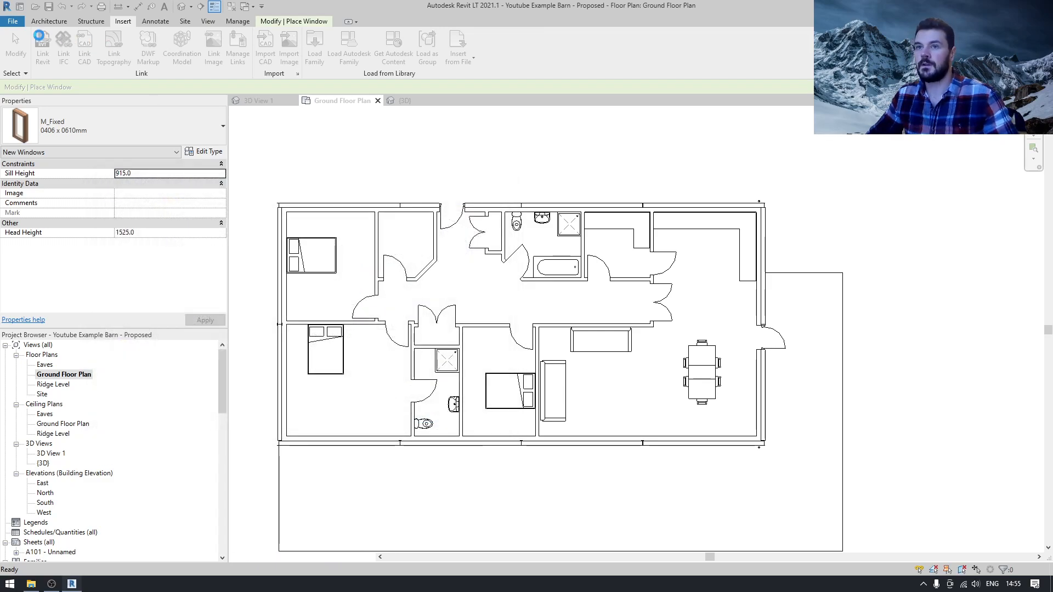
# Set the swept-head window type's width to 1200 mm and height to 1050 mm, and rename it 1200 x 1050
pyautogui.click(204, 151)
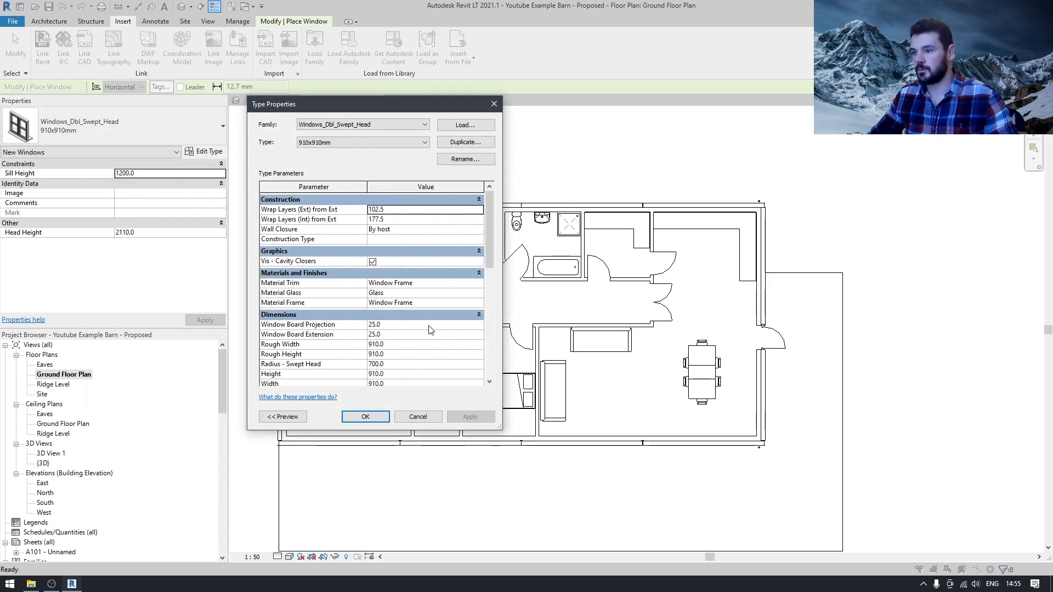
pyautogui.scroll(-2, 430, 328)
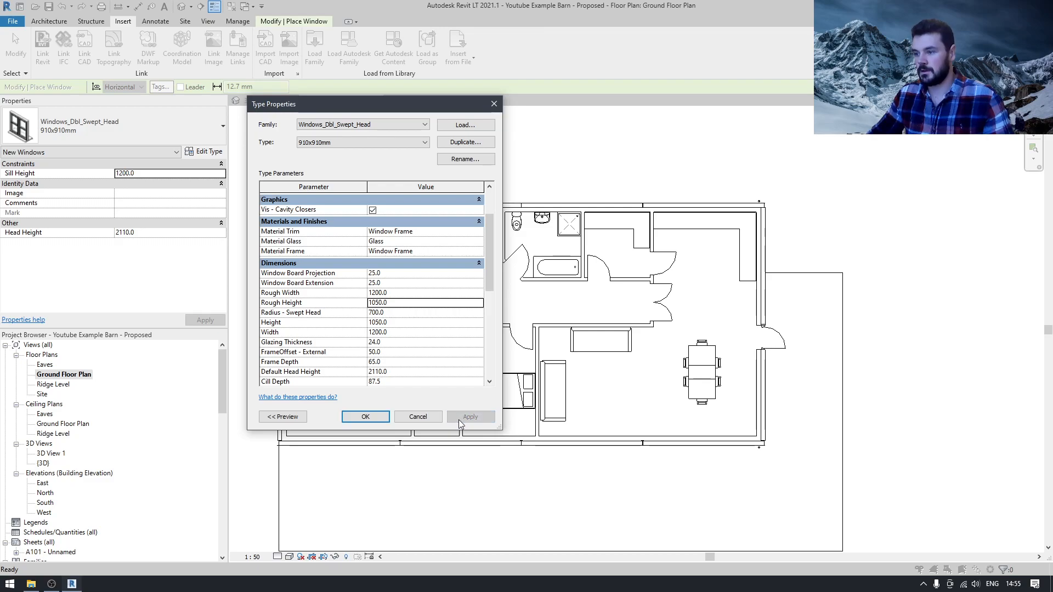
pyautogui.click(468, 159)
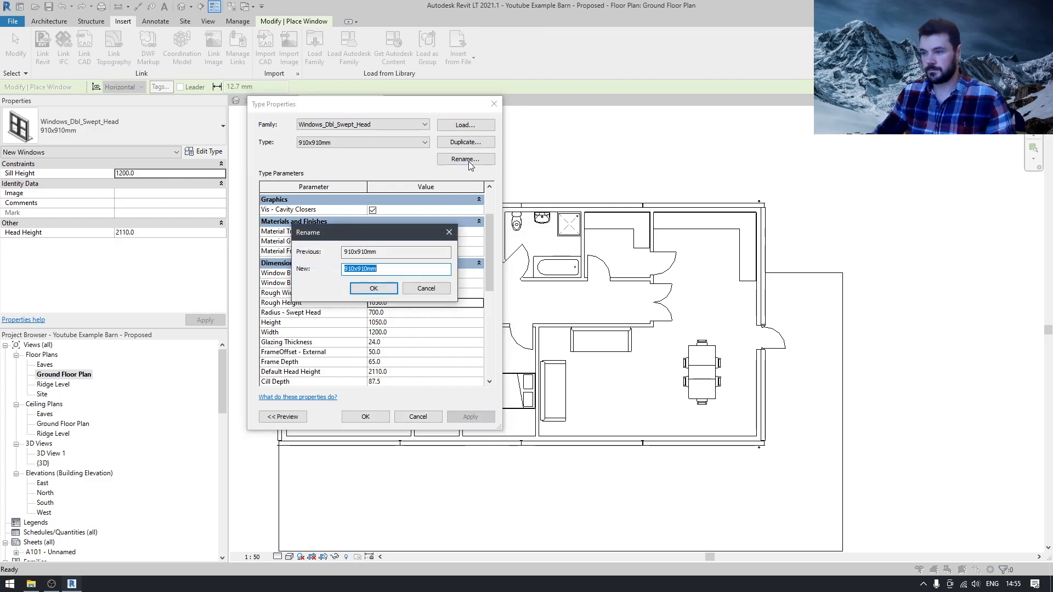
pyautogui.write('120')
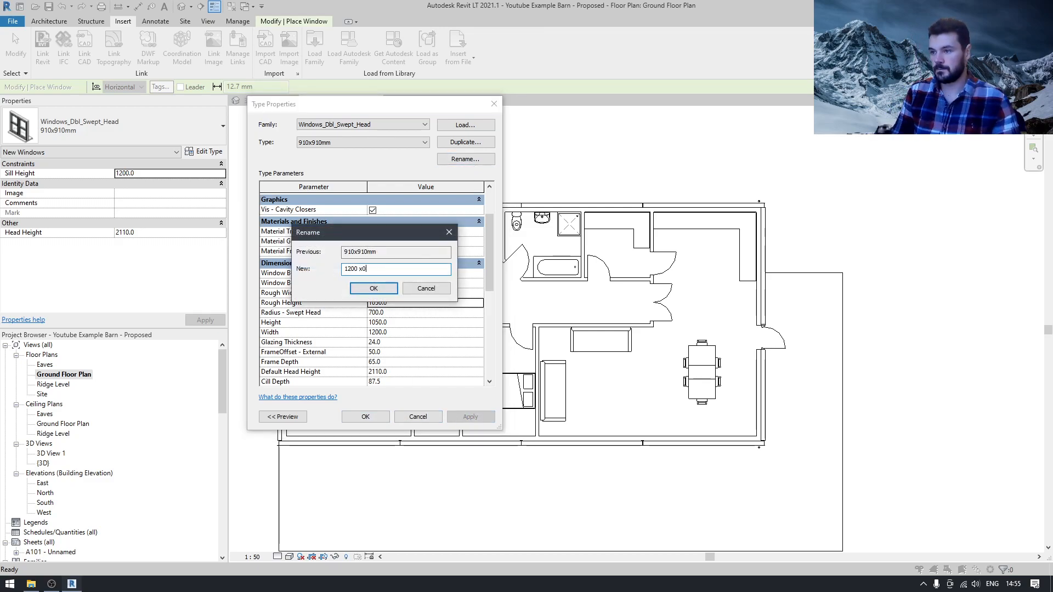
pyautogui.write('0 x 1050')
pyautogui.press('Return')
pyautogui.click(365, 417)
# Place a 1200 x 1050 swept-head window in the external wall of the shower room between the two bedrooms
pyautogui.scroll(3, 340, 446)
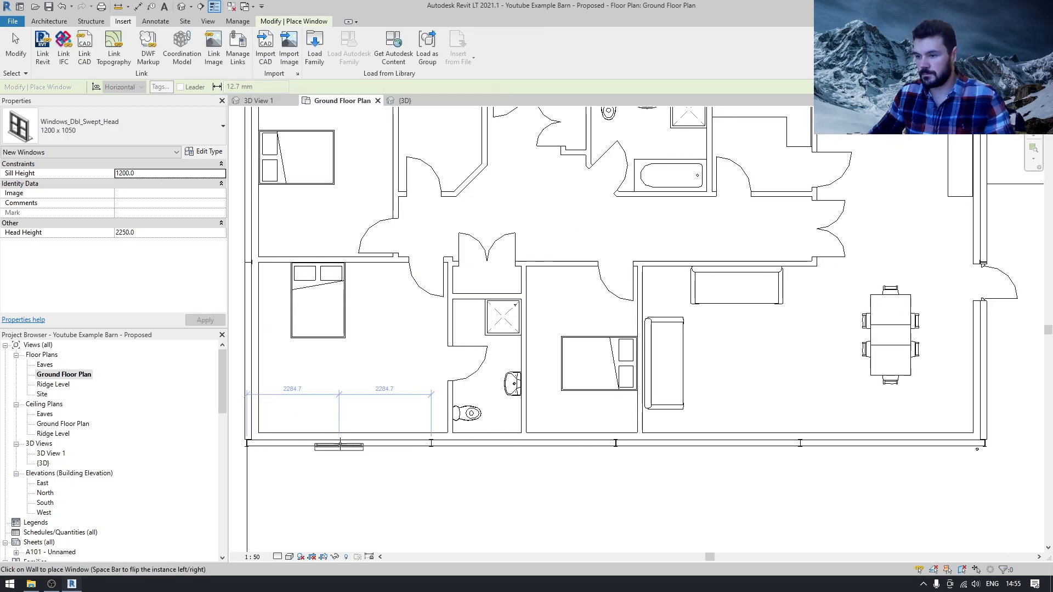
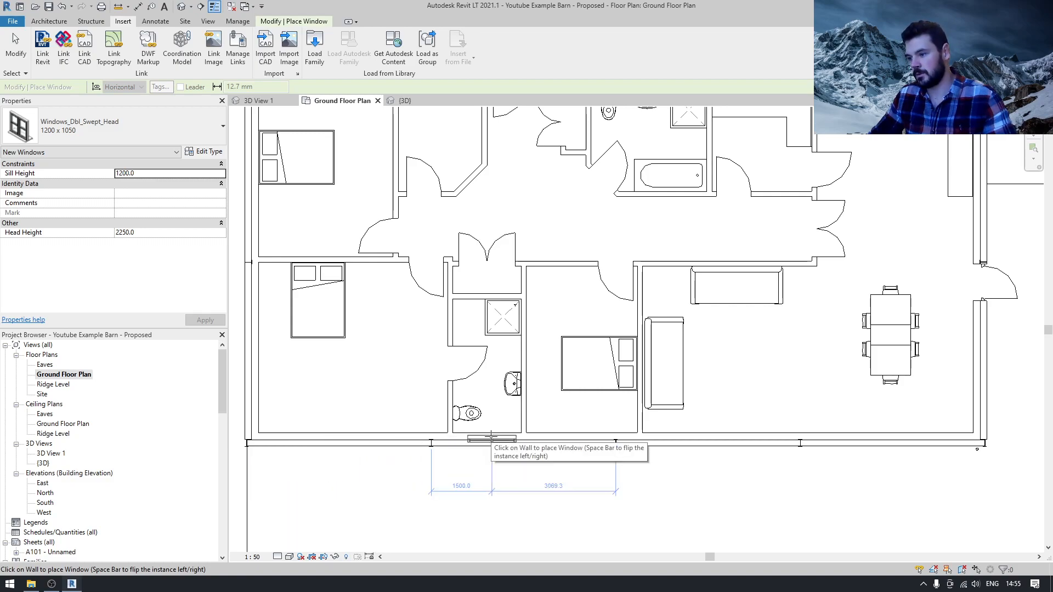
pyautogui.click(488, 441)
pyautogui.press('Escape')
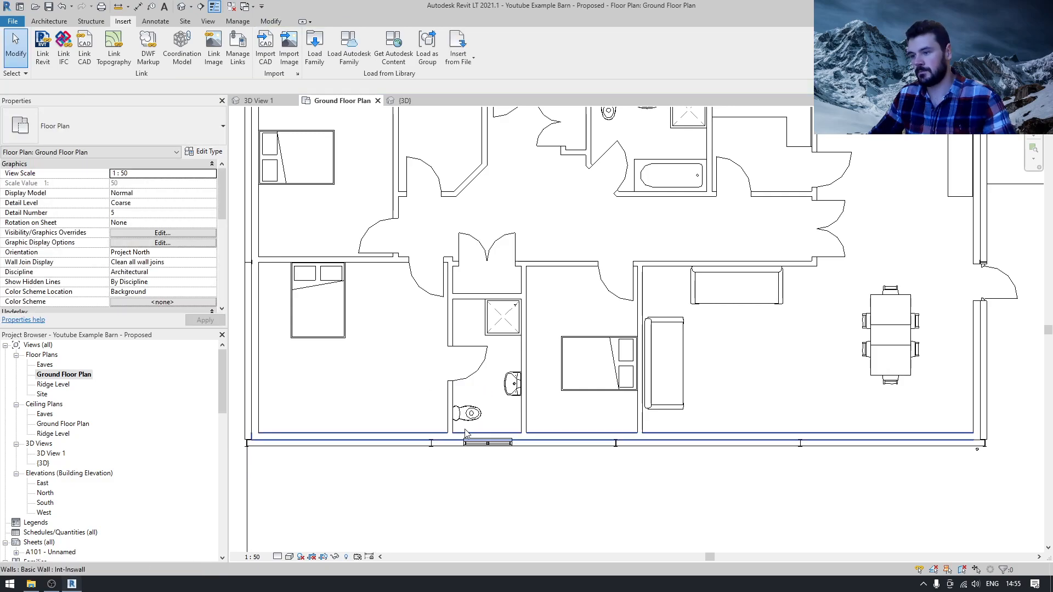
pyautogui.click(132, 57)
pyautogui.scroll(2, 516, 431)
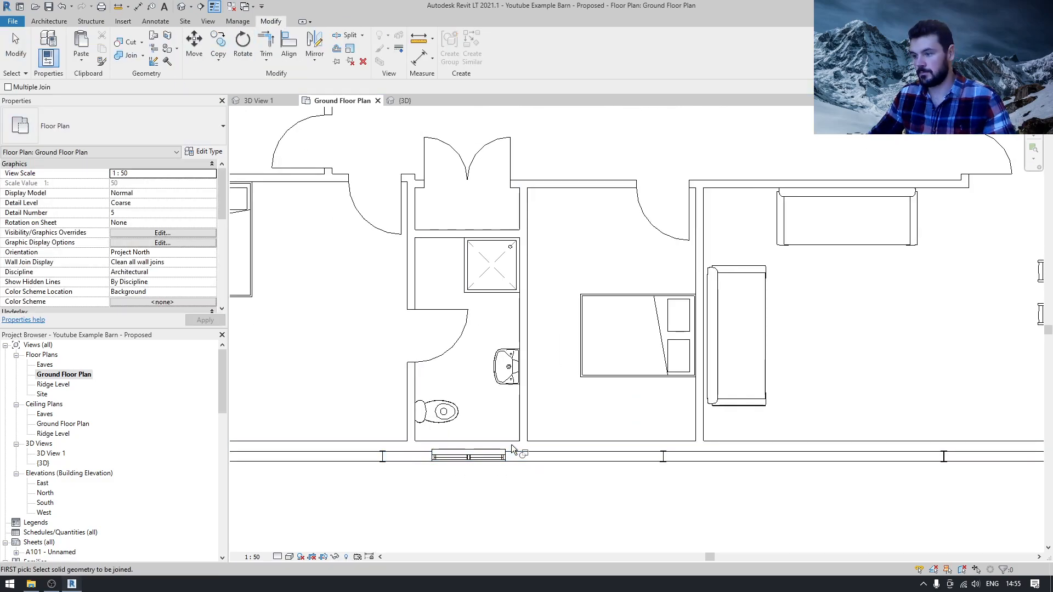
pyautogui.press('Escape')
# Set the head height of the shower room's swept-head window to 2100 mm
pyautogui.click(469, 457)
pyautogui.click(158, 281)
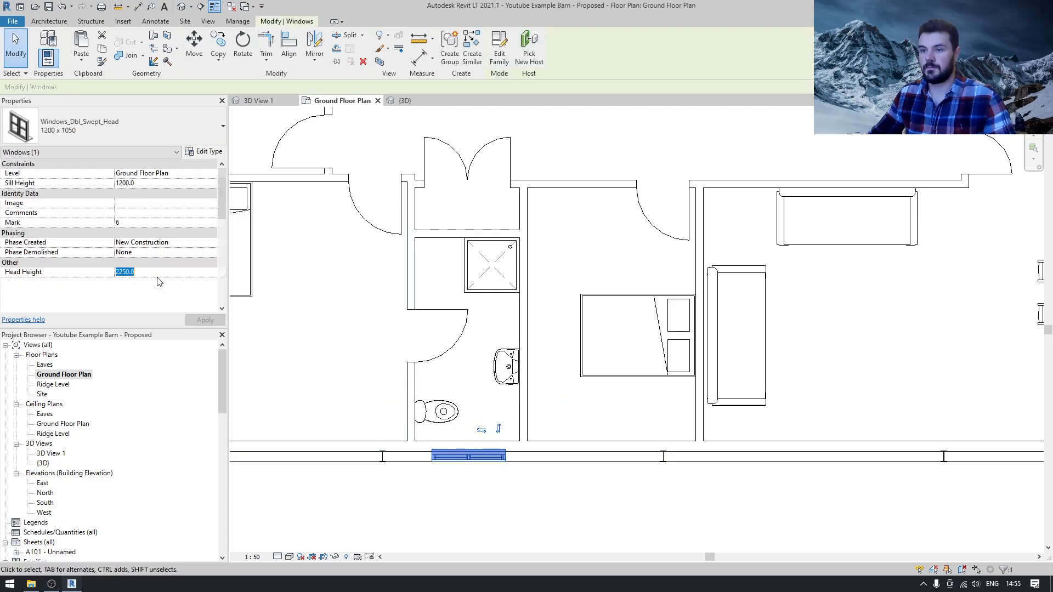
pyautogui.press('Return')
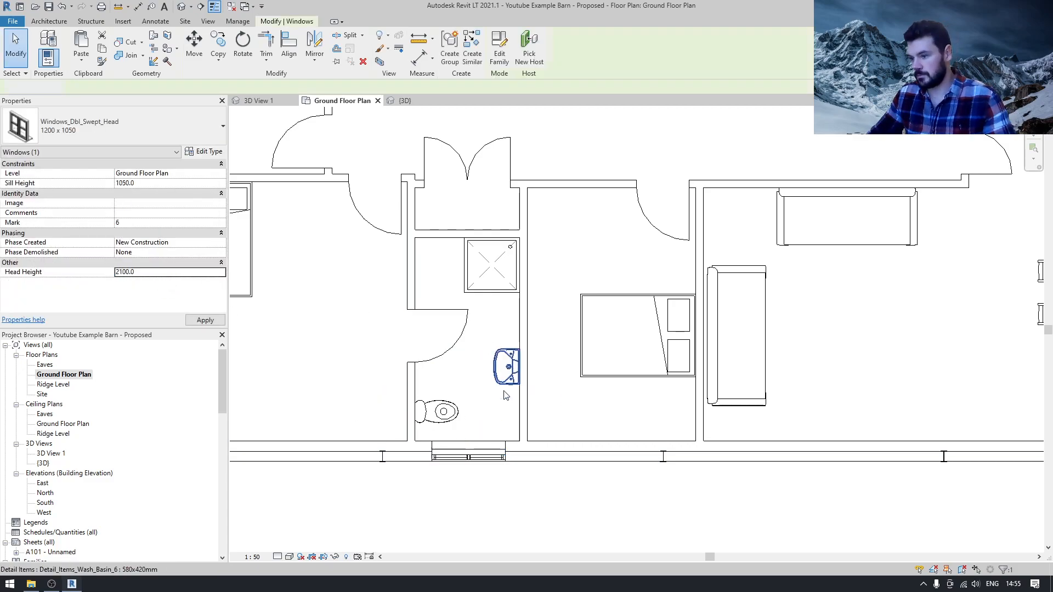
pyautogui.press('Escape')
pyautogui.moveTo(357, 427); pyautogui.dragTo(438, 349, button='middle')
pyautogui.click(52, 24)
pyautogui.click(92, 46)
pyautogui.press('Escape')
# Compare the triple window families' previews in the Windows library folder and load Windows_Tpl_Swept_Head
pyautogui.click(123, 21)
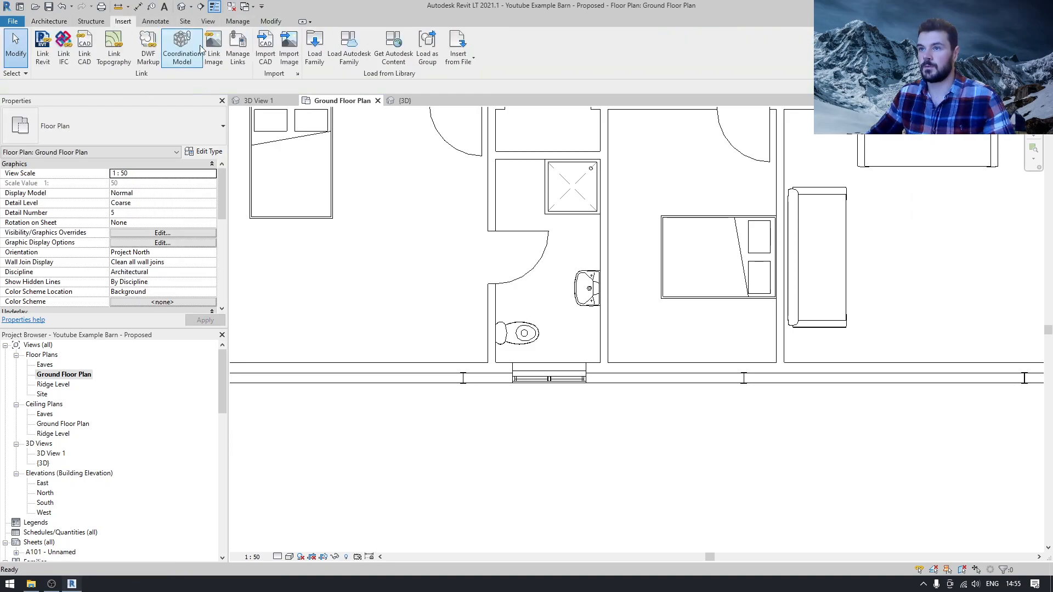
pyautogui.click(313, 48)
pyautogui.scroll(-3, 360, 285)
pyautogui.scroll(-5, 359, 285)
pyautogui.click(230, 347)
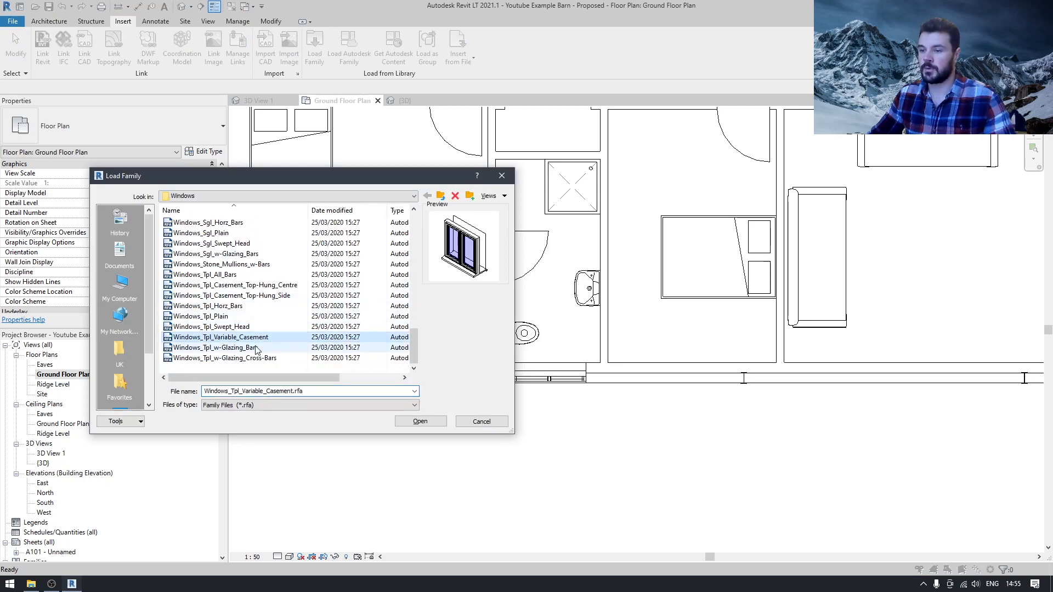
pyautogui.click(274, 358)
pyautogui.click(243, 350)
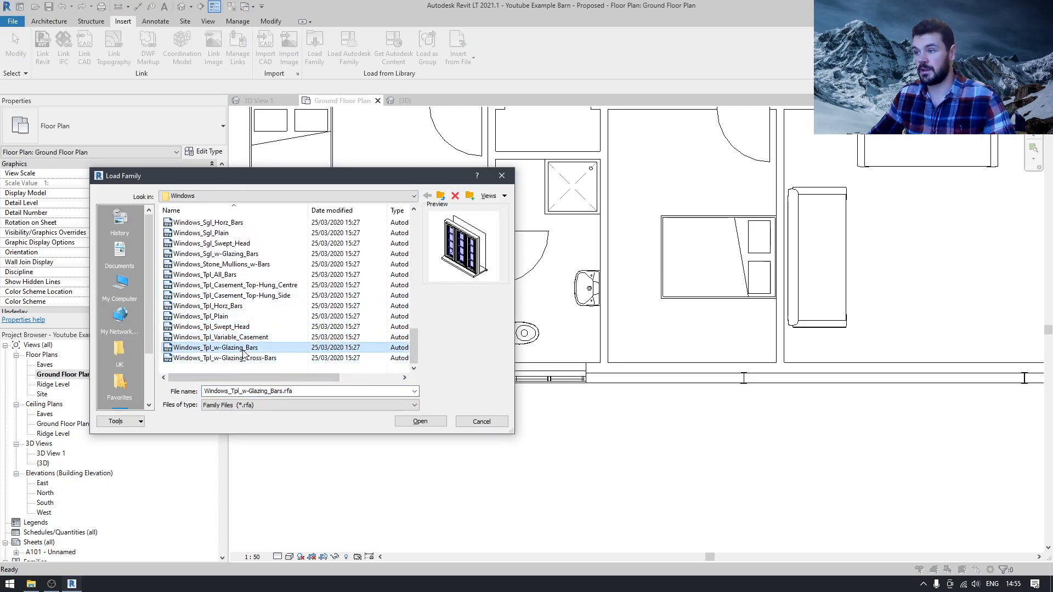
pyautogui.click(233, 338)
pyautogui.click(233, 328)
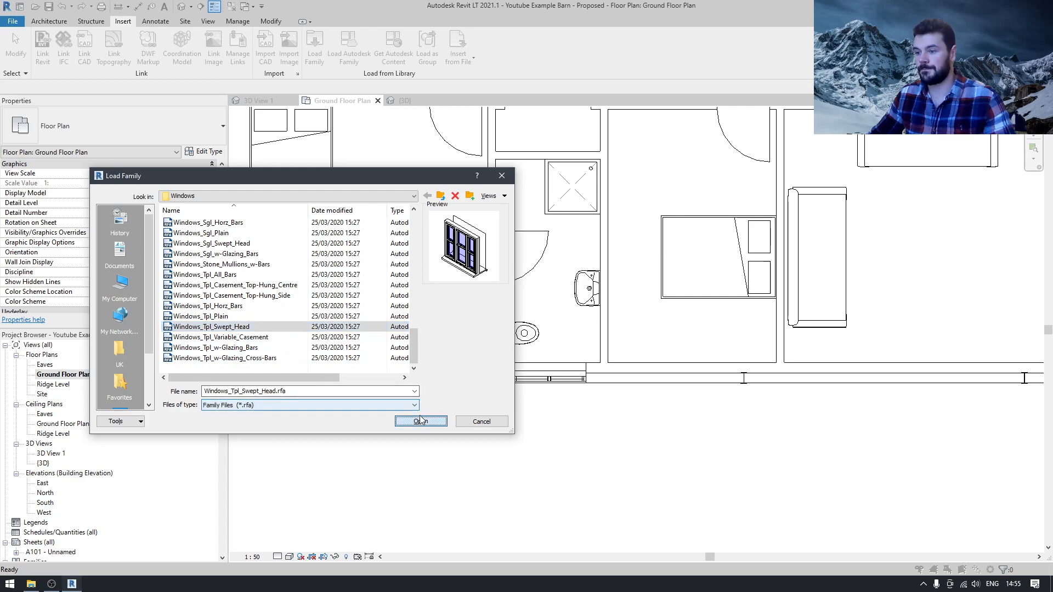
pyautogui.click(421, 418)
# Rename the triple swept-head window's 910x910mm type to 1800 x 1200 and set its width to 1800 mm and height to 1200 mm
pyautogui.click(48, 22)
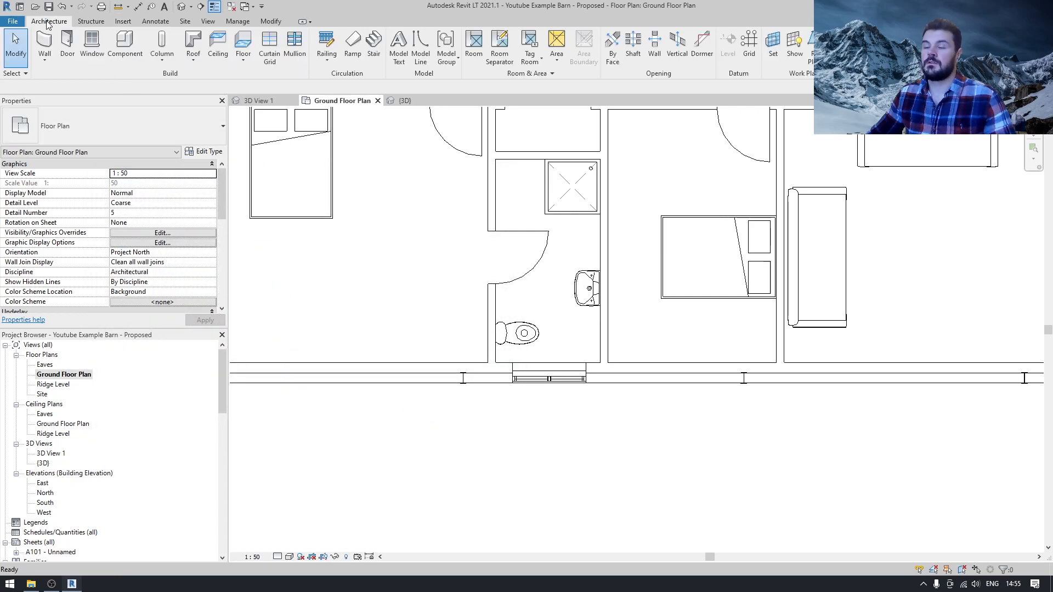
pyautogui.click(88, 41)
pyautogui.click(204, 153)
pyautogui.click(465, 160)
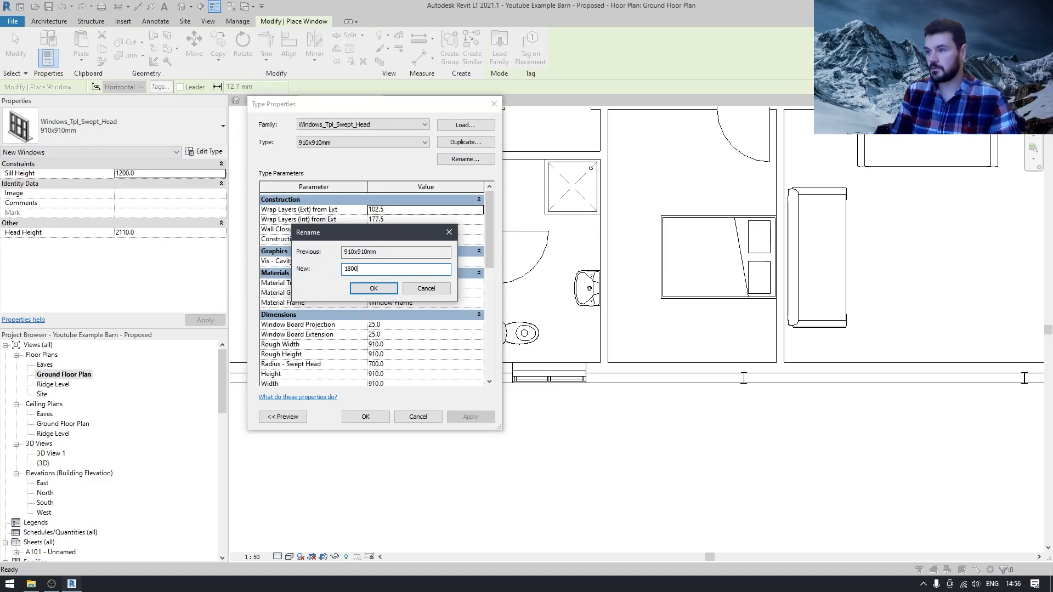
pyautogui.write('1800 x 1200')
pyautogui.press('Return')
pyautogui.click(406, 346)
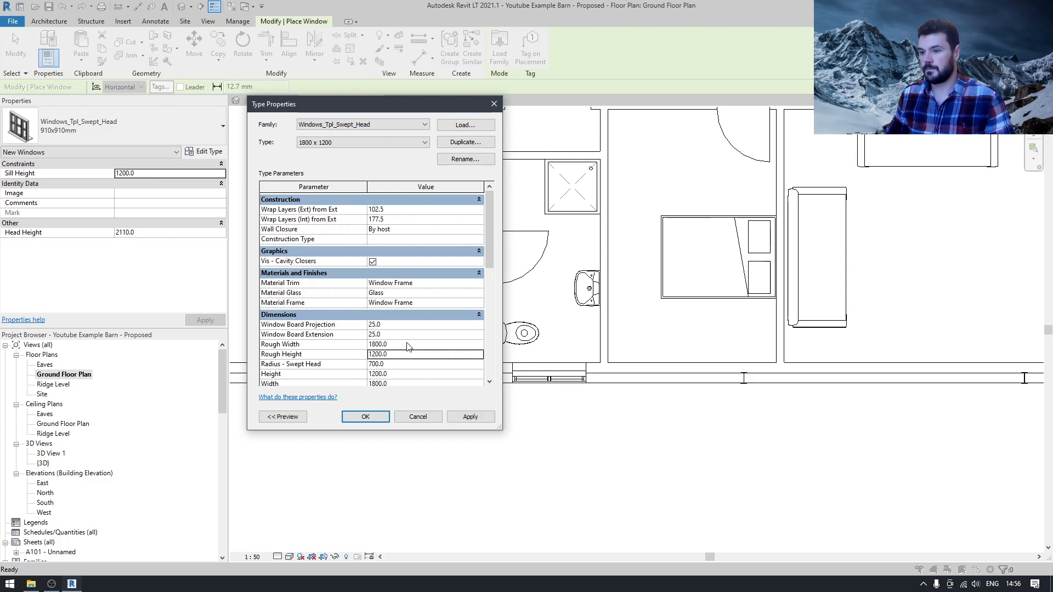
pyautogui.click(366, 416)
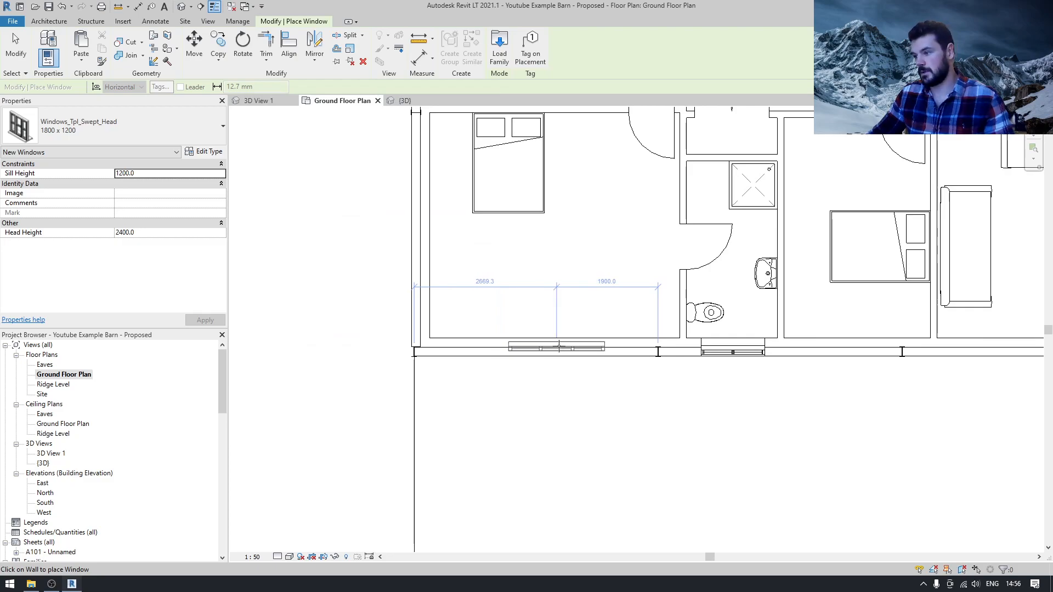
# Place an 1800 x 1200 triple window in the external wall of the larger lower bedroom and set its head height to 2100 mm
pyautogui.click(559, 346)
pyautogui.press('Escape')
pyautogui.press('Escape')
pyautogui.scroll(-1, 601, 395)
pyautogui.moveTo(602, 395); pyautogui.dragTo(404, 413, button='middle')
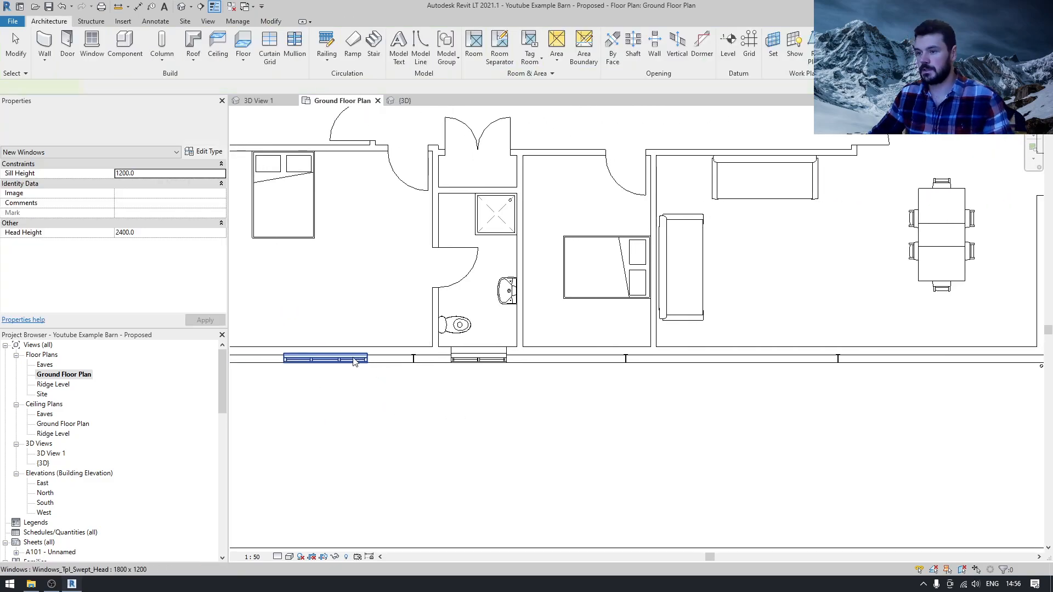
pyautogui.click(354, 360)
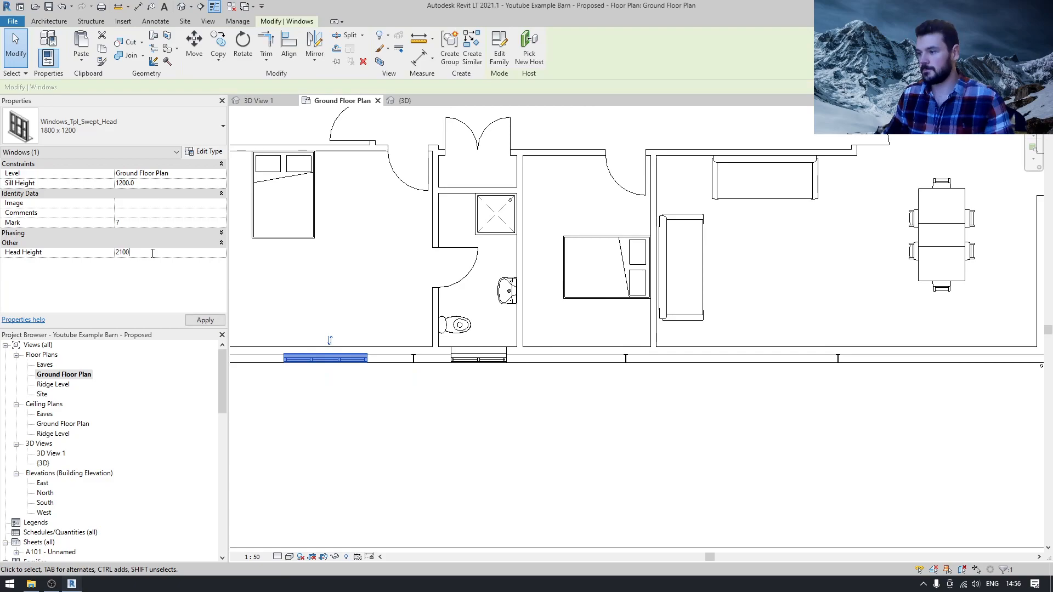
pyautogui.press('Escape')
# Create a window similar to the shower room's 1200 x 1050 one in the external wall of the adjoining smaller bedroom
pyautogui.click(472, 353)
pyautogui.press('c')
pyautogui.press('s')
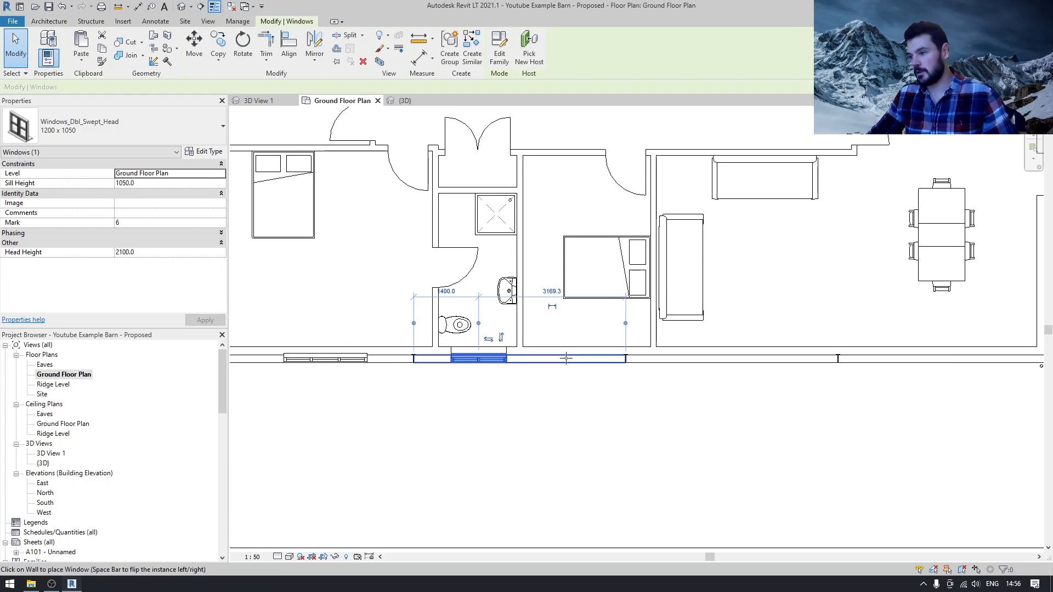
pyautogui.click(575, 358)
pyautogui.press('Escape')
pyautogui.press('Escape')
pyautogui.scroll(-1, 575, 358)
pyautogui.moveTo(452, 333); pyautogui.dragTo(430, 442, button='middle')
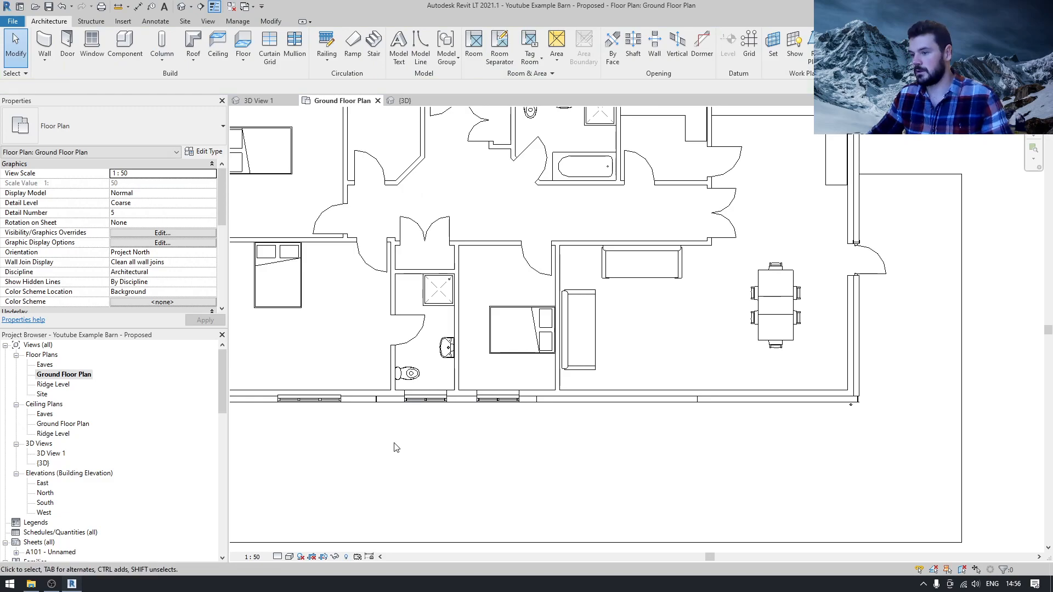
# Create a window similar to the bedroom's 1800 x 1200 one in the living room's external wall and check its head height
pyautogui.moveTo(528, 463); pyautogui.dragTo(537, 467, button='middle')
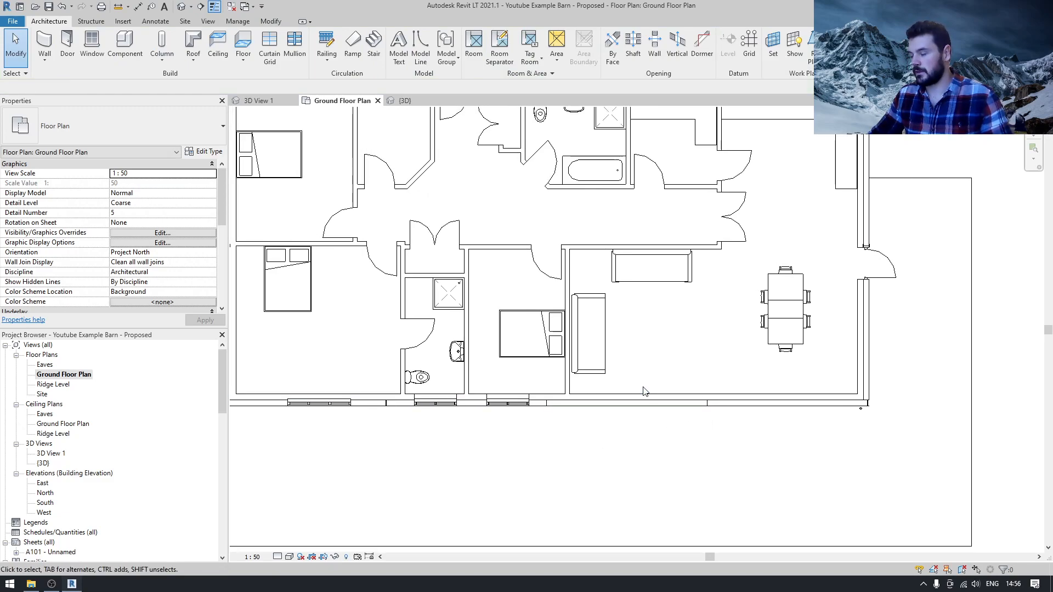
pyautogui.click(322, 406)
pyautogui.press('c')
pyautogui.press('s')
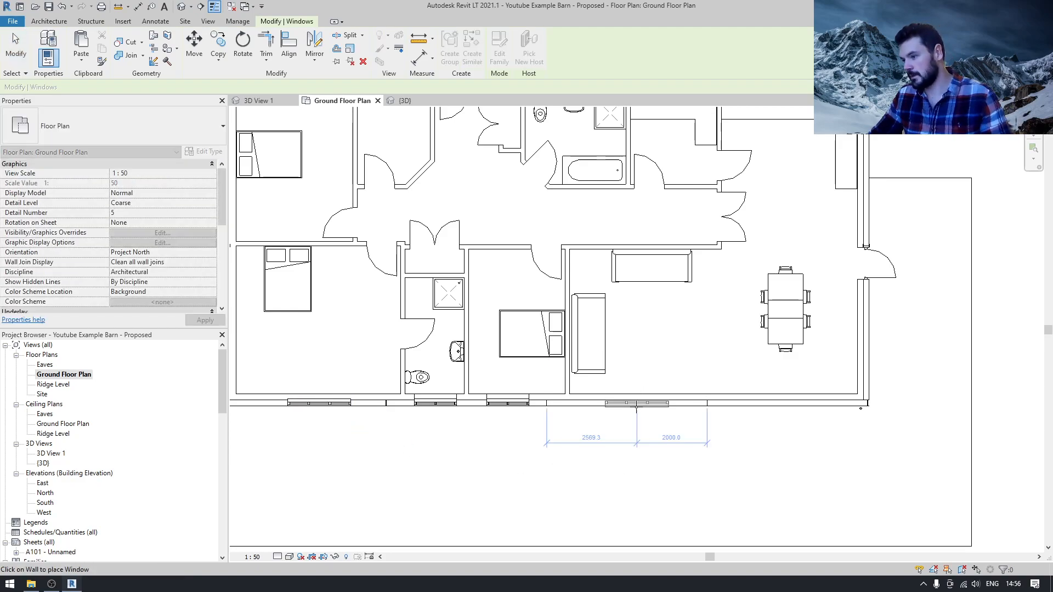
pyautogui.click(636, 405)
pyautogui.press('Escape')
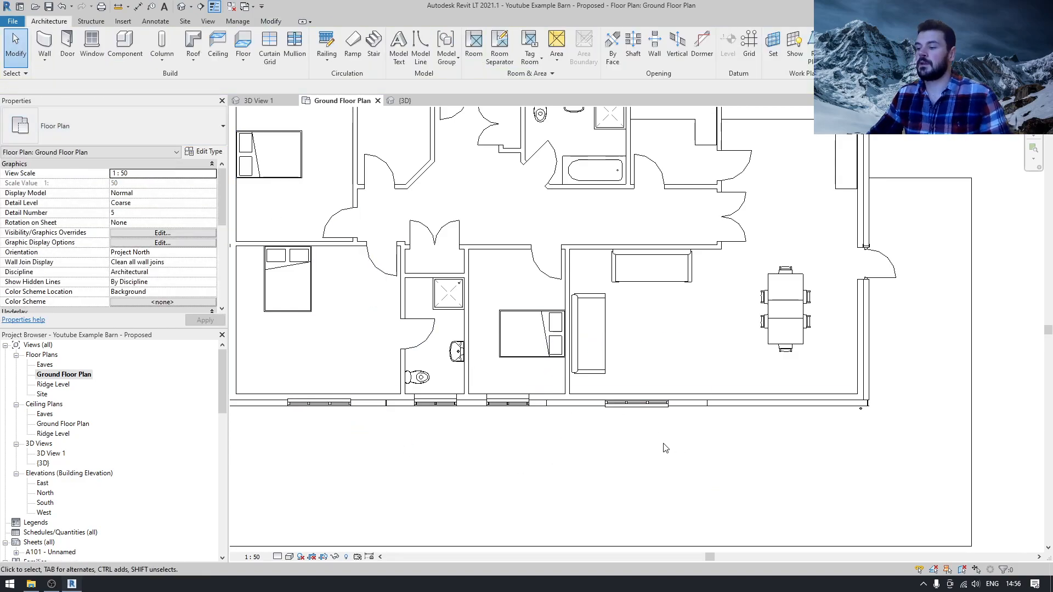
pyautogui.scroll(2, 664, 442)
pyautogui.click(628, 391)
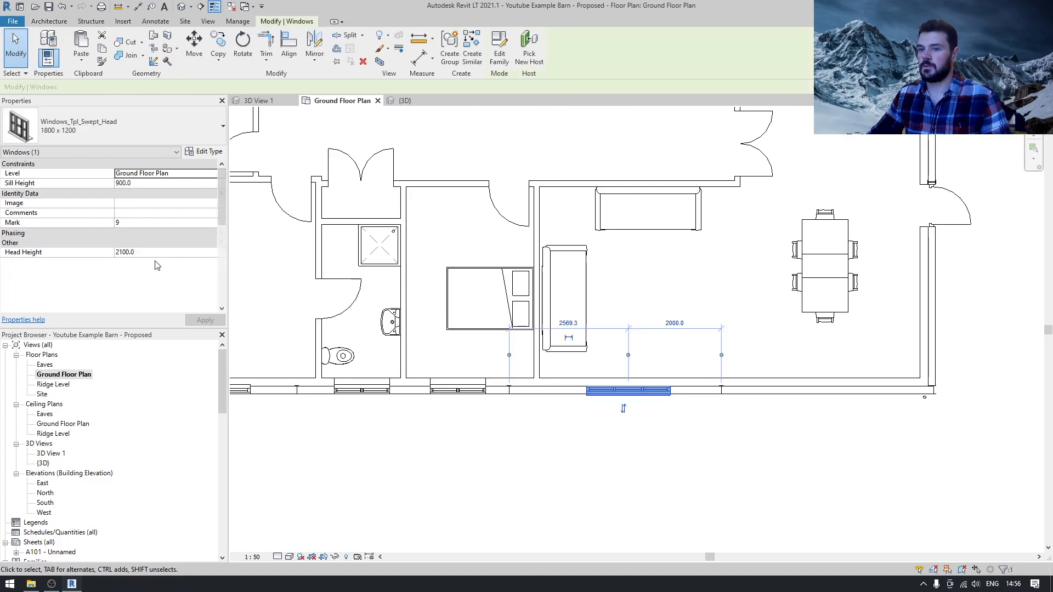
pyautogui.press('Escape')
# In the default 3D view, join the end bay's blockwork wall around the triple window to the cladding, unjoining the non-intersecting elements
pyautogui.doubleClick(43, 464)
pyautogui.scroll(-4, 400, 390)
pyautogui.keyDown('shift'); pyautogui.moveTo(400, 389); pyautogui.dragTo(661, 380, button='middle'); pyautogui.keyUp('shift')
pyautogui.scroll(5, 621, 370)
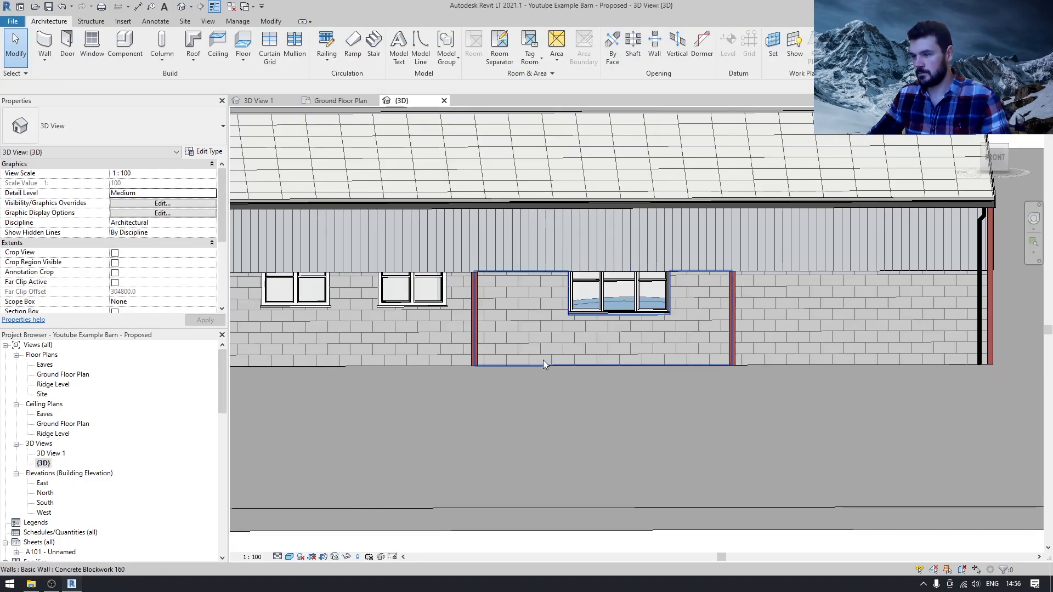
pyautogui.scroll(-4, 557, 358)
pyautogui.click(585, 271)
pyautogui.keyDown('shift'); pyautogui.moveTo(560, 275); pyautogui.dragTo(623, 347, button='middle'); pyautogui.keyUp('shift')
pyautogui.click(130, 56)
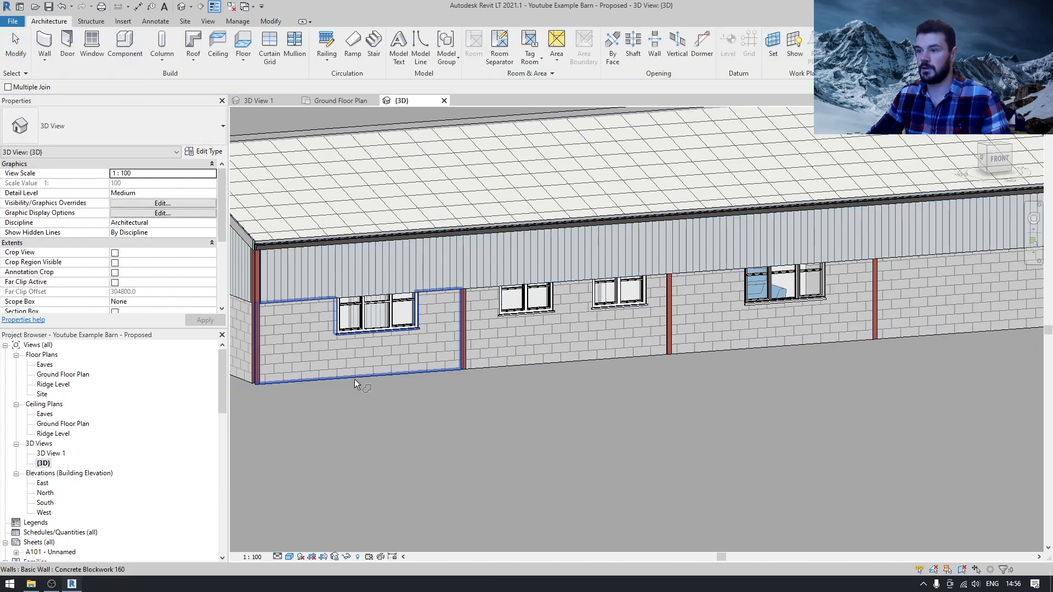
pyautogui.click(355, 384)
pyautogui.click(429, 291)
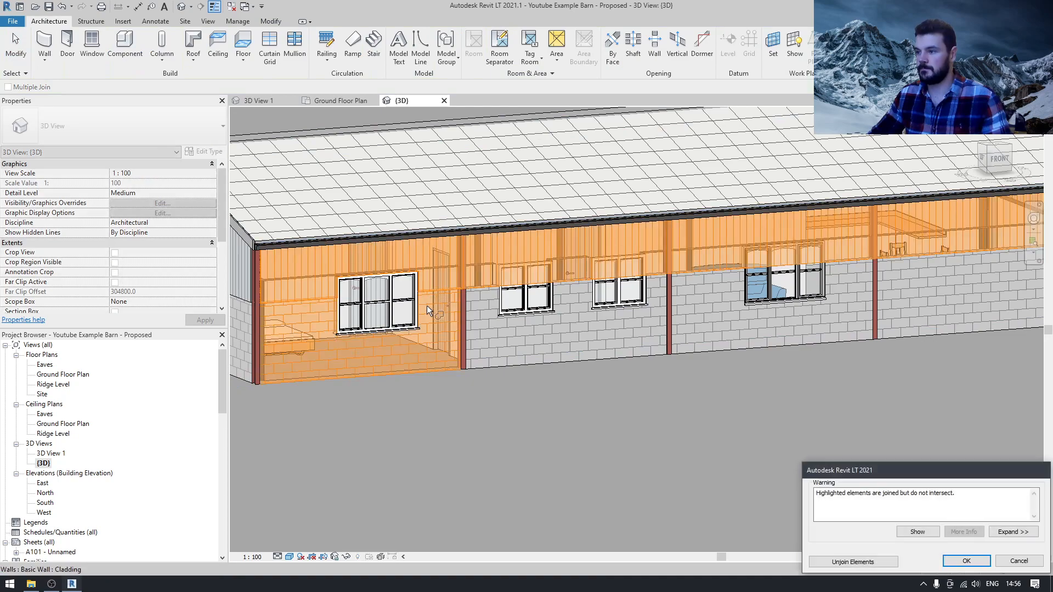
pyautogui.click(838, 561)
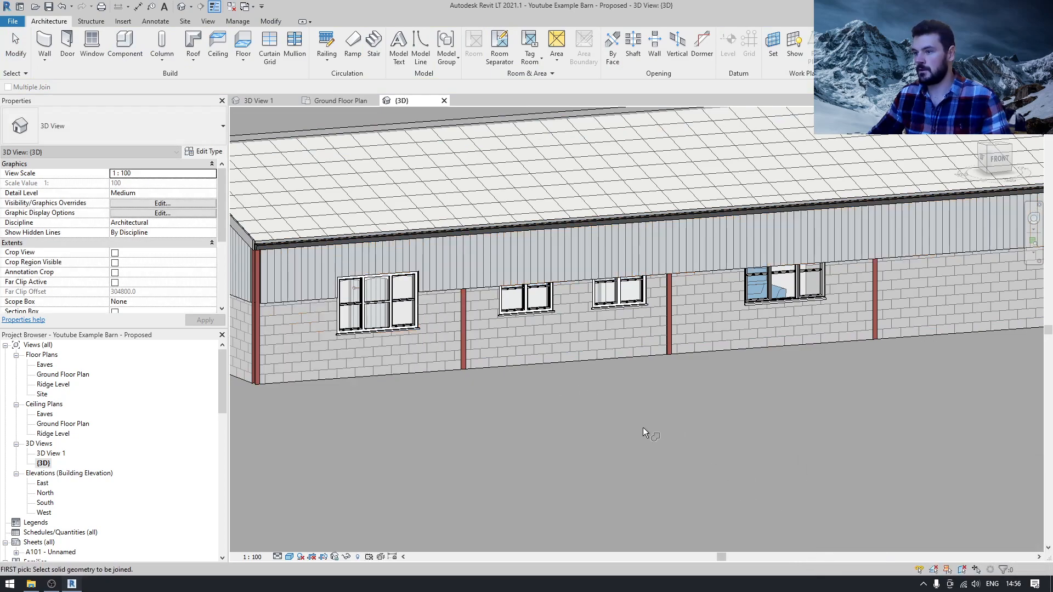
# Join the blockwork walls of the next two windowed bays to the cladding, unjoining the non-intersecting elements each time
pyautogui.click(524, 362)
pyautogui.click(565, 279)
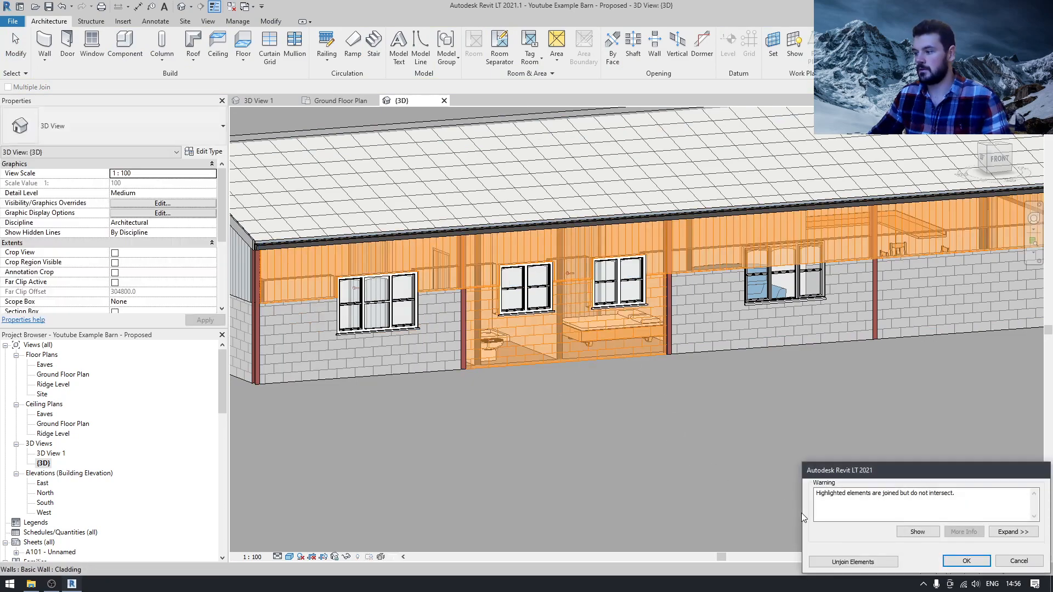
pyautogui.click(838, 562)
pyautogui.keyDown('shift'); pyautogui.moveTo(739, 439); pyautogui.dragTo(695, 355, button='middle'); pyautogui.keyUp('shift')
pyautogui.click(706, 348)
pyautogui.click(696, 271)
pyautogui.click(838, 560)
pyautogui.keyDown('shift'); pyautogui.moveTo(838, 444); pyautogui.dragTo(635, 423, button='middle'); pyautogui.keyUp('shift')
# Check which alternative window types are available for the shower room window
pyautogui.click(557, 286)
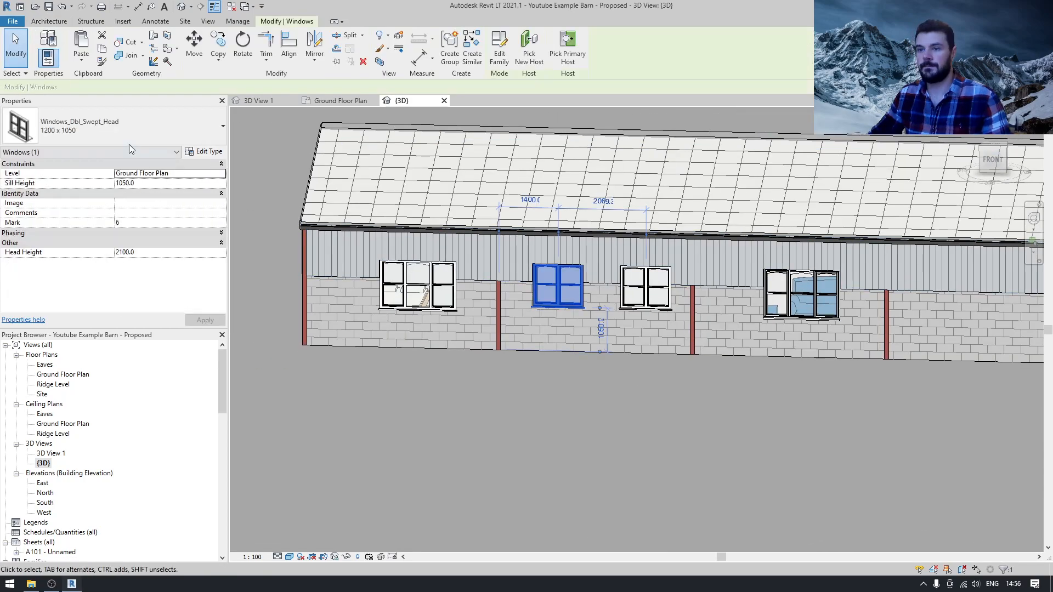
pyautogui.click(131, 127)
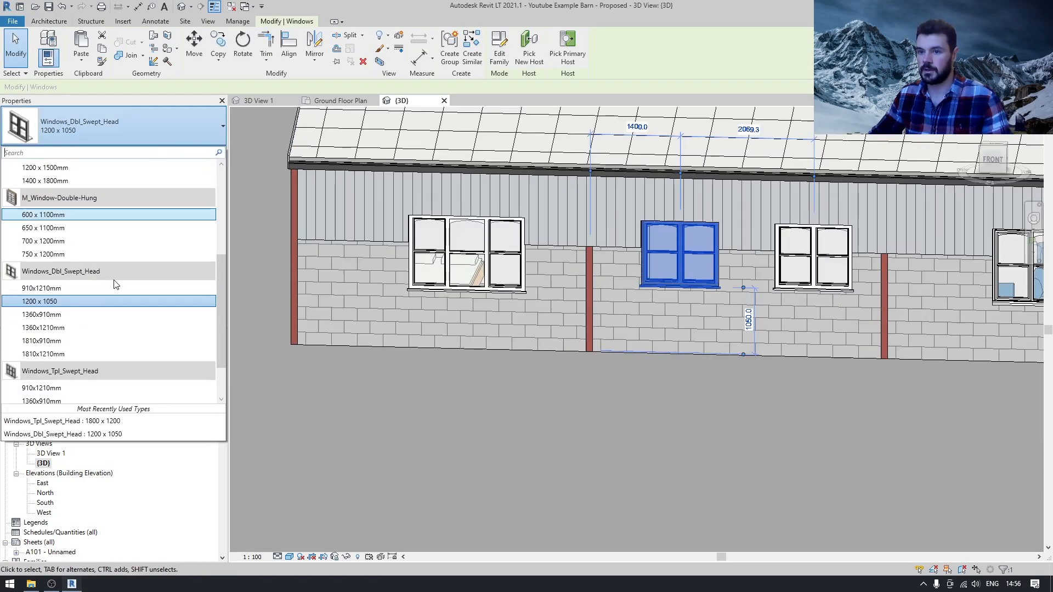
pyautogui.scroll(-3, 461, 291)
pyautogui.keyDown('shift'); pyautogui.moveTo(503, 329); pyautogui.dragTo(647, 296, button='middle'); pyautogui.keyUp('shift')
# On the ground floor plan, move the smaller bedroom's window so its edge is 200 mm from the shower room partition
pyautogui.click(669, 273)
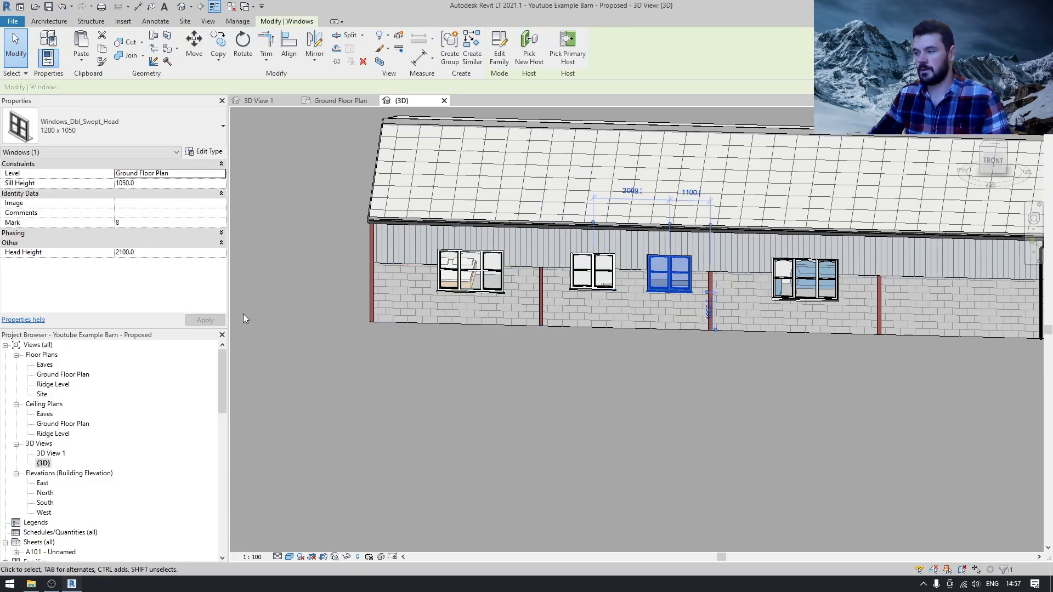
pyautogui.doubleClick(51, 375)
pyautogui.click(482, 371)
pyautogui.moveTo(482, 370); pyautogui.dragTo(546, 383, button='middle')
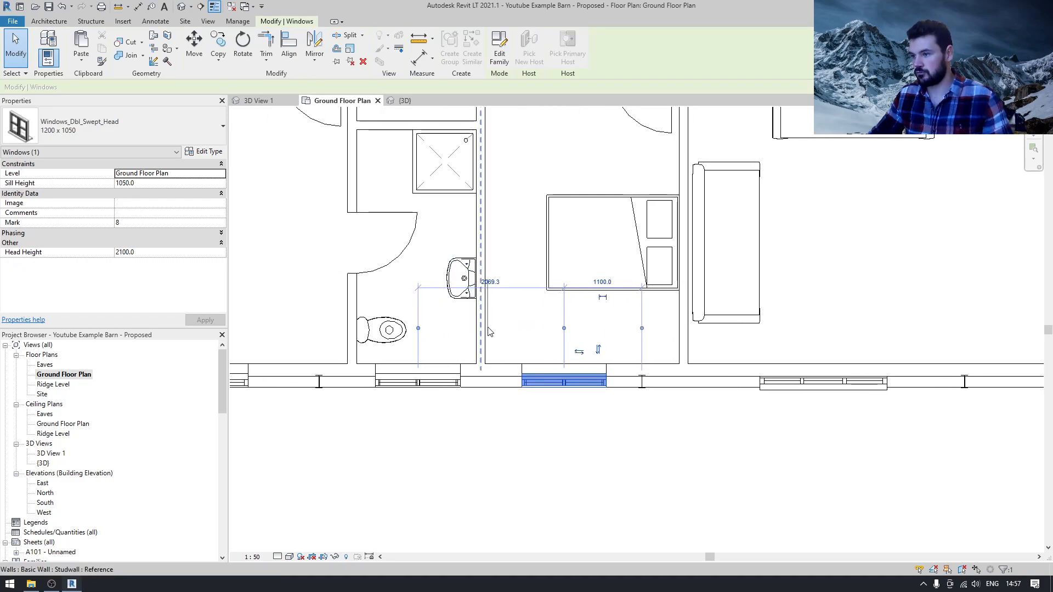
pyautogui.moveTo(490, 331); pyautogui.dragTo(488, 331)
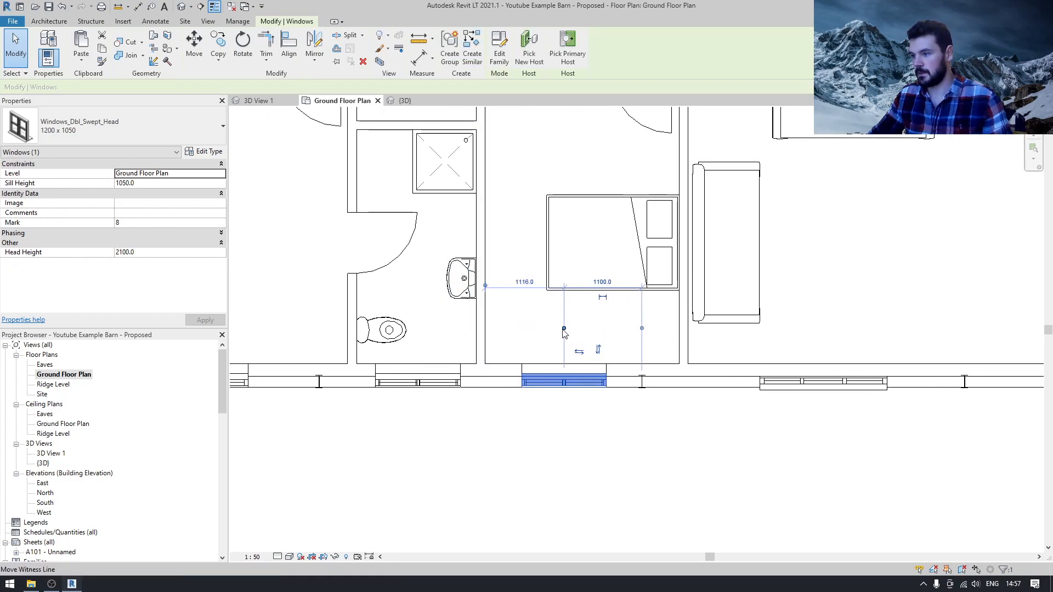
pyautogui.moveTo(523, 372); pyautogui.dragTo(524, 372)
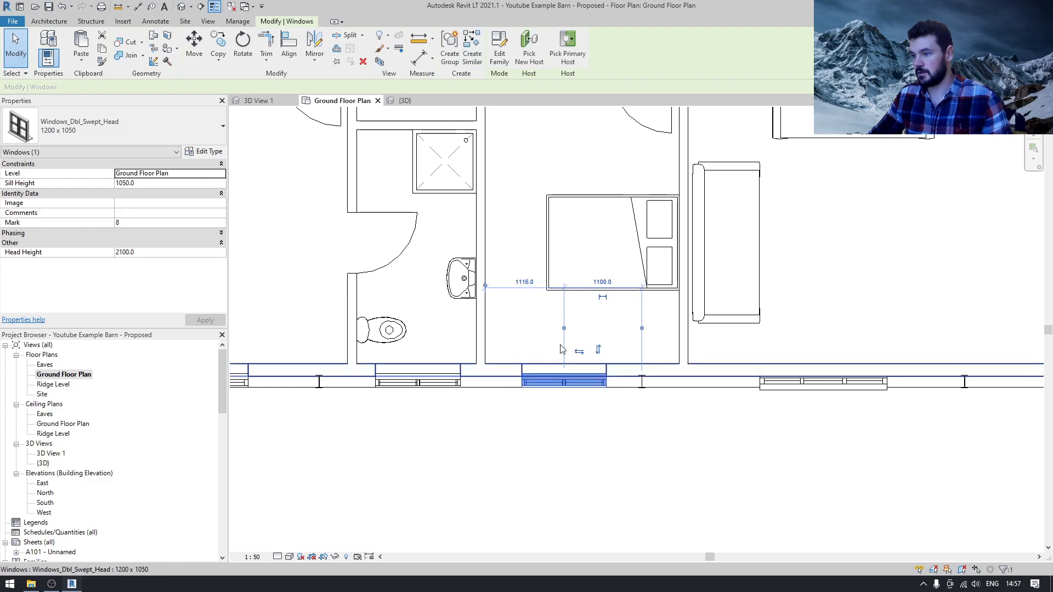
pyautogui.click(509, 283)
pyautogui.write('2100')
pyautogui.press('Return')
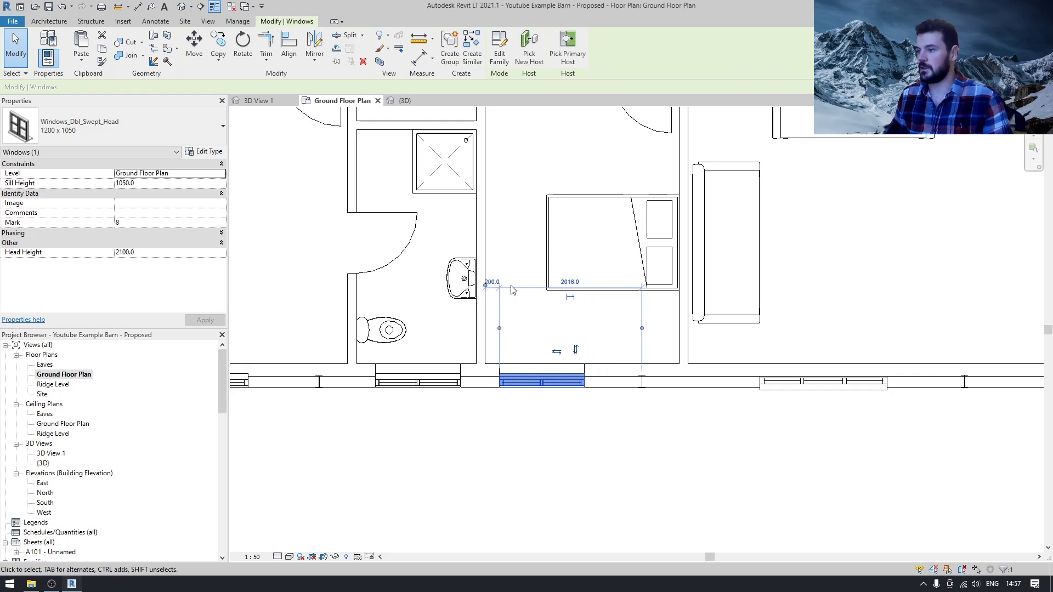
pyautogui.press('Escape')
# Load the Windows_Sgl_Swept_Head family from the UK Windows library folder into the project
pyautogui.click(418, 381)
pyautogui.click(123, 22)
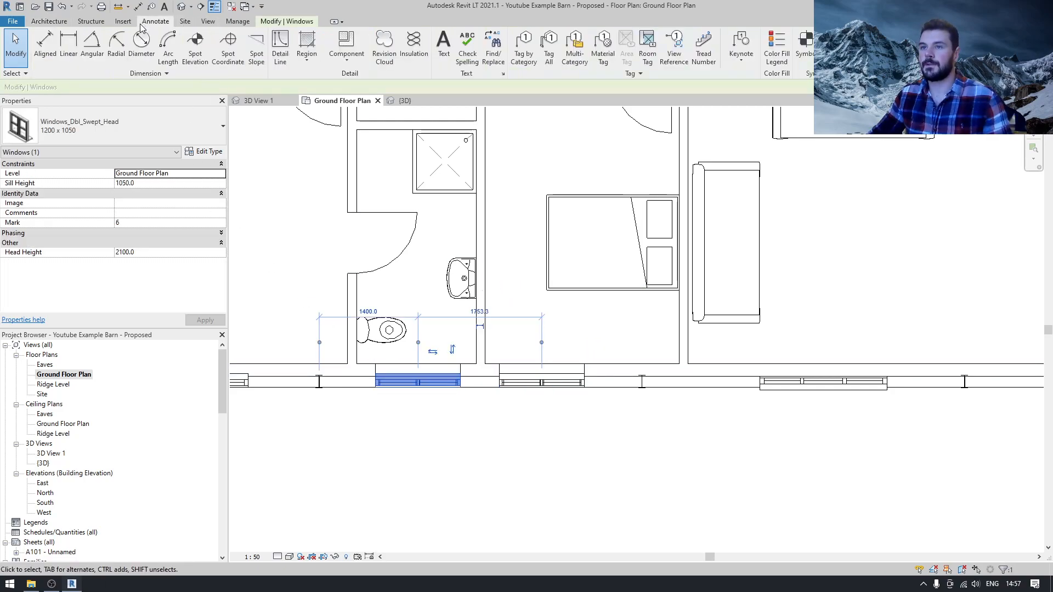
pyautogui.press('Escape')
pyautogui.click(315, 46)
pyautogui.scroll(-12, 242, 308)
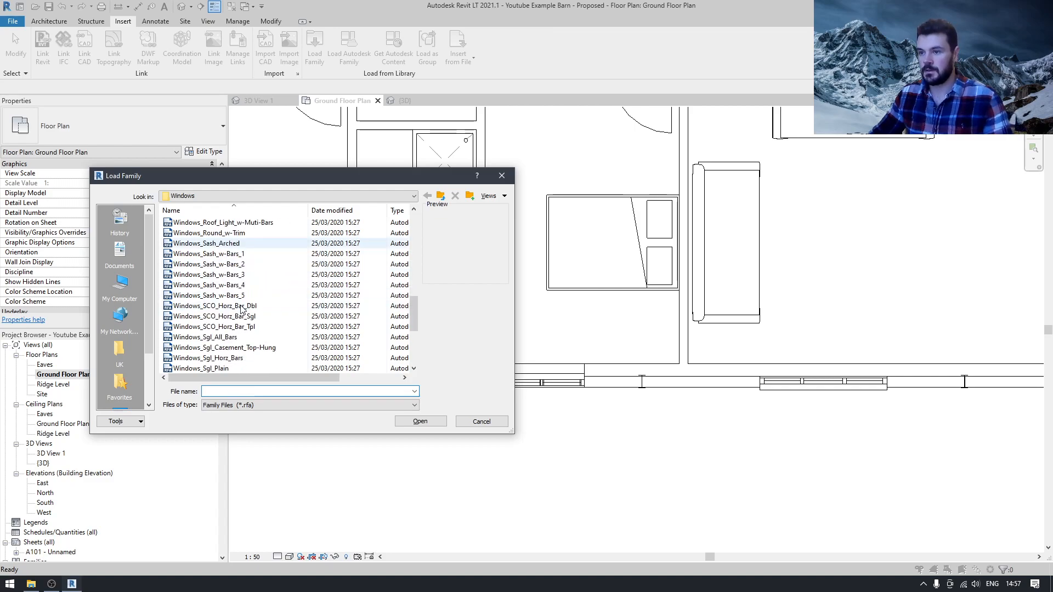
pyautogui.click(241, 347)
pyautogui.click(231, 358)
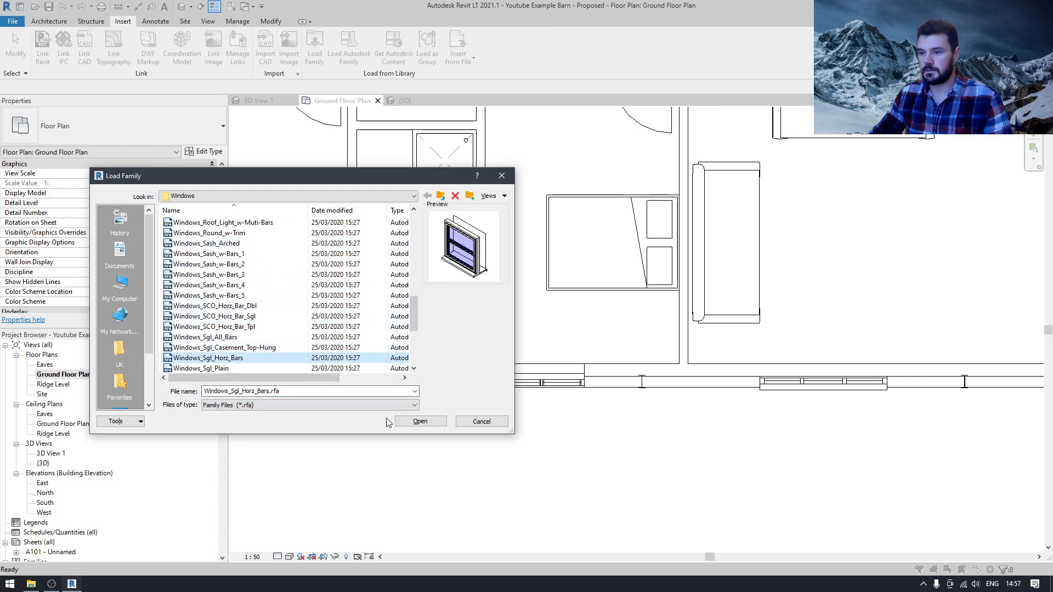
pyautogui.scroll(-1, 231, 360)
pyautogui.click(256, 349)
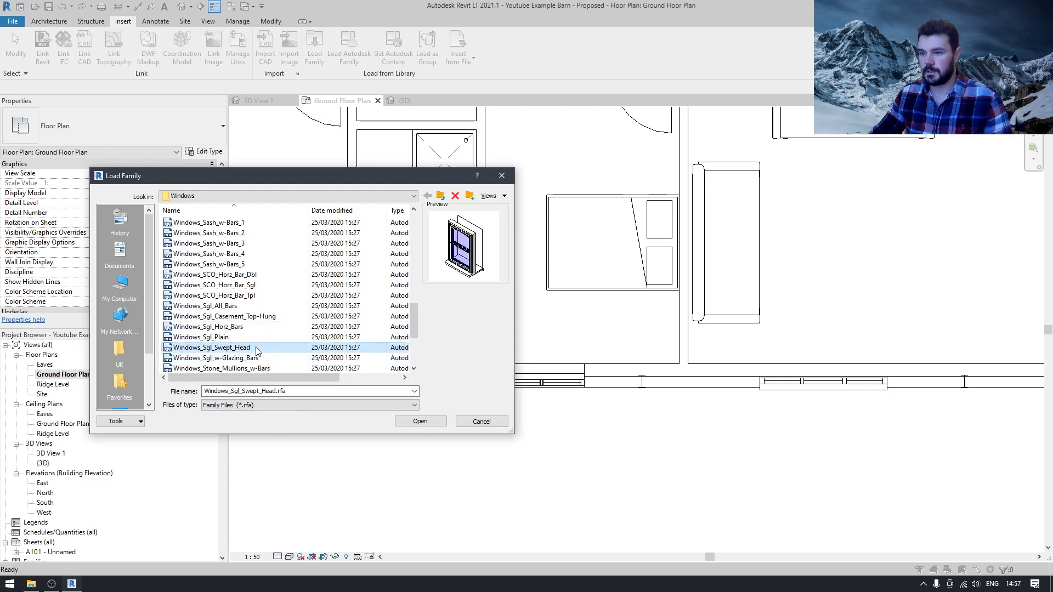
pyautogui.click(425, 424)
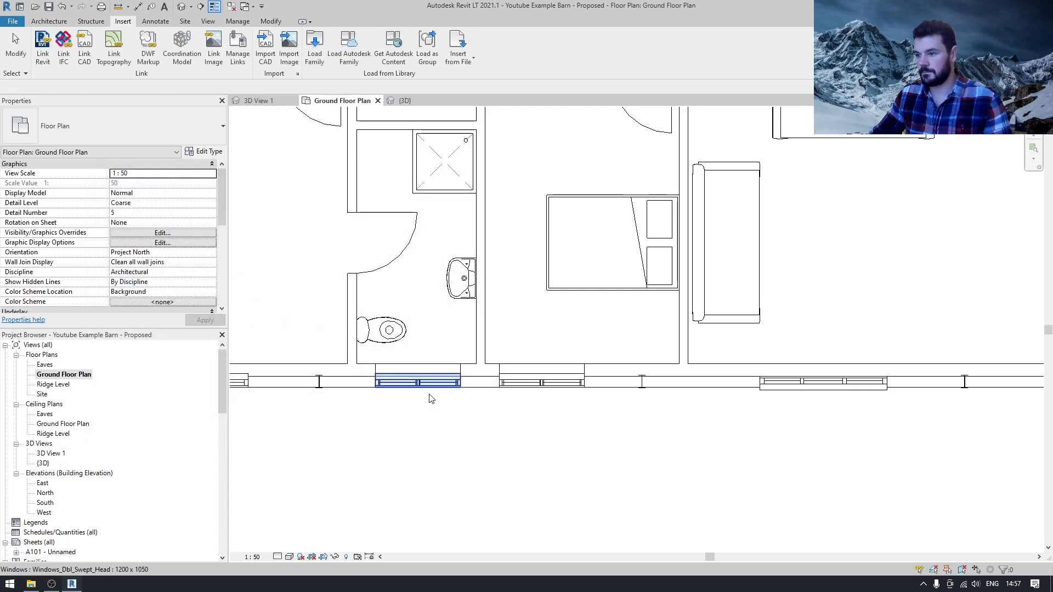
# Change the shower room window to Windows_Sgl_Swept_Head 630x910mm and set that type's width to 600 and height to 1050 mm
pyautogui.click(416, 383)
pyautogui.click(109, 126)
pyautogui.scroll(-1, 104, 307)
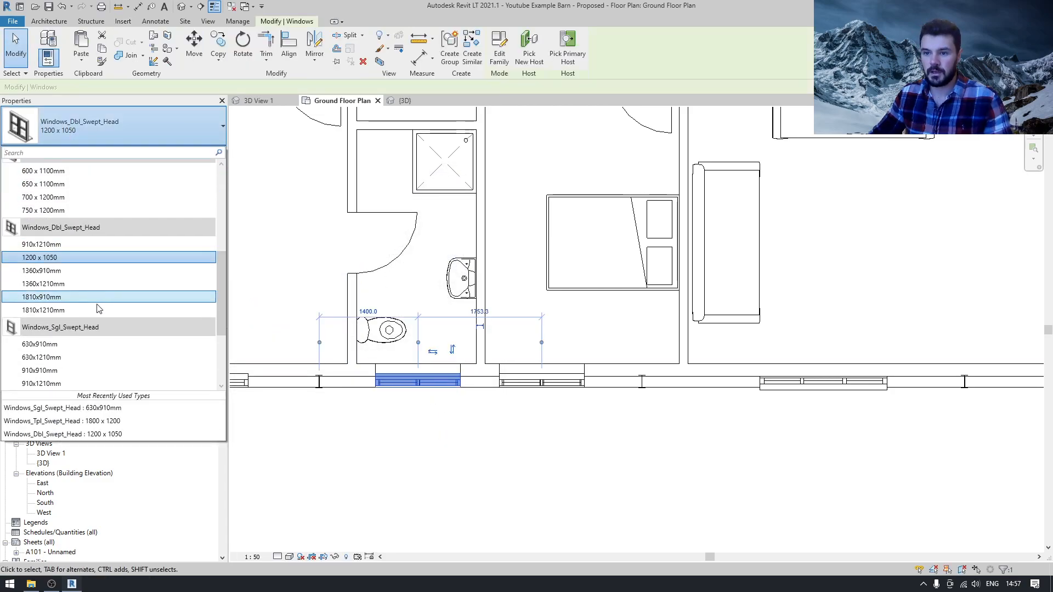
pyautogui.click(107, 344)
pyautogui.click(191, 154)
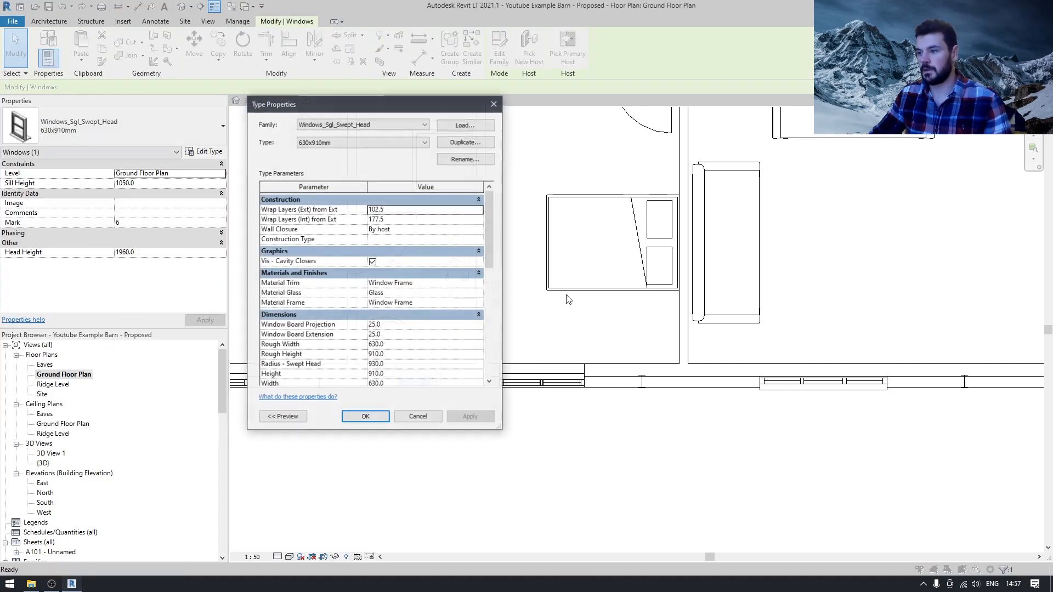
pyautogui.scroll(-1, 424, 329)
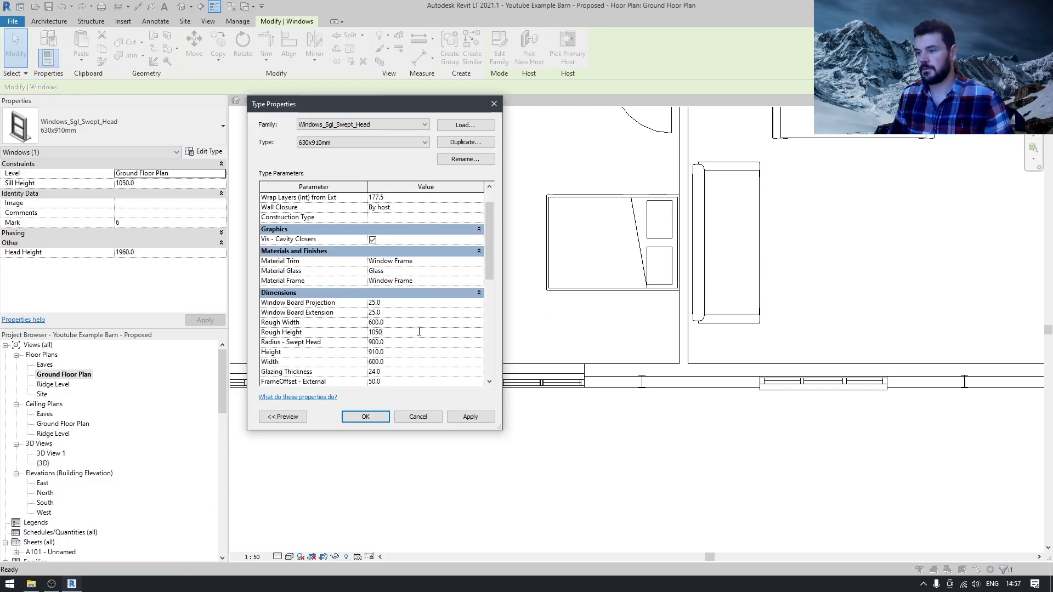
pyautogui.click(366, 417)
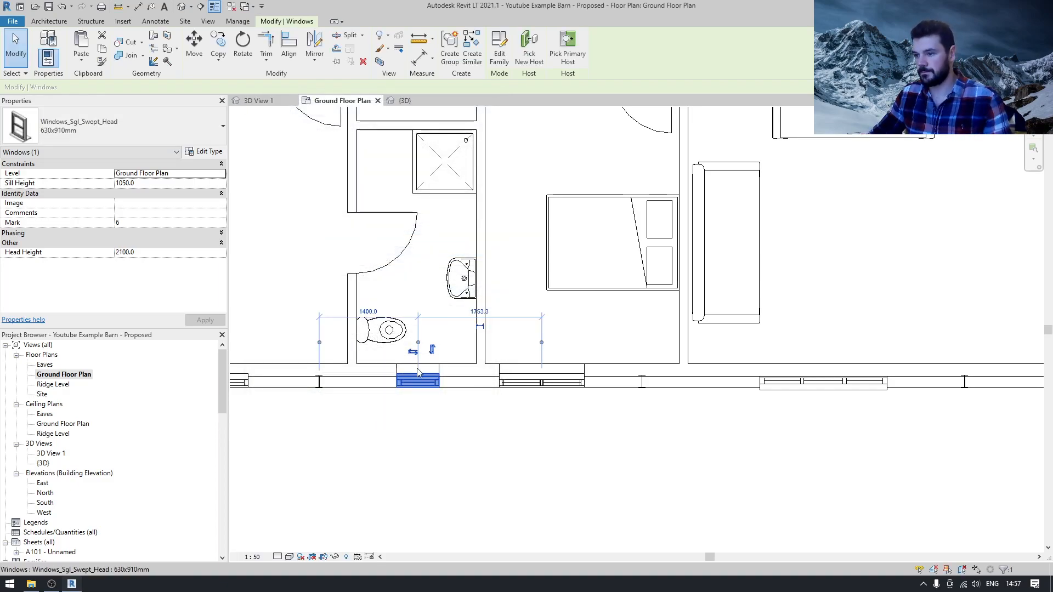
# Move the shower room window so its centre is 500 mm from the face of the partition behind the WC
pyautogui.moveTo(366, 354); pyautogui.dragTo(383, 332)
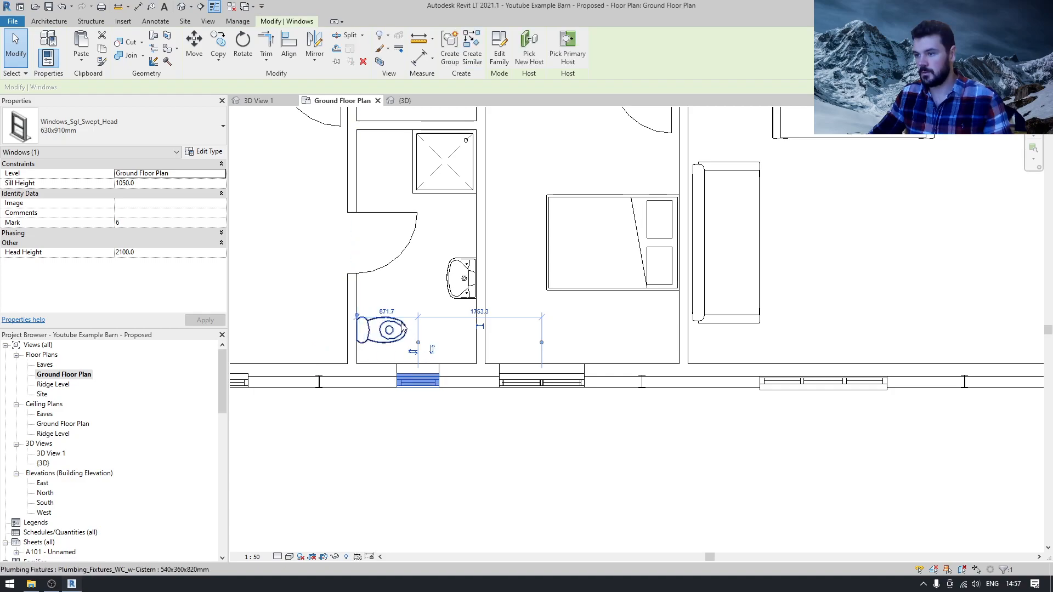
pyautogui.scroll(-2, 508, 384)
pyautogui.click(458, 380)
pyautogui.moveTo(457, 380); pyautogui.dragTo(418, 385)
pyautogui.scroll(2, 450, 356)
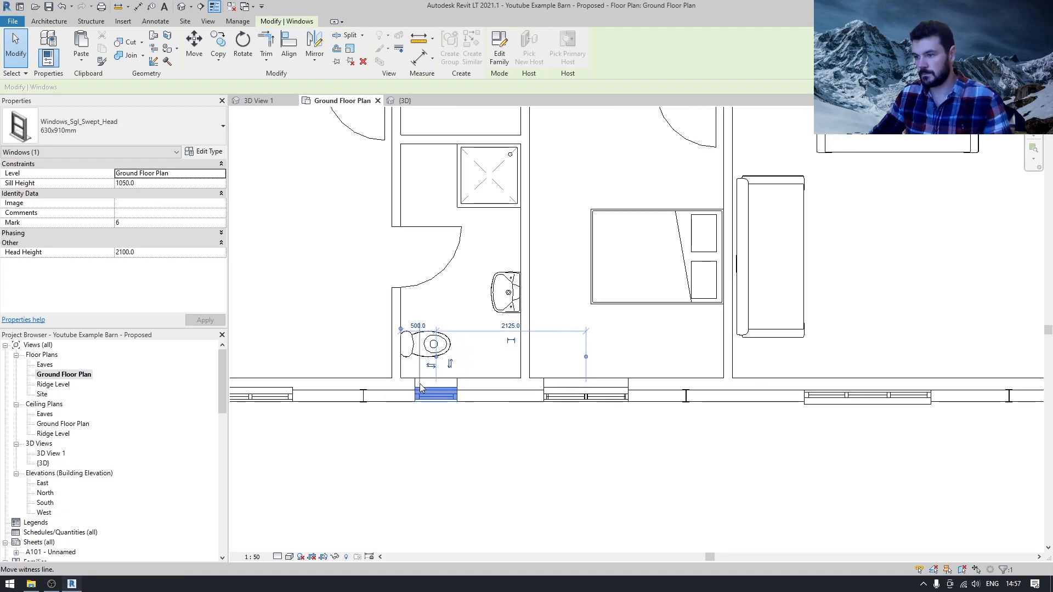
pyautogui.click(431, 428)
pyautogui.scroll(-2, 431, 427)
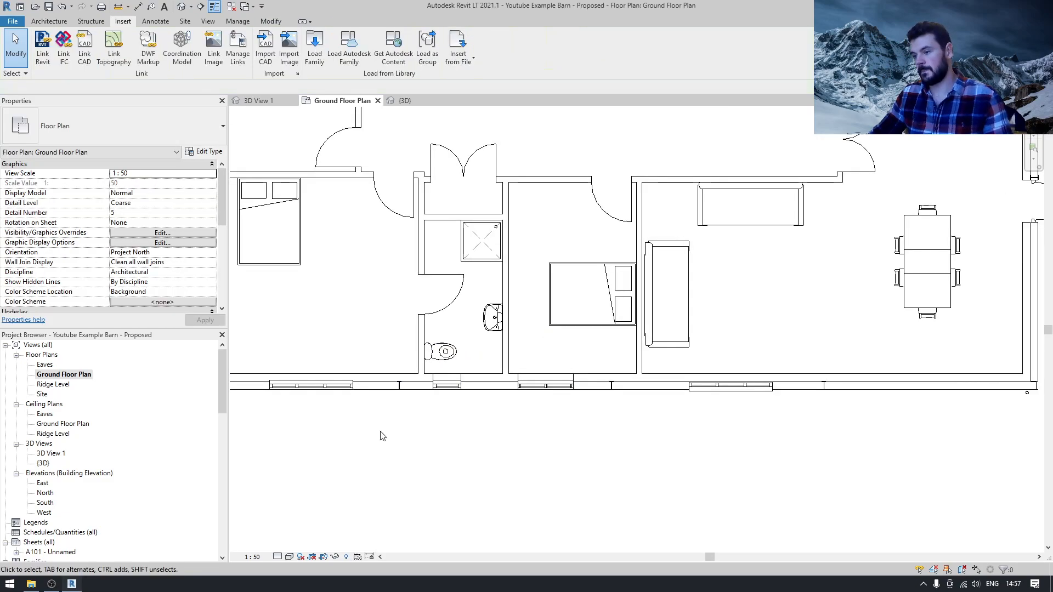
# Examine the long windowed elevation in the default 3D view, then return to the ground floor plan
pyautogui.doubleClick(43, 464)
pyautogui.keyDown('shift'); pyautogui.moveTo(441, 400); pyautogui.dragTo(613, 422, button='middle'); pyautogui.keyUp('shift')
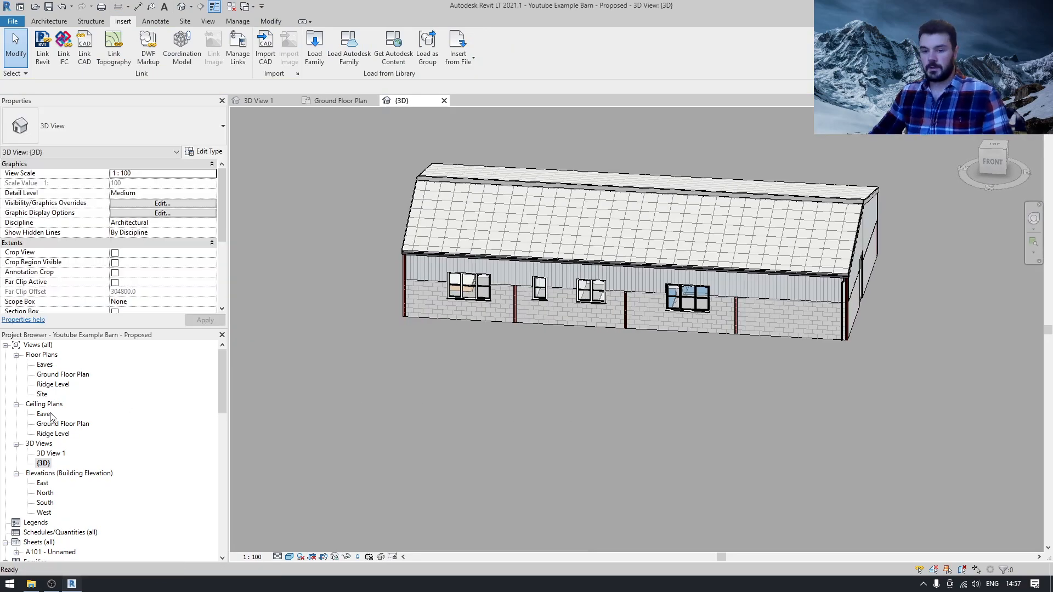
pyautogui.doubleClick(77, 375)
# Move the living room's triple window so its edge is 350 mm from the bedroom partition
pyautogui.click(702, 386)
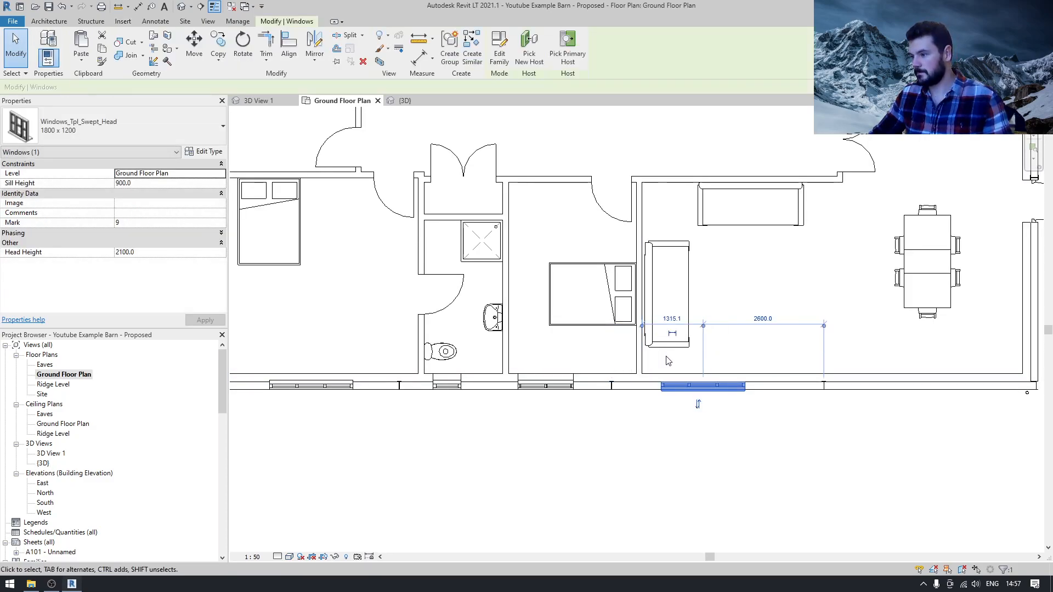
pyautogui.scroll(2, 713, 356)
pyautogui.moveTo(705, 321); pyautogui.dragTo(635, 405)
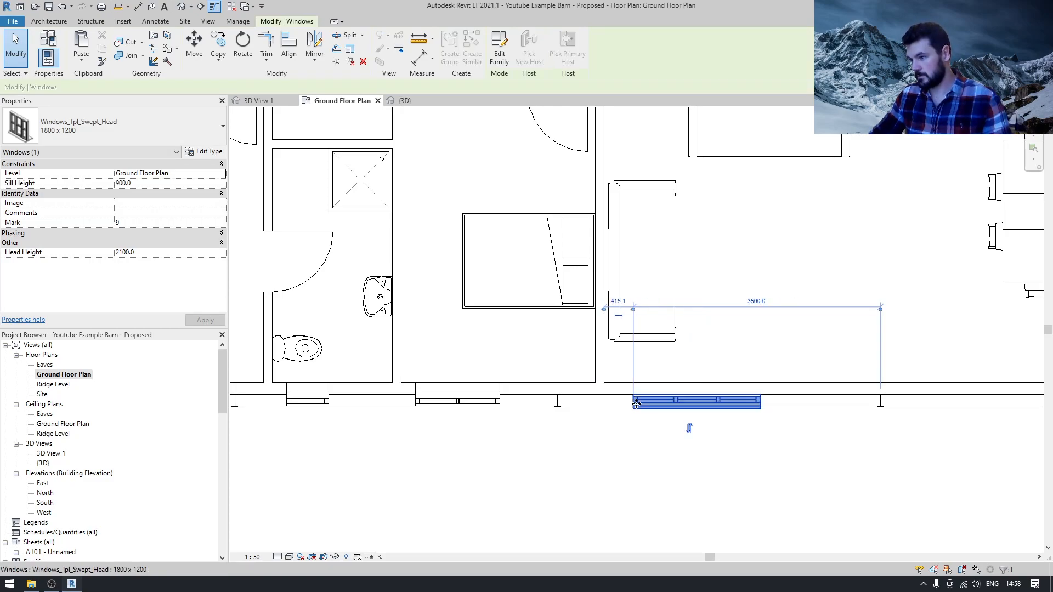
pyautogui.click(619, 300)
pyautogui.write('350')
pyautogui.press('Return')
pyautogui.click(768, 270)
# Browse the loadable window families in the UK Windows library folder
pyautogui.scroll(-1, 771, 270)
pyautogui.moveTo(771, 270); pyautogui.dragTo(586, 325, button='middle')
pyautogui.scroll(-4, 585, 325)
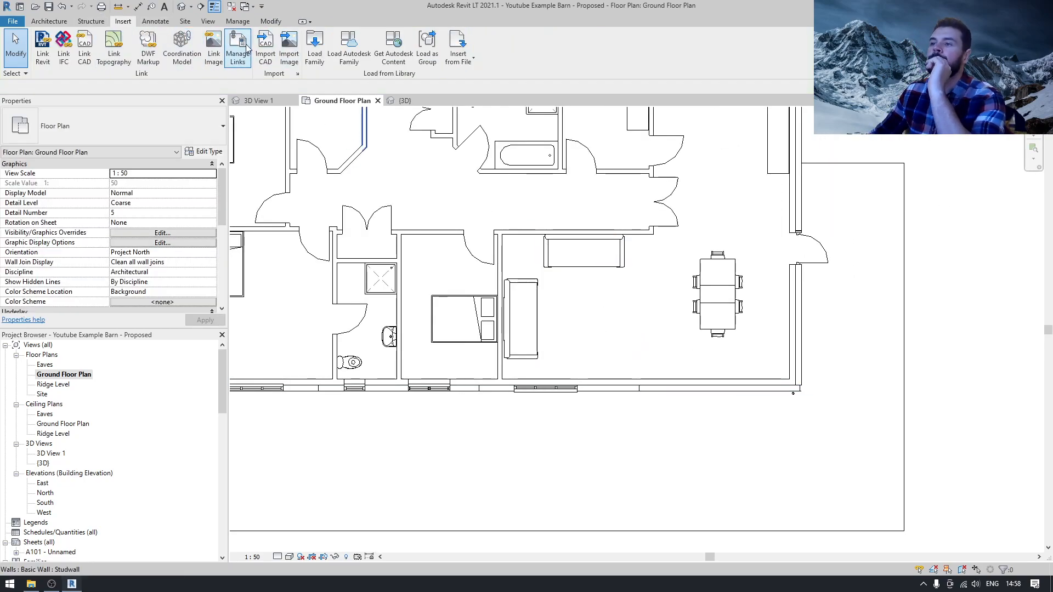
pyautogui.click(306, 45)
pyautogui.scroll(-8, 268, 309)
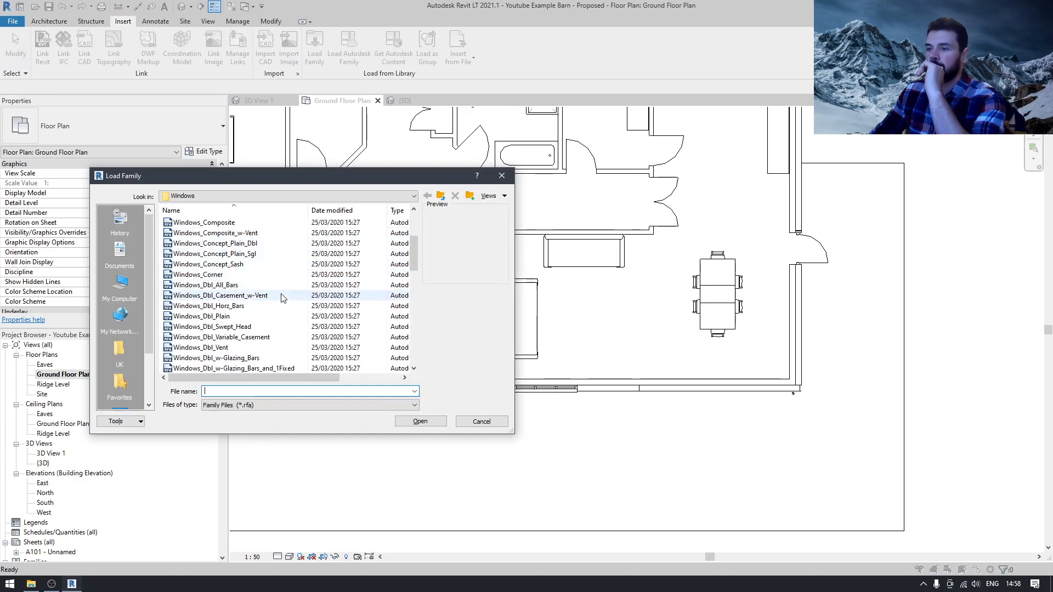
pyautogui.click(267, 305)
pyautogui.scroll(-3, 255, 341)
pyautogui.click(251, 350)
pyautogui.scroll(-4, 250, 352)
# Go to the UK library's External Doors folder and examine the previews of the double, single and garage door families
pyautogui.click(438, 195)
pyautogui.scroll(-2, 219, 329)
pyautogui.scroll(2, 220, 330)
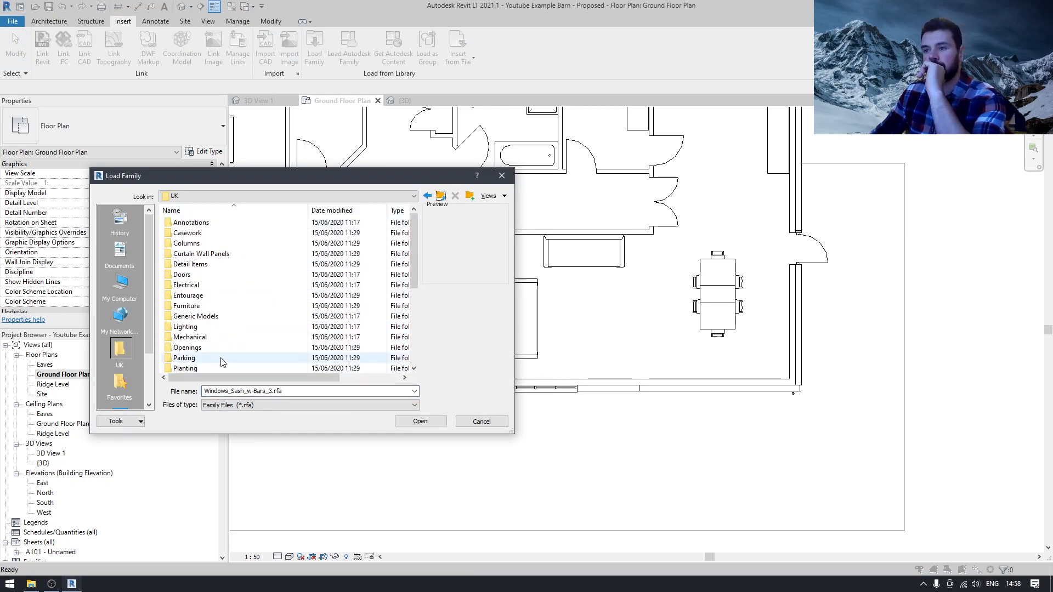
pyautogui.doubleClick(190, 275)
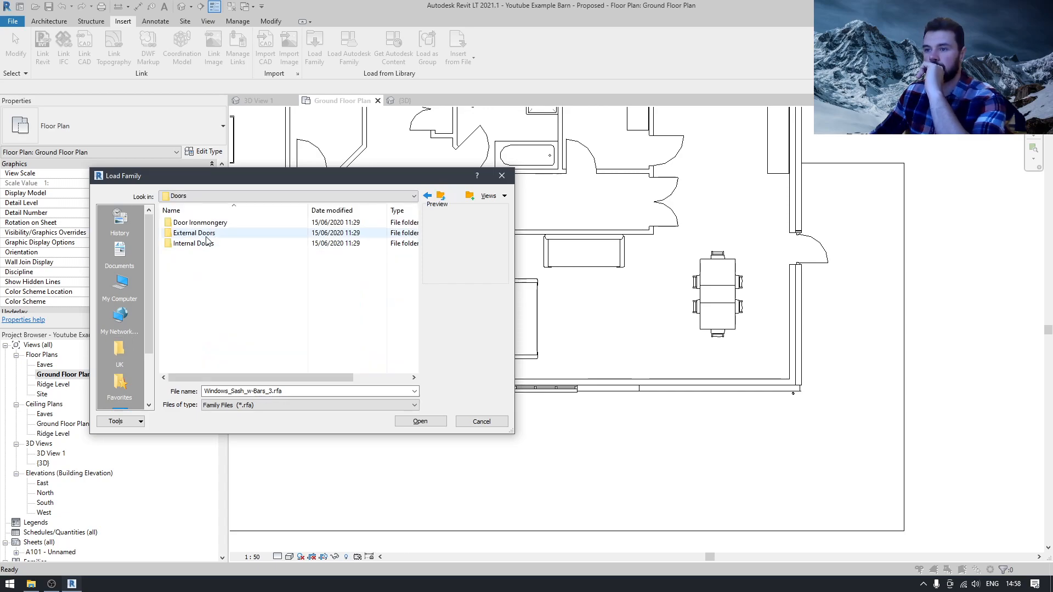
pyautogui.doubleClick(218, 232)
pyautogui.click(219, 224)
pyautogui.press('Down')
pyautogui.press('Down')
pyautogui.press('Down')
pyautogui.press('Down')
pyautogui.press('Down')
pyautogui.press('Down')
pyautogui.press('Down')
pyautogui.press('Down')
pyautogui.press('Down')
pyautogui.press('Down')
pyautogui.press('Down')
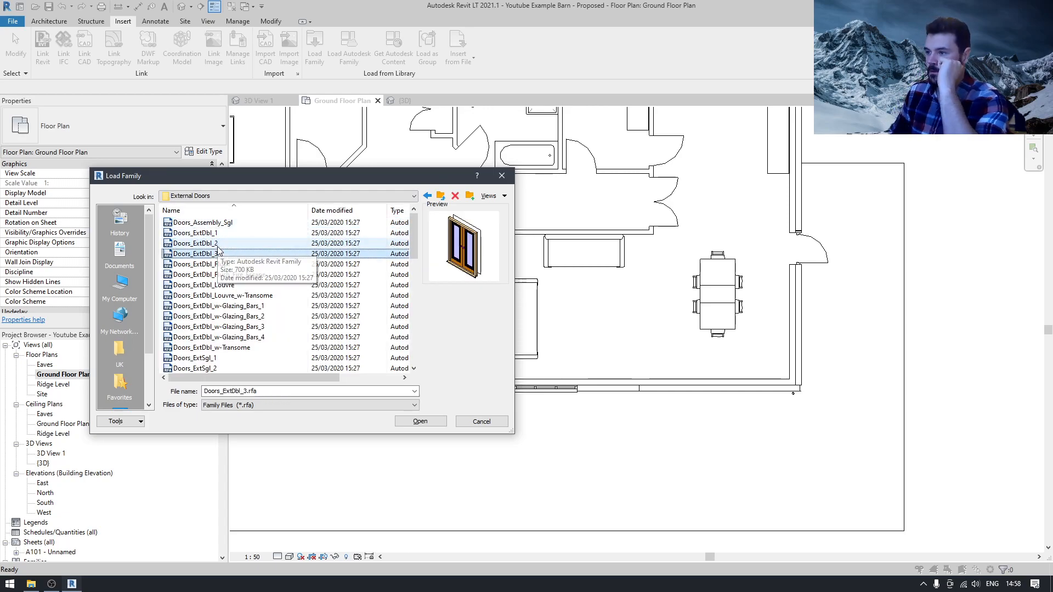
pyautogui.press('Down')
pyautogui.press('Down')
pyautogui.press('Down')
pyautogui.press('Down')
pyautogui.press('Down')
pyautogui.press('Down')
pyautogui.press('Down')
pyautogui.press('Down')
pyautogui.press('Down')
pyautogui.press('Down')
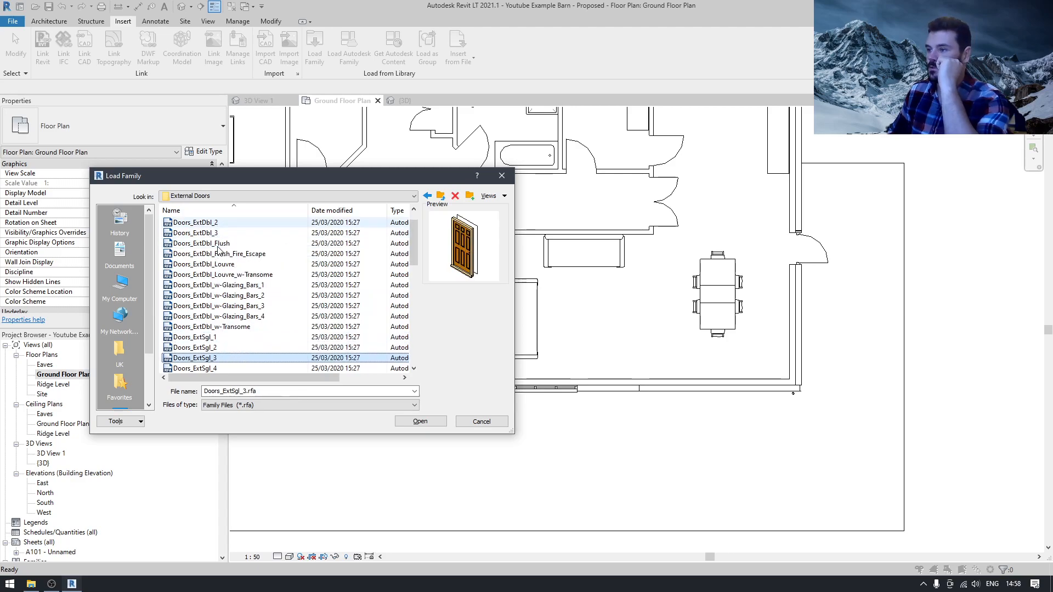
pyautogui.press('Down')
pyautogui.press('Down')
pyautogui.press('Down')
pyautogui.press('Down')
pyautogui.press('Down')
pyautogui.press('Down')
pyautogui.press('Down')
pyautogui.press('Down')
pyautogui.press('Down')
pyautogui.press('Down')
pyautogui.press('Down')
pyautogui.press('Down')
pyautogui.press('Down')
pyautogui.press('Down')
pyautogui.press('Down')
pyautogui.press('Down')
pyautogui.press('Down')
pyautogui.press('Down')
pyautogui.press('Down')
pyautogui.press('Down')
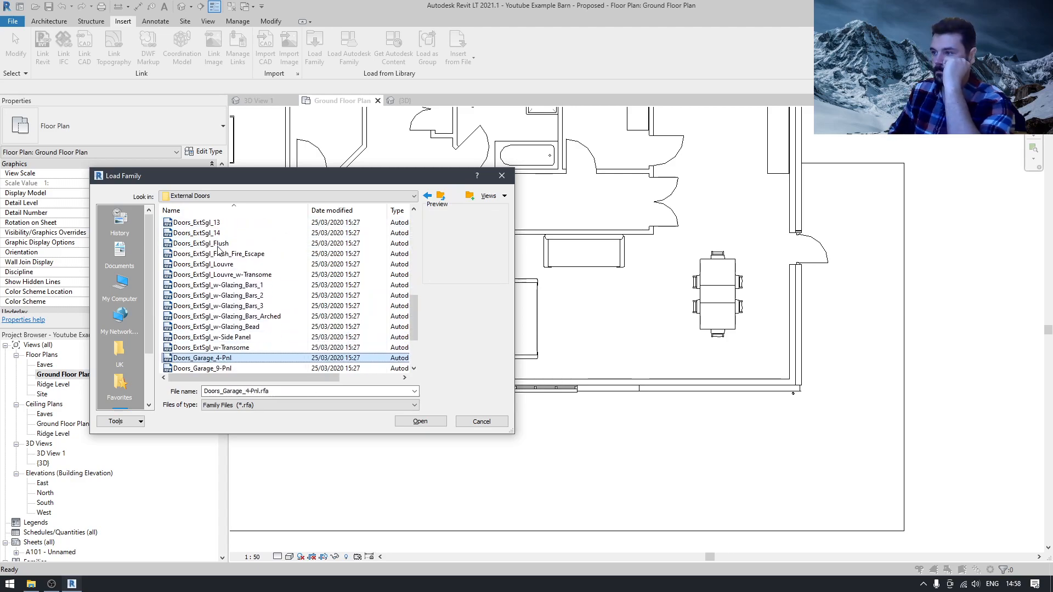
pyautogui.press('Up')
pyautogui.press('Up')
pyautogui.press('Up')
pyautogui.press('Up')
pyautogui.press('Up')
pyautogui.press('Up')
pyautogui.press('Up')
pyautogui.press('Up')
pyautogui.press('Up')
pyautogui.press('Up')
pyautogui.press('Up')
pyautogui.press('Up')
pyautogui.press('Up')
pyautogui.press('Up')
pyautogui.press('Up')
pyautogui.press('Up')
pyautogui.press('Up')
pyautogui.press('Up')
pyautogui.press('Up')
pyautogui.press('Up')
pyautogui.press('Up')
pyautogui.press('Up')
pyautogui.press('Up')
pyautogui.press('Up')
pyautogui.press('Up')
pyautogui.press('Up')
pyautogui.press('Up')
pyautogui.press('Up')
pyautogui.press('Up')
pyautogui.press('Up')
pyautogui.press('Up')
pyautogui.press('Up')
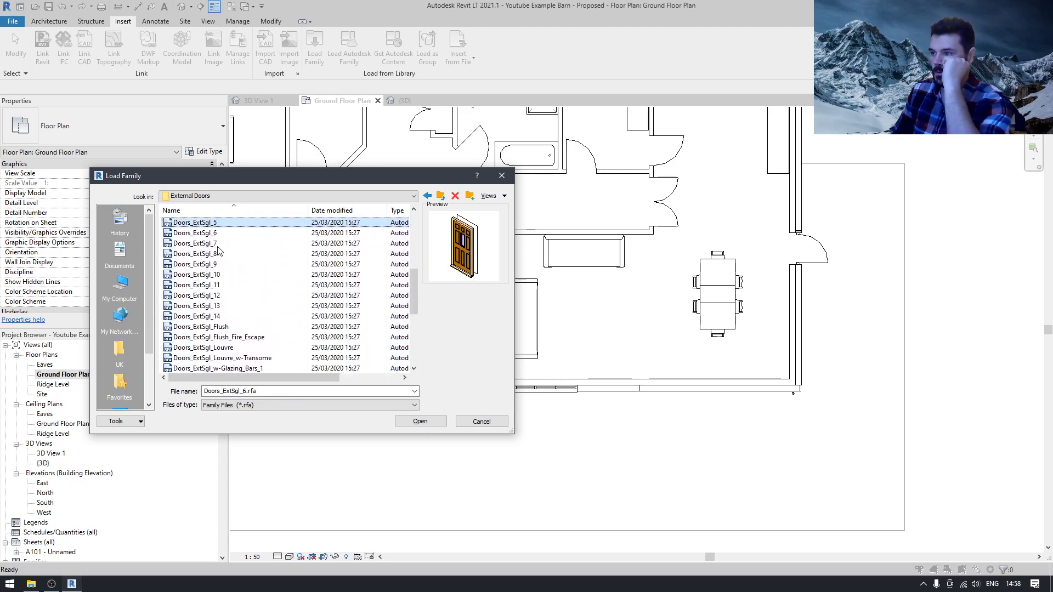
pyautogui.press('Down')
pyautogui.press('Down')
pyautogui.press('Down')
pyautogui.press('Down')
pyautogui.press('Down')
pyautogui.press('Down')
pyautogui.press('Down')
pyautogui.press('Down')
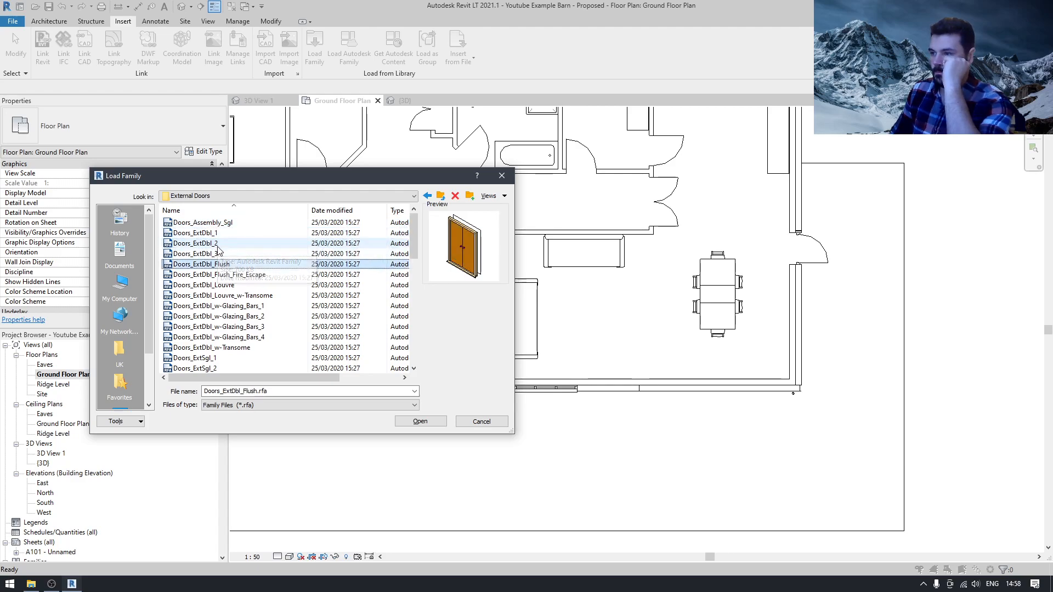
pyautogui.press('Down')
pyautogui.press('Down')
pyautogui.press('Down')
pyautogui.press('Down')
pyautogui.press('Up')
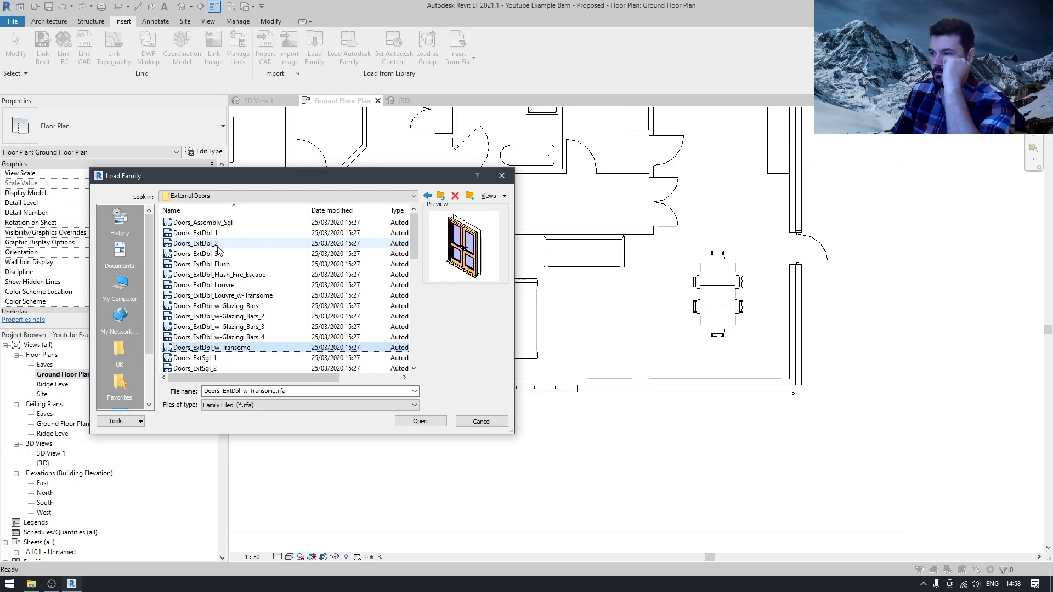
# Delete the Doors_ExtDbl_w-Glazing_Bars_3 family file from the External Doors folder
pyautogui.press('Up')
pyautogui.press('Up')
pyautogui.press('Delete')
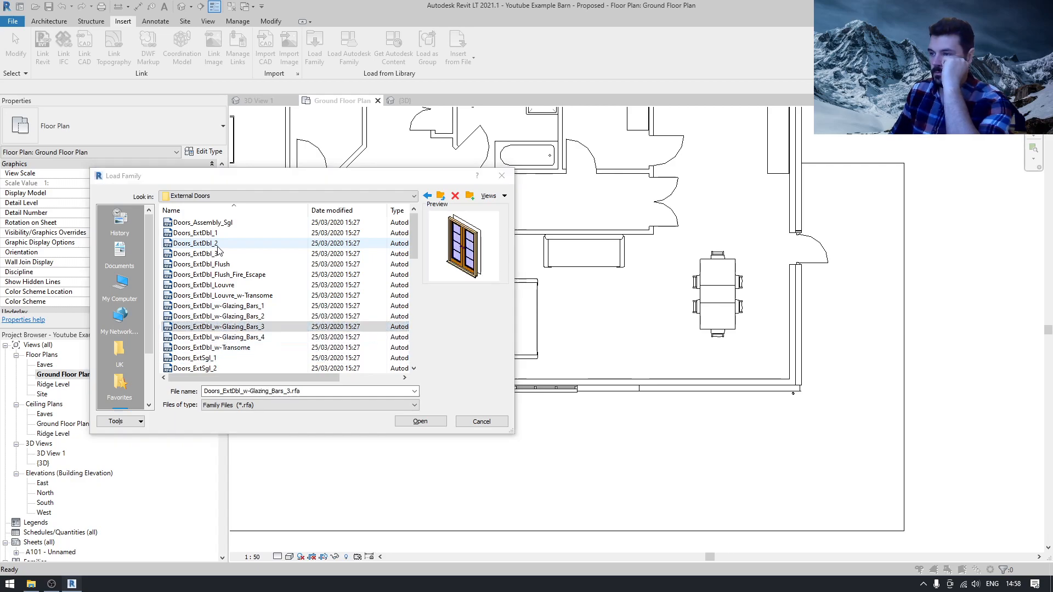
pyautogui.press('Home')
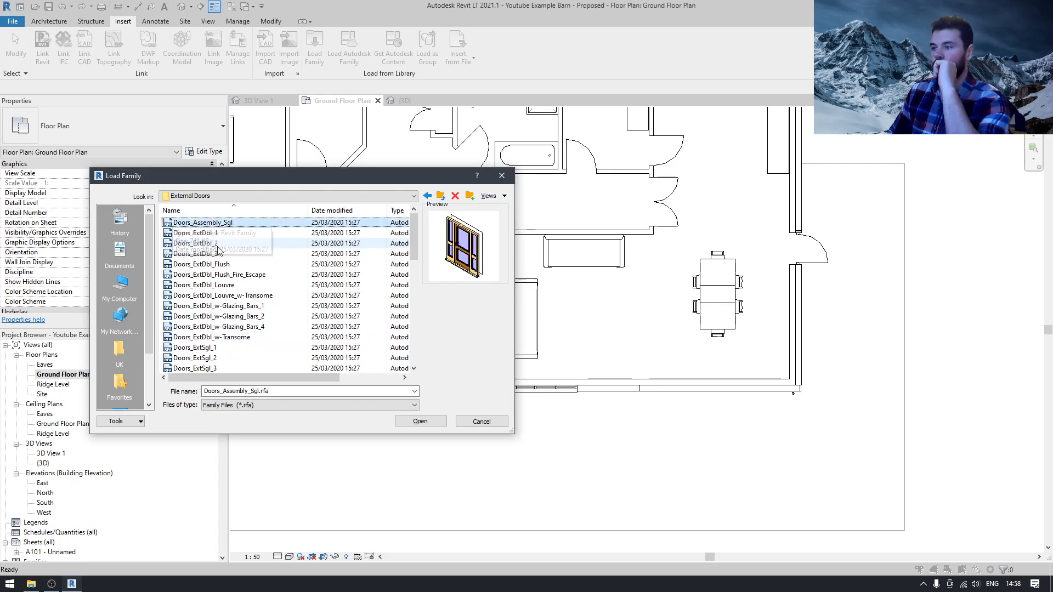
# Examine the previews of the external single and double door families to find a suitable double door
pyautogui.press('Down')
pyautogui.press('Down')
pyautogui.press('Down')
pyautogui.press('Down')
pyautogui.press('Down')
pyautogui.press('Down')
pyautogui.press('Down')
pyautogui.press('Down')
pyautogui.press('Down')
pyautogui.press('Down')
pyautogui.press('Down')
pyautogui.press('Down')
pyautogui.press('Down')
pyautogui.press('Down')
pyautogui.press('Down')
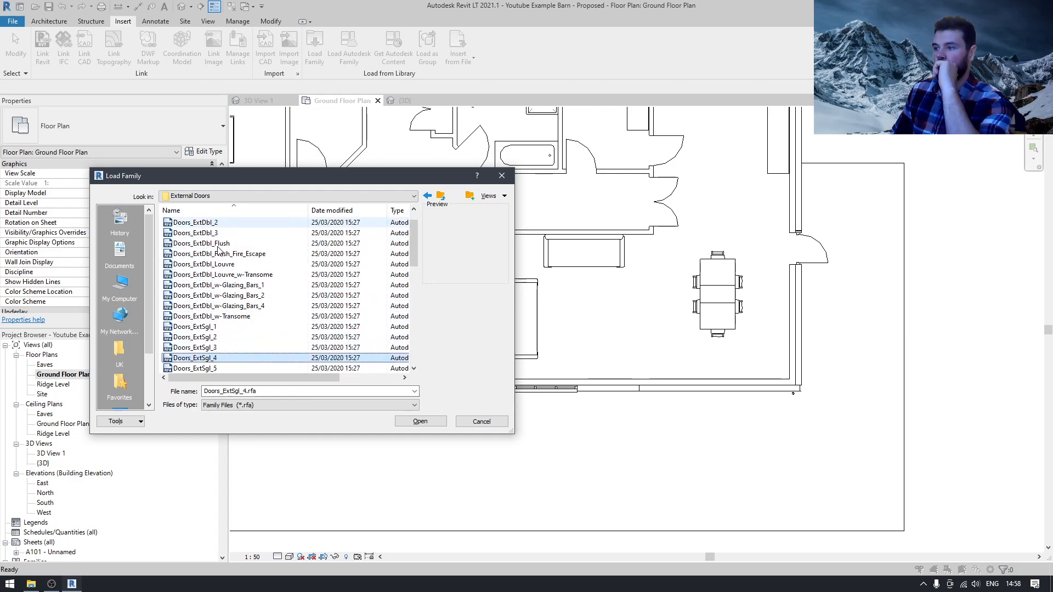
pyautogui.press('Down')
pyautogui.press('Up')
pyautogui.press('Up')
pyautogui.press('Up')
pyautogui.press('Up')
pyautogui.press('Up')
pyautogui.press('Up')
pyautogui.press('Up')
pyautogui.press('Up')
pyautogui.press('Up')
pyautogui.press('Up')
pyautogui.press('Up')
pyautogui.press('Up')
pyautogui.press('Up')
pyautogui.press('Up')
pyautogui.press('Up')
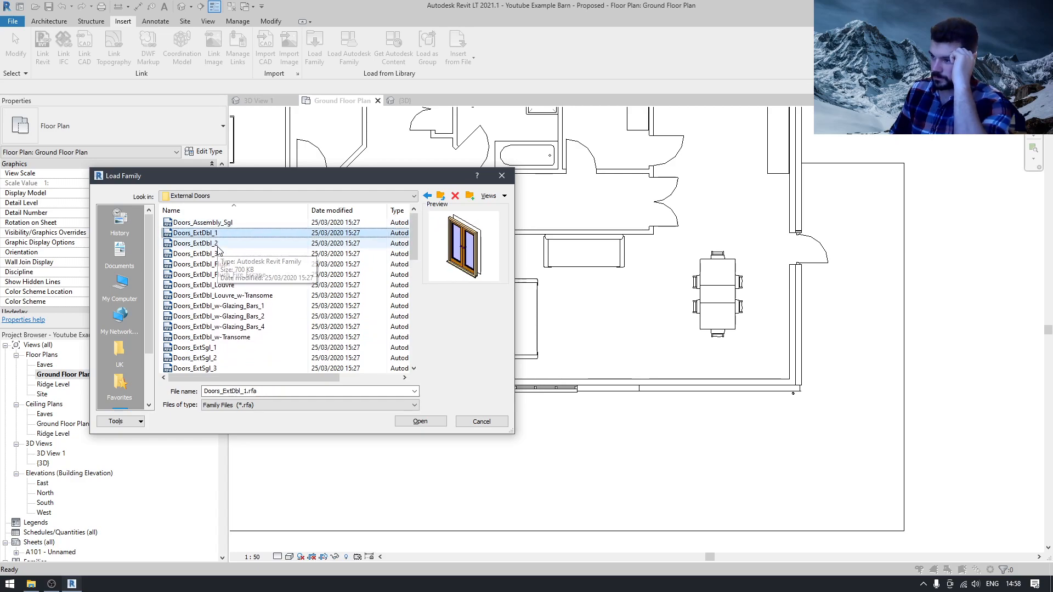
pyautogui.press('Down')
pyautogui.press('Down')
pyautogui.press('Down')
pyautogui.press('Down')
pyautogui.press('Down')
pyautogui.press('Down')
pyautogui.press('Down')
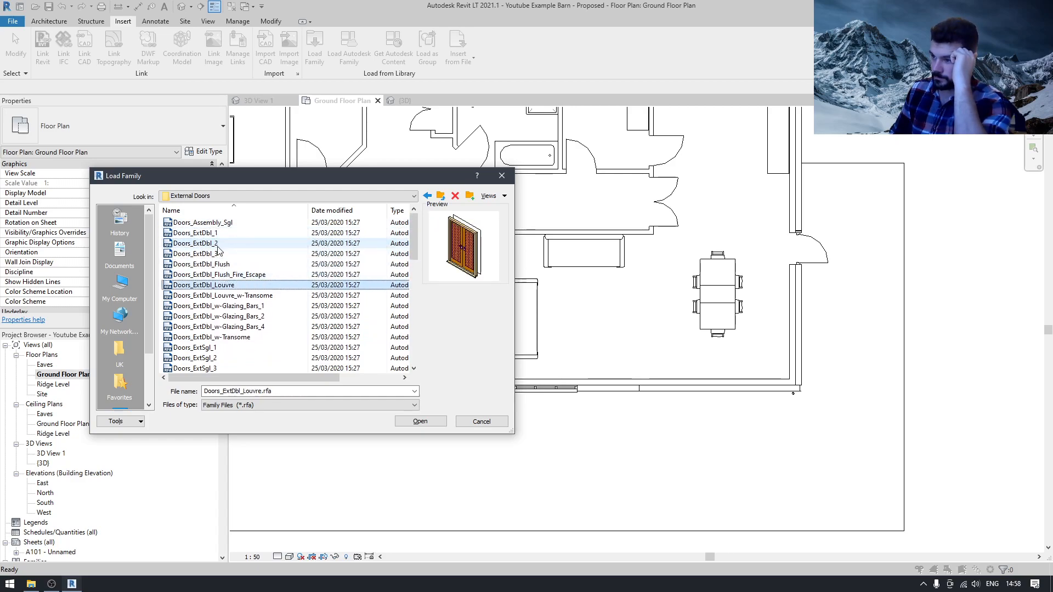
pyautogui.press('Down')
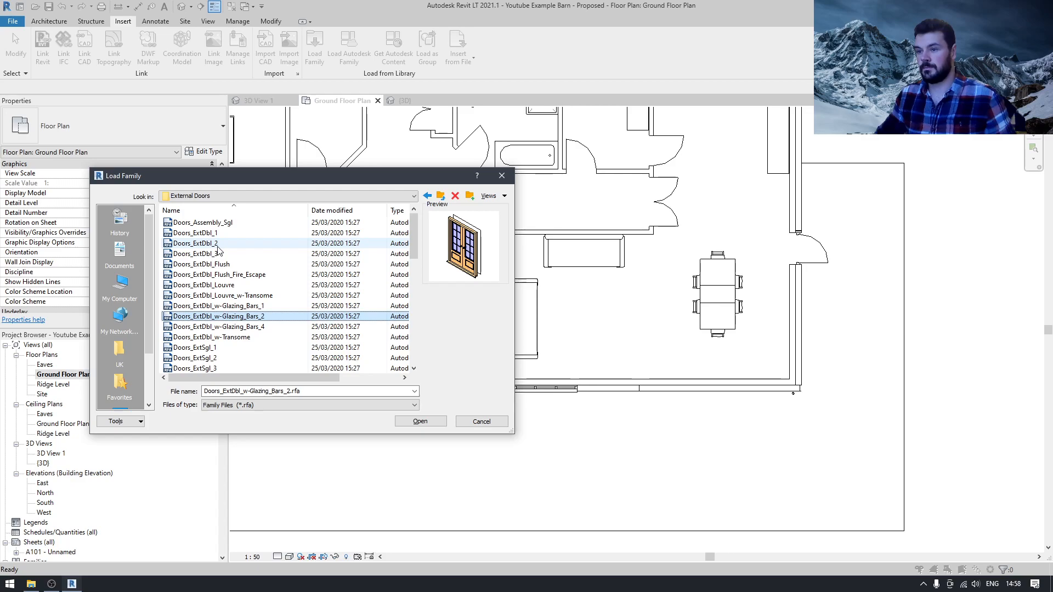
# Compare the transome and glazing-bar double door families and load Doors_ExtDbl_w-Glazing_Bars_1
pyautogui.click(324, 340)
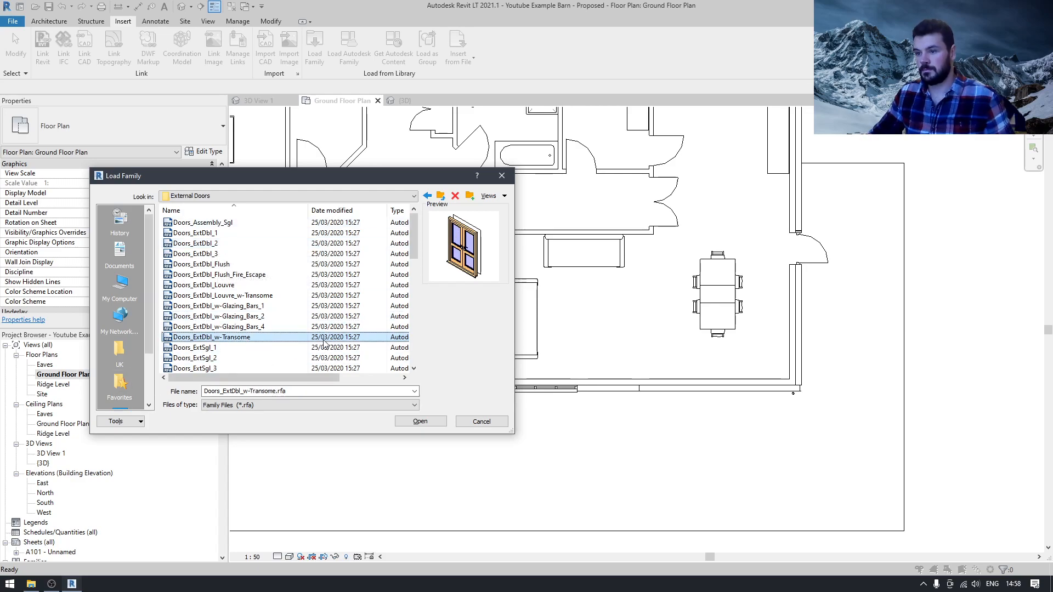
pyautogui.click(275, 326)
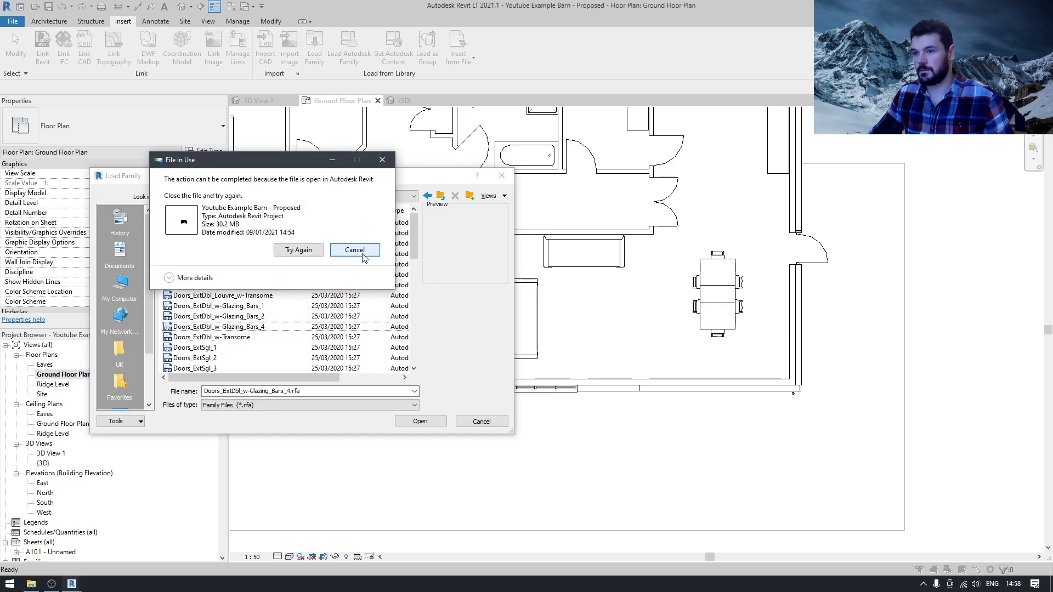
pyautogui.click(355, 251)
pyautogui.click(329, 316)
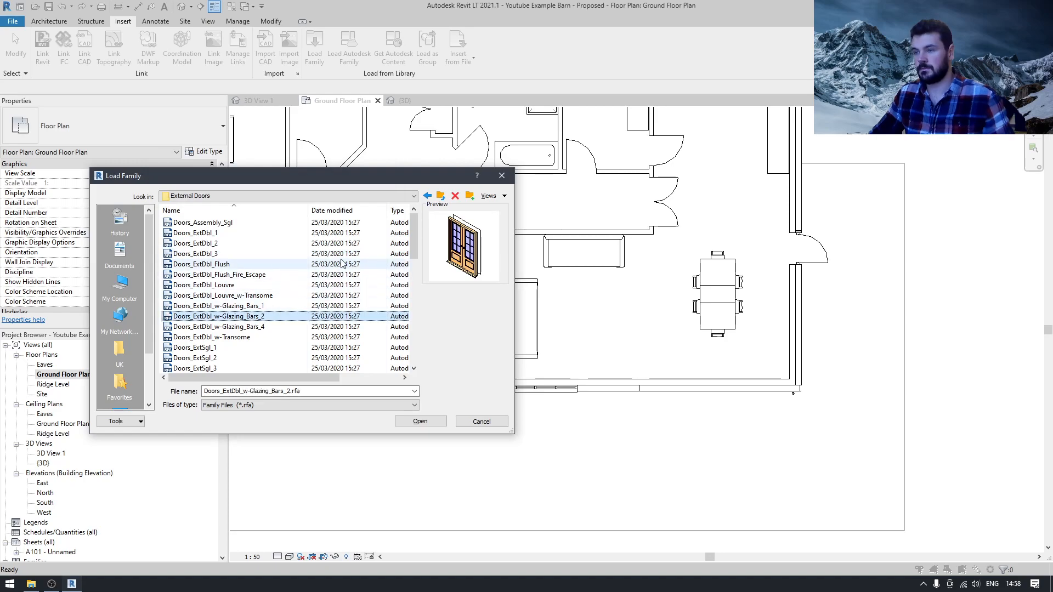
pyautogui.click(242, 306)
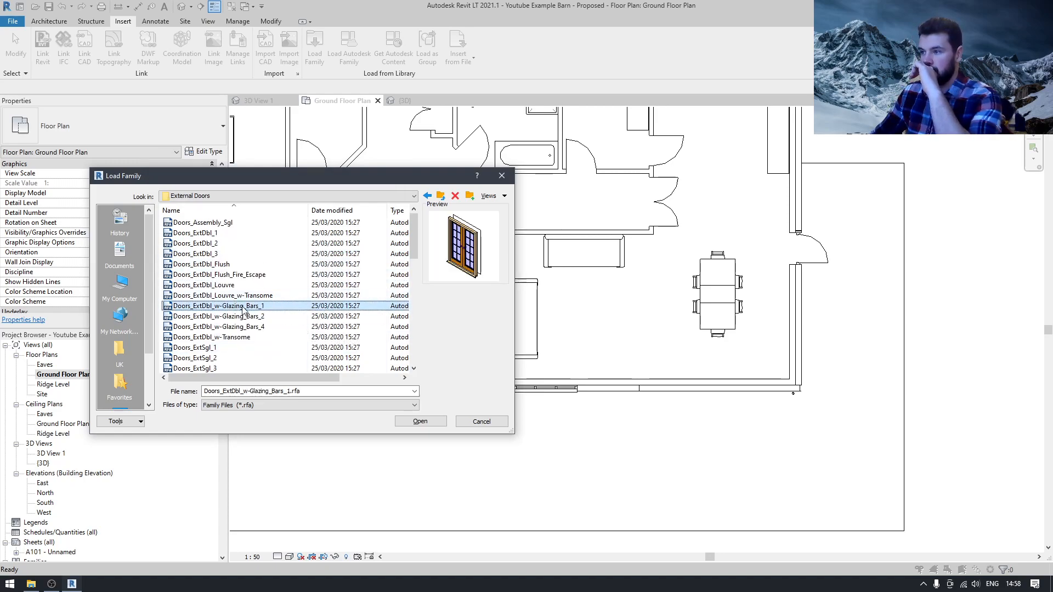
pyautogui.click(415, 421)
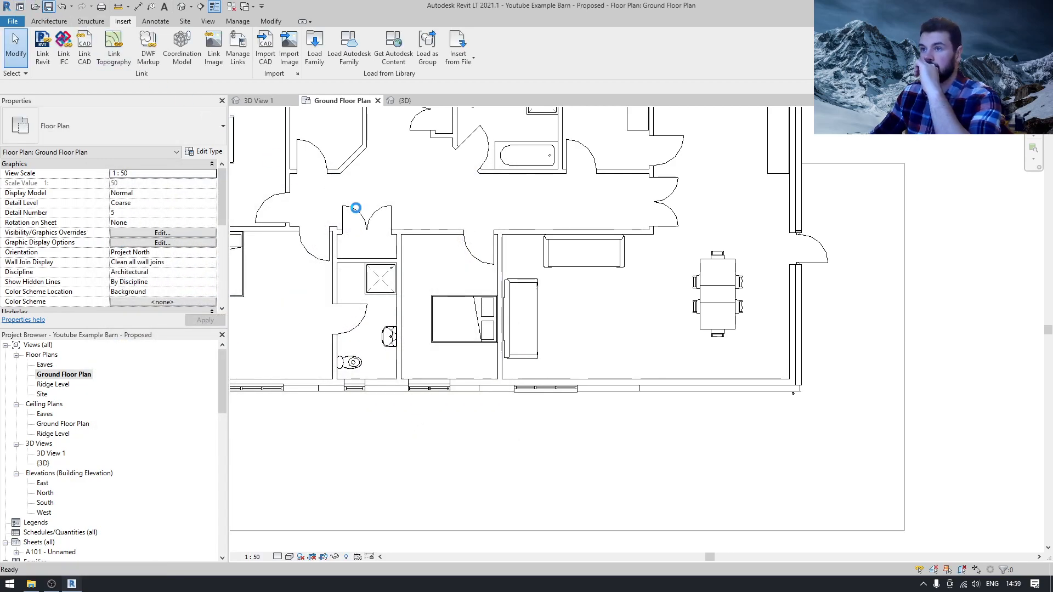
# Place the glazing-bar double door in the living room's external wall below the dining table, opening outwards
pyautogui.click(48, 22)
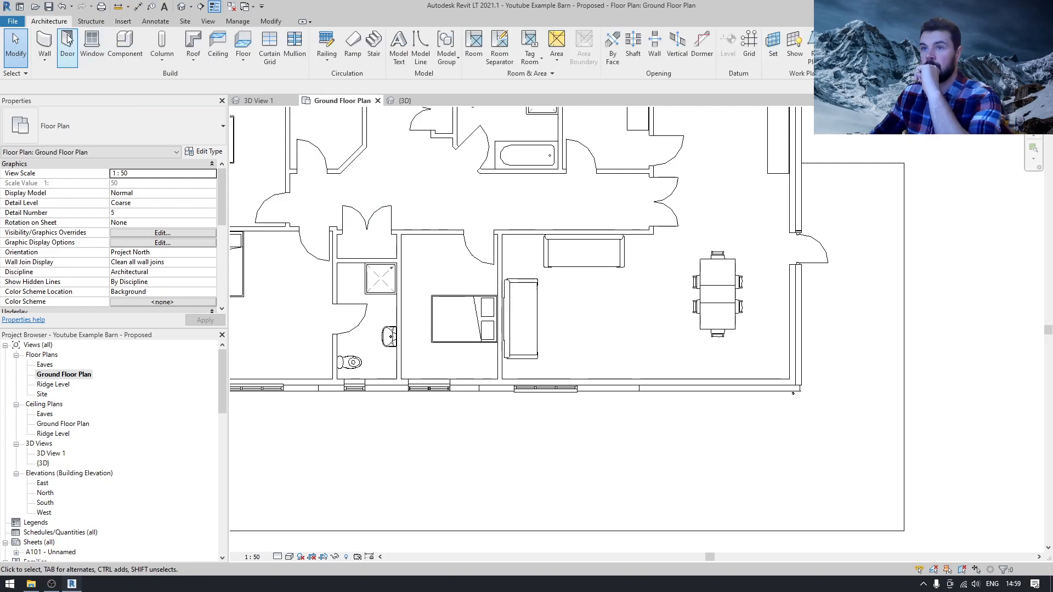
pyautogui.scroll(2, 680, 425)
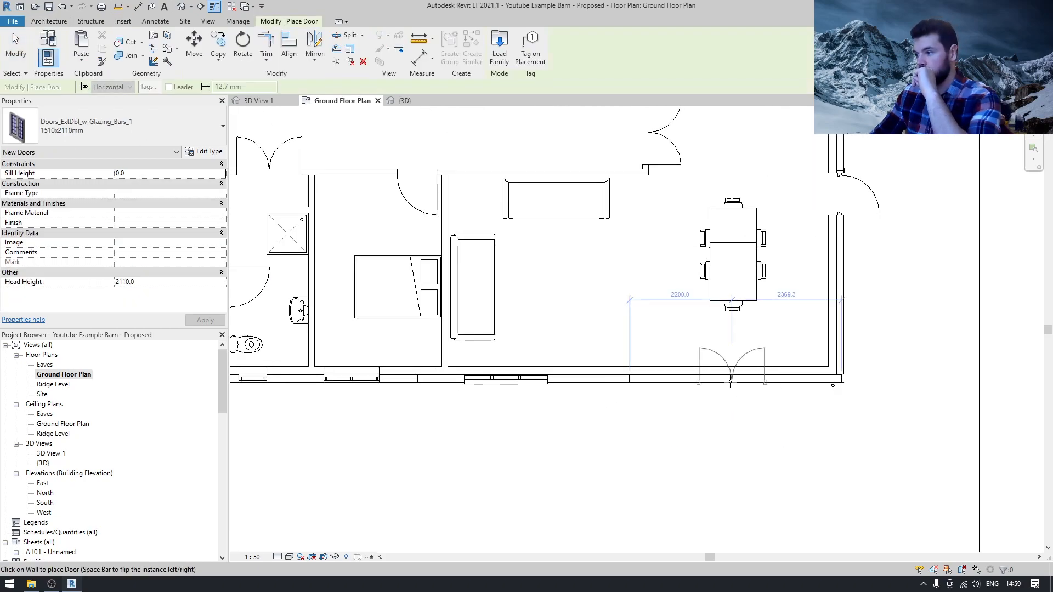
pyautogui.press('Escape')
pyautogui.press('Escape')
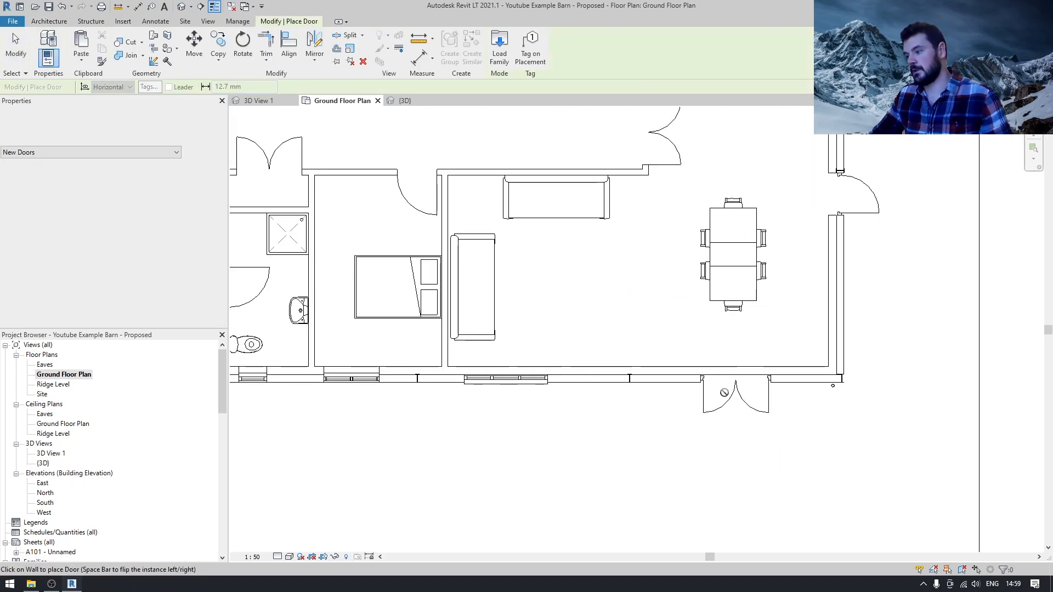
# Set the new double door type's rough width to 1500 and rough height to 2100 mm, and rename the type 1500 x 2100
pyautogui.click(726, 394)
pyautogui.click(204, 151)
pyautogui.scroll(-3, 430, 357)
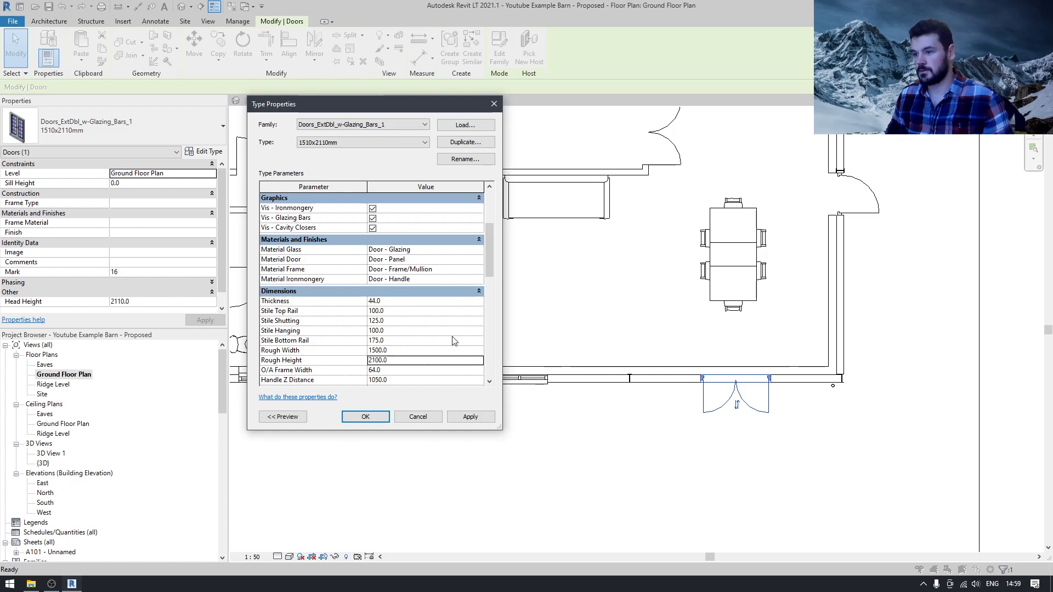
pyautogui.click(466, 159)
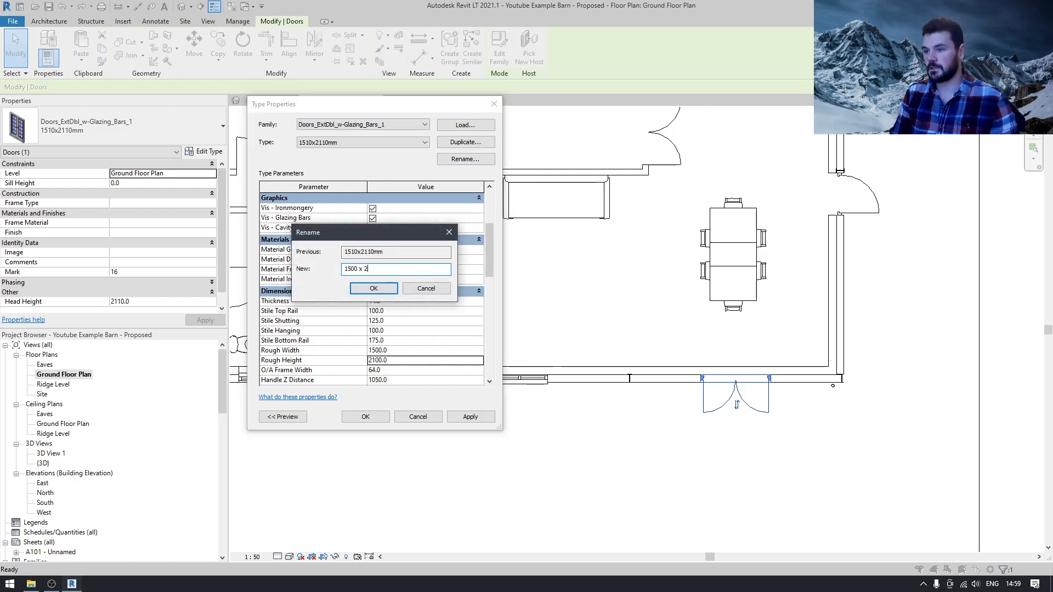
pyautogui.write('1500 x 210')
pyautogui.press('Return')
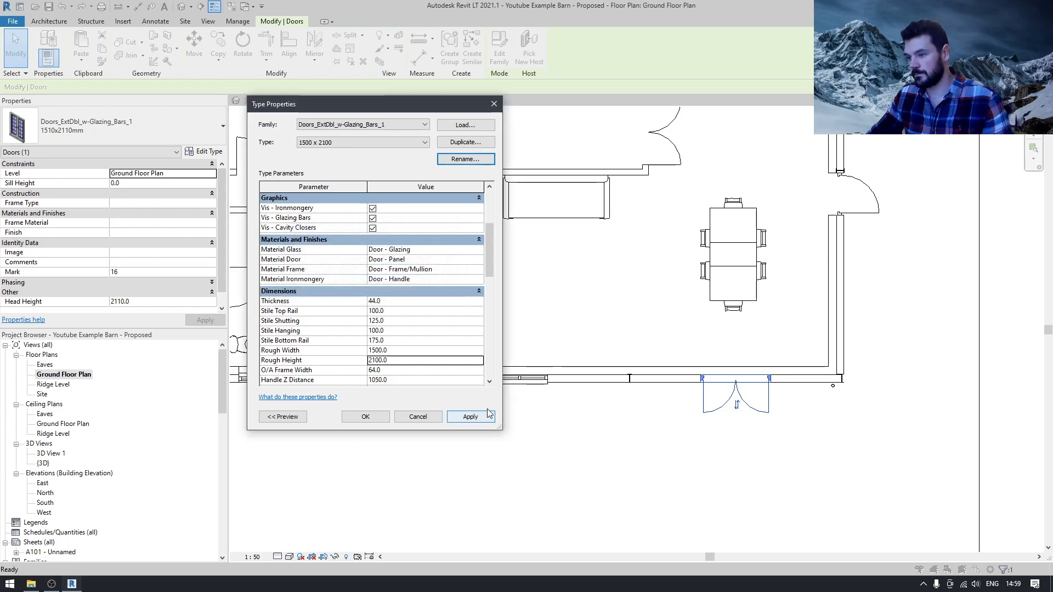
pyautogui.click(455, 418)
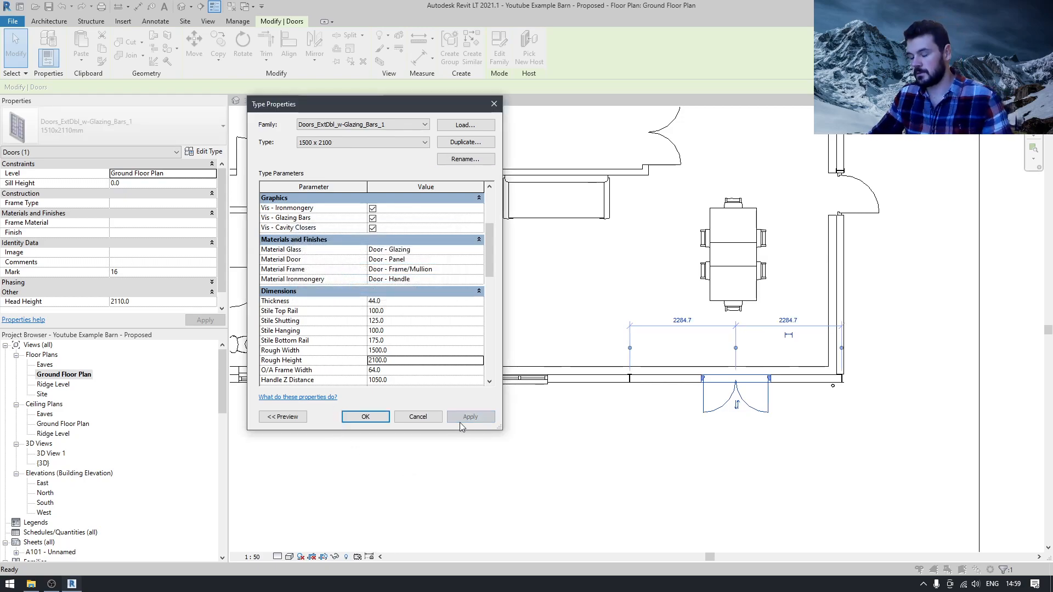
pyautogui.click(365, 417)
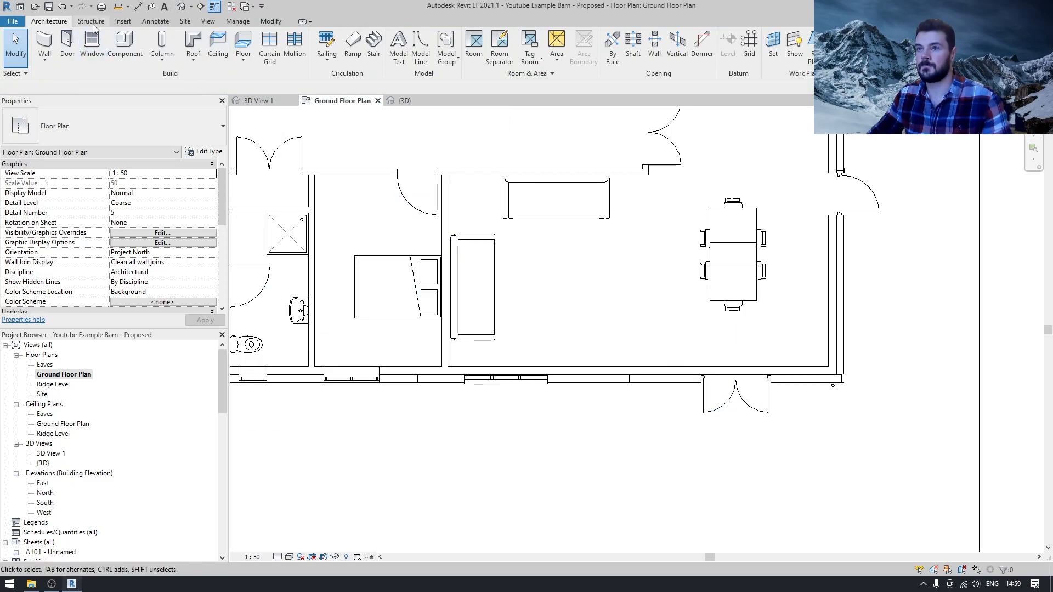
# Load the Windows_Sgl_Plain family from the UK library's Windows folder
pyautogui.click(120, 21)
pyautogui.click(315, 46)
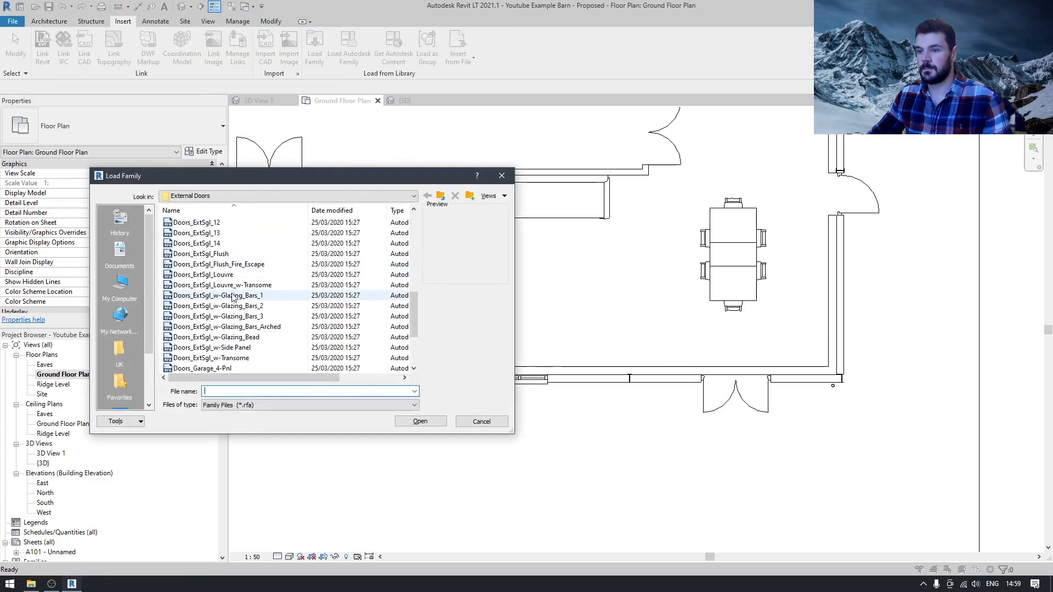
pyautogui.click(442, 197)
pyautogui.scroll(-5, 204, 352)
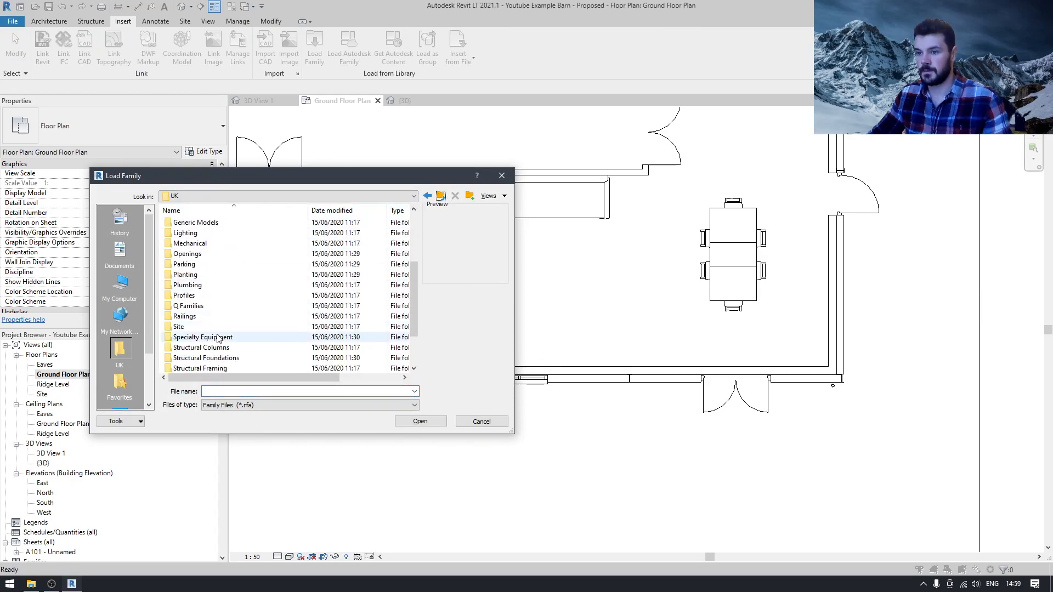
pyautogui.doubleClick(187, 359)
pyautogui.scroll(-12, 241, 340)
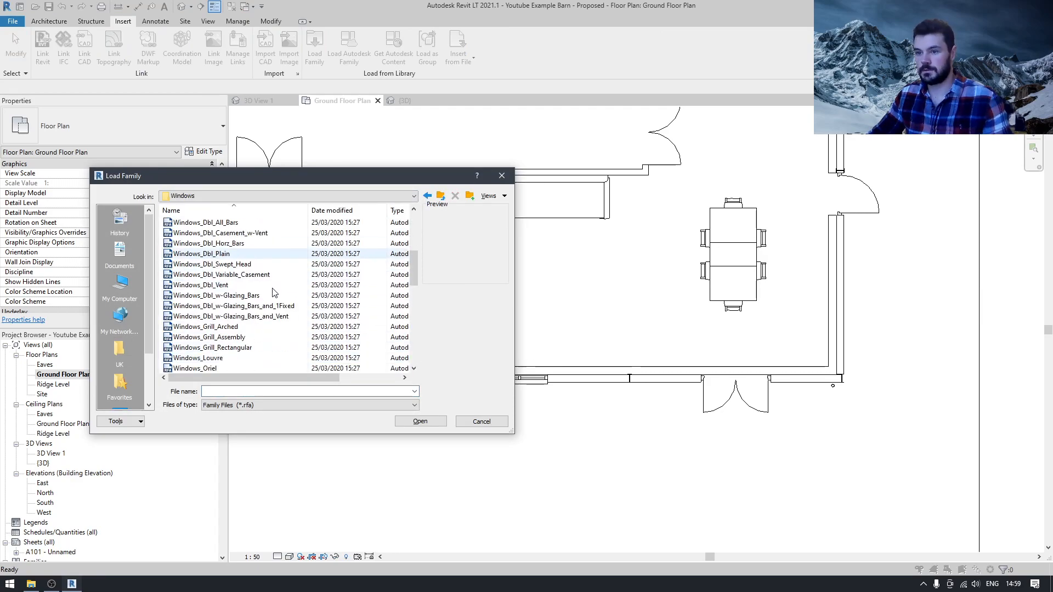
pyautogui.scroll(2, 241, 347)
pyautogui.click(220, 327)
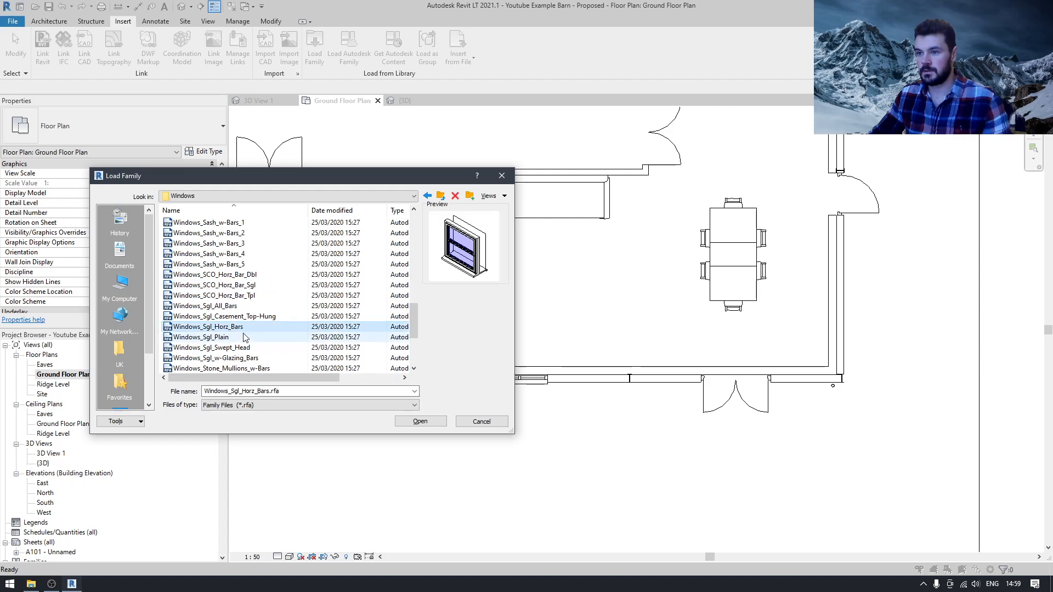
pyautogui.click(208, 336)
pyautogui.click(420, 422)
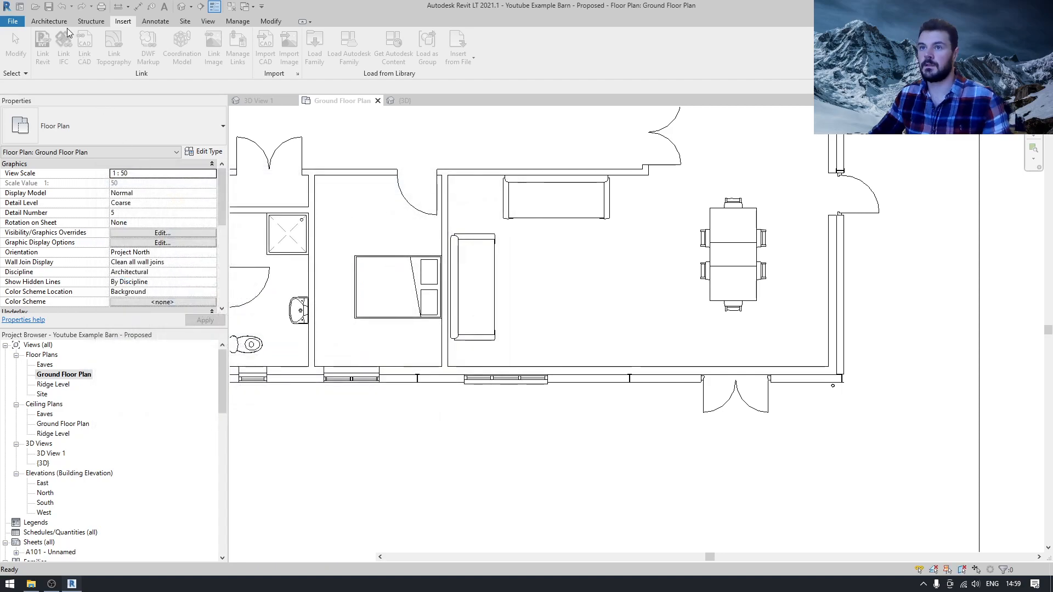
# Rename the Windows_Sgl_Plain type as 600 x 2100 and set its rough width to 600 and rough height to 2100 mm
pyautogui.click(50, 21)
pyautogui.click(91, 46)
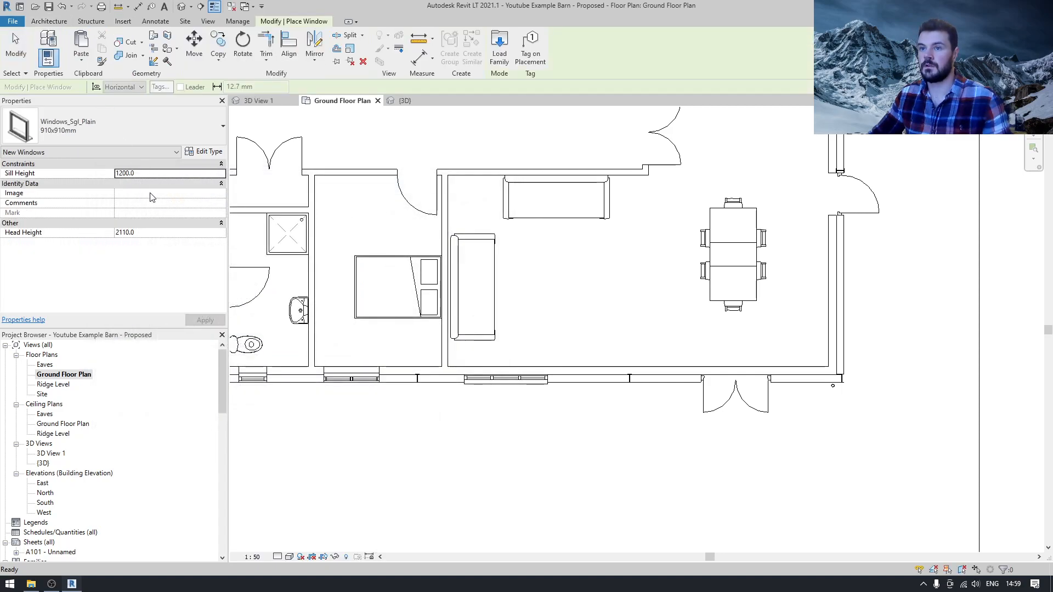
pyautogui.click(207, 152)
pyautogui.click(463, 160)
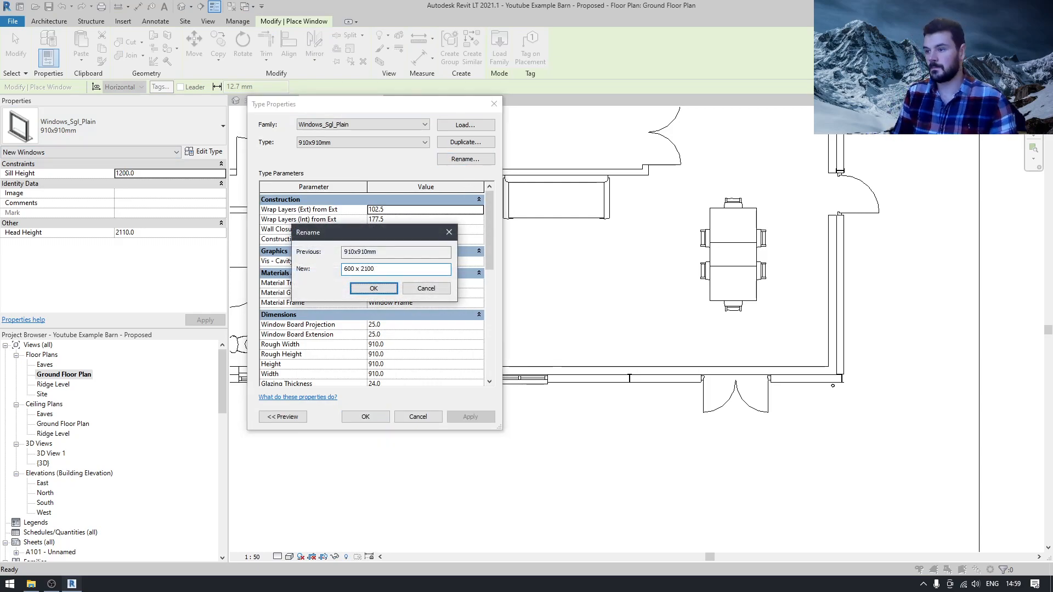
pyautogui.press('Return')
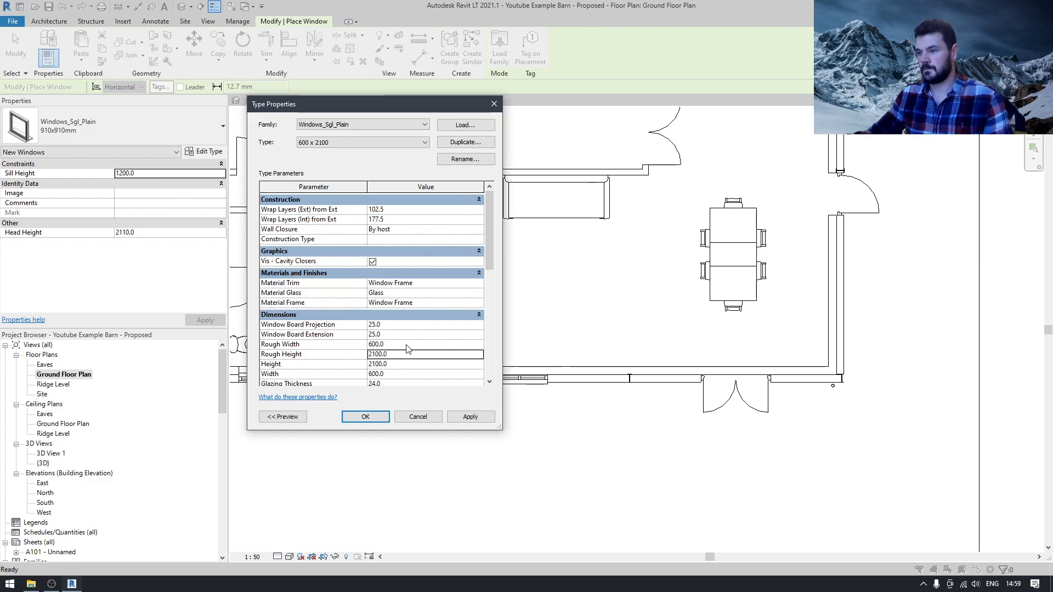
pyautogui.click(381, 420)
# Place a 600 x 2100 plain window on each side of the double door in the external wall
pyautogui.click(683, 374)
pyautogui.scroll(2, 696, 395)
pyautogui.press('Escape')
pyautogui.press('Escape')
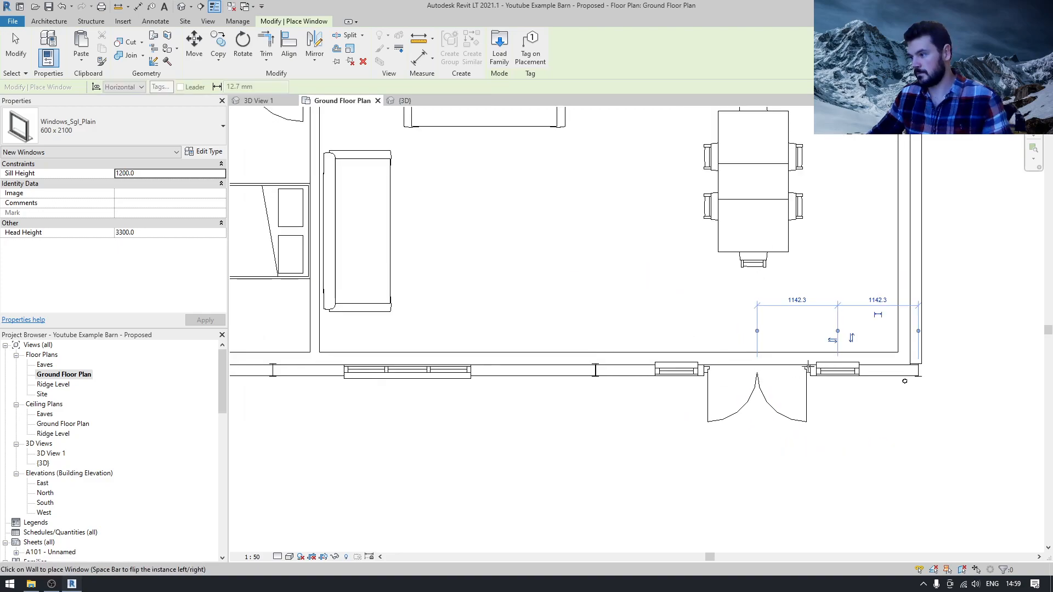
# Shift the double door along the external wall towards the living room's triple window
pyautogui.scroll(-2, 753, 401)
pyautogui.click(723, 384)
pyautogui.press('Escape')
pyautogui.click(742, 407)
pyautogui.press('Escape')
pyautogui.scroll(2, 730, 396)
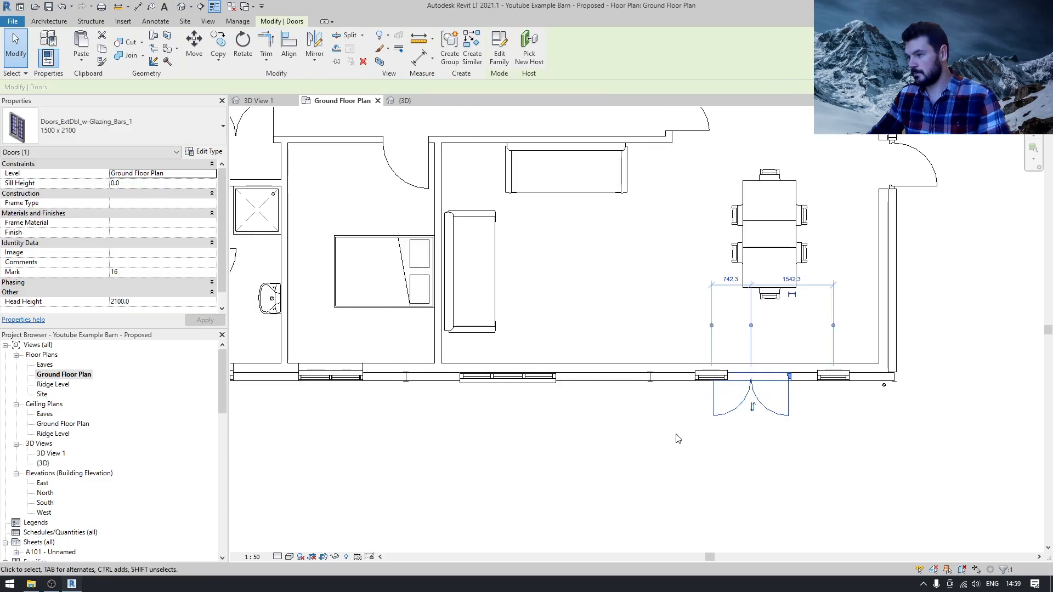
# Align the inner edges of both plain side windows with the adjoining sides of the double door's frame
pyautogui.click(710, 377)
pyautogui.scroll(3, 732, 376)
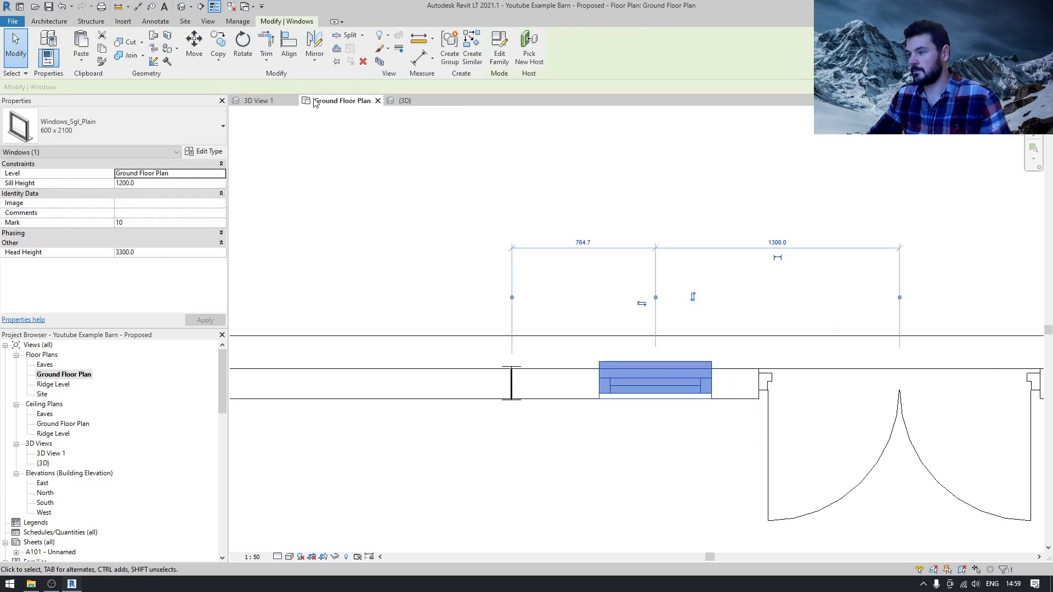
pyautogui.click(289, 47)
pyautogui.click(757, 390)
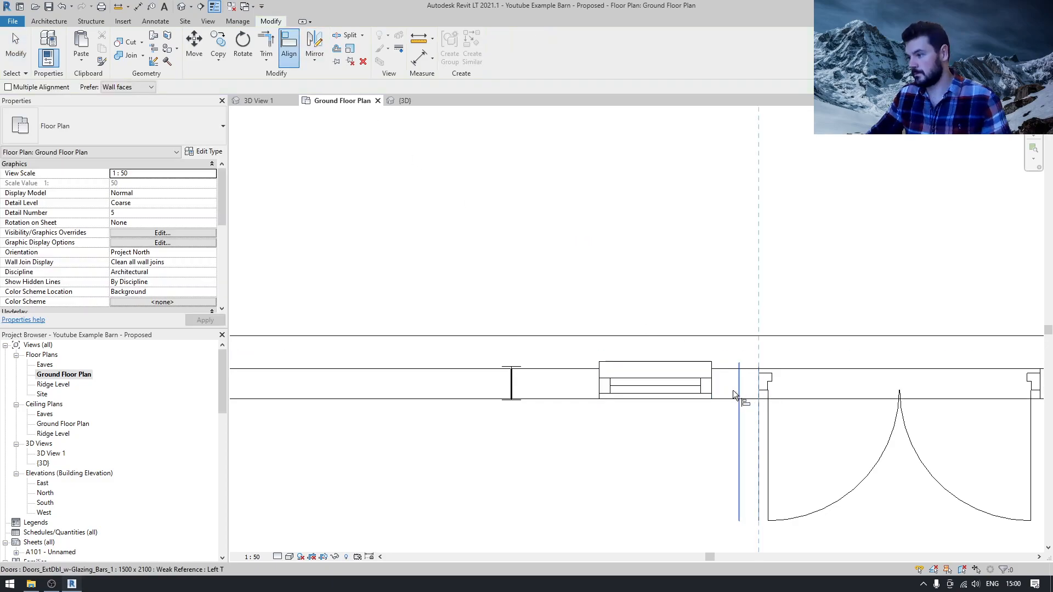
pyautogui.moveTo(713, 387); pyautogui.dragTo(400, 361, button='middle')
pyautogui.scroll(-1, 400, 361)
pyautogui.click(686, 359)
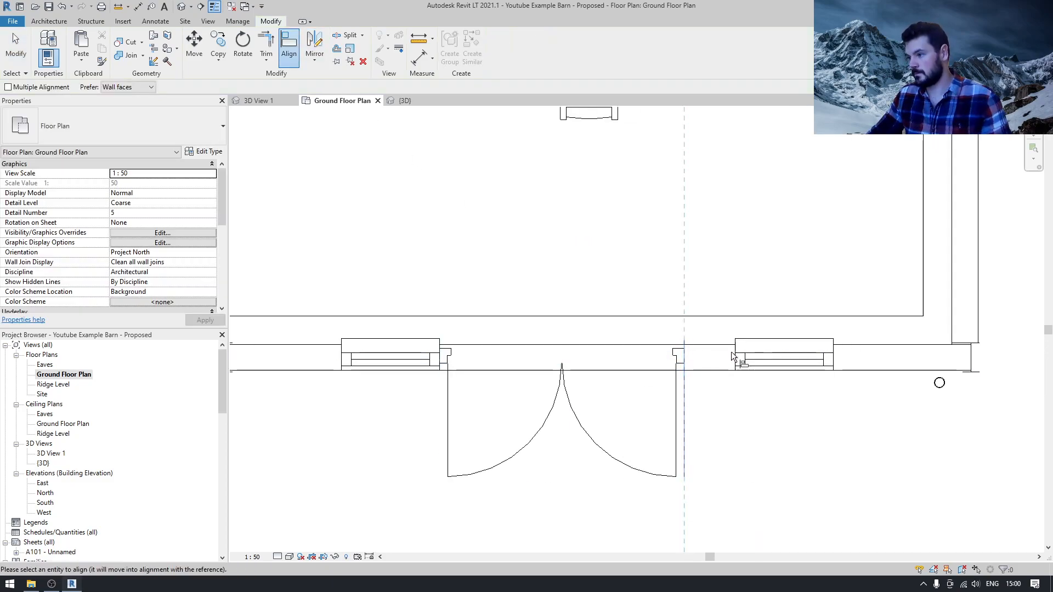
pyautogui.click(729, 358)
pyautogui.press('Escape')
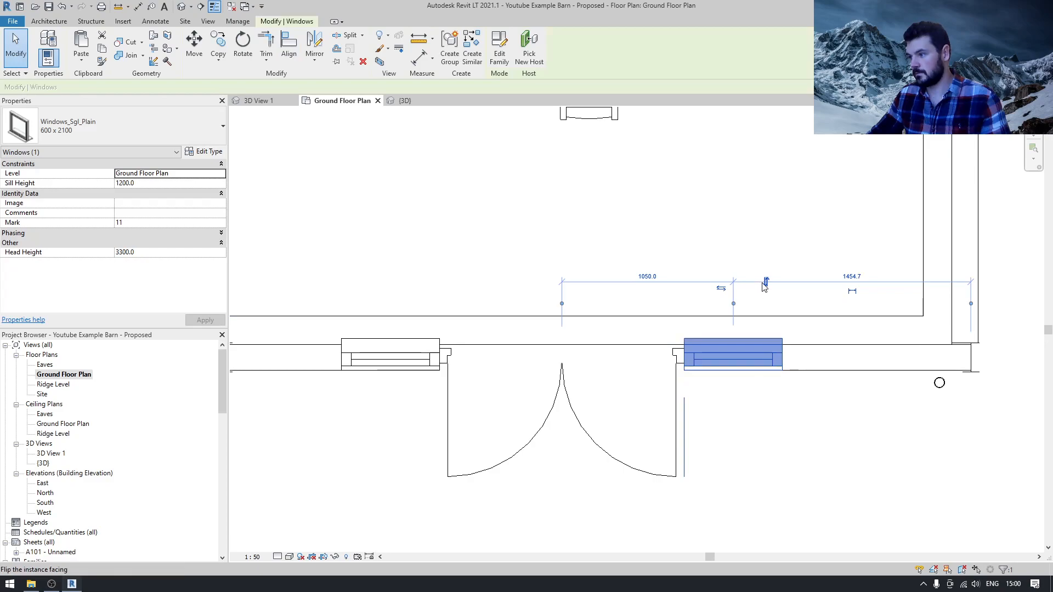
# Flip the facing of the plain windows on both sides of the double door
pyautogui.click(390, 355)
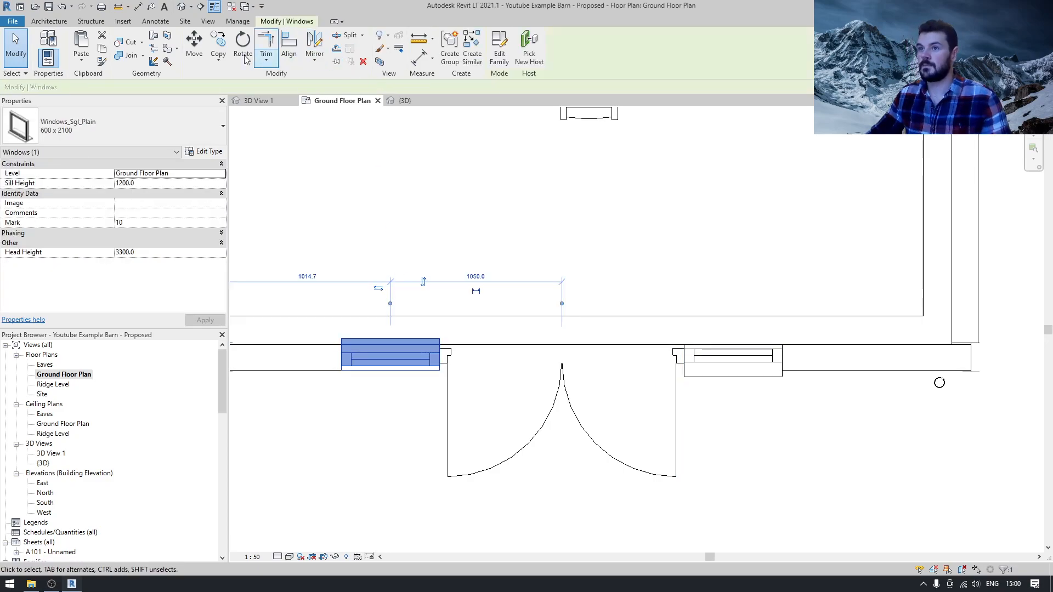
pyautogui.click(423, 282)
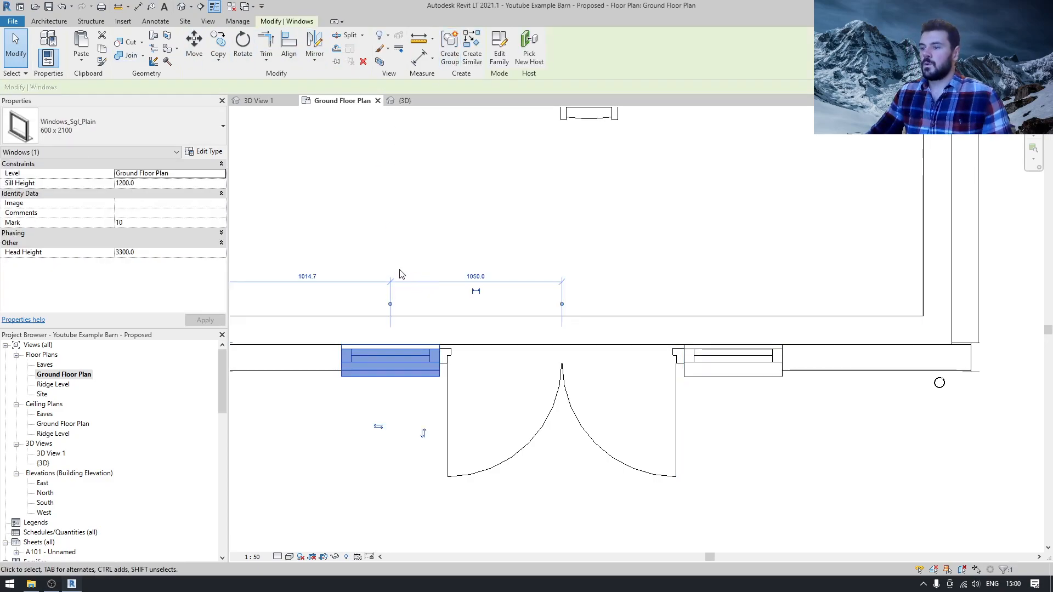
pyautogui.press('Escape')
# Join the inner and outer wall geometry at the double door so the door opening cuts through both
pyautogui.press('j')
pyautogui.press('g')
pyautogui.click(357, 324)
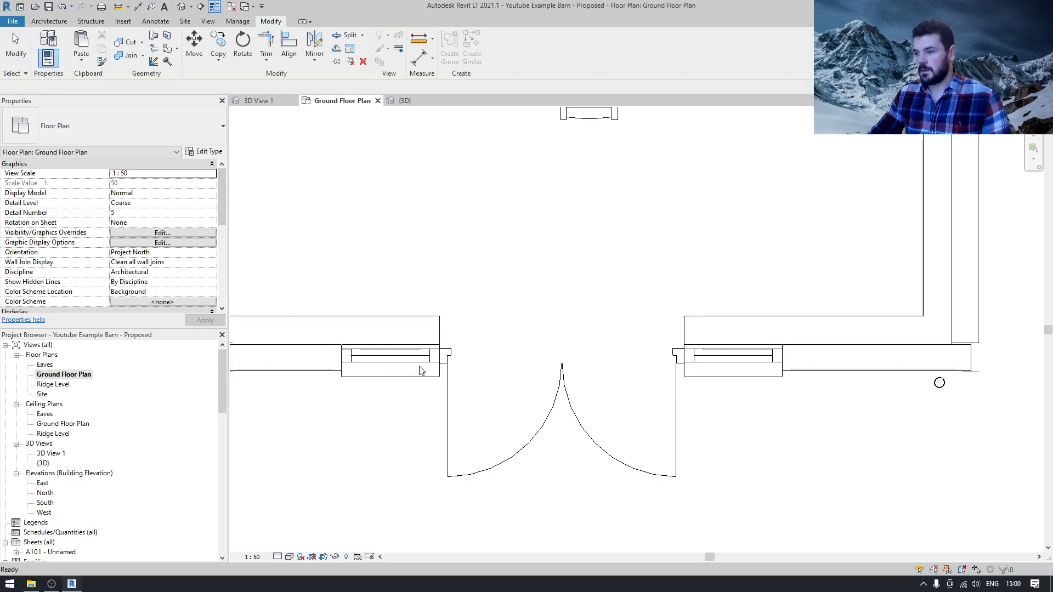
pyautogui.press('Escape')
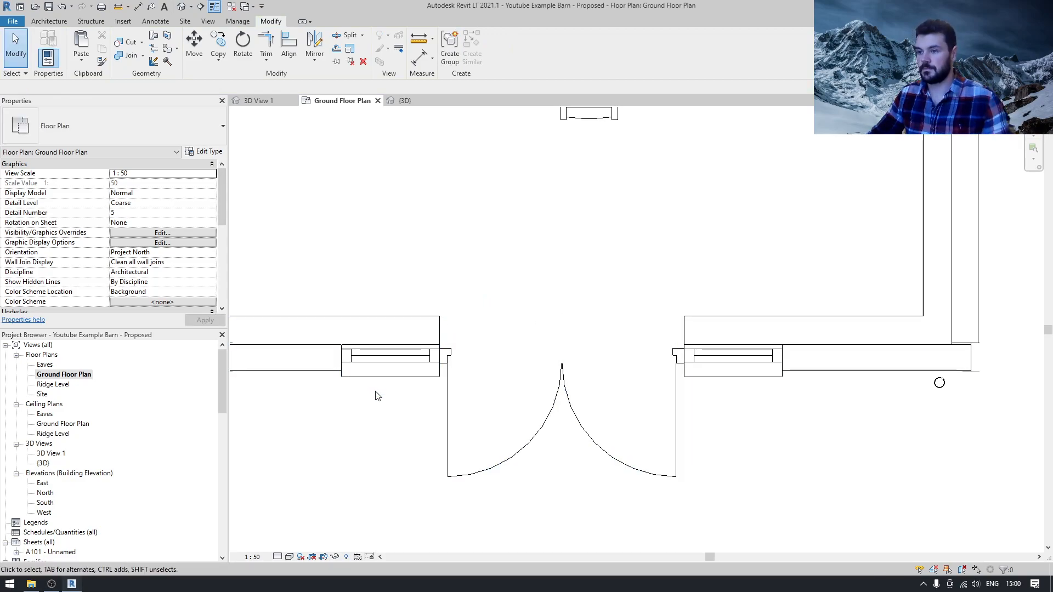
# Set the head height of both plain windows flanking the double door to 2100 mm
pyautogui.click(387, 359)
pyautogui.keyDown('ctrl'); pyautogui.click(699, 357); pyautogui.keyUp('ctrl')
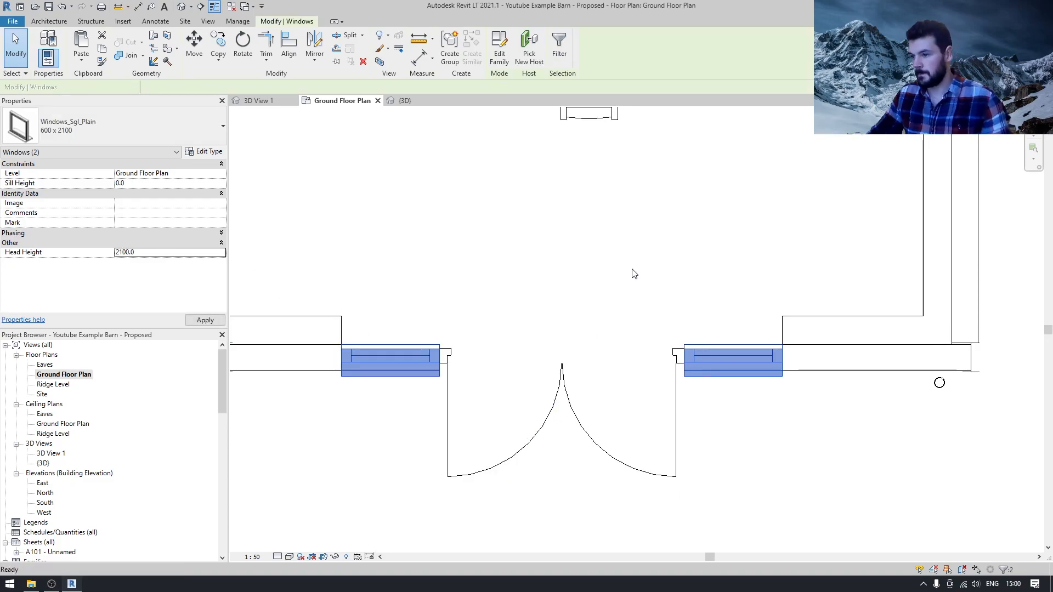
pyautogui.press('Escape')
# Turn off glazing bar visibility in the external double door's 1500 x 2100 type properties
pyautogui.doubleClick(46, 463)
pyautogui.keyDown('shift'); pyautogui.moveTo(402, 353); pyautogui.dragTo(494, 354, button='middle'); pyautogui.keyUp('shift')
pyautogui.scroll(4, 782, 301)
pyautogui.click(698, 316)
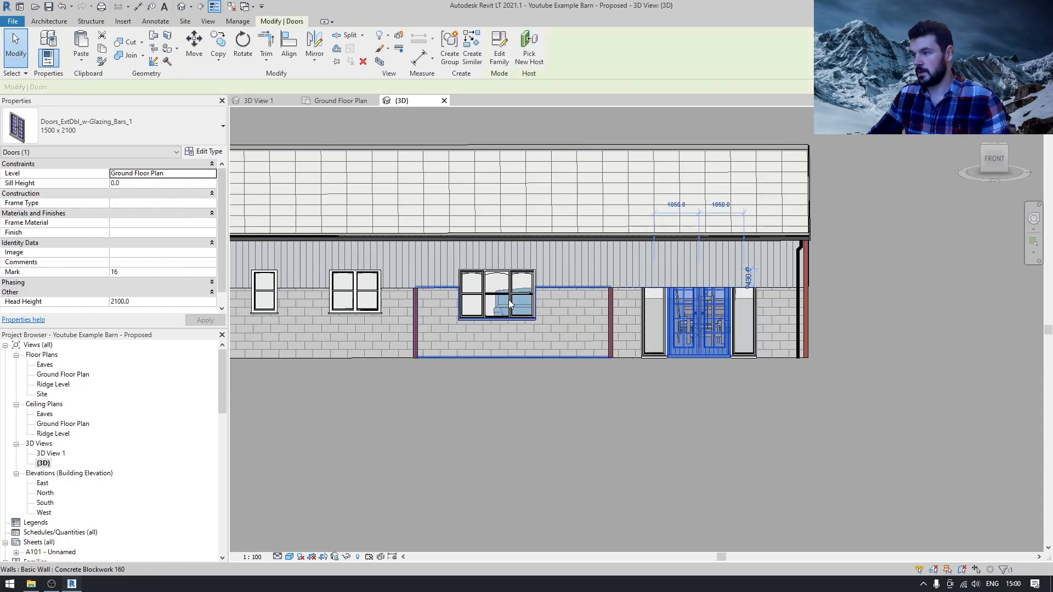
pyautogui.click(200, 153)
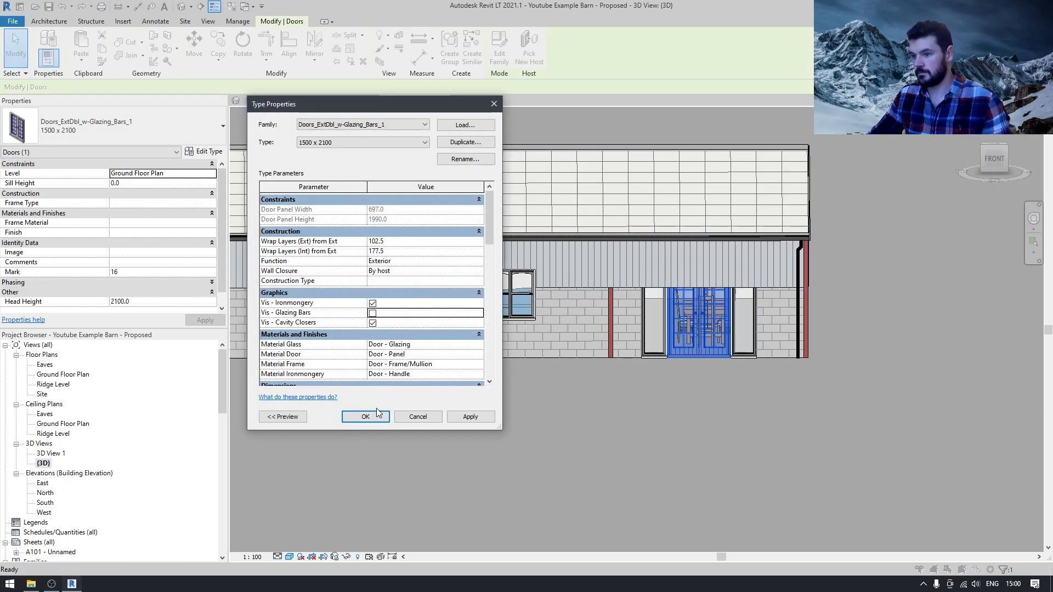
pyautogui.click(366, 417)
pyautogui.click(505, 424)
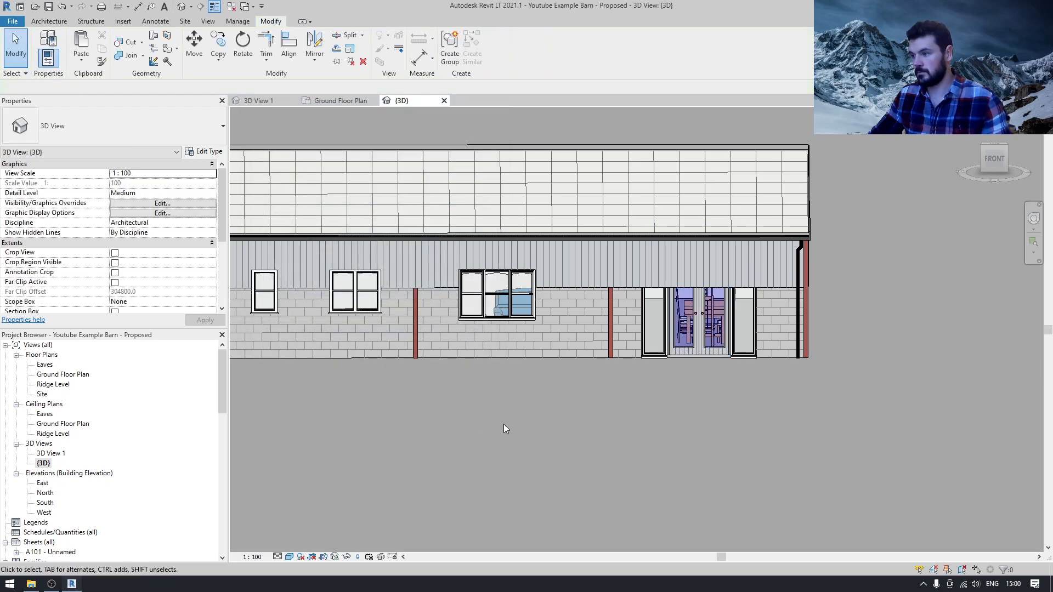
# Join the blockwork around the double door with the cladding wall above so the side windows cut through it
pyautogui.keyDown('shift'); pyautogui.moveTo(505, 425); pyautogui.dragTo(389, 333, button='middle'); pyautogui.keyUp('shift')
pyautogui.click(130, 55)
pyautogui.click(620, 369)
pyautogui.click(632, 302)
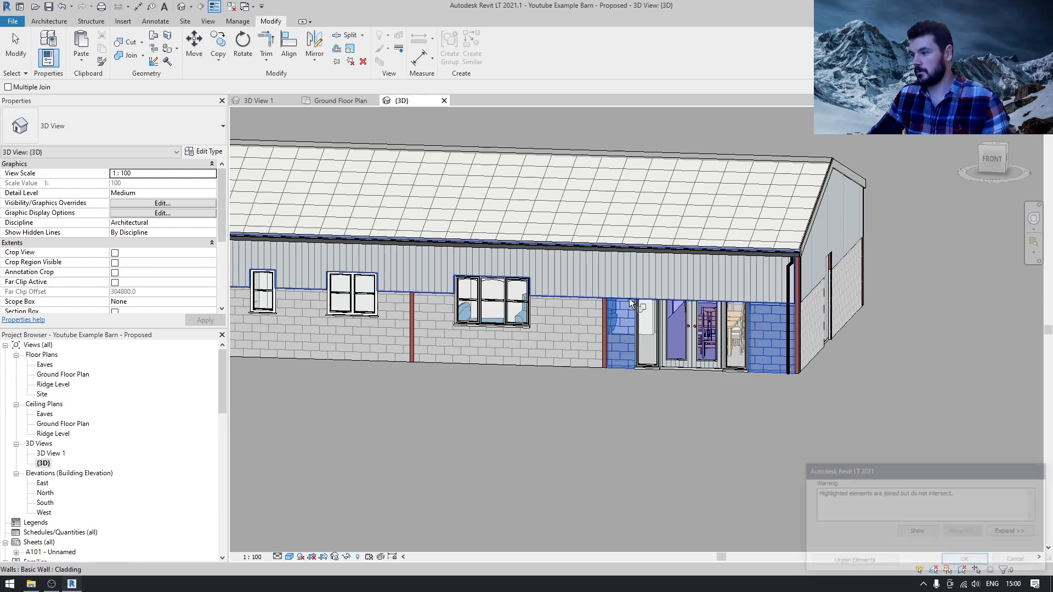
pyautogui.click(843, 564)
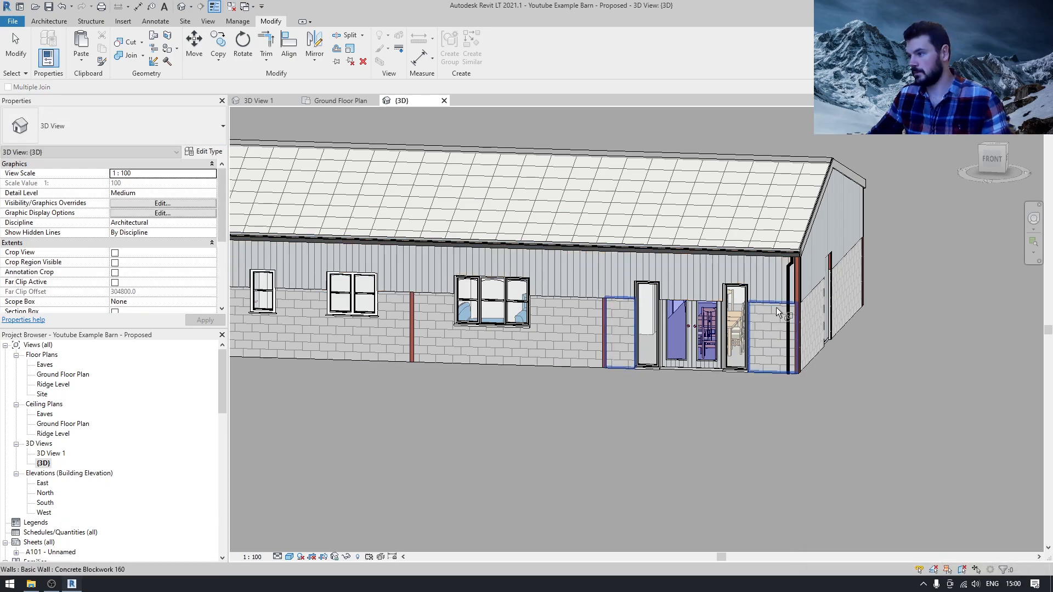
pyautogui.click(757, 375)
pyautogui.click(760, 351)
pyautogui.click(837, 563)
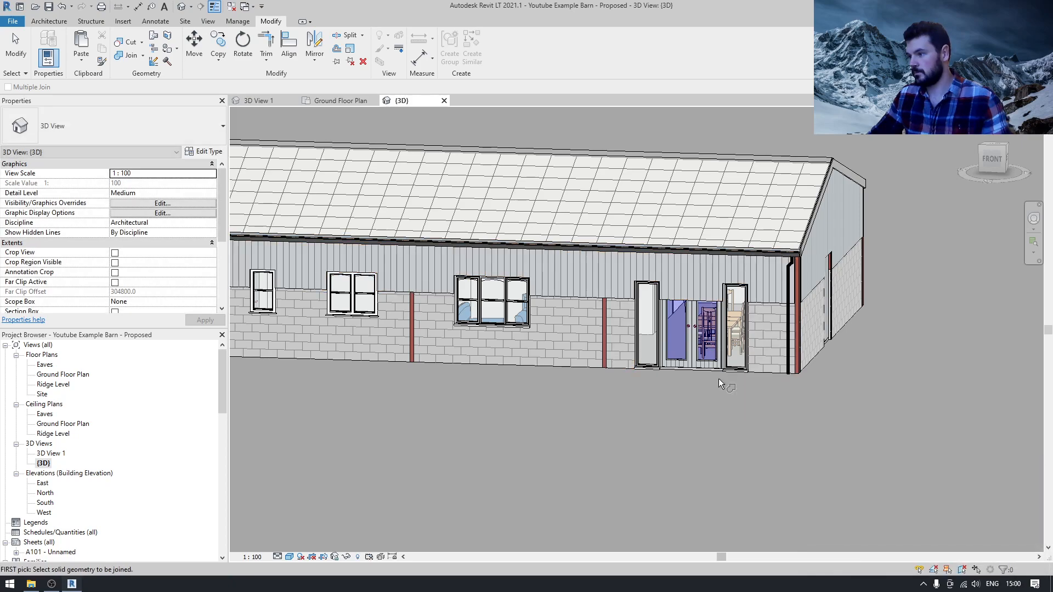
# Join the outer and inner wall layers beside the double door's side window in the ground floor plan
pyautogui.click(685, 329)
pyautogui.scroll(2, 685, 329)
pyautogui.scroll(-4, 684, 330)
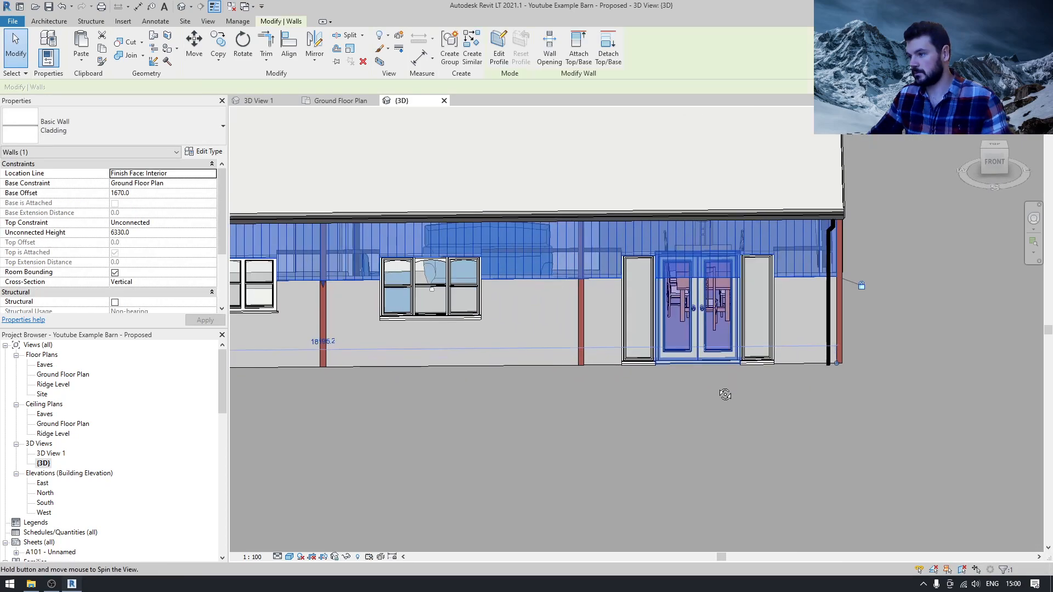
pyautogui.doubleClick(80, 377)
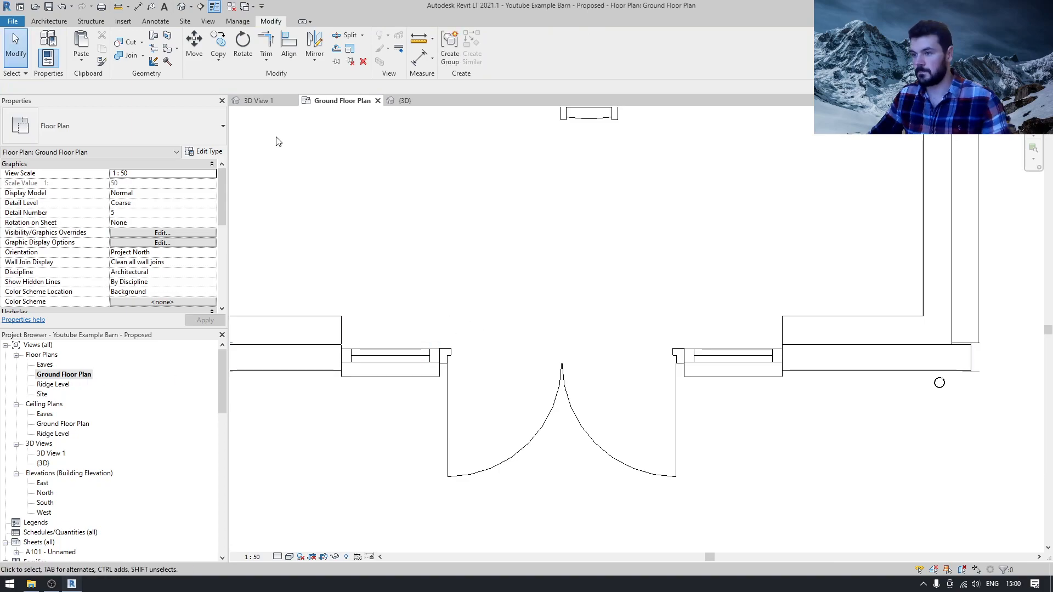
pyautogui.click(127, 55)
pyautogui.click(319, 351)
pyautogui.click(339, 333)
pyautogui.doubleClick(44, 464)
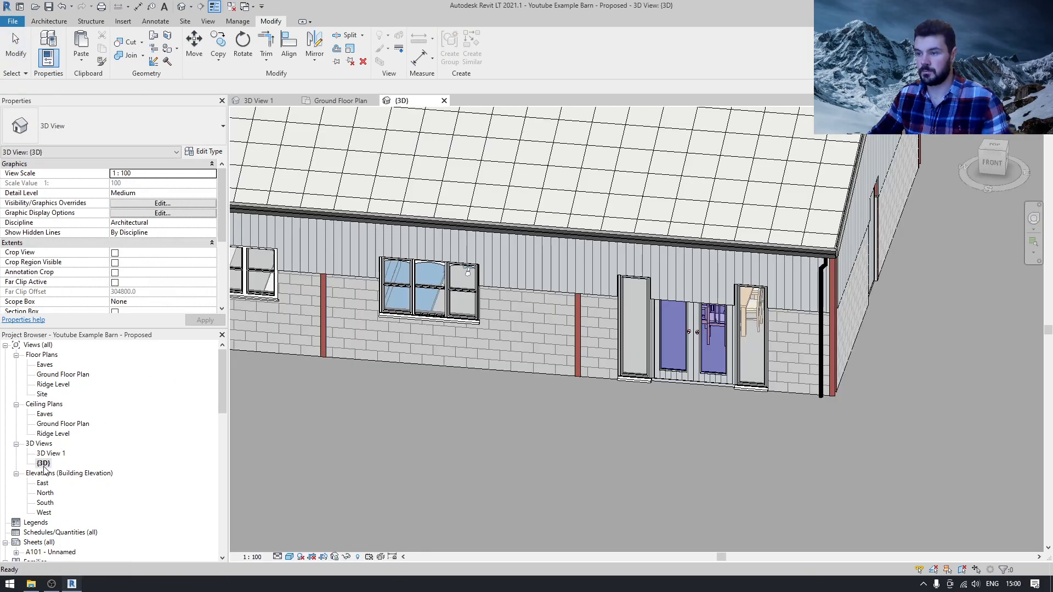
# Rehost the external double door from the cladding wall onto the blockwork wall between the two side windows
pyautogui.scroll(3, 680, 351)
pyautogui.click(677, 387)
pyautogui.moveTo(686, 351); pyautogui.dragTo(693, 320)
pyautogui.click(716, 433)
pyautogui.keyDown('shift'); pyautogui.moveTo(747, 355); pyautogui.dragTo(834, 336, button='middle'); pyautogui.keyUp('shift')
pyautogui.moveTo(696, 246); pyautogui.dragTo(638, 218)
pyautogui.click(531, 54)
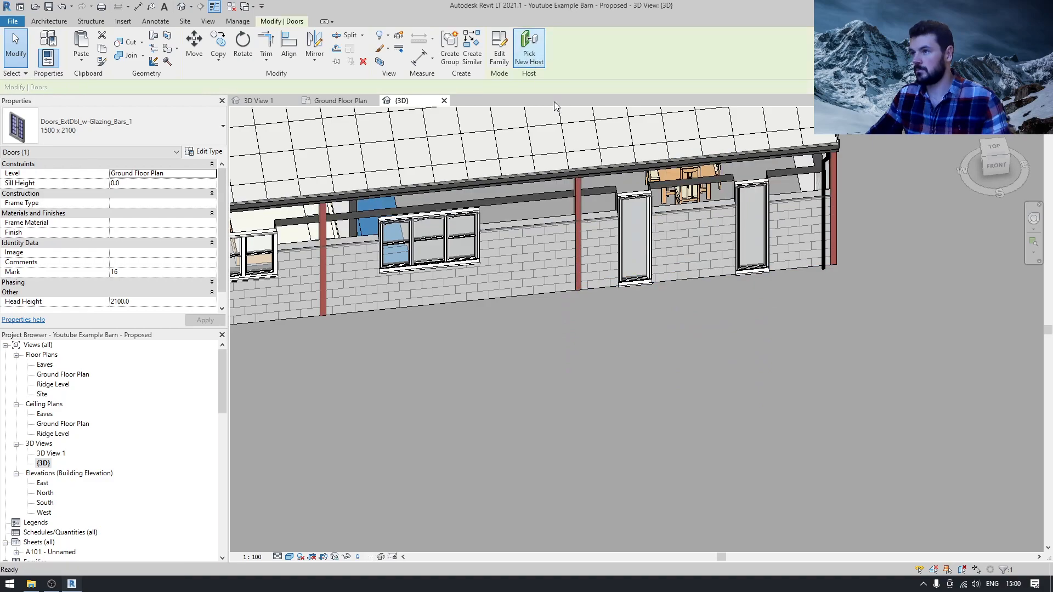
pyautogui.click(710, 267)
pyautogui.click(779, 315)
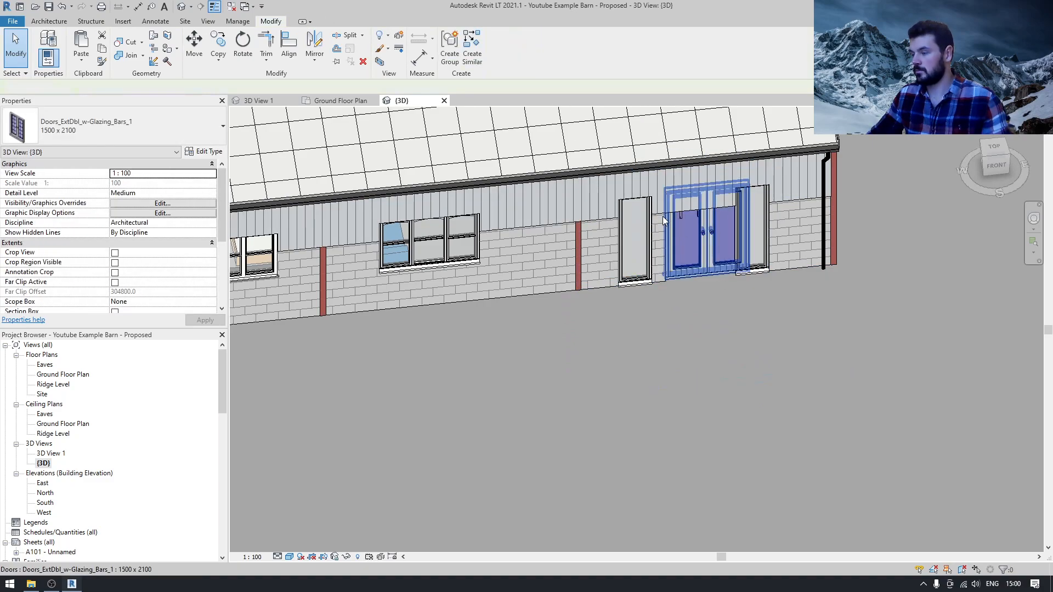
# Join the cladding wall with the blockwork wall at the rehosted double door
pyautogui.click(664, 215)
pyautogui.keyDown('shift'); pyautogui.moveTo(663, 214); pyautogui.dragTo(579, 192, button='middle'); pyautogui.keyUp('shift')
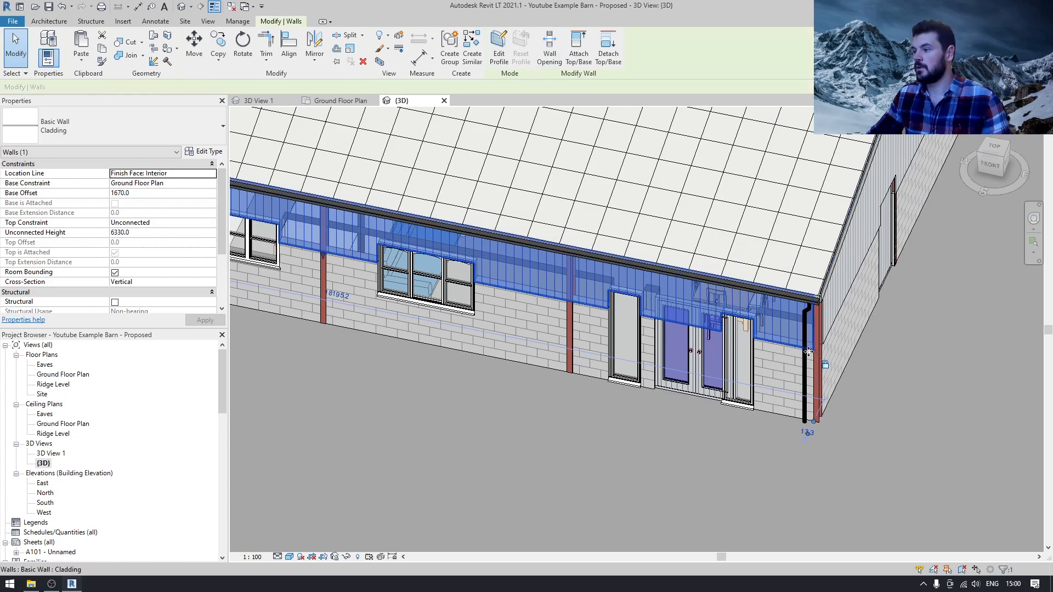
pyautogui.click(130, 54)
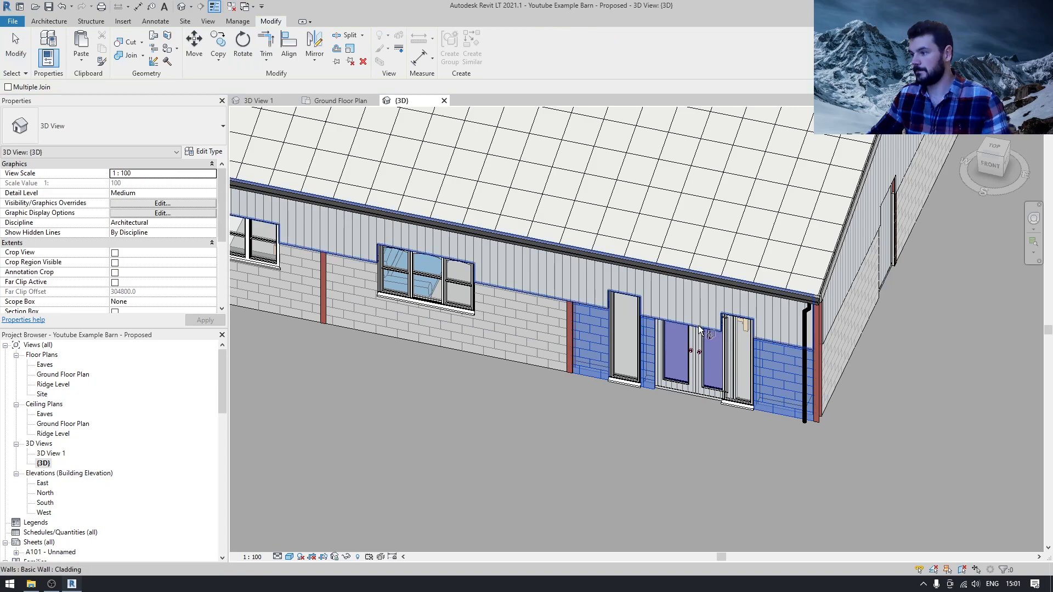
pyautogui.click(745, 409)
pyautogui.click(845, 561)
pyautogui.keyDown('shift'); pyautogui.moveTo(782, 431); pyautogui.dragTo(816, 272, button='middle'); pyautogui.keyUp('shift')
pyautogui.press('Escape')
# Align the double door's frame with the inner edge of the side window nearest the living room in plan
pyautogui.doubleClick(63, 374)
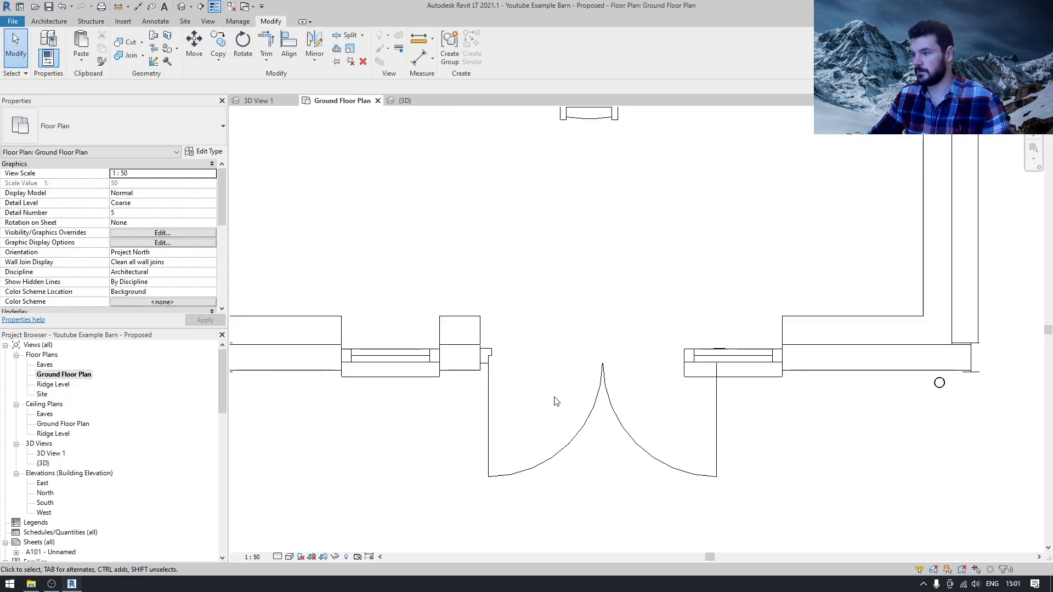
pyautogui.click(290, 50)
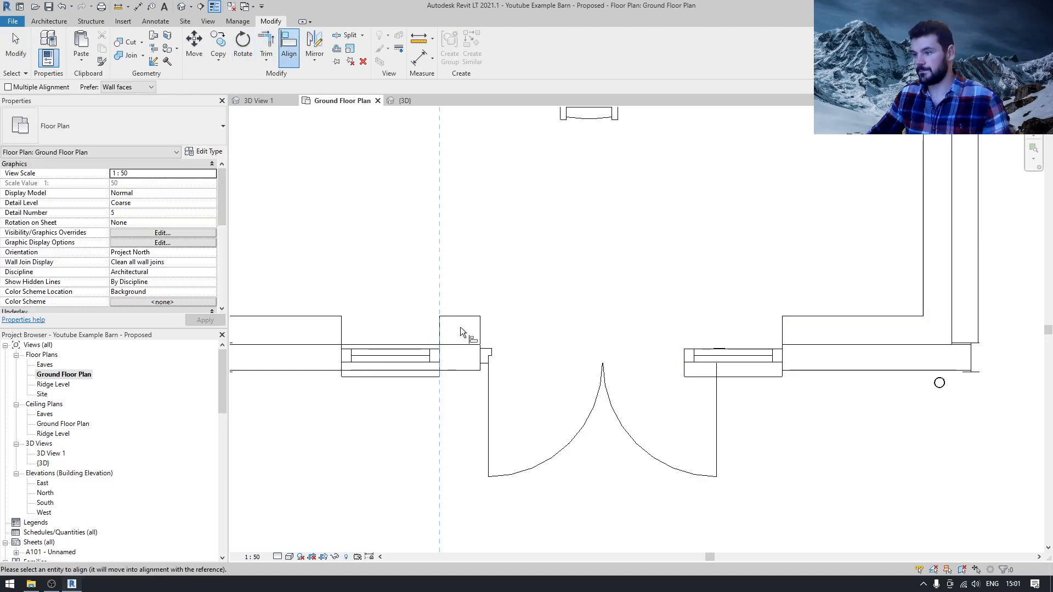
pyautogui.click(443, 373)
pyautogui.click(485, 362)
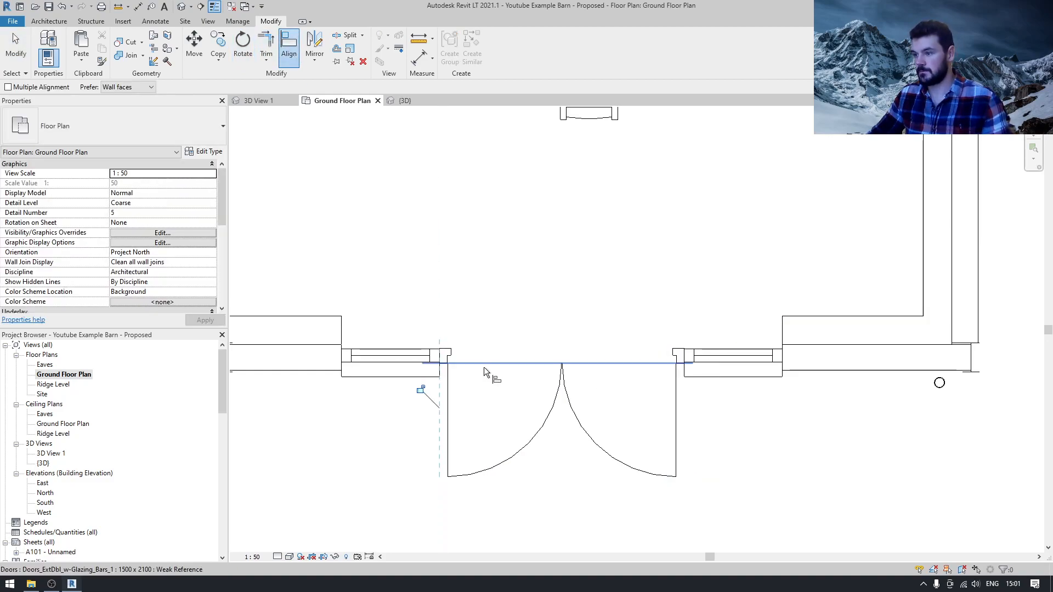
# Inspect the barn's gable end in 3D and check the available types for its flush single door
pyautogui.doubleClick(44, 464)
pyautogui.keyDown('shift'); pyautogui.moveTo(549, 329); pyautogui.dragTo(312, 356, button='middle'); pyautogui.keyUp('shift')
pyautogui.scroll(-4, 493, 338)
pyautogui.scroll(3, 462, 299)
pyautogui.keyDown('shift'); pyautogui.moveTo(462, 299); pyautogui.dragTo(640, 298, button='middle'); pyautogui.keyUp('shift')
pyautogui.scroll(-2, 602, 375)
pyautogui.click(631, 299)
pyautogui.click(121, 131)
pyautogui.scroll(3, 77, 242)
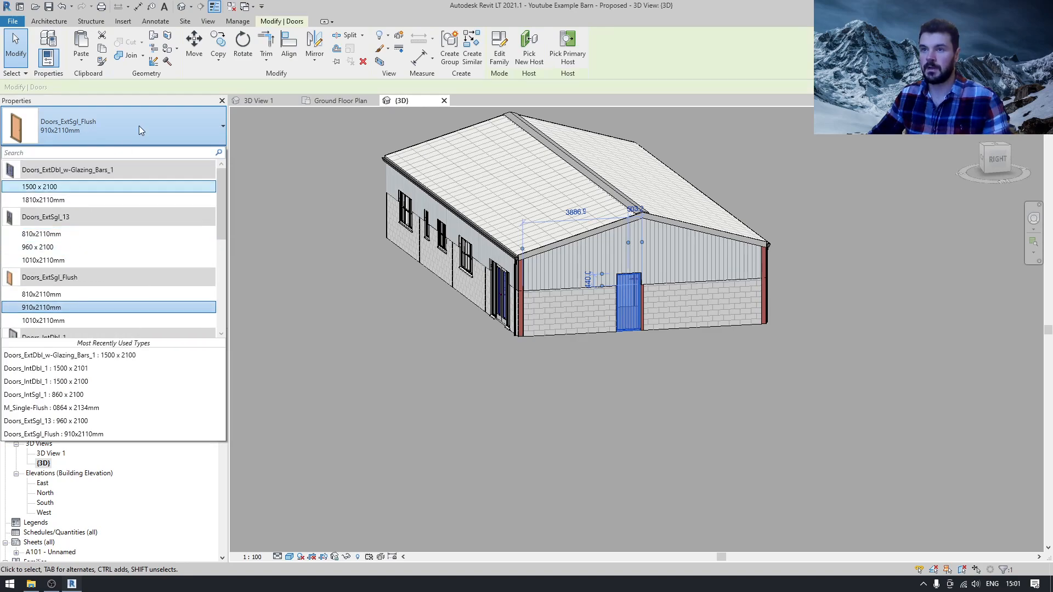
pyautogui.press('Escape')
pyautogui.press('Escape')
# Load the Doors_ExtSgl_1 family from the library's External Doors folder
pyautogui.click(123, 21)
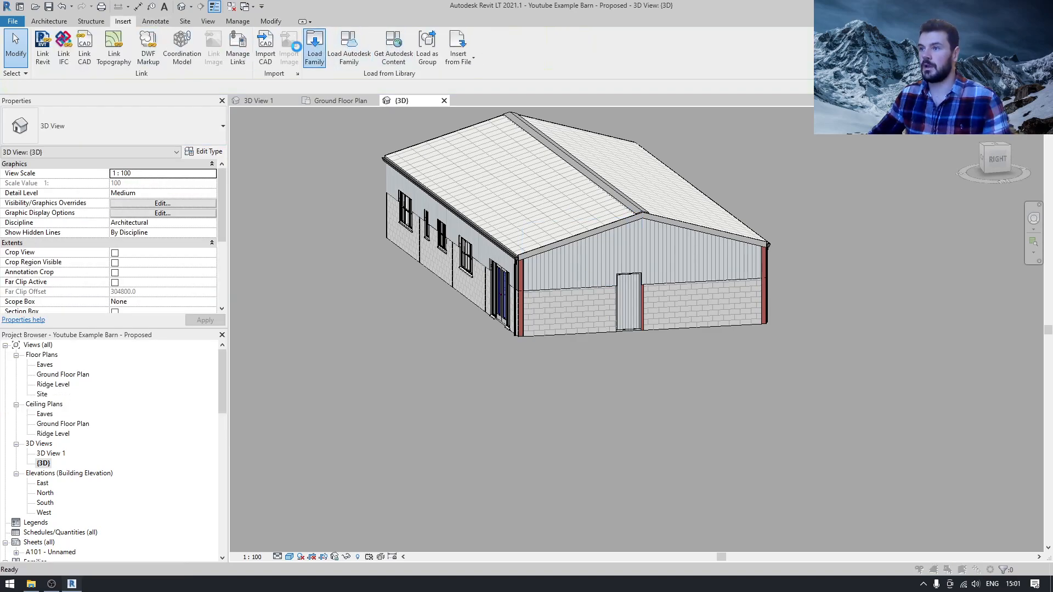
pyautogui.click(313, 44)
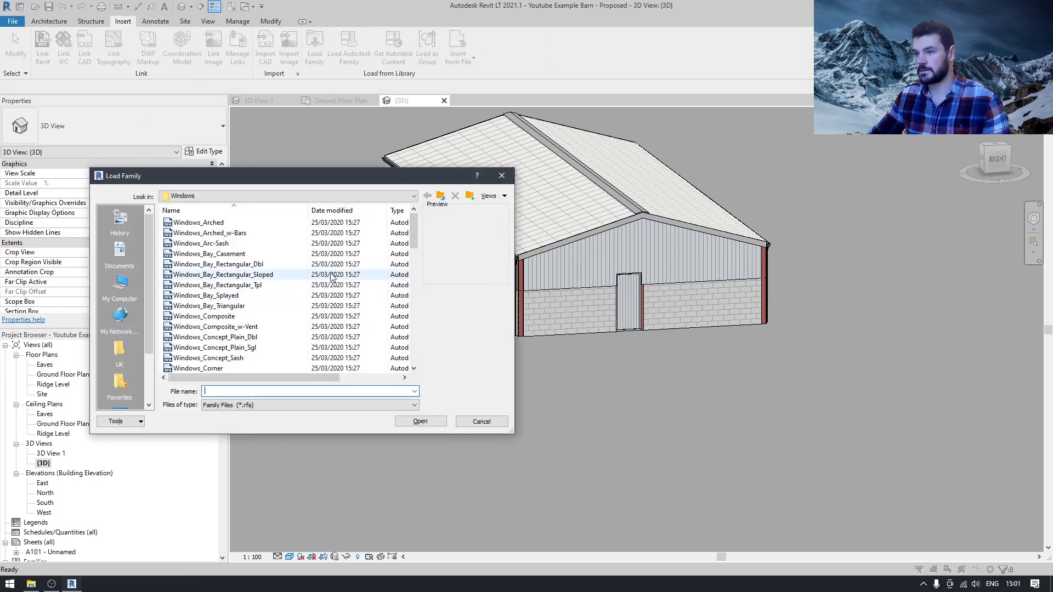
pyautogui.click(441, 196)
pyautogui.doubleClick(237, 275)
pyautogui.doubleClick(208, 232)
pyautogui.scroll(-3, 238, 328)
pyautogui.scroll(2, 239, 328)
pyautogui.click(220, 295)
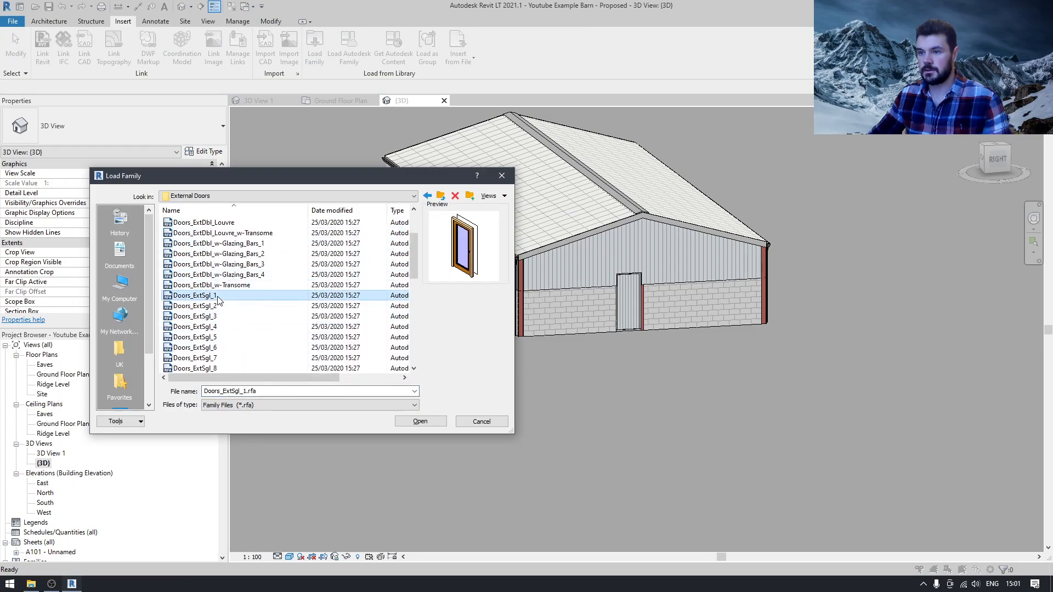
pyautogui.click(436, 421)
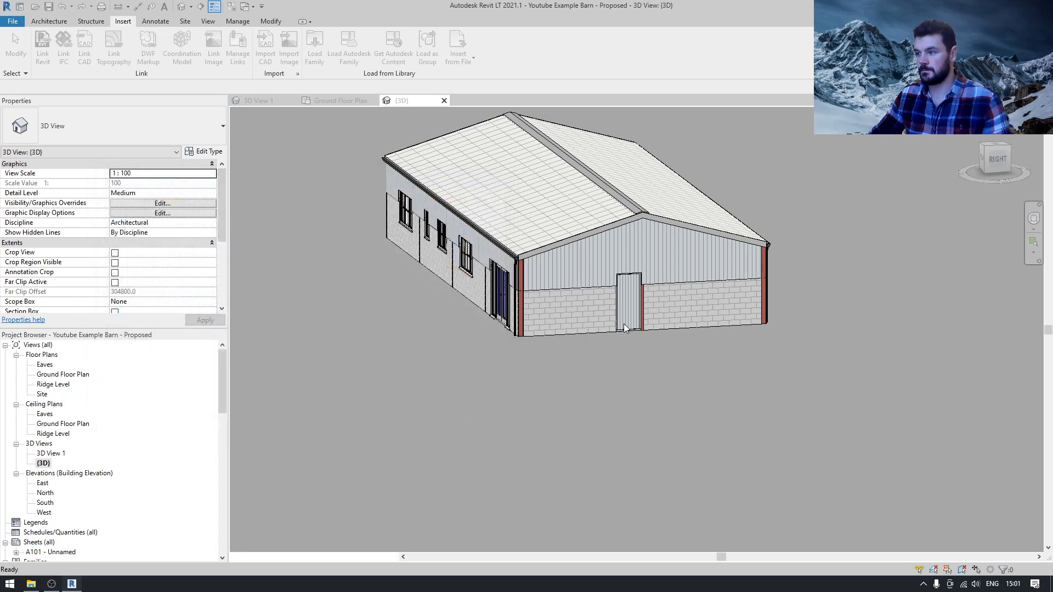
# Change the gable end's flush door to the glazed Doors_ExtSgl_1 type, size 910x2110mm
pyautogui.click(628, 302)
pyautogui.click(113, 129)
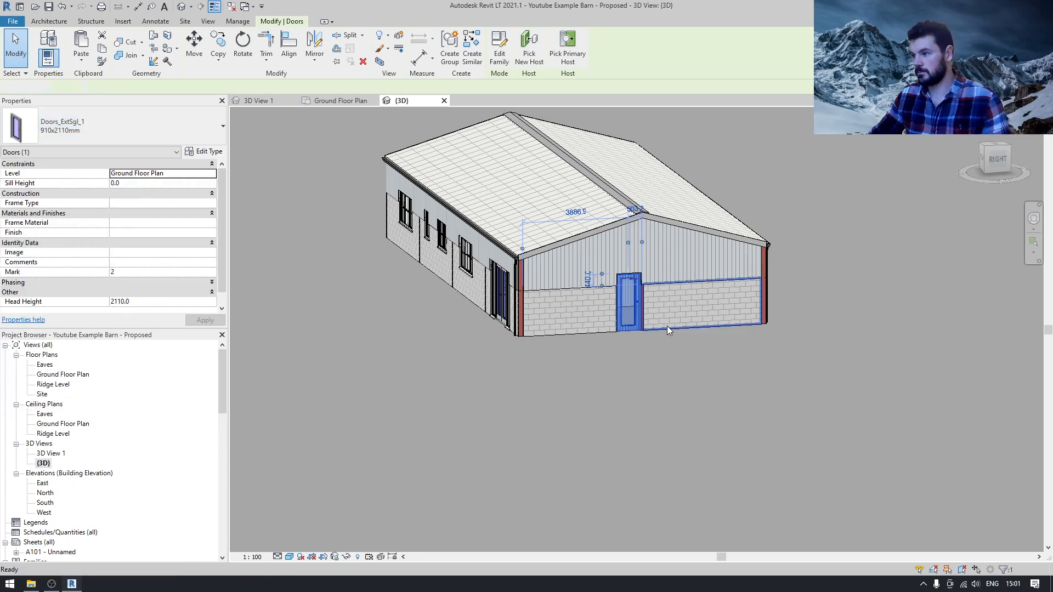
pyautogui.press('Escape')
pyautogui.scroll(3, 667, 325)
pyautogui.keyDown('shift'); pyautogui.moveTo(367, 385); pyautogui.dragTo(469, 374, button='middle'); pyautogui.keyUp('shift')
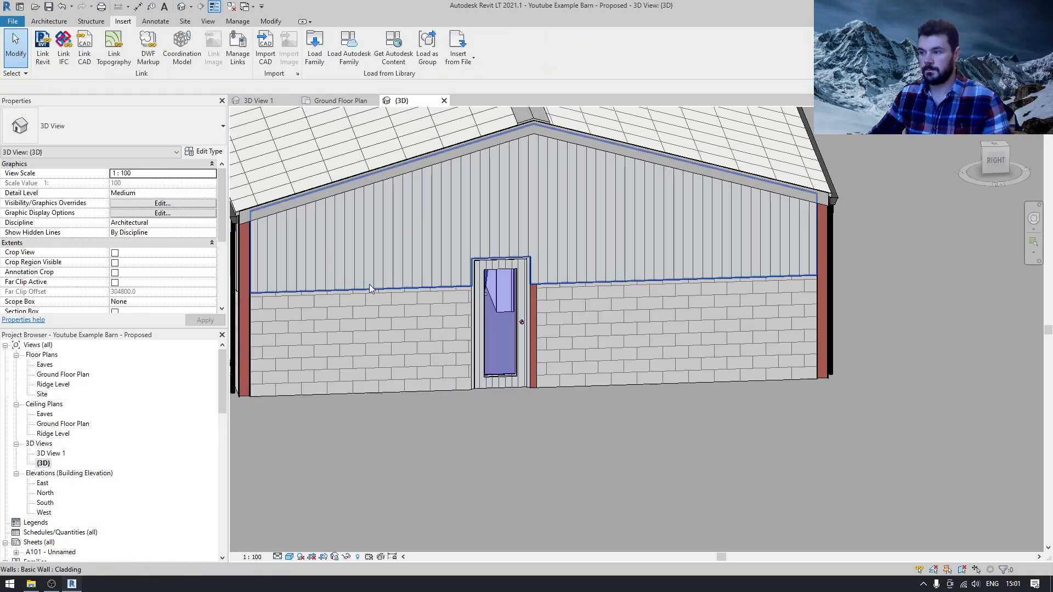
# Copy the bedroom's 1200 x 1050 window into the gable wall beside the kitchen counter, 2200 mm from the rear corner
pyautogui.doubleClick(62, 375)
pyautogui.scroll(-3, 608, 506)
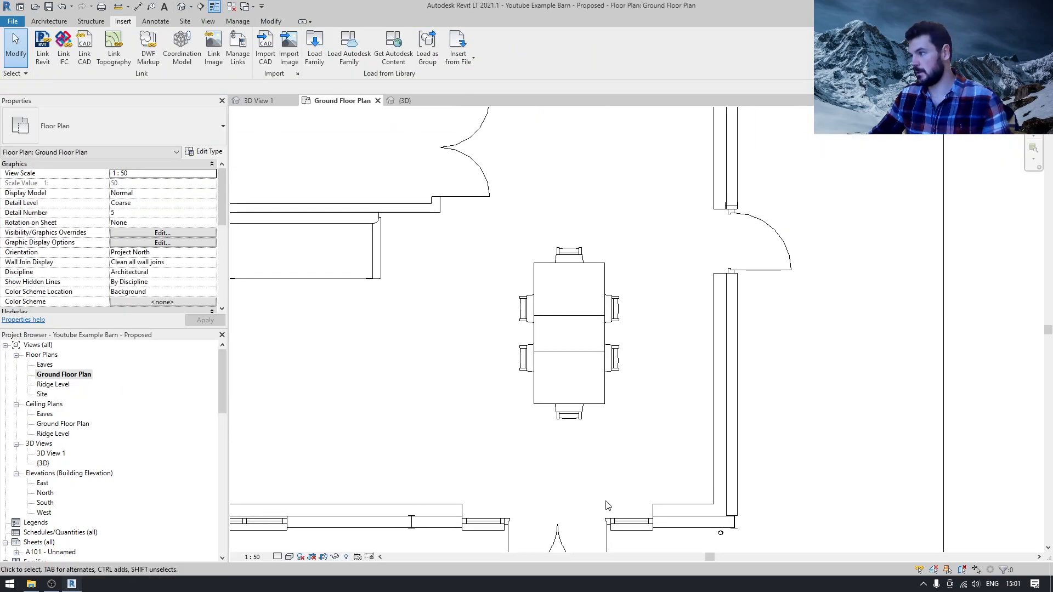
pyautogui.click(751, 241)
pyautogui.press('Escape')
pyautogui.scroll(-4, 689, 273)
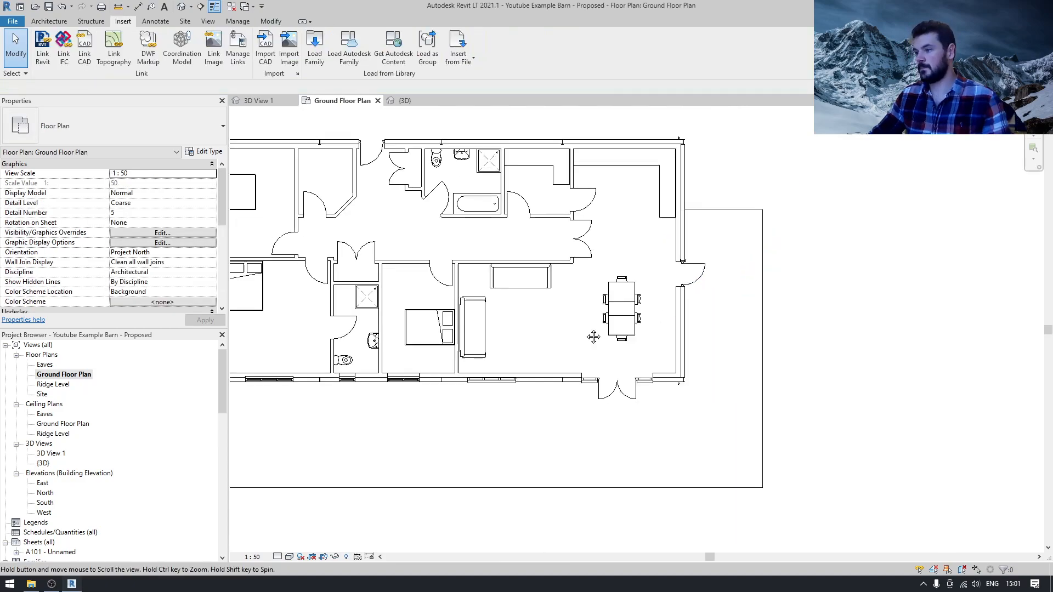
pyautogui.click(363, 416)
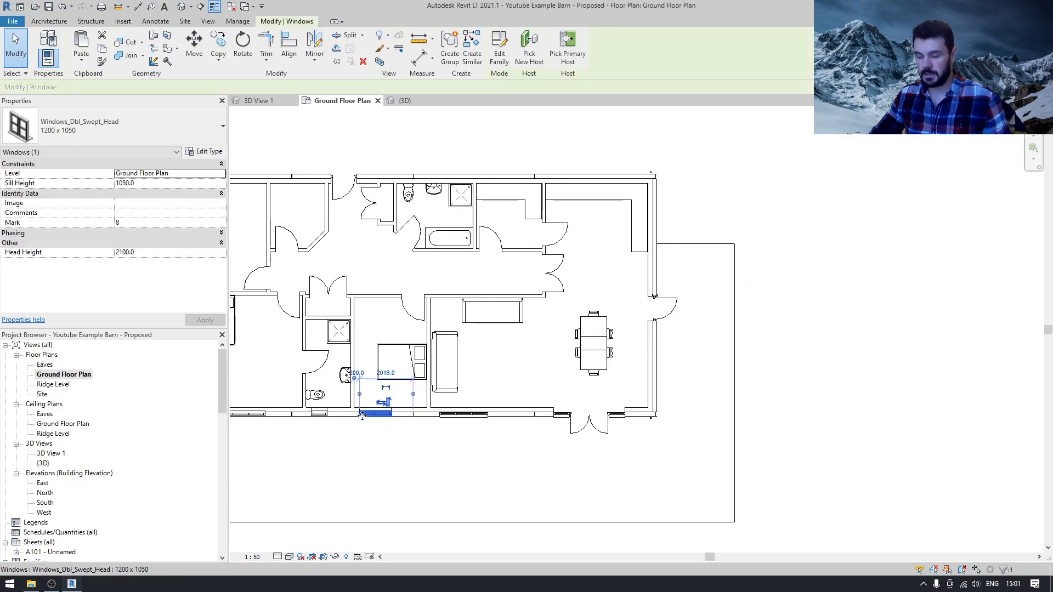
pyautogui.hotkey('ctrl', 'c')
pyautogui.hotkey('ctrl', 'v')
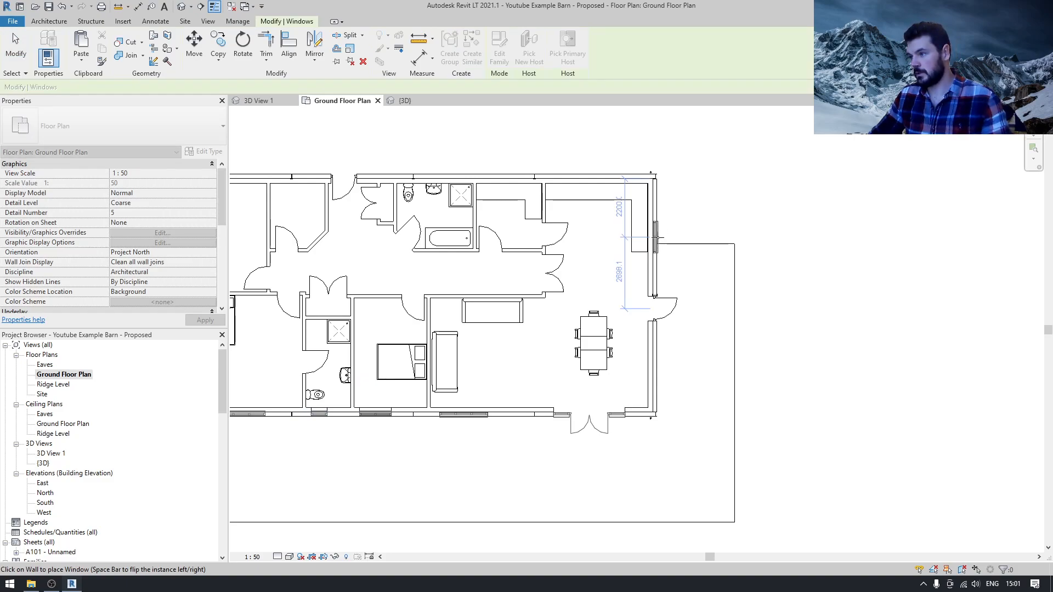
pyautogui.click(651, 241)
pyautogui.press('Escape')
# Extend the kitchen corner counter's leg along the gable wall past the new window
pyautogui.scroll(3, 689, 227)
pyautogui.click(593, 274)
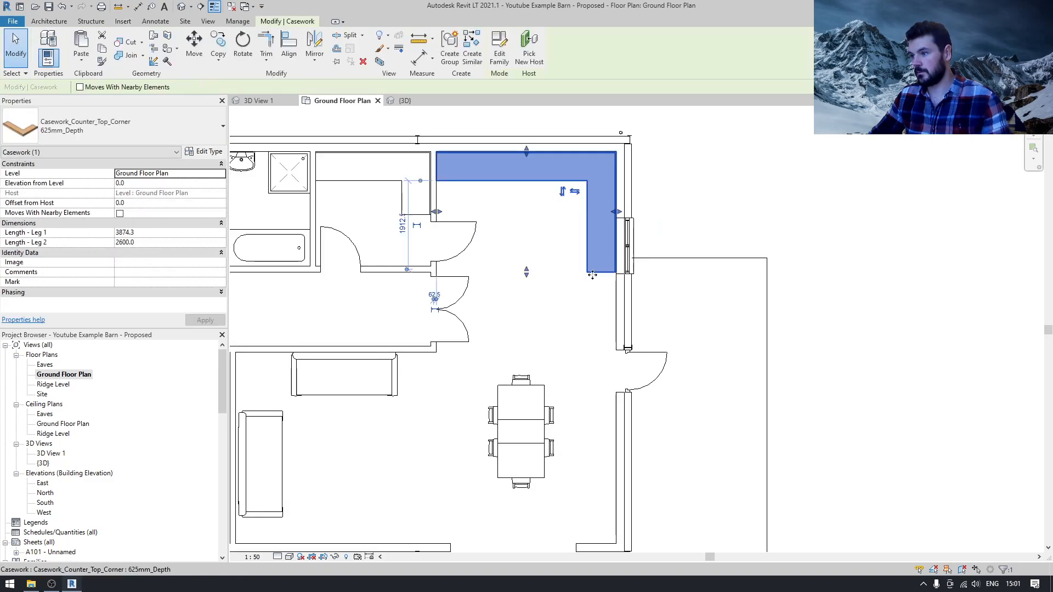
pyautogui.moveTo(530, 276); pyautogui.dragTo(535, 296)
# Paste another 1200 x 1050 window into the rear external wall behind the kitchen counter, about 2285 mm from the corner
pyautogui.click(629, 252)
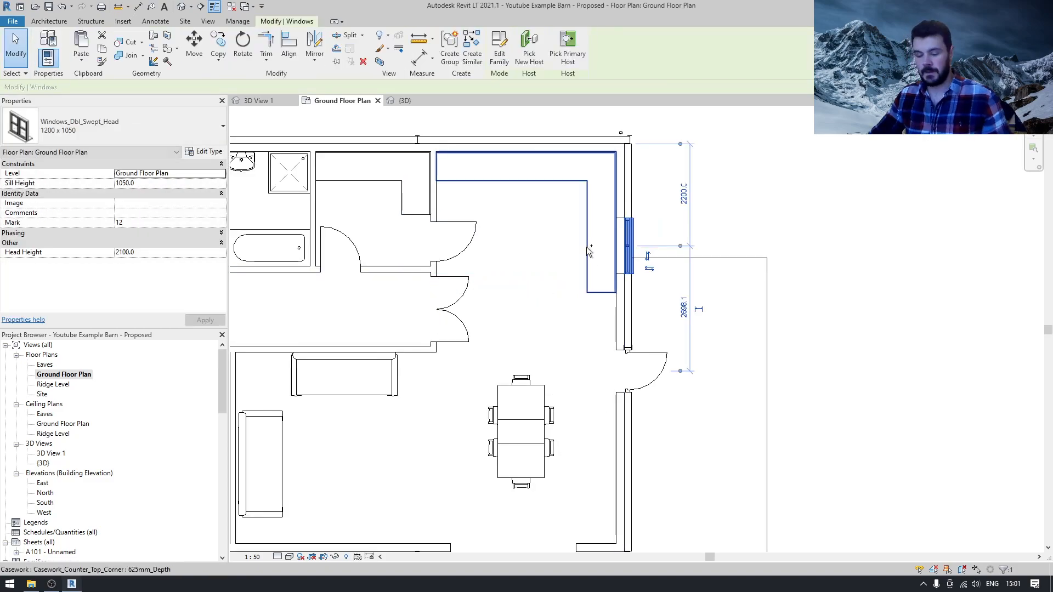
pyautogui.hotkey('ctrl', 'v')
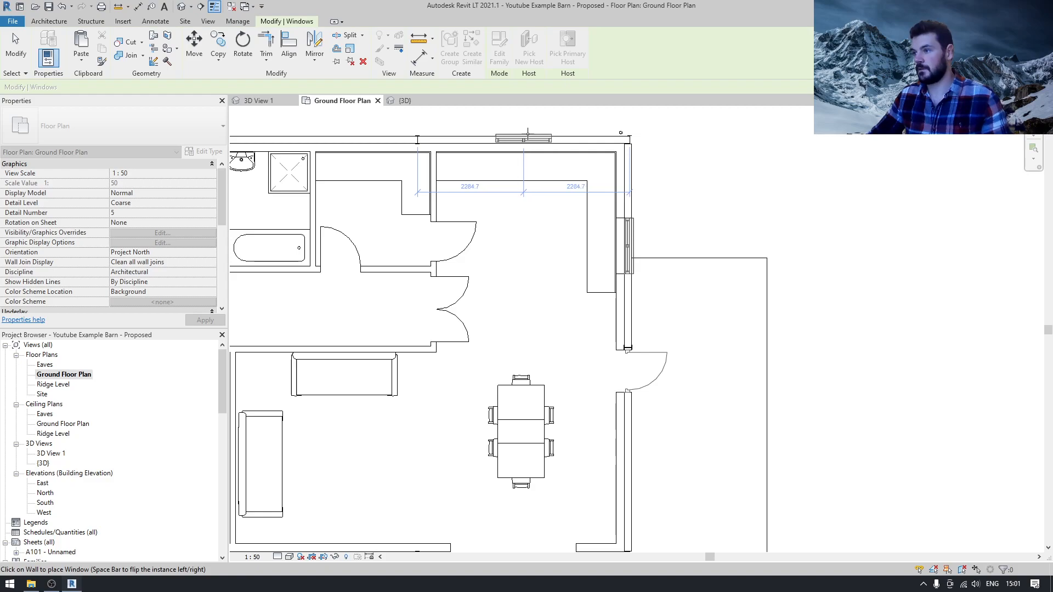
pyautogui.click(528, 134)
pyautogui.scroll(-2, 498, 214)
pyautogui.press('Escape')
# Align the centre of the kitchen's rear window with the centreline of the double door in the opposite wall
pyautogui.click(271, 21)
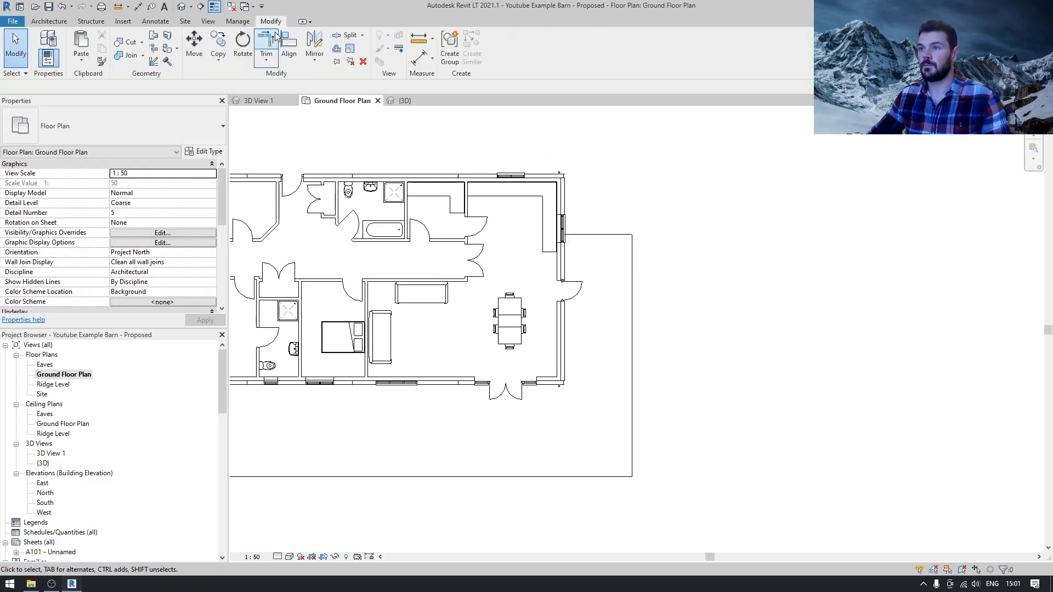
pyautogui.click(290, 46)
pyautogui.scroll(3, 483, 368)
pyautogui.scroll(-1, 512, 227)
pyautogui.moveTo(511, 226); pyautogui.dragTo(510, 382, button='middle')
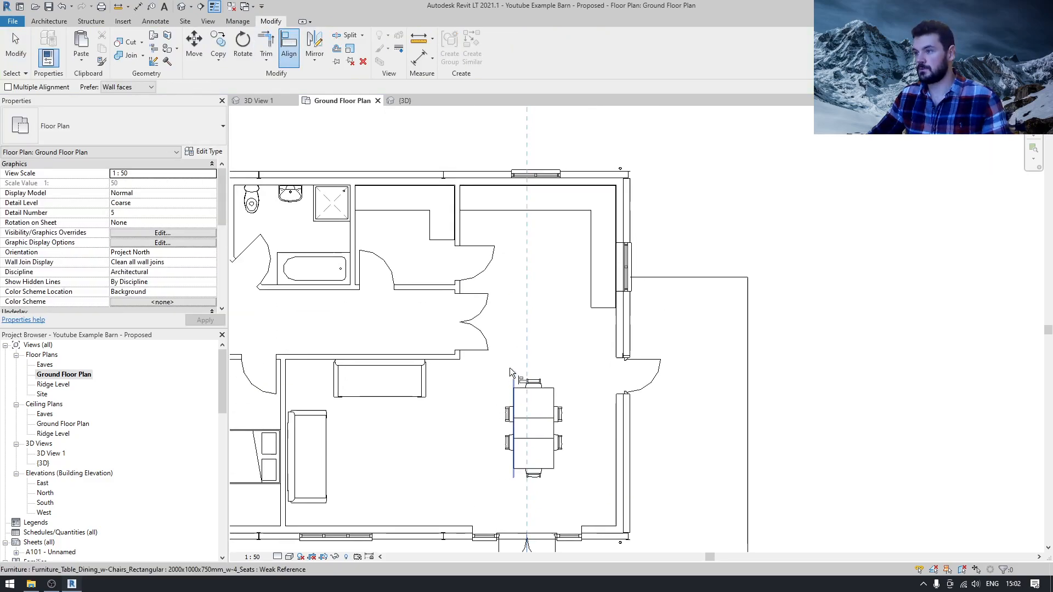
pyautogui.scroll(-2, 478, 211)
pyautogui.press('Escape')
pyautogui.click(501, 193)
pyautogui.scroll(3, 483, 197)
pyautogui.scroll(-2, 549, 198)
pyautogui.press('Escape')
# Create a matching 1200 x 1050 window in the rear external wall behind the utility room counter, using the kitchen's rear window as the source
pyautogui.click(567, 192)
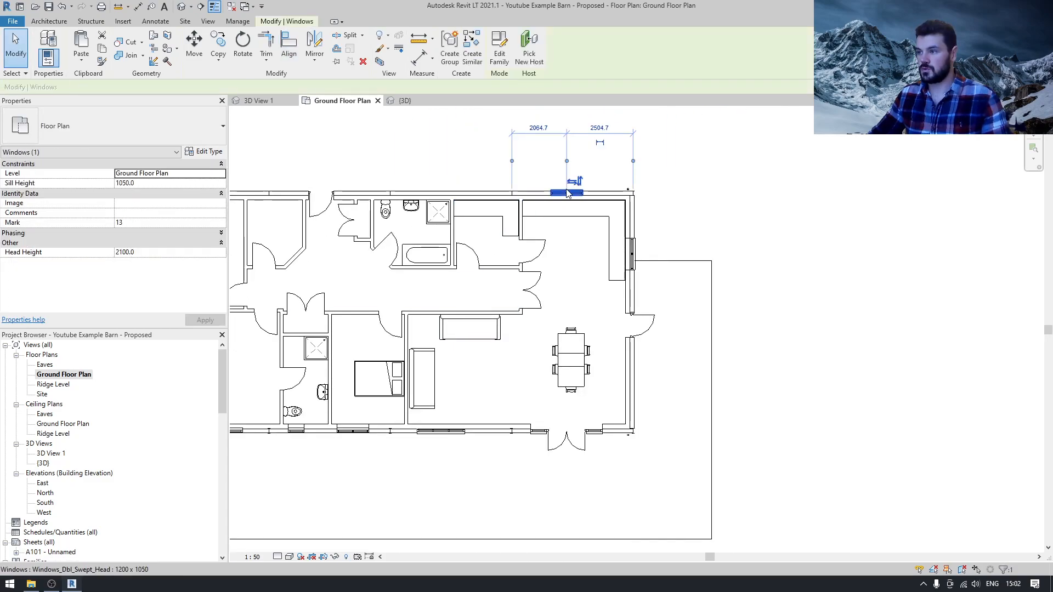
pyautogui.moveTo(573, 181); pyautogui.dragTo(626, 181, button='middle')
pyautogui.press('c')
pyautogui.press('s')
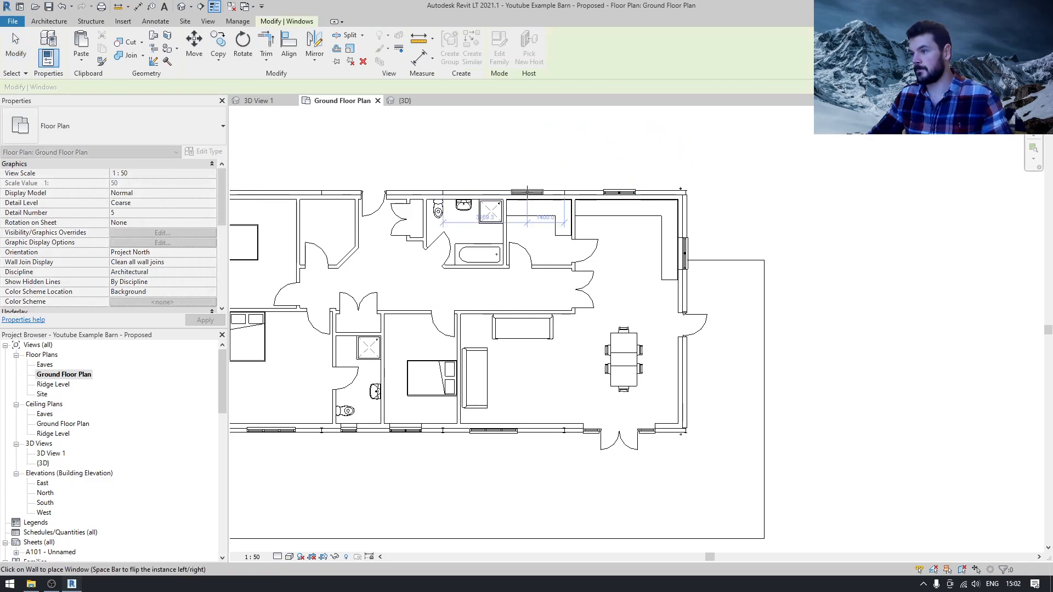
pyautogui.click(536, 191)
pyautogui.press('Escape')
pyautogui.press('Escape')
# Place another 1200 x 1050 window in the rear external wall of the rear corner bedroom
pyautogui.moveTo(489, 238); pyautogui.dragTo(591, 238, button='middle')
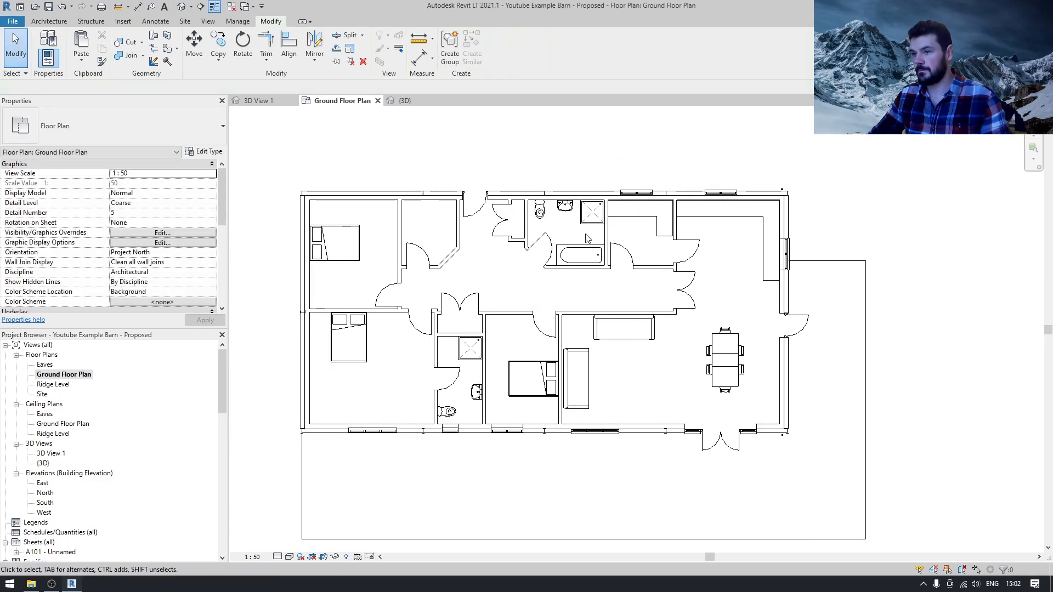
pyautogui.scroll(2, 352, 192)
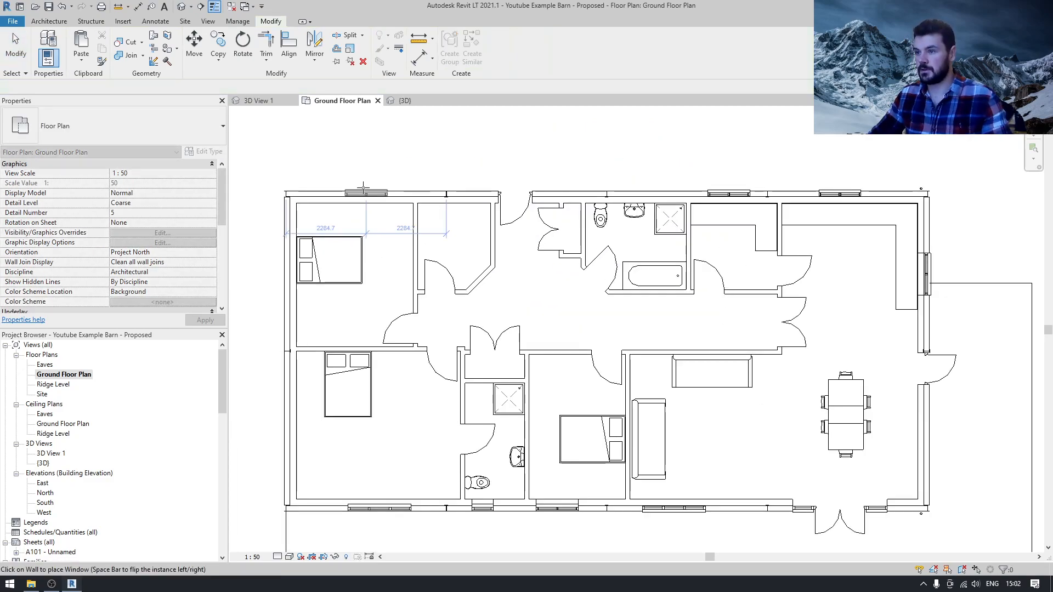
pyautogui.click(352, 193)
pyautogui.press('Escape')
pyautogui.press('Escape')
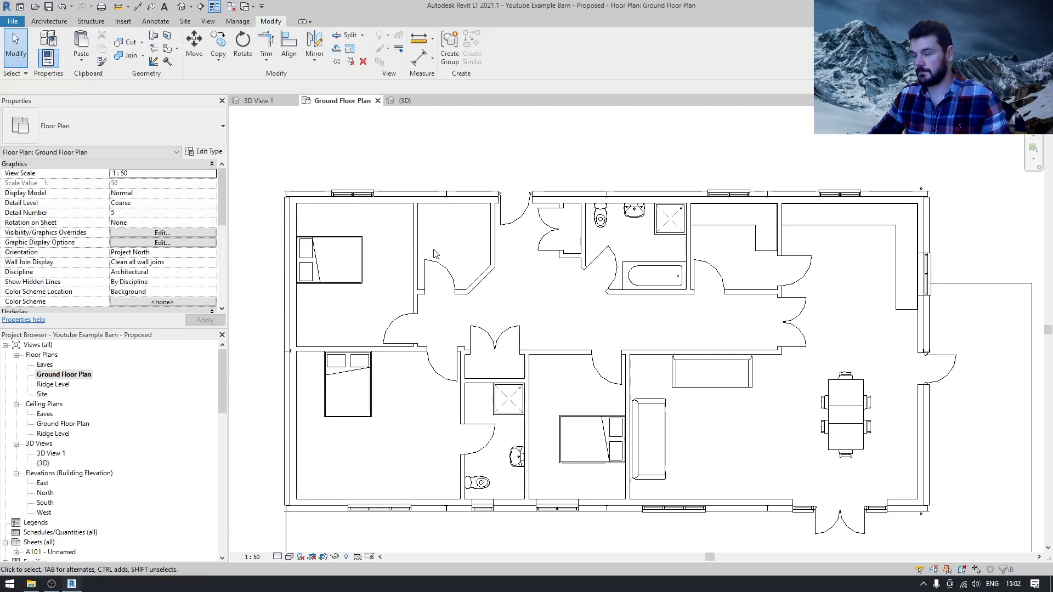
pyautogui.click(374, 192)
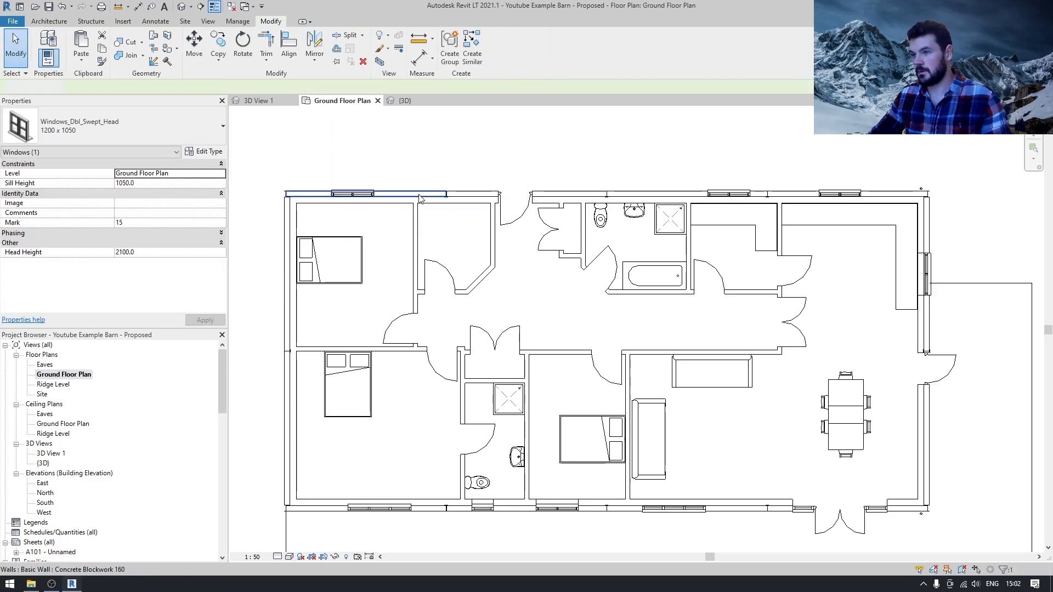
pyautogui.press('Escape')
# Copy the en-suite's 630x910mm window into the rear external wall behind the bathroom basin, 800 mm from the adjacent column
pyautogui.scroll(1, 462, 205)
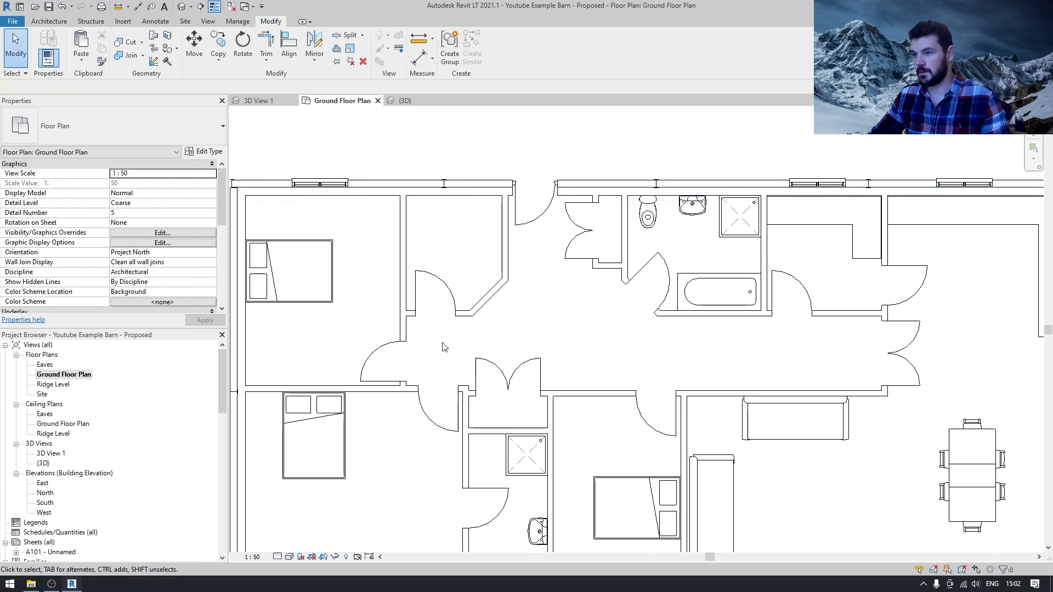
pyautogui.scroll(1, 413, 352)
pyautogui.scroll(-2, 342, 327)
pyautogui.scroll(-1, 338, 319)
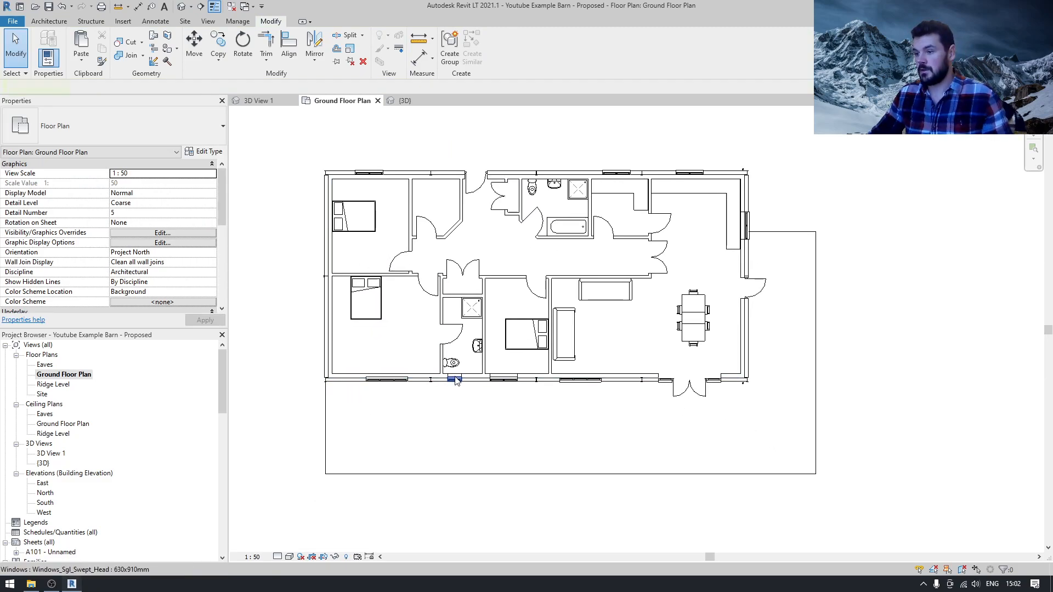
pyautogui.click(457, 380)
pyautogui.hotkey('ctrl', 'c')
pyautogui.hotkey('ctrl', 'v')
pyautogui.scroll(5, 543, 168)
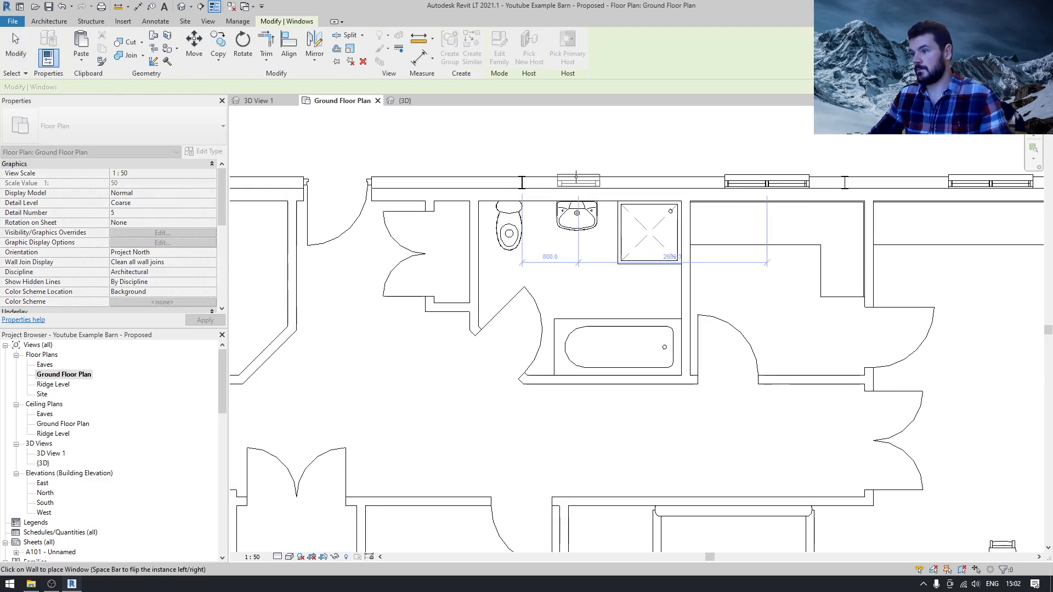
pyautogui.click(579, 181)
# Paste another 630x910mm window into the rear external wall of the small room beside the entrance door
pyautogui.scroll(-2, 578, 181)
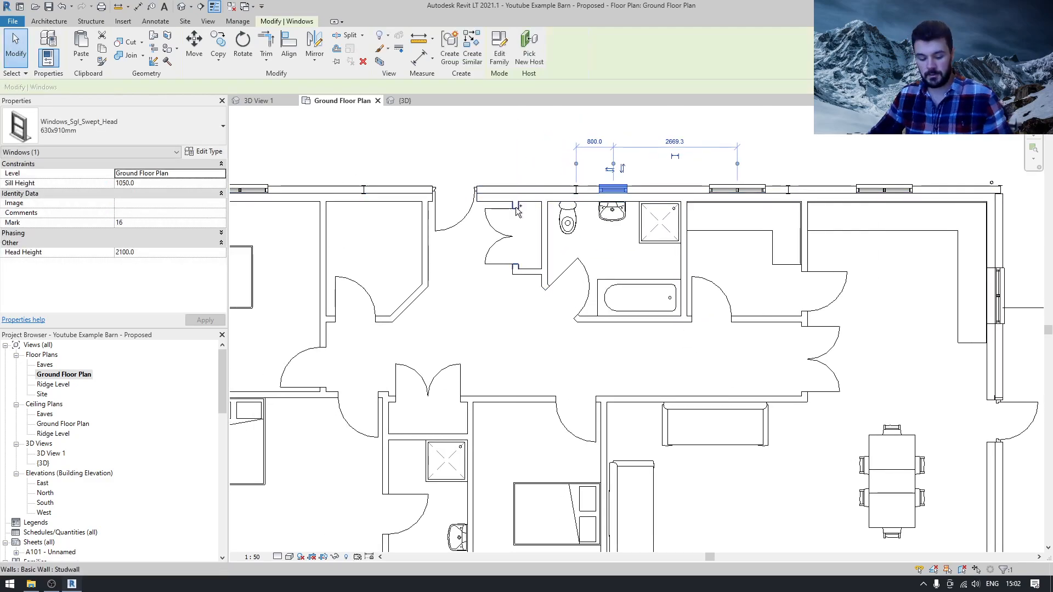
pyautogui.hotkey('ctrl', 'v')
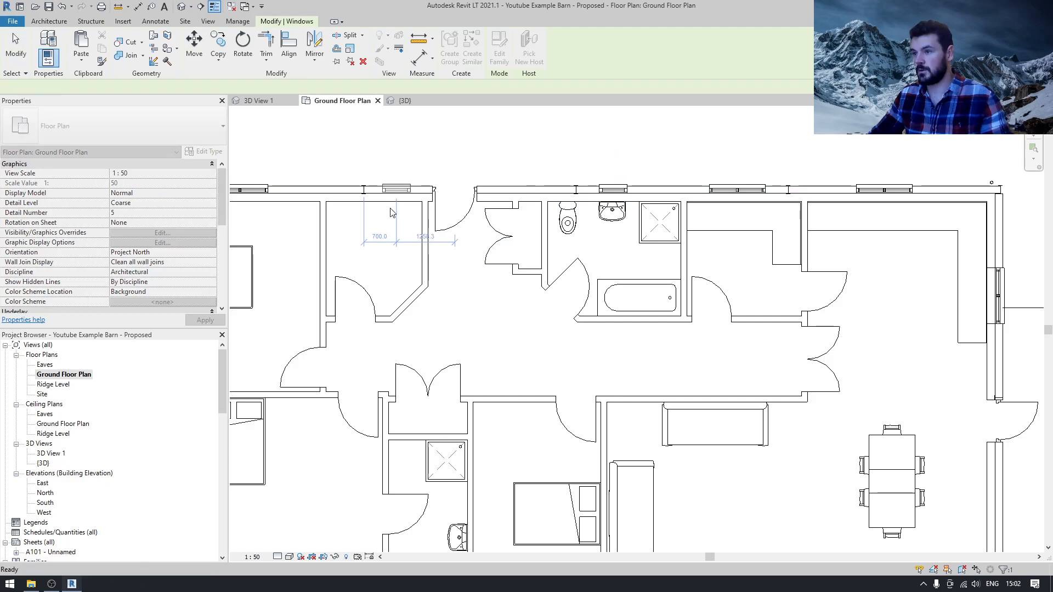
pyautogui.click(391, 200)
pyautogui.press('Escape')
# In the 3D view, join the rear cladding to the blockwork walls of the kitchen bay and the neighbouring utility and bathroom bay
pyautogui.scroll(-1, 543, 277)
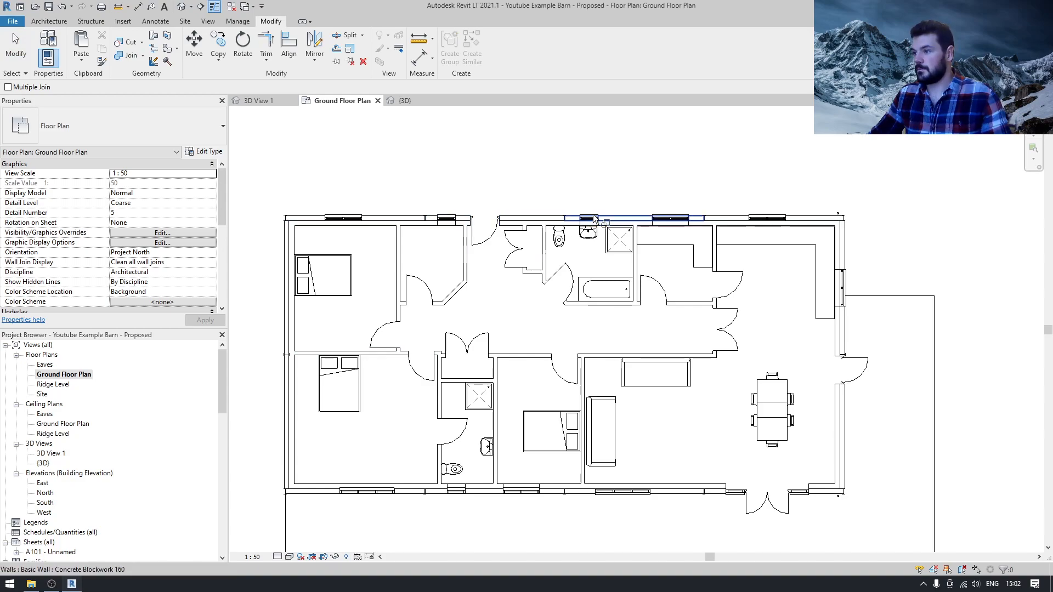
pyautogui.doubleClick(44, 464)
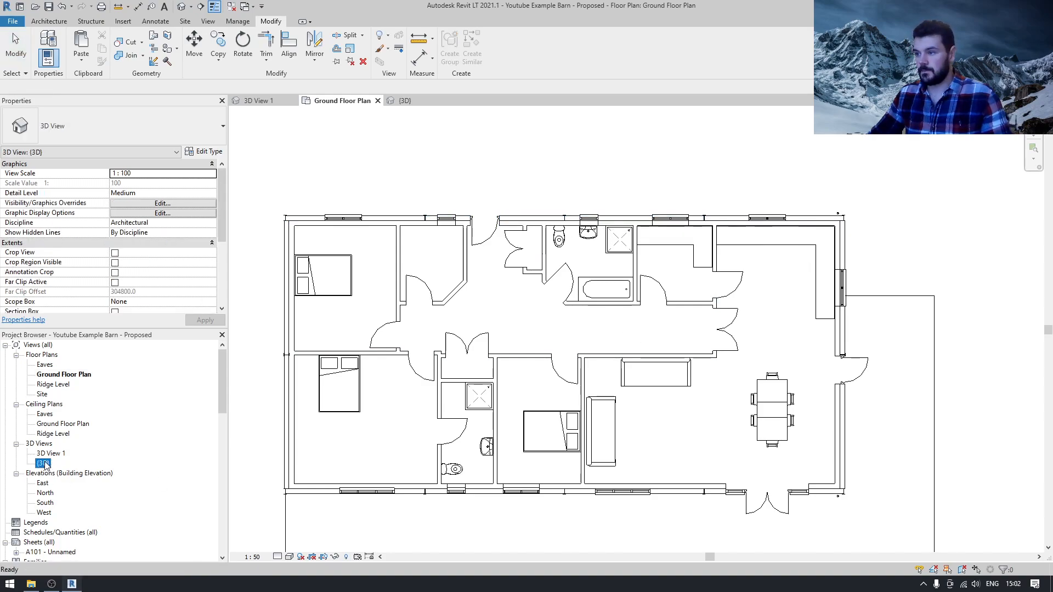
pyautogui.keyDown('shift'); pyautogui.moveTo(413, 336); pyautogui.dragTo(384, 307, button='middle'); pyautogui.keyUp('shift')
pyautogui.scroll(5, 377, 283)
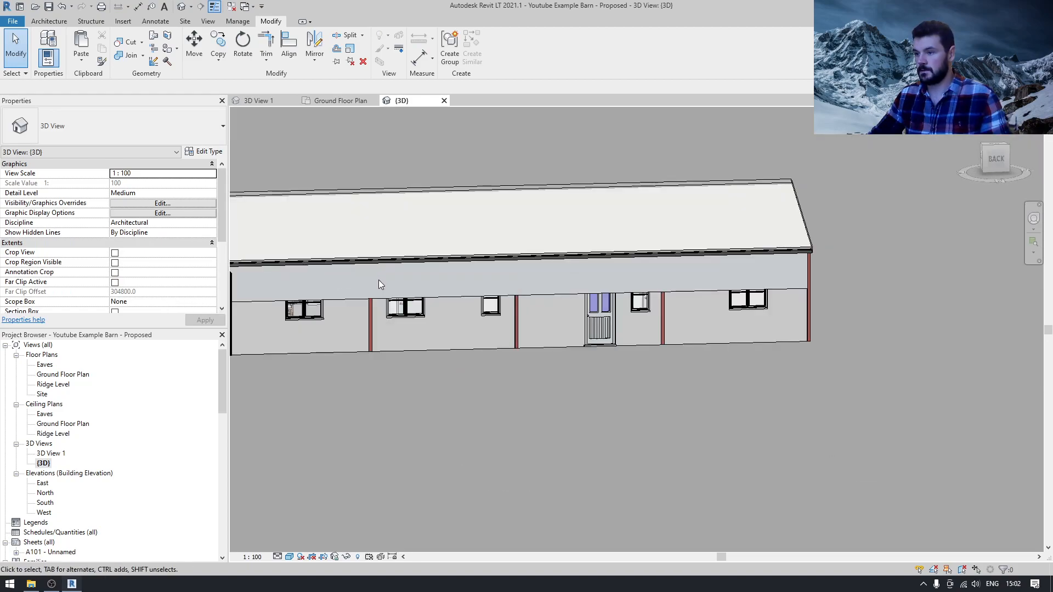
pyautogui.click(126, 55)
pyautogui.click(342, 296)
pyautogui.click(341, 349)
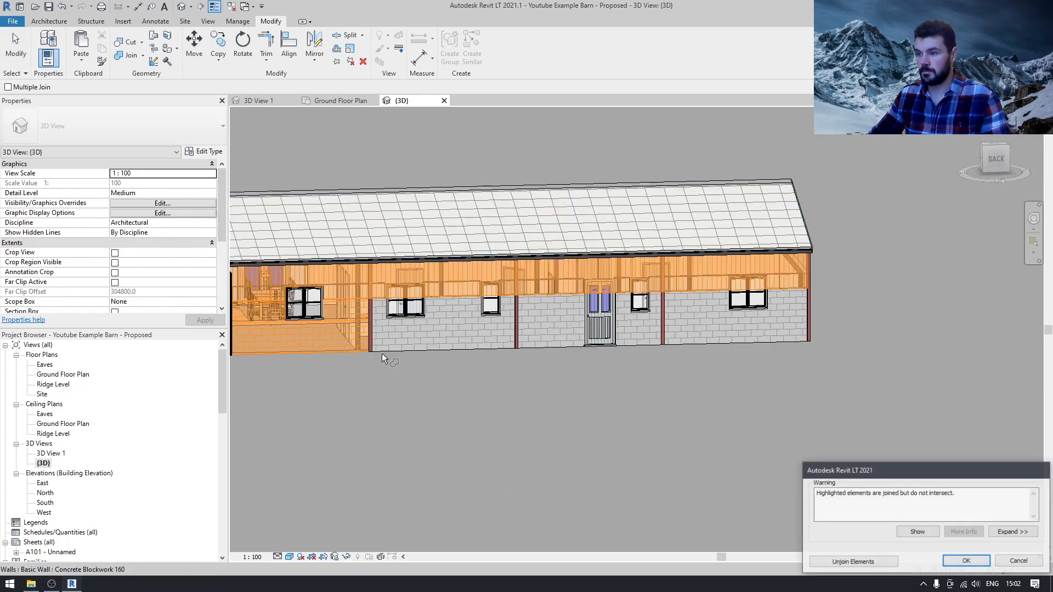
pyautogui.click(453, 315)
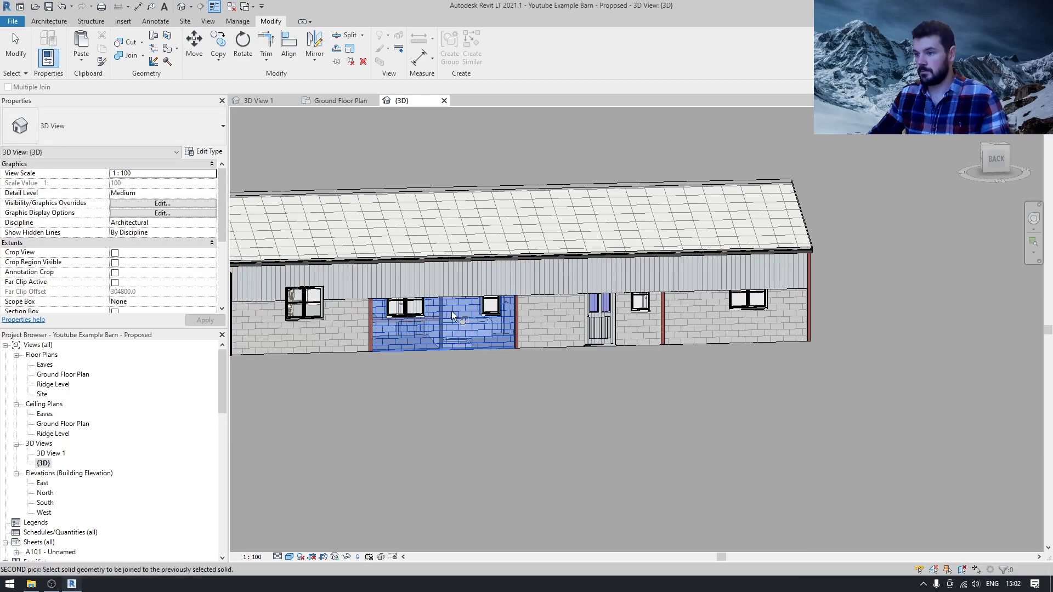
pyautogui.click(452, 294)
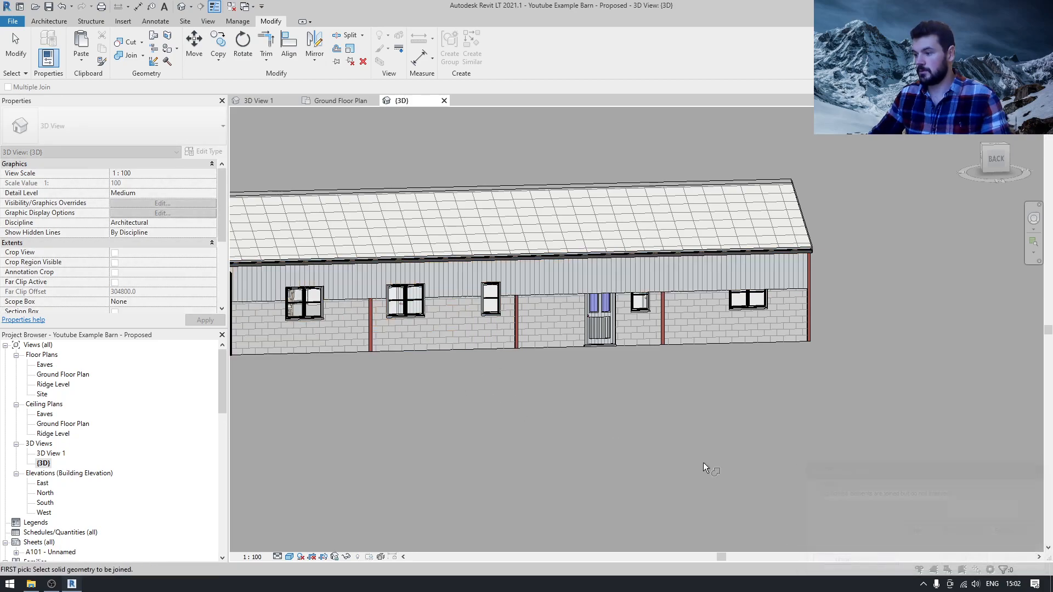
# Join the rear cladding to the blockwork walls of the entrance door bay and the corner bedroom bay
pyautogui.click(566, 344)
pyautogui.click(578, 295)
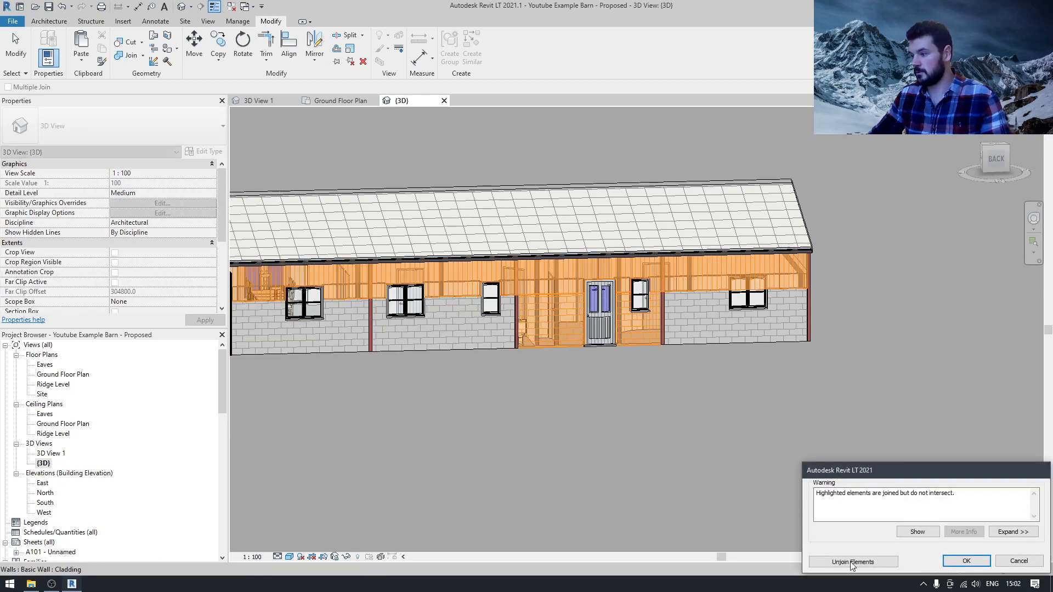
pyautogui.click(698, 306)
pyautogui.click(707, 287)
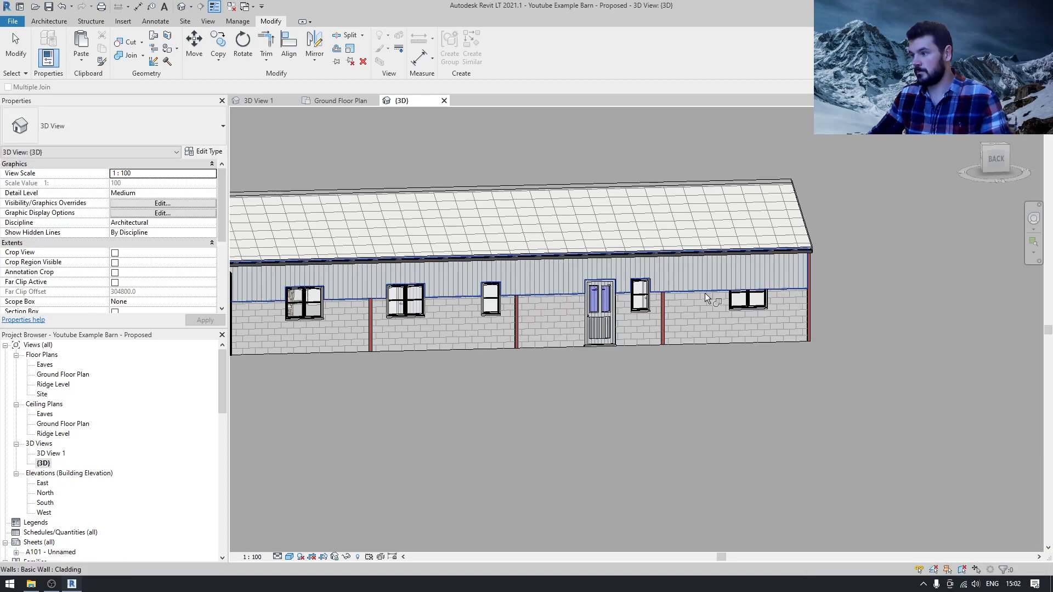
pyautogui.click(875, 561)
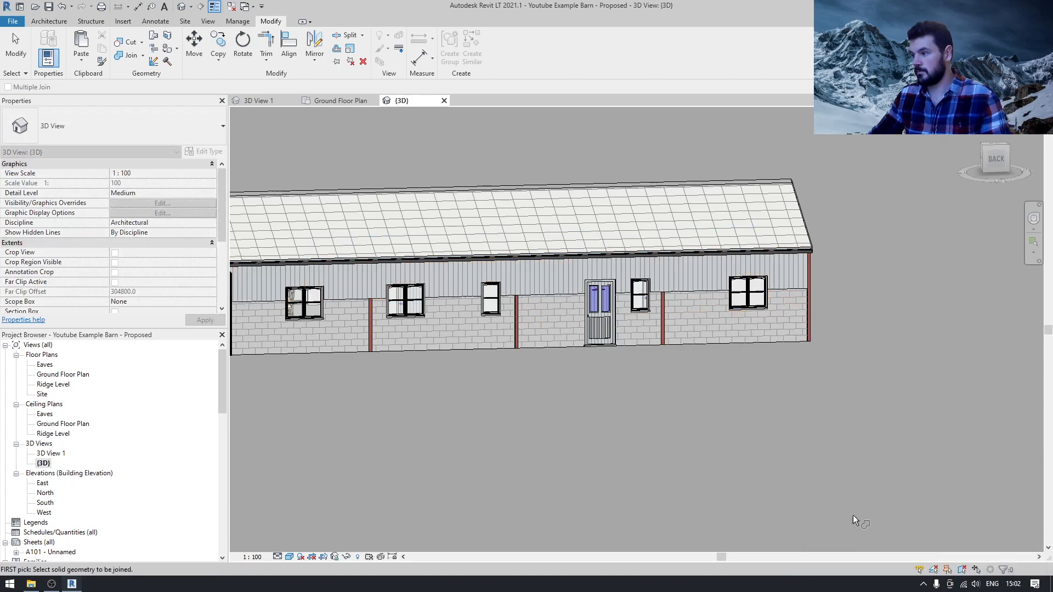
pyautogui.press('Escape')
pyautogui.keyDown('shift'); pyautogui.moveTo(768, 400); pyautogui.dragTo(823, 364, button='middle'); pyautogui.keyUp('shift')
pyautogui.scroll(-1, 746, 339)
pyautogui.keyDown('shift'); pyautogui.moveTo(831, 408); pyautogui.dragTo(409, 242, button='middle'); pyautogui.keyUp('shift')
pyautogui.press('m')
pyautogui.press('a')
pyautogui.press('t')
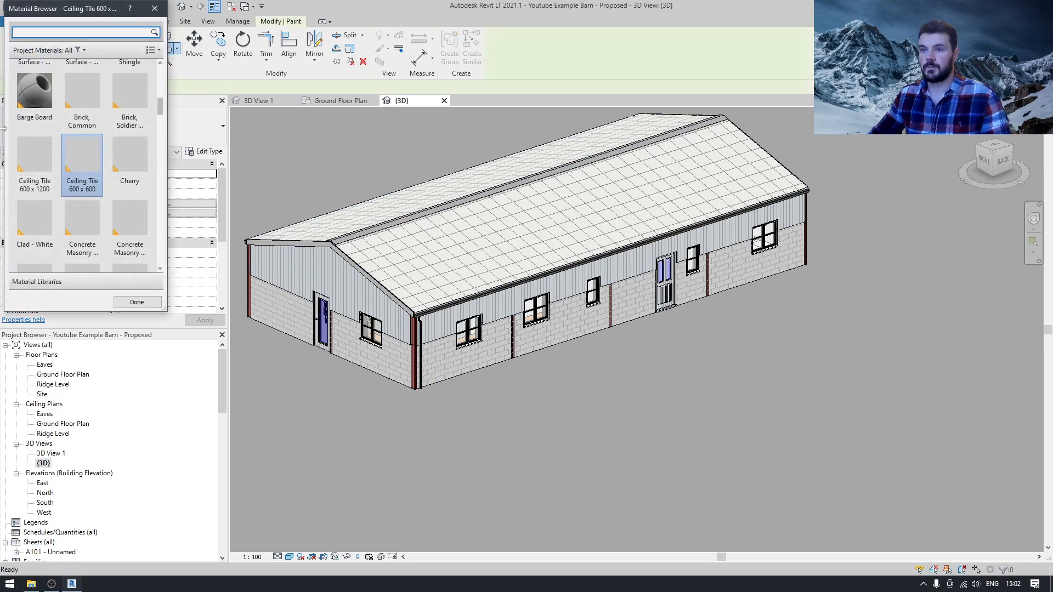
pyautogui.click(141, 301)
# Examine the ground floor plan's room layout and the window openings in the living room's external wall
pyautogui.doubleClick(68, 373)
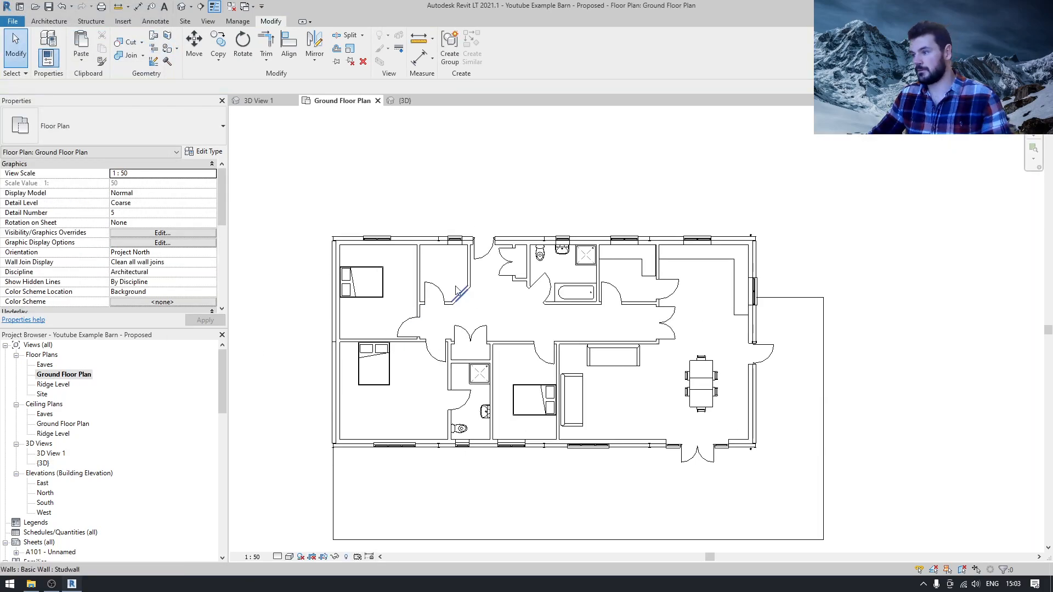
pyautogui.scroll(2, 701, 327)
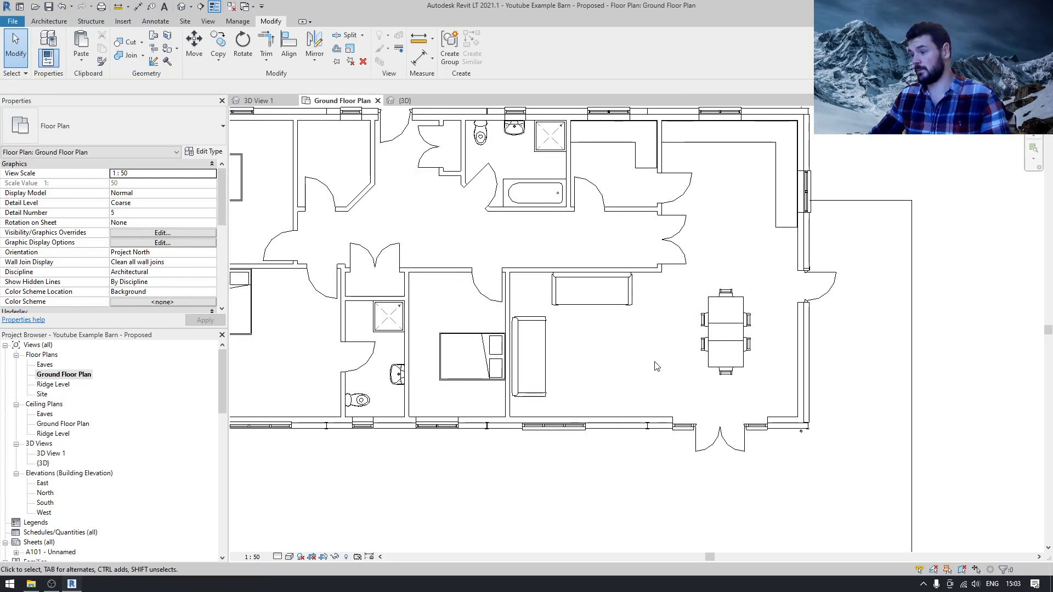
pyautogui.scroll(2, 558, 436)
pyautogui.click(519, 436)
pyautogui.press('Escape')
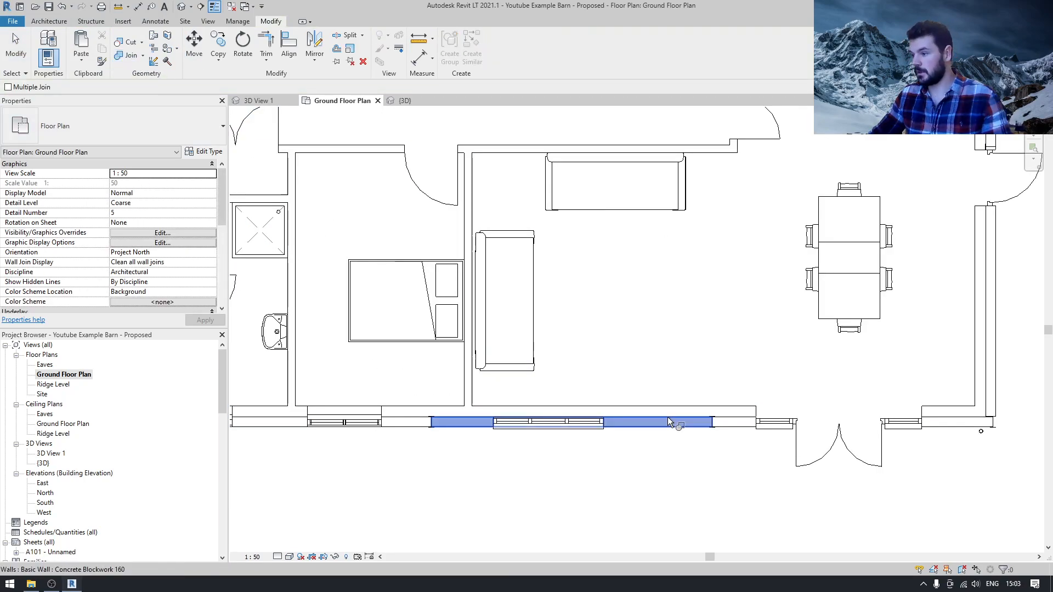
pyautogui.scroll(-5, 640, 434)
pyautogui.moveTo(553, 321); pyautogui.dragTo(562, 330, button='middle')
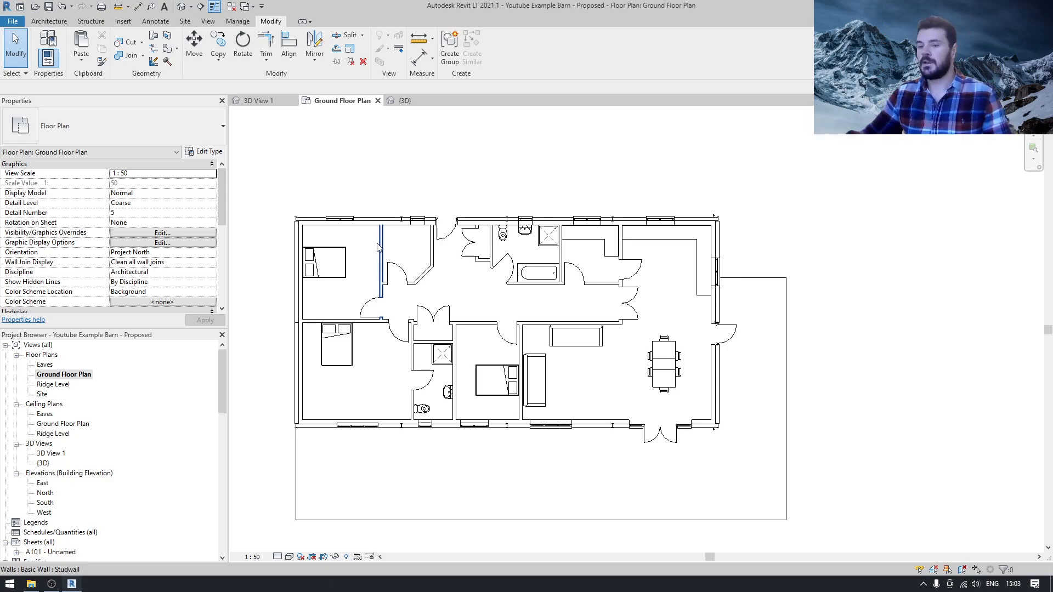
# Examine the rear elevation's windows and cladding up close in the 3D view
pyautogui.doubleClick(47, 464)
pyautogui.scroll(6, 434, 308)
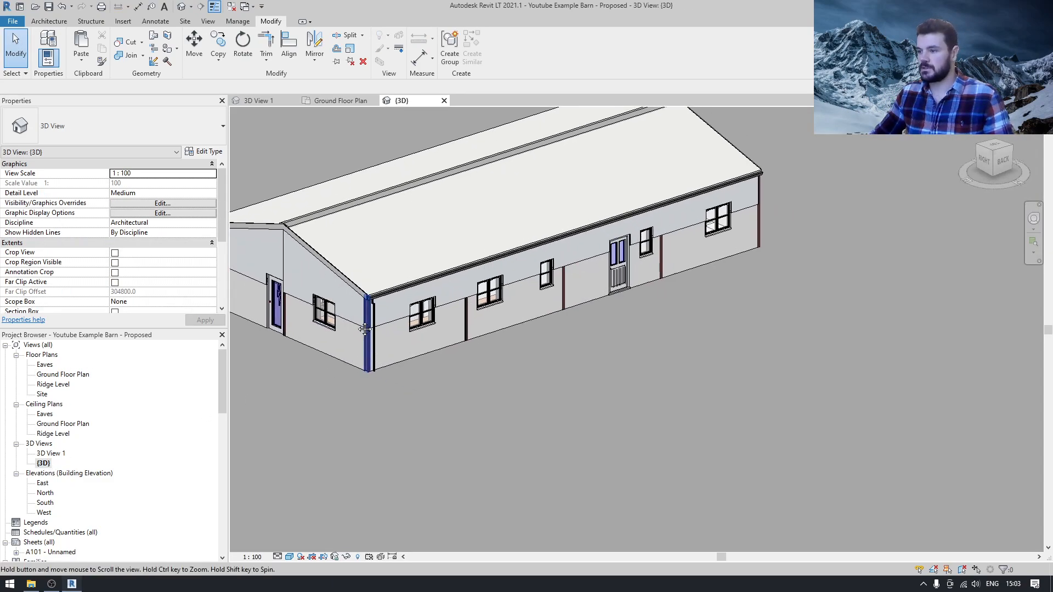
pyautogui.click(433, 303)
pyautogui.scroll(2, 432, 303)
pyautogui.keyDown('shift'); pyautogui.moveTo(431, 304); pyautogui.dragTo(384, 245, button='middle'); pyautogui.keyUp('shift')
pyautogui.press('Escape')
pyautogui.scroll(-4, 505, 249)
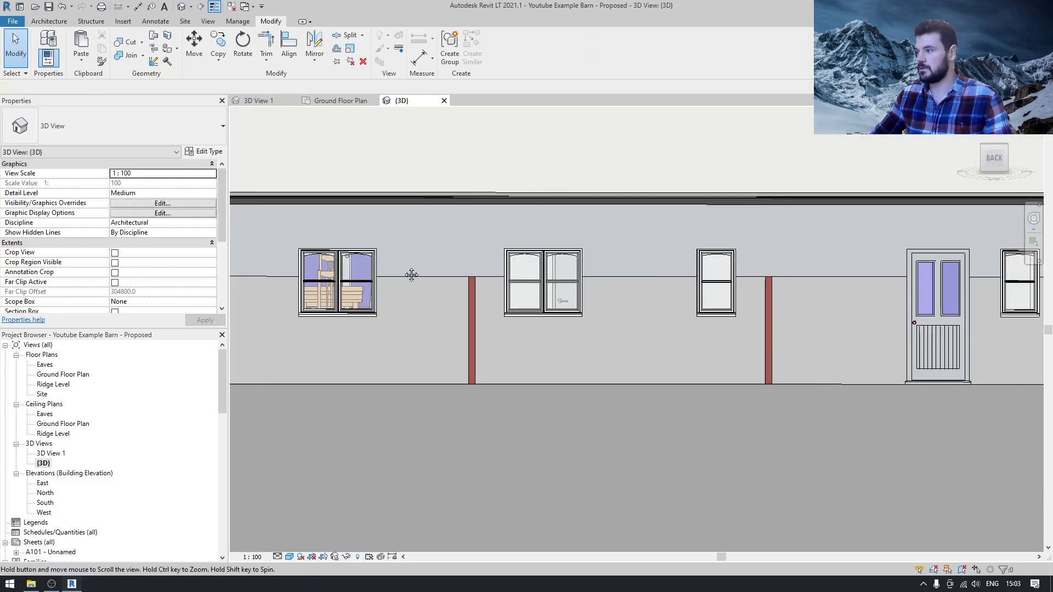
pyautogui.scroll(1, 564, 282)
pyautogui.click(433, 225)
pyautogui.press('Escape')
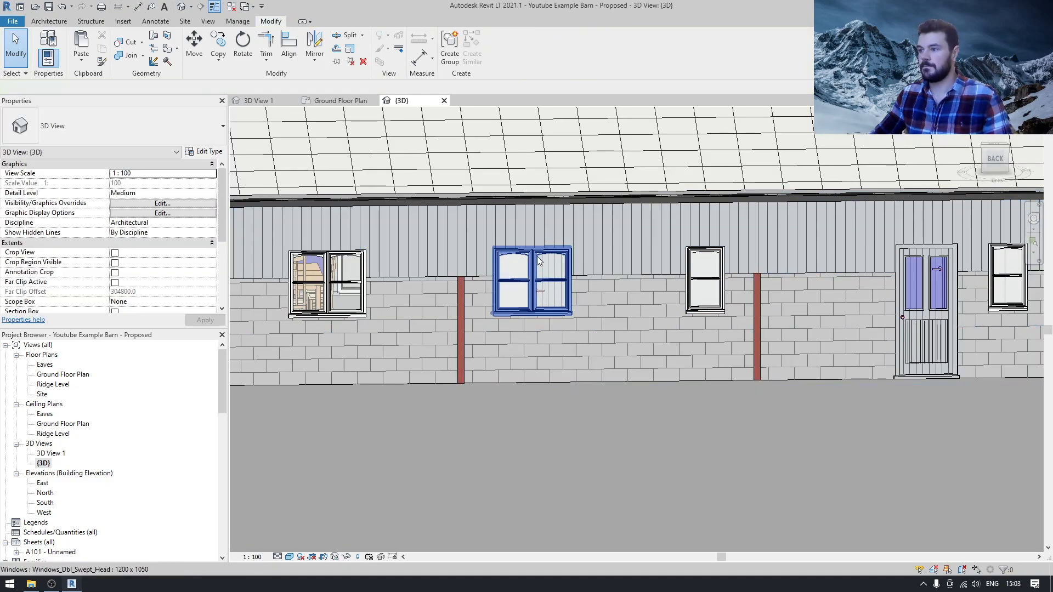
# Change the shading colour of the 1200 x 1050 window's Window Frame material to the dark blue-grey RGB 079-101-113
pyautogui.click(538, 255)
pyautogui.click(204, 152)
pyautogui.click(472, 302)
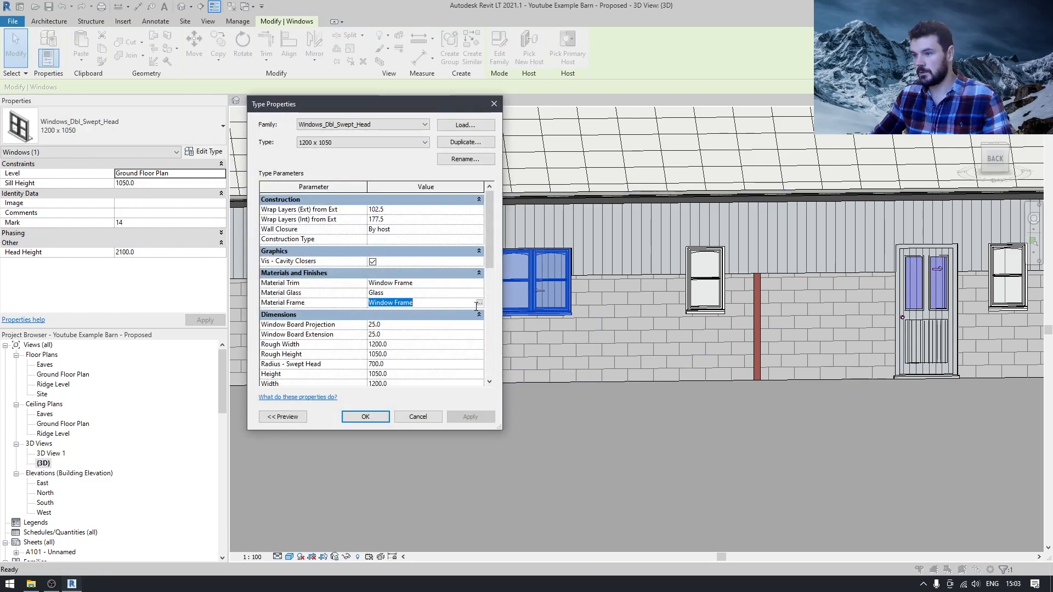
pyautogui.click(478, 302)
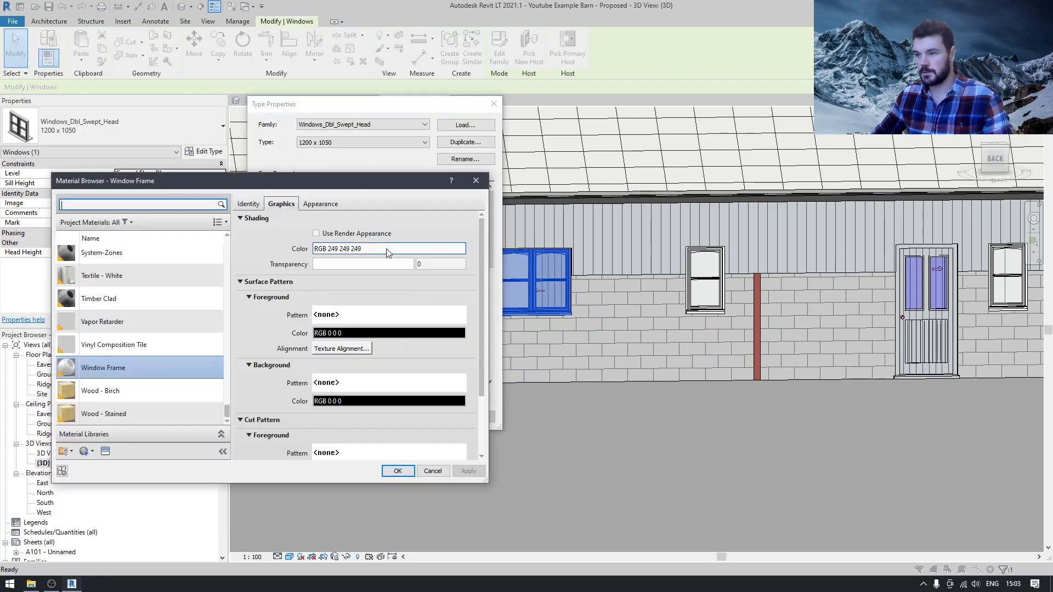
pyautogui.click(387, 250)
pyautogui.moveTo(390, 307)
pyautogui.mouseDown()
pyautogui.moveTo(389, 324)
pyautogui.moveTo(389, 313)
pyautogui.mouseUp()
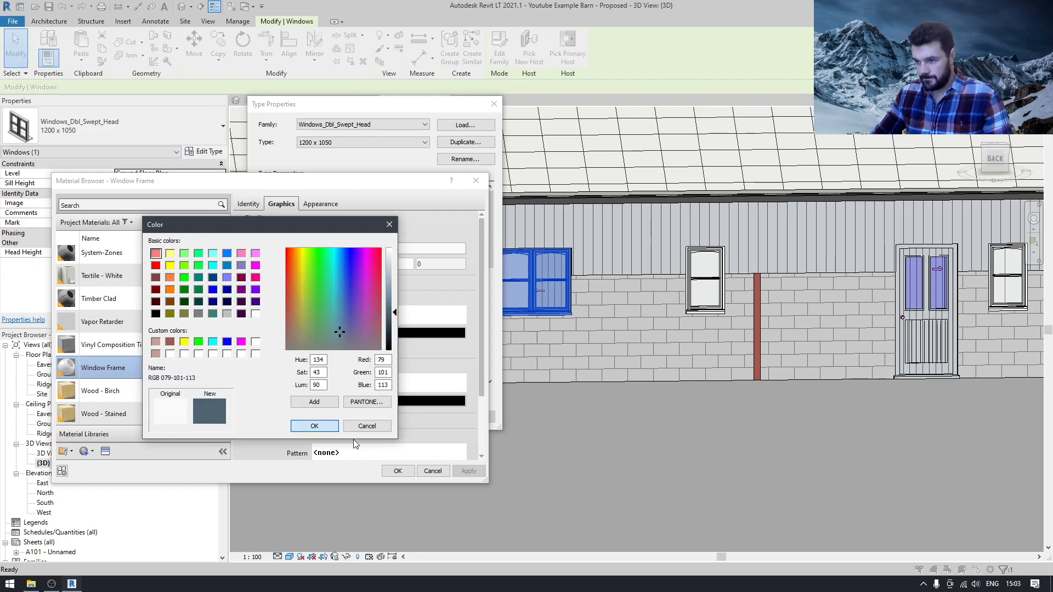
pyautogui.click(330, 427)
pyautogui.click(398, 471)
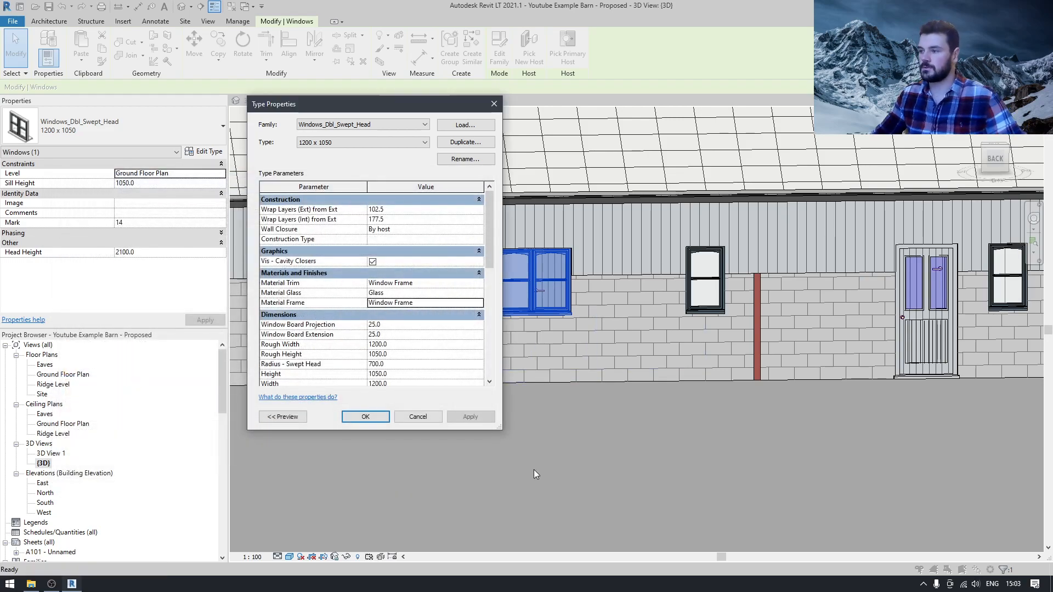
pyautogui.click(382, 418)
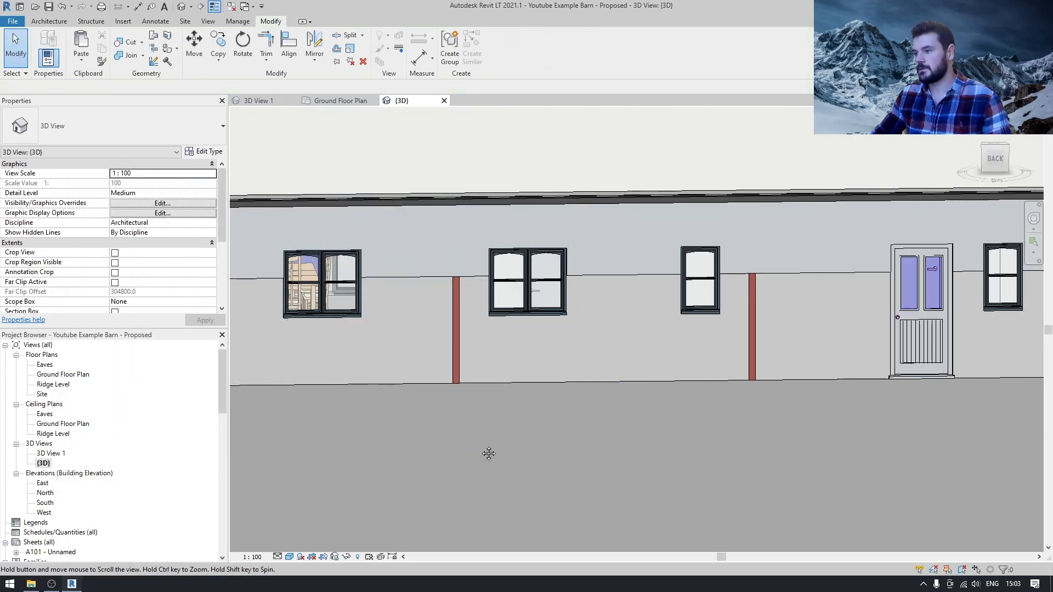
# Set the rear 960 x 2100 entrance door type's glass material to Glass and its door and frame materials to Window Frame
pyautogui.click(613, 373)
pyautogui.keyDown('shift'); pyautogui.moveTo(613, 377); pyautogui.dragTo(573, 376, button='middle'); pyautogui.keyUp('shift')
pyautogui.click(204, 151)
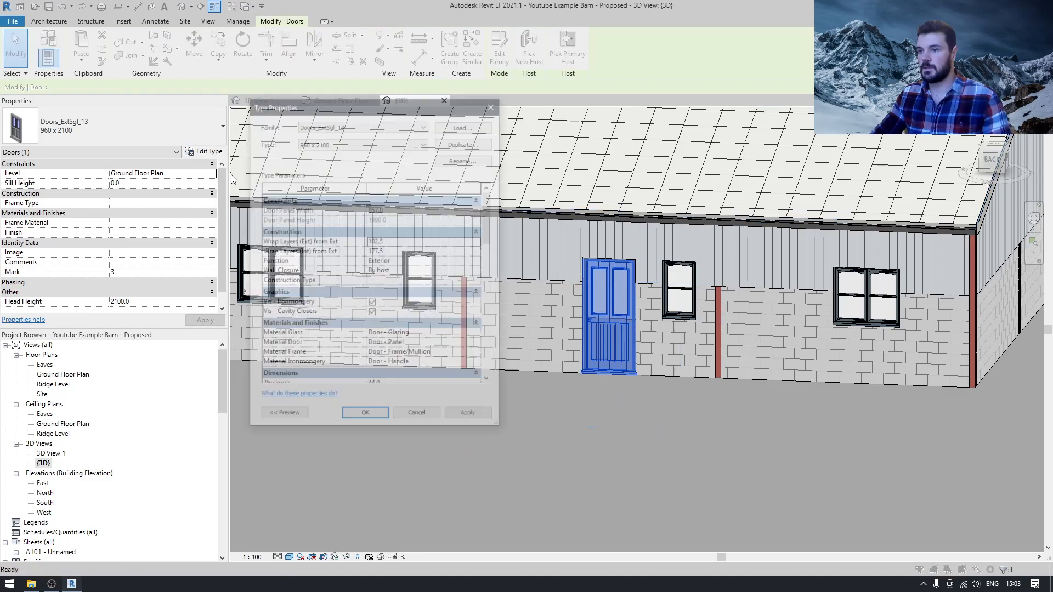
pyautogui.click(444, 335)
pyautogui.write('Glass')
pyautogui.press('Tab')
pyautogui.write('W')
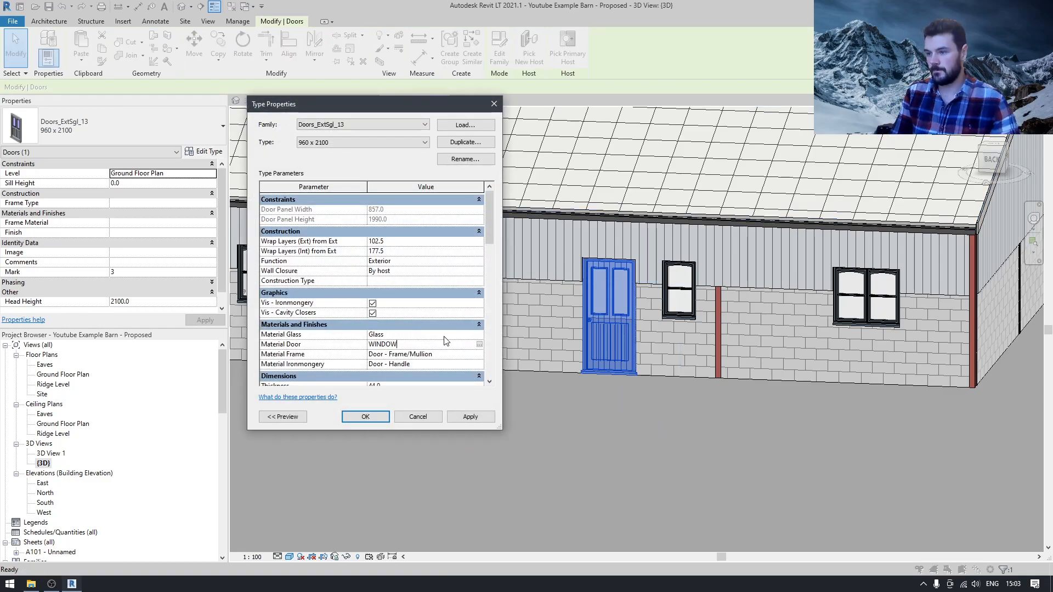
pyautogui.press('Tab')
pyautogui.write('window frame')
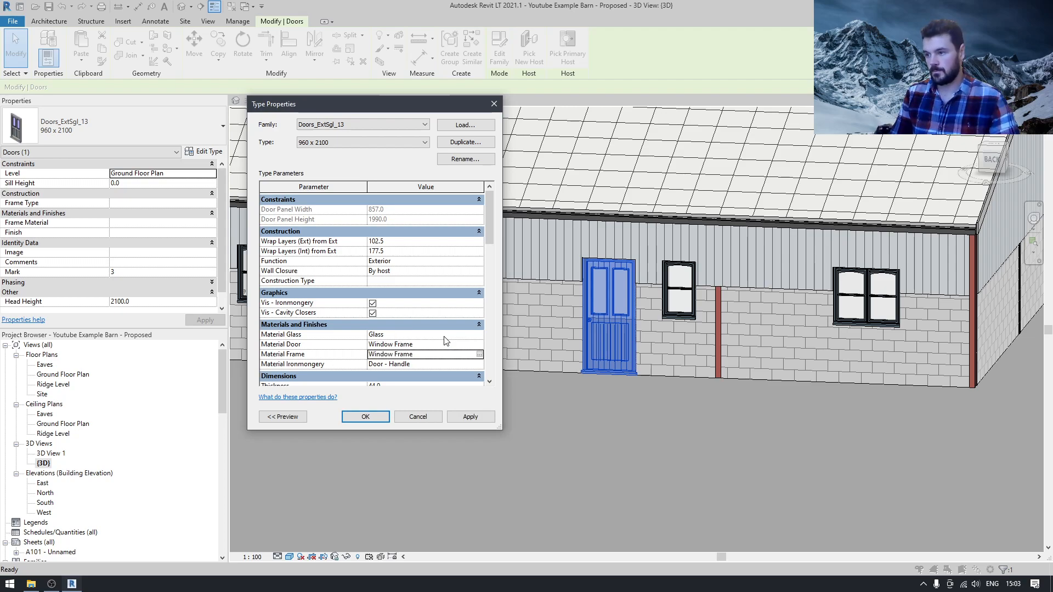
pyautogui.click(483, 419)
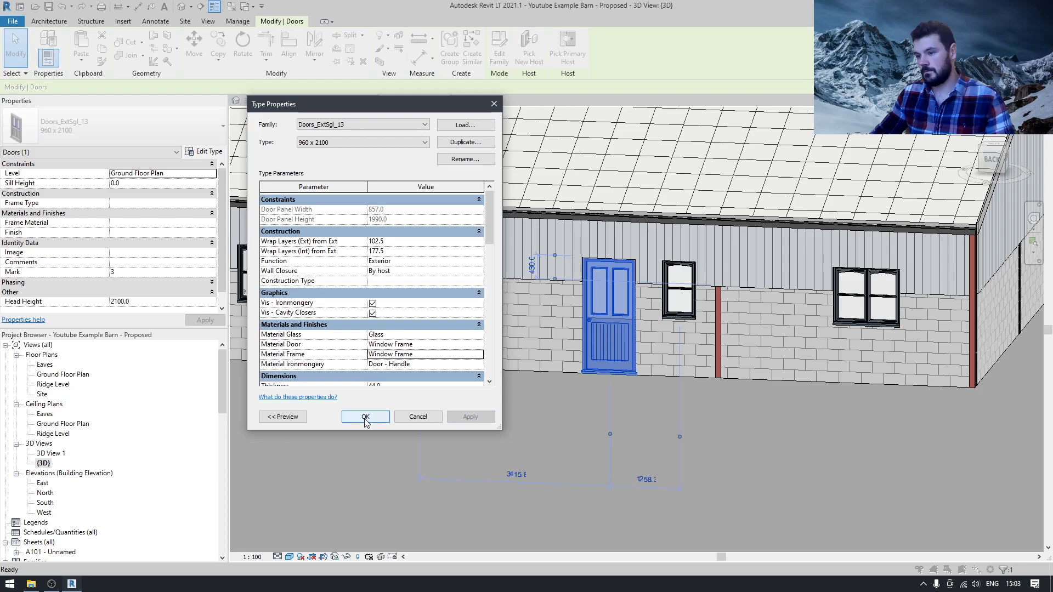
pyautogui.click(364, 417)
pyautogui.click(689, 443)
# Set the front 1500 x 2100 double door type's glass material to Glass and its door and frame materials to Window Frame
pyautogui.keyDown('shift'); pyautogui.moveTo(689, 443); pyautogui.dragTo(446, 404, button='middle'); pyautogui.keyUp('shift')
pyautogui.scroll(3, 641, 373)
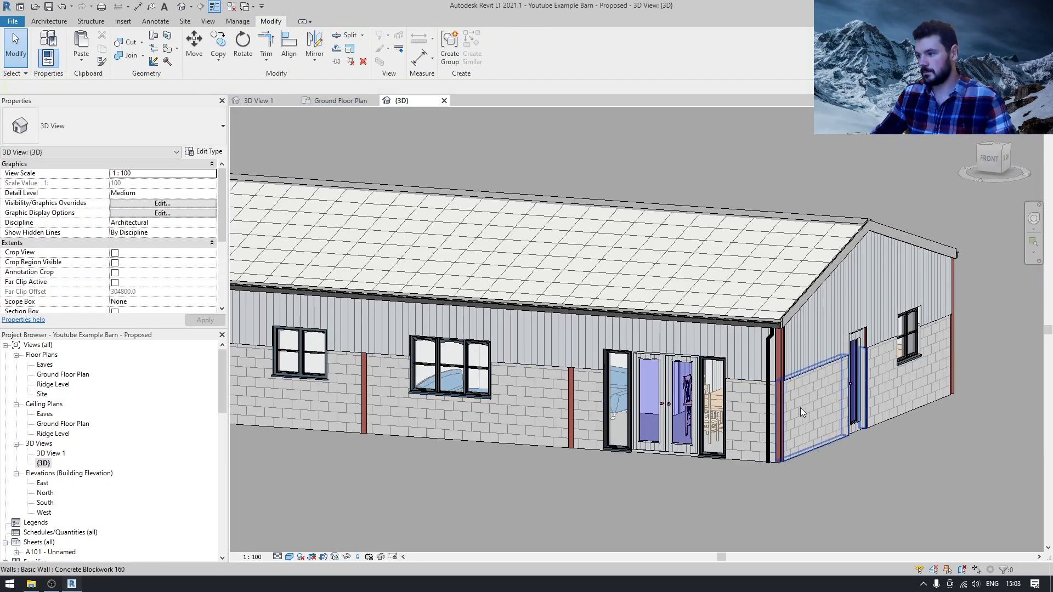
pyautogui.click(667, 403)
pyautogui.click(203, 153)
pyautogui.click(434, 346)
pyautogui.write('glass')
pyautogui.click(436, 352)
pyautogui.write('wo')
pyautogui.write('ndow frame')
pyautogui.press('Tab')
pyautogui.write('w')
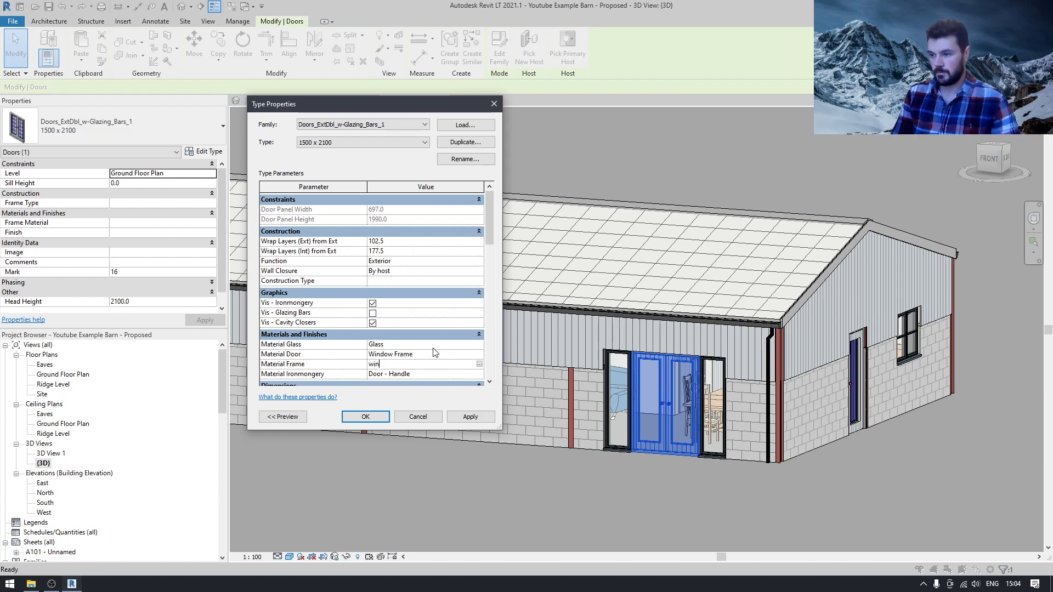
pyautogui.write('indow frame')
pyautogui.press('Return')
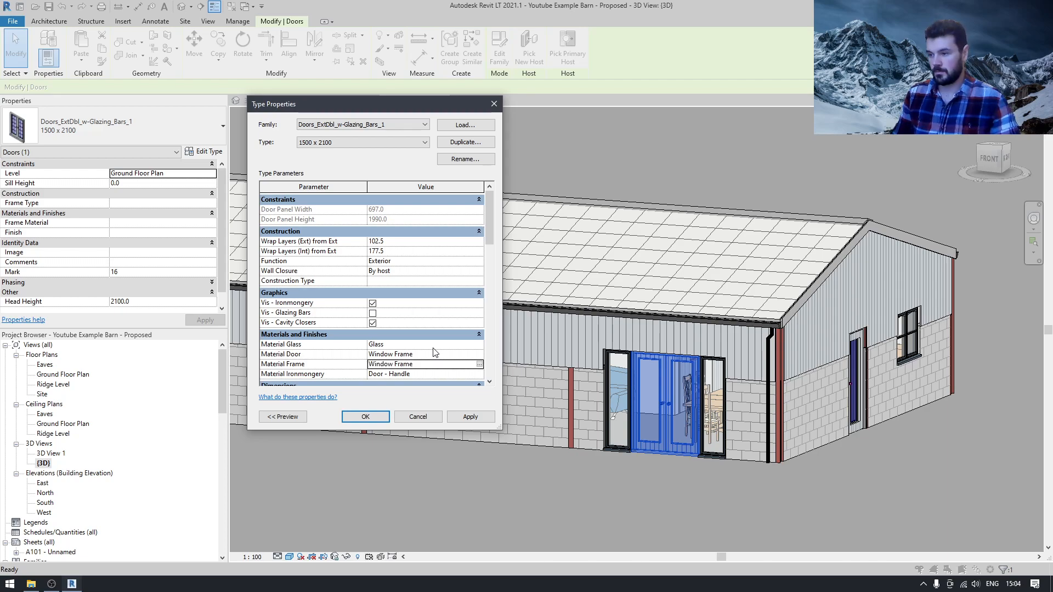
pyautogui.click(471, 417)
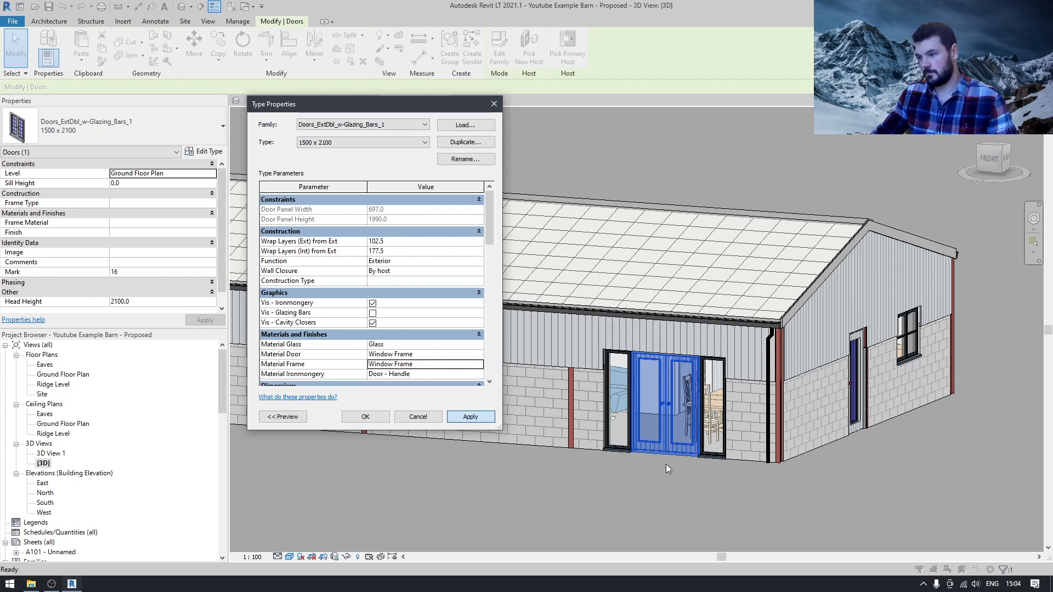
pyautogui.click(366, 416)
pyautogui.click(550, 485)
# Set the gable wall's 910x2110mm door type's glass material to Glass and its door and frame materials to Window Frame
pyautogui.keyDown('shift'); pyautogui.moveTo(549, 485); pyautogui.dragTo(650, 464, button='middle'); pyautogui.keyUp('shift')
pyautogui.click(671, 442)
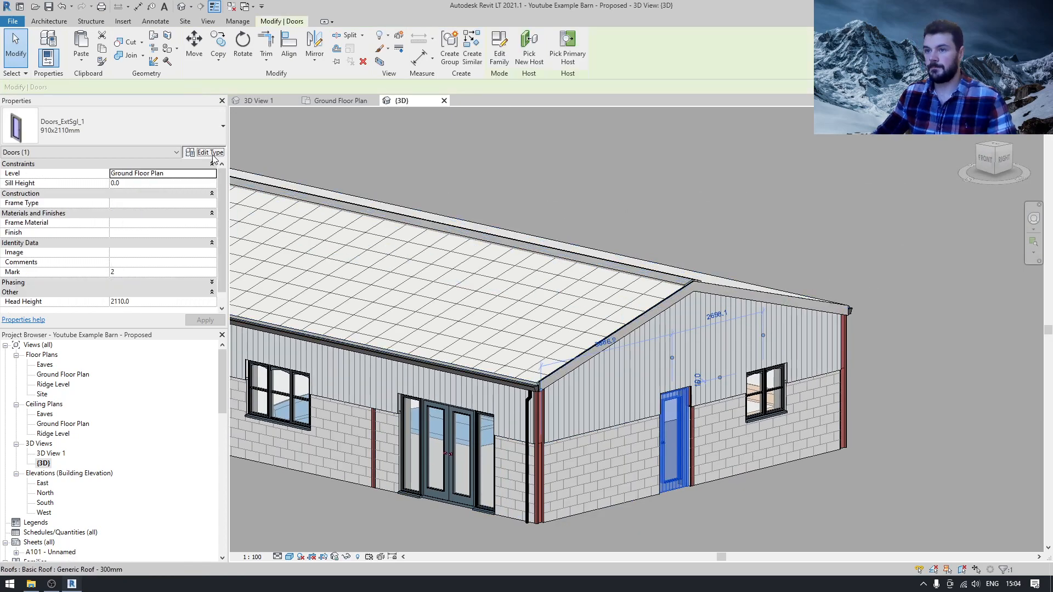
pyautogui.click(203, 151)
pyautogui.click(417, 345)
pyautogui.write('glsA')
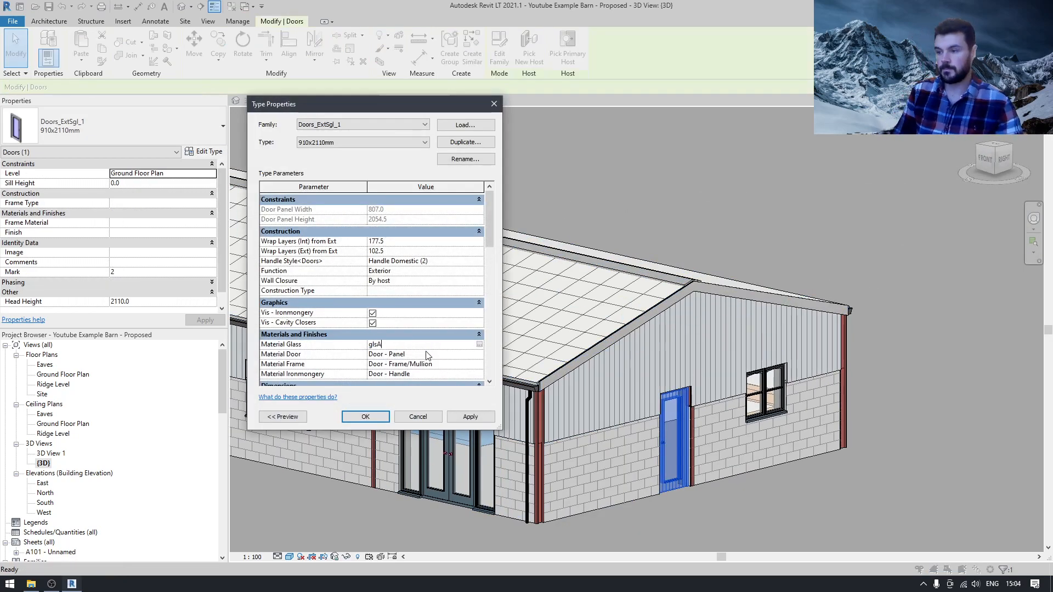
pyautogui.click(426, 354)
pyautogui.write('window frame')
pyautogui.press('Tab')
pyautogui.write('window frame')
pyautogui.press('Return')
pyautogui.click(462, 419)
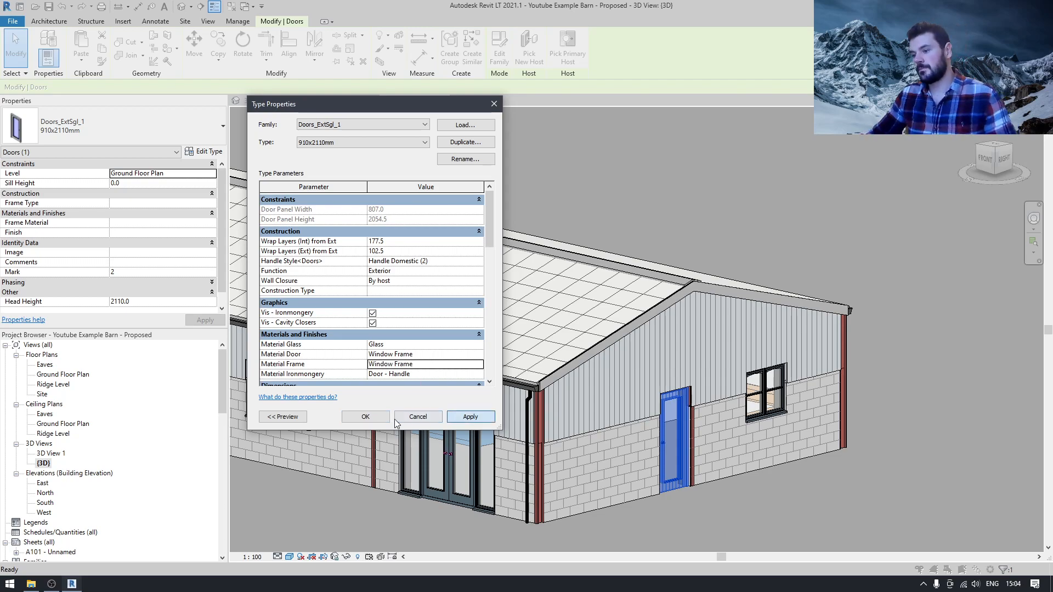
pyautogui.click(407, 419)
pyautogui.click(705, 384)
# Search the Paint tool's project materials for slate
pyautogui.keyDown('shift'); pyautogui.moveTo(705, 384); pyautogui.dragTo(393, 408, button='middle'); pyautogui.keyUp('shift')
pyautogui.scroll(3, 393, 408)
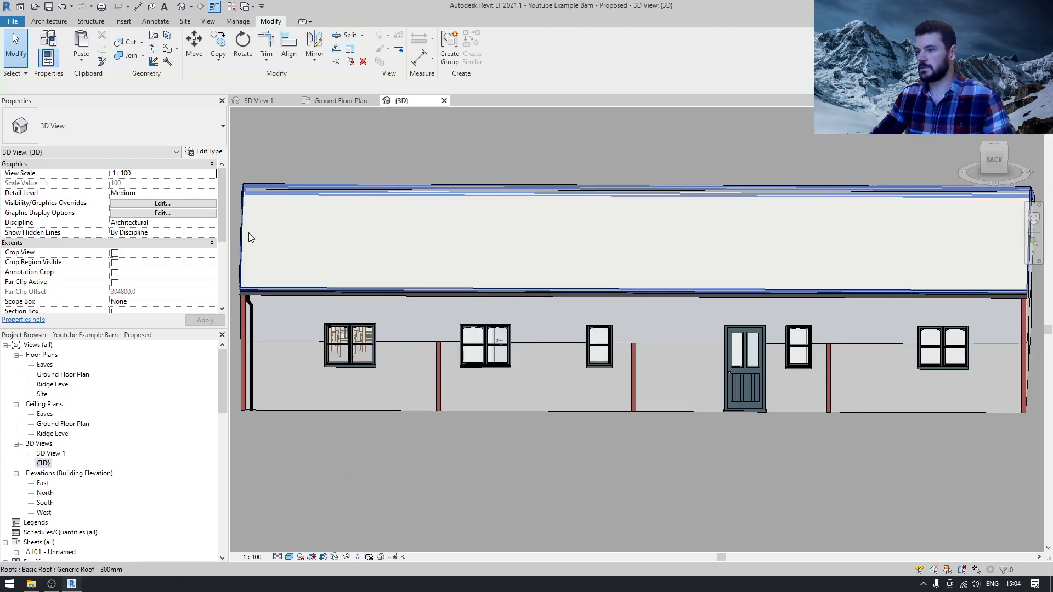
pyautogui.click(167, 48)
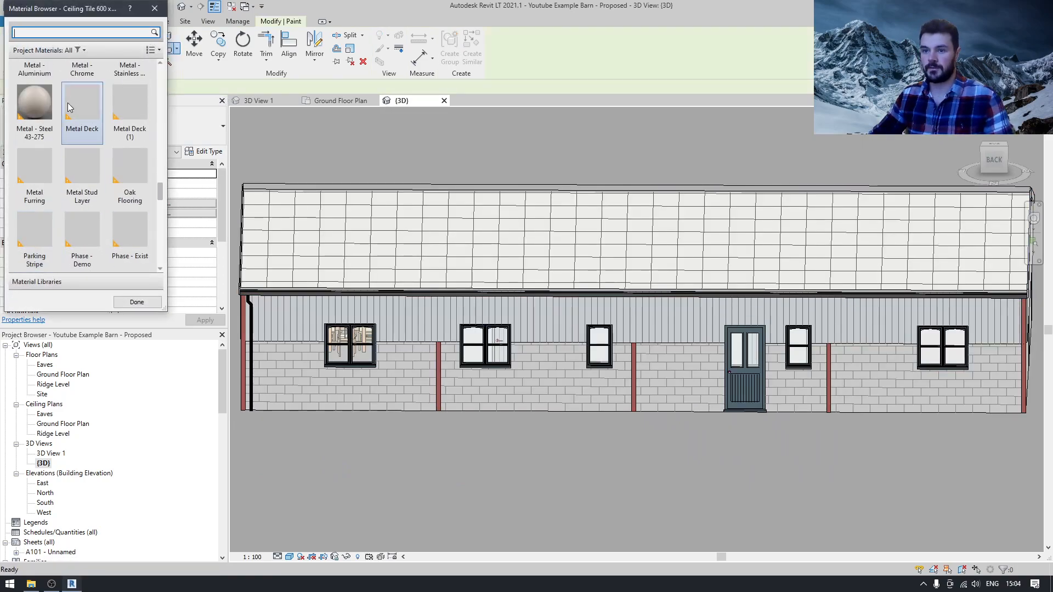
pyautogui.scroll(-5, 53, 192)
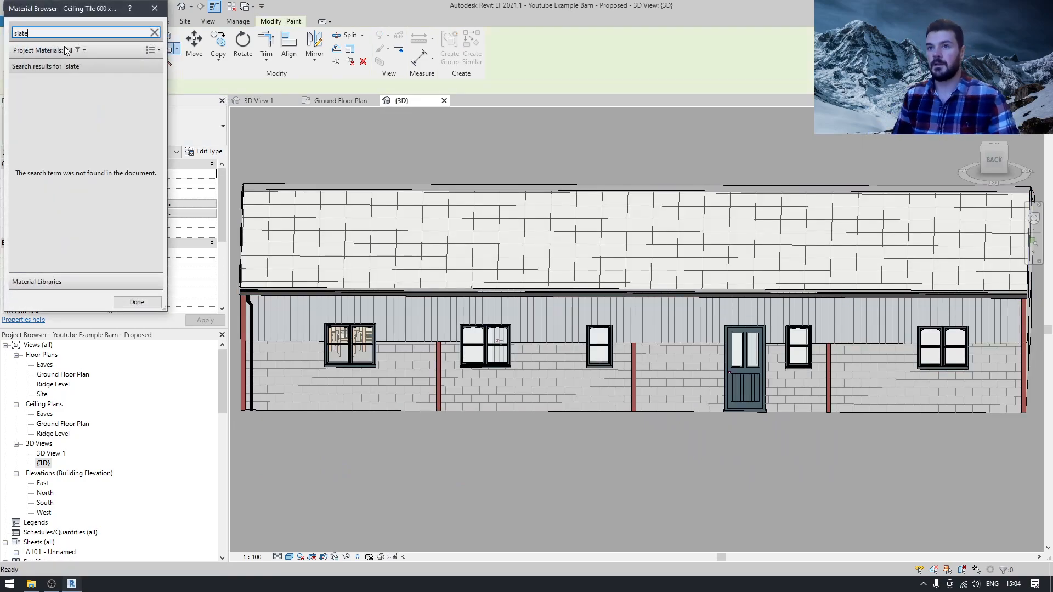
pyautogui.press('Escape')
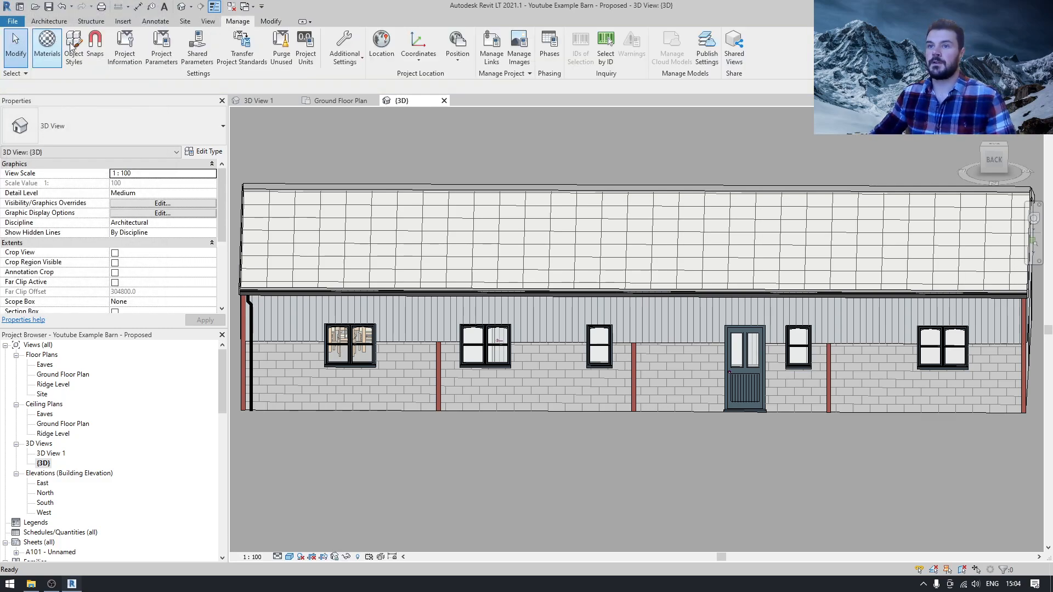
# Create a new project material named Slate Roof
pyautogui.click(47, 47)
pyautogui.click(93, 453)
pyautogui.click(110, 464)
pyautogui.rightClick(101, 325)
pyautogui.click(134, 328)
pyautogui.rightClick(134, 328)
pyautogui.click(163, 362)
pyautogui.write('Sl')
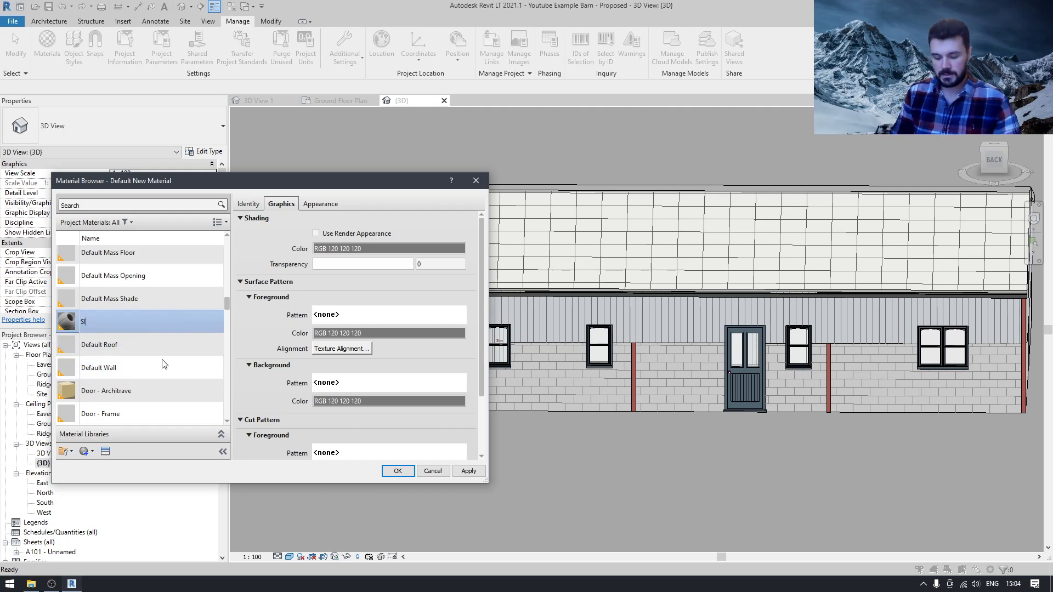
pyautogui.write('ate Rood')
pyautogui.press('Return')
pyautogui.rightClick(117, 412)
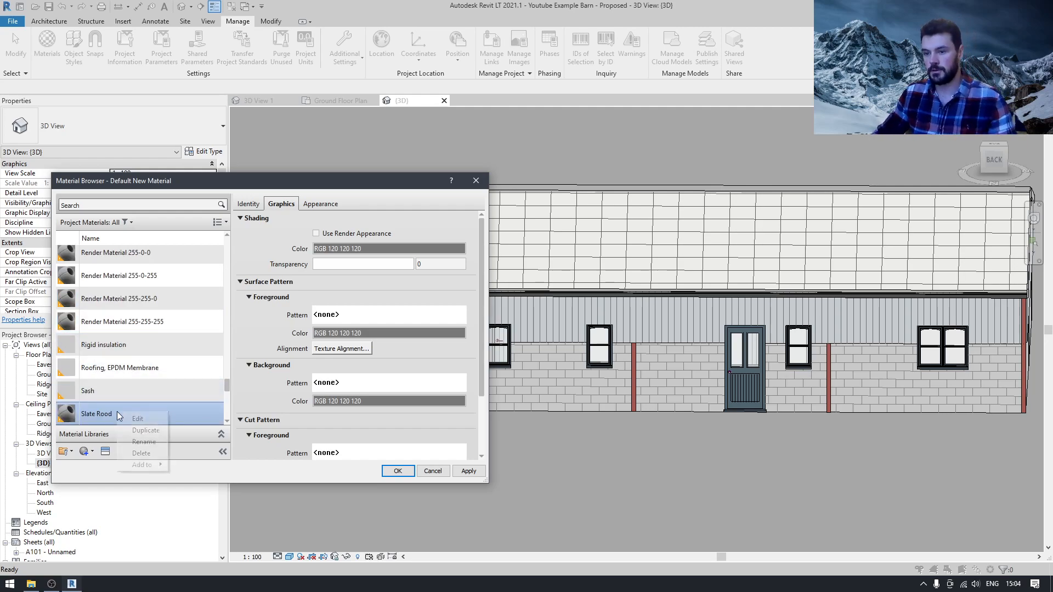
pyautogui.click(144, 442)
pyautogui.write('f')
pyautogui.press('Return')
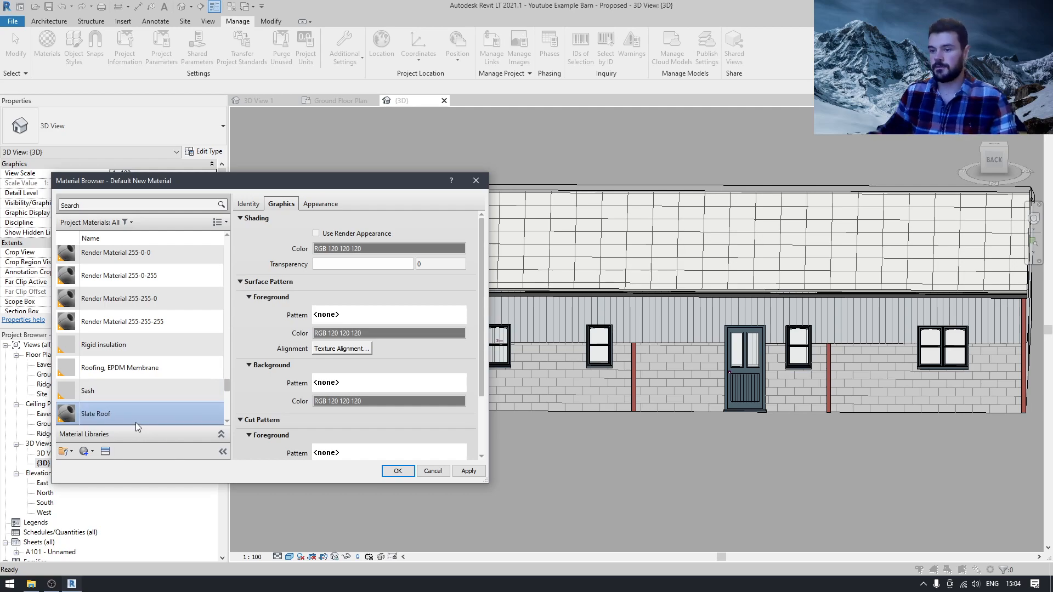
# Set the Slate Roof material's shading colour to the blue-grey RGB 104 123 132
pyautogui.click(369, 246)
pyautogui.click(343, 310)
pyautogui.moveTo(343, 310); pyautogui.dragTo(339, 338)
pyautogui.click(393, 304)
pyautogui.click(321, 427)
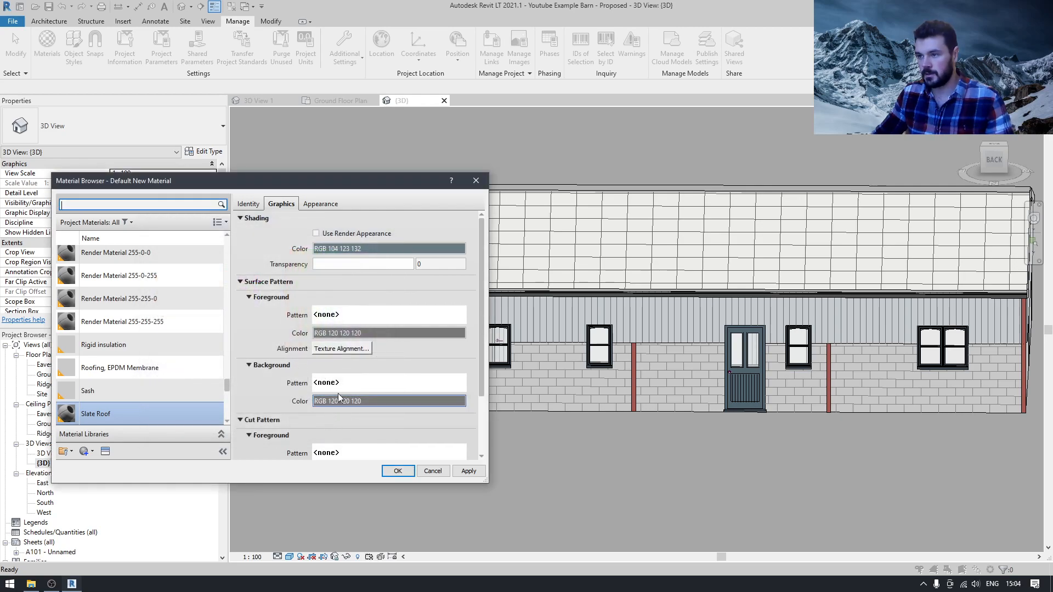
# Assign the Brick 80x240 CSR model pattern as the Slate Roof material's foreground surface pattern
pyautogui.click(380, 319)
pyautogui.scroll(-6, 296, 313)
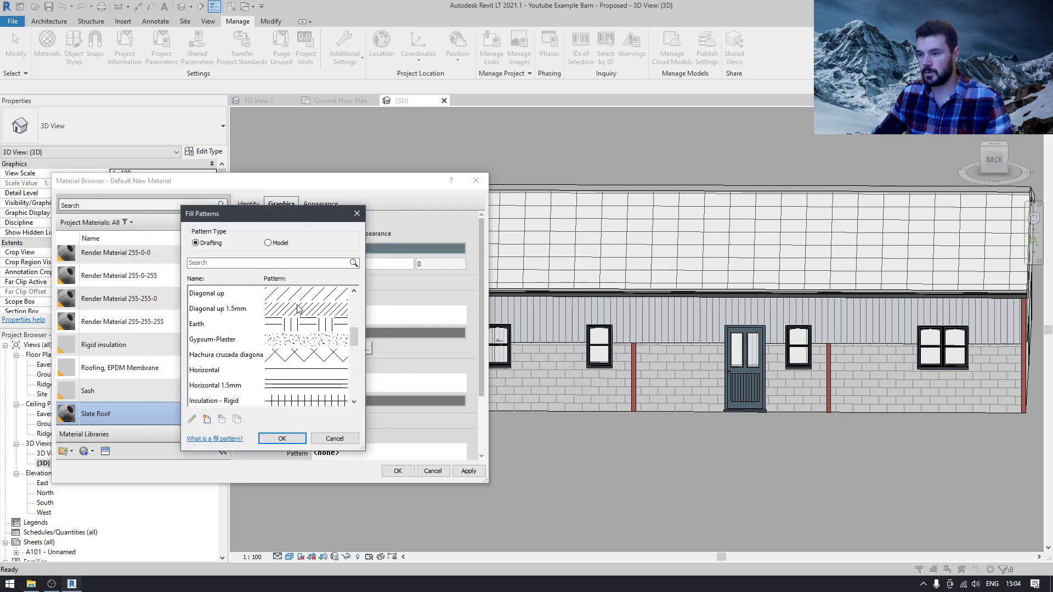
pyautogui.scroll(6, 295, 317)
pyautogui.click(268, 243)
pyautogui.scroll(-1, 255, 330)
pyautogui.scroll(-1, 256, 331)
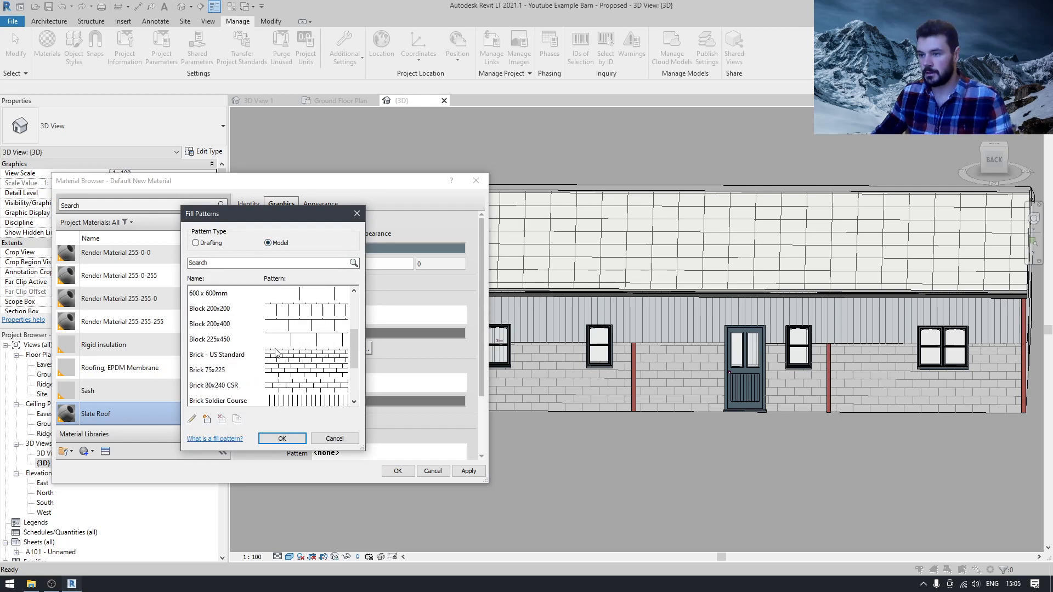
pyautogui.click(276, 374)
pyautogui.click(276, 387)
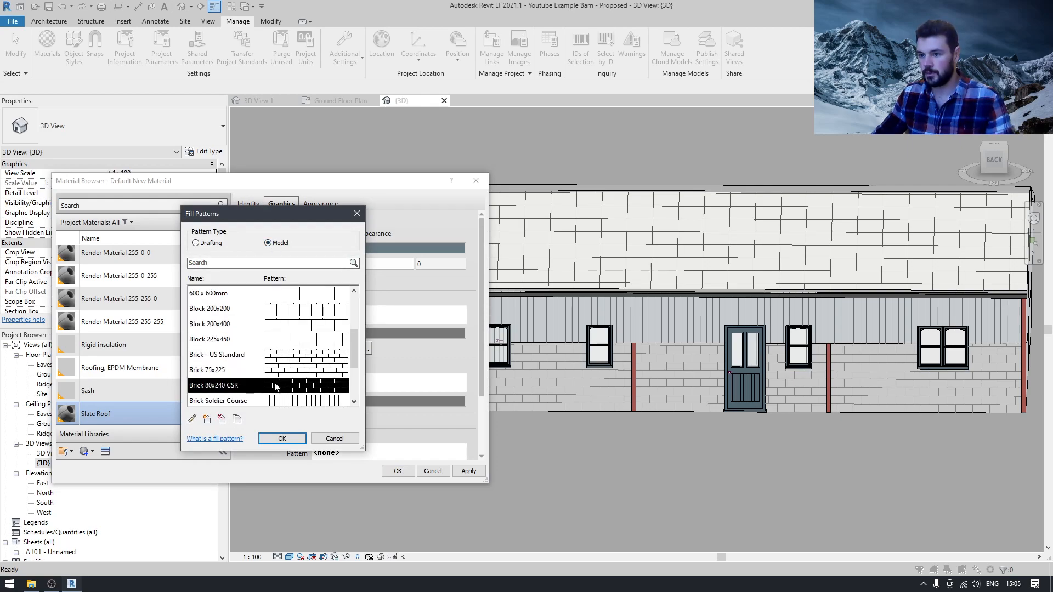
pyautogui.scroll(-2, 275, 389)
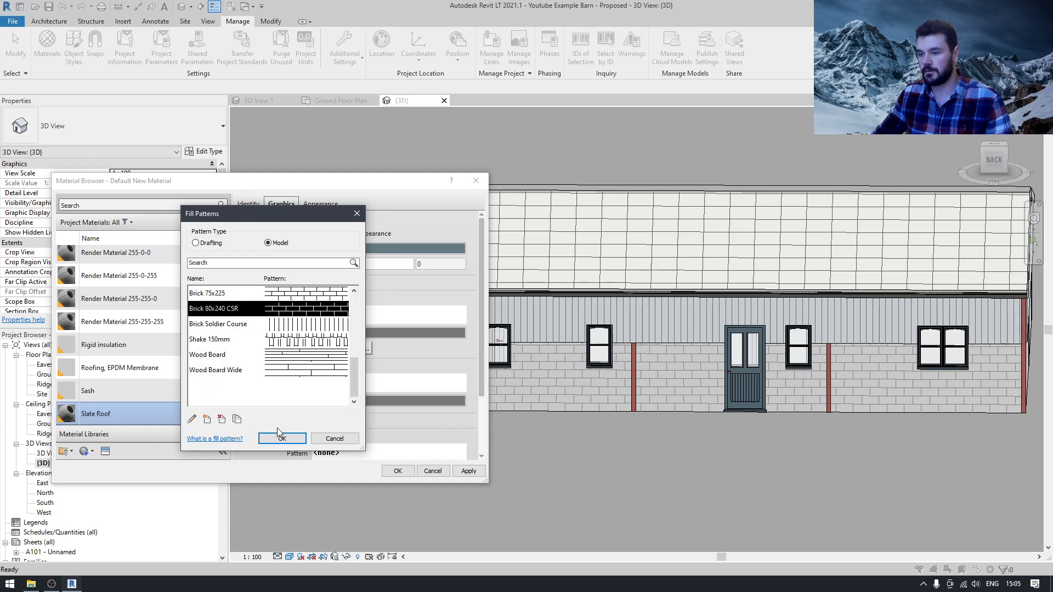
pyautogui.scroll(4, 280, 401)
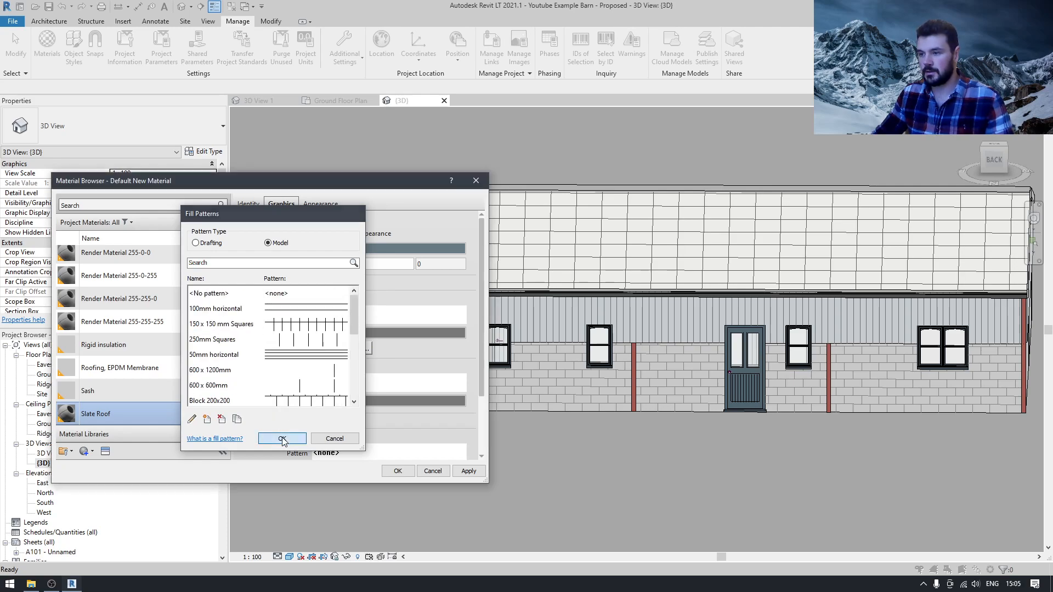
pyautogui.click(283, 439)
# Save the shading colour as a custom colour and darken it to RGB 29 34 37 for the foreground surface pattern
pyautogui.click(390, 333)
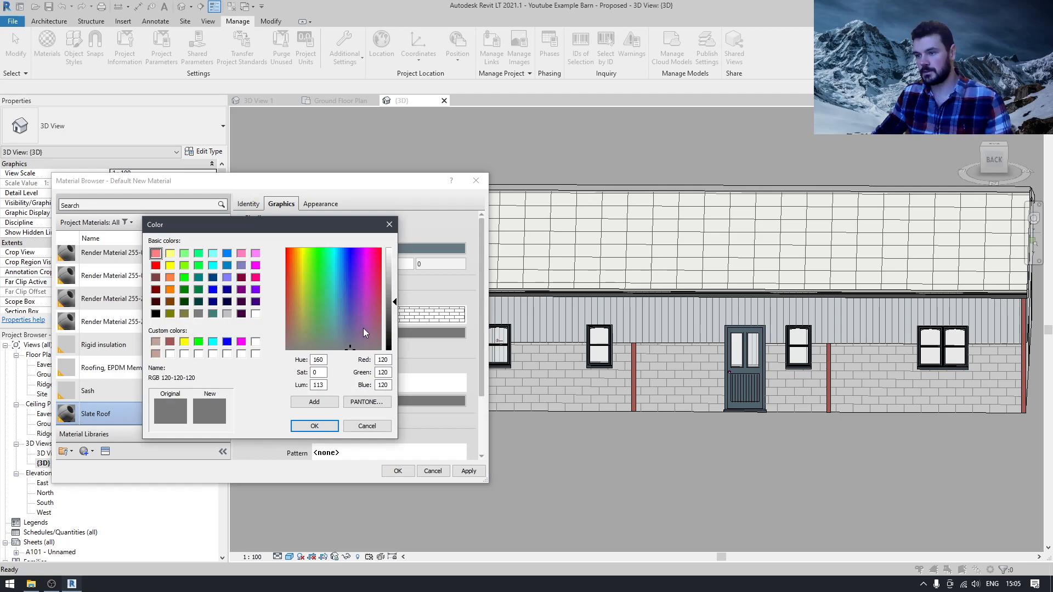
pyautogui.click(329, 424)
pyautogui.click(403, 250)
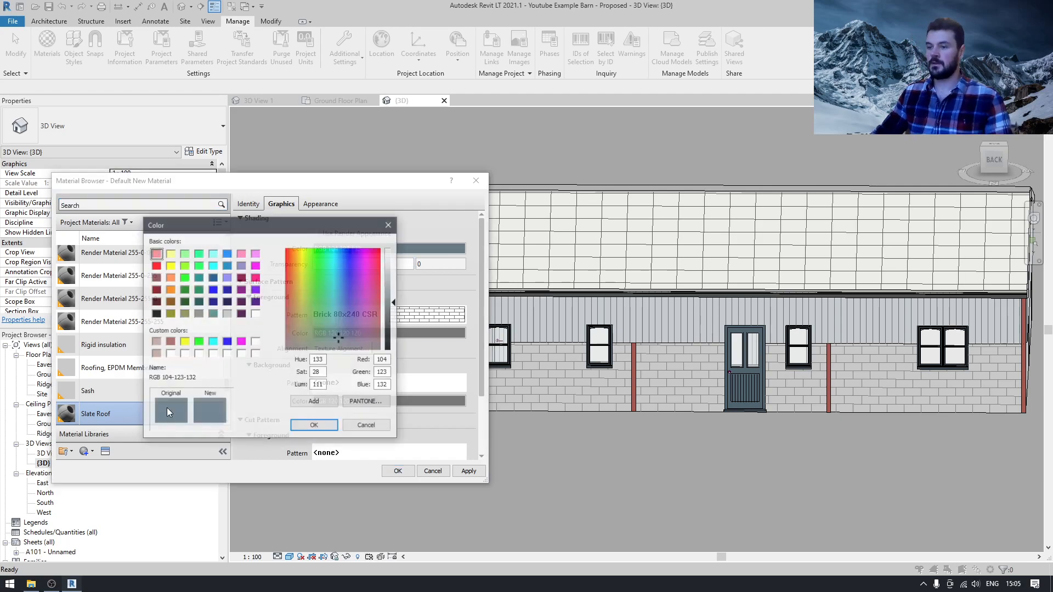
pyautogui.click(310, 426)
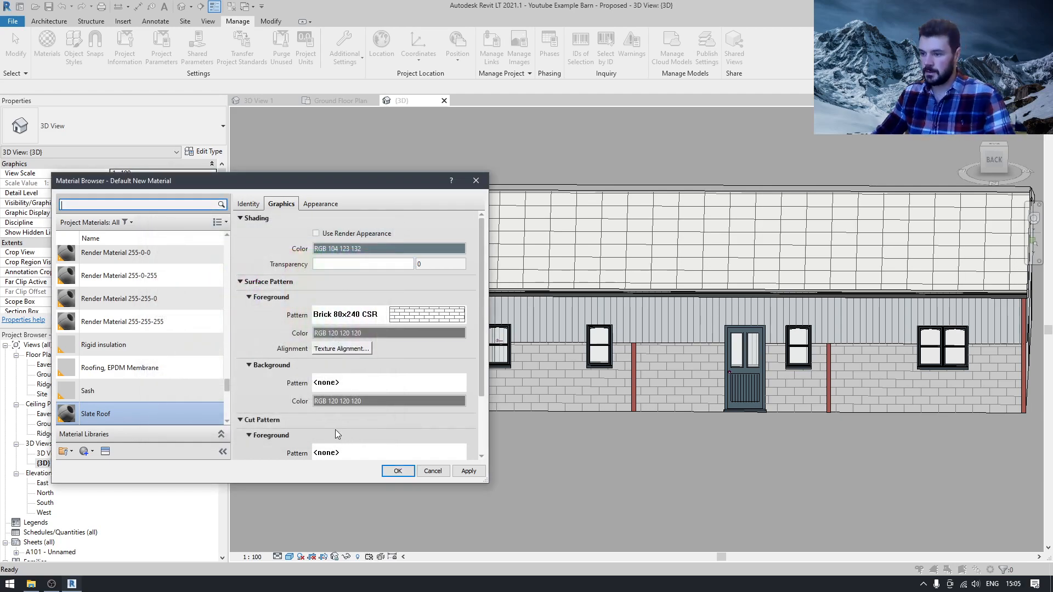
pyautogui.click(391, 333)
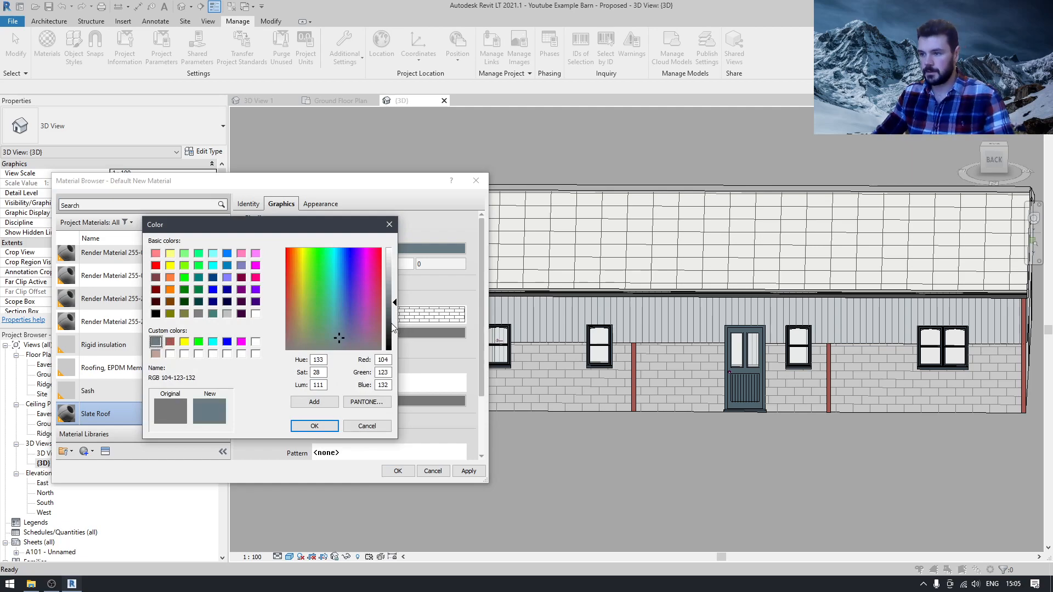
pyautogui.moveTo(393, 328); pyautogui.dragTo(392, 336)
pyautogui.click(315, 426)
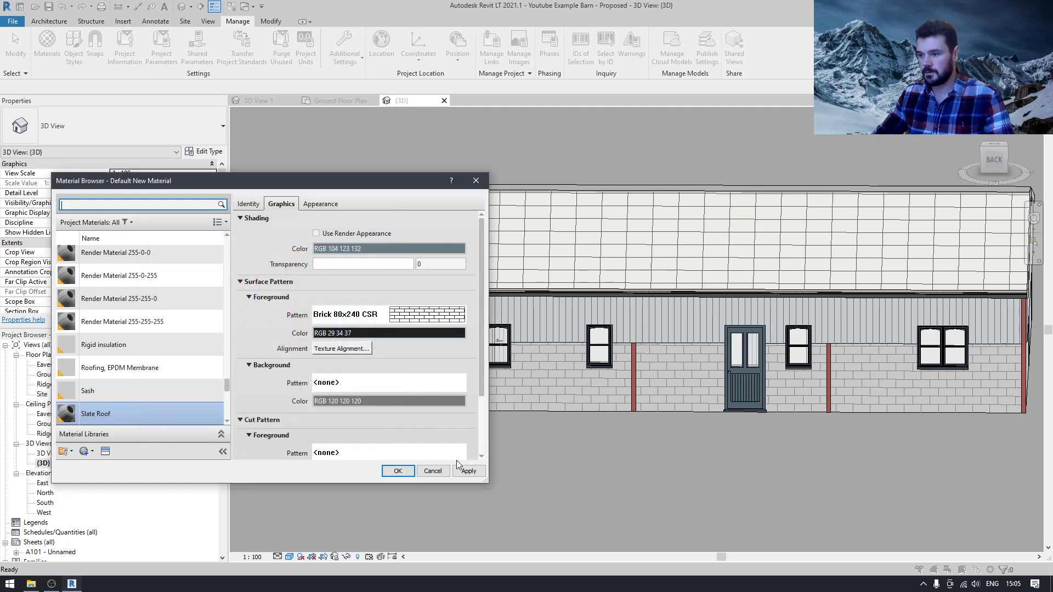
# Duplicate the Brick 80x240 CSR pattern with an import scale of 3 and apply the copy to the Slate Roof material
pyautogui.click(431, 321)
pyautogui.click(237, 419)
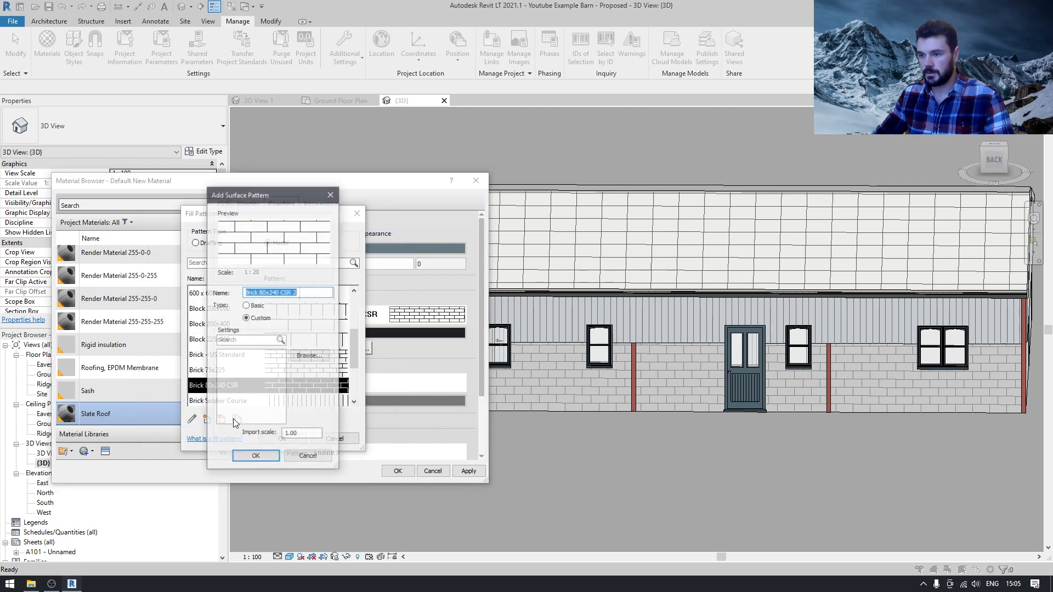
pyautogui.doubleClick(302, 433)
pyautogui.write('3')
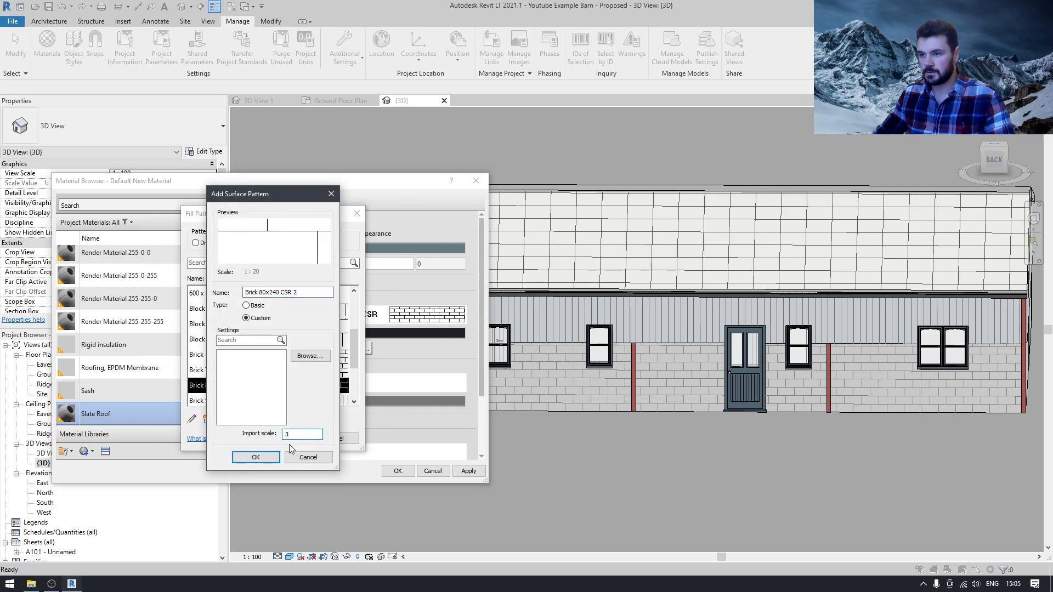
pyautogui.click(256, 457)
pyautogui.click(296, 438)
pyautogui.click(394, 469)
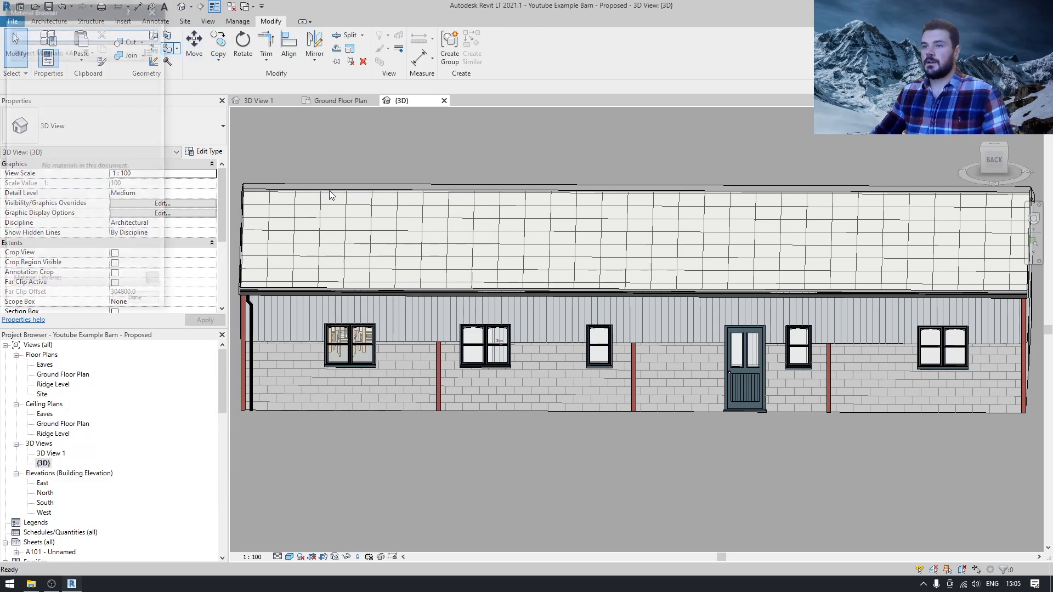
# Paint both slopes of the barn roof with the Slate Roof material
pyautogui.press('s')
pyautogui.click(61, 30)
pyautogui.write('slater')
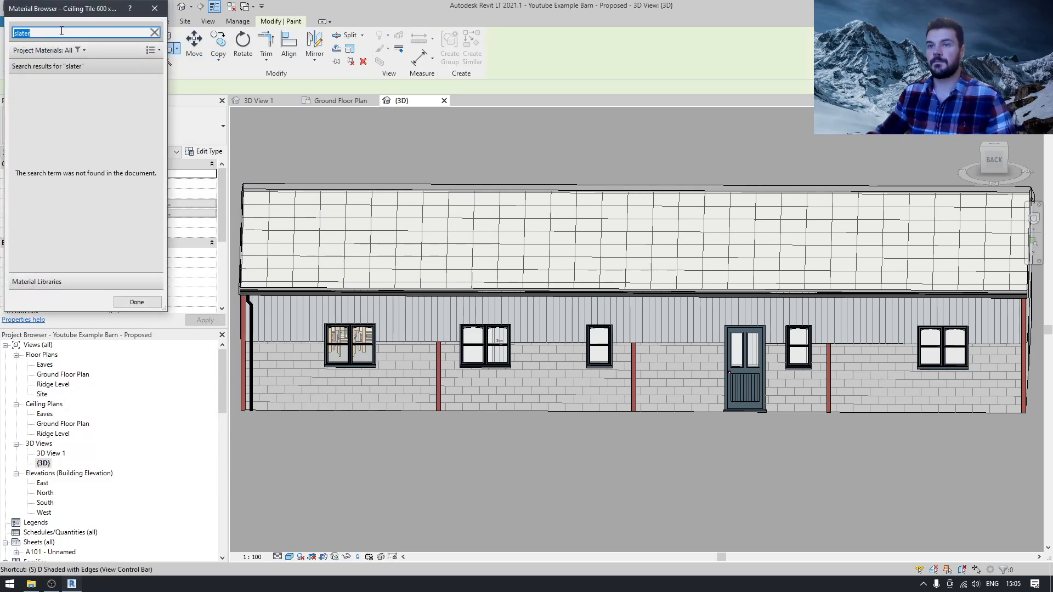
pyautogui.write('s')
pyautogui.press('Return')
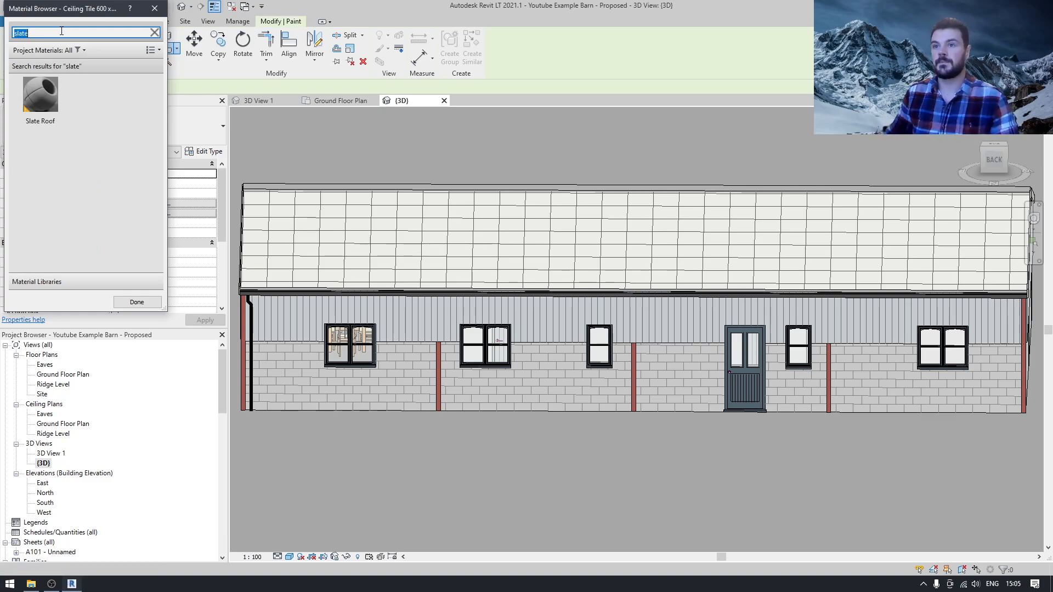
pyautogui.click(60, 100)
pyautogui.click(347, 272)
pyautogui.moveTo(348, 273)
pyautogui.keyDown('shift'); pyautogui.mouseDown(button='middle')
pyautogui.moveTo(499, 238)
pyautogui.moveTo(457, 240)
pyautogui.mouseUp(button='middle'); pyautogui.keyUp('shift')
pyautogui.click(458, 241)
pyautogui.click(140, 302)
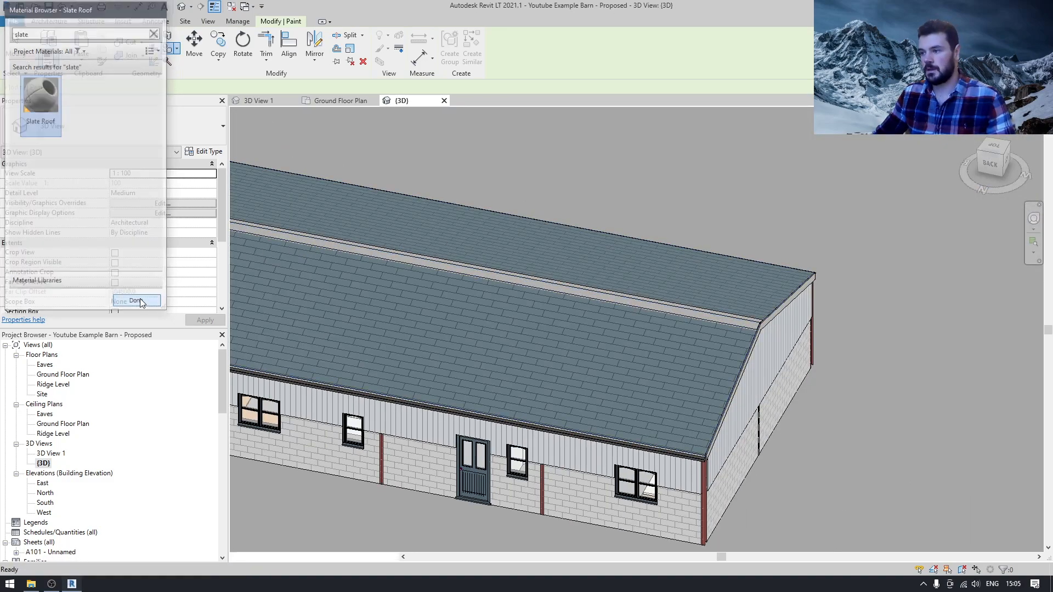
# Change the Slate Roof material's foreground surface pattern to the Block 200x400 model pattern and apply it
pyautogui.keyDown('shift'); pyautogui.moveTo(324, 297); pyautogui.dragTo(290, 321, button='middle'); pyautogui.keyUp('shift')
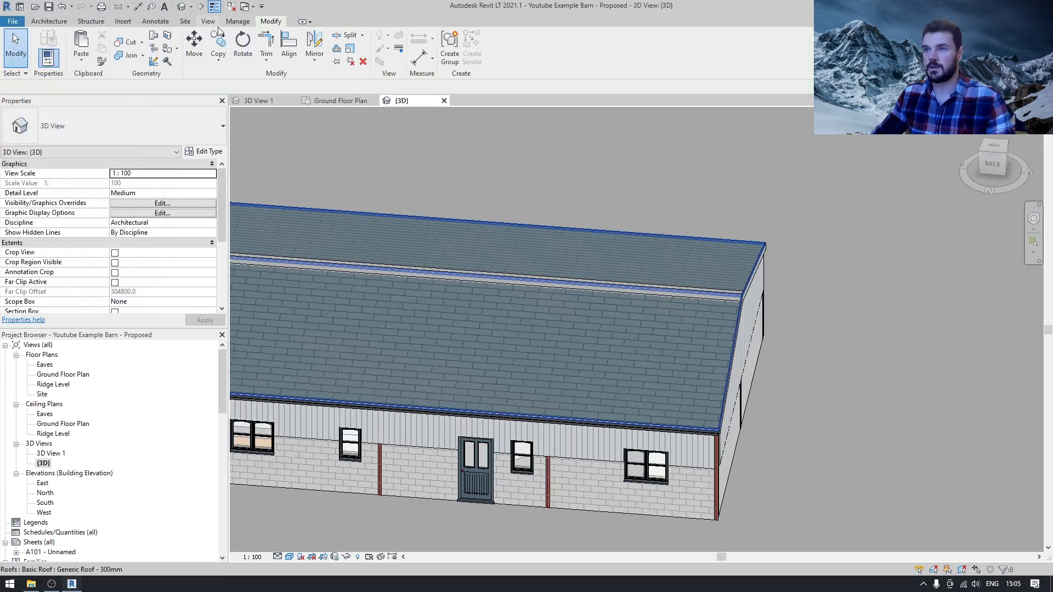
pyautogui.click(235, 22)
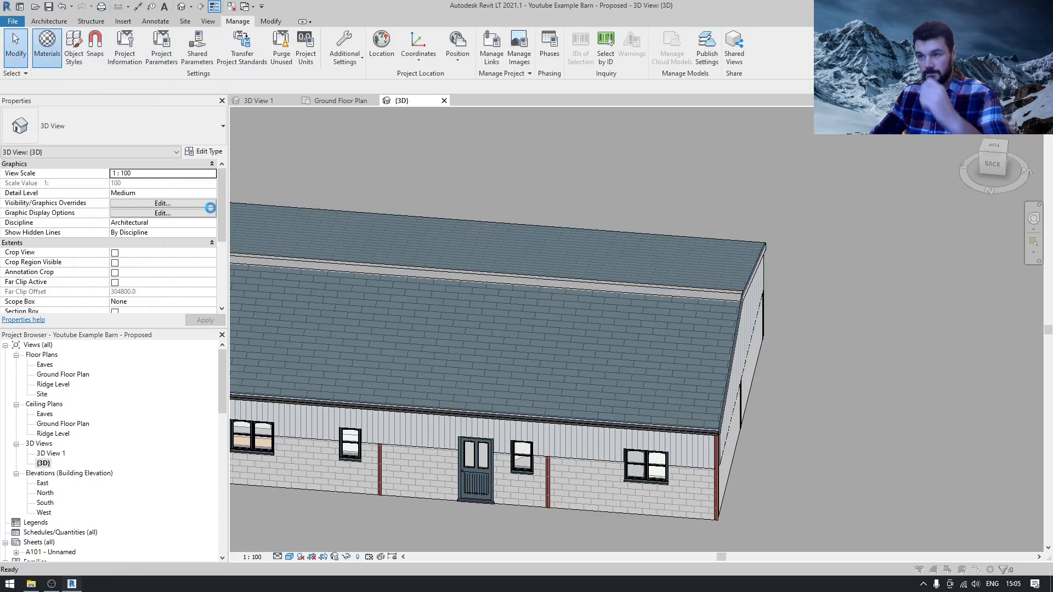
pyautogui.click(405, 318)
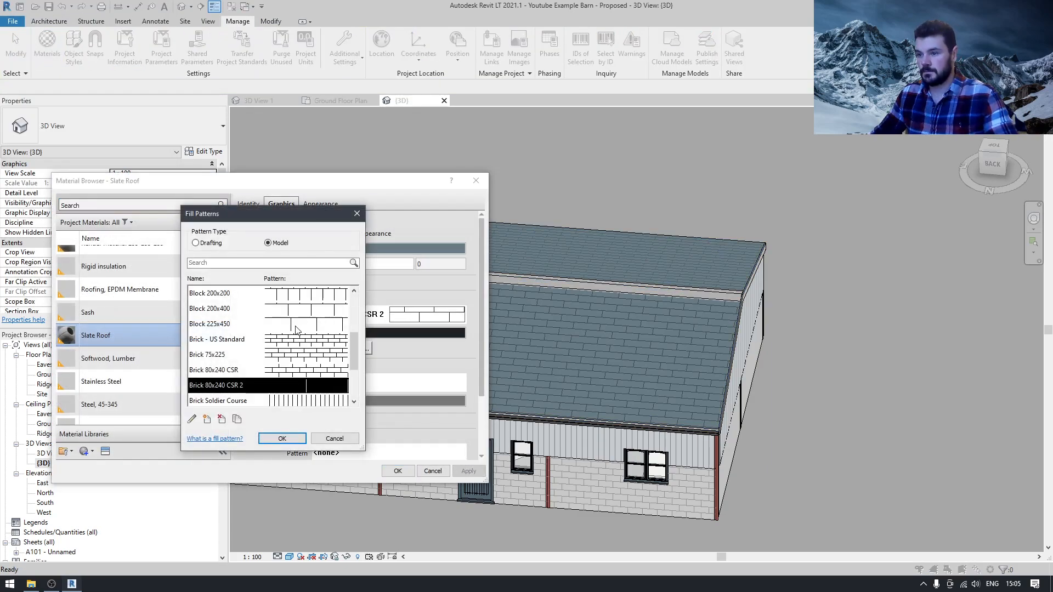
pyautogui.scroll(1, 272, 332)
pyautogui.click(272, 356)
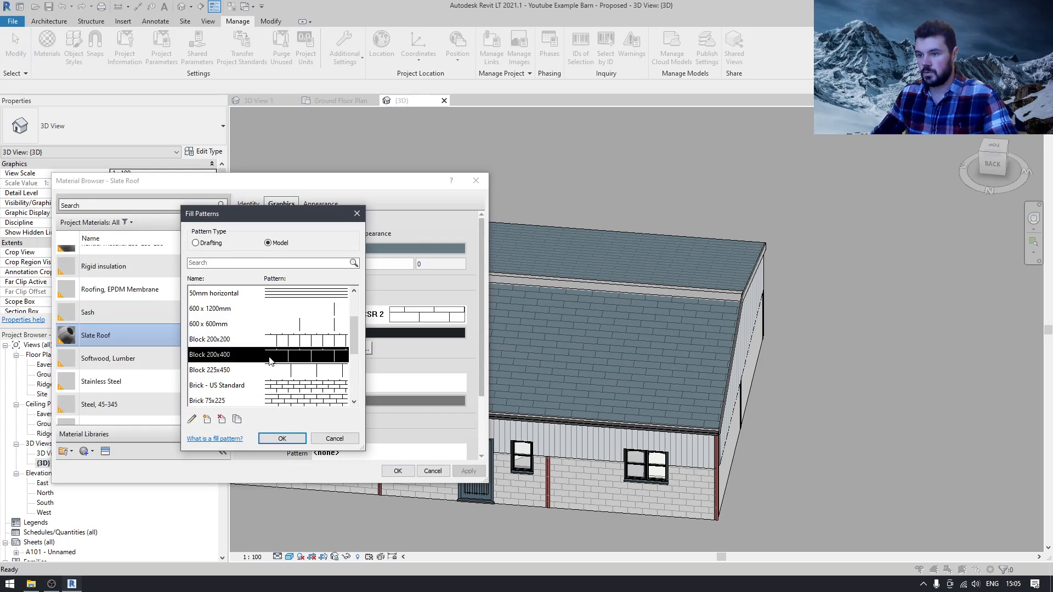
pyautogui.click(301, 435)
pyautogui.click(468, 471)
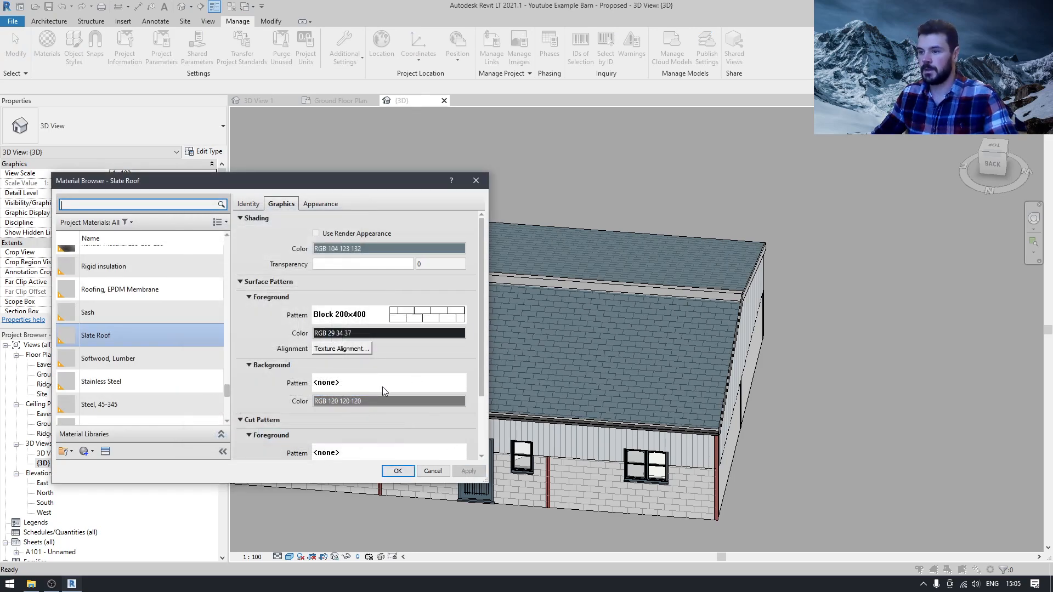
# Create a new material and name it Ridge Cover
pyautogui.click(88, 451)
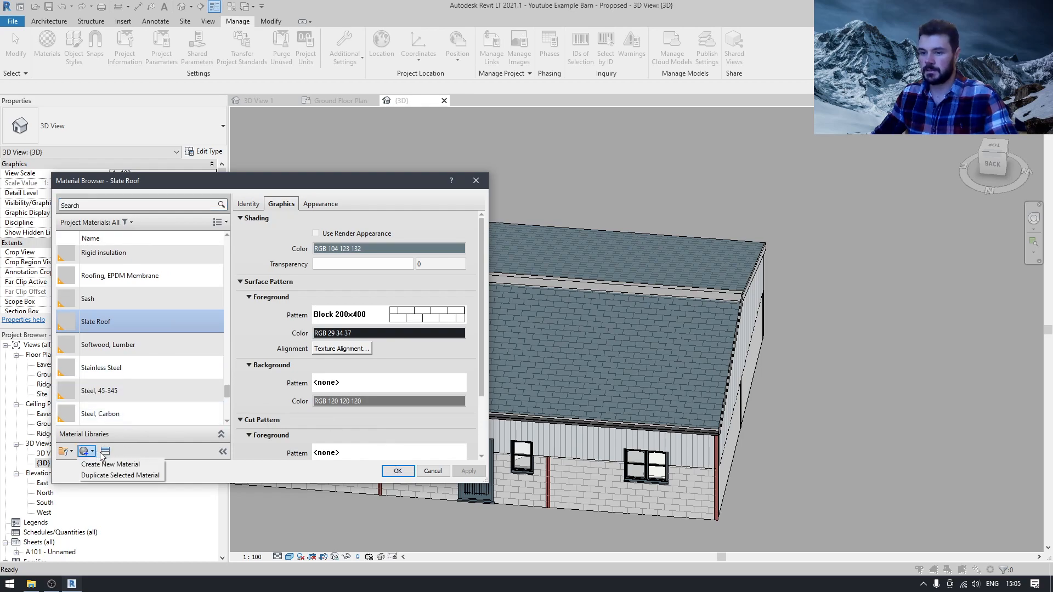
pyautogui.click(110, 463)
pyautogui.rightClick(128, 322)
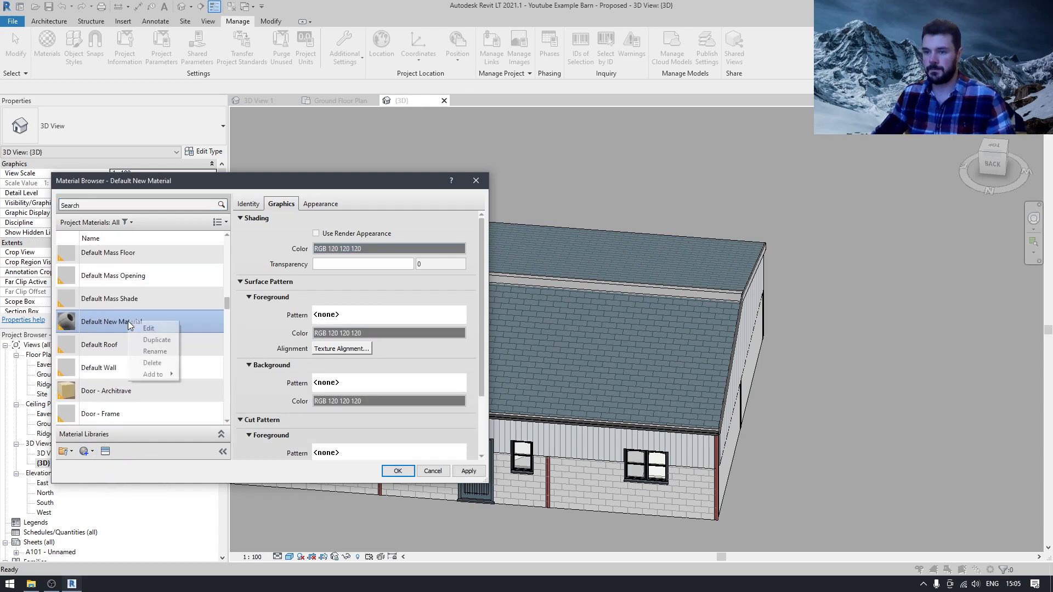
pyautogui.click(149, 352)
pyautogui.write('R')
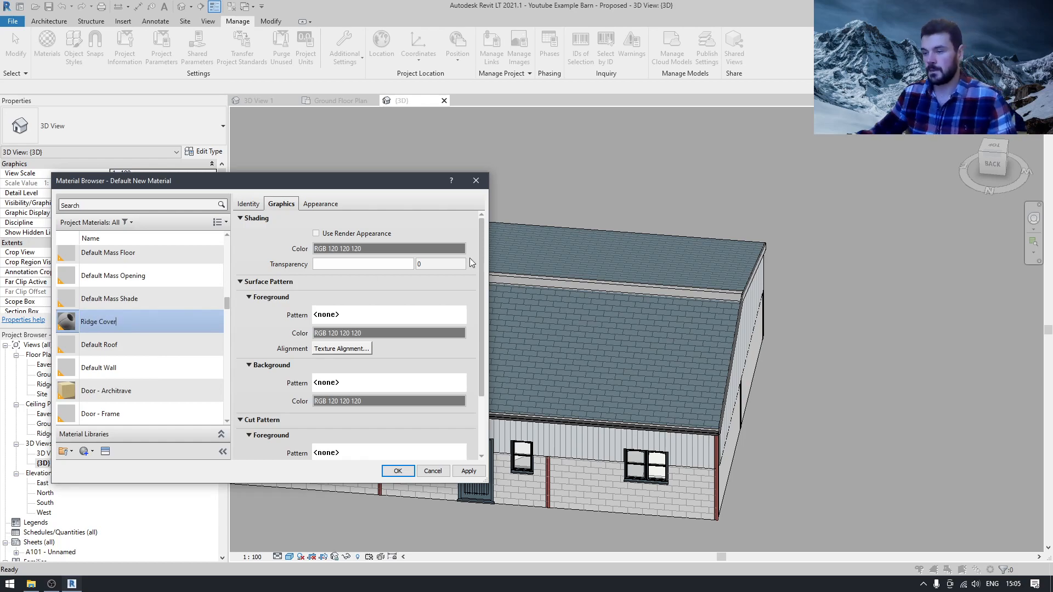
pyautogui.write('idge Cover')
pyautogui.press('Return')
# Set Ridge Cover's shading colour to RGB 104 123 132 and its foreground surface pattern to the Vertical drafting pattern
pyautogui.click(335, 248)
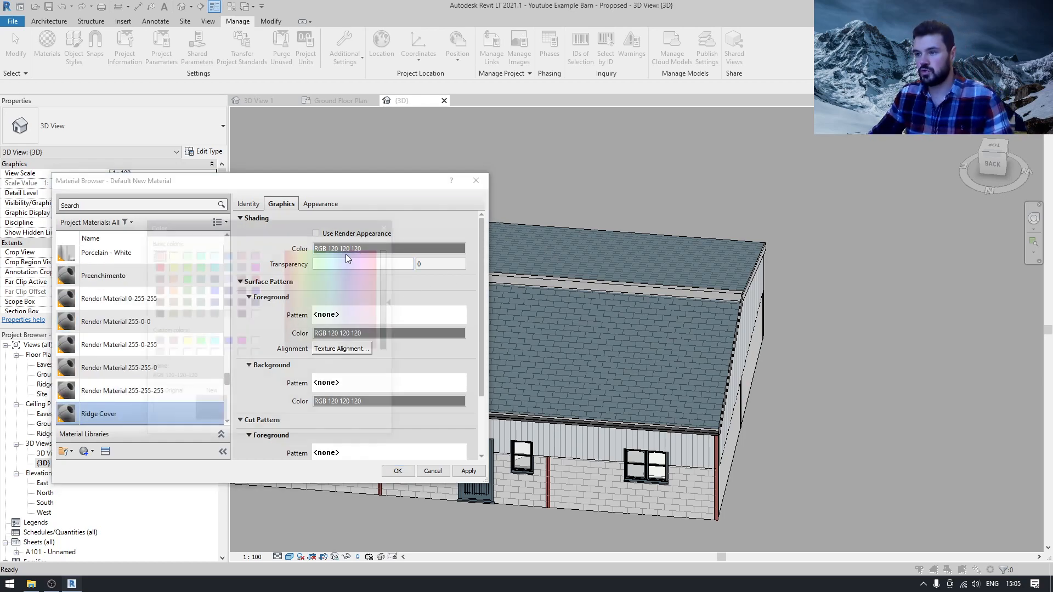
pyautogui.click(311, 427)
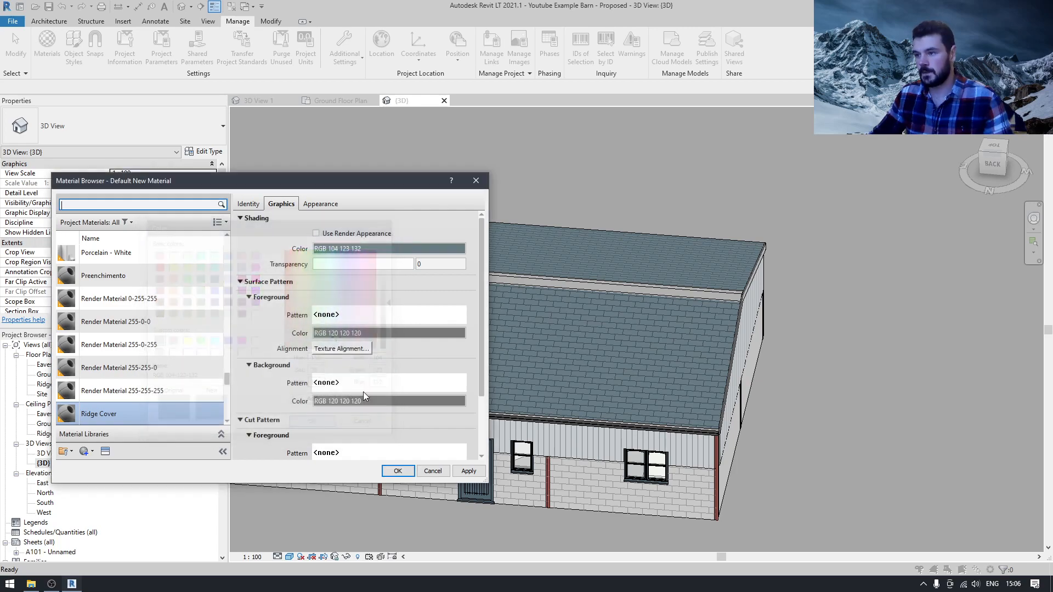
pyautogui.click(351, 315)
pyautogui.scroll(-1, 315, 356)
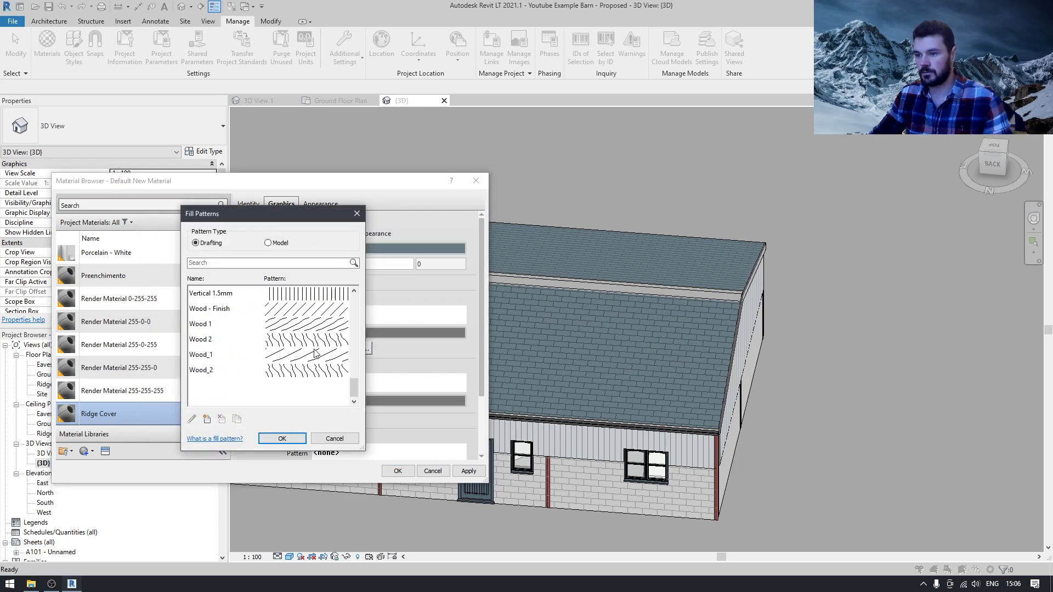
pyautogui.click(284, 370)
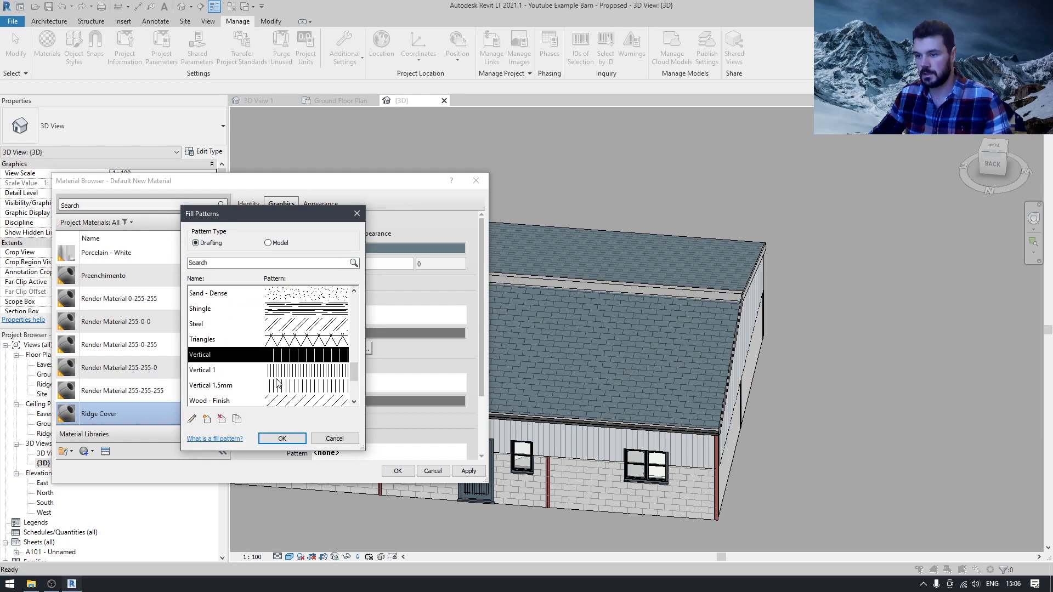
pyautogui.click(282, 439)
# Set Ridge Cover's foreground surface pattern colour to white, RGB 255 255 255, and accept the material changes
pyautogui.click(334, 333)
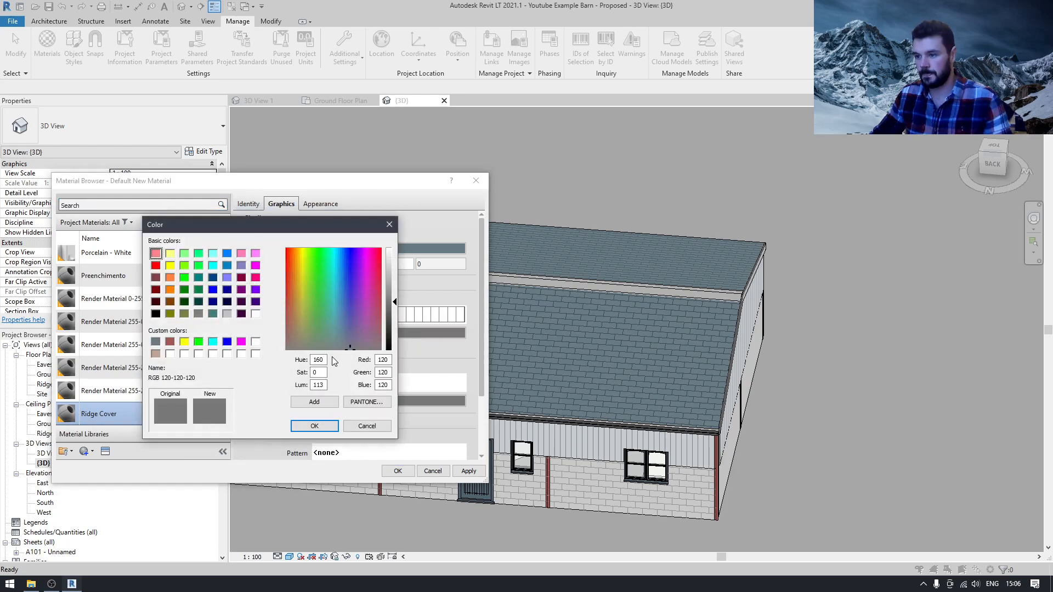
pyautogui.click(184, 353)
pyautogui.click(315, 426)
pyautogui.click(398, 471)
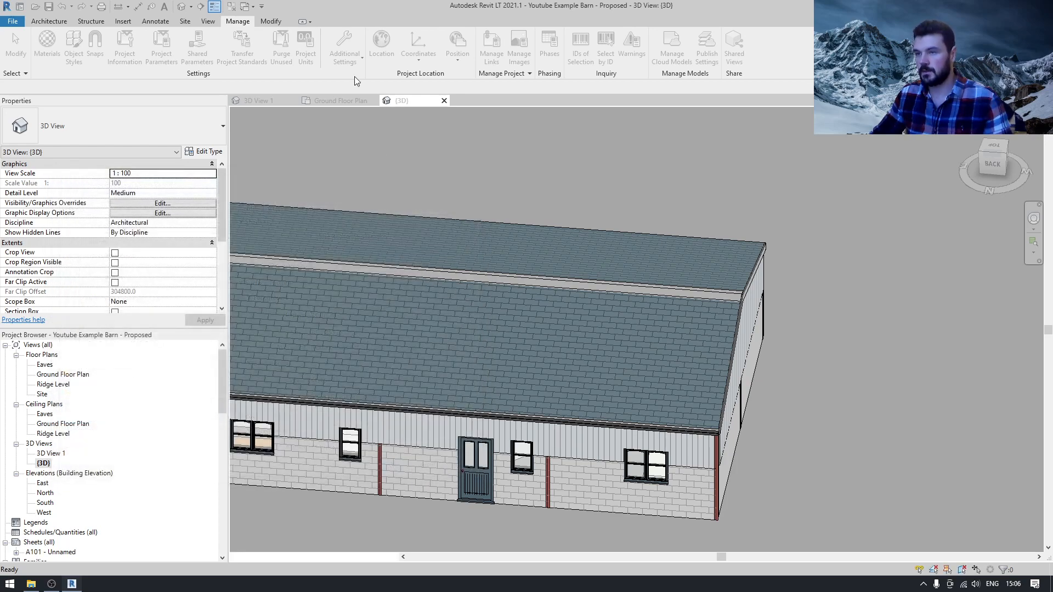
# Paint the faces of the barn's ridge capping with the Ridge Cover material
pyautogui.press('p')
pyautogui.press('t')
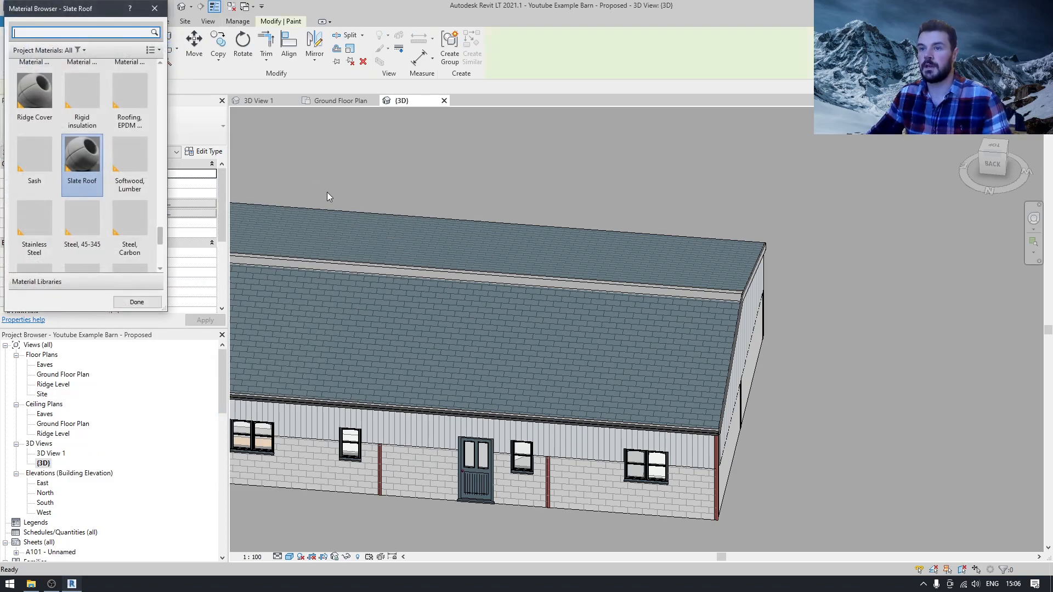
pyautogui.scroll(1, 96, 145)
pyautogui.click(70, 32)
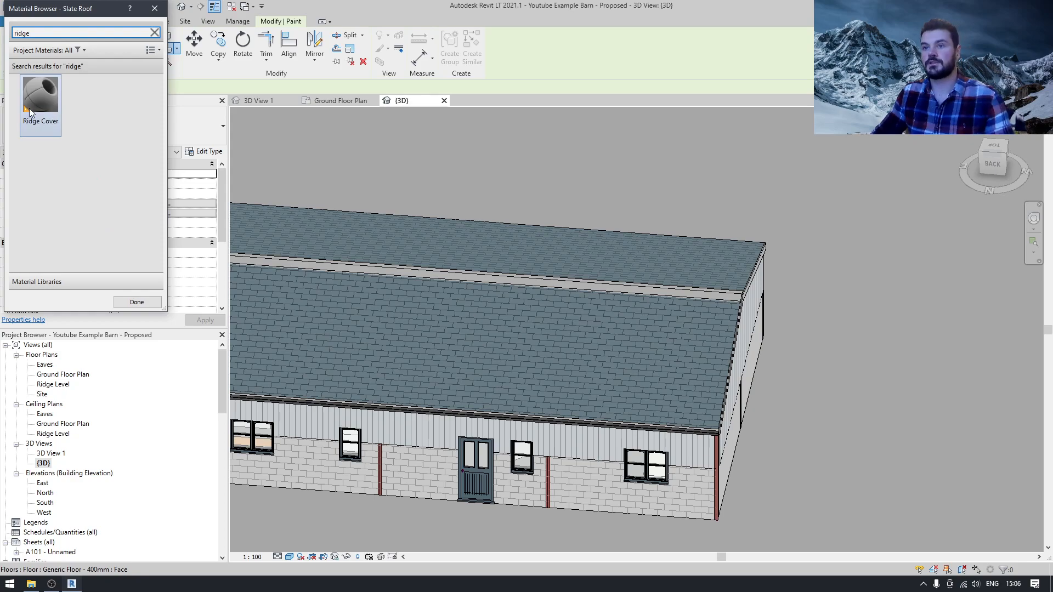
pyautogui.click(33, 102)
pyautogui.scroll(5, 334, 268)
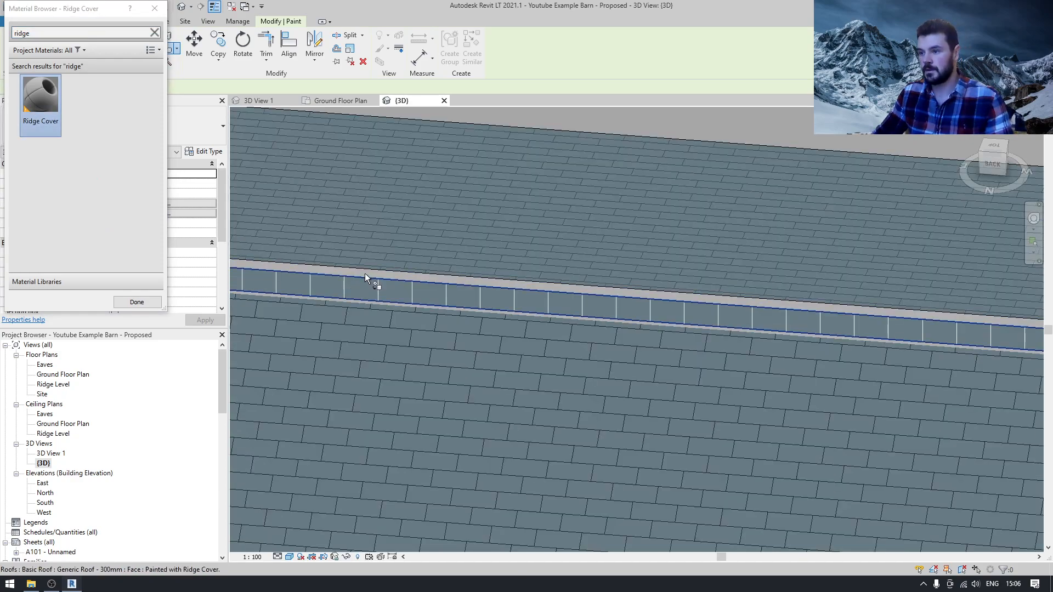
pyautogui.scroll(1, 364, 273)
pyautogui.keyDown('shift'); pyautogui.moveTo(358, 272); pyautogui.dragTo(357, 283, button='middle'); pyautogui.keyUp('shift')
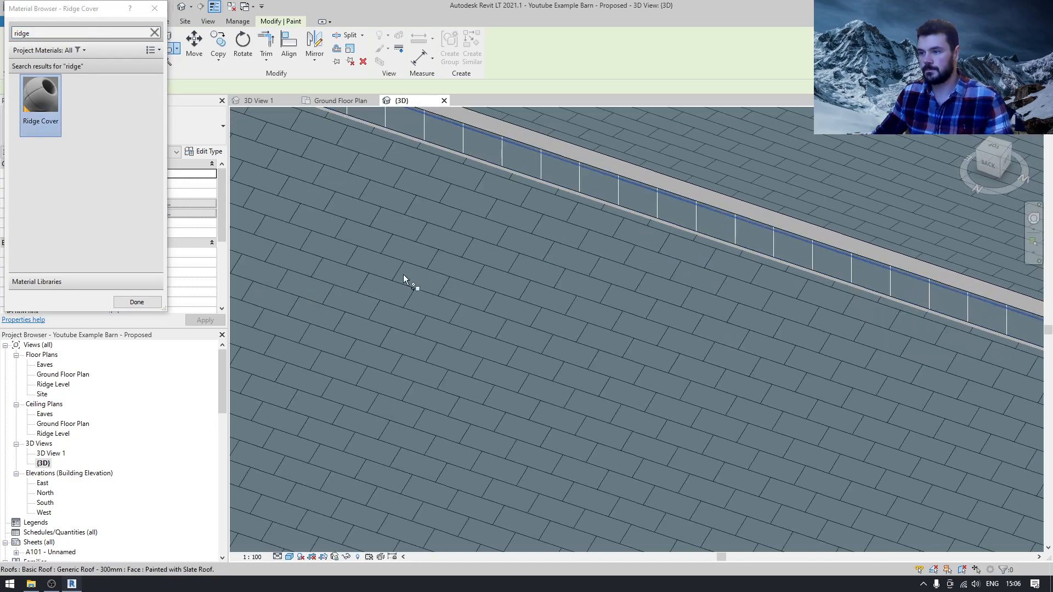
pyautogui.click(662, 180)
pyautogui.press('Escape')
# Reopen the Ridge Cover material's foreground fill pattern choices, switch to model patterns and look through them
pyautogui.keyDown('shift'); pyautogui.moveTo(494, 271); pyautogui.dragTo(522, 263, button='middle'); pyautogui.keyUp('shift')
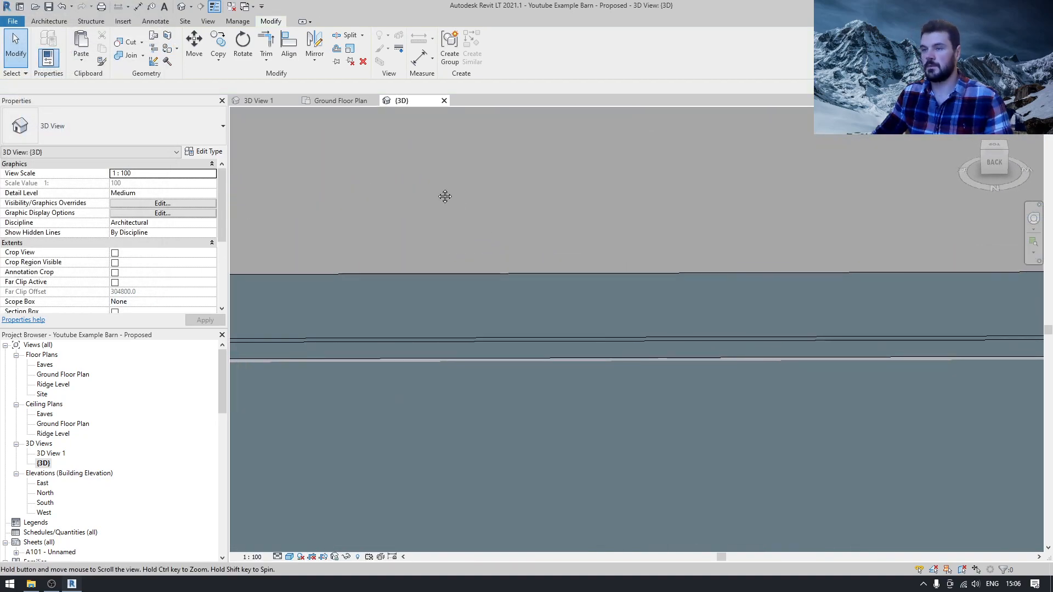
pyautogui.click(238, 21)
pyautogui.click(47, 45)
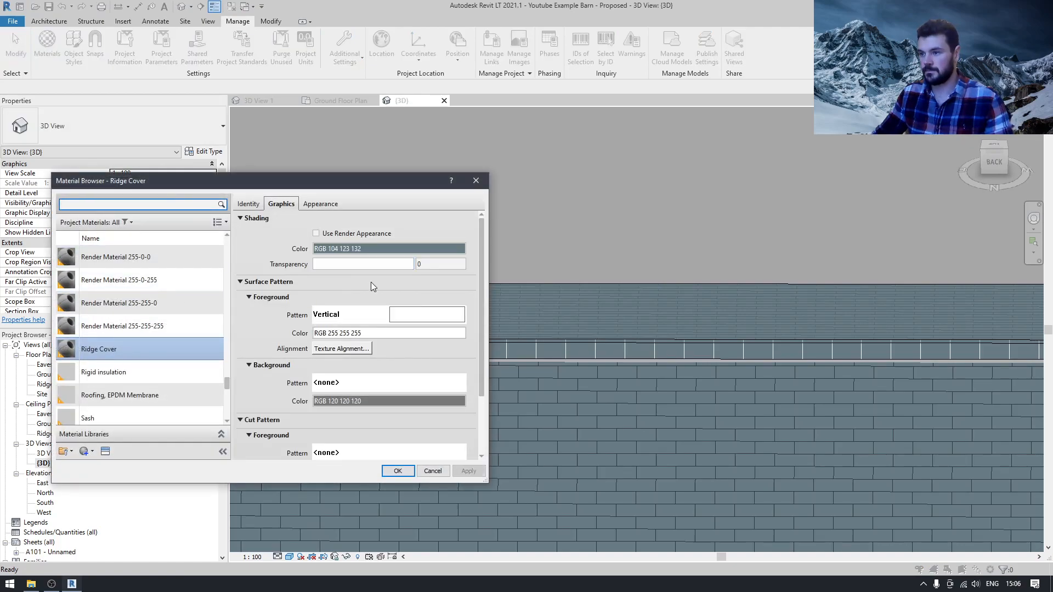
pyautogui.click(406, 316)
pyautogui.click(268, 243)
pyautogui.scroll(3, 244, 337)
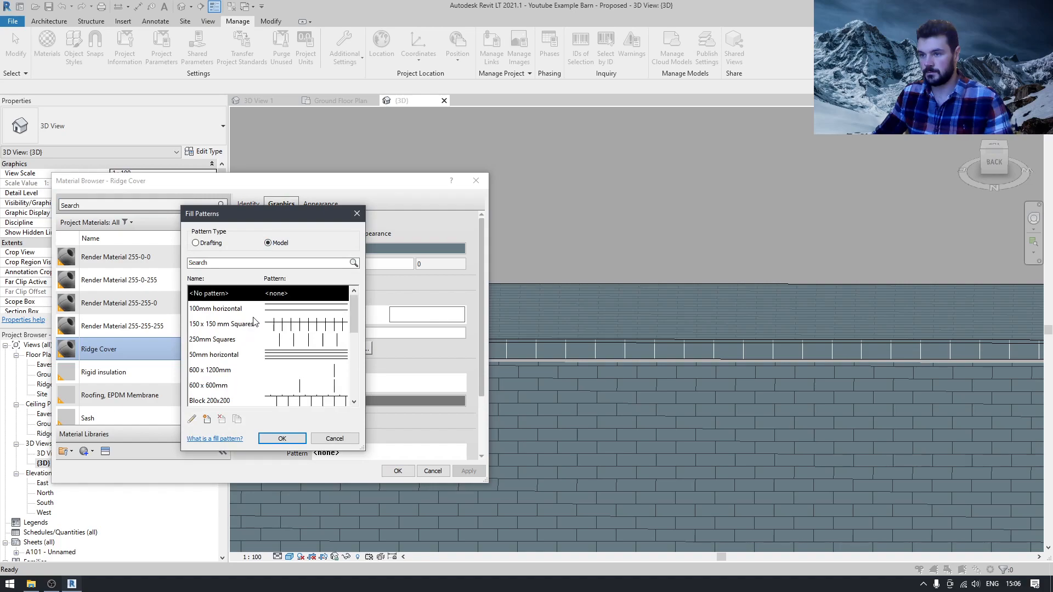
pyautogui.scroll(-4, 255, 329)
pyautogui.scroll(4, 258, 351)
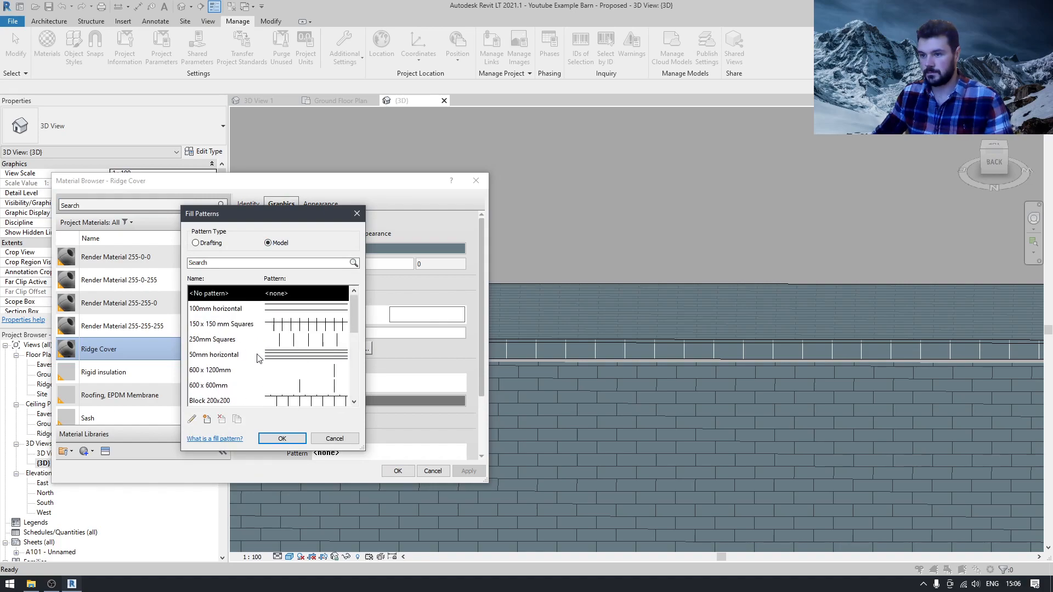
pyautogui.scroll(-4, 293, 338)
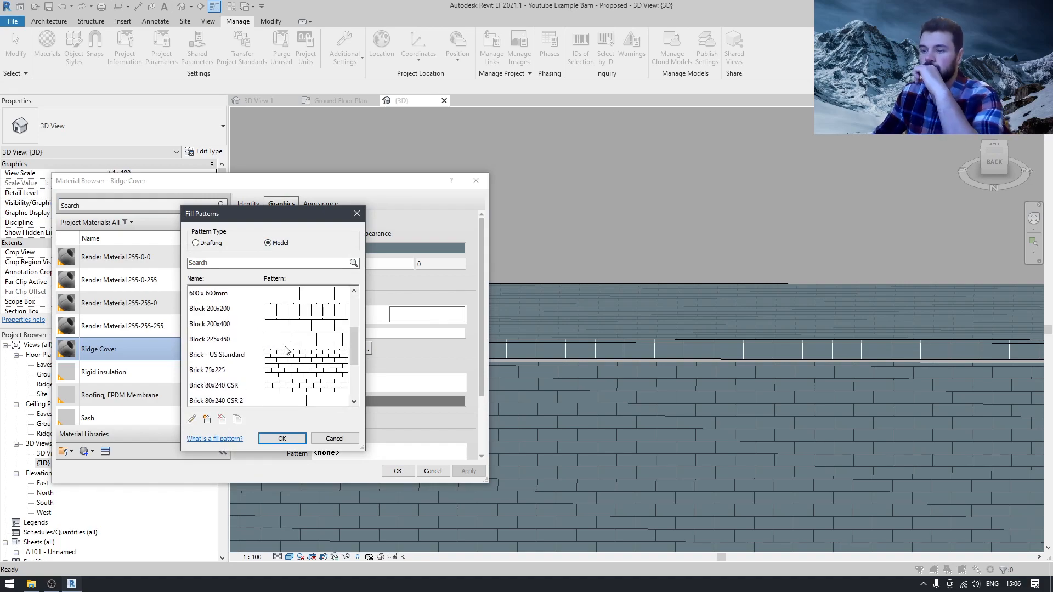
pyautogui.scroll(4, 286, 357)
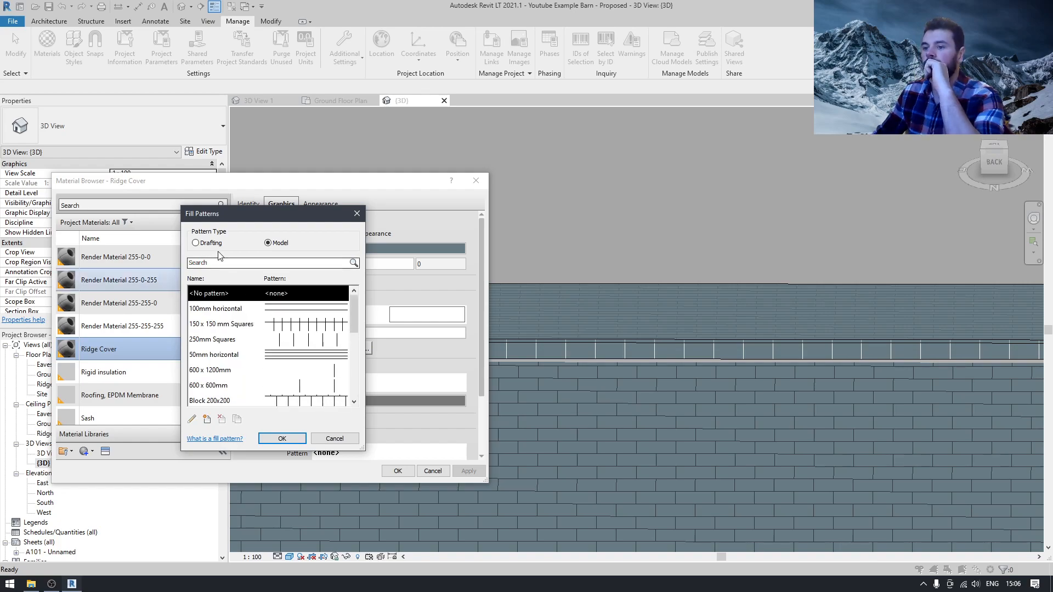
# Duplicate the 100mm horizontal pattern as Ridge with a 90° line angle and wider spacing, and assign it to Ridge Cover
pyautogui.click(235, 309)
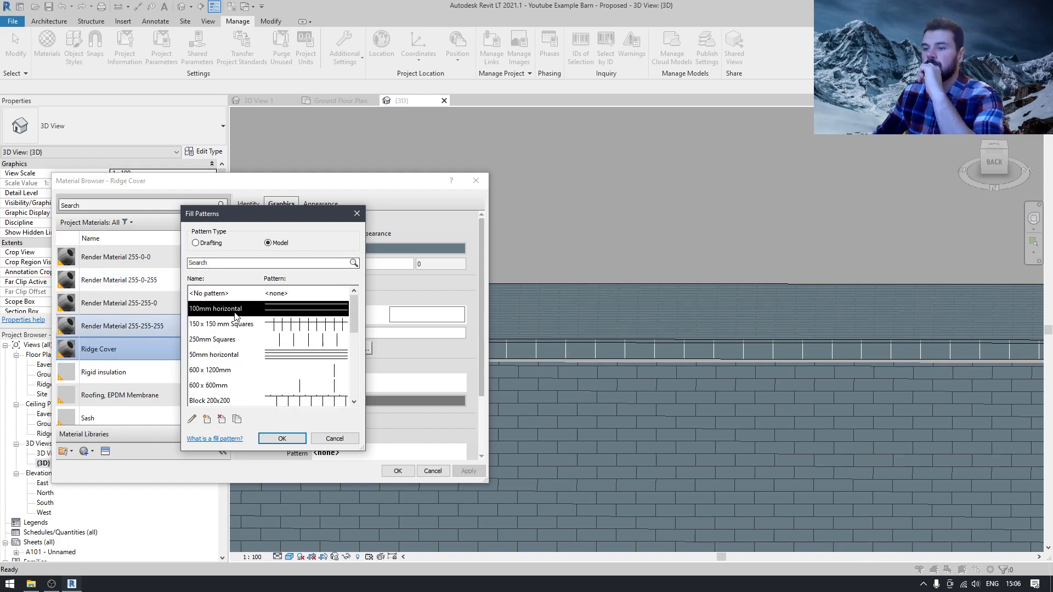
pyautogui.click(238, 420)
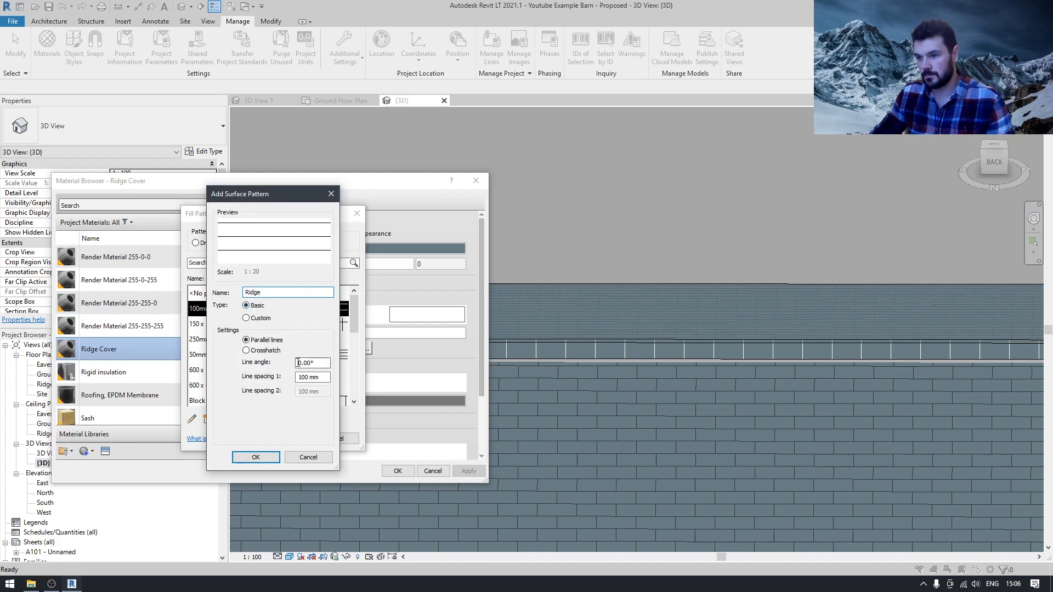
pyautogui.write('90')
pyautogui.press('Tab')
pyautogui.write('400')
pyautogui.press('Return')
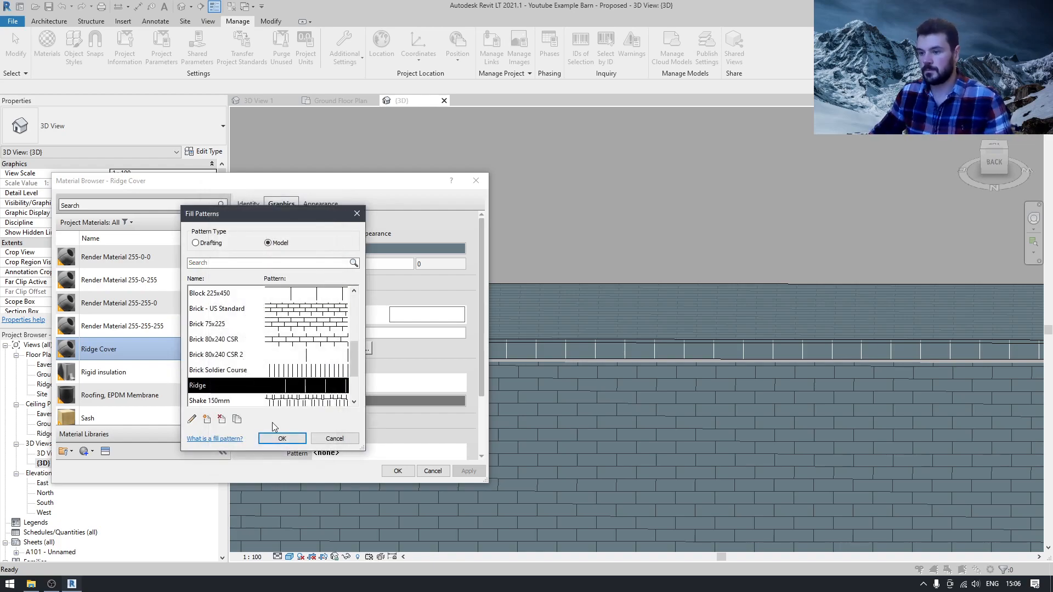
pyautogui.click(281, 438)
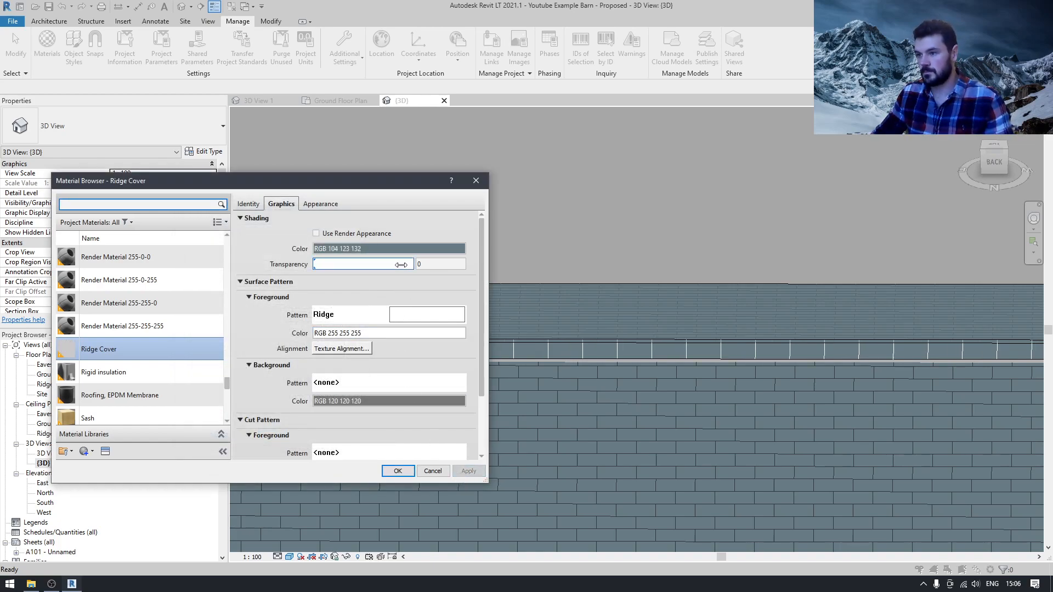
# Edit the Ridge pattern's line spacing to 450 mm and accept the updated Ridge Cover material
pyautogui.click(415, 314)
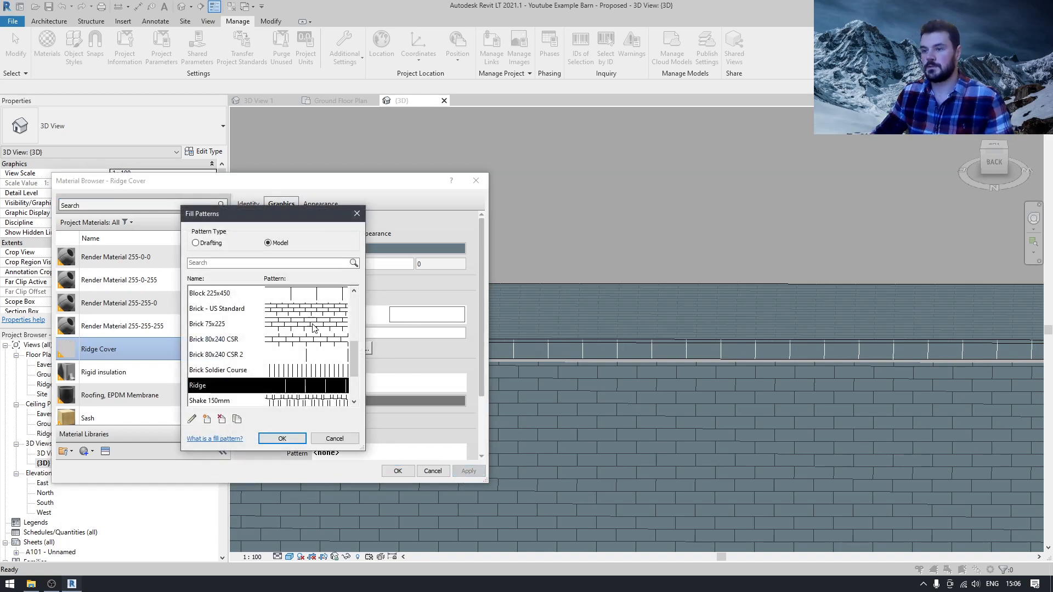
pyautogui.click(191, 420)
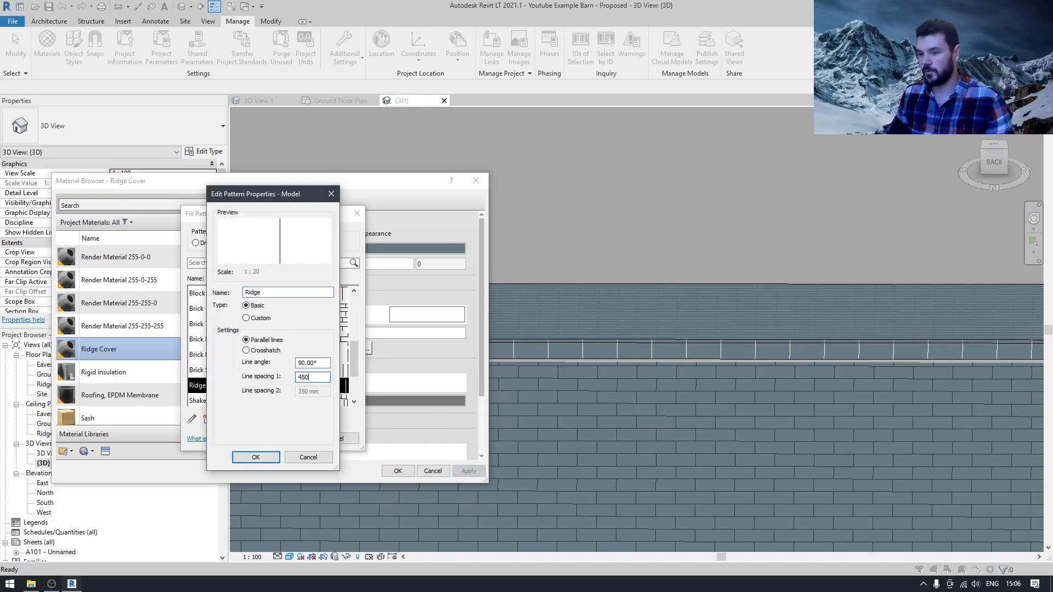
pyautogui.press('Return')
pyautogui.click(282, 439)
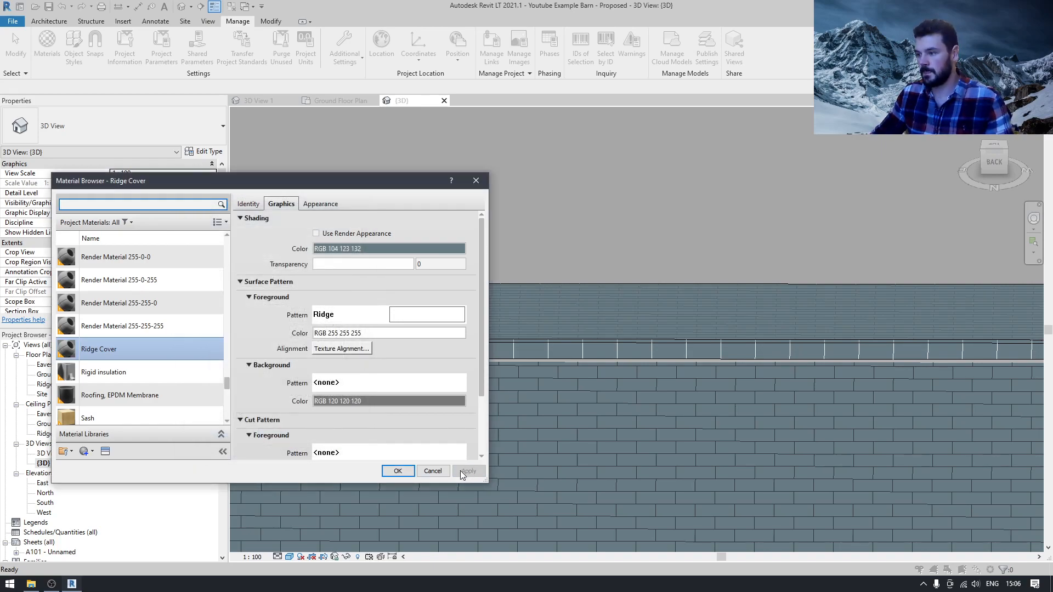
pyautogui.click(398, 471)
# Paint the lower blockwork faces of the windowless gable and the adjoining front wall bay with Render Material 255-255-255
pyautogui.scroll(-6, 473, 420)
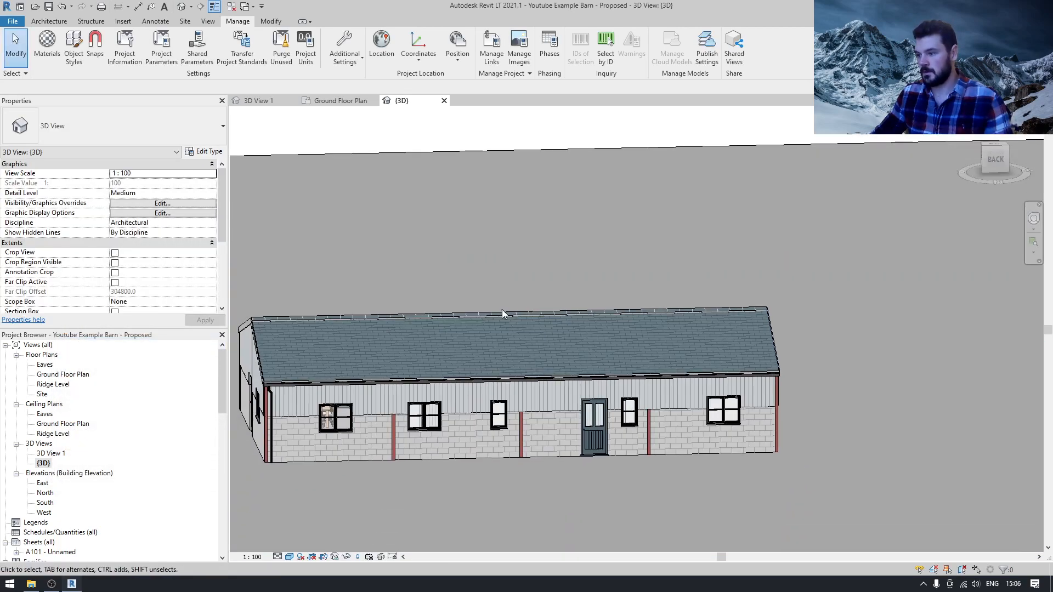
pyautogui.keyDown('shift'); pyautogui.moveTo(502, 310); pyautogui.dragTo(551, 445, button='middle'); pyautogui.keyUp('shift')
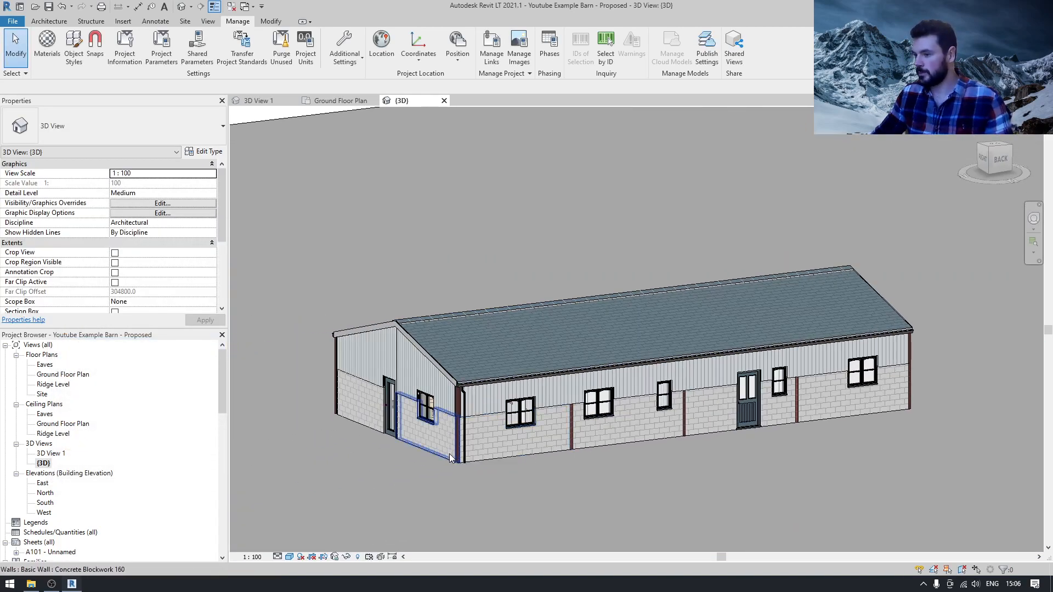
pyautogui.keyDown('shift'); pyautogui.moveTo(376, 428); pyautogui.dragTo(692, 454, button='middle'); pyautogui.keyUp('shift')
pyautogui.keyDown('shift'); pyautogui.moveTo(524, 436); pyautogui.dragTo(387, 366, button='middle'); pyautogui.keyUp('shift')
pyautogui.click(259, 24)
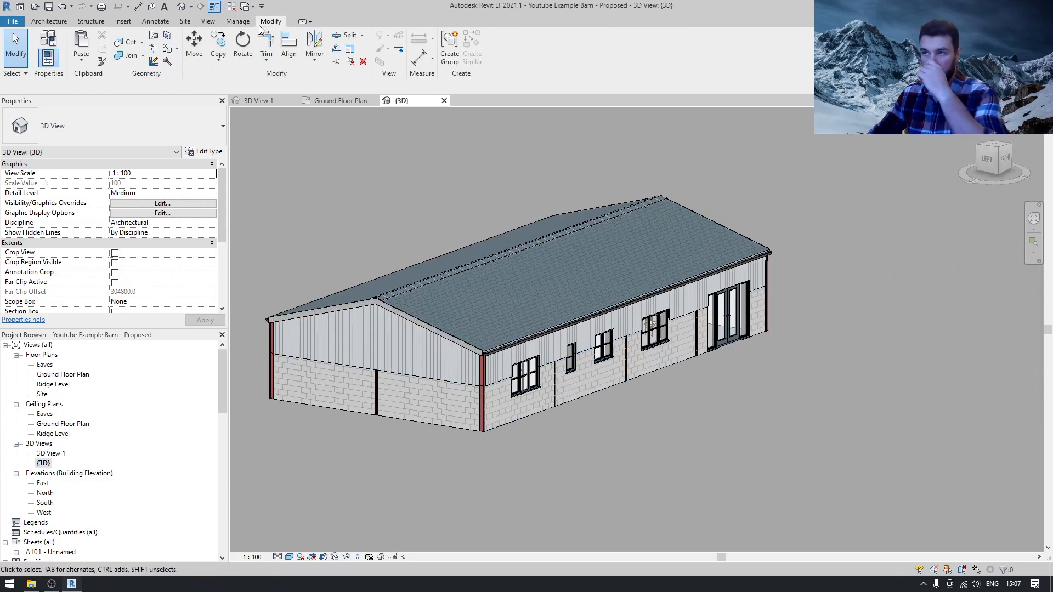
pyautogui.click(168, 48)
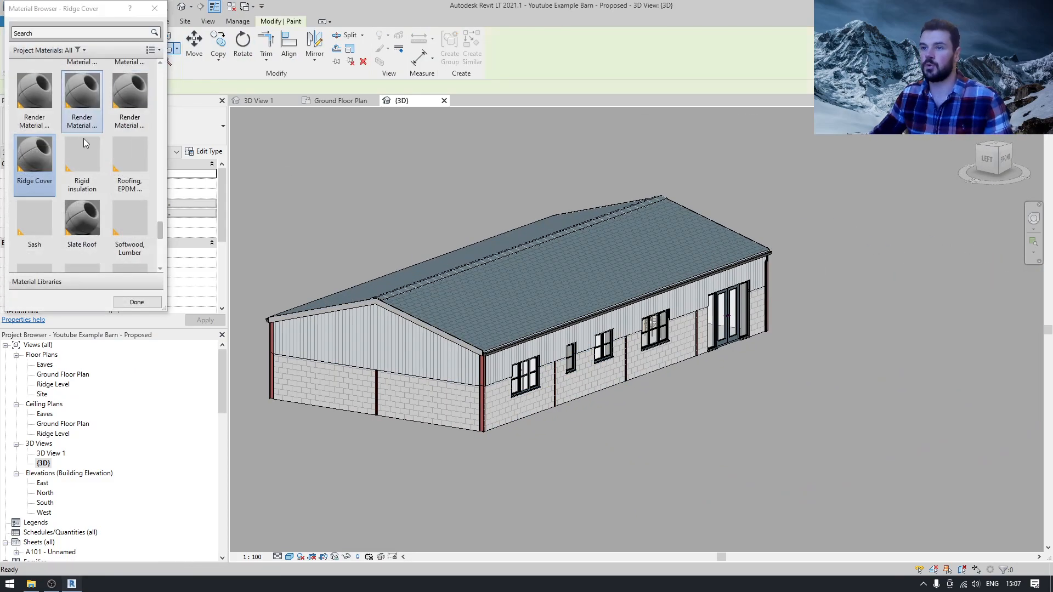
pyautogui.click(55, 36)
pyautogui.write('render')
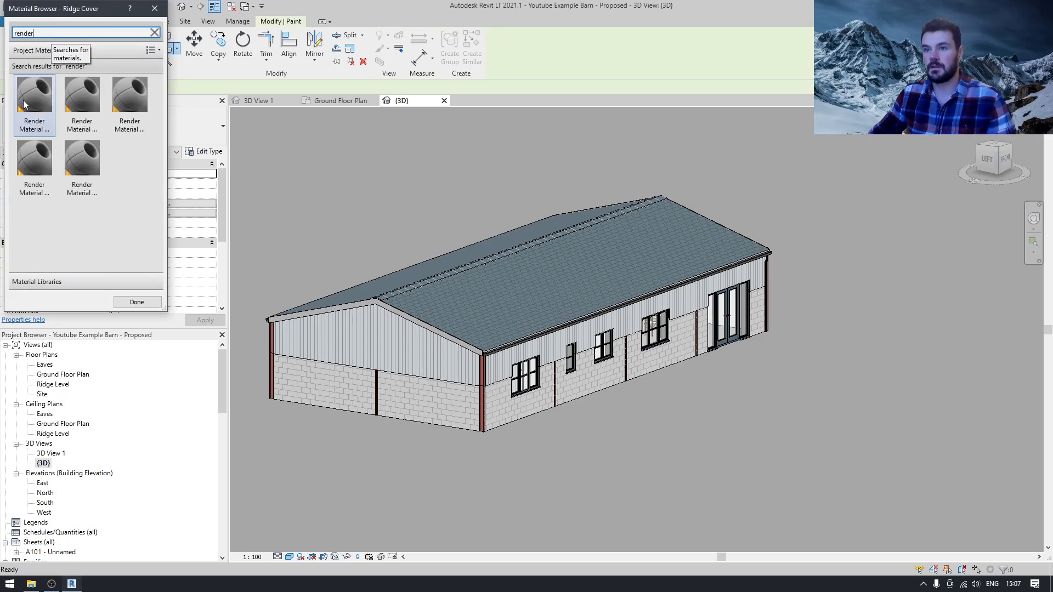
pyautogui.click(81, 159)
pyautogui.click(328, 387)
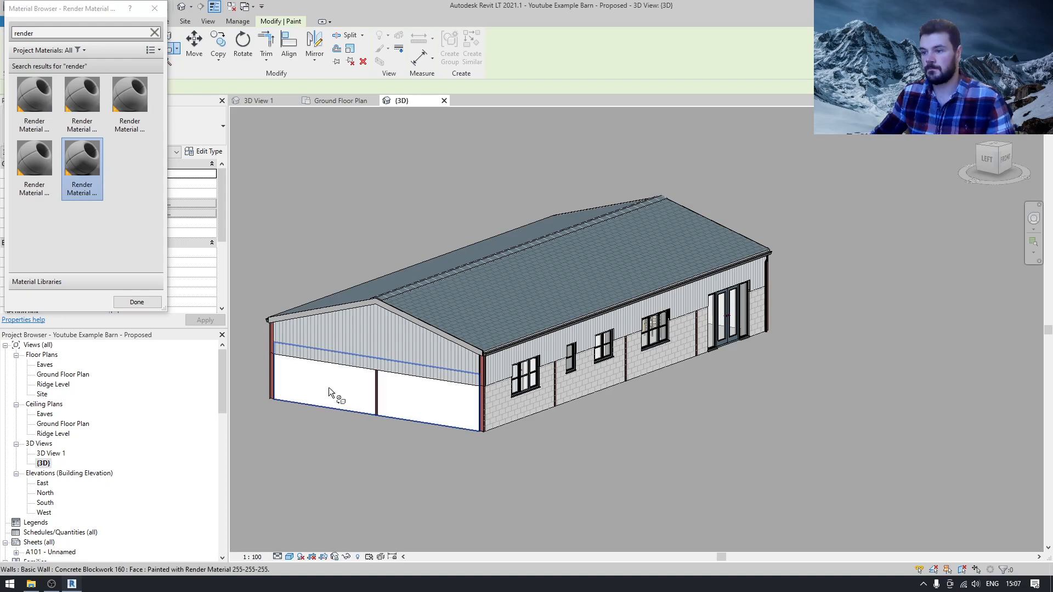
pyautogui.scroll(5, 502, 411)
pyautogui.click(502, 411)
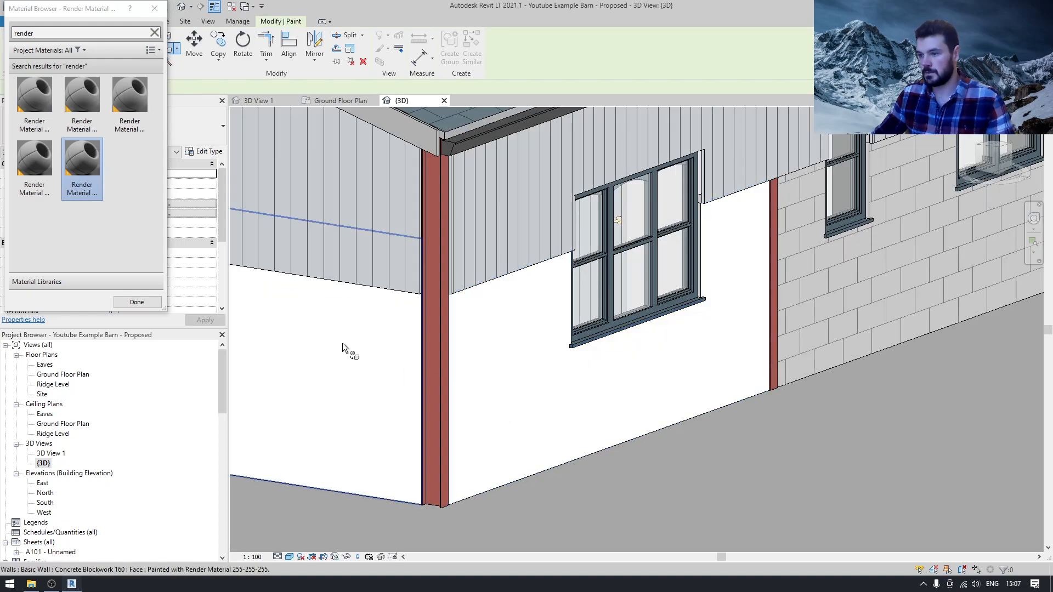
# Repaint the same gable and front bay blockwork faces with Render Material 255-255-0 and finish painting
pyautogui.click(34, 165)
pyautogui.click(303, 387)
pyautogui.click(521, 351)
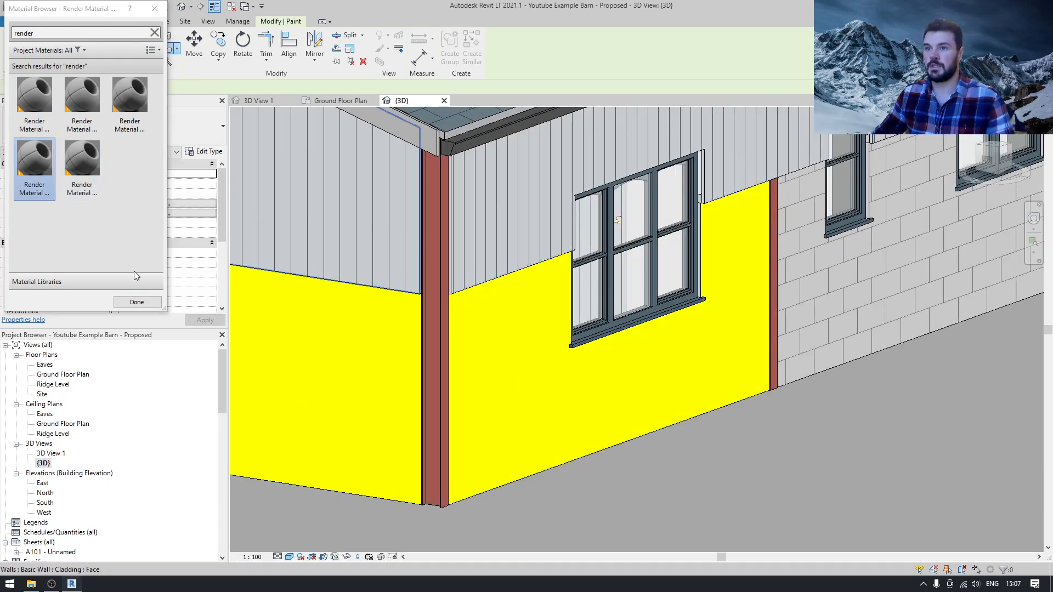
pyautogui.click(136, 302)
pyautogui.scroll(-5, 425, 307)
pyautogui.keyDown('shift'); pyautogui.moveTo(424, 307); pyautogui.dragTo(329, 307, button='middle'); pyautogui.keyUp('shift')
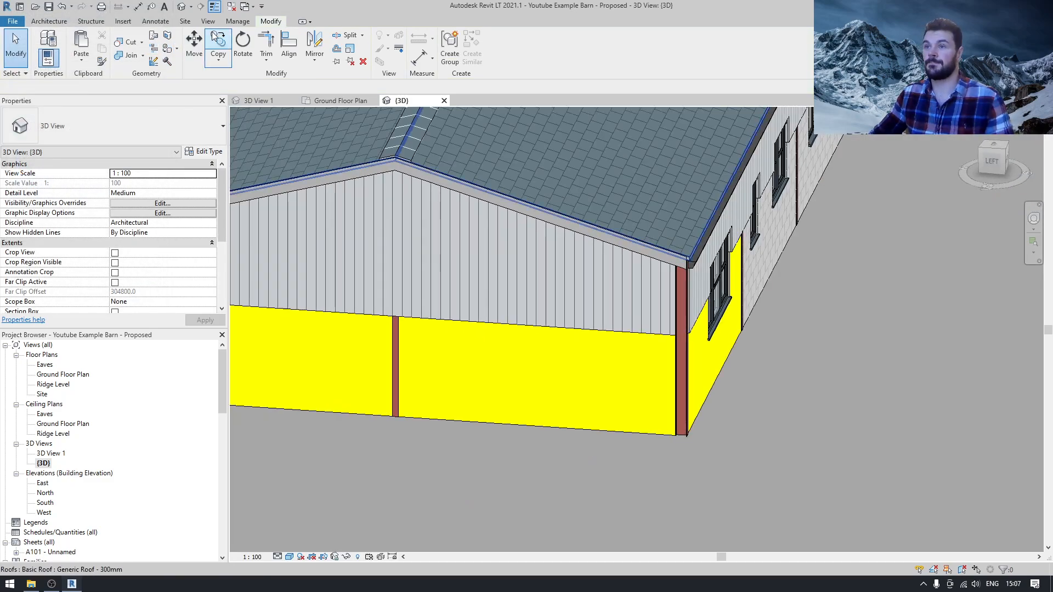
# Create a new project material and rename it Render
pyautogui.click(46, 47)
pyautogui.click(86, 451)
pyautogui.click(107, 464)
pyautogui.rightClick(112, 323)
pyautogui.click(157, 354)
pyautogui.write('Rendw')
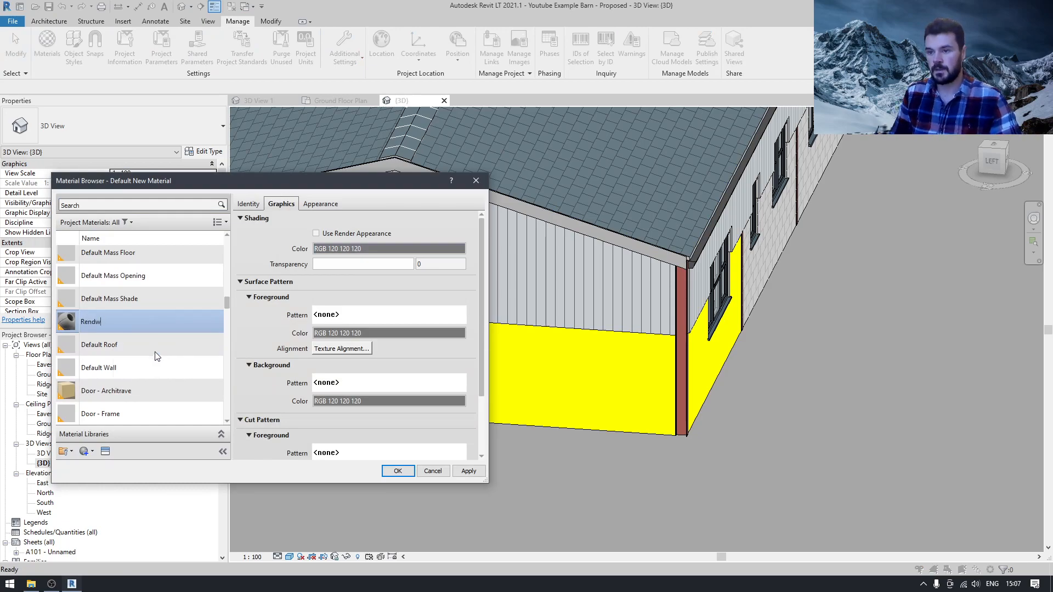
pyautogui.press('BackSpace')
pyautogui.write('er')
pyautogui.press('Return')
# Set Render's shading colour to RGB 232 231 227 and its foreground surface pattern to Gypsum-Plaster, and accept the material
pyautogui.click(384, 249)
pyautogui.moveTo(391, 288); pyautogui.dragTo(394, 265)
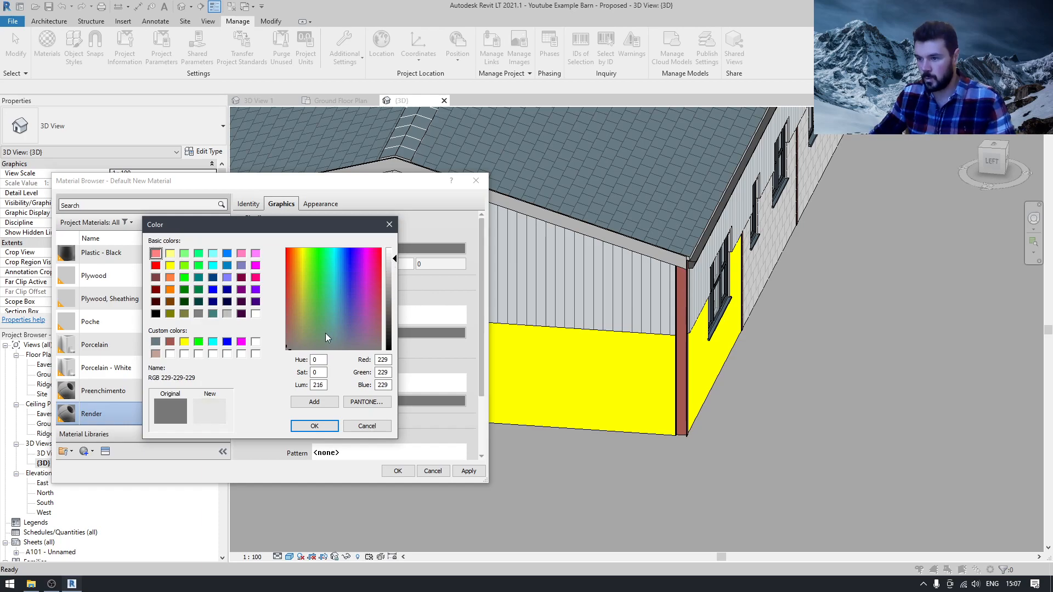
pyautogui.click(314, 426)
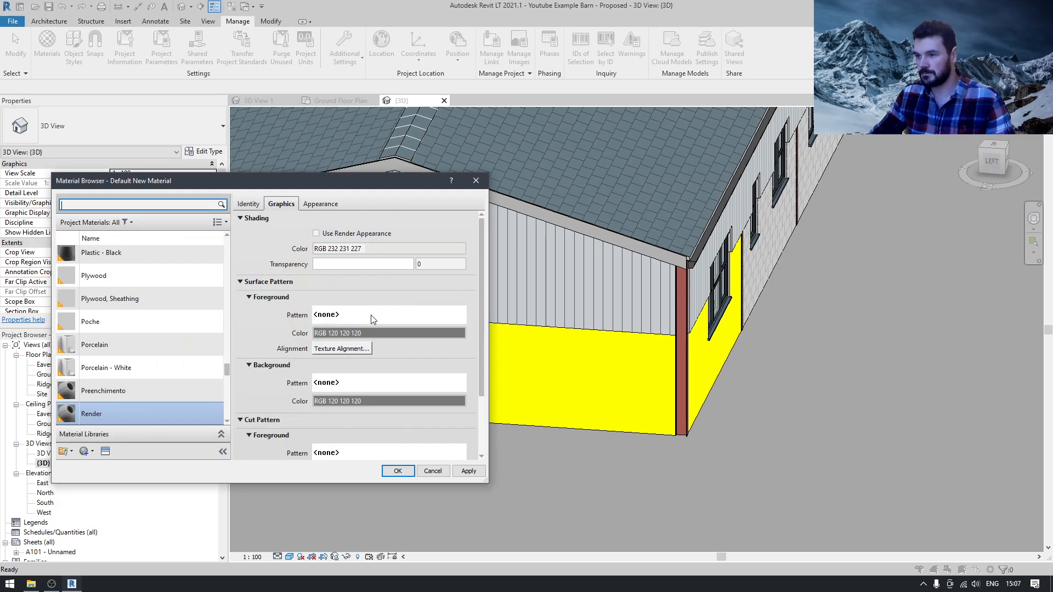
pyautogui.click(340, 313)
pyautogui.scroll(-5, 222, 315)
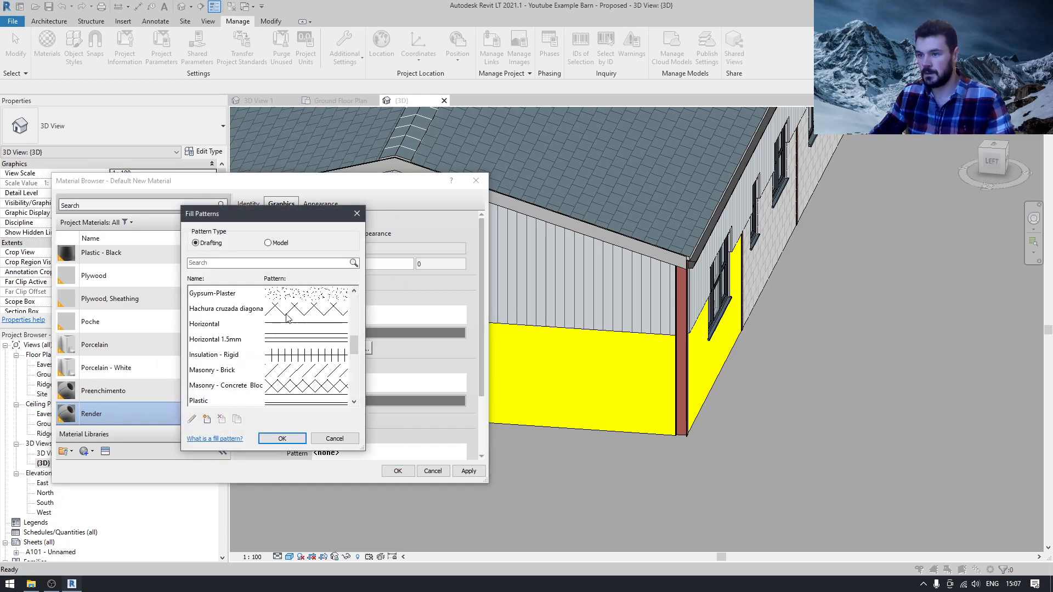
pyautogui.click(278, 299)
pyautogui.click(282, 439)
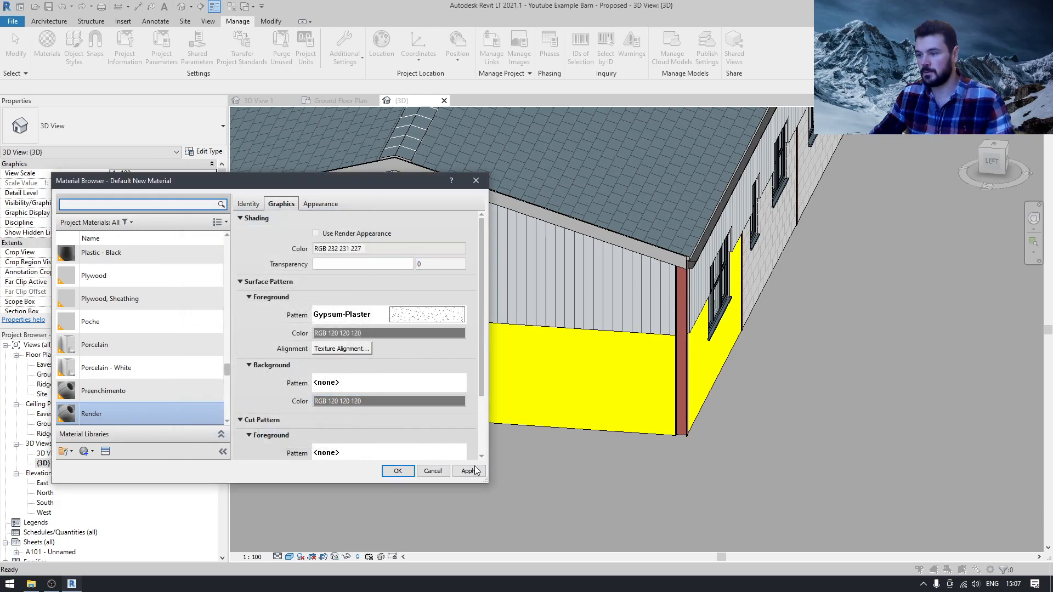
pyautogui.click(398, 471)
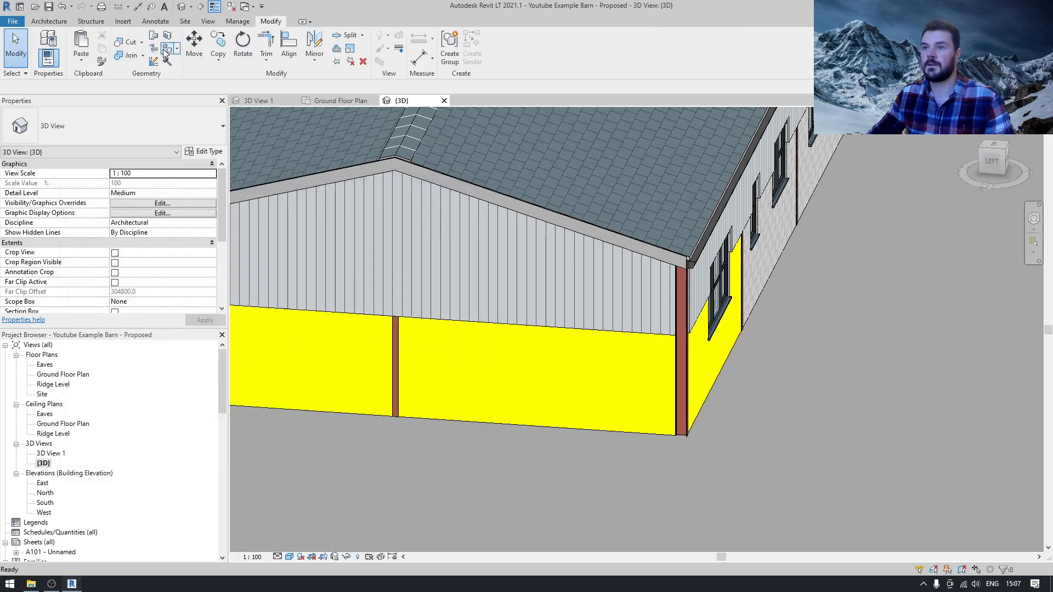
# Search the paint materials for Render and apply it to the blockwork of the windowless gable and first front wall bays
pyautogui.scroll(2, 73, 69)
pyautogui.write('render')
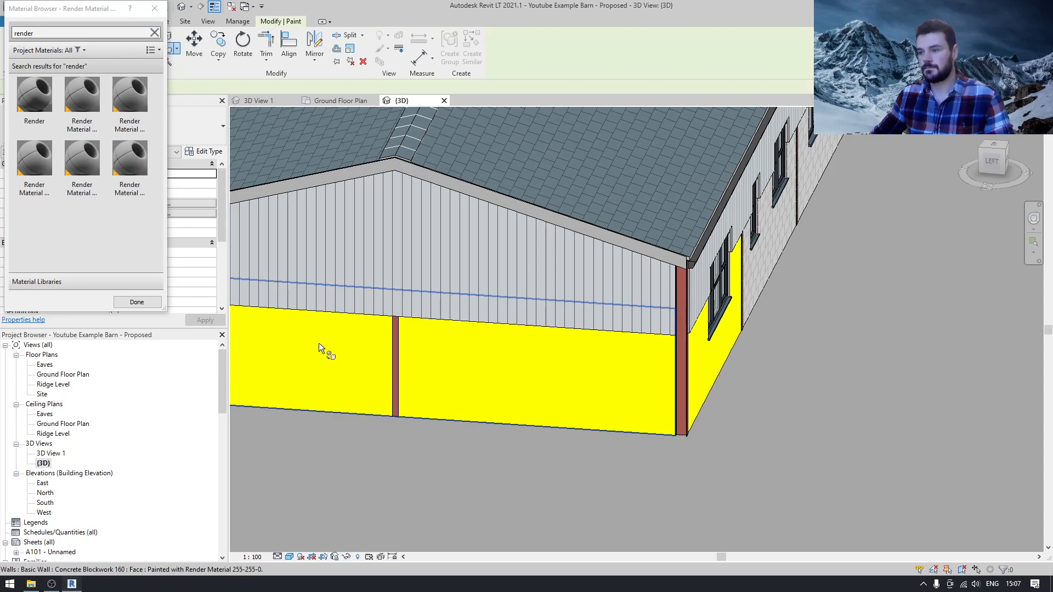
pyautogui.click(36, 105)
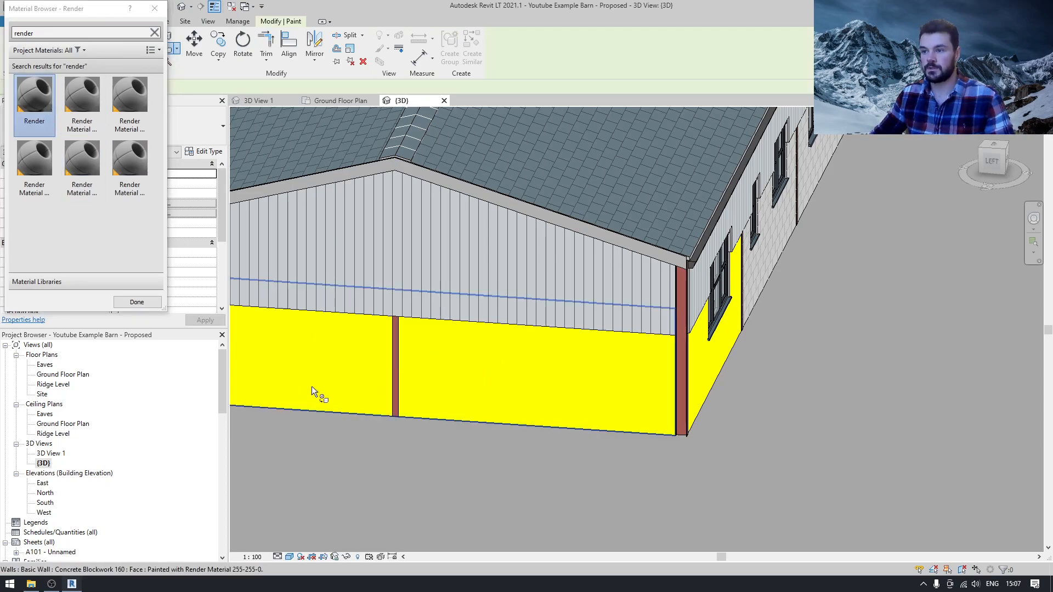
pyautogui.keyDown('shift'); pyautogui.moveTo(647, 403); pyautogui.dragTo(528, 397, button='middle'); pyautogui.keyUp('shift')
pyautogui.click(522, 386)
pyautogui.click(418, 441)
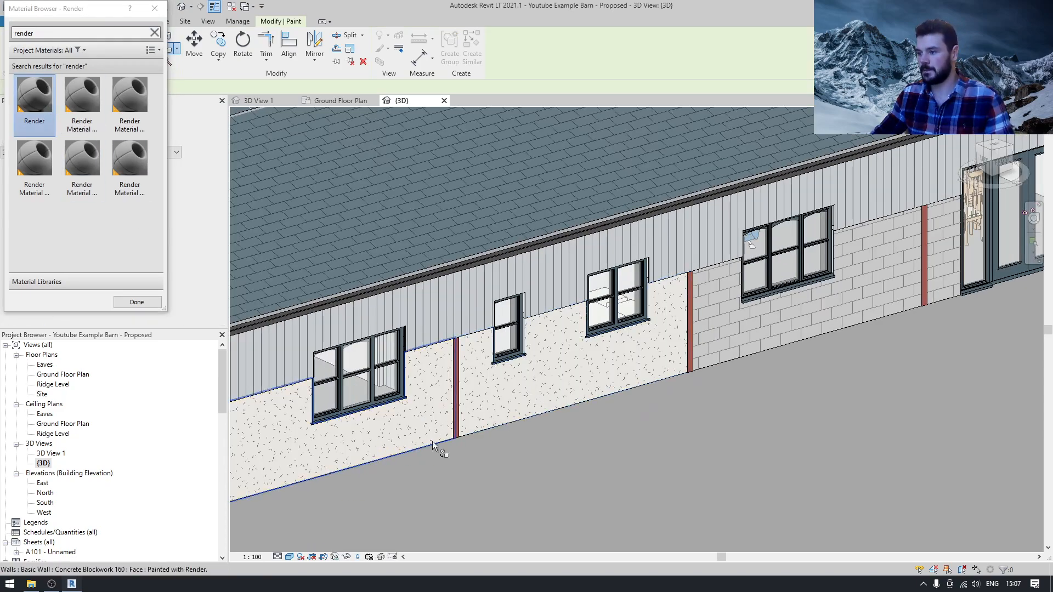
# Paint the remaining front wall blockwork bays and the blockwork of the gable with the door with Render
pyautogui.scroll(-3, 486, 422)
pyautogui.keyDown('shift'); pyautogui.moveTo(712, 357); pyautogui.dragTo(487, 373, button='middle'); pyautogui.keyUp('shift')
pyautogui.click(489, 469)
pyautogui.click(448, 483)
pyautogui.moveTo(542, 478)
pyautogui.keyDown('shift'); pyautogui.mouseDown(button='middle')
pyautogui.moveTo(351, 446)
pyautogui.moveTo(434, 340)
pyautogui.mouseUp(button='middle'); pyautogui.keyUp('shift')
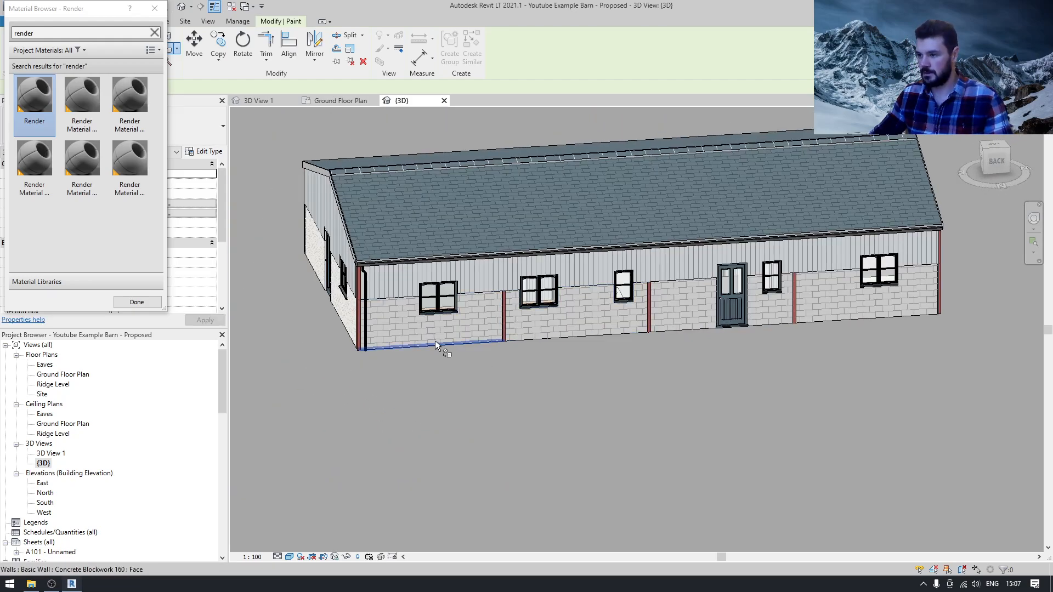
# Paint all the rear wall's blockwork bays with Render and finish painting
pyautogui.click(467, 346)
pyautogui.click(538, 337)
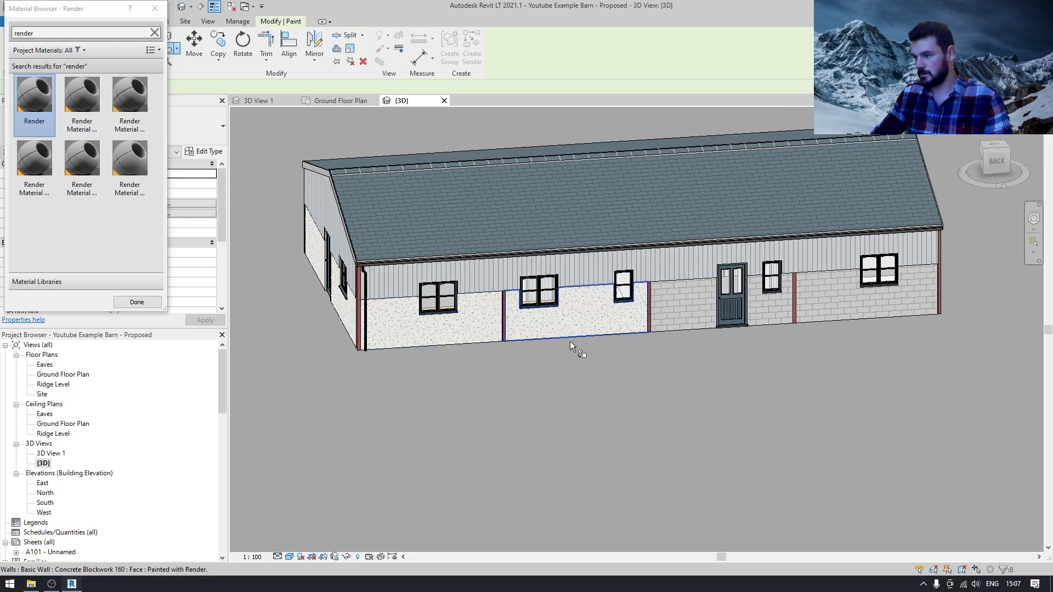
pyautogui.click(682, 334)
pyautogui.click(827, 324)
pyautogui.click(150, 305)
pyautogui.keyDown('shift'); pyautogui.moveTo(470, 382); pyautogui.dragTo(587, 407, button='middle'); pyautogui.keyUp('shift')
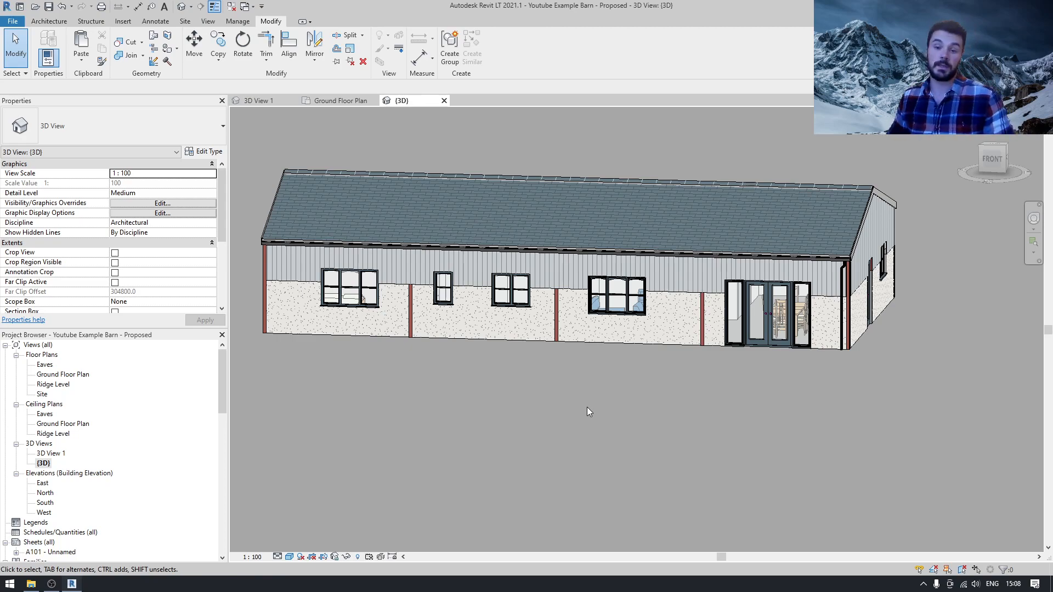
pyautogui.keyDown('shift'); pyautogui.moveTo(491, 426); pyautogui.dragTo(211, 417, button='middle'); pyautogui.keyUp('shift')
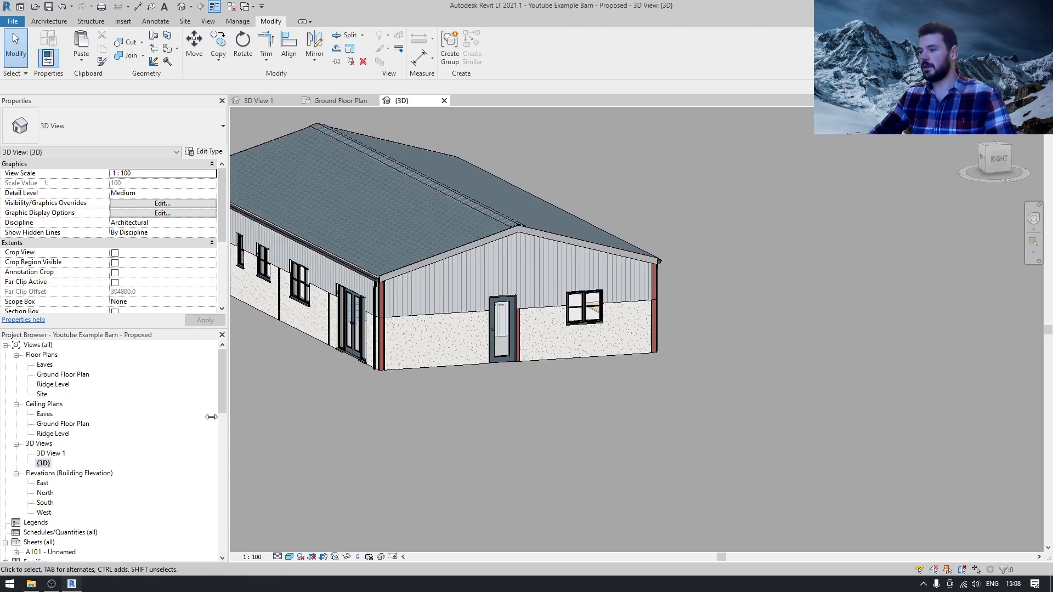
# Open the Ground Floor Plan and try flipping and repositioning the corner countertop in the room beside the kitchen, restoring its placement
pyautogui.doubleClick(63, 374)
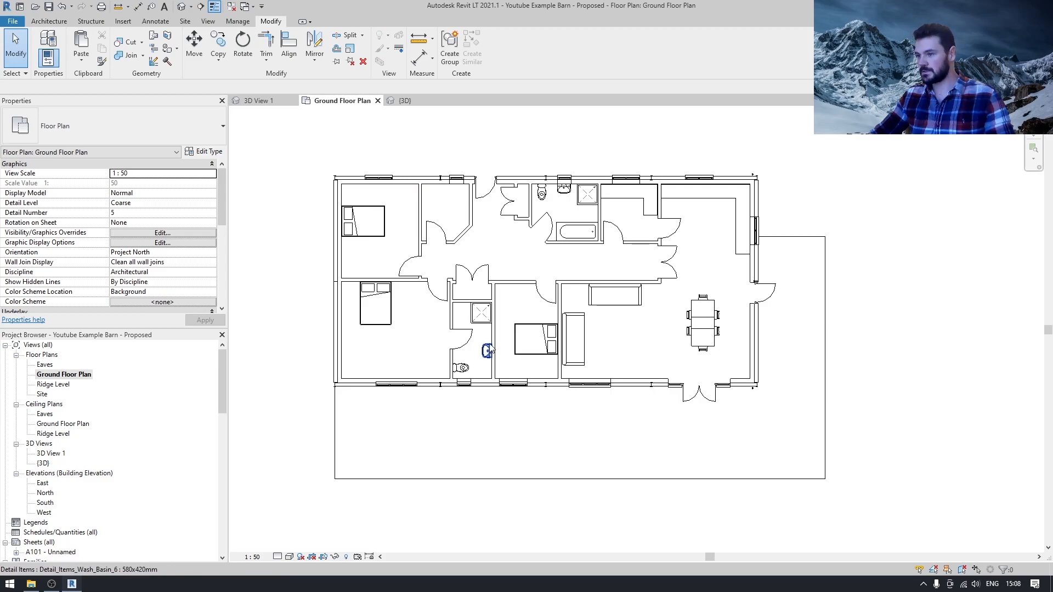
pyautogui.click(638, 196)
pyautogui.scroll(3, 637, 197)
pyautogui.click(645, 212)
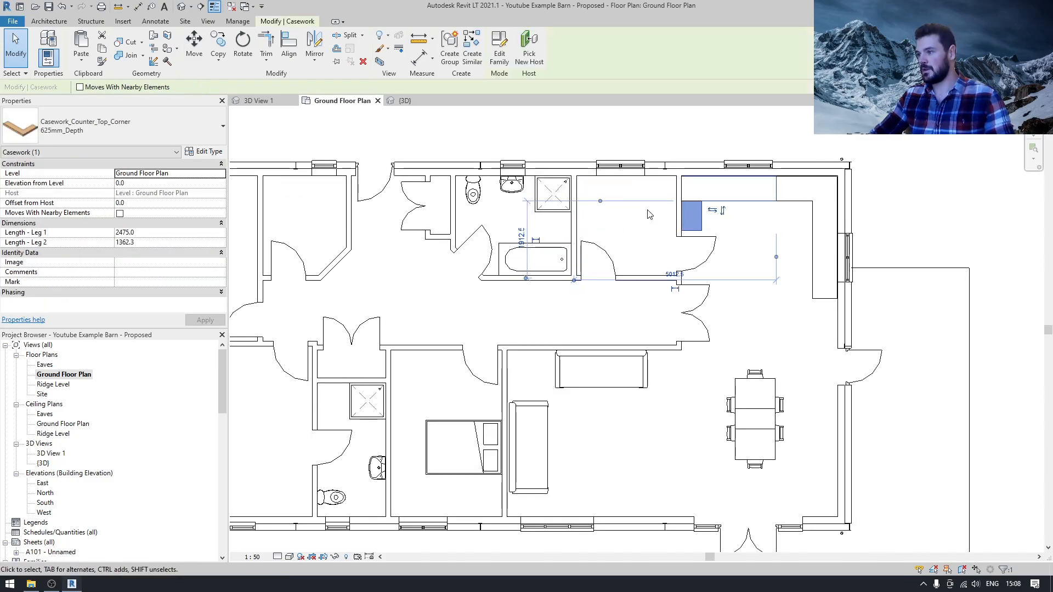
pyautogui.click(709, 212)
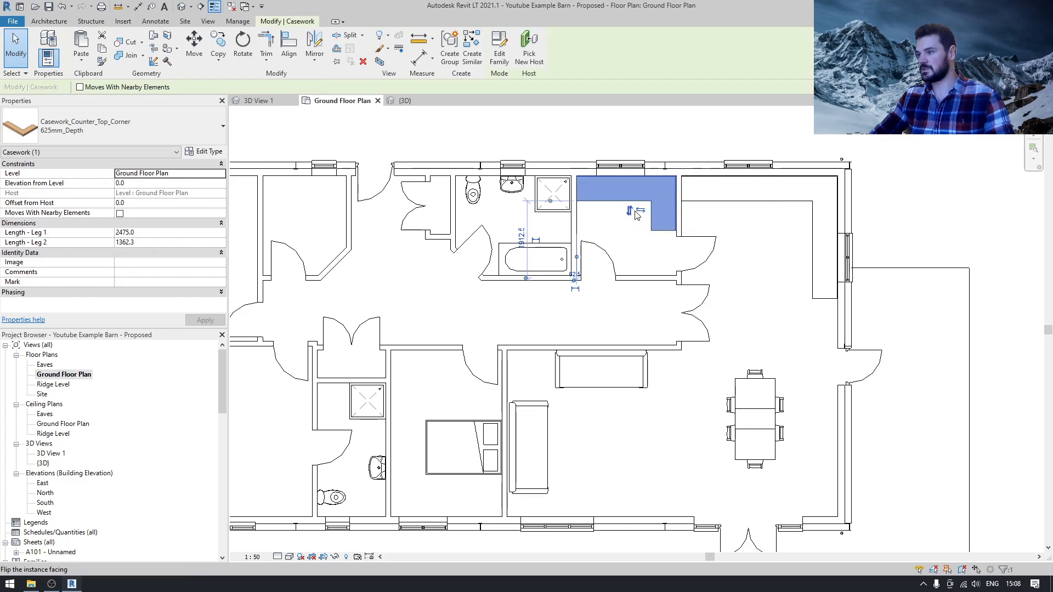
pyautogui.click(640, 211)
pyautogui.moveTo(698, 223); pyautogui.dragTo(603, 226)
pyautogui.click(655, 327)
pyautogui.hotkey('ctrl', 'z')
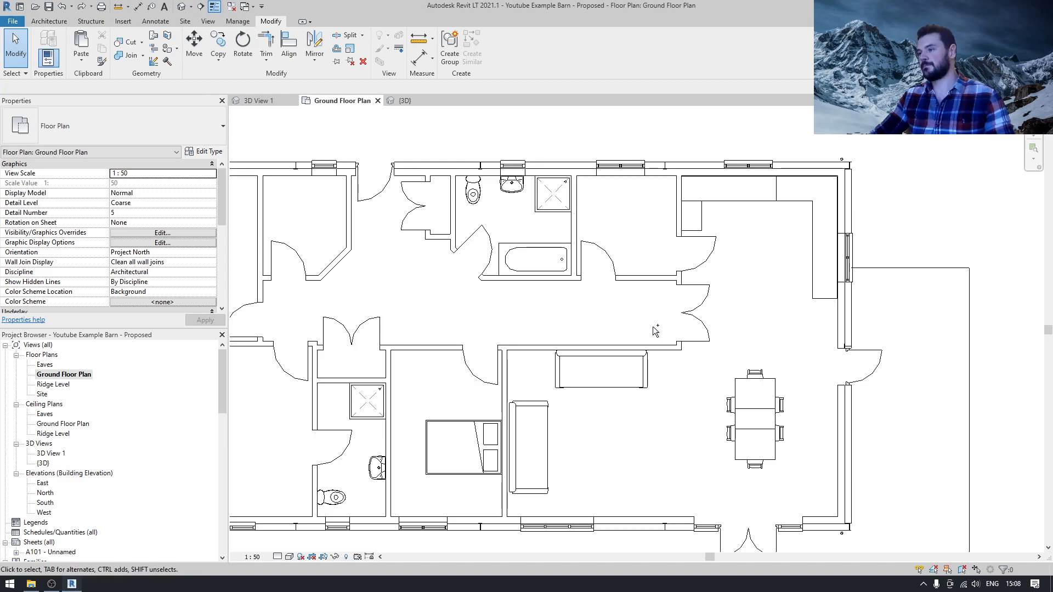
pyautogui.hotkey('ctrl', 'y')
# Bring up the type choices for the corner countertop beside the kitchen and choose 625mm_Depth
pyautogui.click(142, 126)
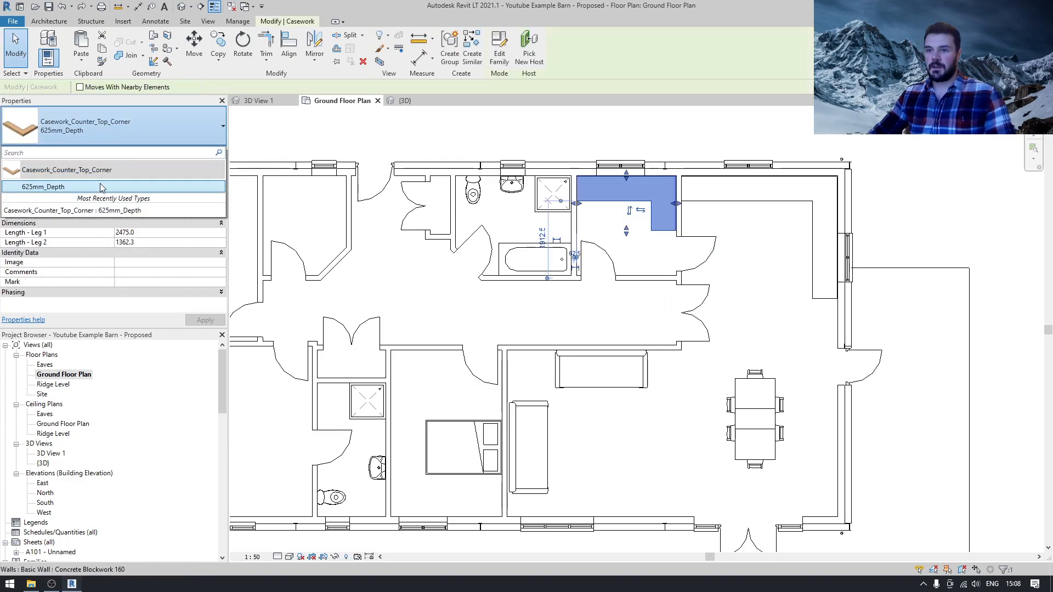
pyautogui.click(101, 187)
pyautogui.click(630, 219)
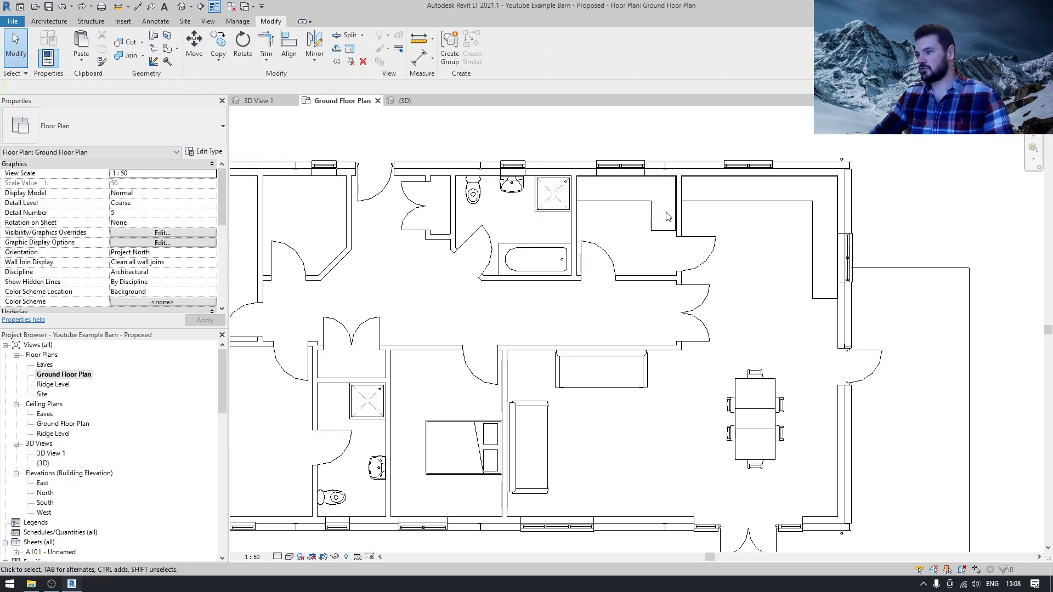
pyautogui.scroll(-2, 668, 213)
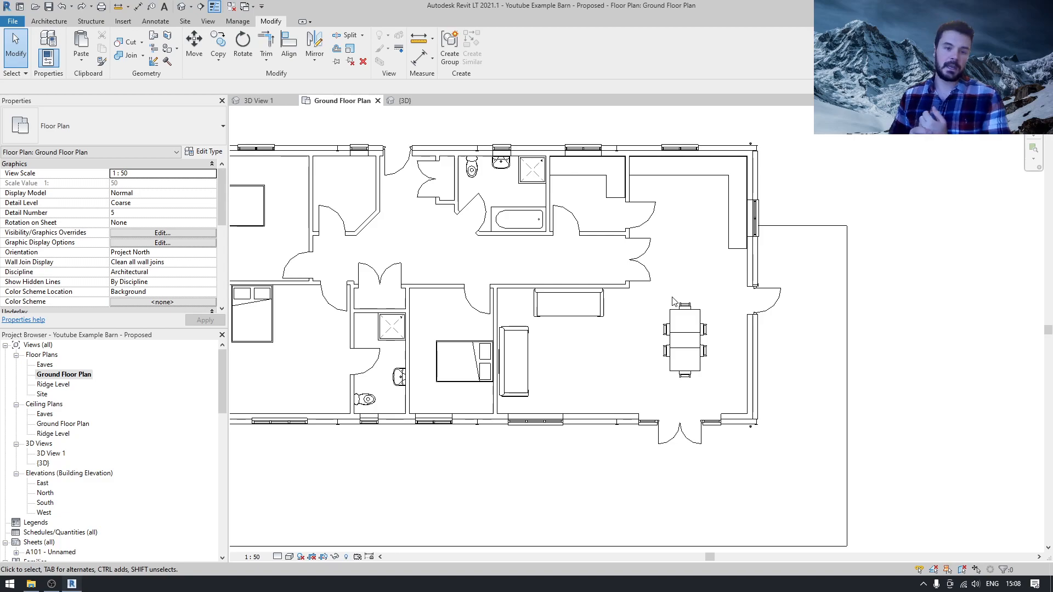
pyautogui.moveTo(645, 482); pyautogui.dragTo(760, 487, button='middle')
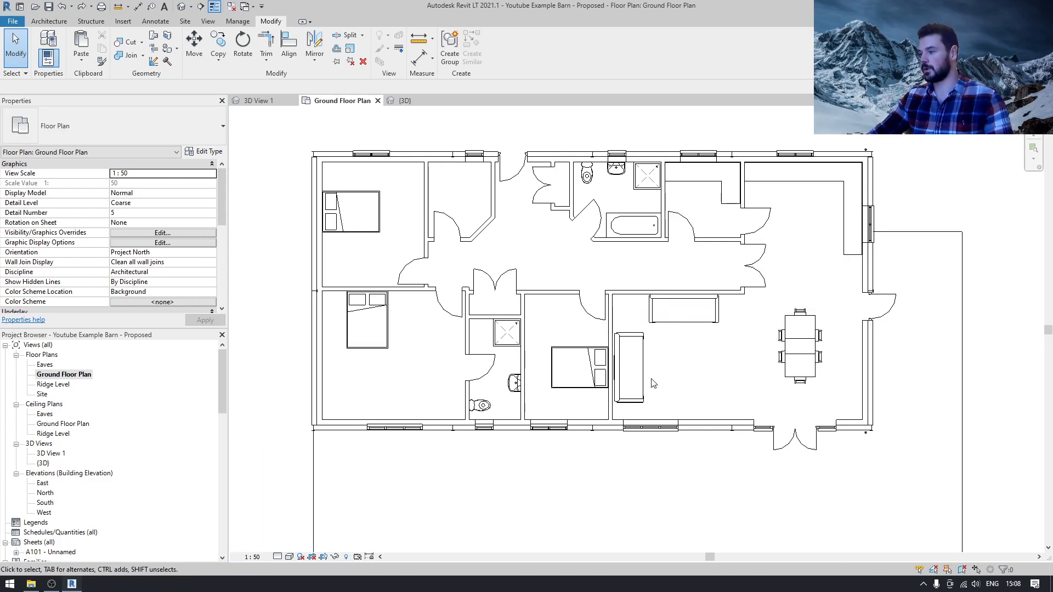
# Return to the {3D} view and examine the finished barn exterior from all sides
pyautogui.doubleClick(43, 463)
pyautogui.keyDown('shift'); pyautogui.moveTo(439, 393); pyautogui.dragTo(448, 328, button='middle'); pyautogui.keyUp('shift')
pyautogui.keyDown('shift'); pyautogui.moveTo(503, 262); pyautogui.dragTo(590, 266, button='middle'); pyautogui.keyUp('shift')
pyautogui.moveTo(393, 304); pyautogui.dragTo(583, 308, button='middle')
pyautogui.scroll(3, 460, 303)
pyautogui.keyDown('shift'); pyautogui.moveTo(513, 301); pyautogui.dragTo(801, 279, button='middle'); pyautogui.keyUp('shift')
pyautogui.moveTo(801, 279); pyautogui.dragTo(541, 256, button='middle')
pyautogui.keyDown('shift'); pyautogui.moveTo(541, 256); pyautogui.dragTo(654, 251, button='middle'); pyautogui.keyUp('shift')
pyautogui.scroll(-5, 636, 268)
pyautogui.scroll(3, 801, 267)
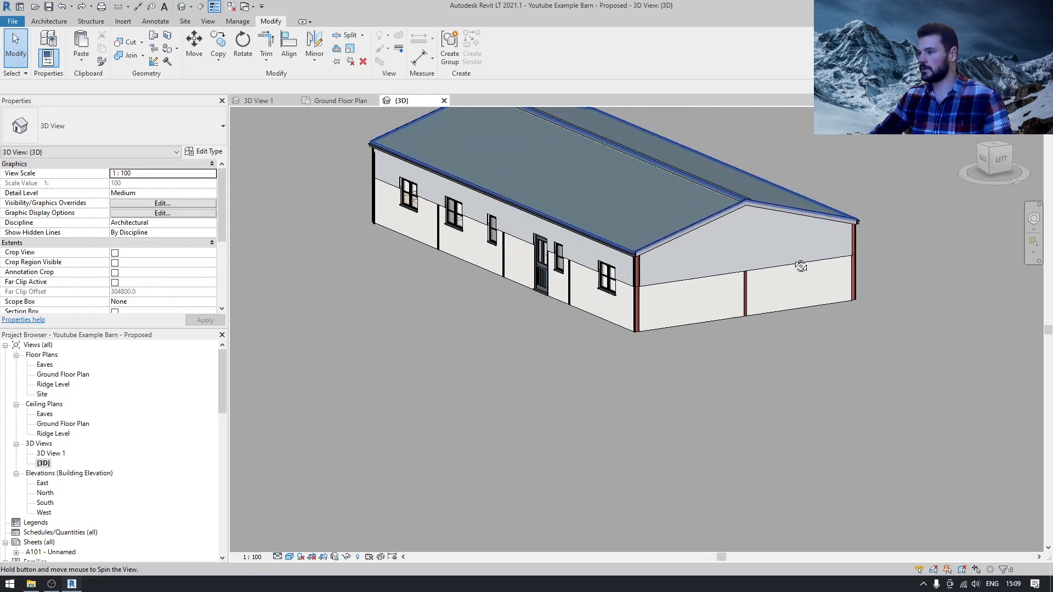
pyautogui.scroll(-3, 801, 267)
pyautogui.keyDown('shift'); pyautogui.moveTo(801, 269); pyautogui.dragTo(494, 330, button='middle'); pyautogui.keyUp('shift')
pyautogui.scroll(3, 479, 285)
pyautogui.scroll(-5, 479, 285)
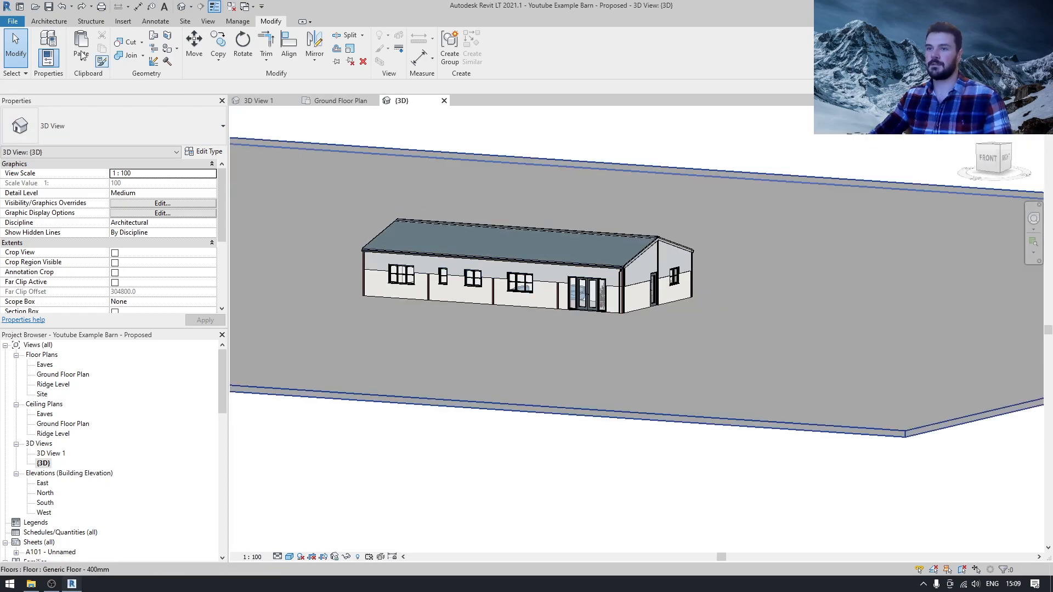